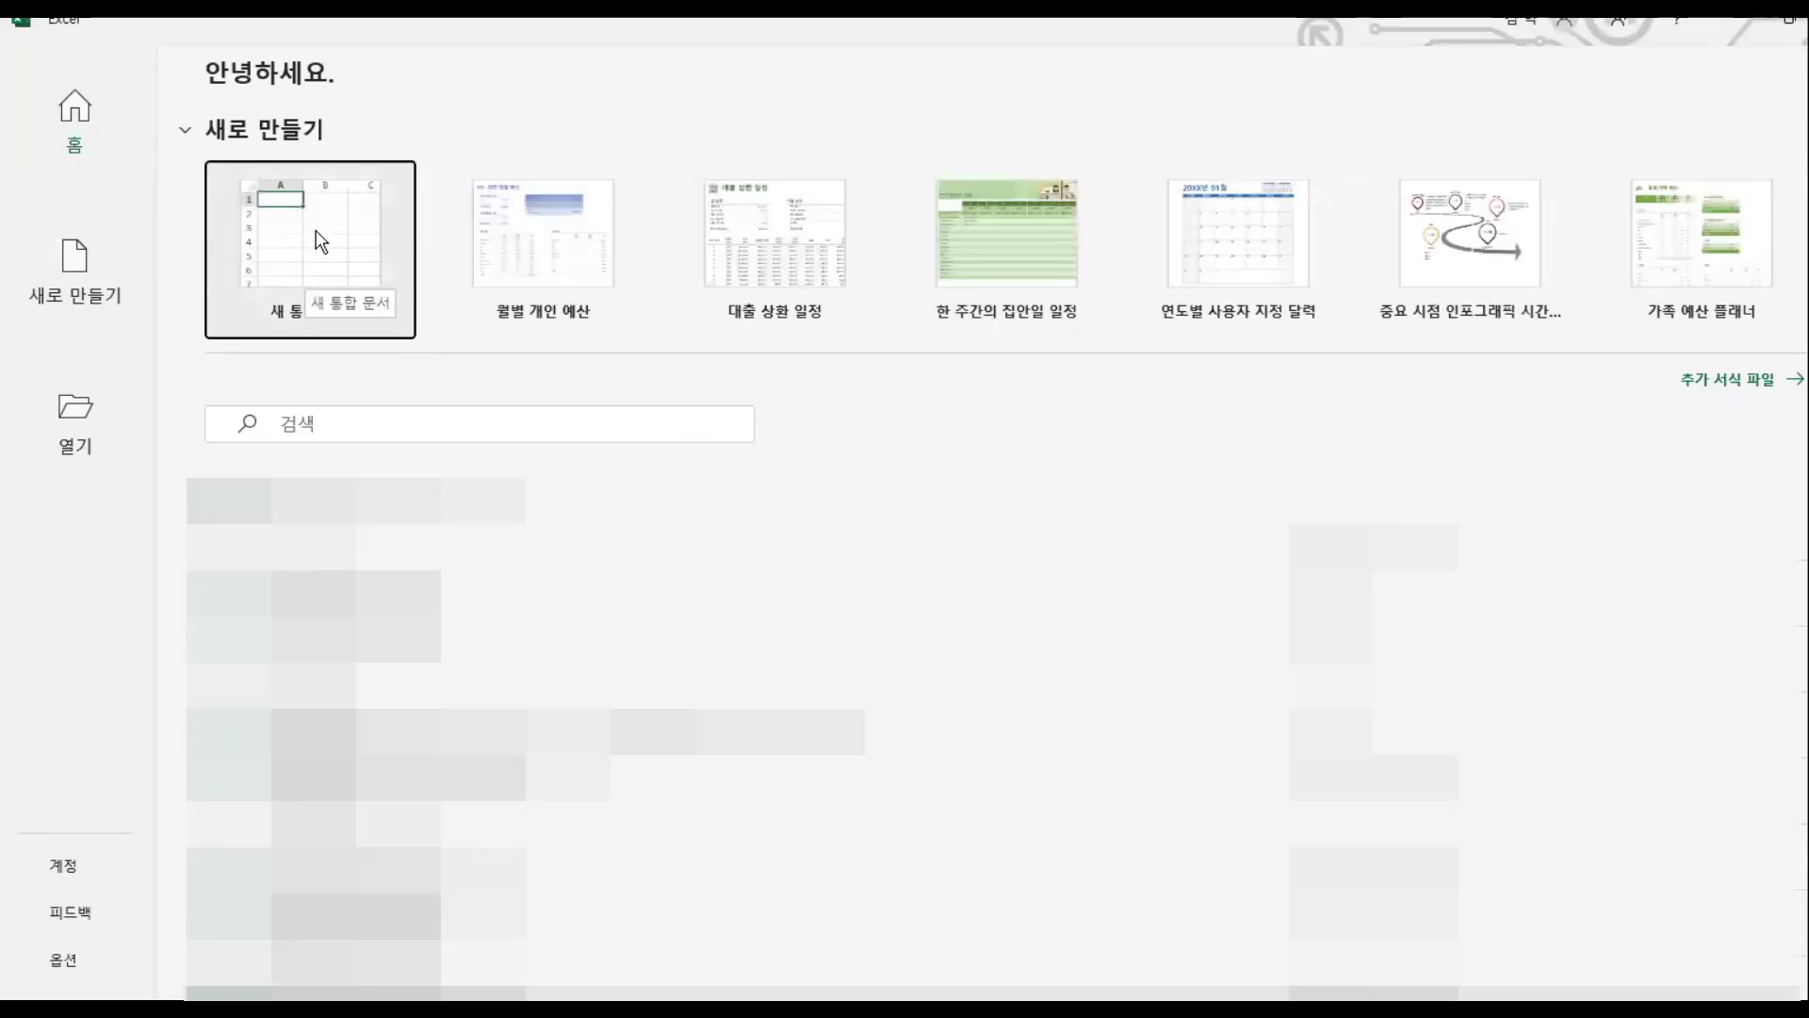
Step: Create a new blank workbook
left_click(315, 236)
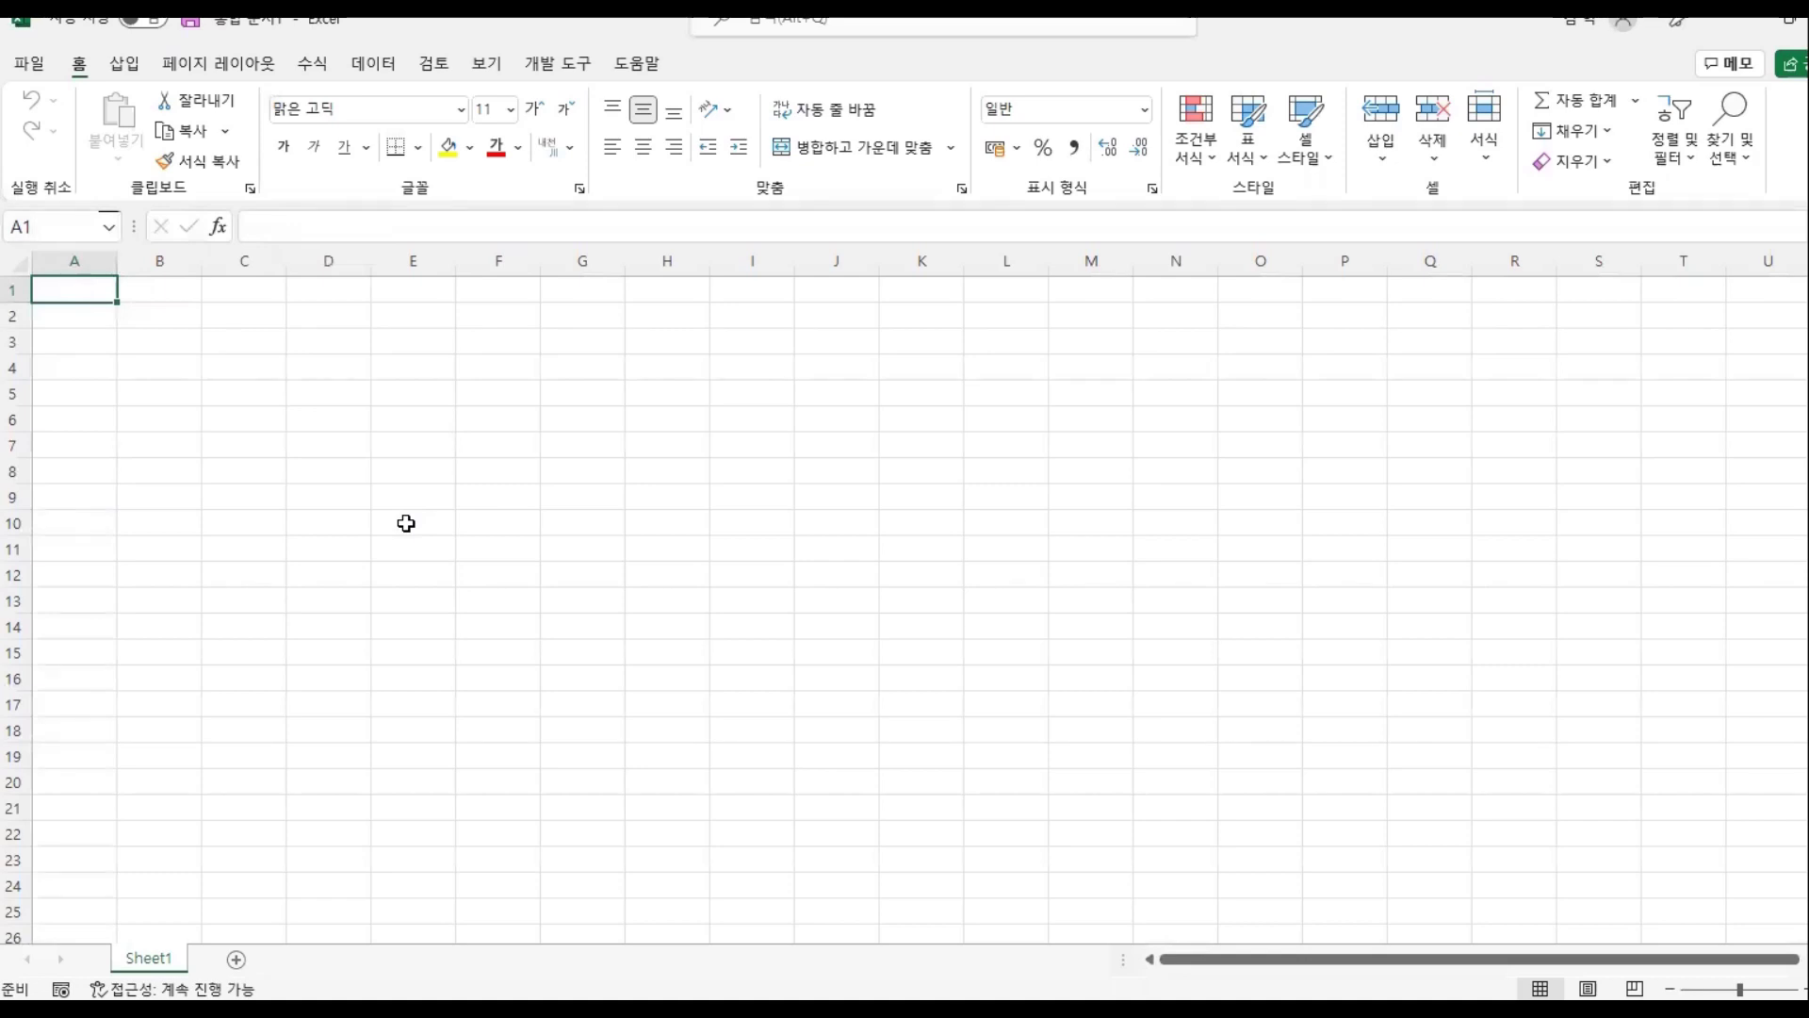
mouse_move(417, 423)
left_mouse_down()
mouse_move(472, 417)
mouse_move(421, 485)
left_mouse_up()
mouse_move(501, 421)
left_mouse_down()
mouse_move(501, 482)
mouse_move(576, 479)
left_mouse_up()
left_click_drag(682, 407, 702, 461)
mouse_move(714, 443)
left_mouse_down()
mouse_move(740, 471)
mouse_move(763, 432)
left_mouse_up()
left_click_drag(773, 401, 774, 479)
left_click_drag(787, 412, 852, 444)
left_click_drag(854, 436, 886, 431)
left_click_drag(844, 466, 869, 490)
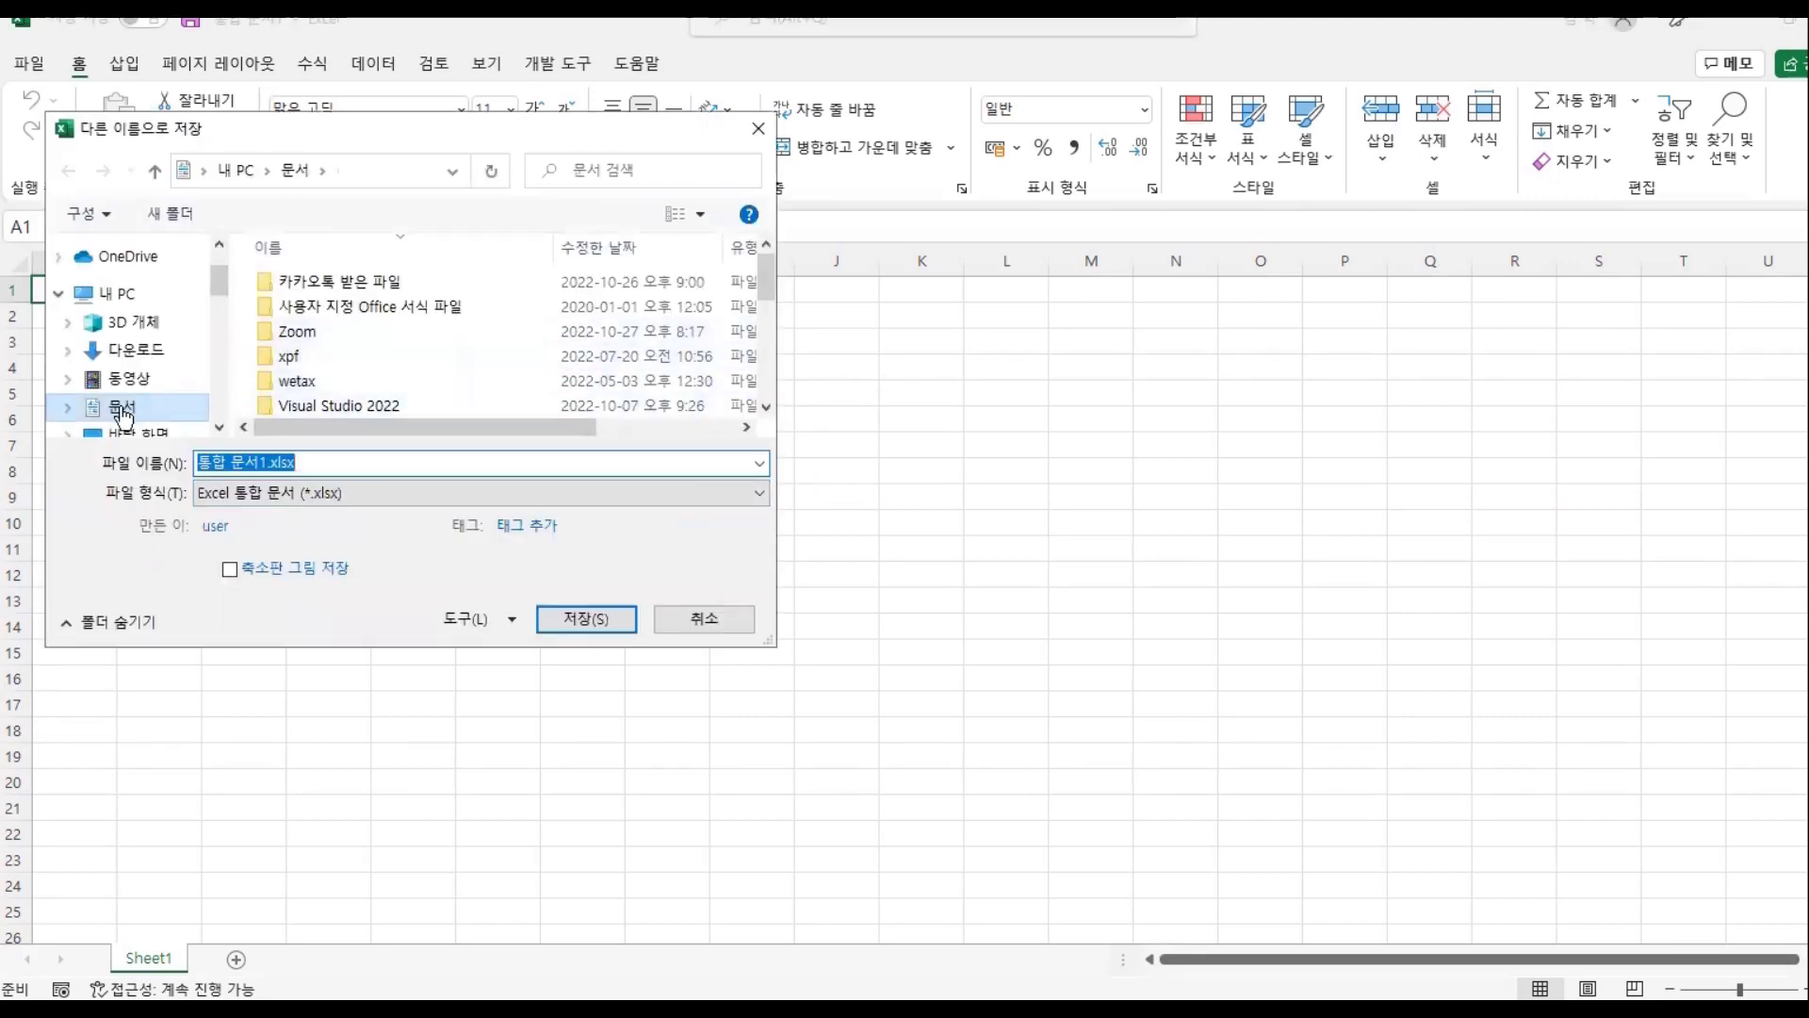
Step: Choose the ITQ folder in Documents as save location and name the file with the candidate number, a hyphen and the candidate's name
scroll(330, 363, "down", 2)
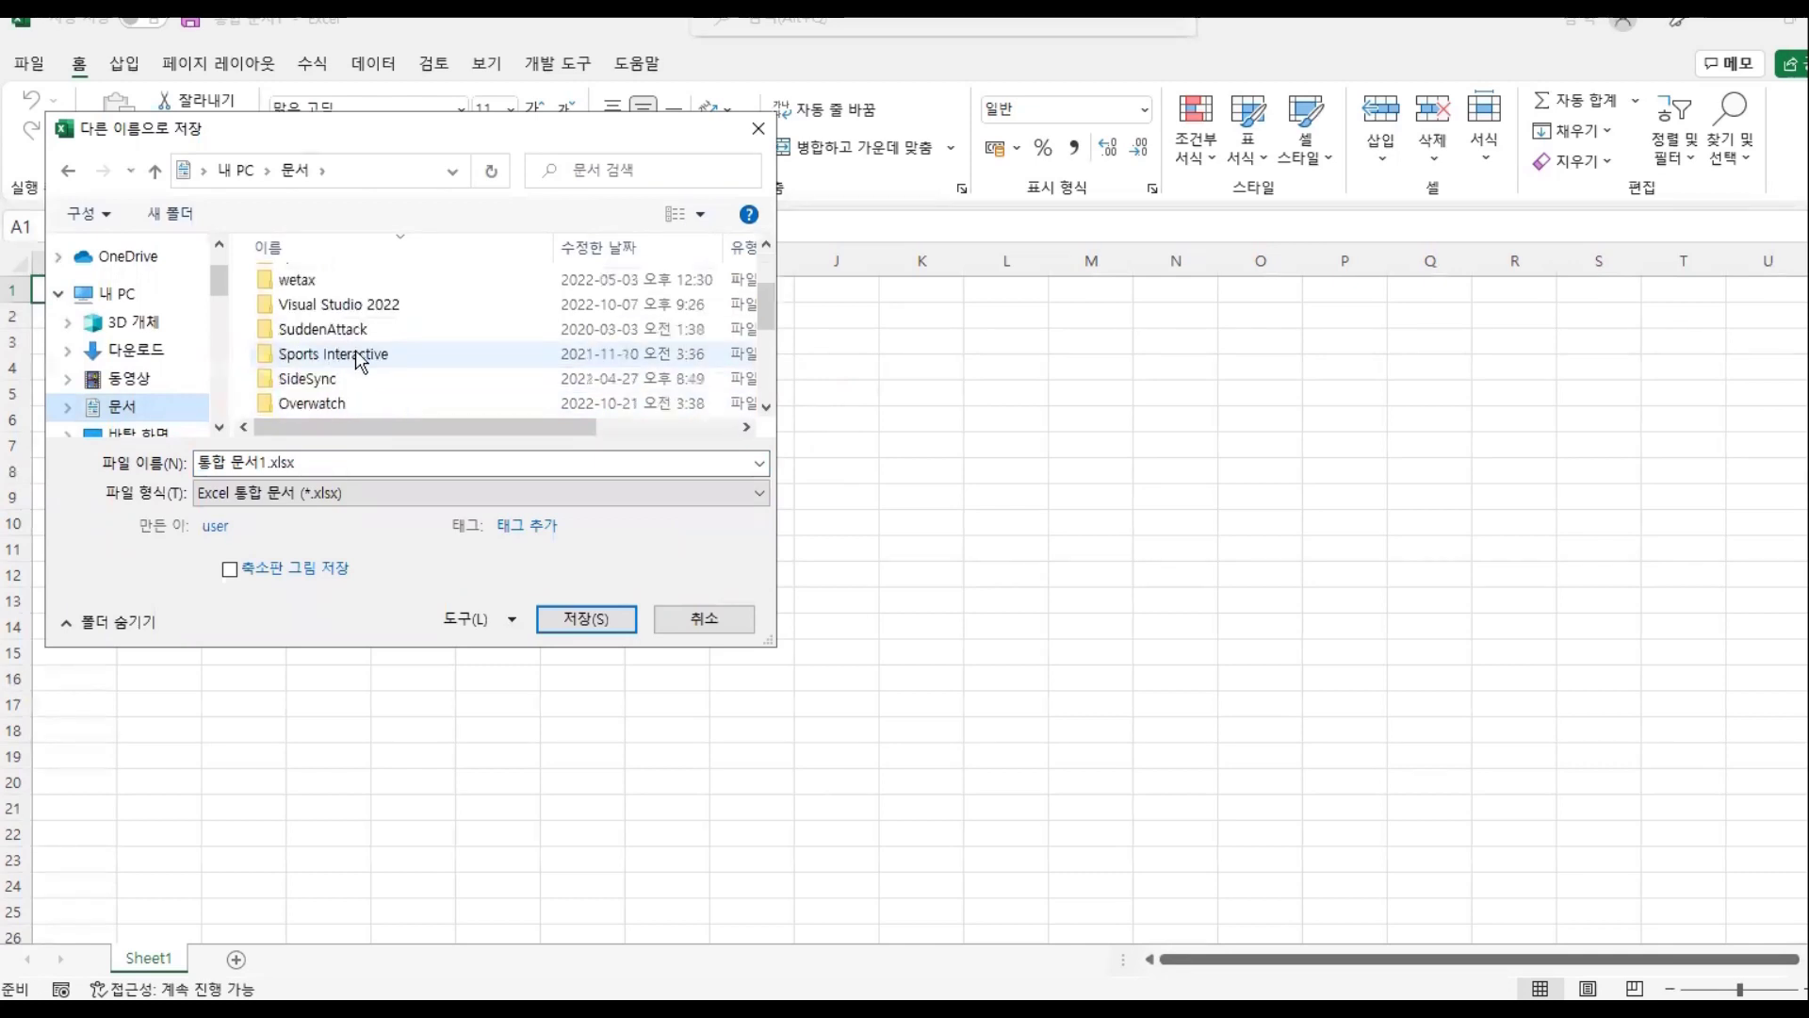
scroll(332, 359, "down", 2)
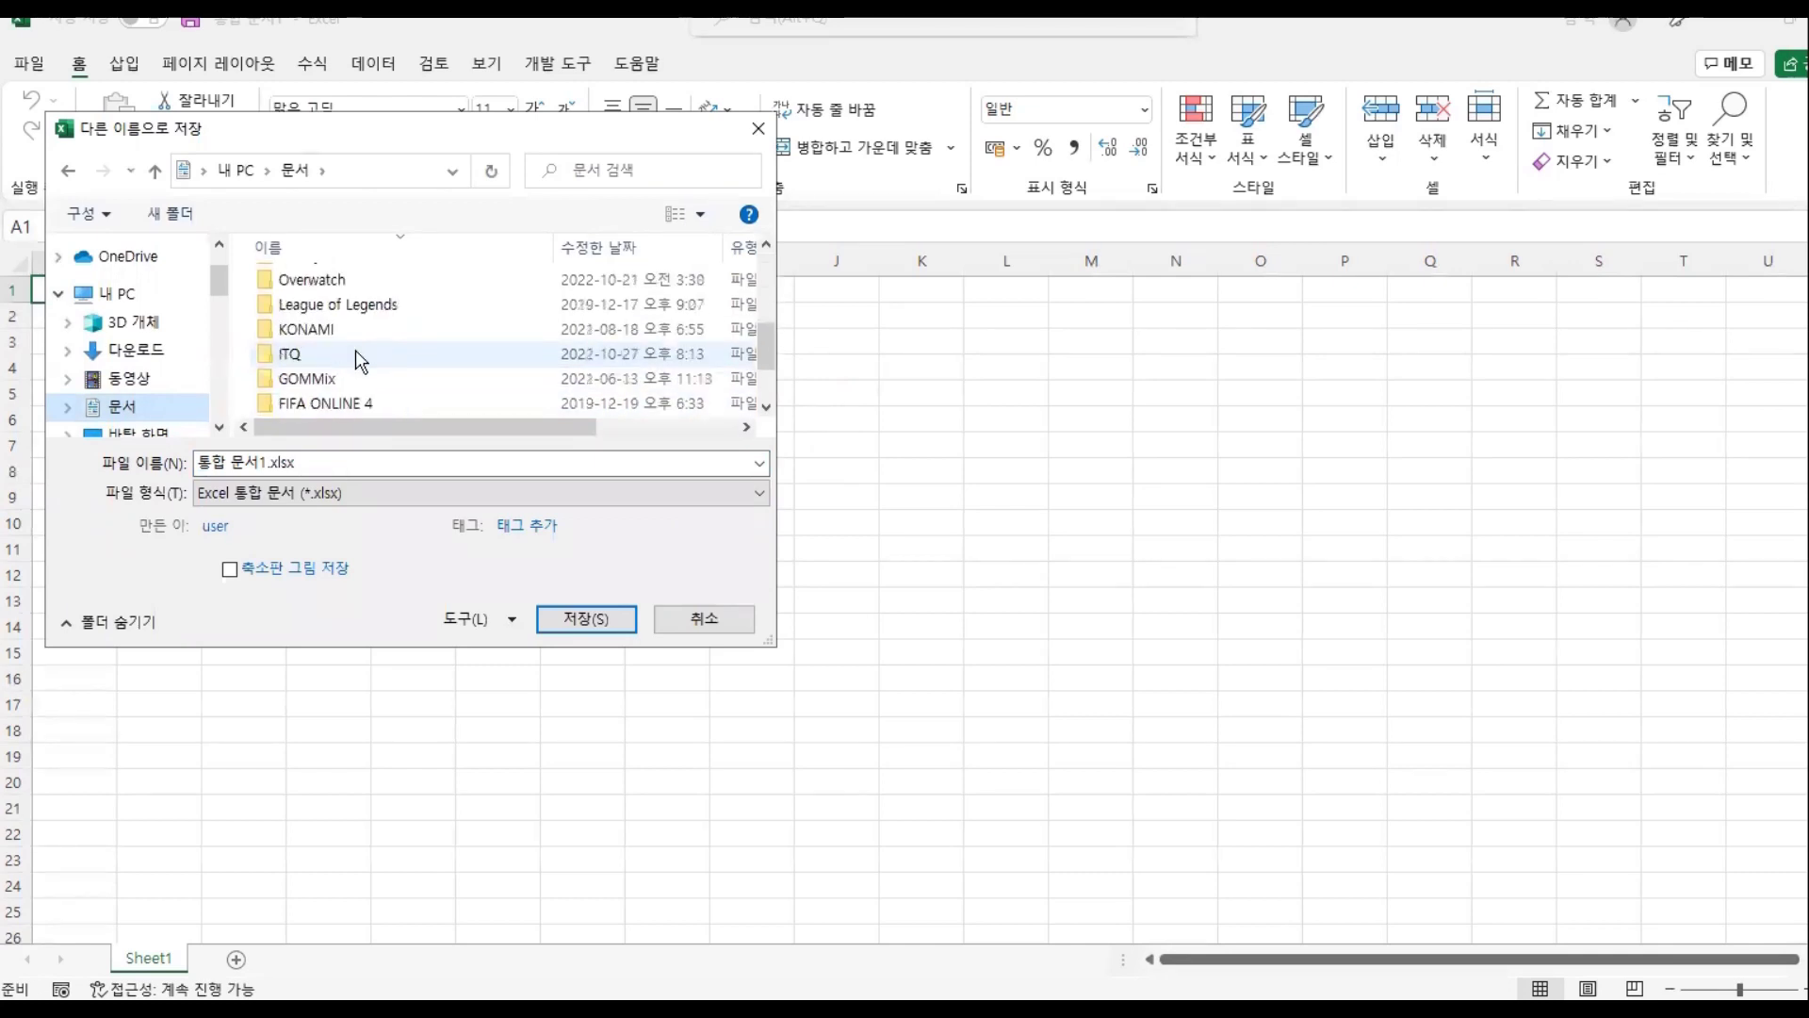
double_click(291, 355)
left_click_drag(200, 463, 308, 463)
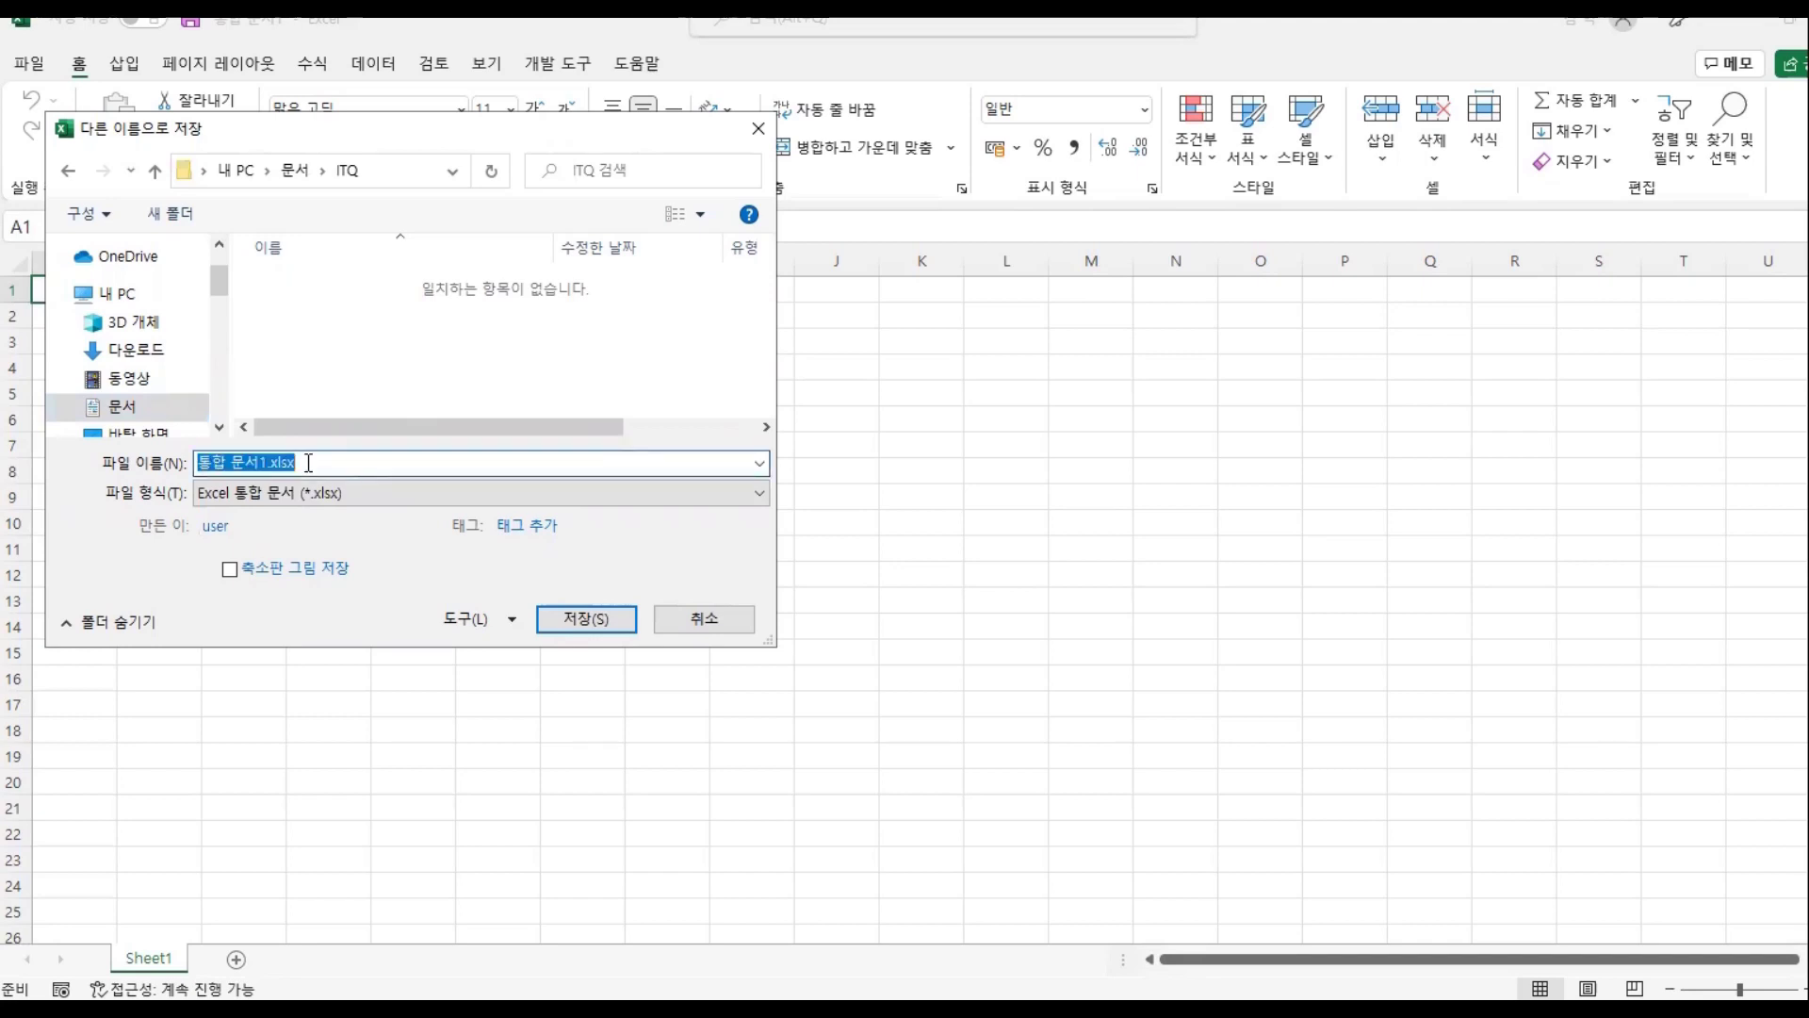
type("12345678")
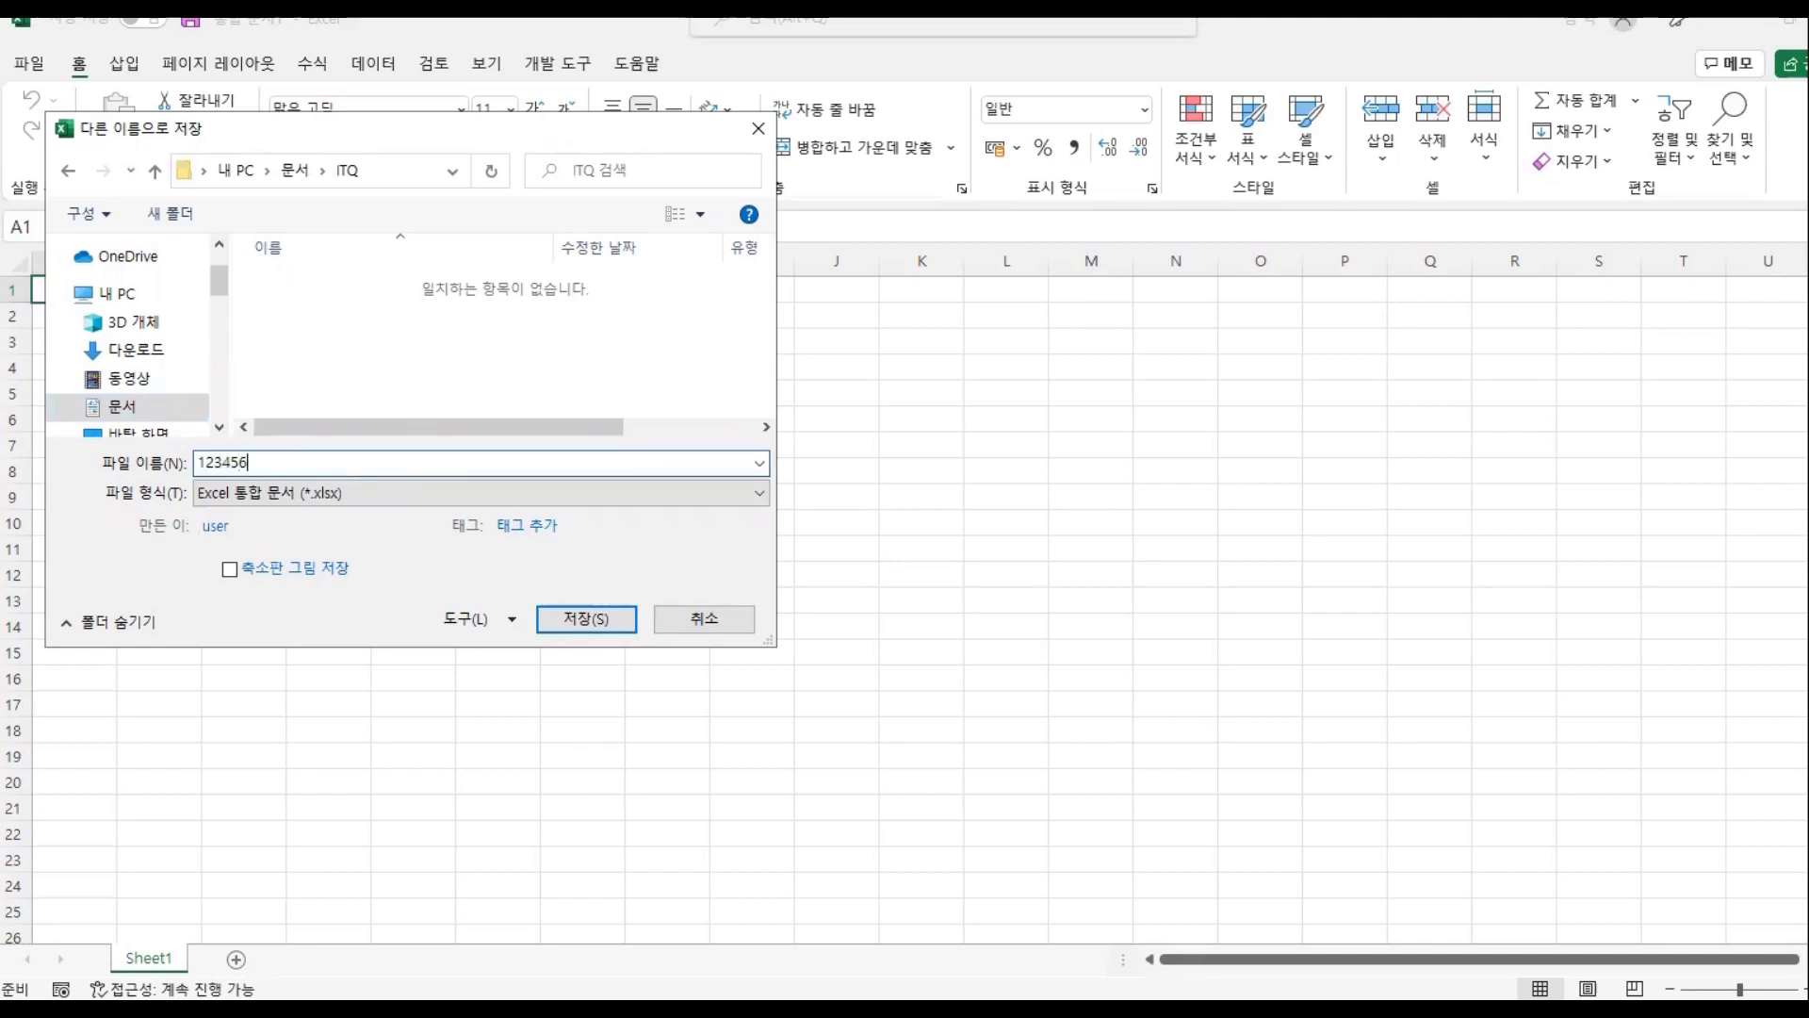
type("-")
type("홍길ㄷ")
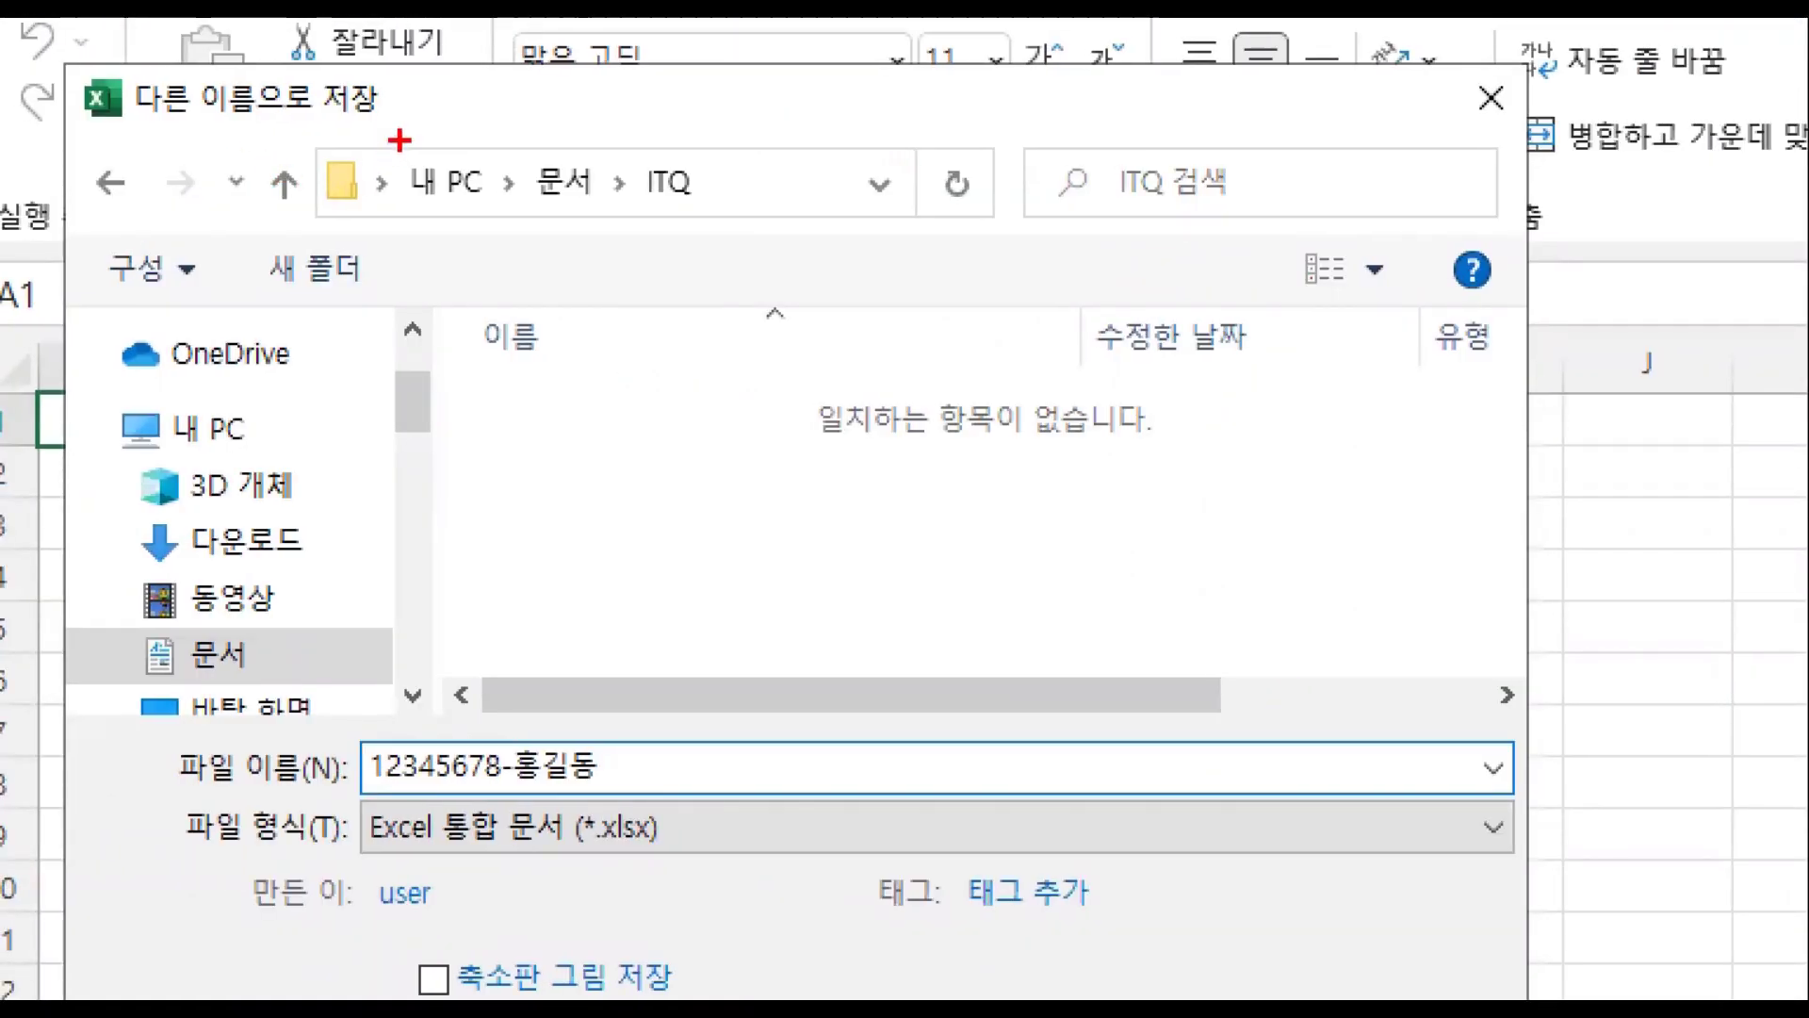
mouse_move(394, 139)
left_mouse_down()
mouse_move(426, 189)
mouse_move(728, 218)
left_mouse_up()
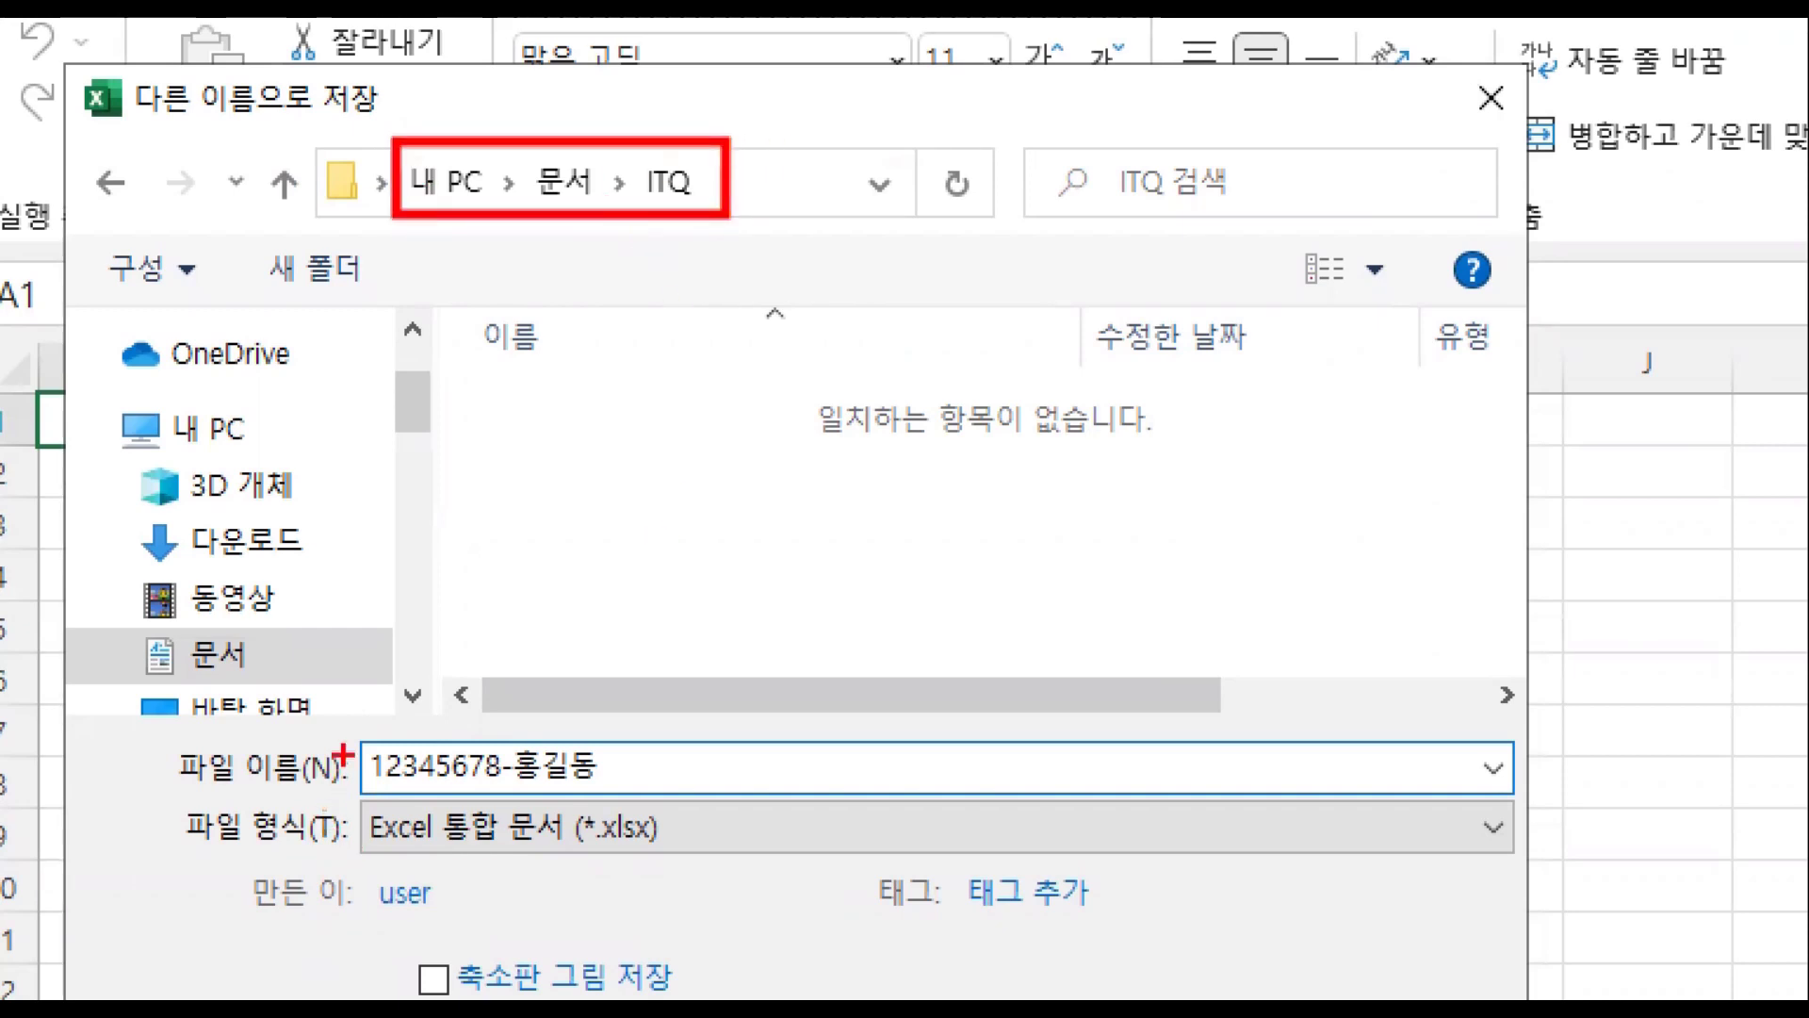
left_click_drag(349, 724, 653, 802)
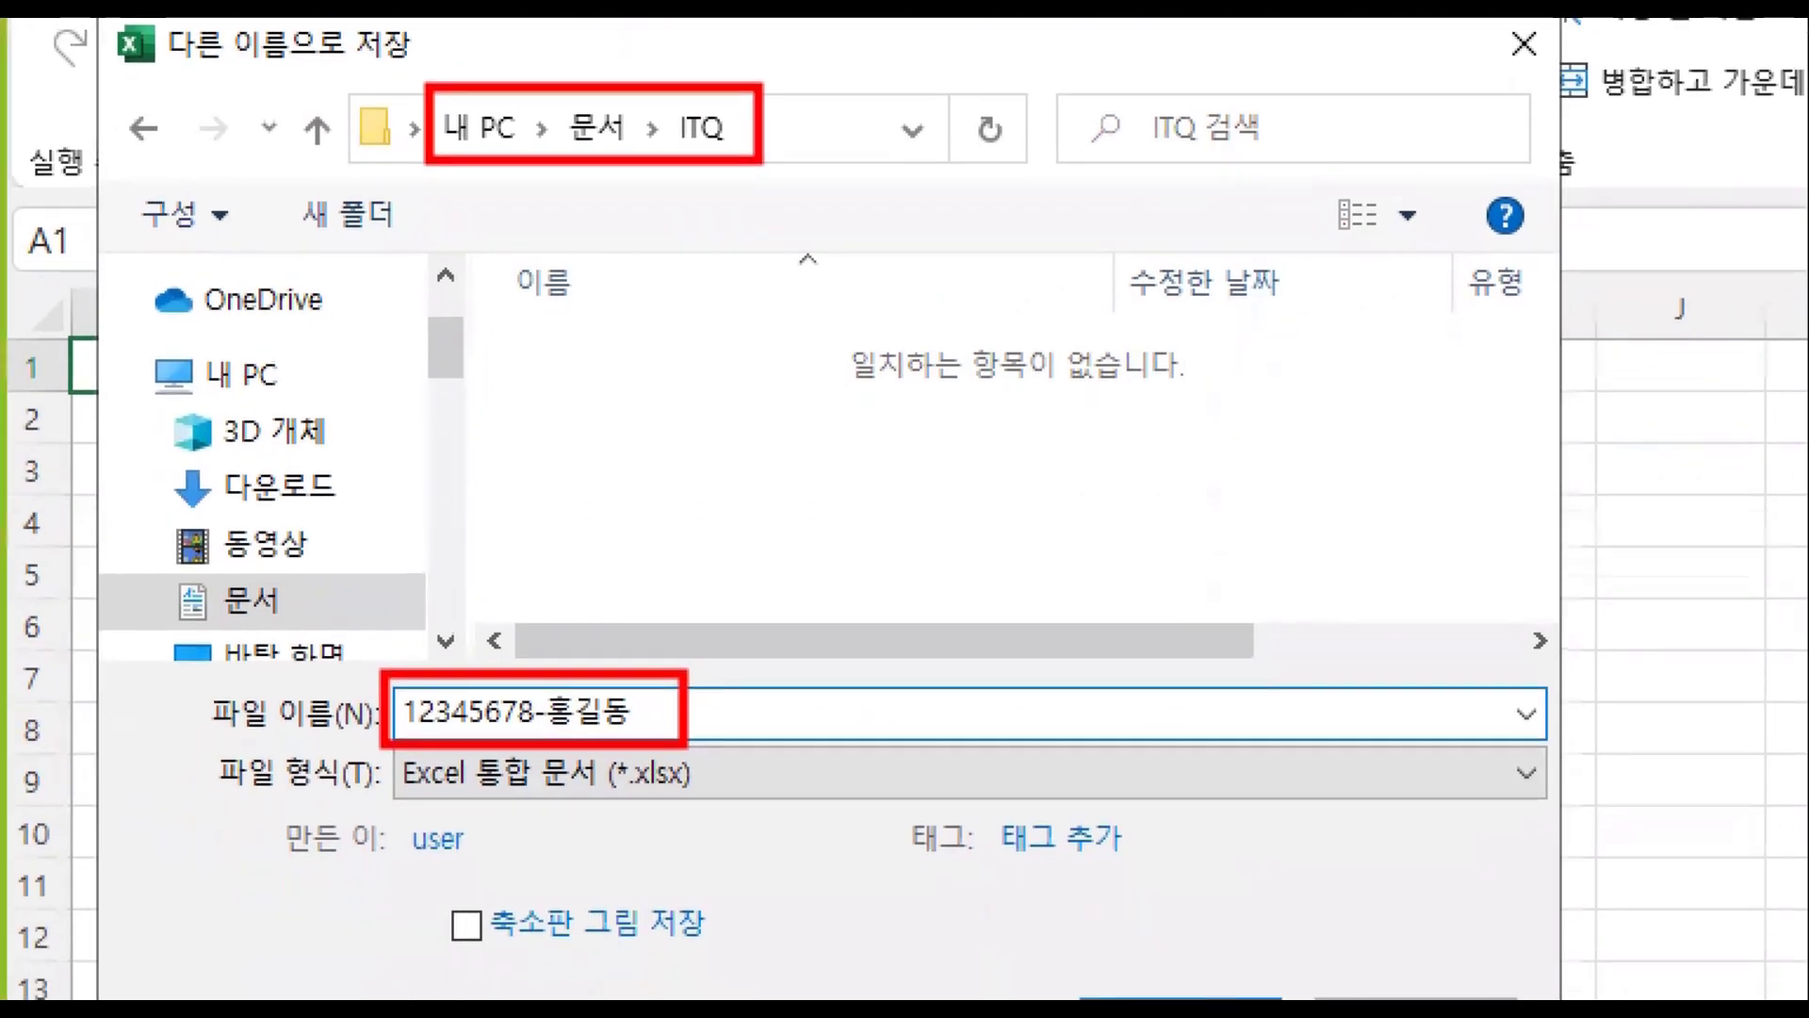
mouse_move(1053, 909)
left_mouse_down()
mouse_move(1084, 976)
mouse_move(1308, 1001)
left_mouse_up()
left_click_drag(1150, 925, 1074, 790)
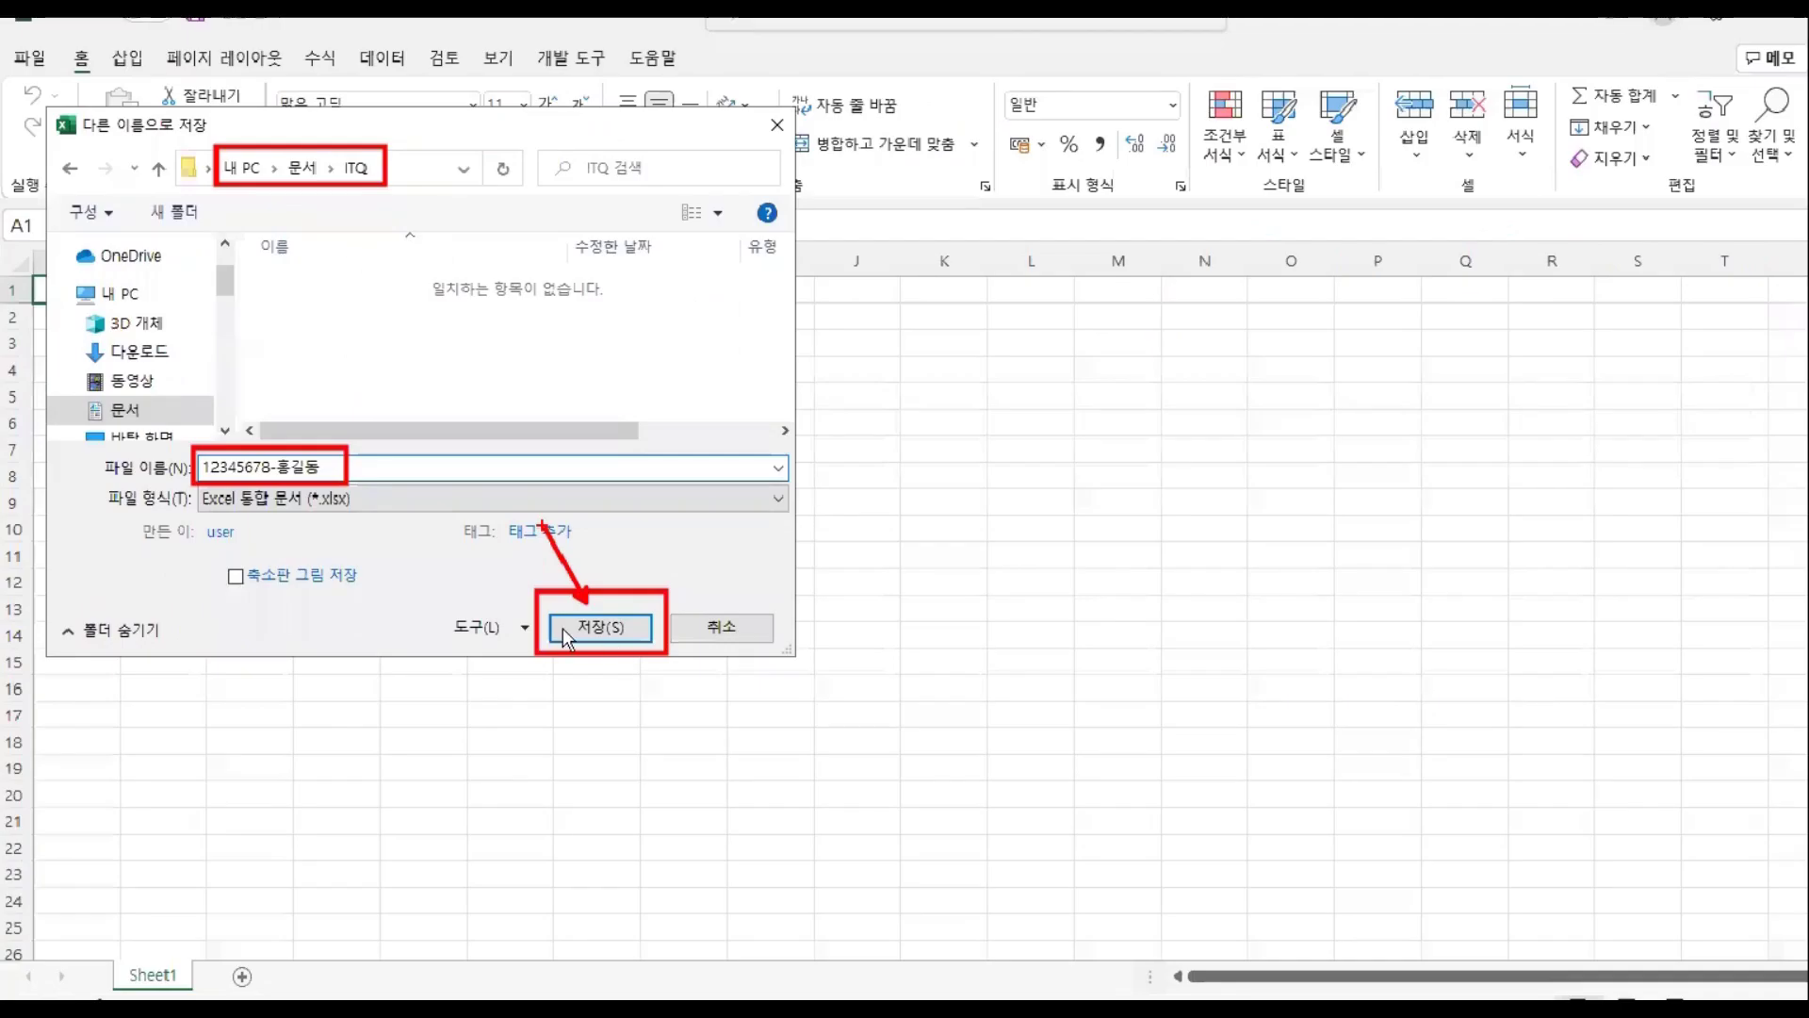
Step: Save the workbook under the entered name and add two new worksheets after Sheet1
left_click(1180, 979)
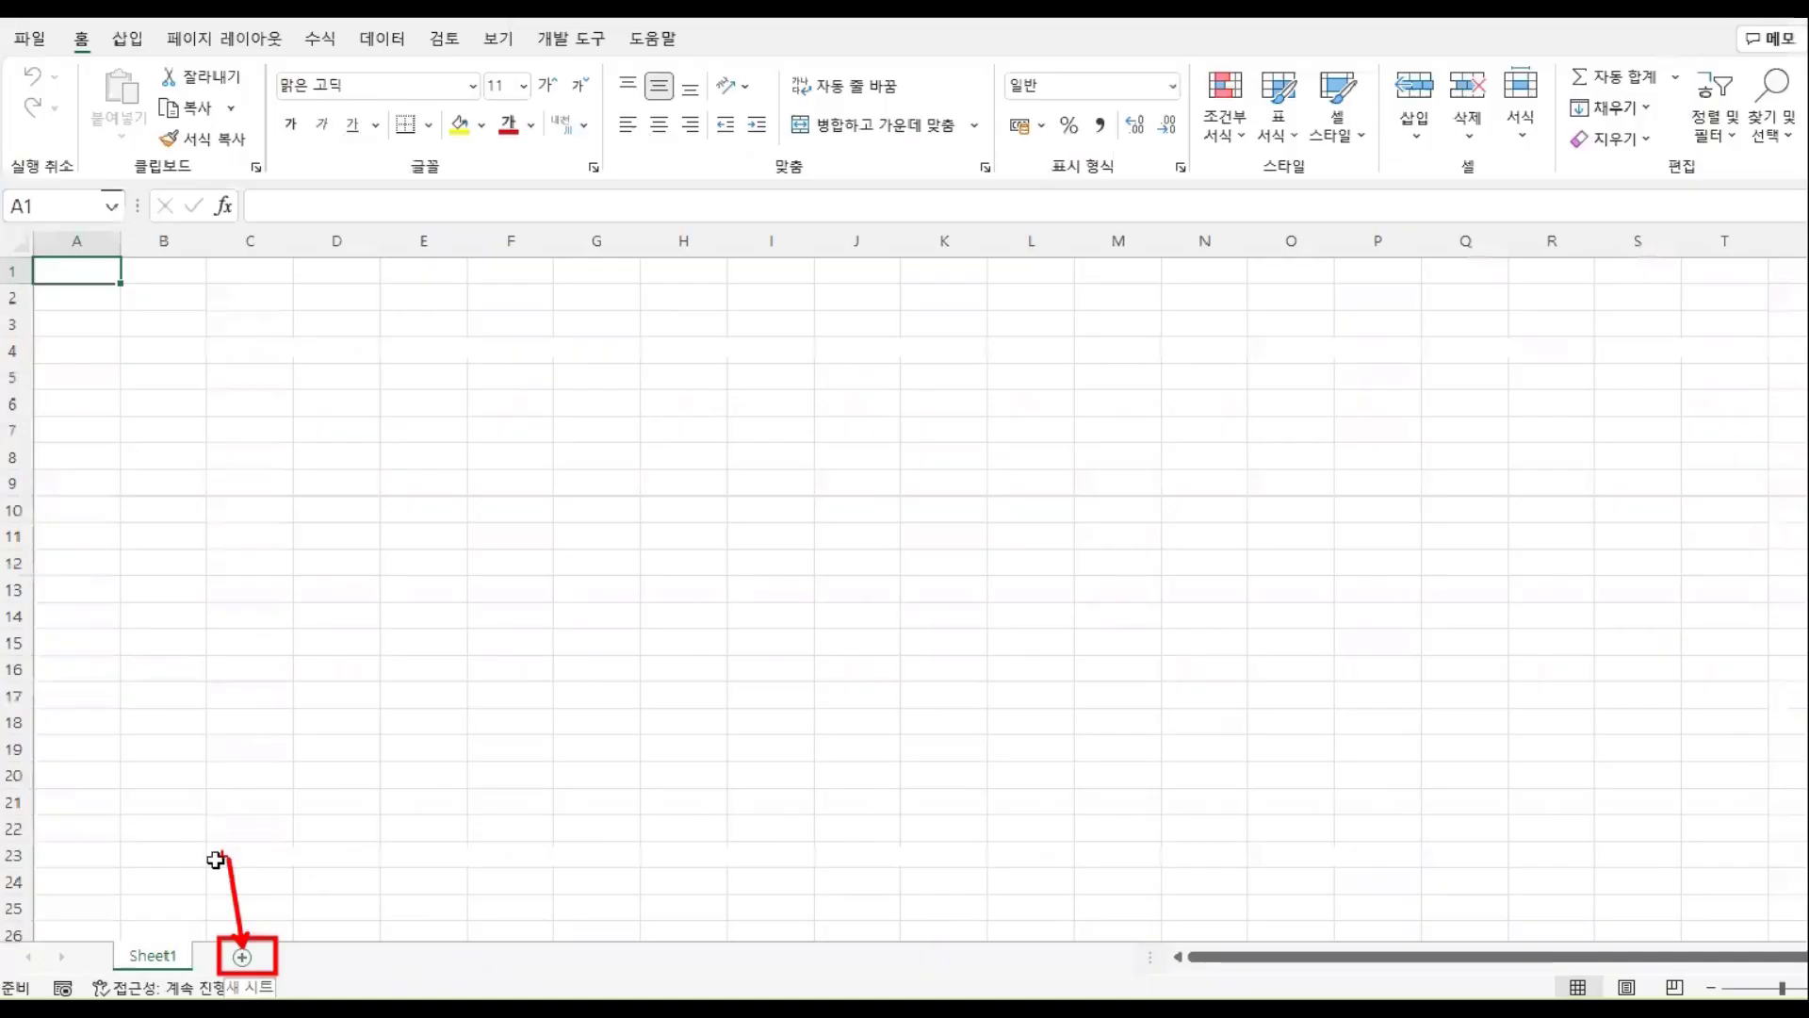
left_click(235, 960)
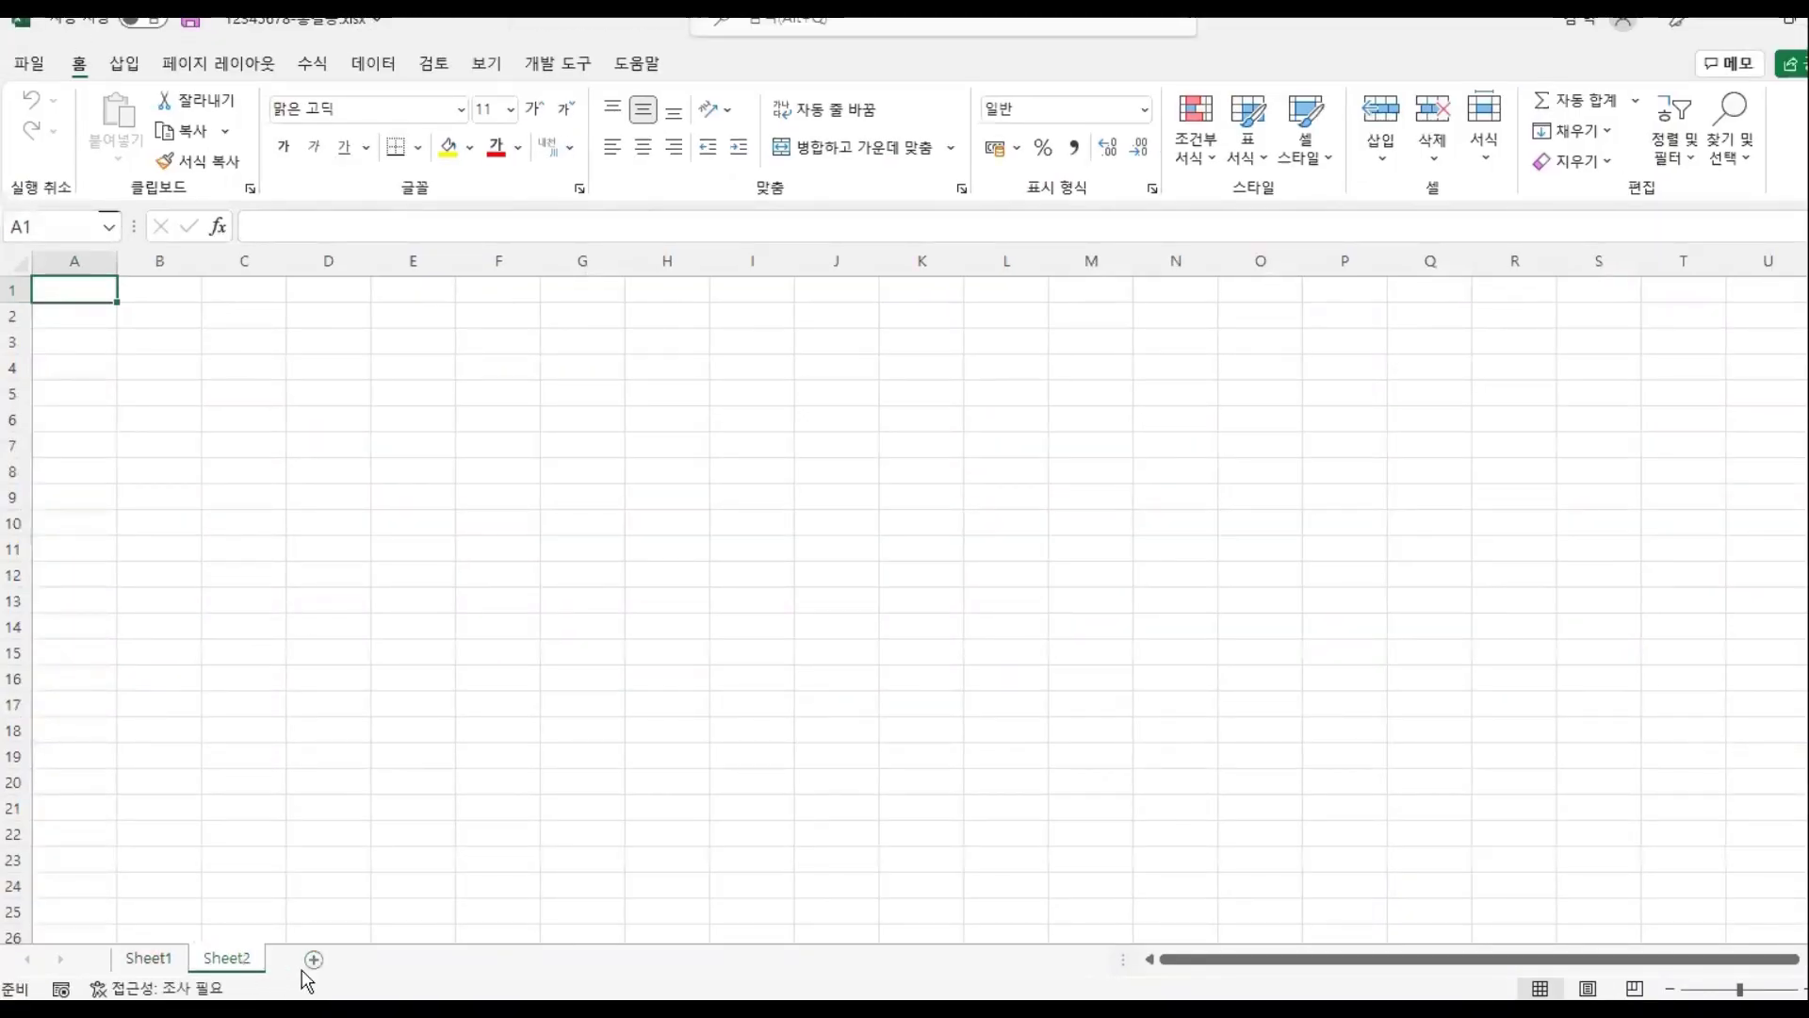
left_click(315, 960)
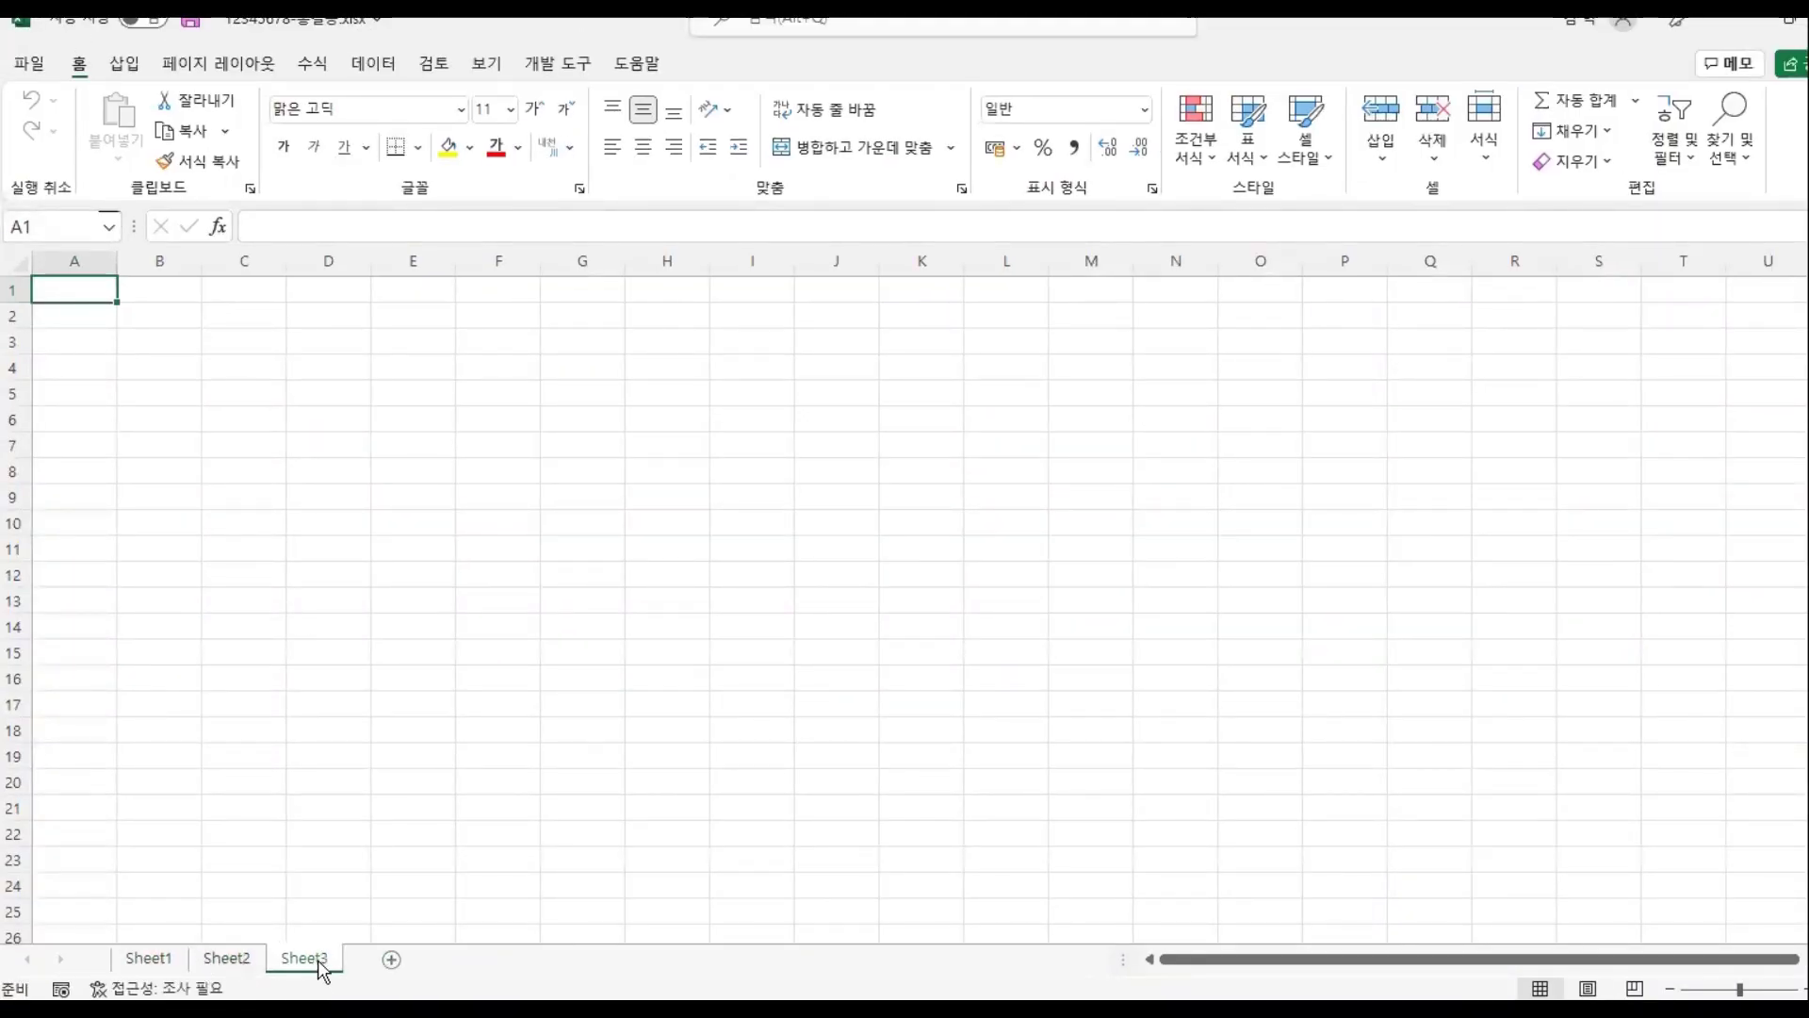
Step: Select all three worksheets as a group
right_click(311, 961)
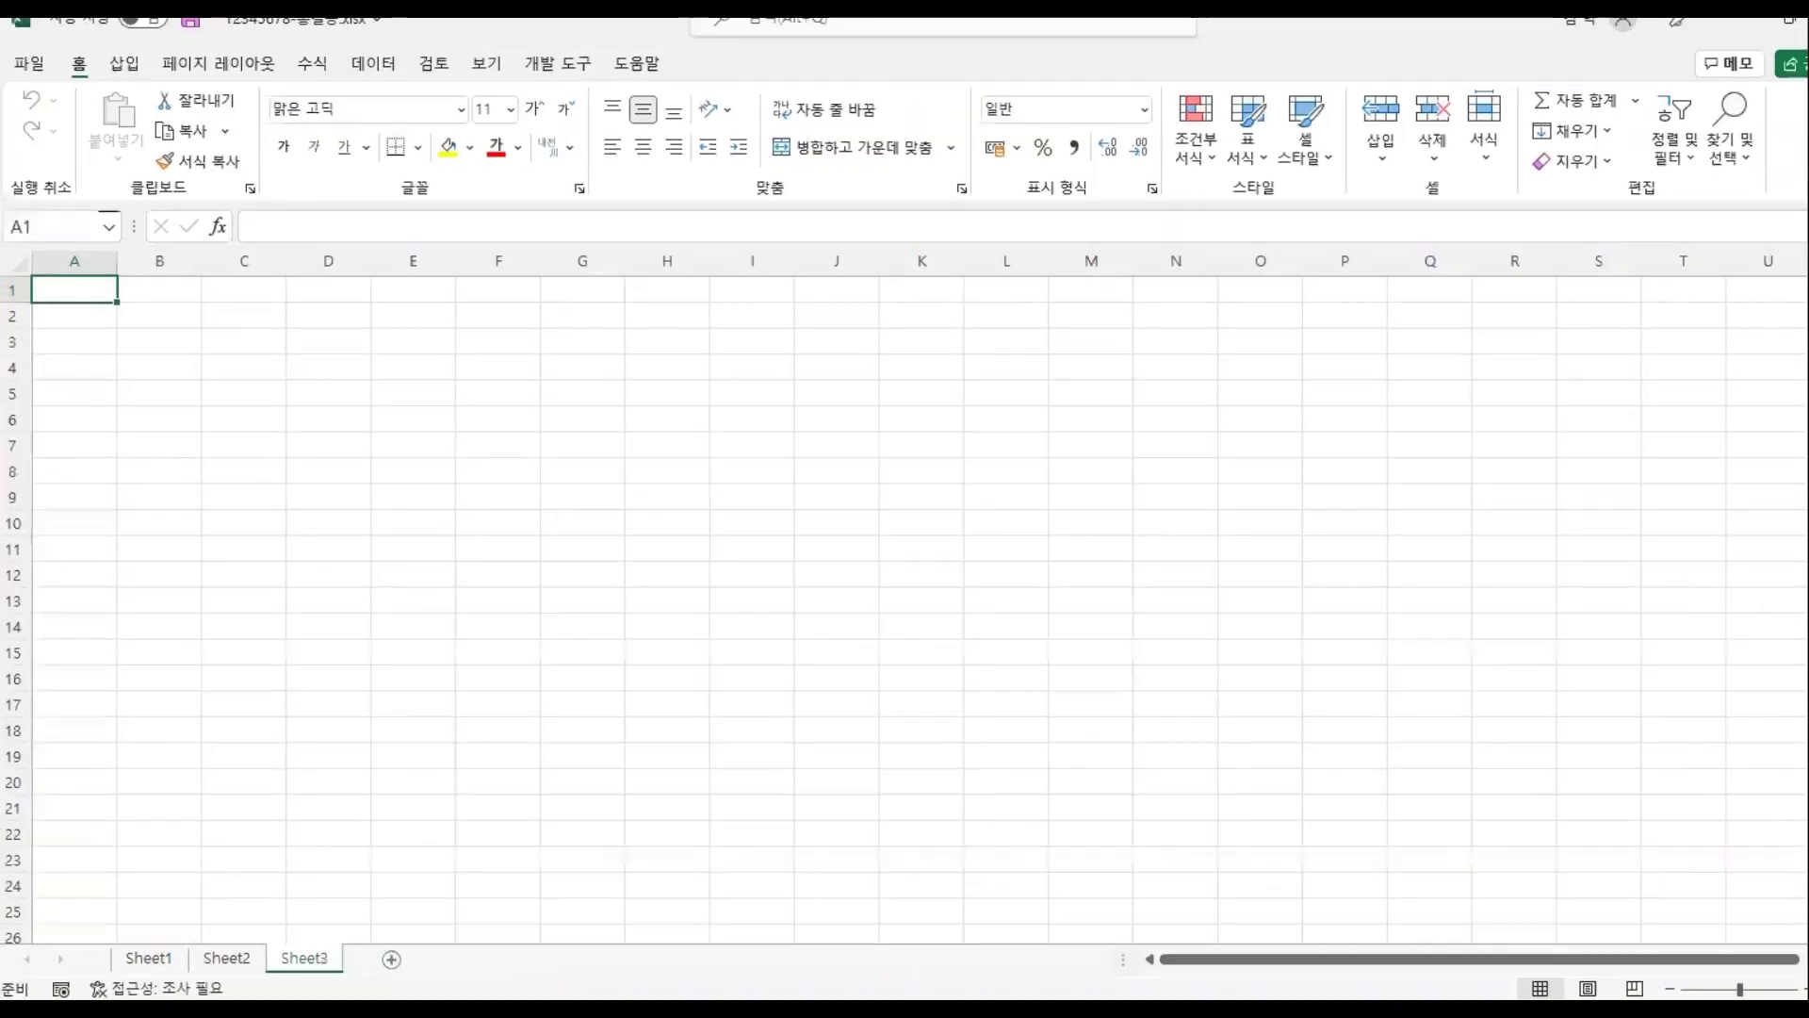
right_click(319, 960)
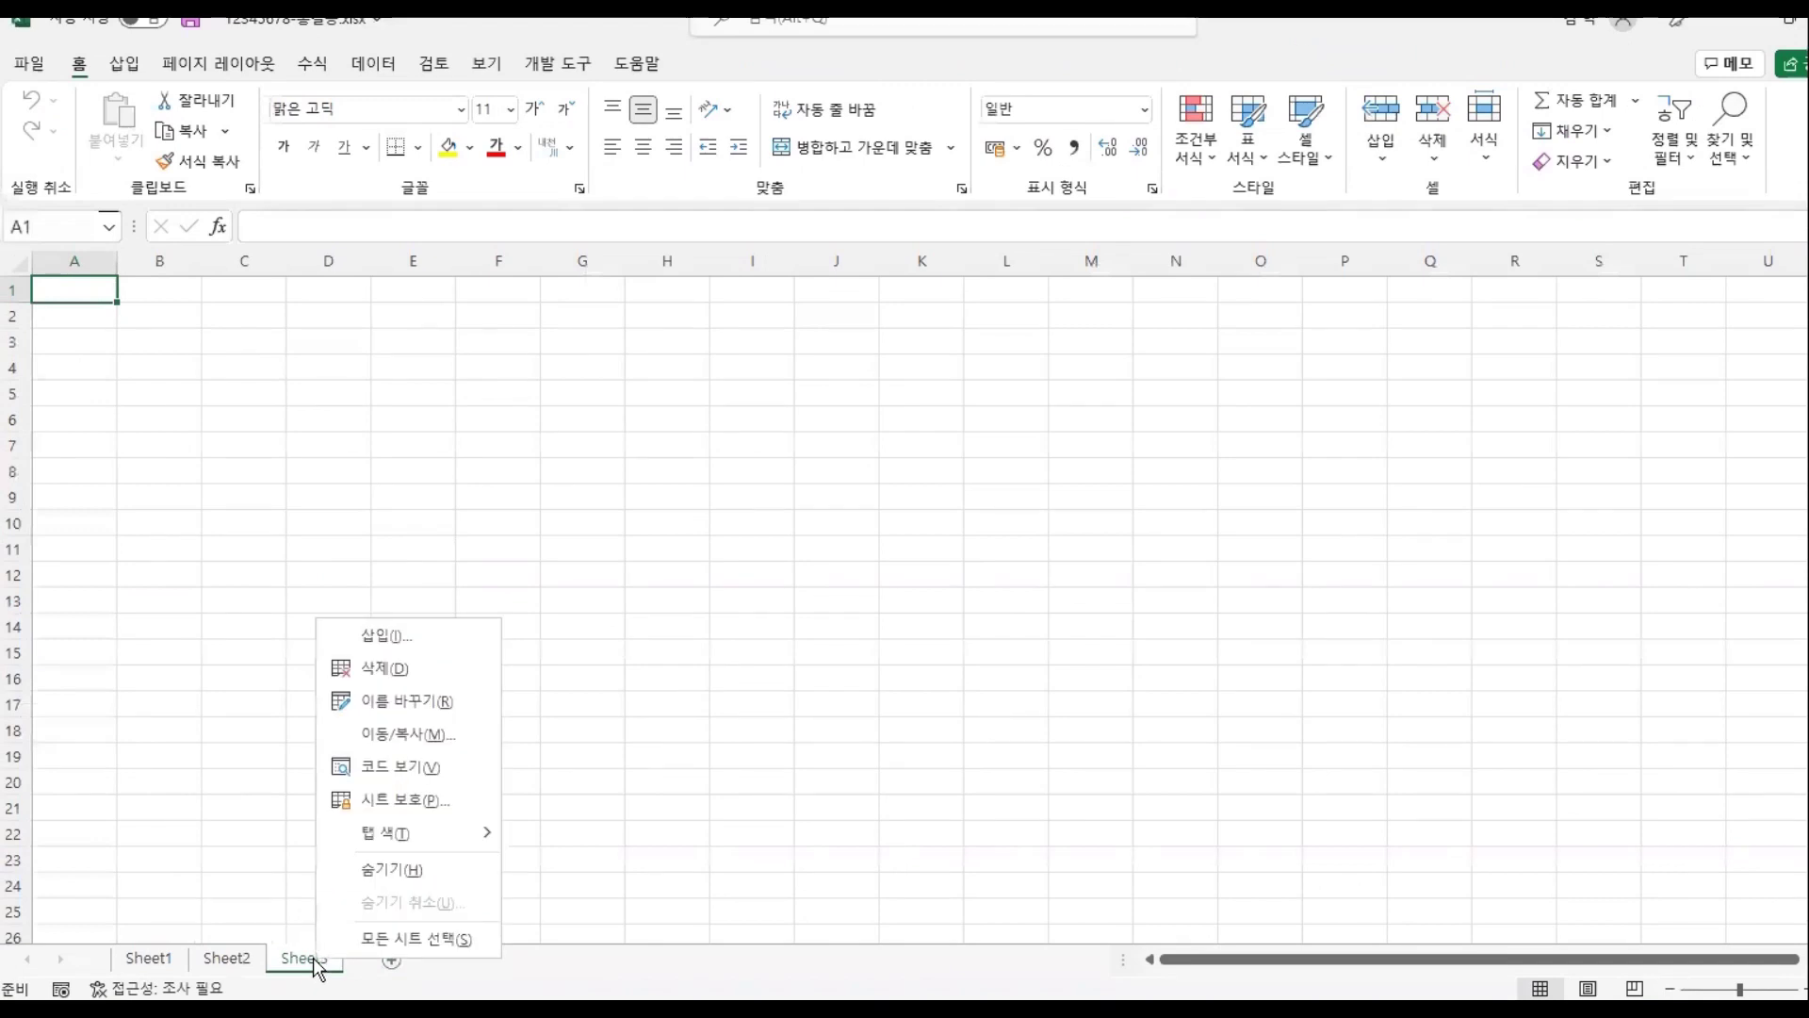
left_click(372, 937)
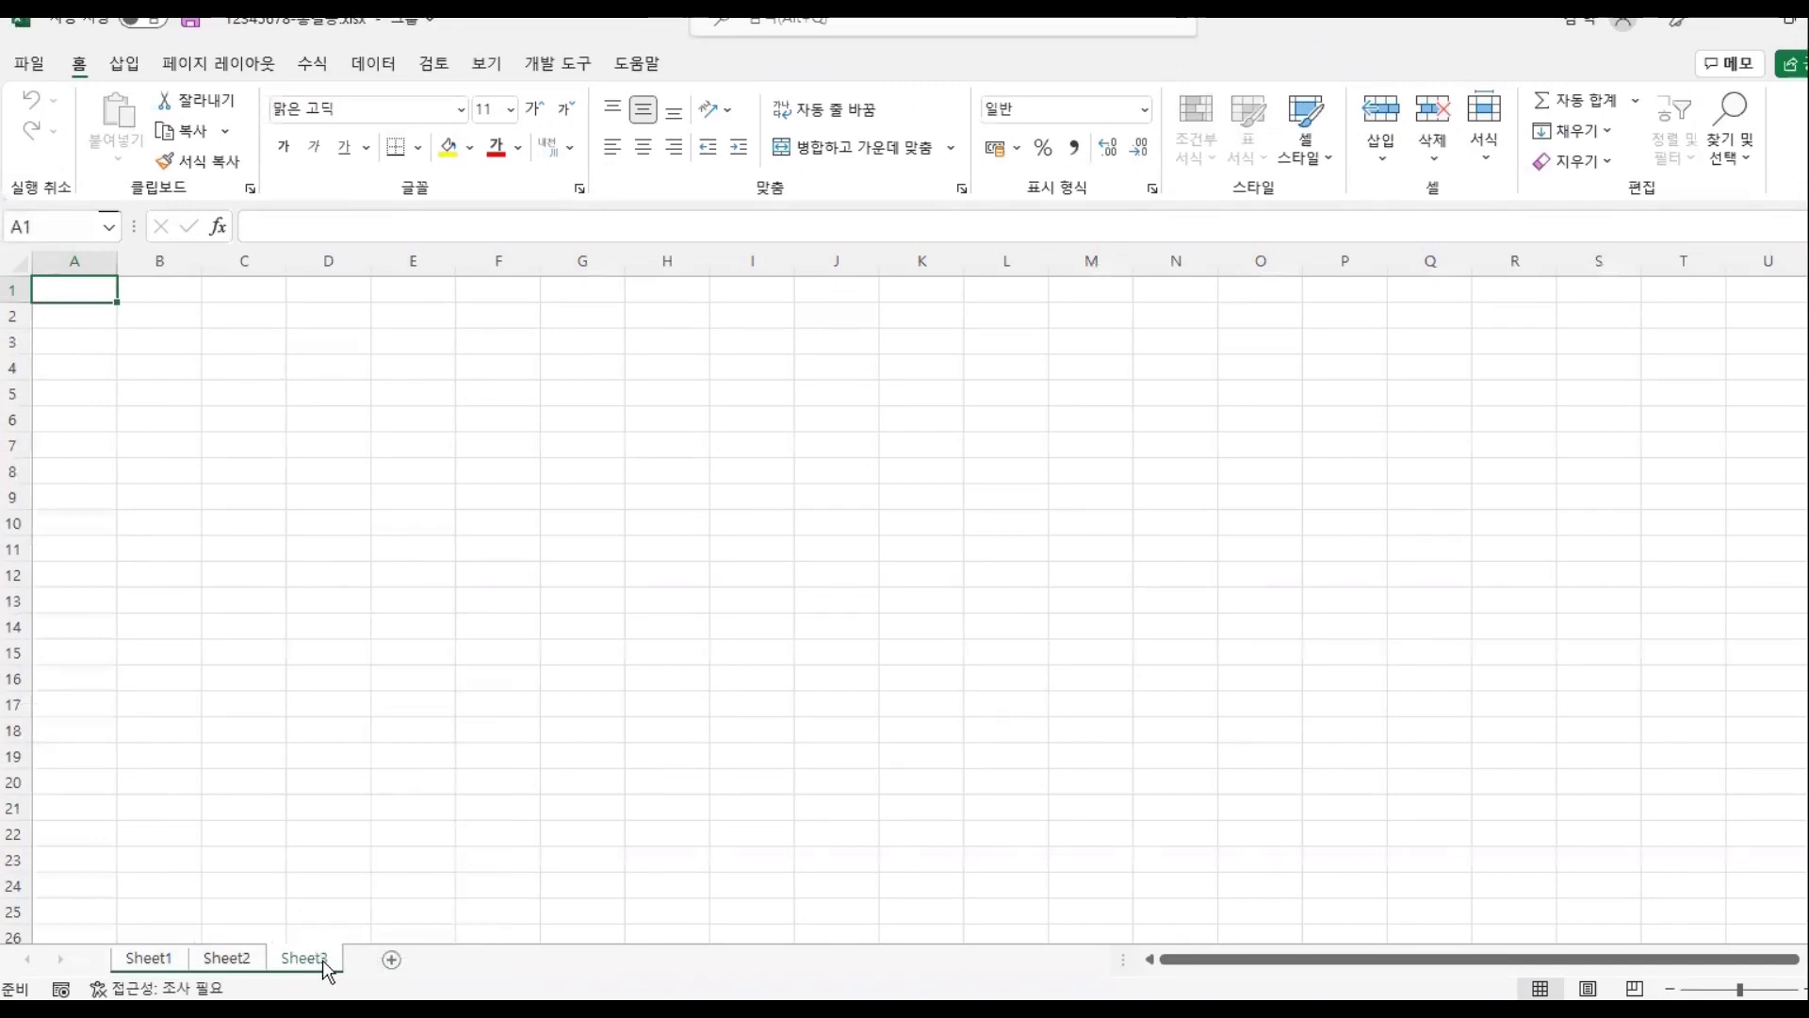
Step: Set the font of all cells in the grouped sheets to 굴림
left_click(11, 260)
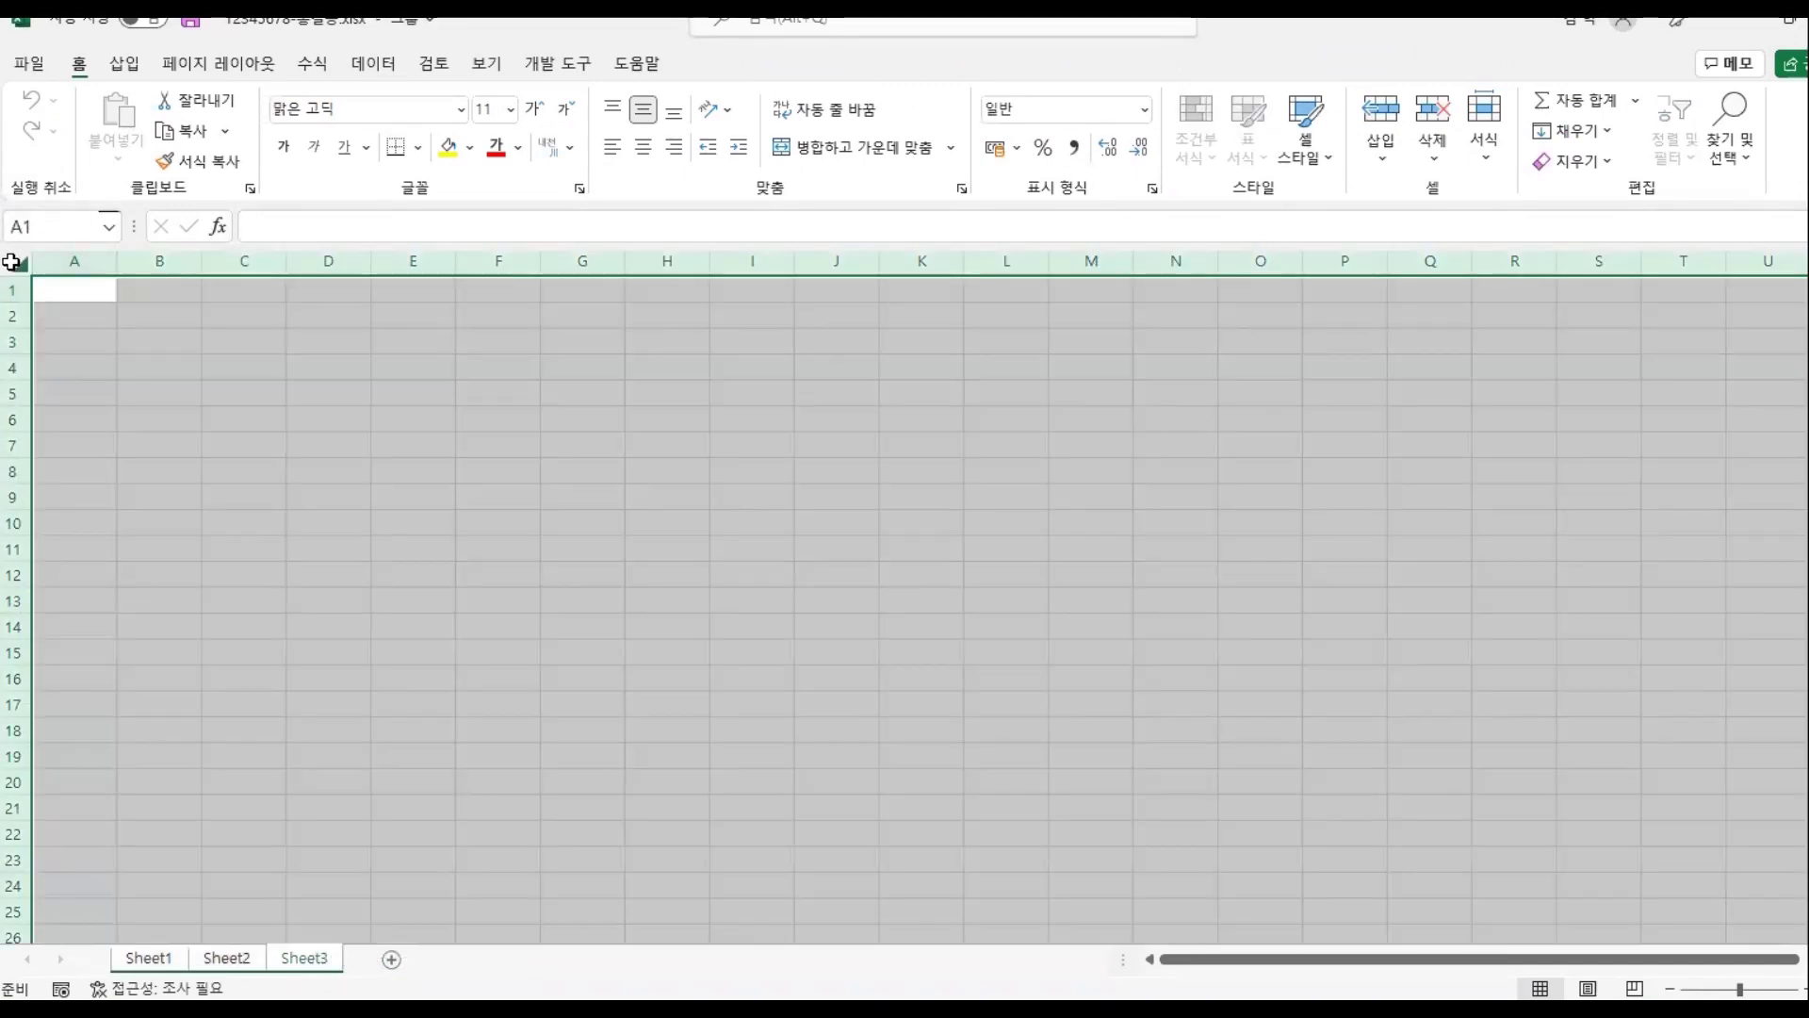
left_click(351, 108)
key("BackSpace")
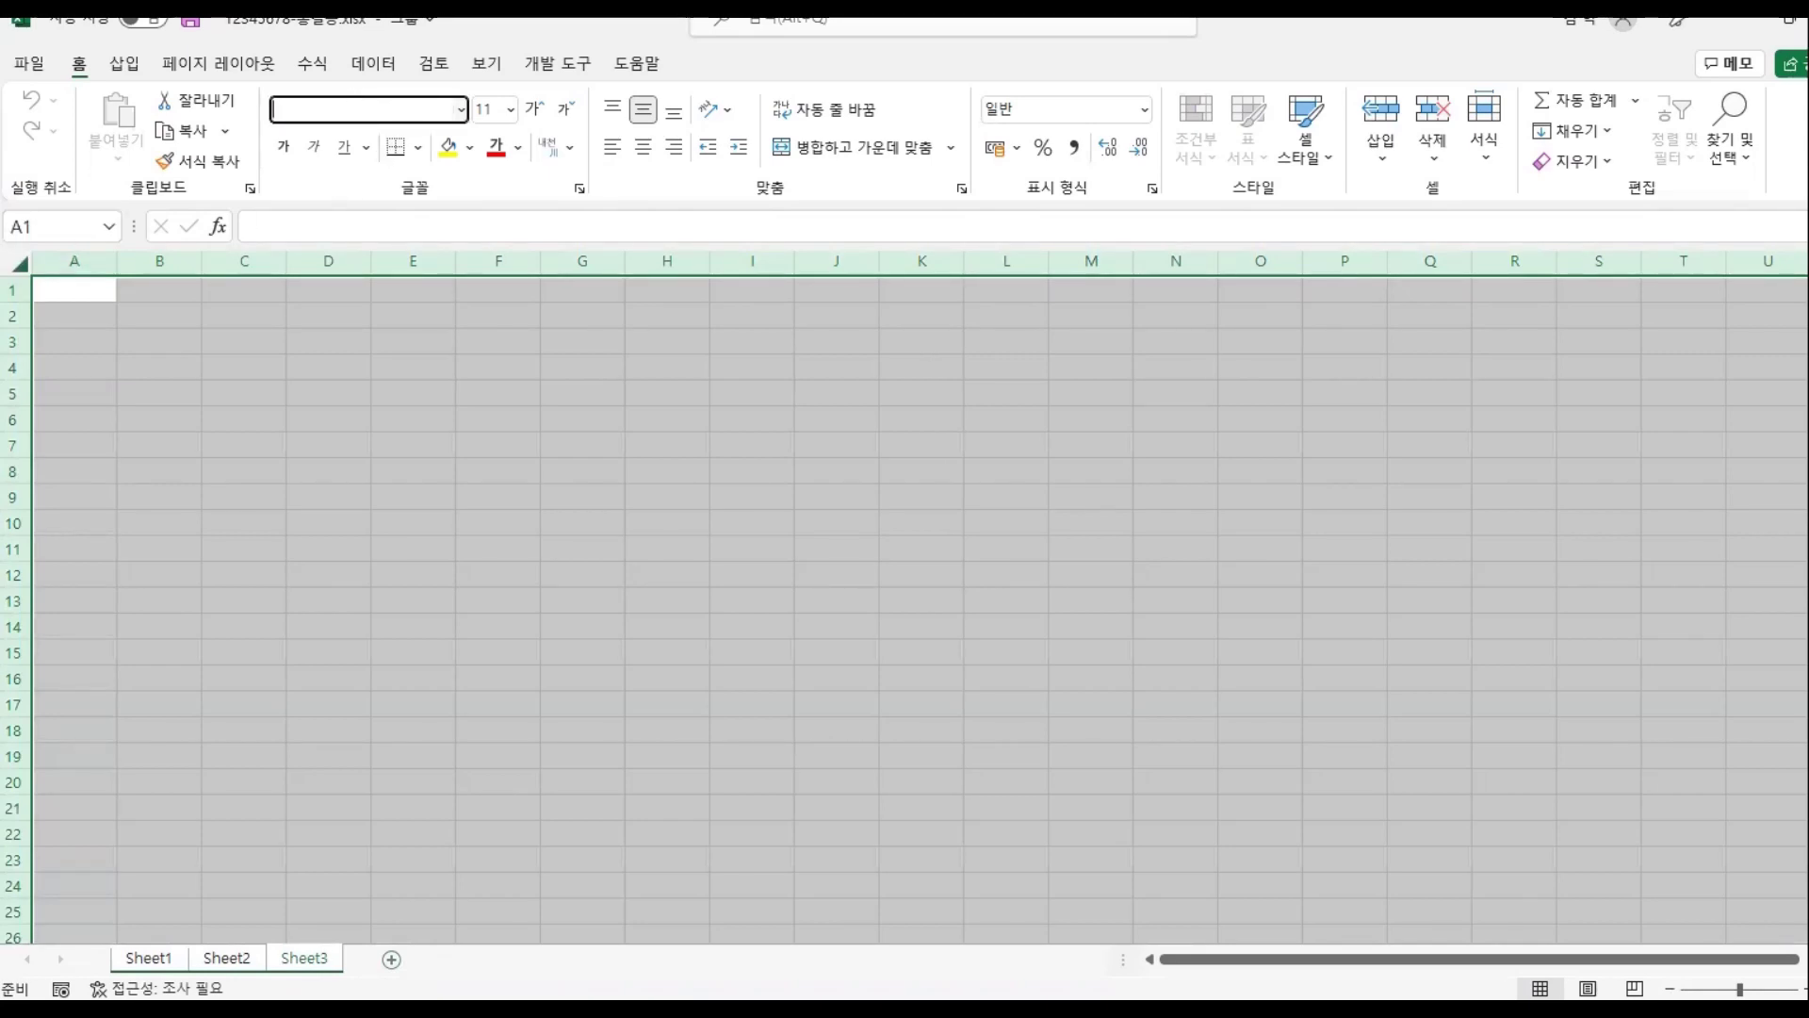
type("굴림")
key("Return")
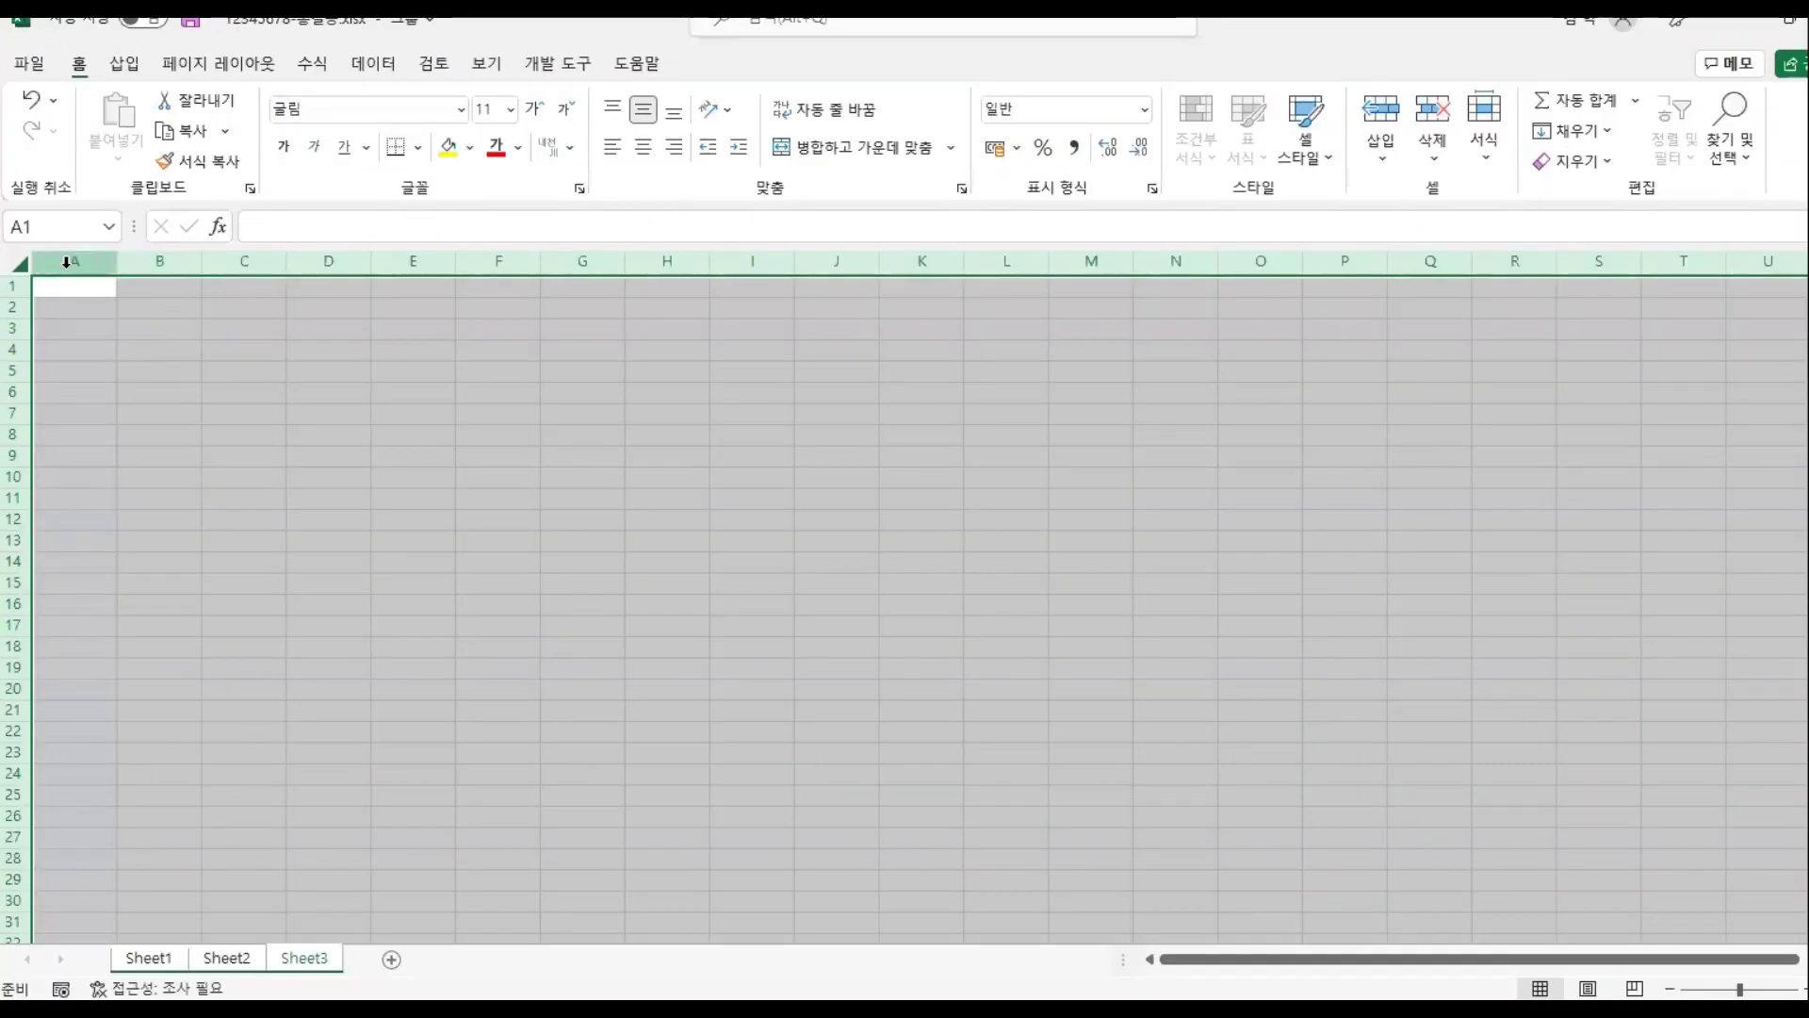
Step: Set the width of column A to 1 in the grouped sheets and select cell B4
left_click(77, 261)
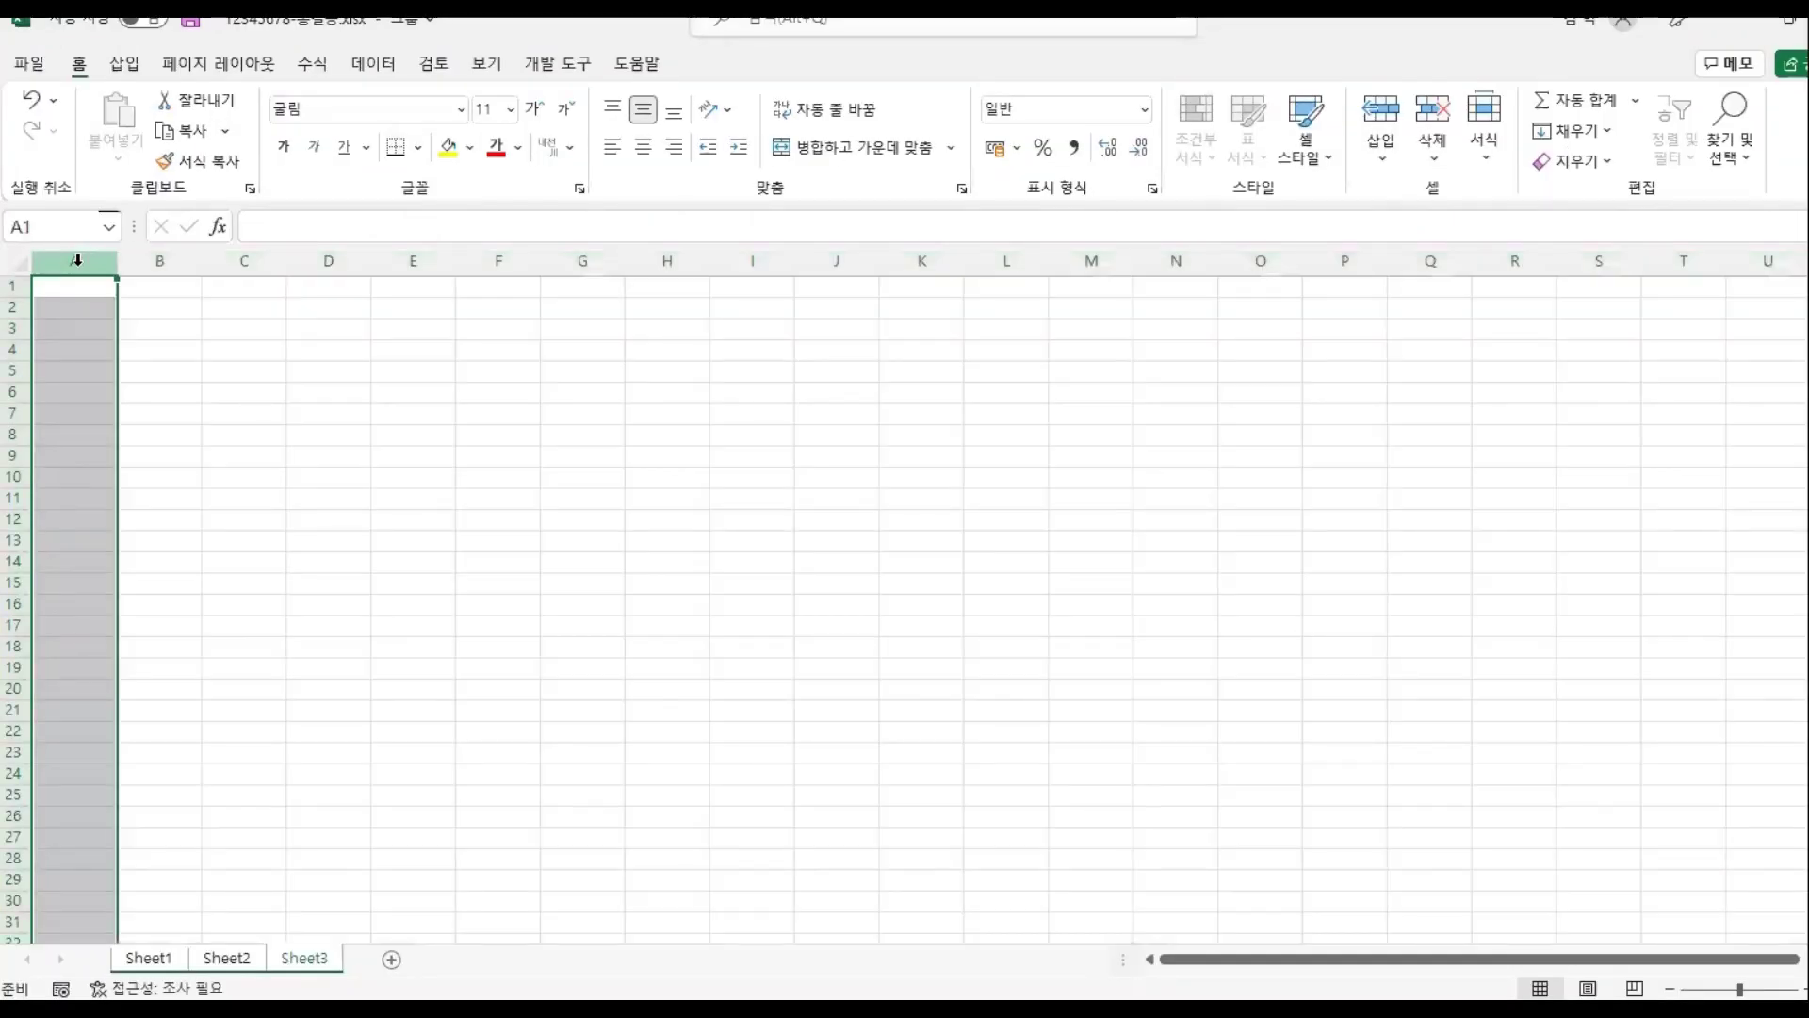
right_click(78, 260)
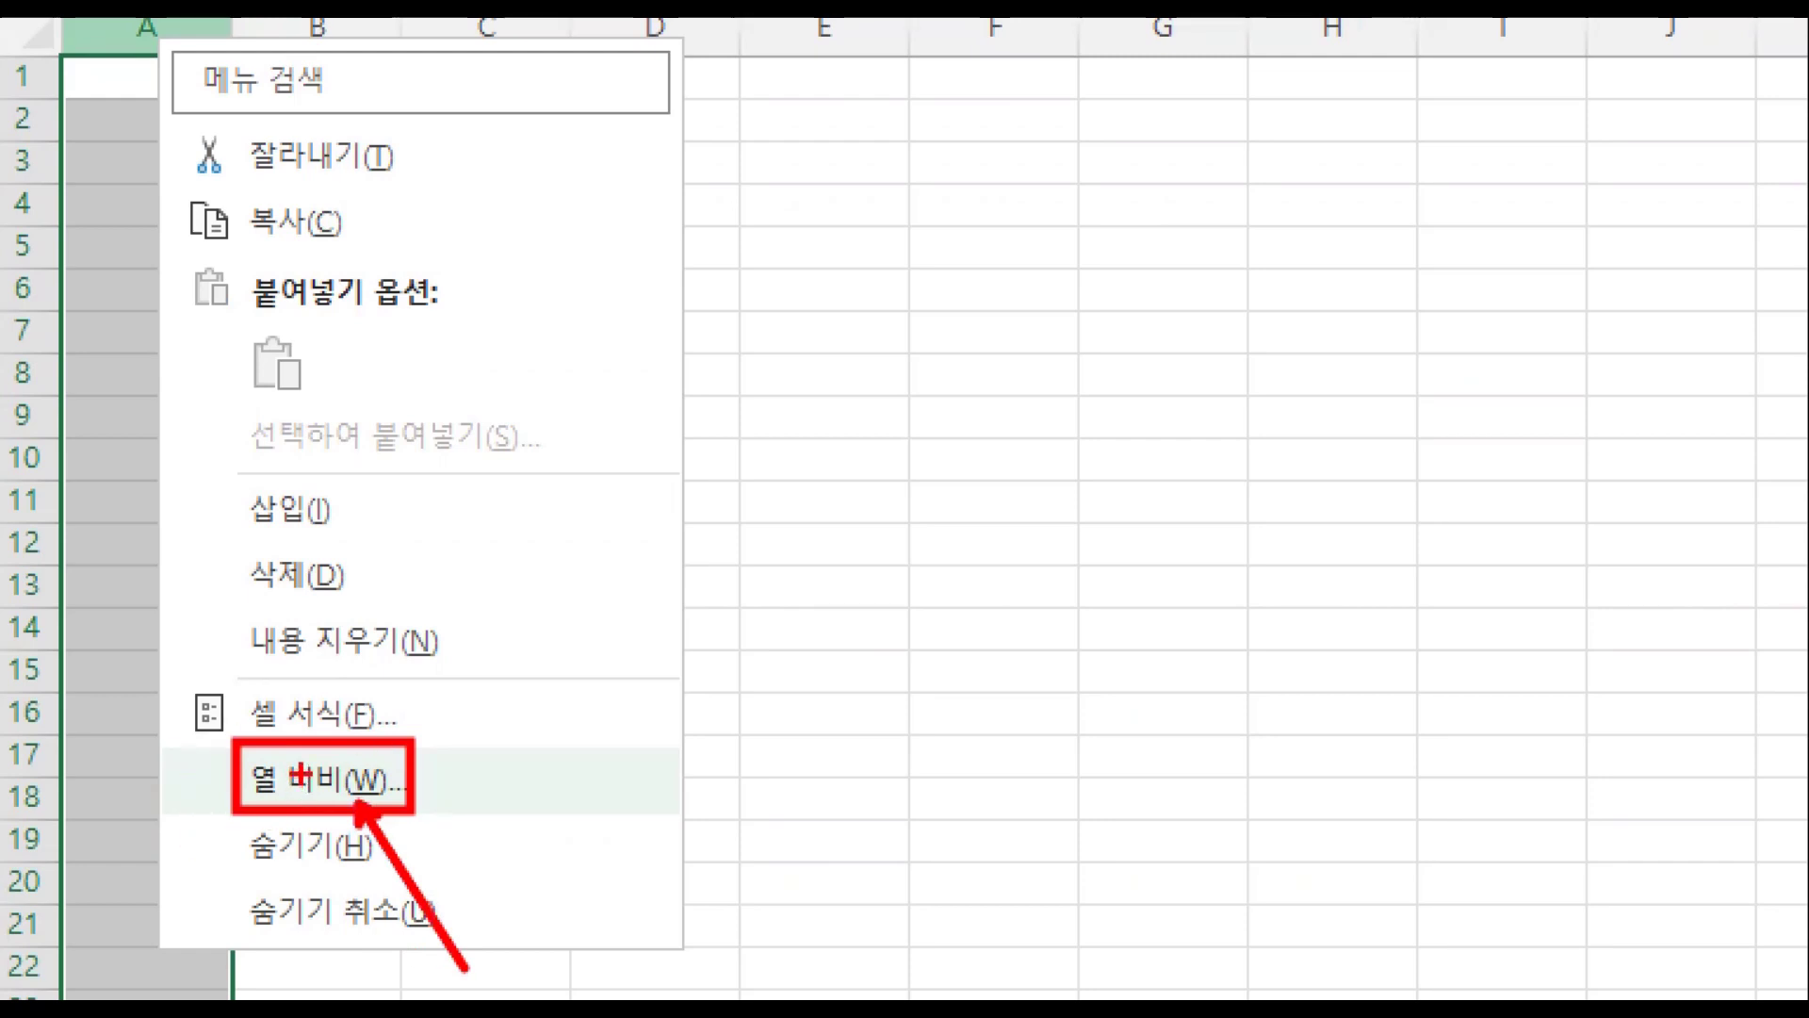
key("Escape")
right_click(91, 265)
left_click(173, 637)
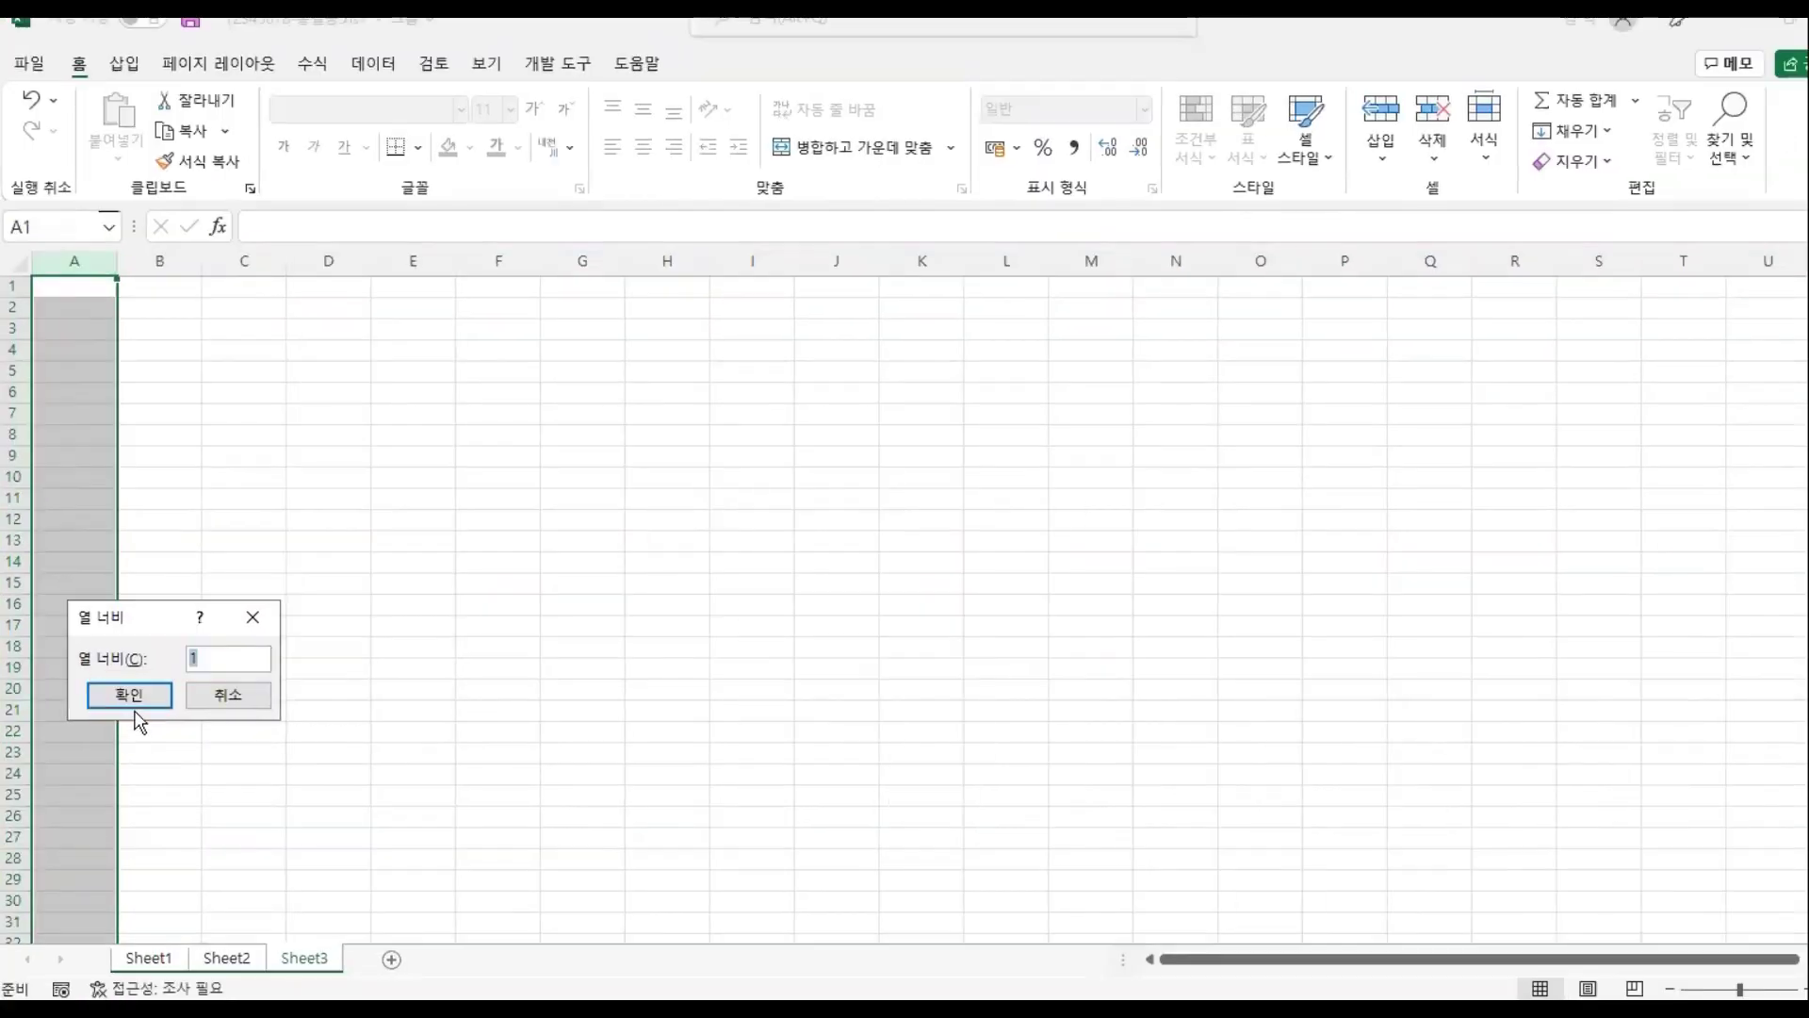
left_click(266, 671)
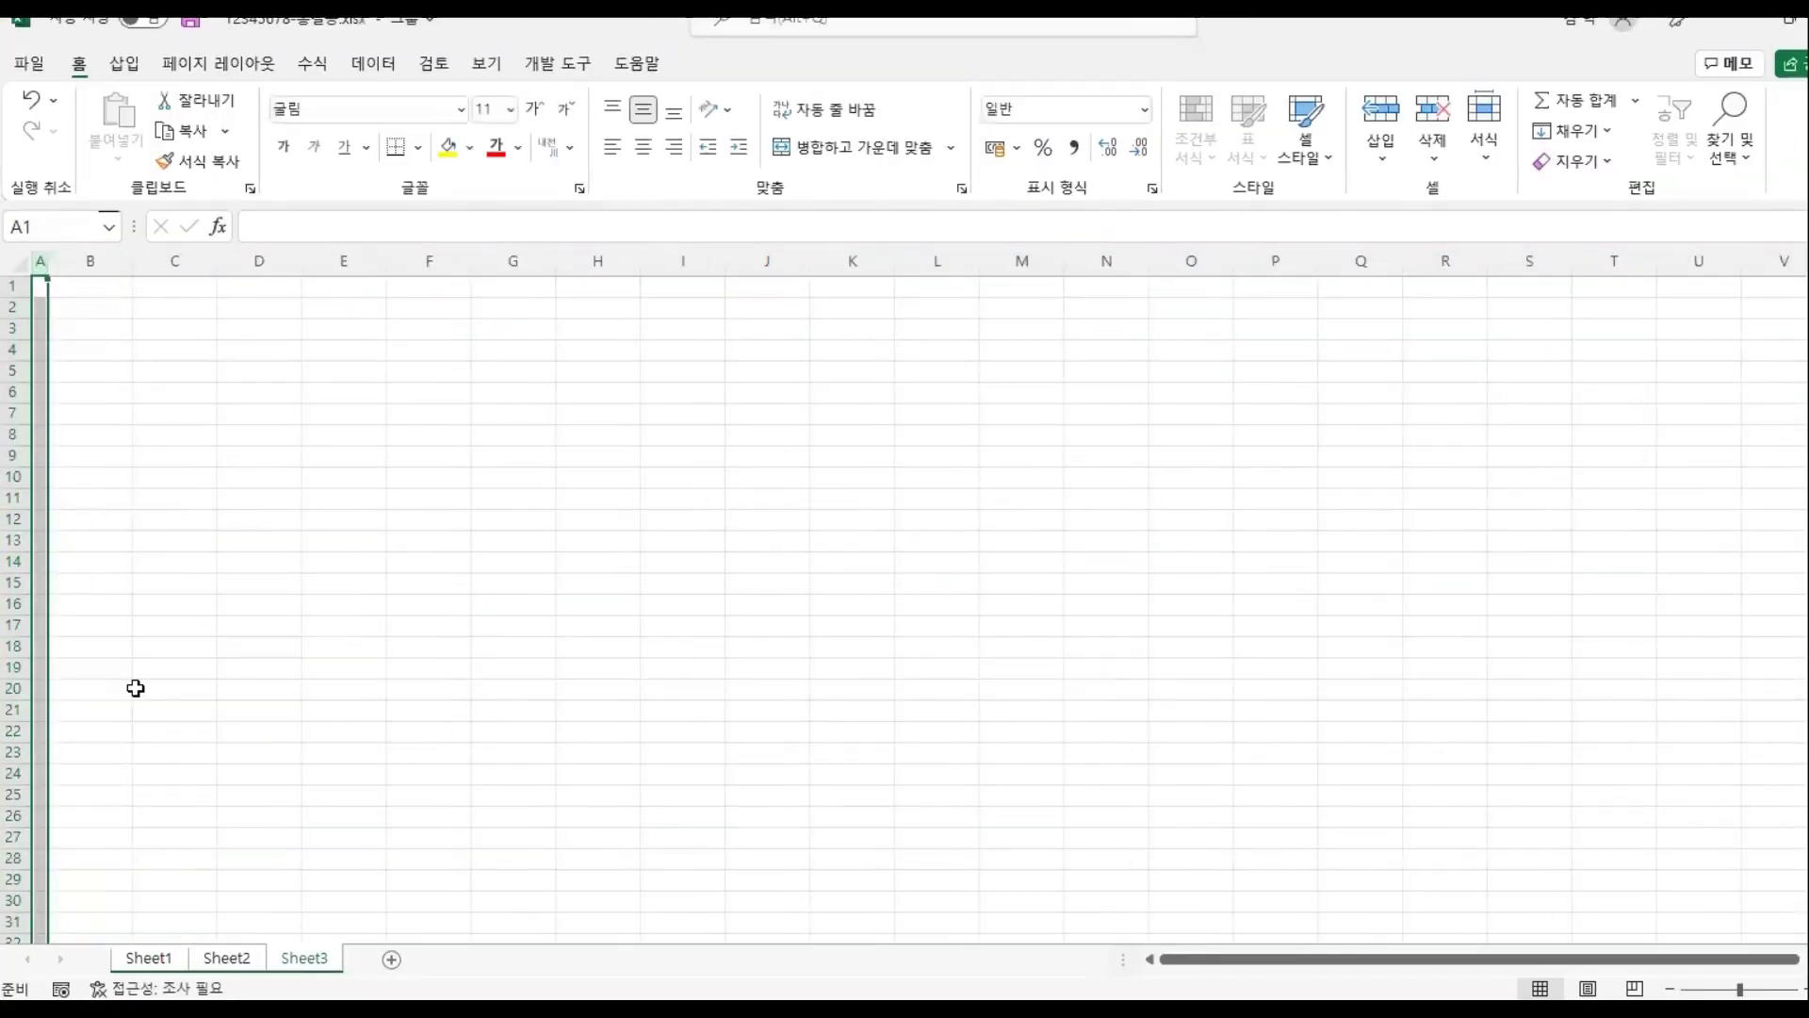
left_click(94, 349)
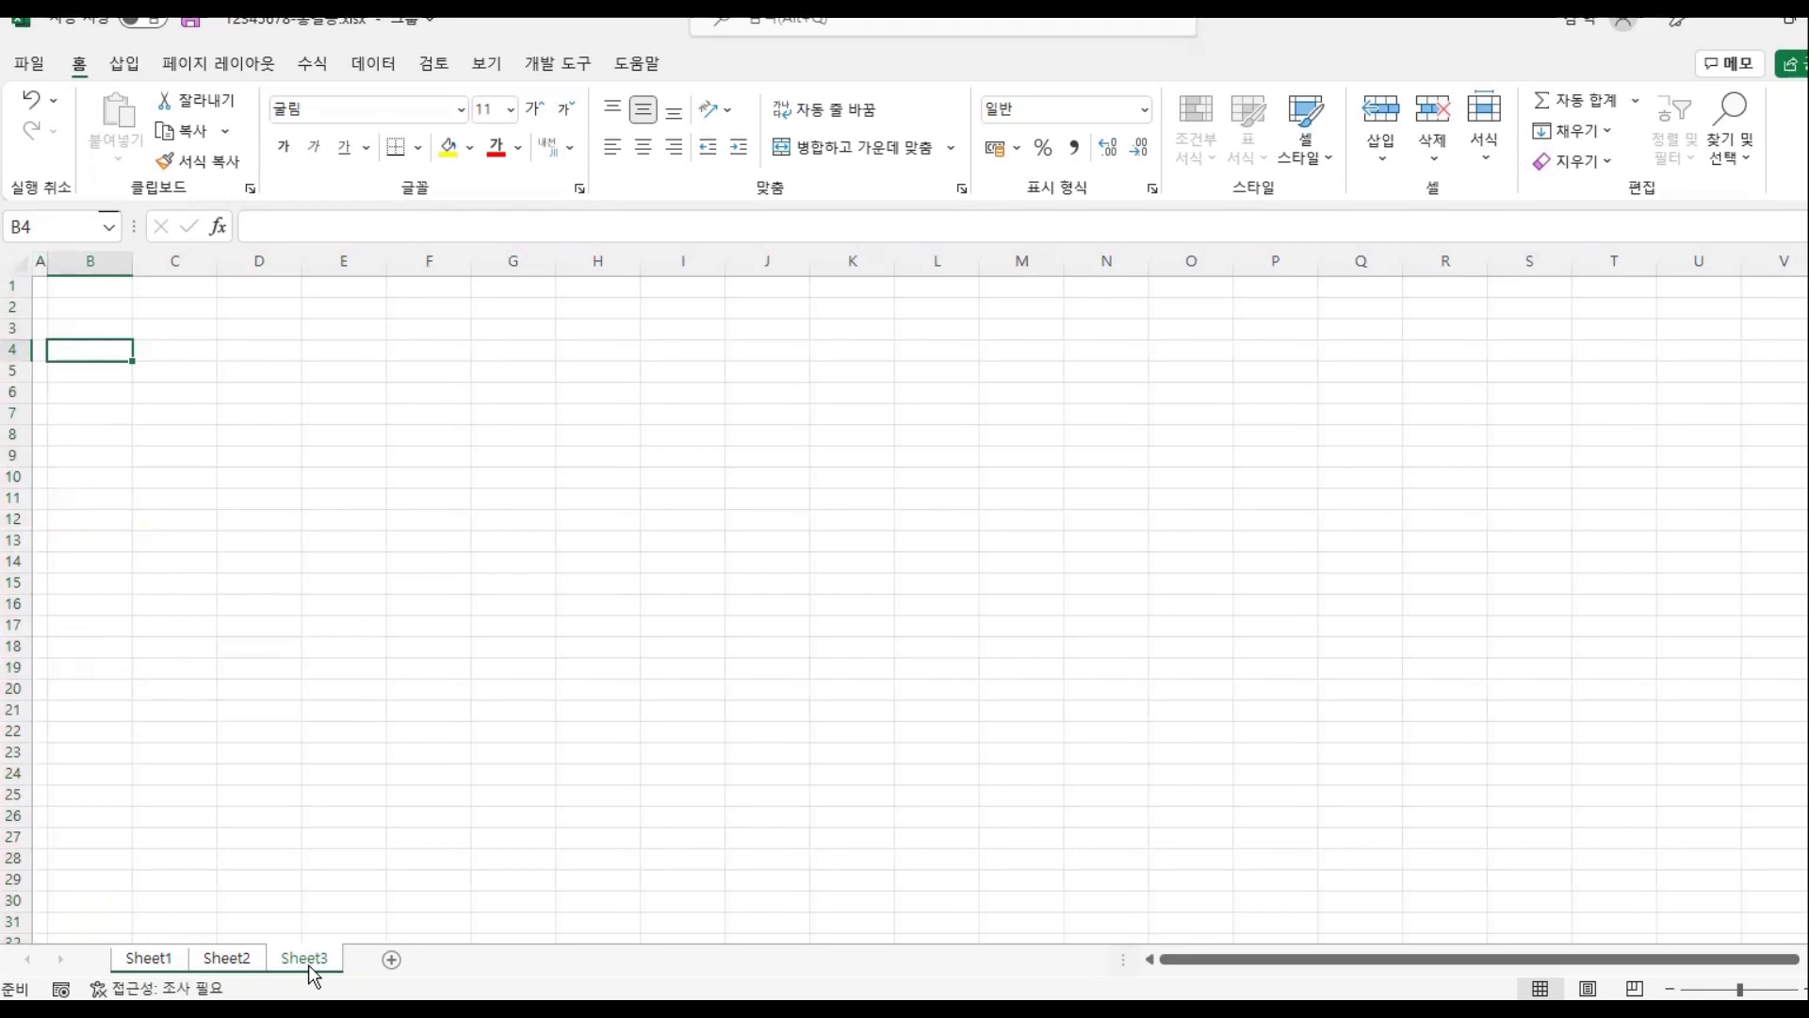
Step: Rename the three sheets 제1작업, 제2작업 and 제3작업, and return to the 제1작업 sheet
double_click(148, 959)
type("제1작업")
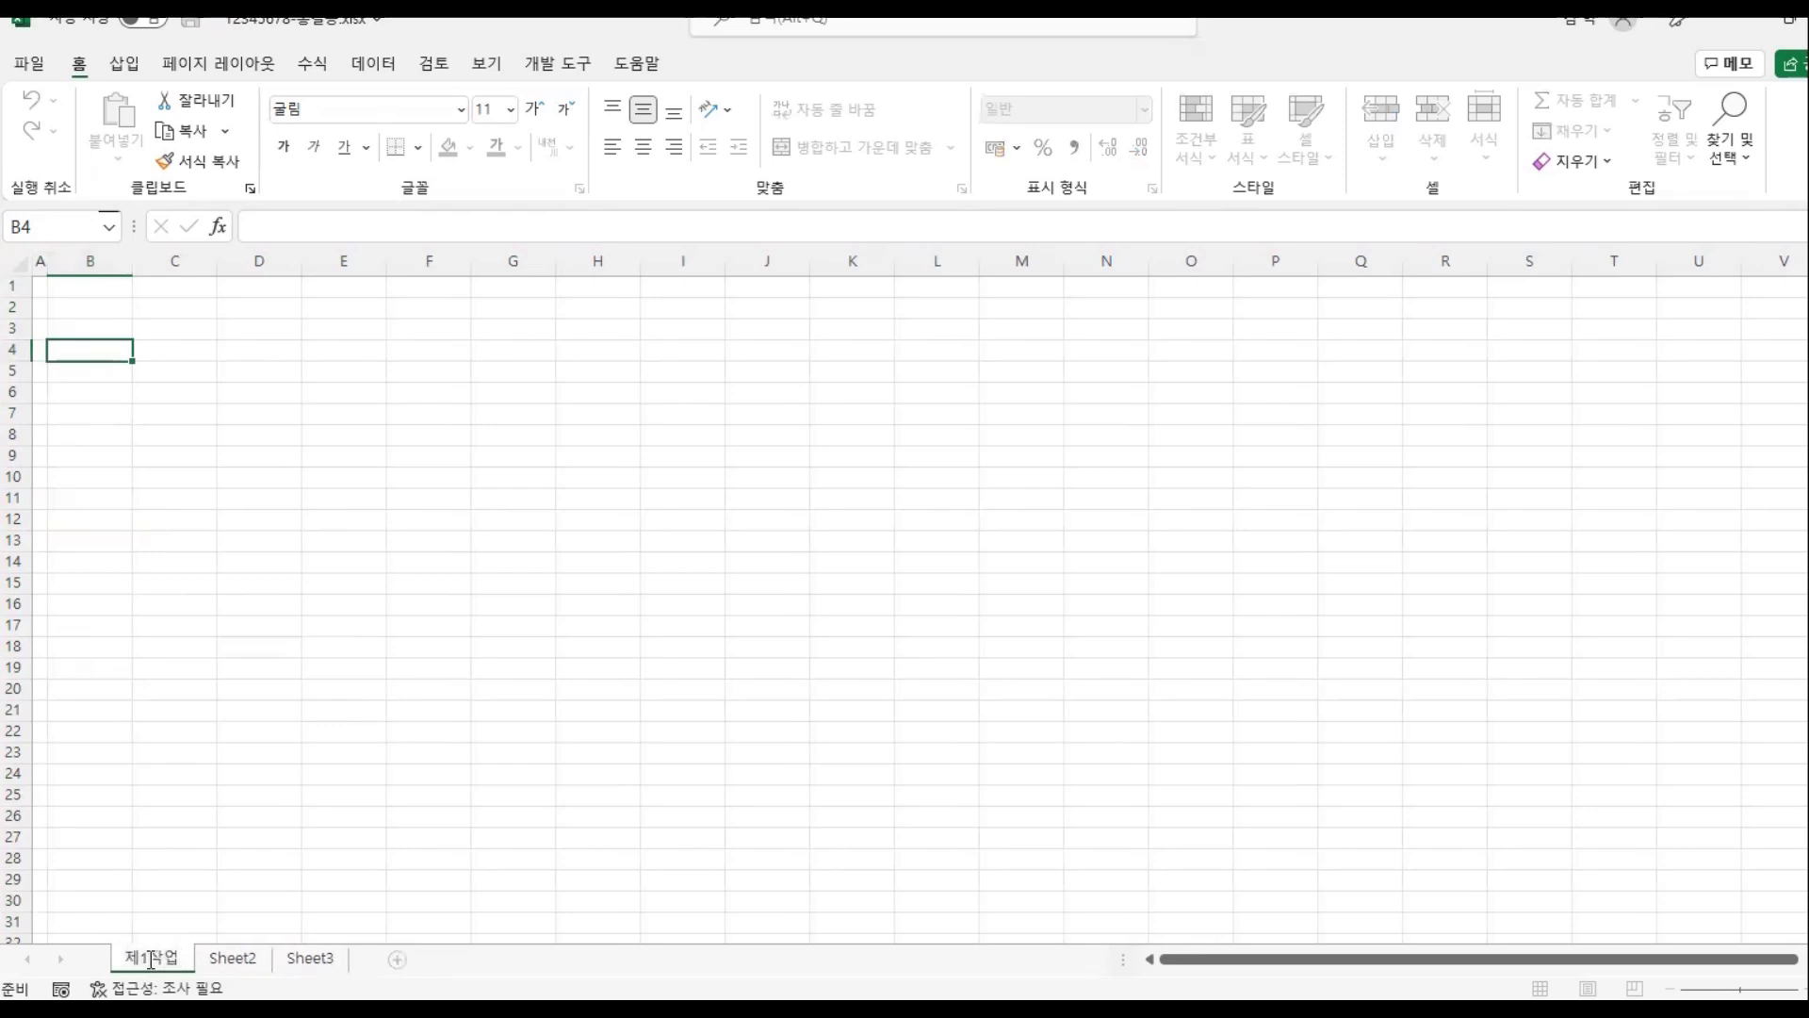
double_click(232, 958)
type("제2")
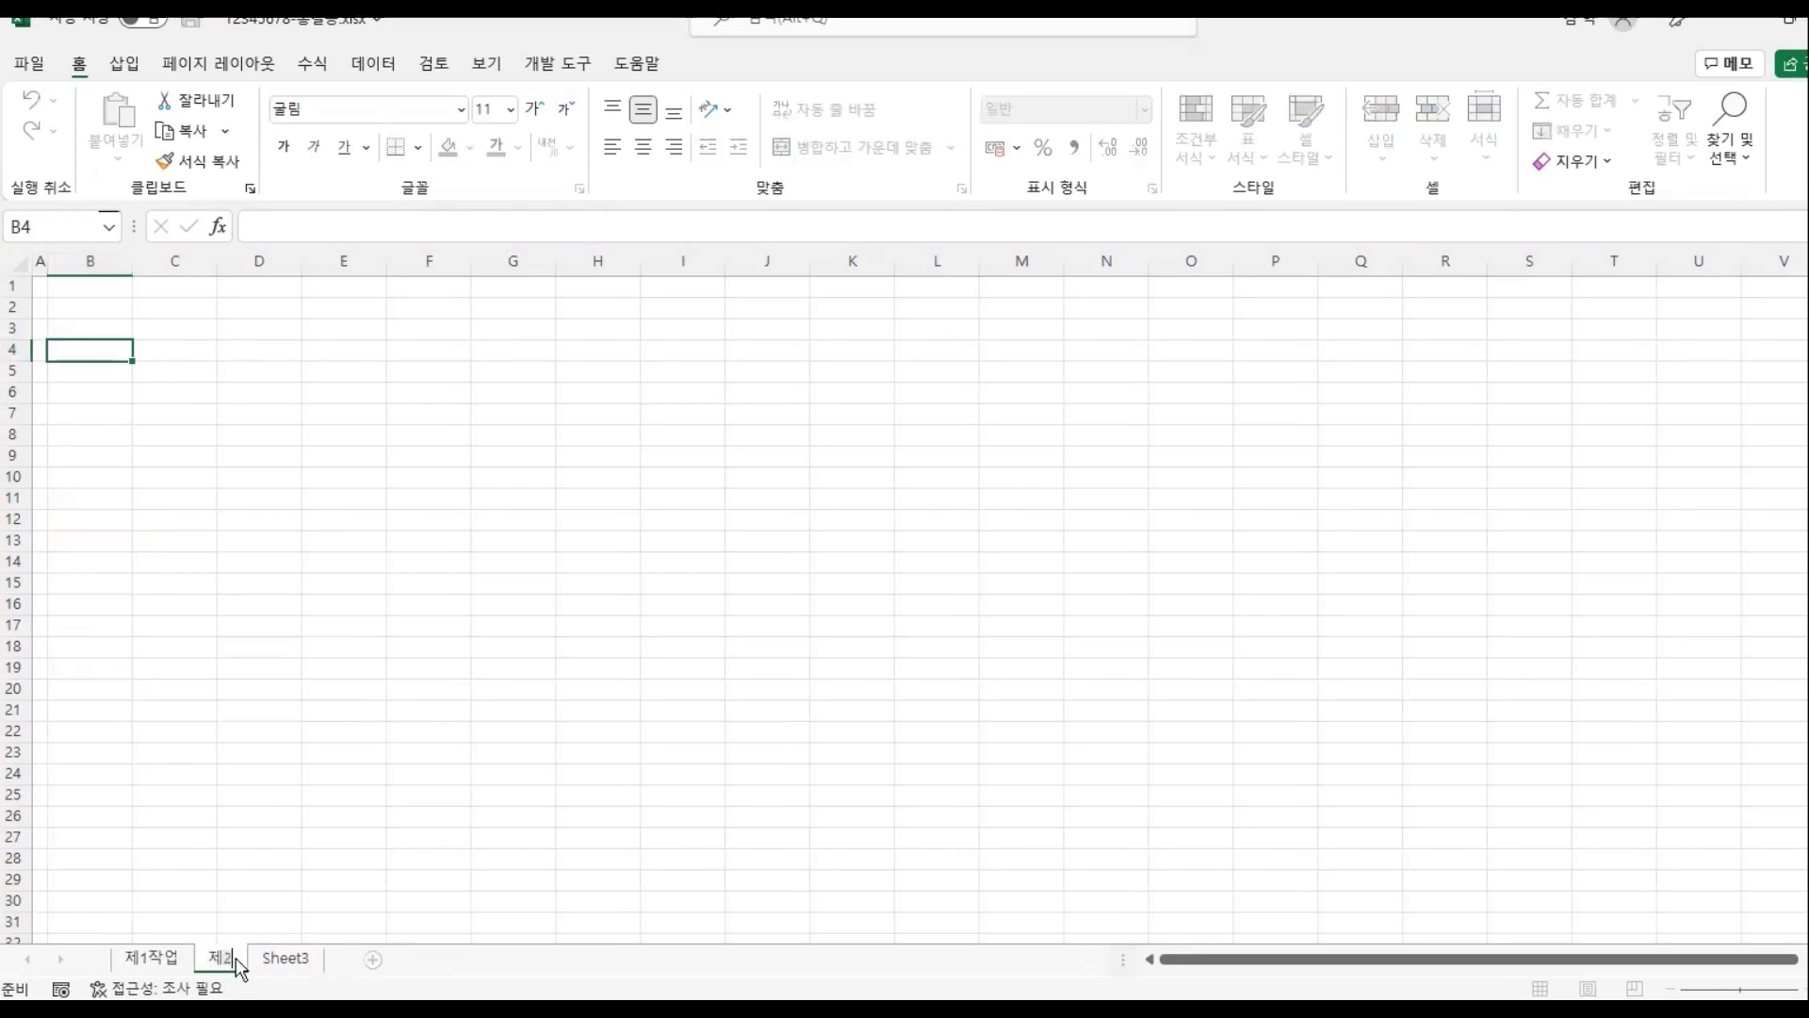
type("작업")
double_click(342, 959)
type("제3작업")
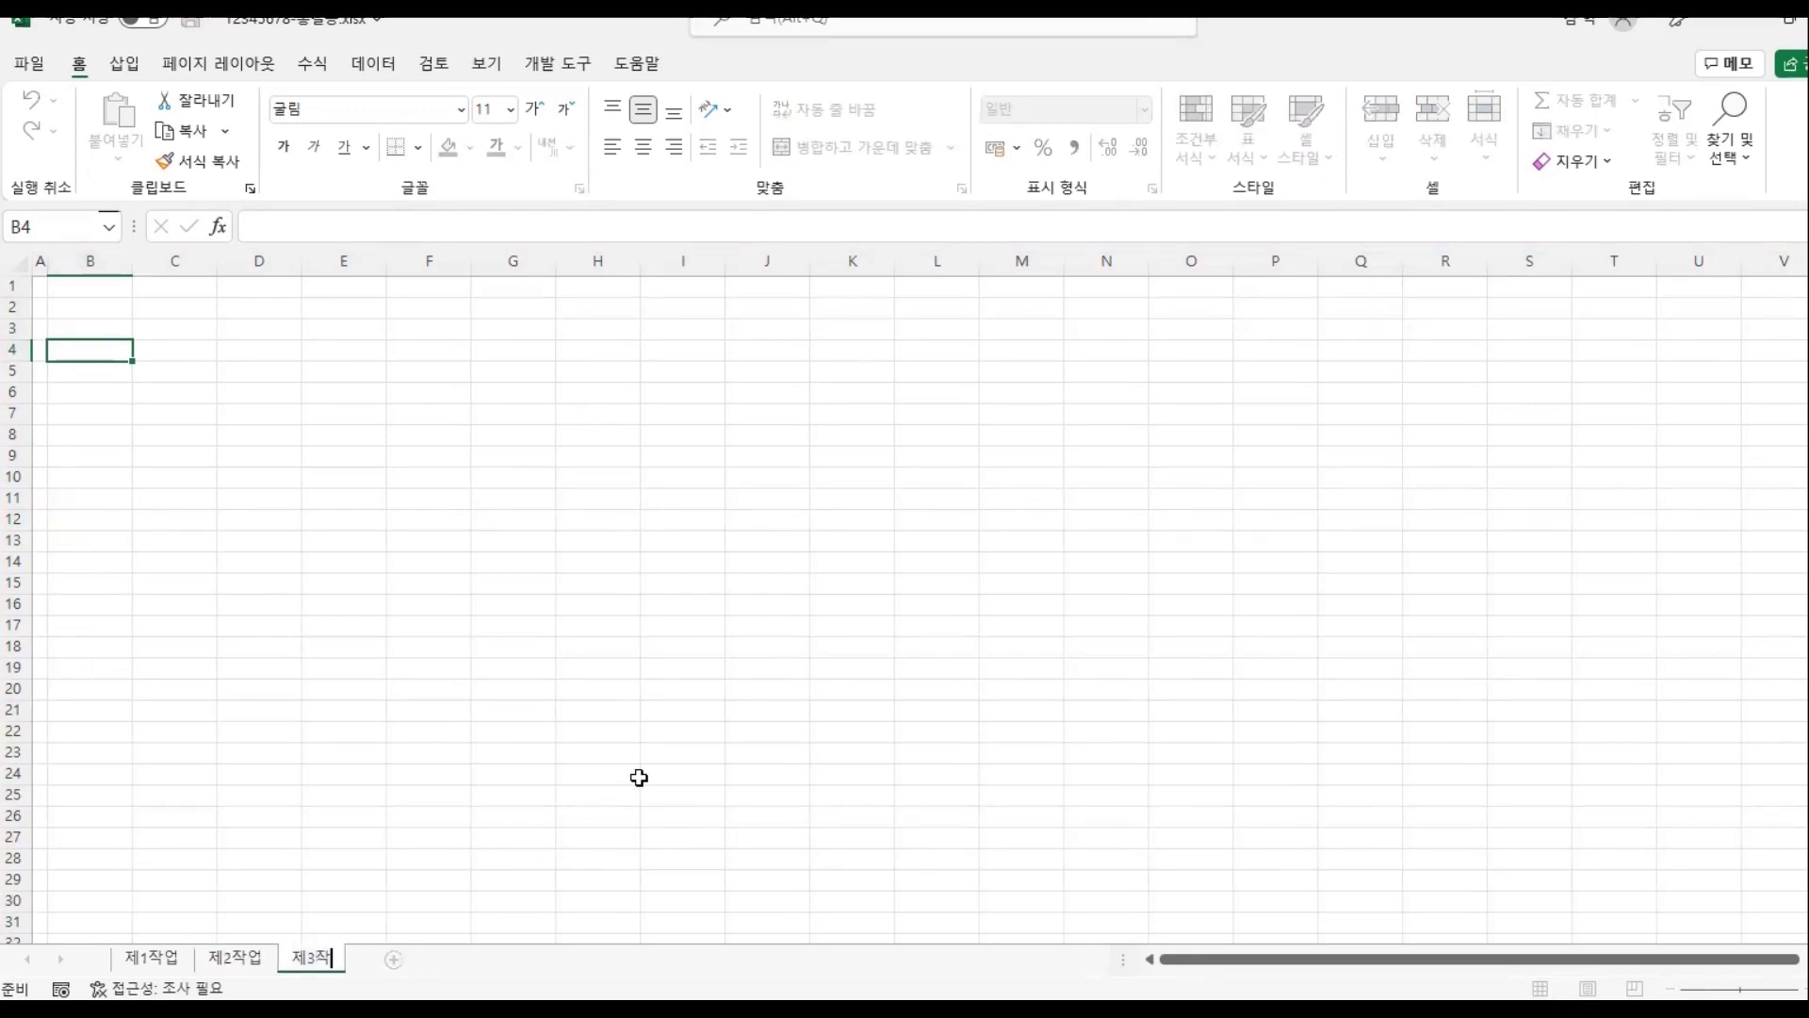
left_click(142, 959)
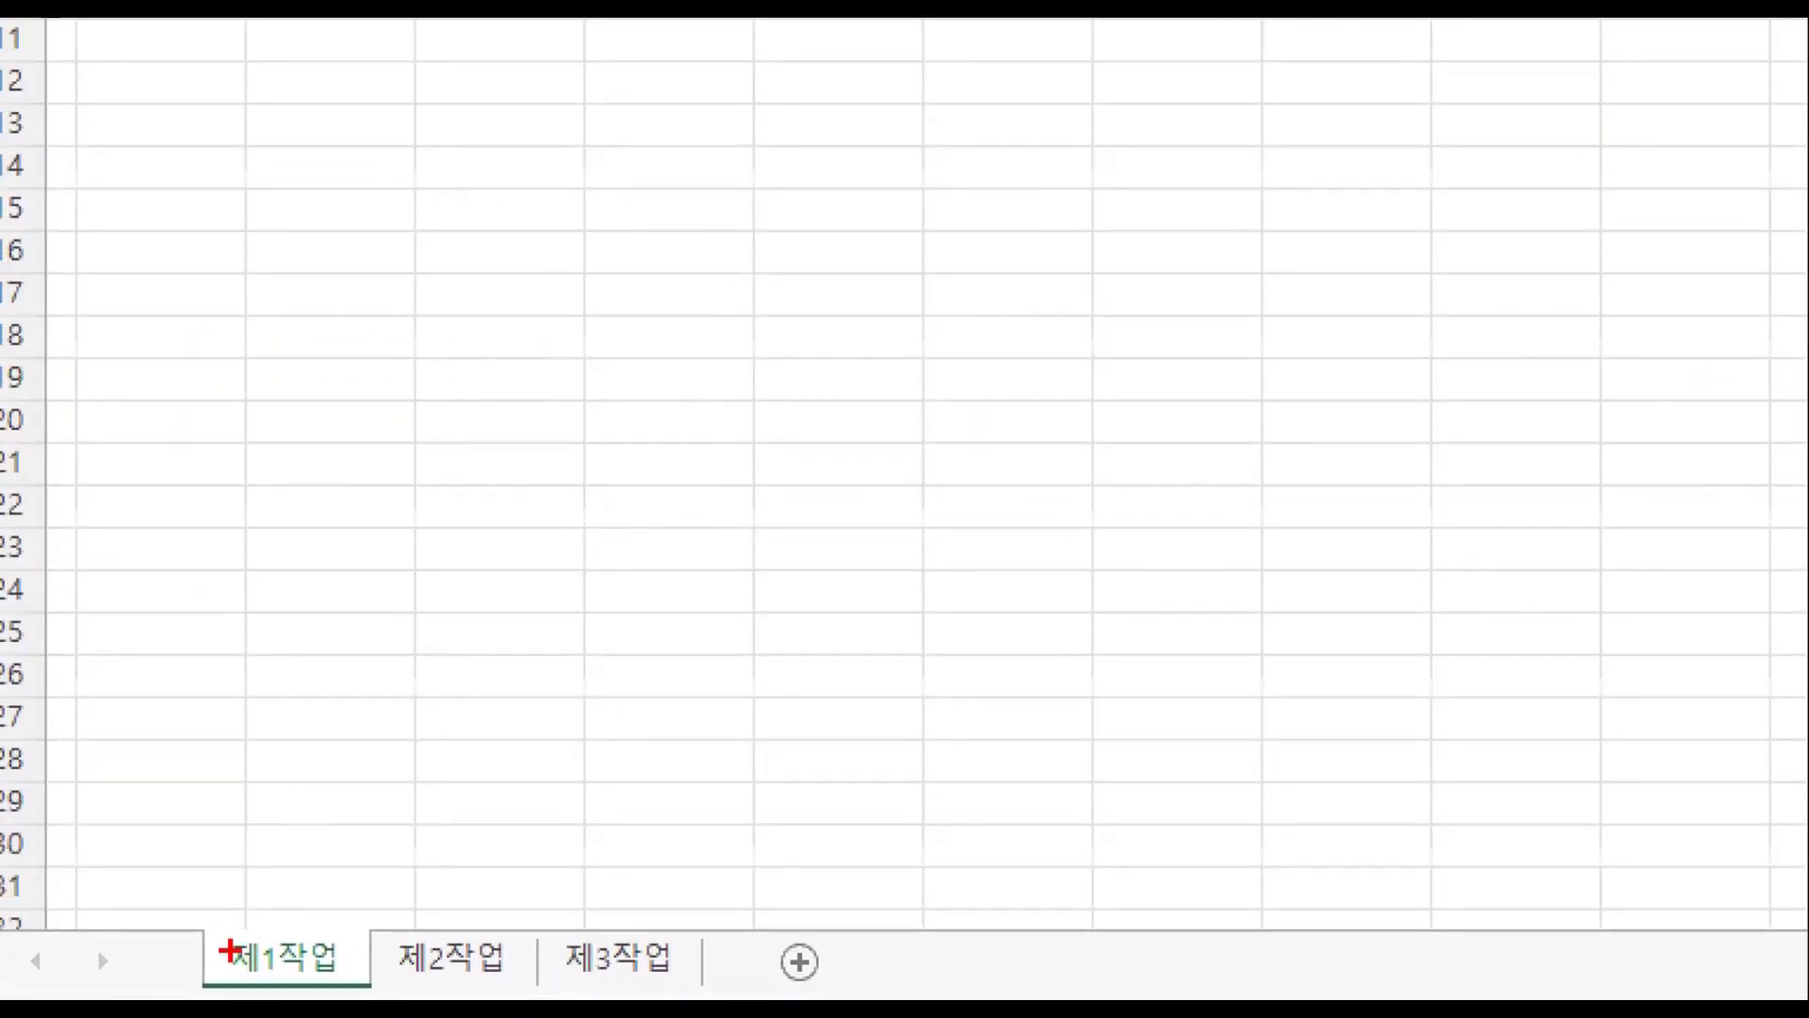
left_click_drag(176, 839, 269, 924)
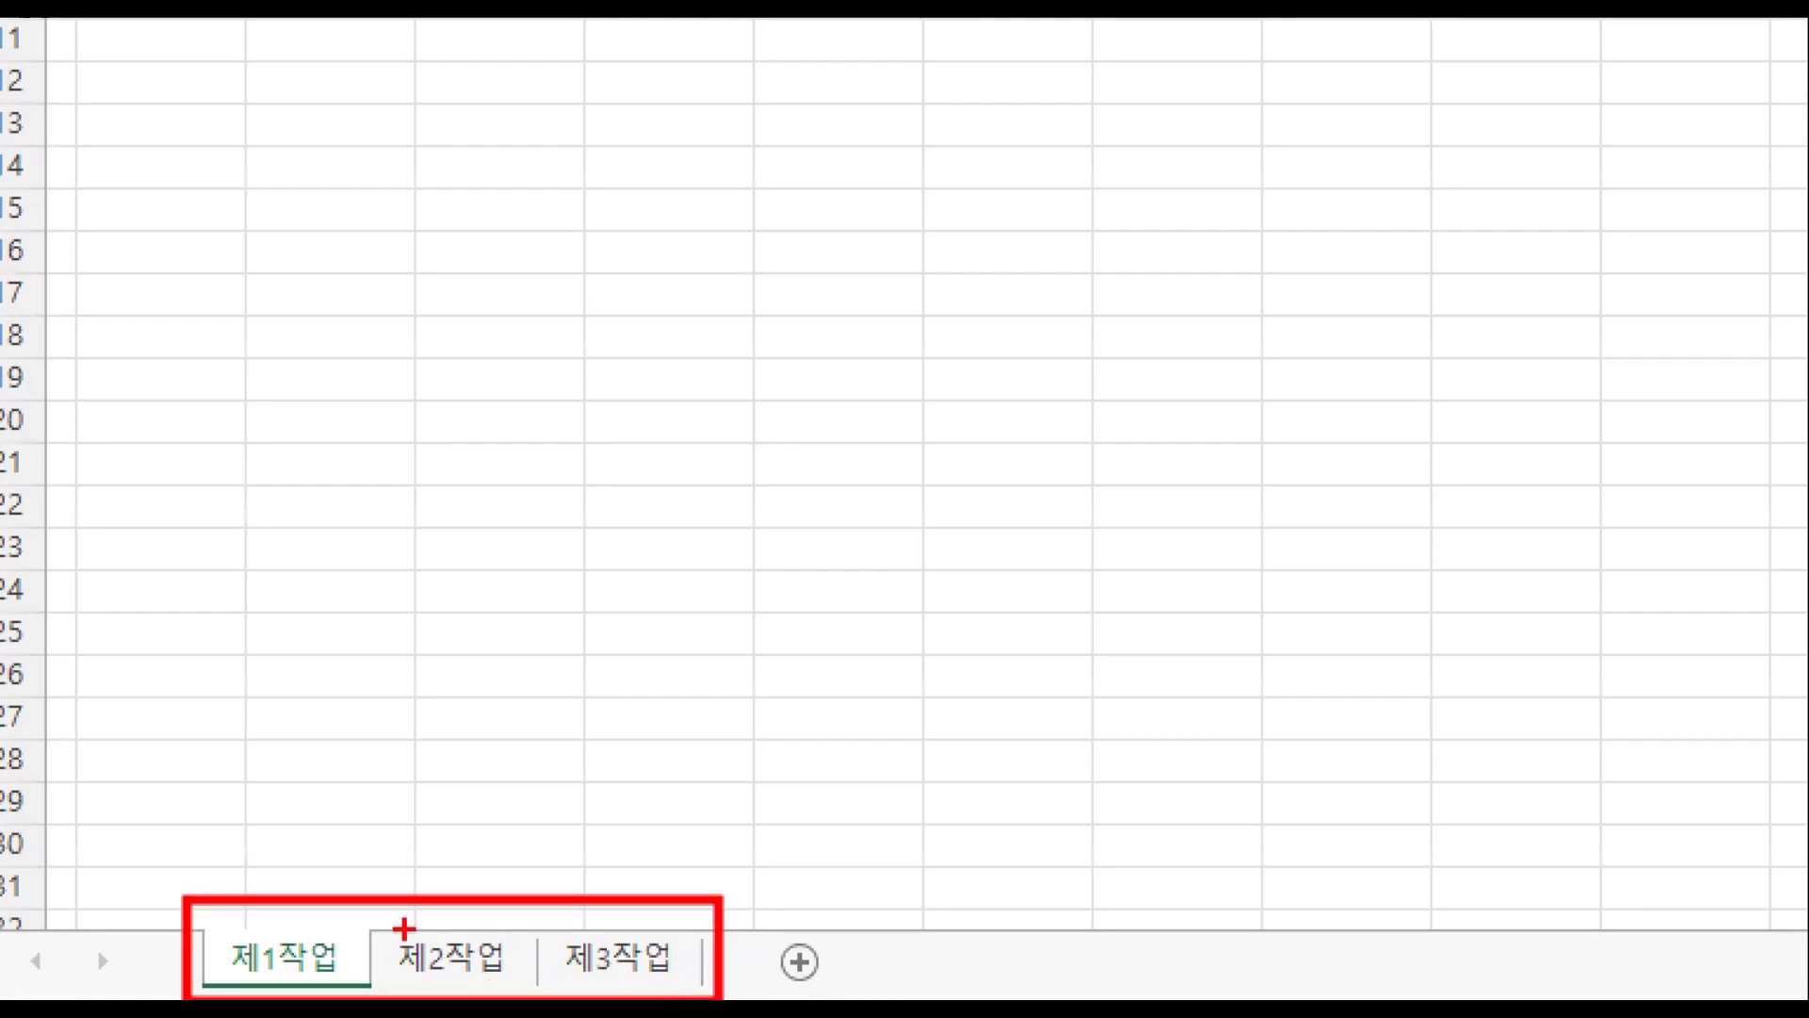
left_click_drag(287, 919, 241, 714)
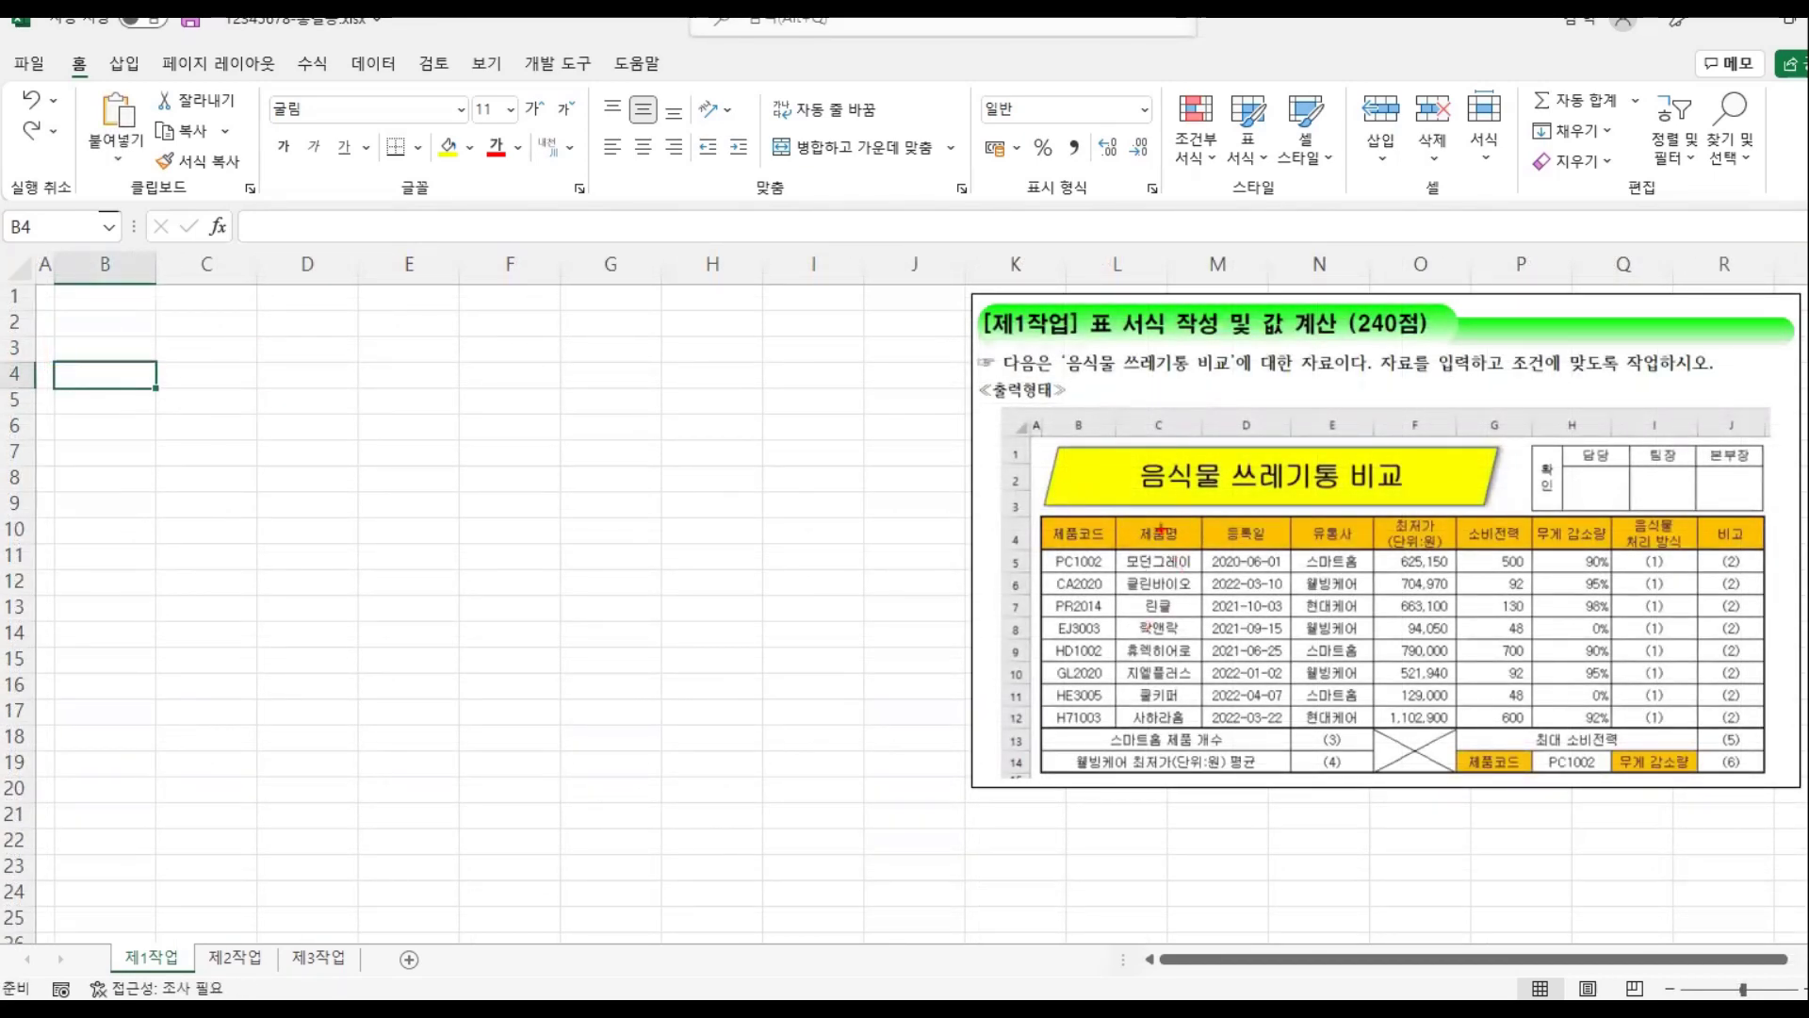
left_click_drag(975, 381, 1098, 415)
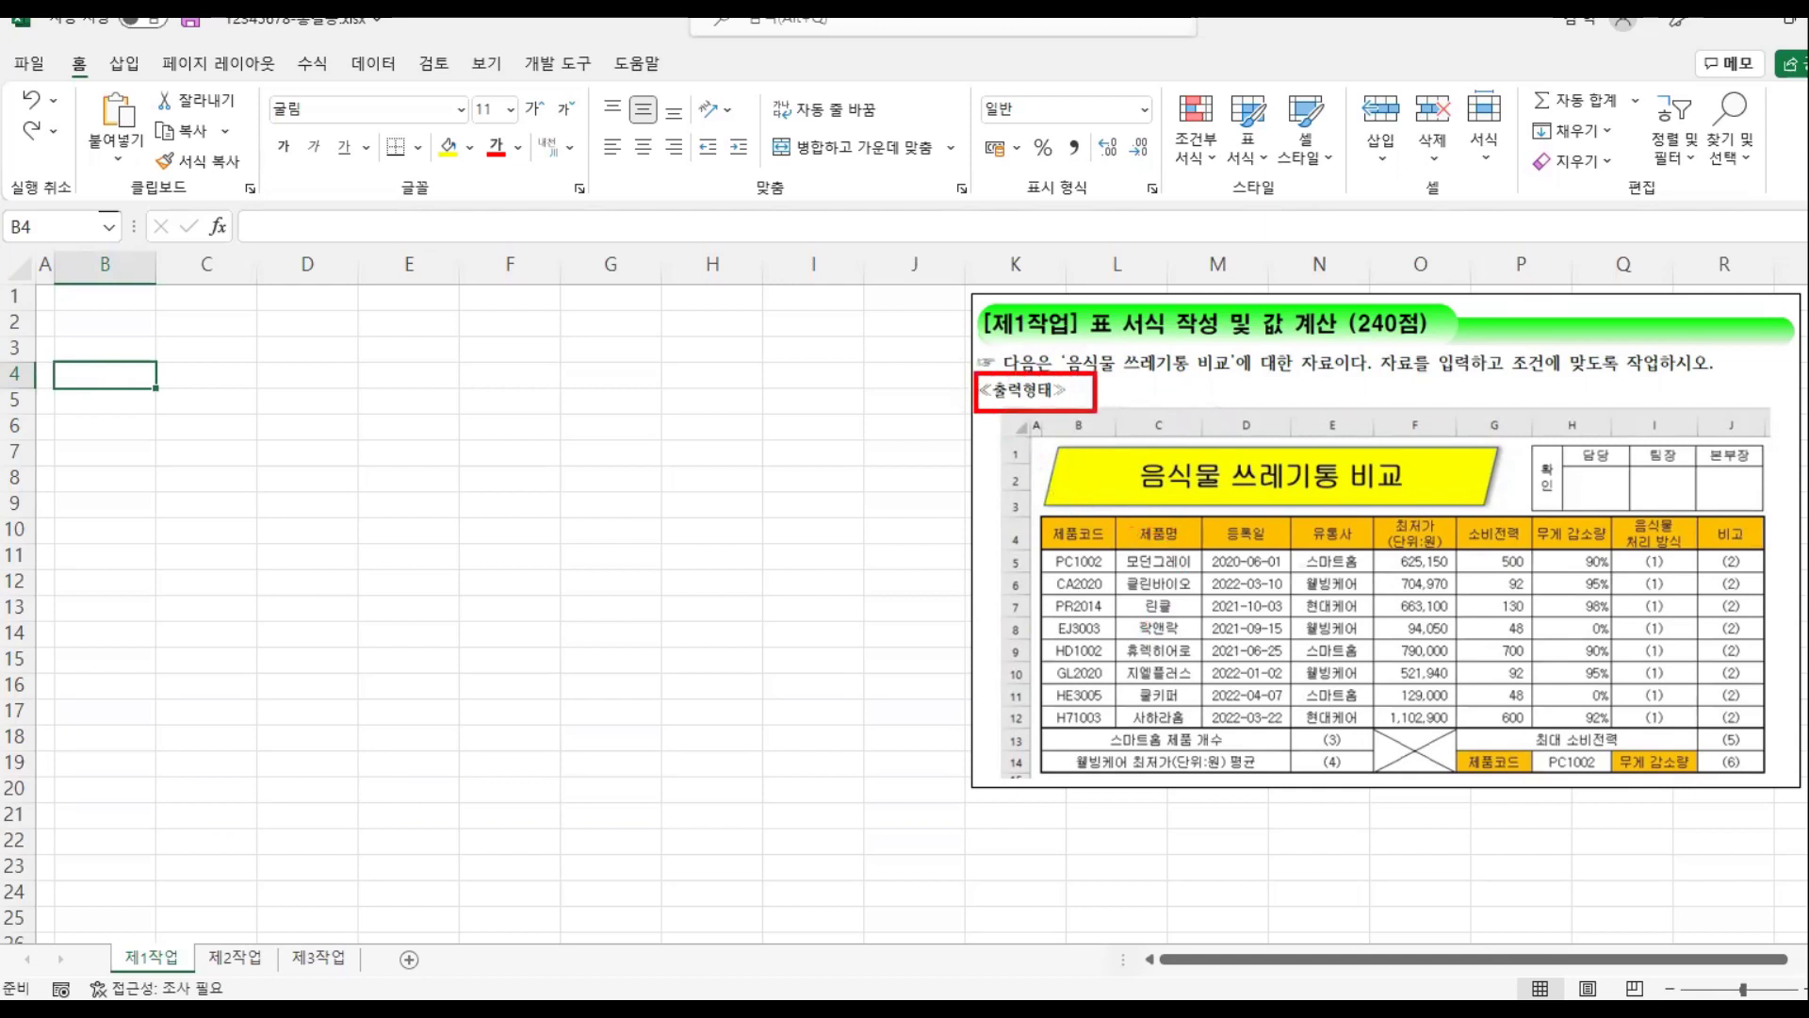
mouse_move(1039, 519)
left_mouse_down()
mouse_move(1122, 554)
mouse_move(1767, 551)
left_mouse_up()
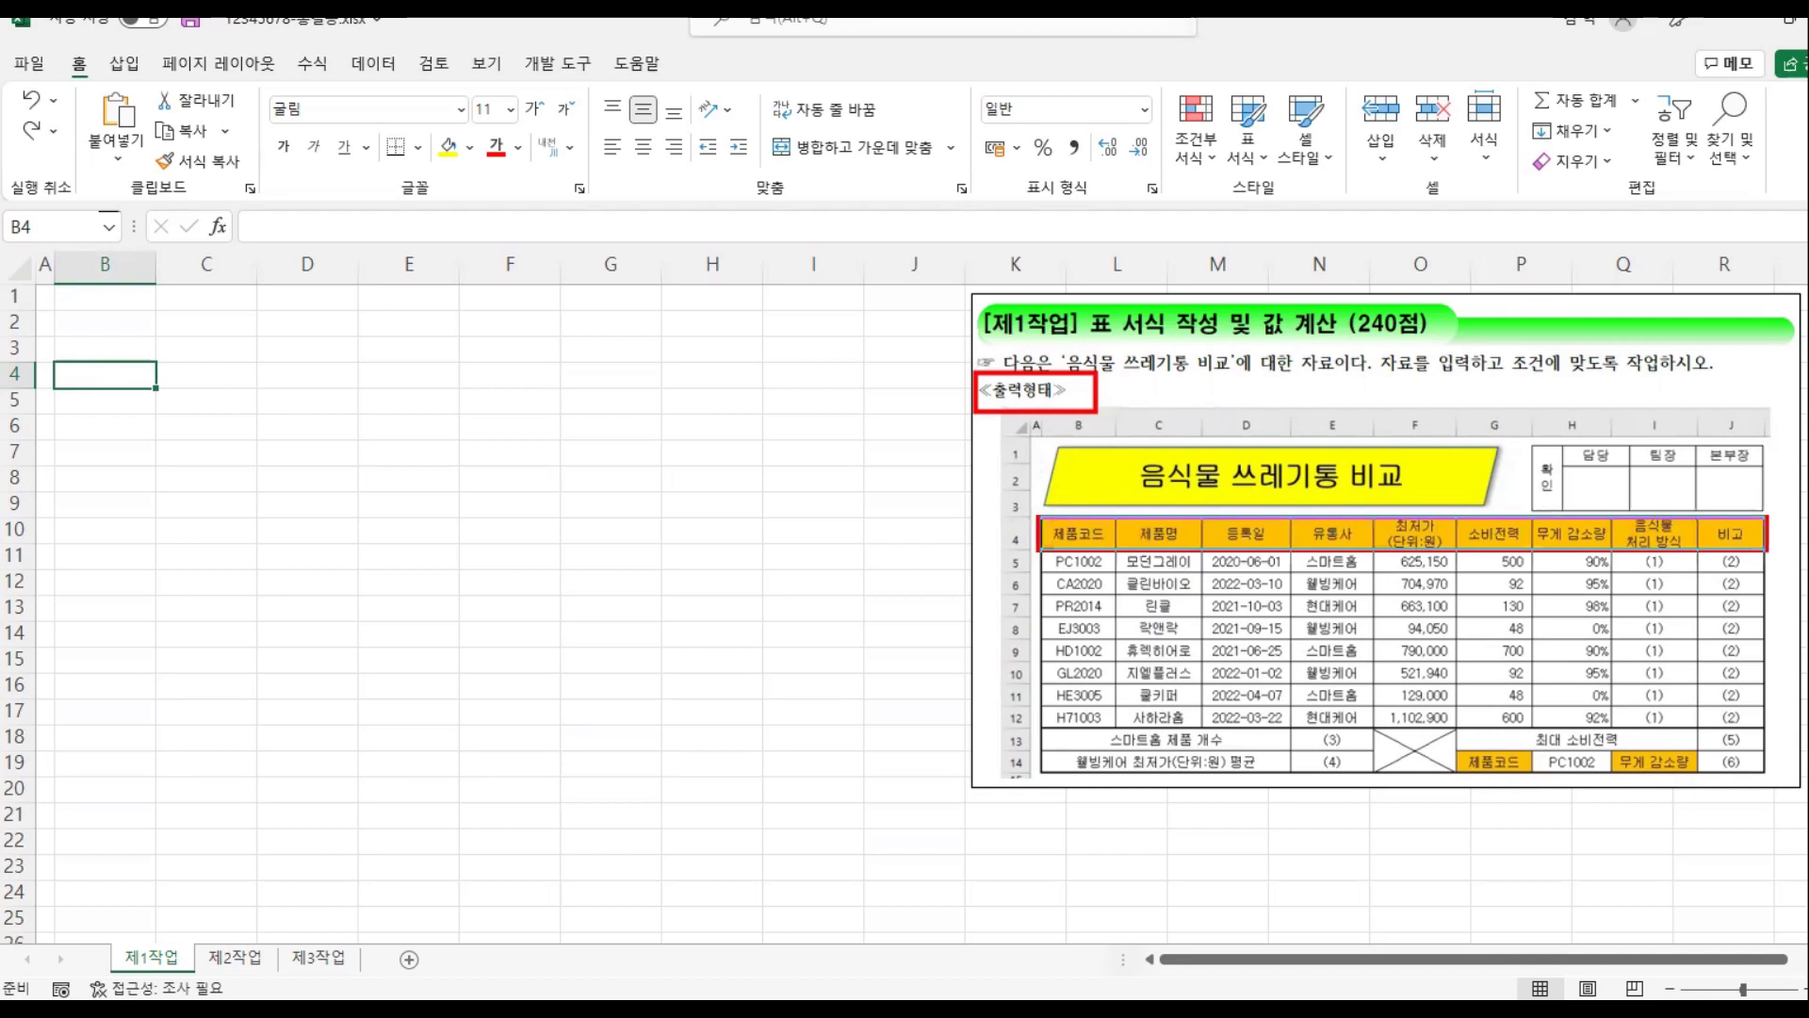
left_click_drag(1058, 622, 1110, 618)
left_click_drag(1178, 565, 1176, 636)
left_click_drag(1254, 575, 1253, 638)
left_click_drag(1337, 566, 1337, 637)
mouse_move(1313, 605)
left_mouse_down()
mouse_move(1332, 638)
mouse_move(1365, 622)
left_mouse_up()
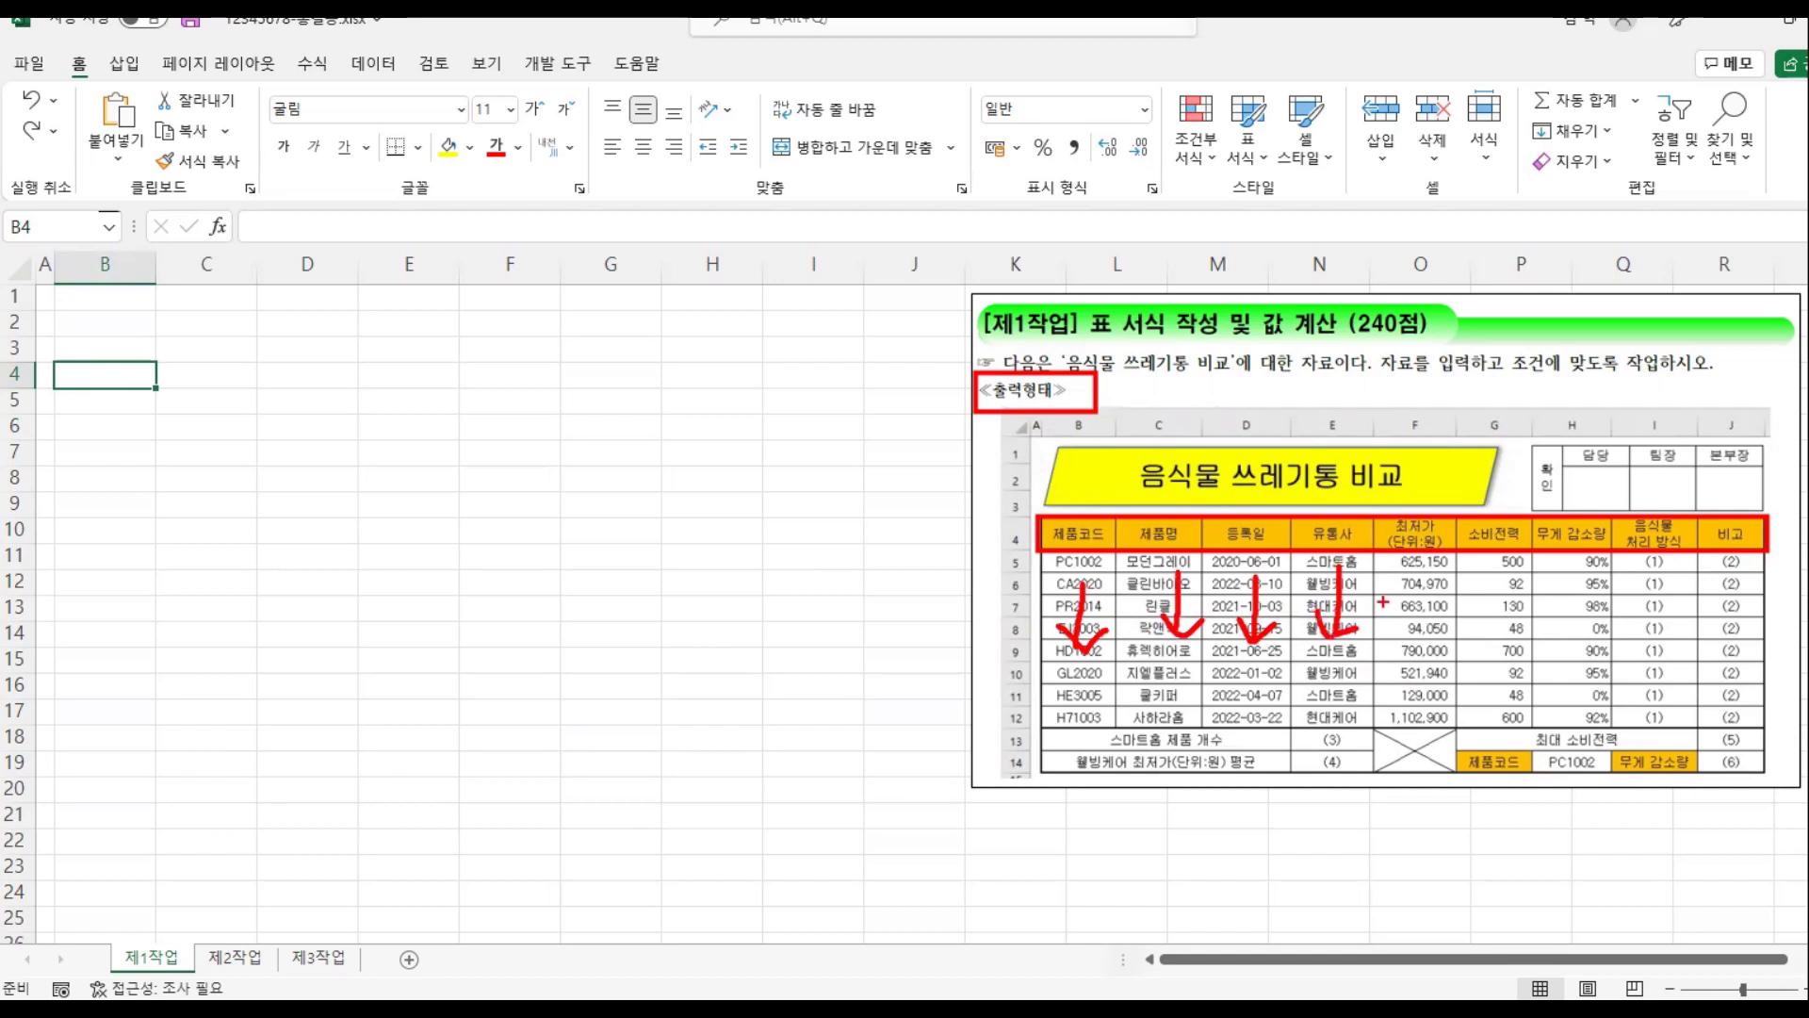
key("Escape")
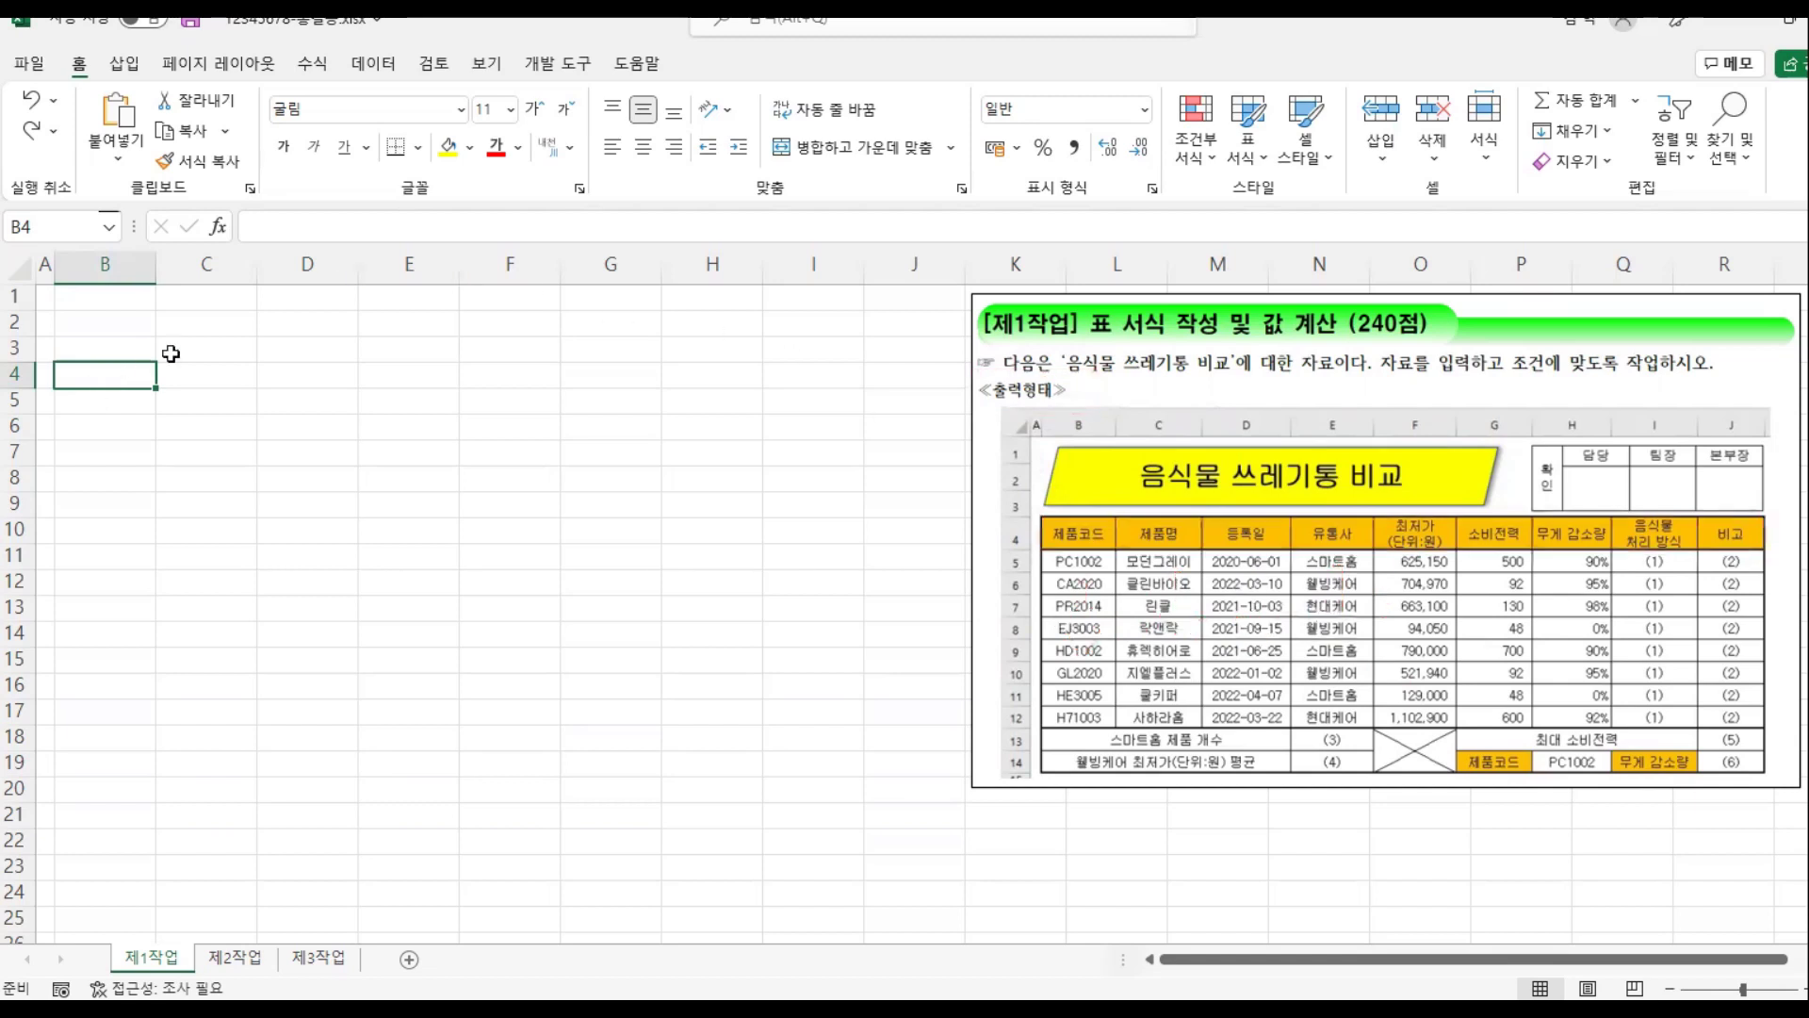
Step: Enter the headers 제품코드, 제품명, 등록일 and 유통사 in cells B4 to E4
type("제품코드")
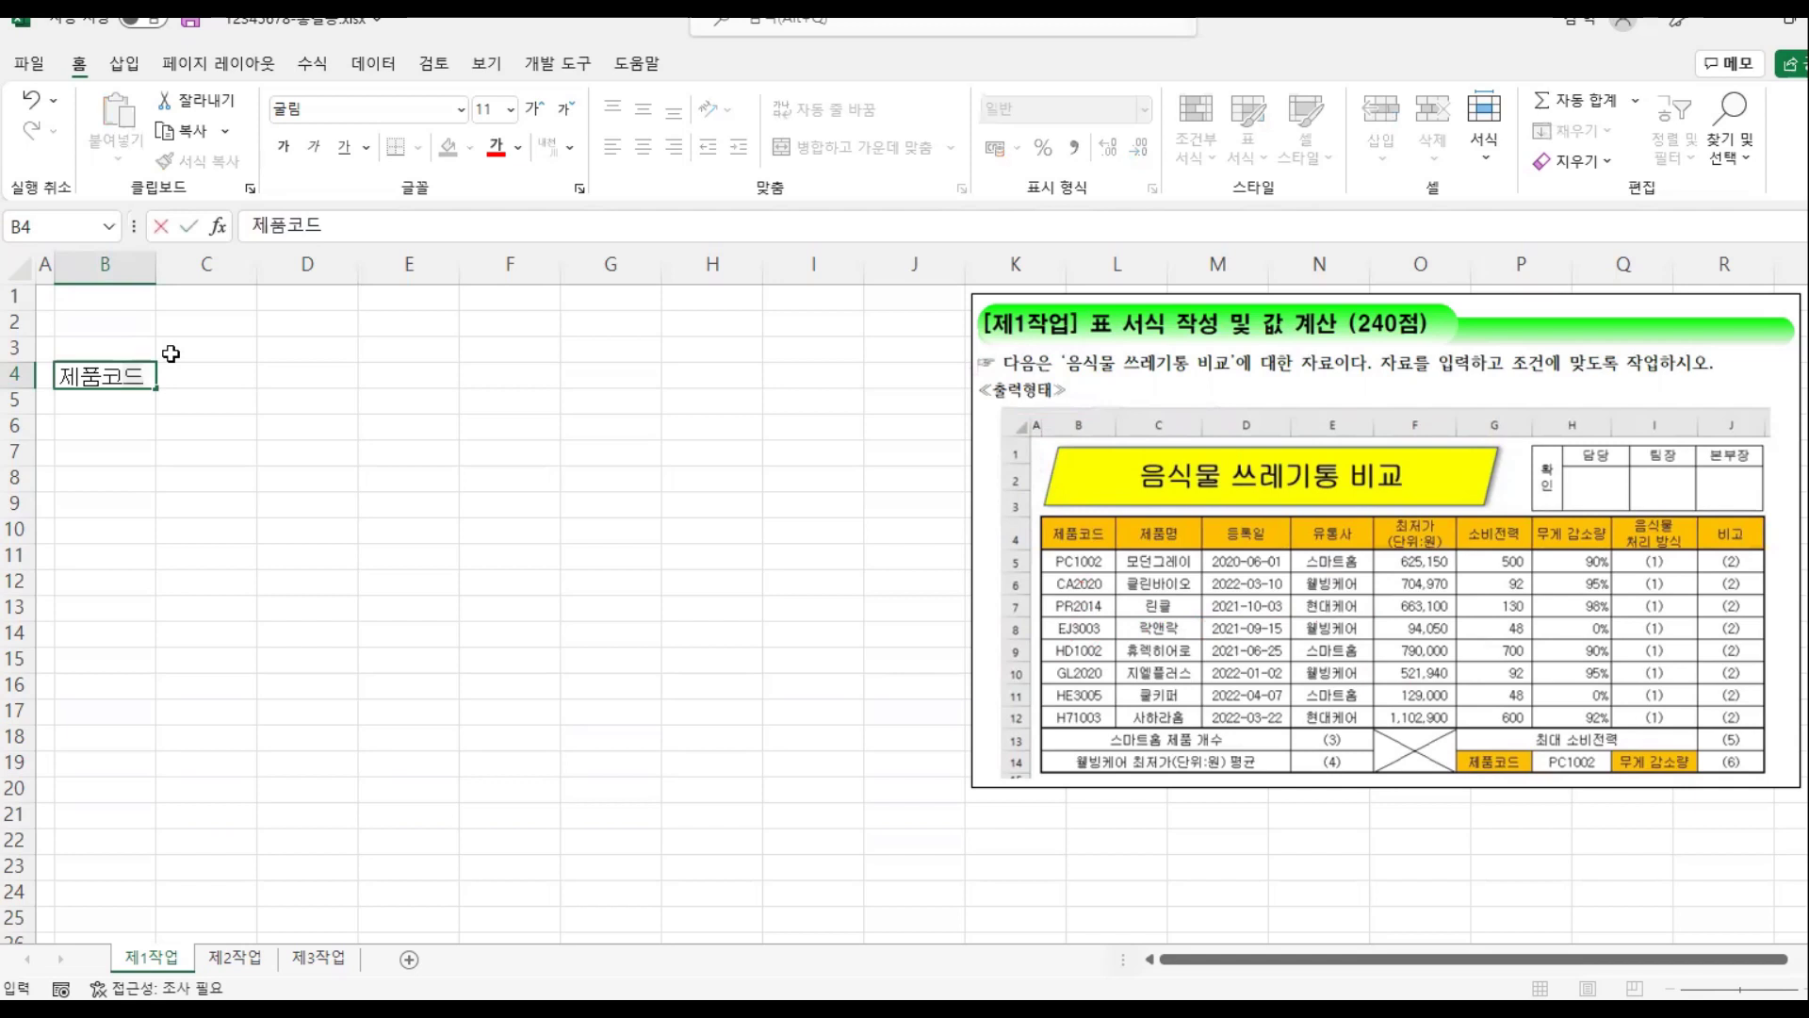
key("Tab")
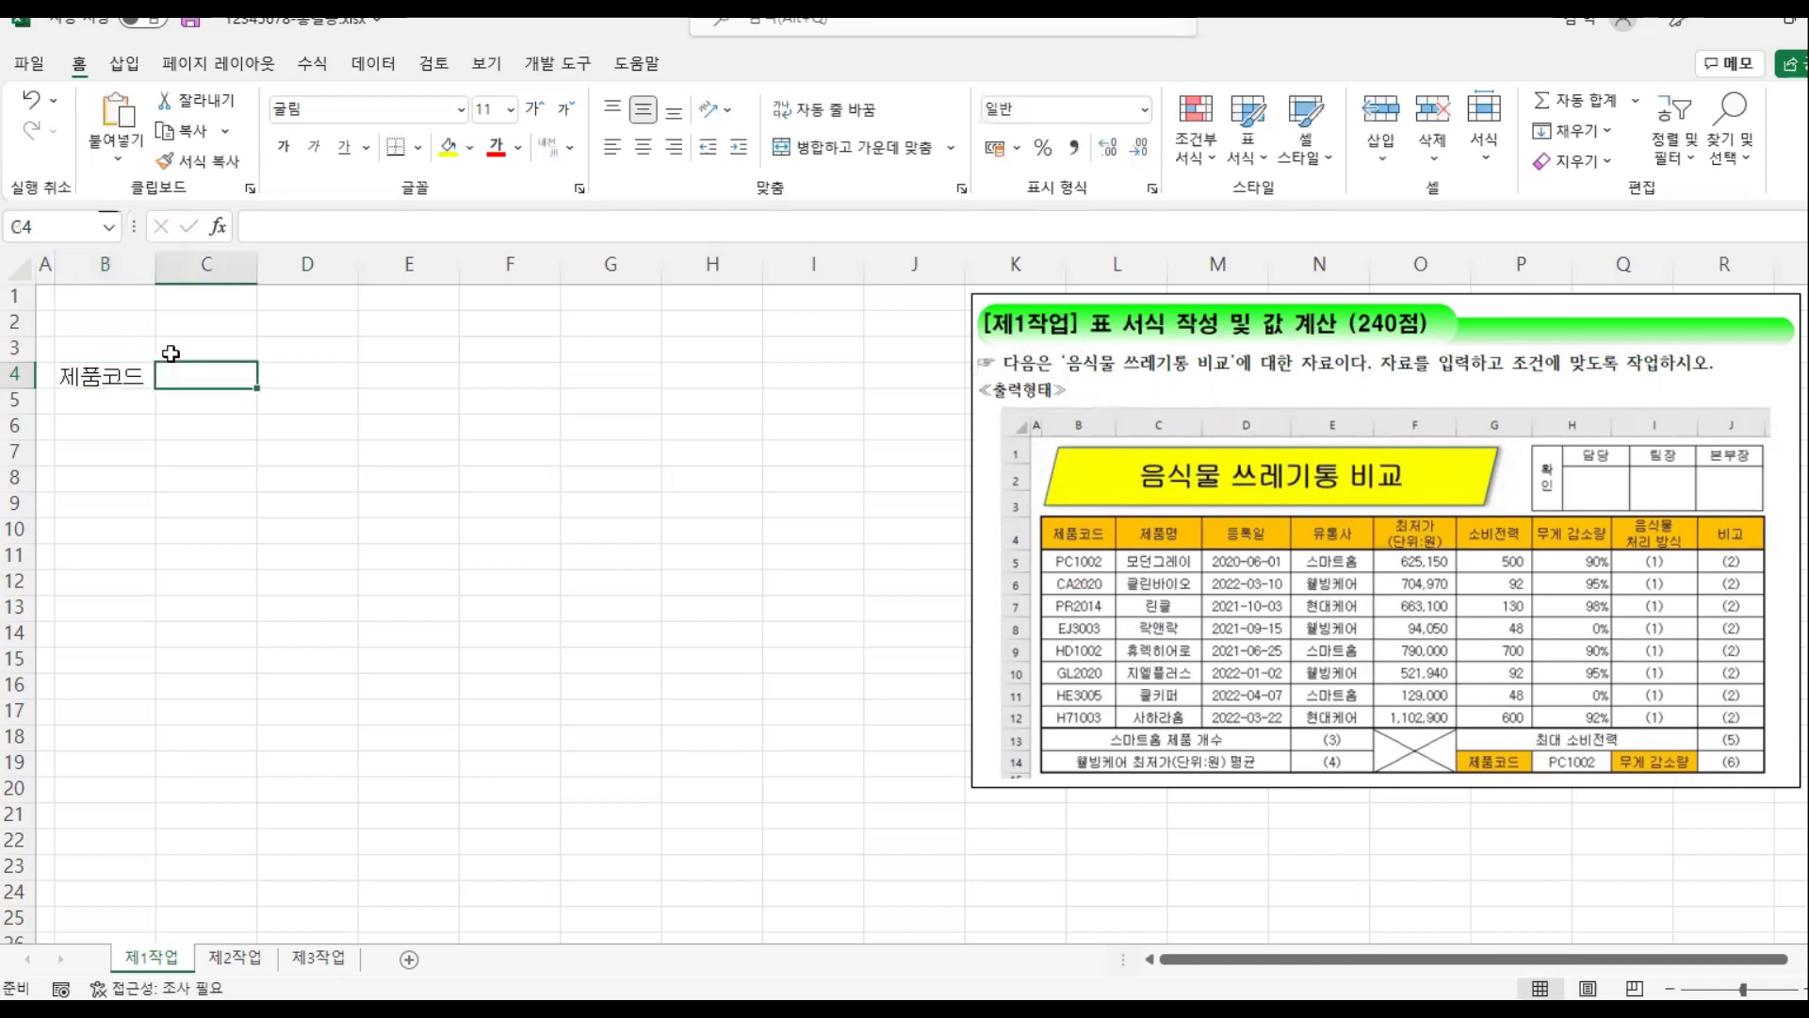
type("제품명")
key("Tab")
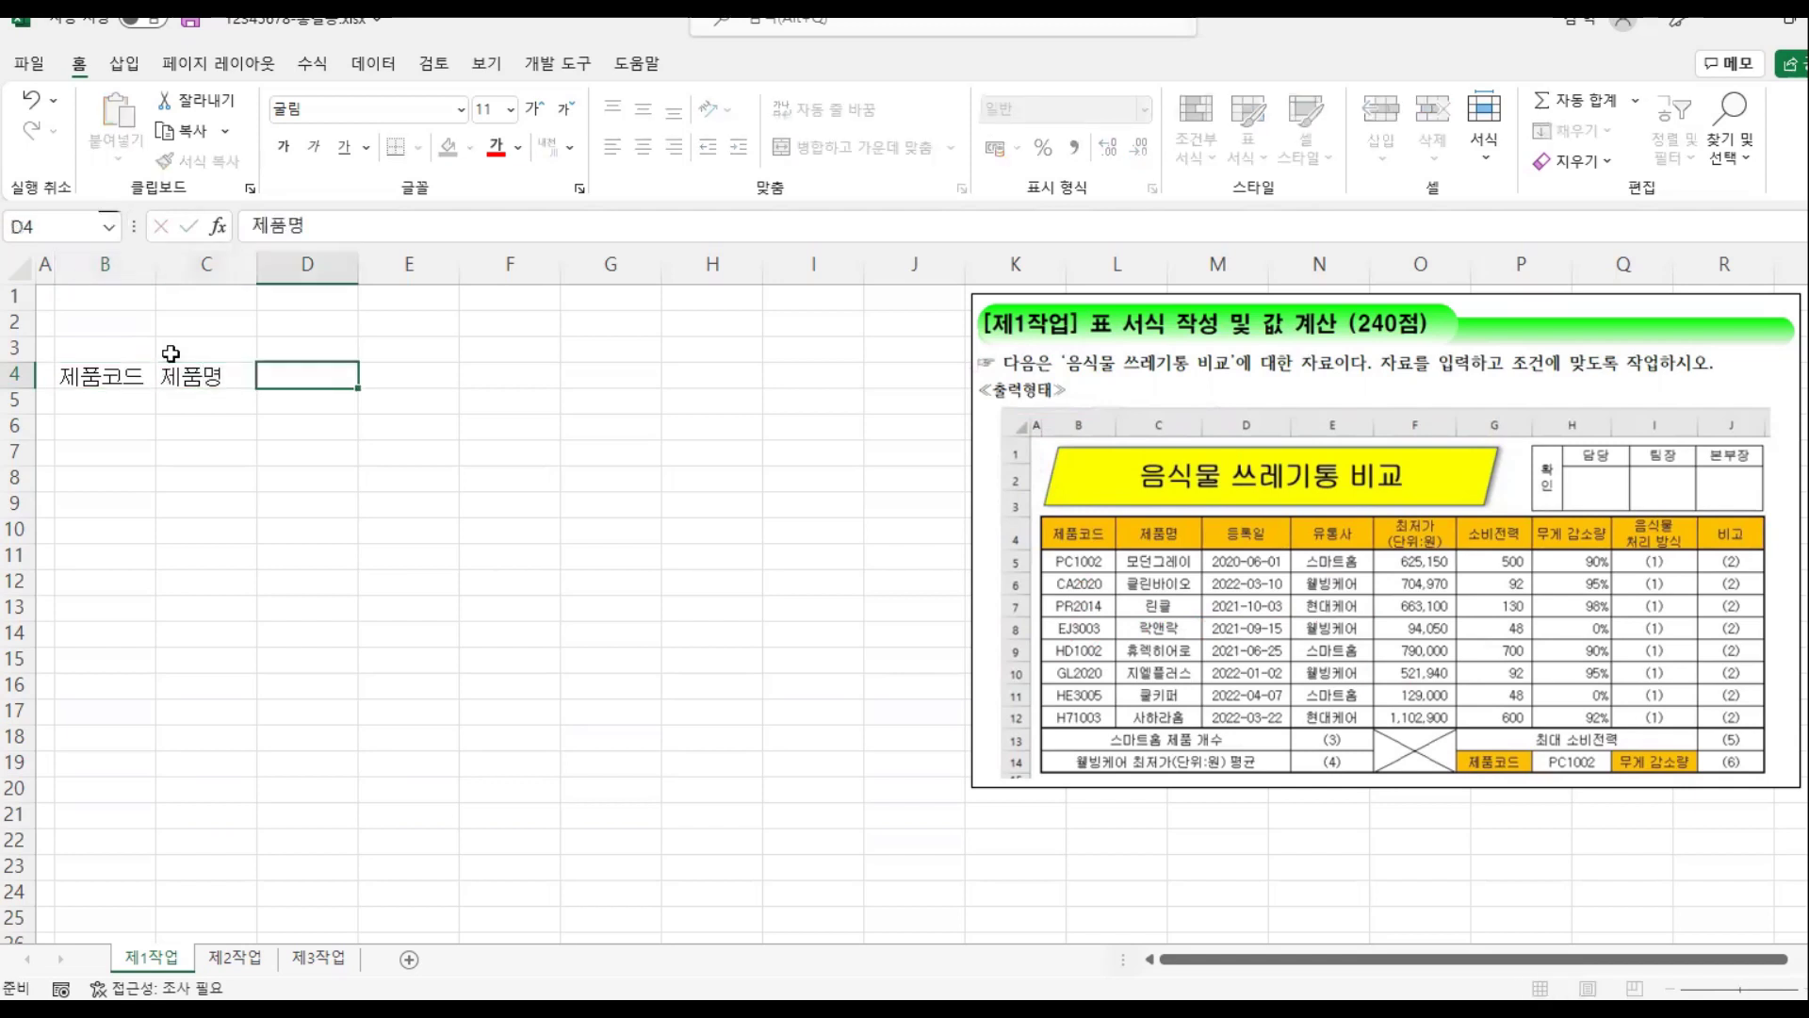
type("등록ㅇㅣㄹ")
key("Tab")
type("유")
type("통사")
key("Tab")
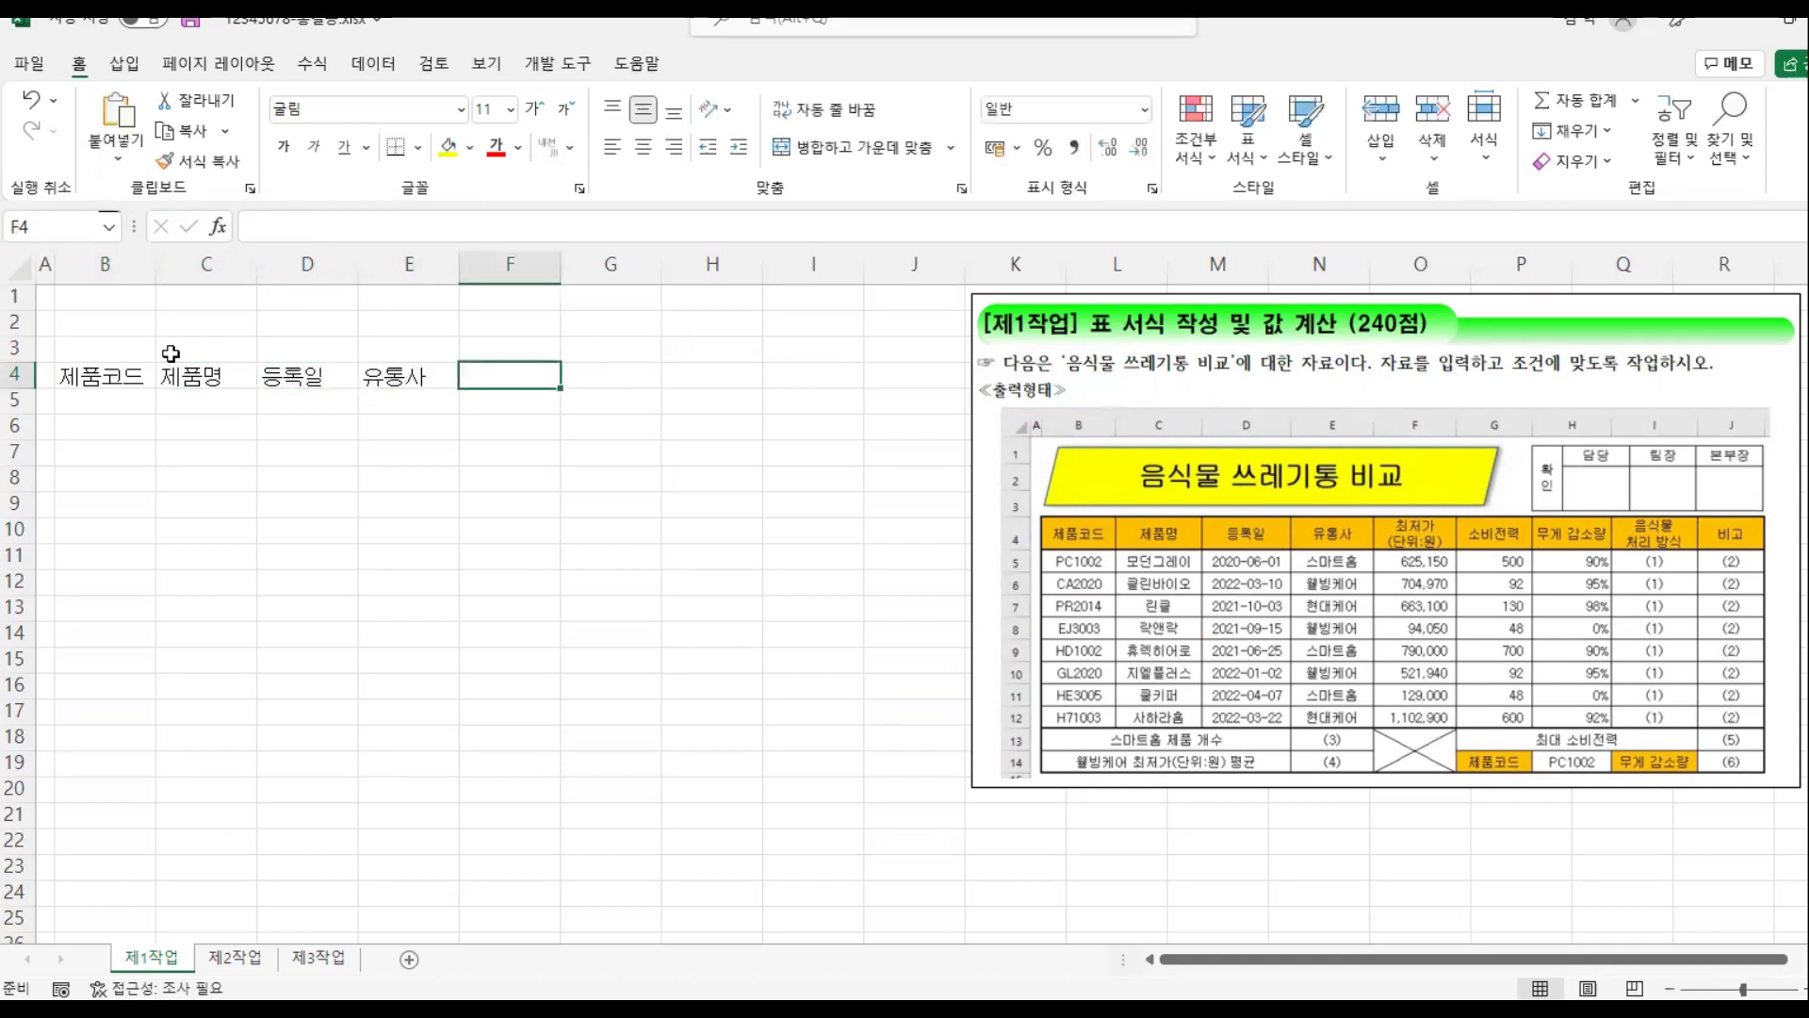
Step: Enter the two-line header 최저가 / (단위:원) in F4, 소비전력 in G4 and 무게 감소량 in H4
type("최저가")
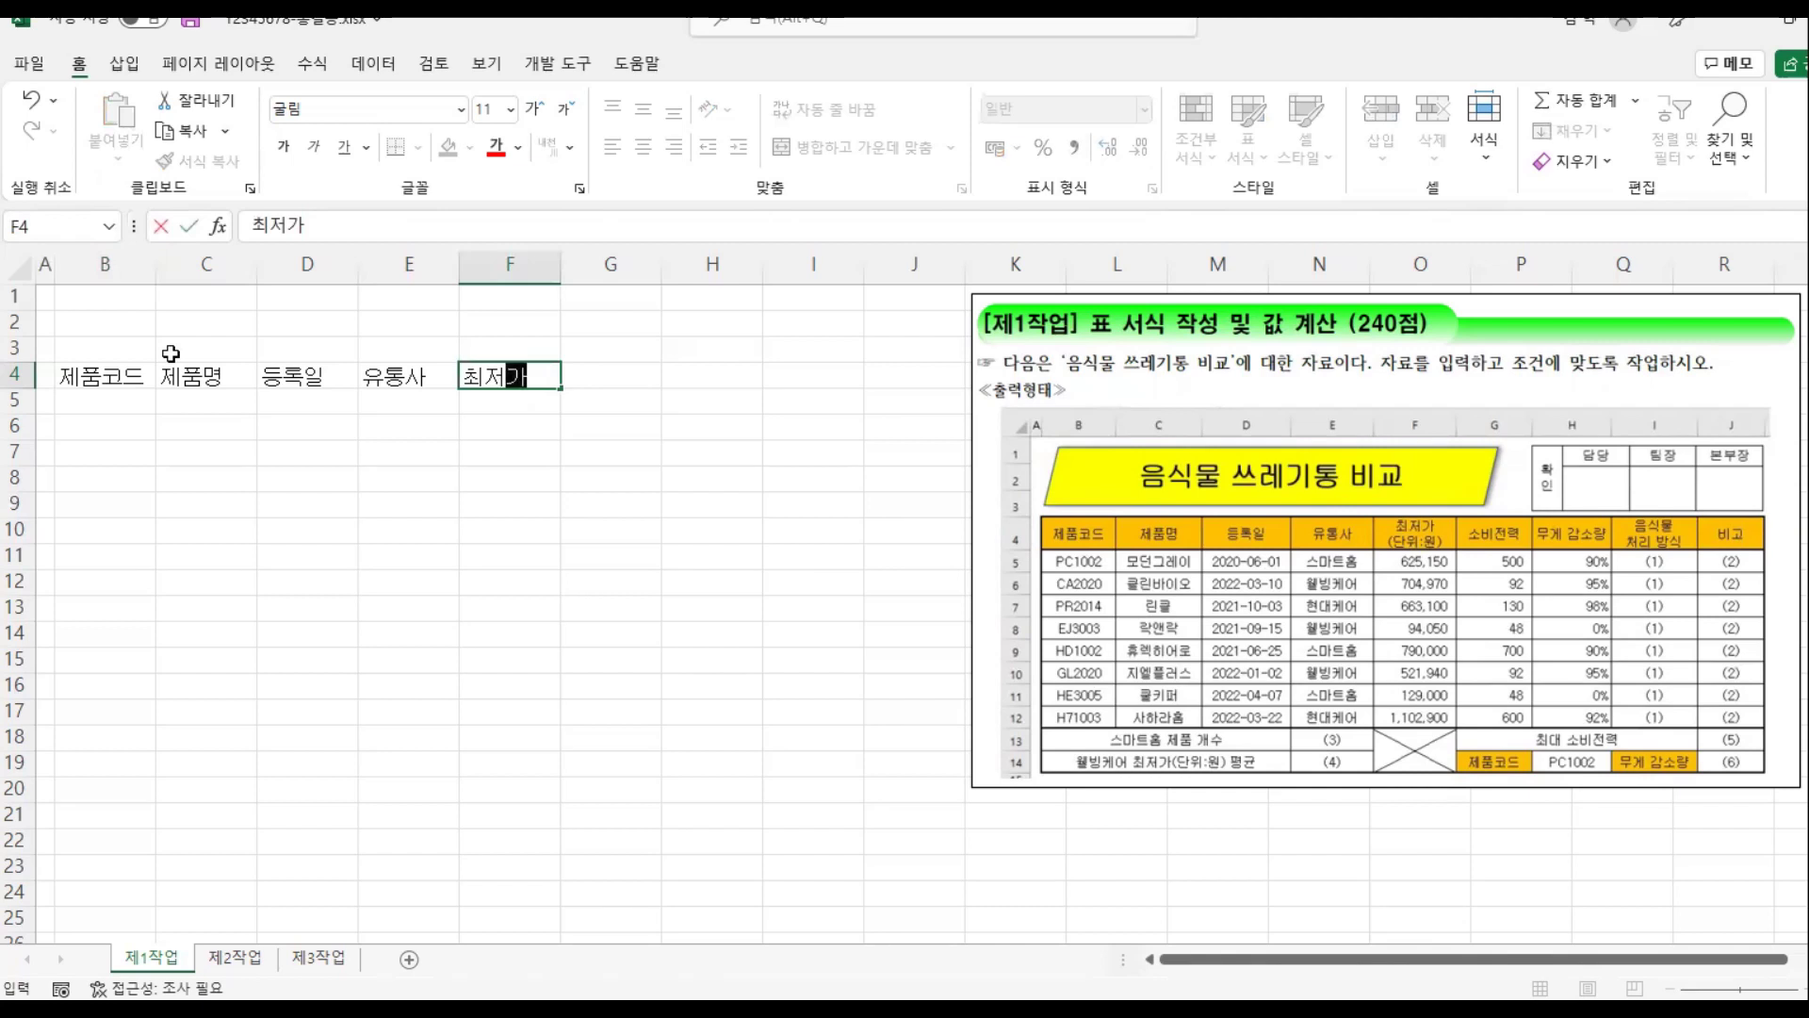
key("alt+Return")
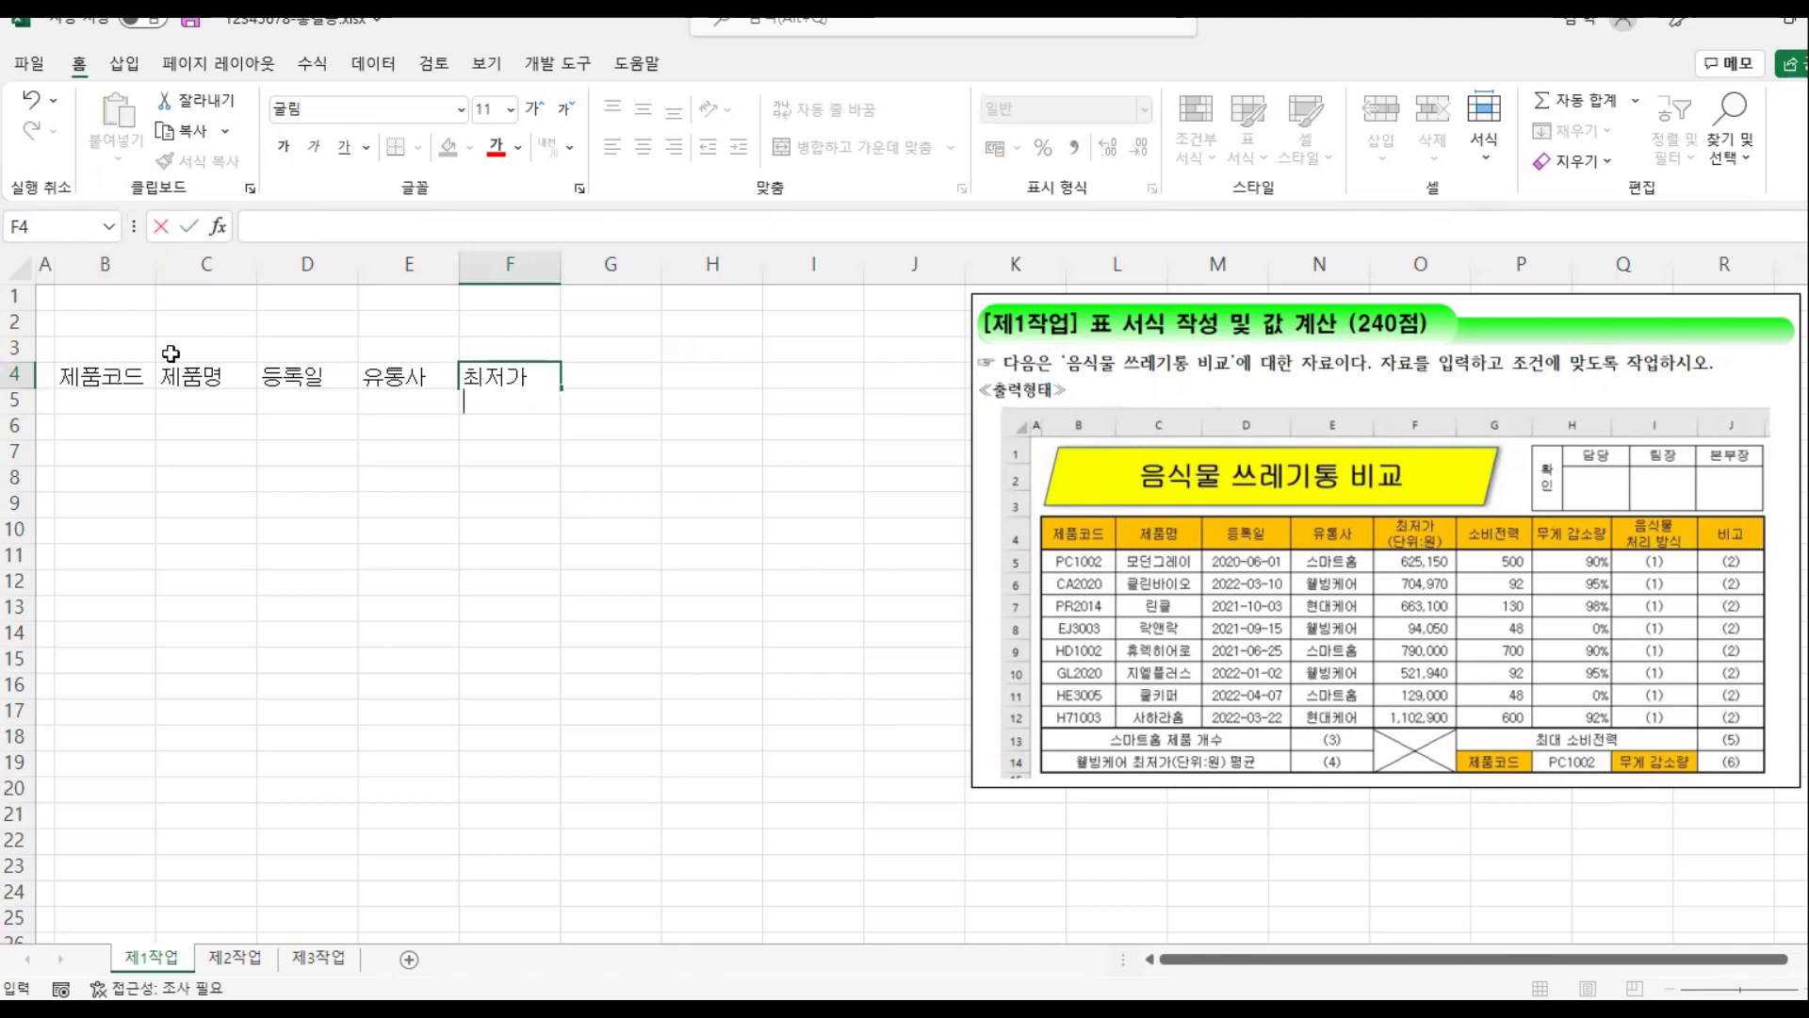
type("(단위:원")
key("Tab")
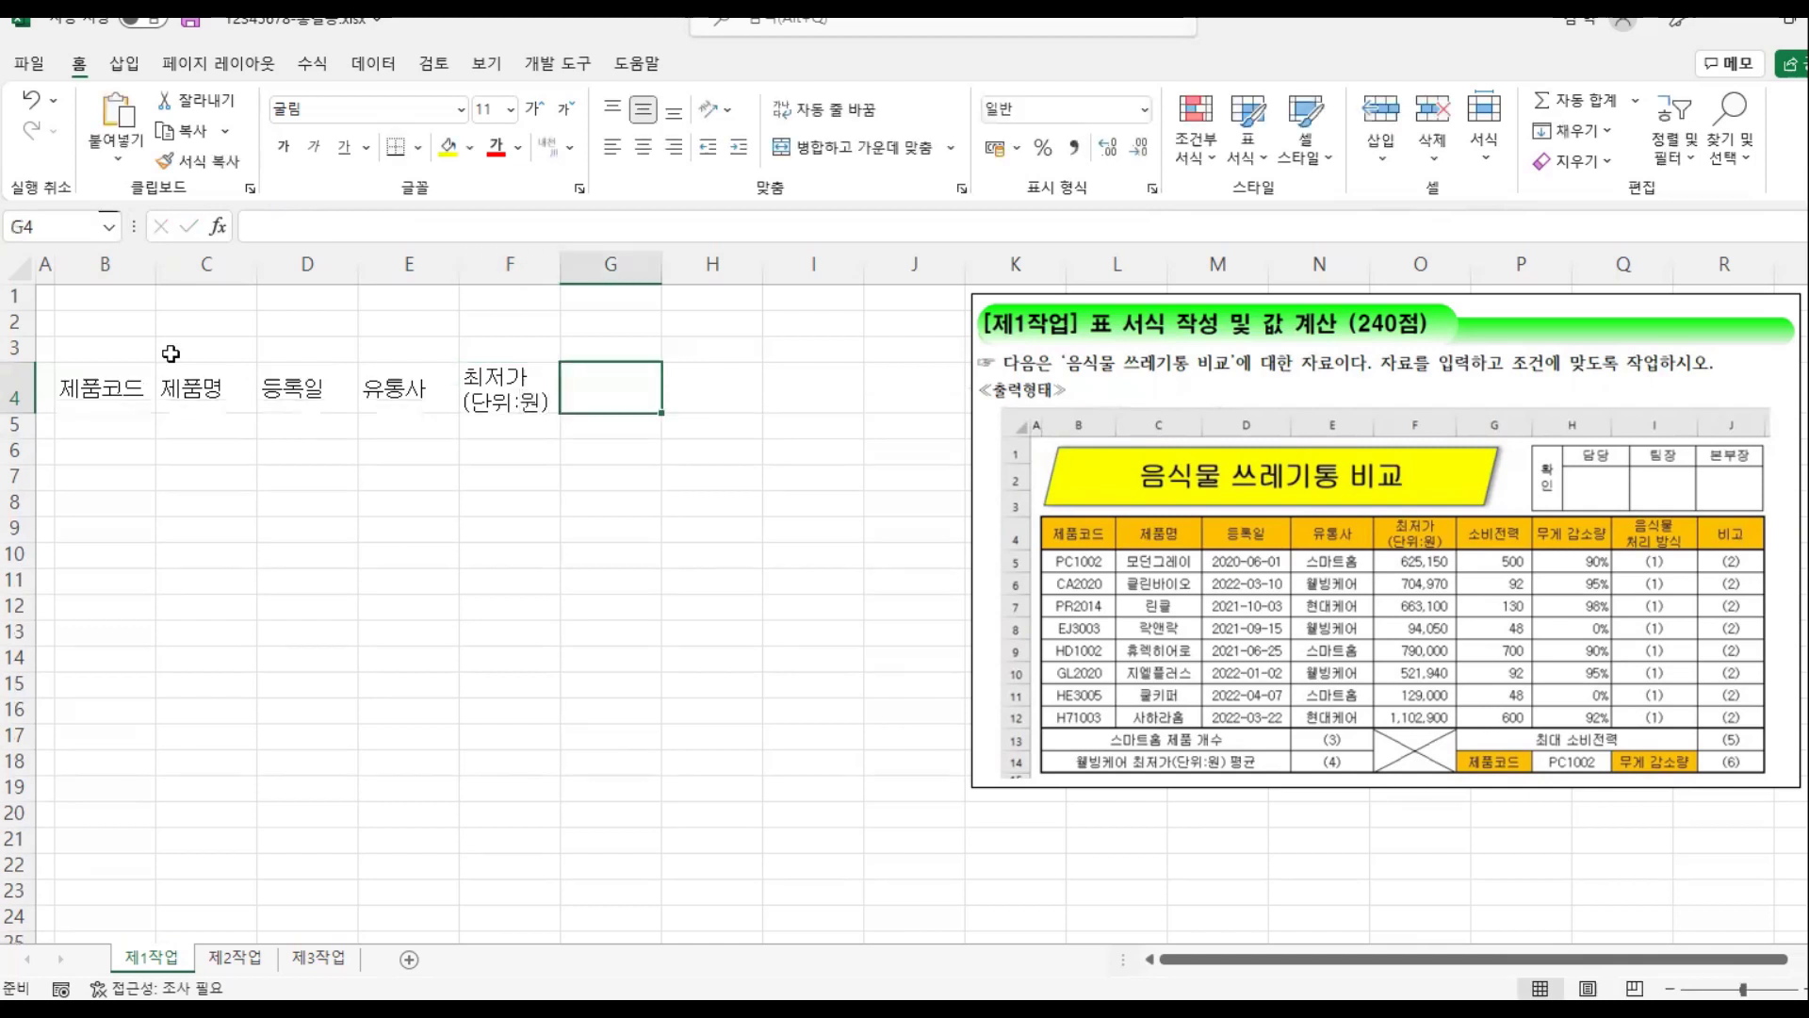
type("소비전력")
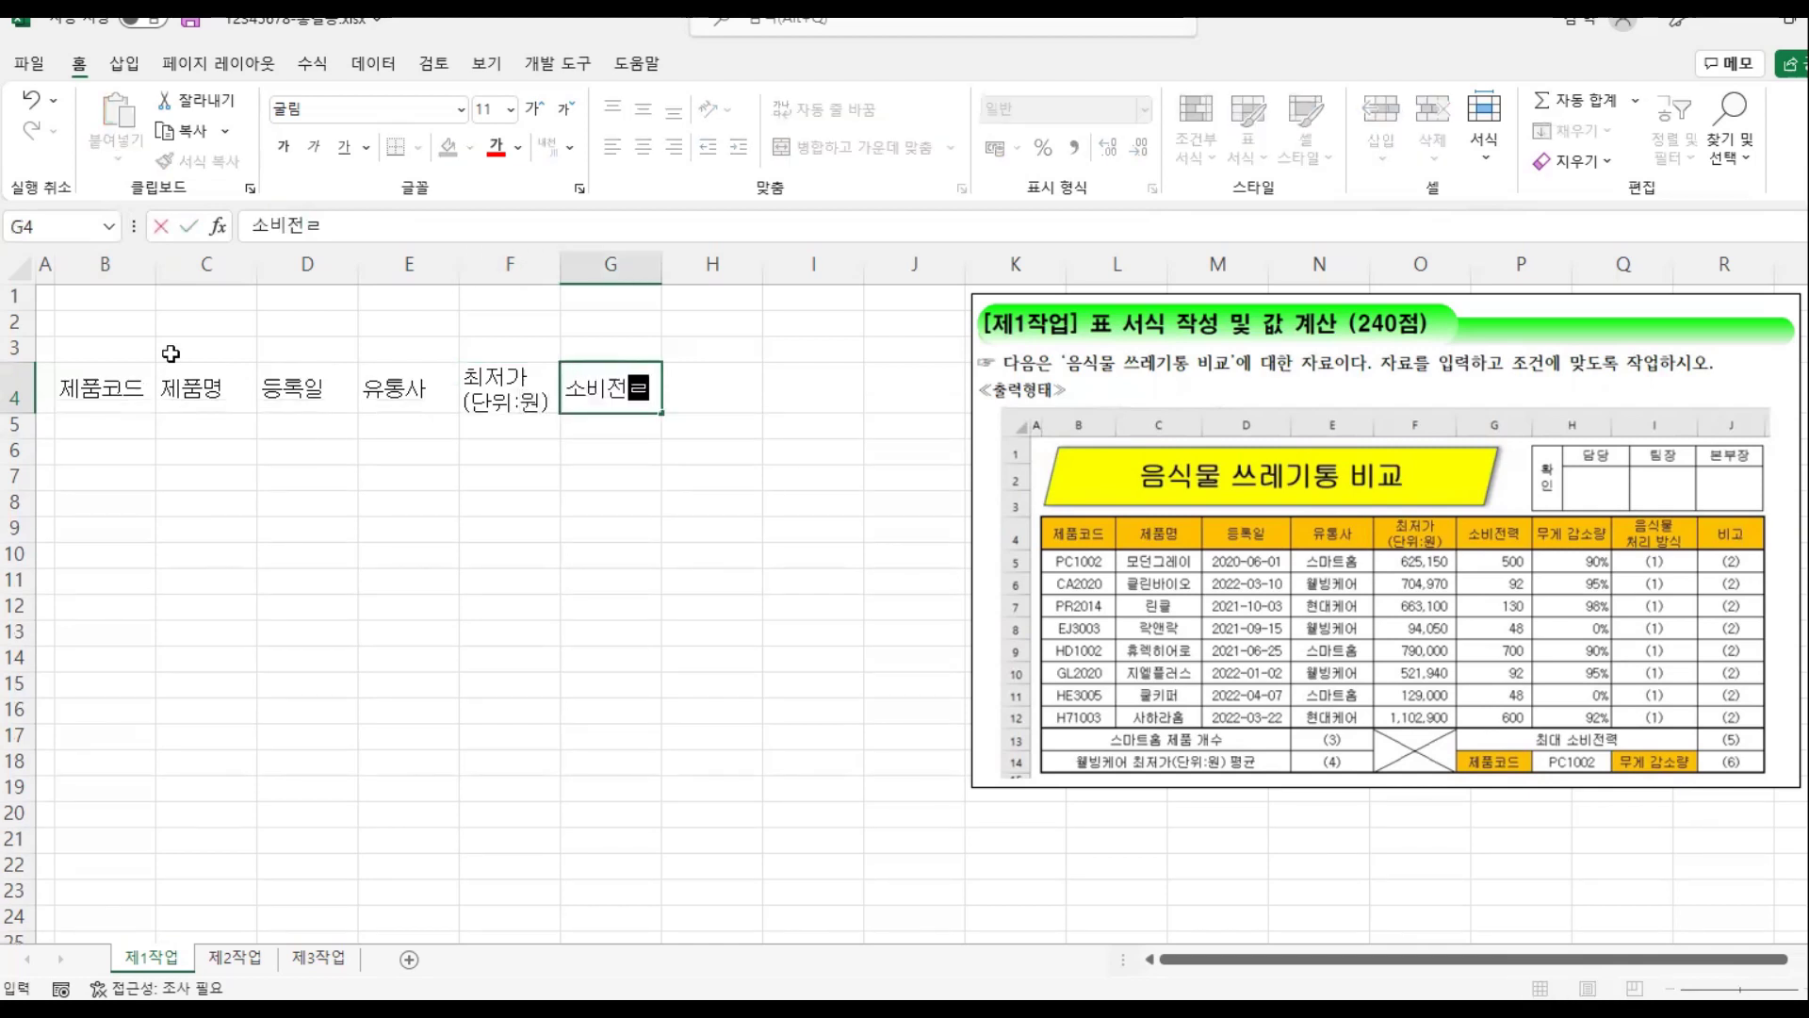
key("Tab")
type("무게 감")
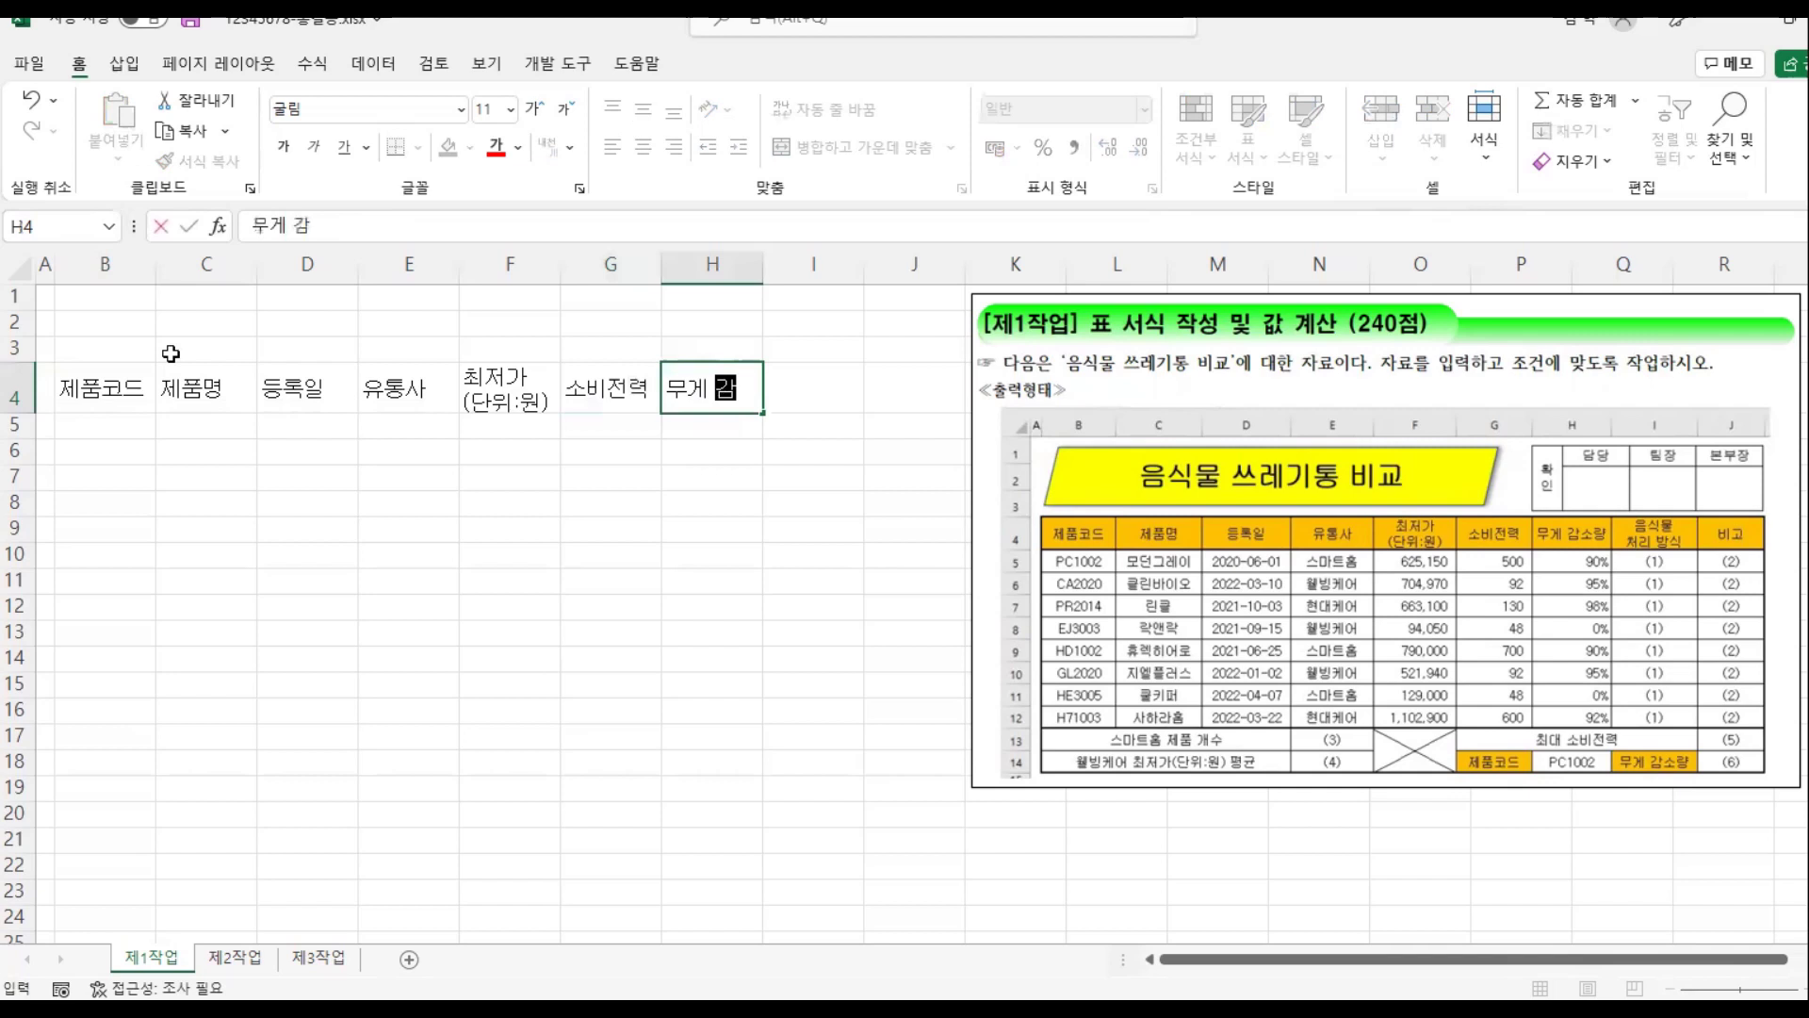
type("소라ㅇ")
key("Tab")
Step: Enter the two-line header 음식물 / 처리 방식 in I4 and the header 비고 in J4
type("음ㅇ")
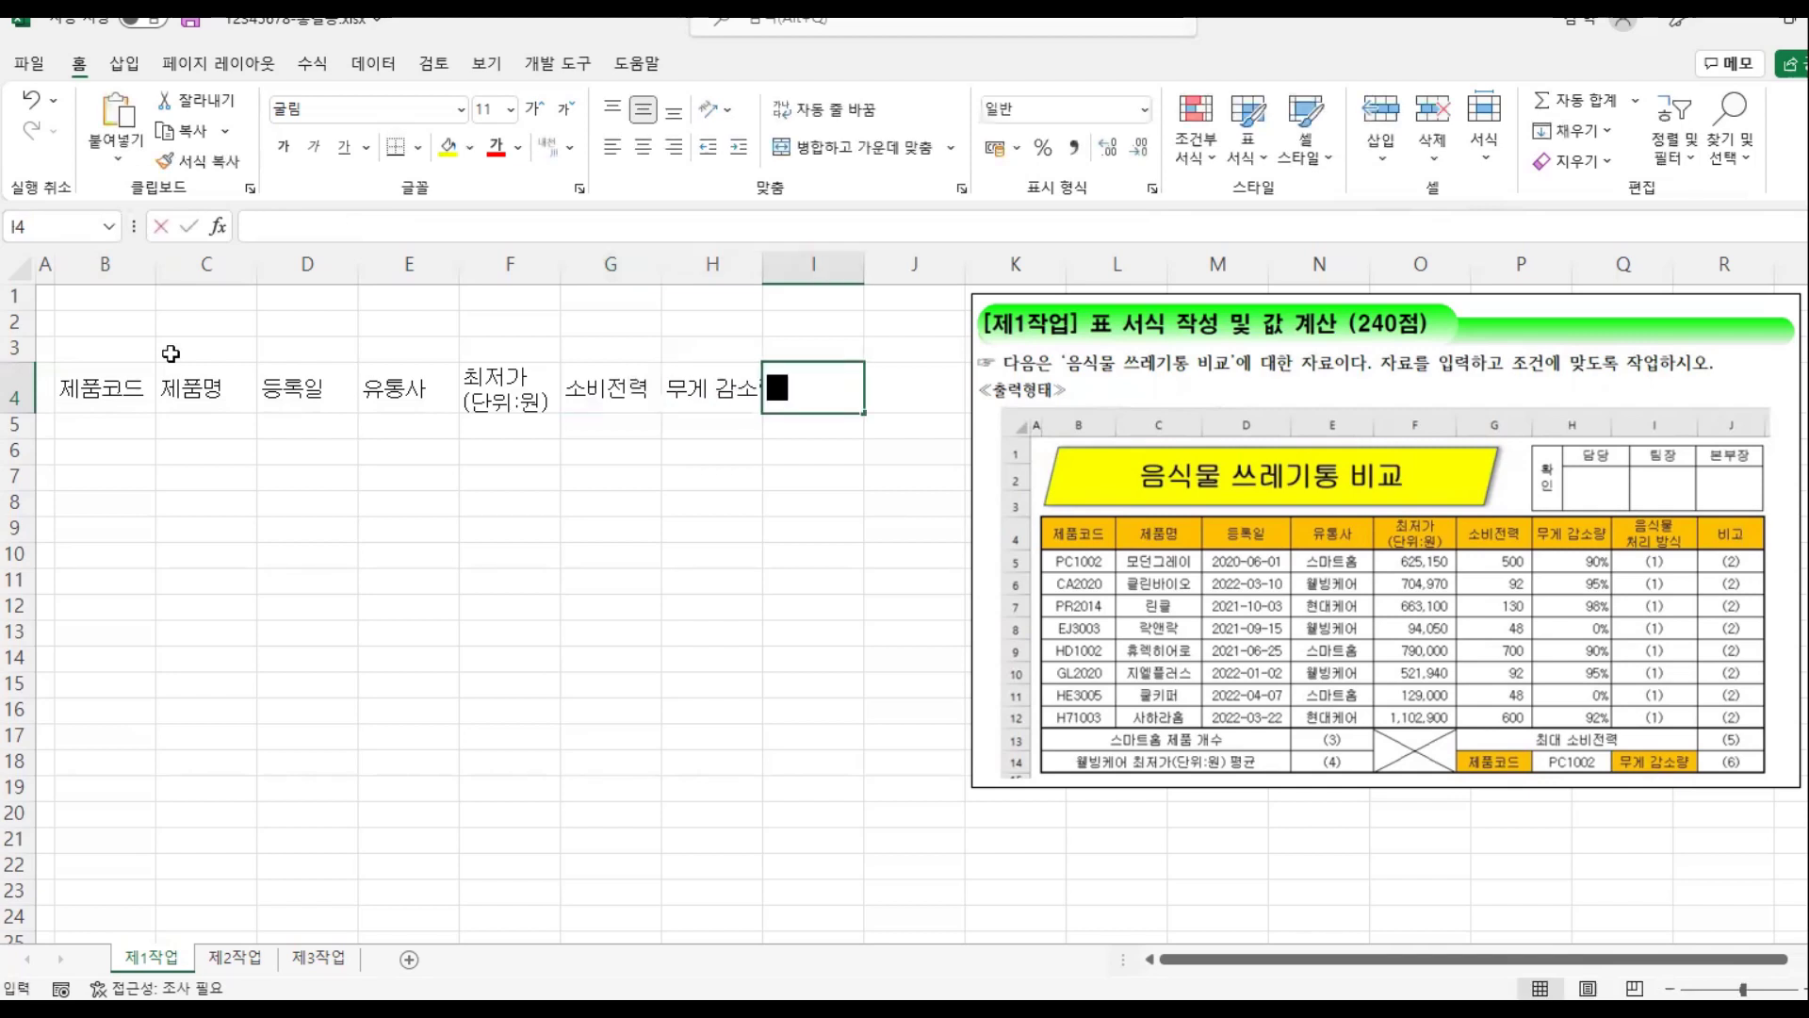
key("BackSpace")
type("식물")
key("alt+Return")
type("처리ㅂ")
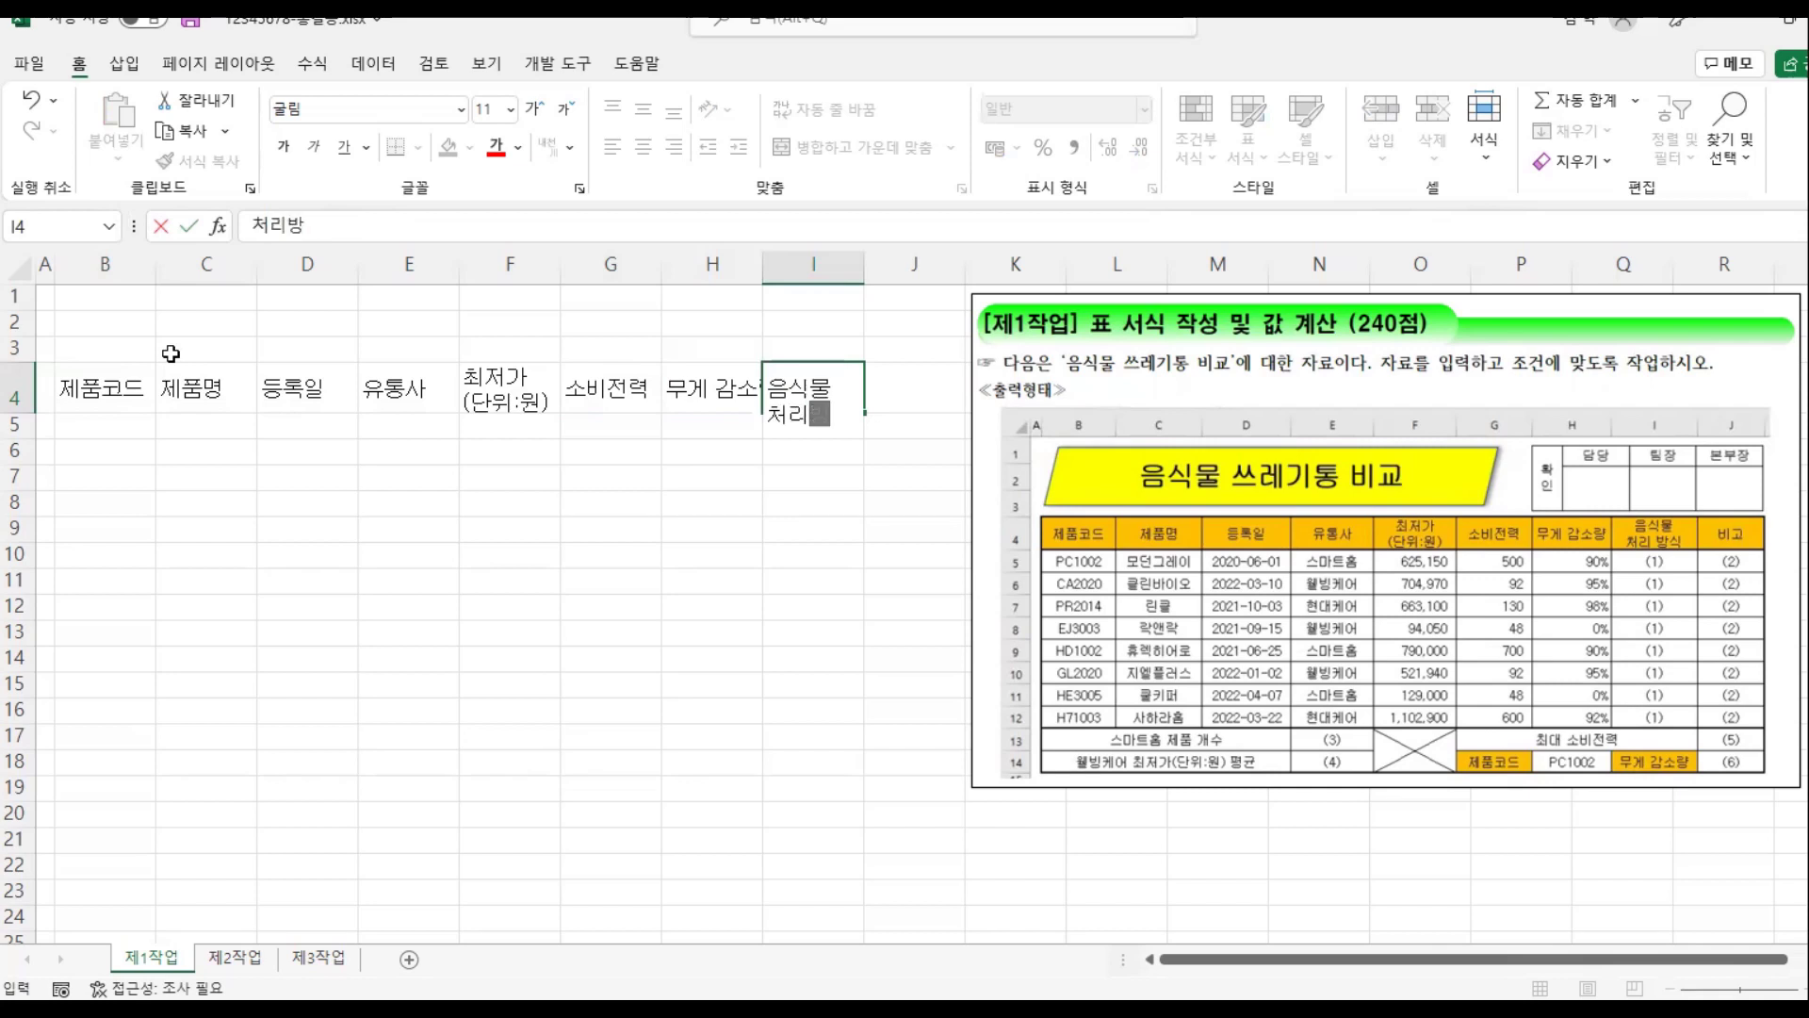
type(" 방식")
key("Tab")
type("비고")
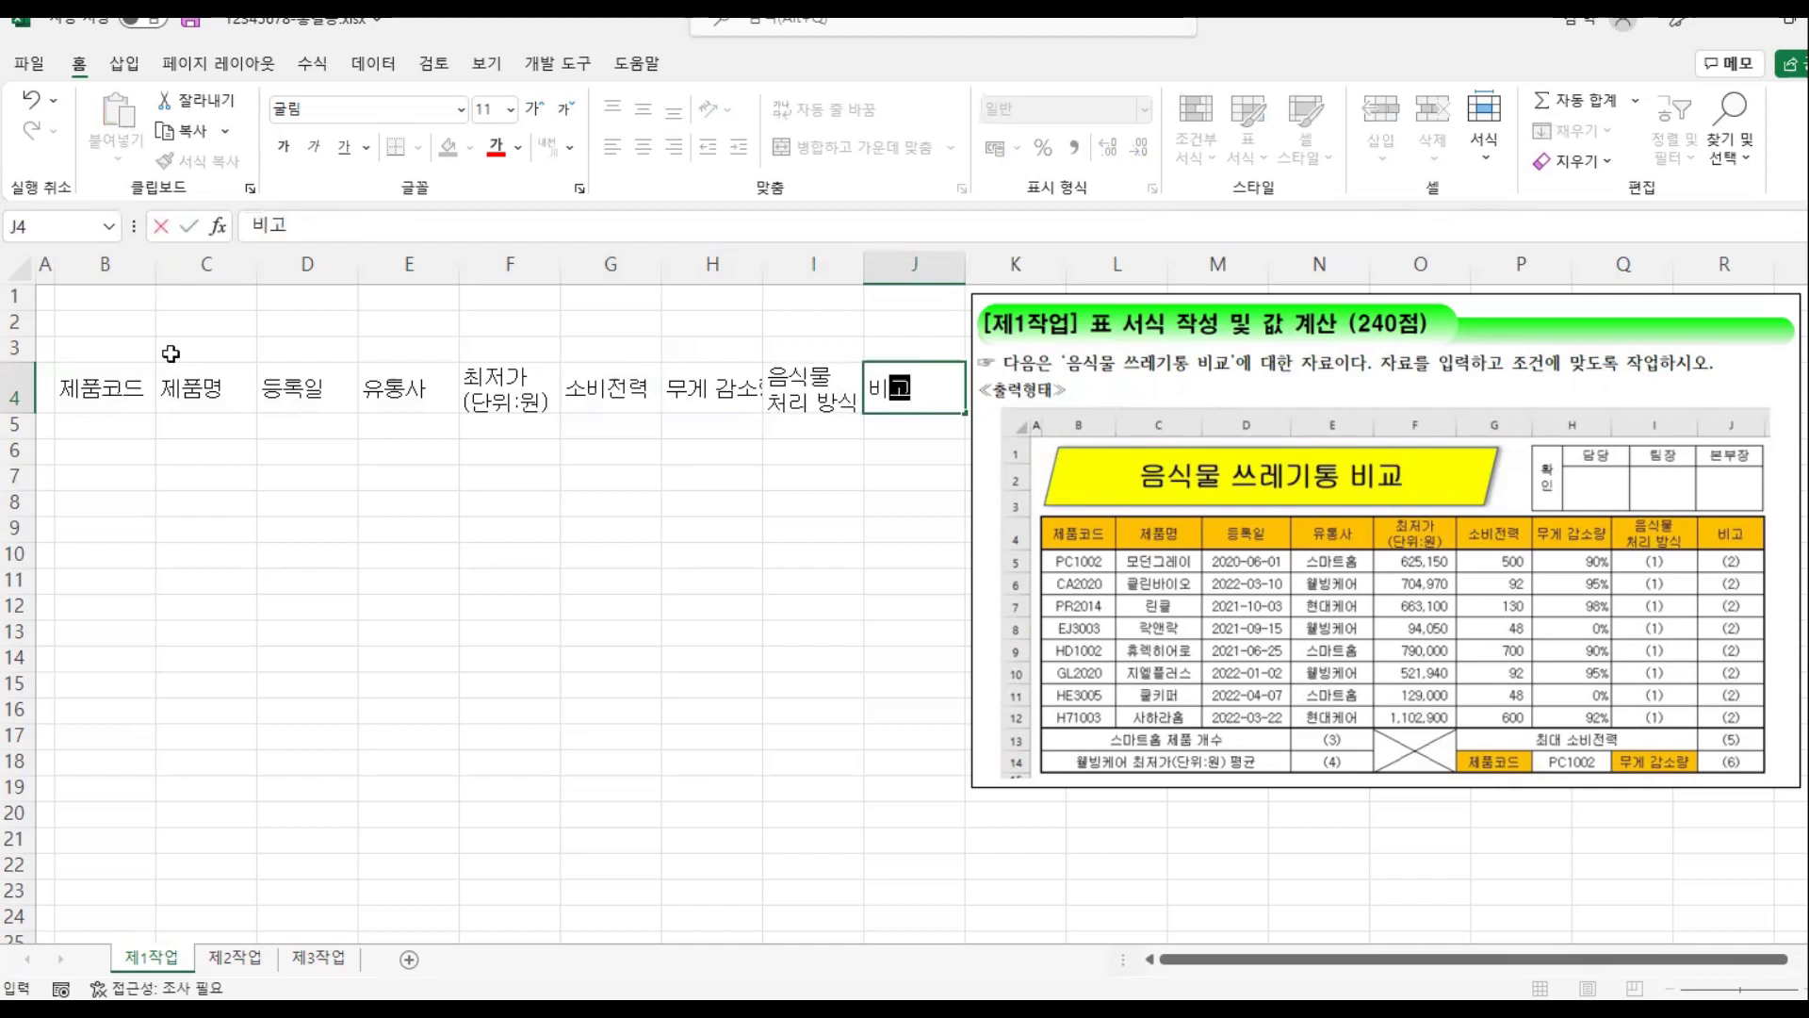
key("Return")
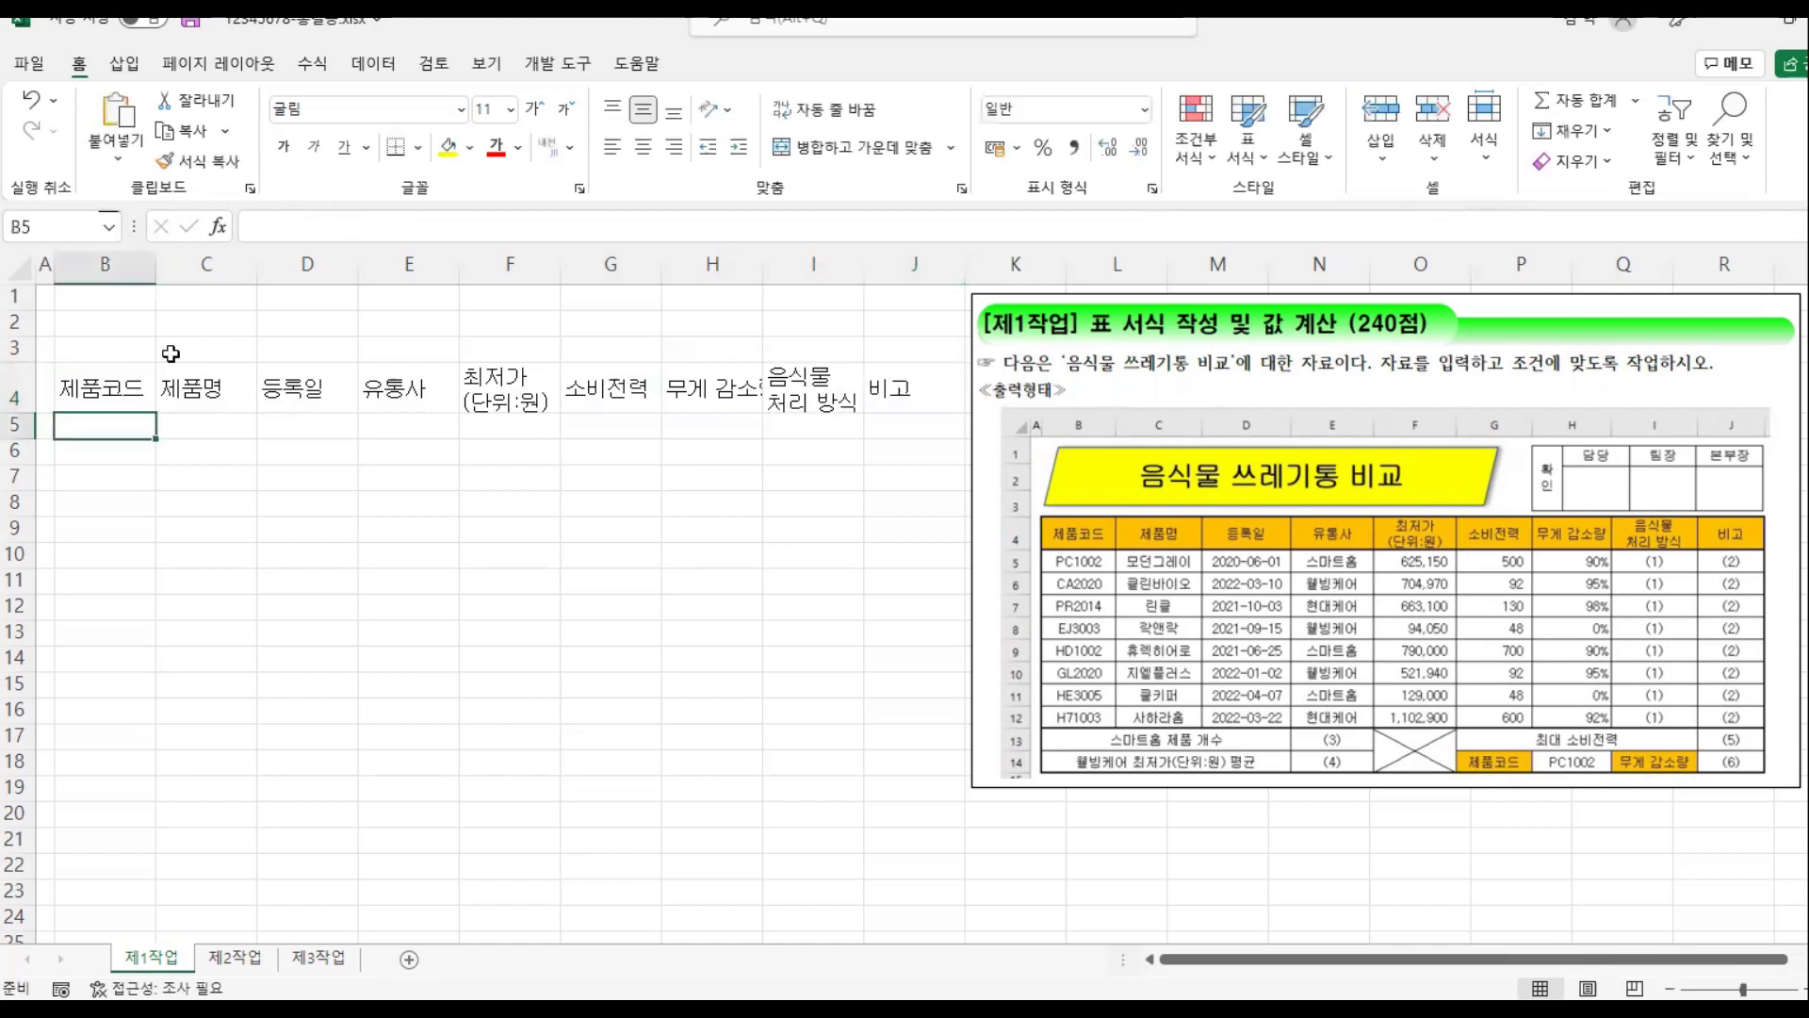
Step: Enter the product codes PC1002, CA2020, PR2014, EJ3003, HD1002, GL2020, HE3005 and H71003 in B5:B12
type("PC1002")
key("Return")
type("CA2020")
key("Return")
type("PR2014")
key("Return")
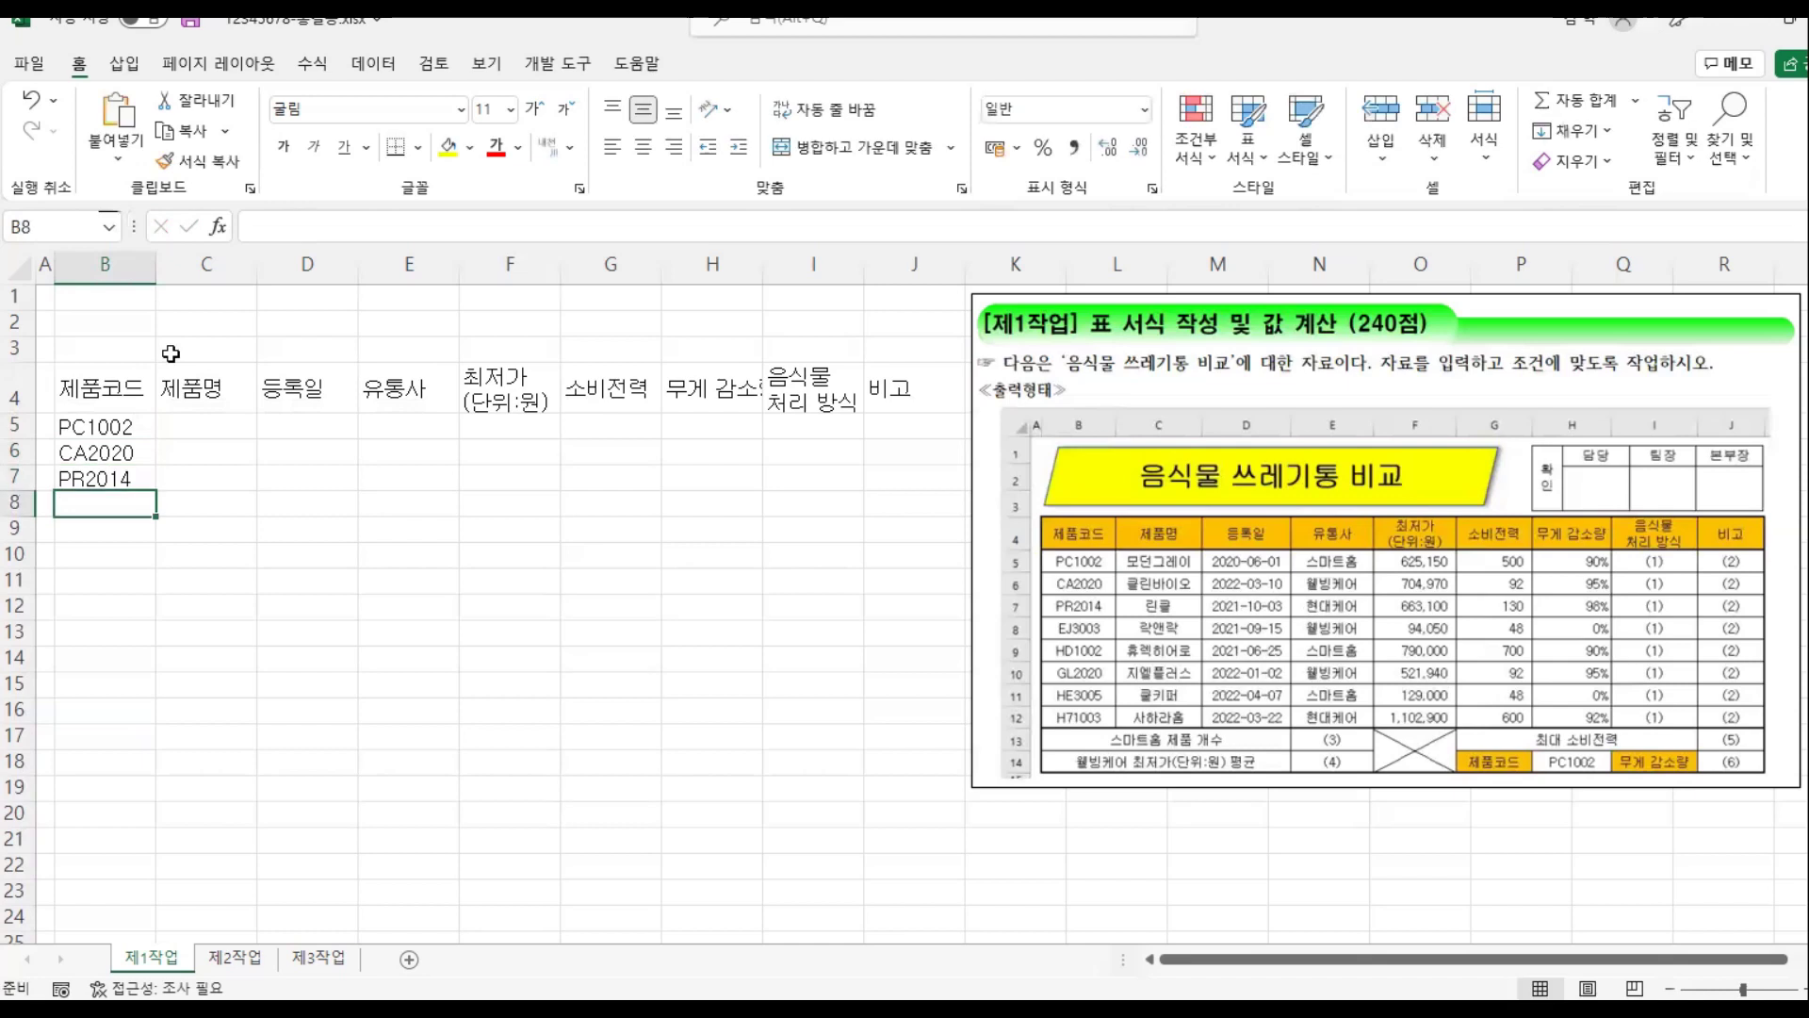
type("EJ3003")
key("Return")
type("HD1002")
key("Return")
type("GL2020")
key("Return")
type("HE3005")
key("Return")
type("H71003")
key("Return")
Step: Enter the summary labels 스마트홈 제품 개수 in B13 and 웰빙케어 최저가(단위:원) 평균 in B14
type("스마트홈 제품 개수")
key("Return")
type("웰빙케어 최저가(단위:원) 평균")
key("Return")
Step: Enter the product names 모던그레이, 클린바이오, 린클, 락앤락, 휴렉히어로, 지엘플러스, 쿨키퍼 and 사하라홈 in C5:C12 and autofit column C
left_click(204, 420)
type("모던그레이")
key("Return")
type("클린바이오")
key("Return")
type("린클")
key("Return")
type("락앤락")
key("Return")
type("휴렉히어로")
key("Return")
type("지엘플러스")
key("Return")
type("쿨키퍼")
key("Return")
type("사하라홈")
key("Return")
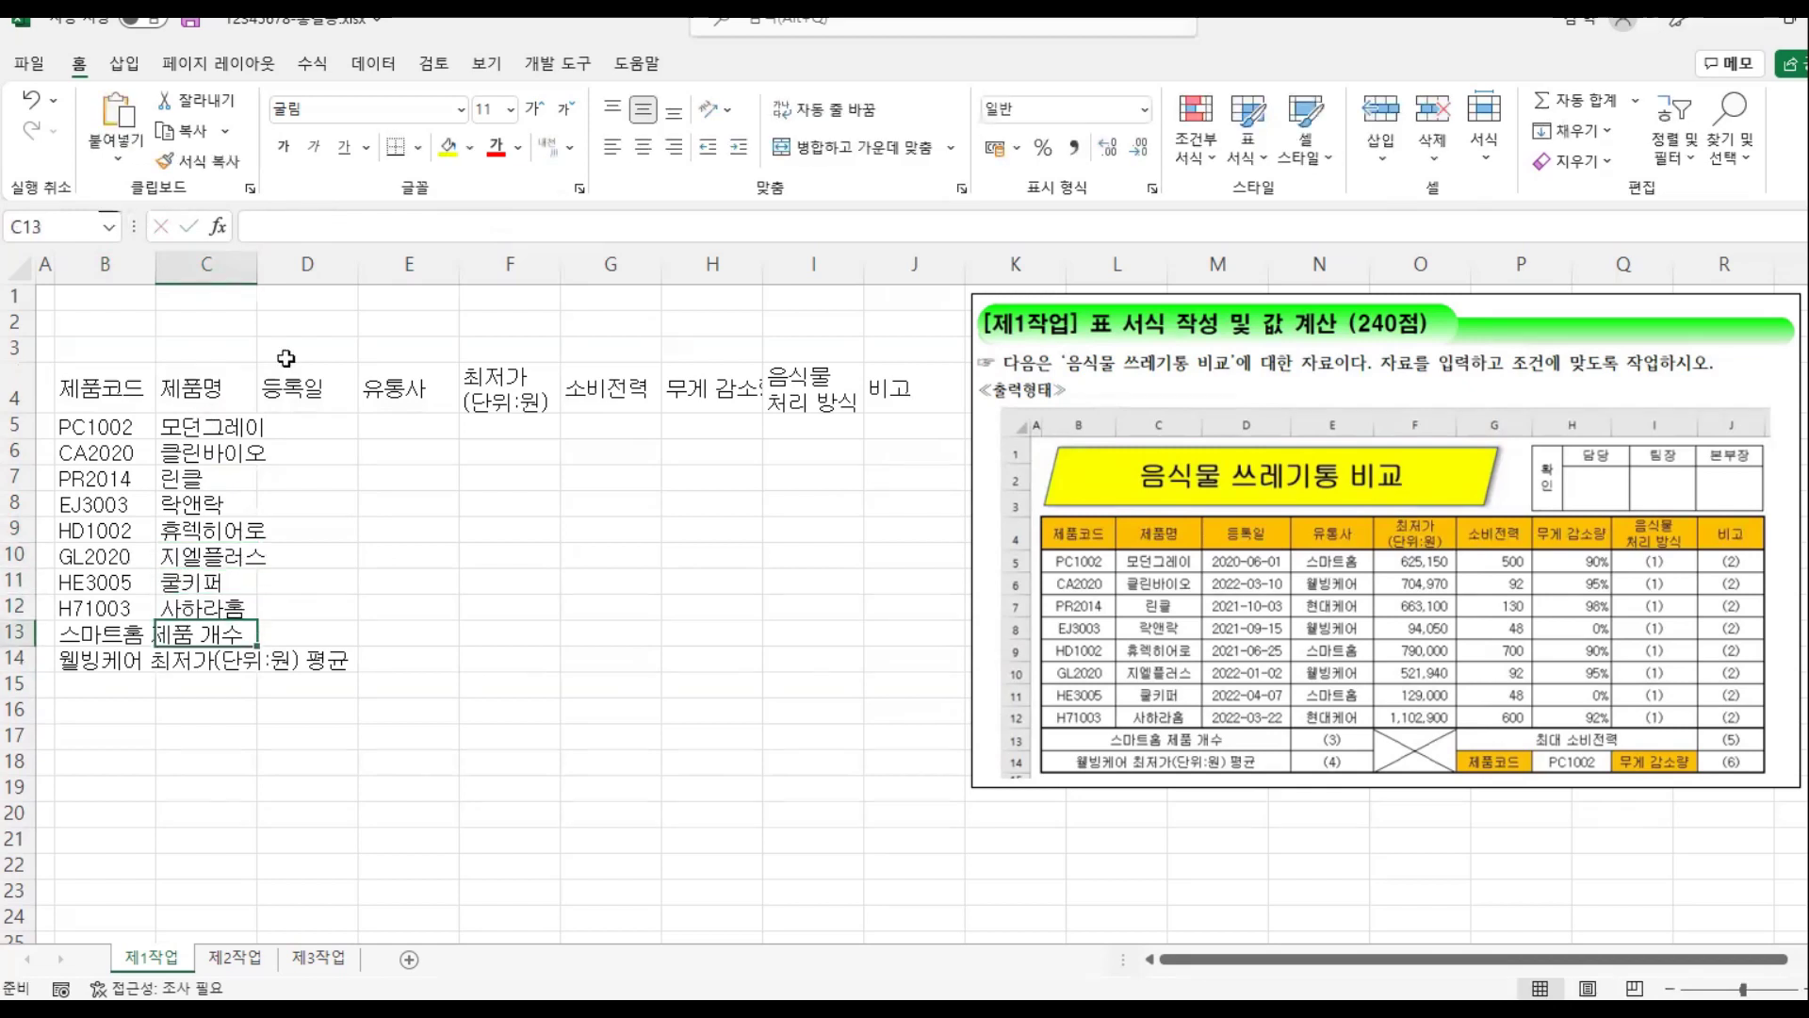
double_click(258, 265)
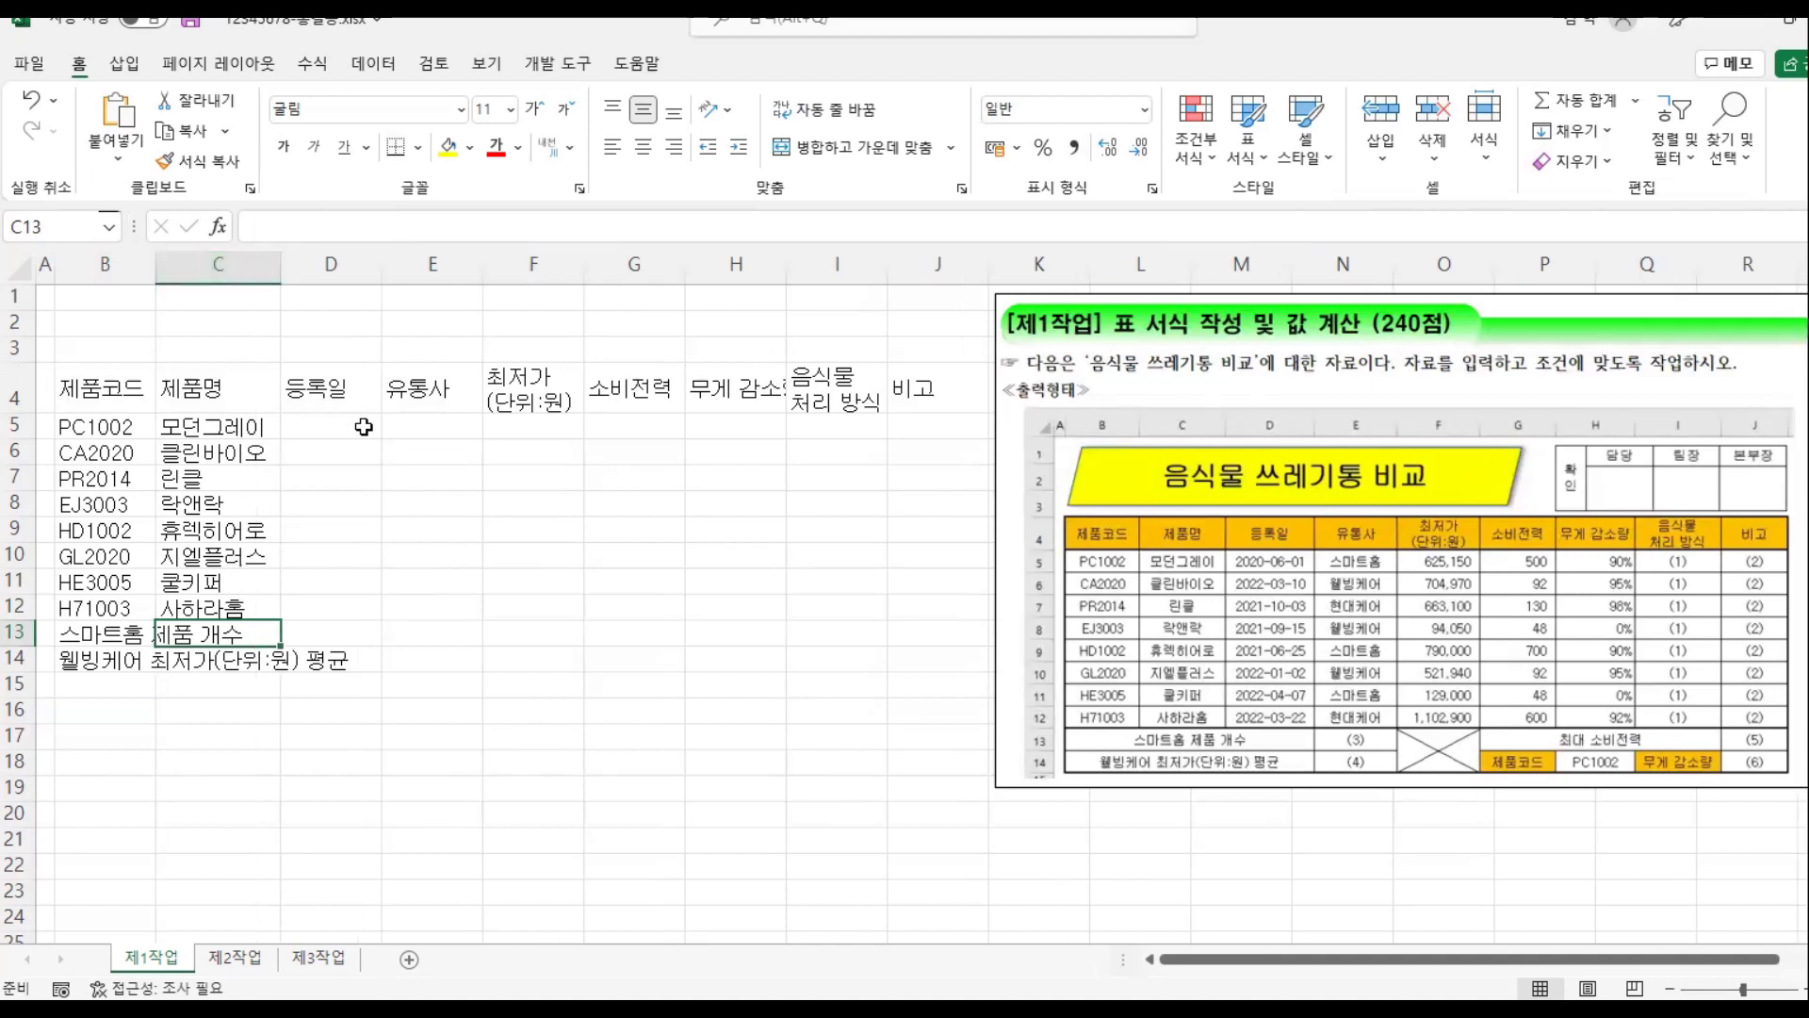
Step: Enter the registration dates 2020-06-01, 2022-03-10, 2021-10-03, 2021-09-15, 2021-06-25, 2022-01-02, 2022-04-07 and 2022-03-22 in D5:D12
left_click(356, 427)
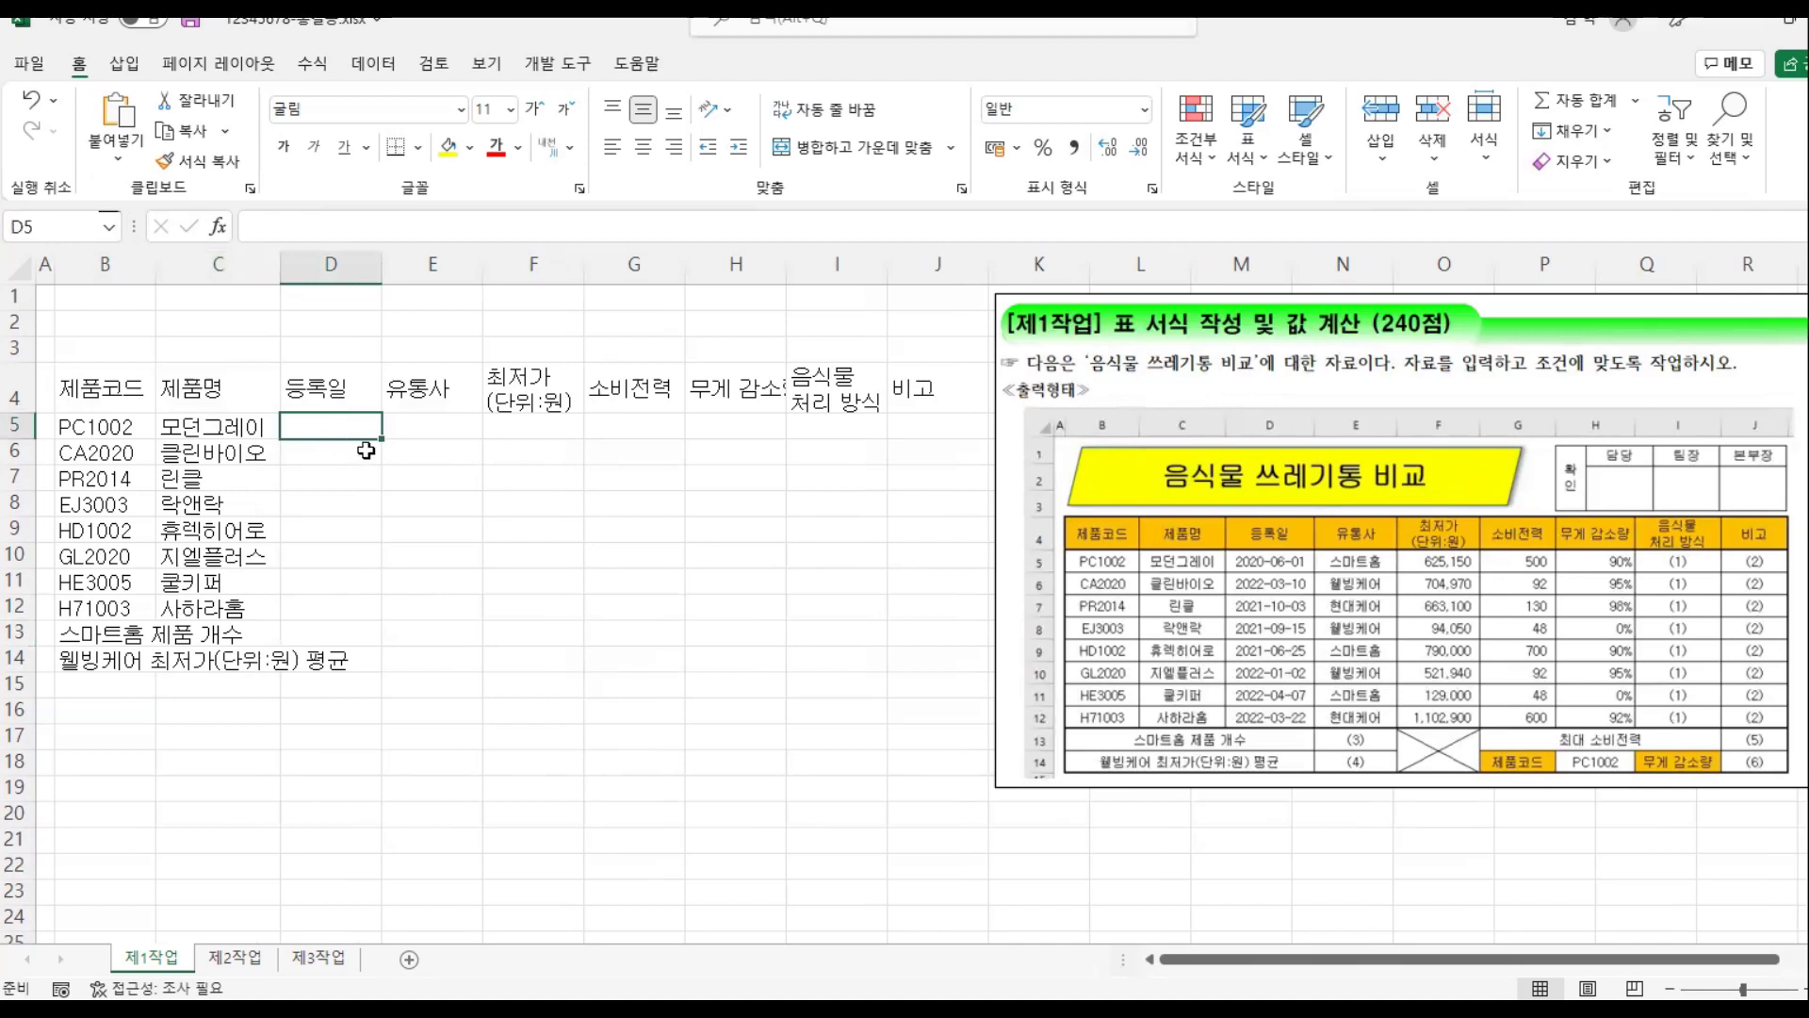
type("20-6-1")
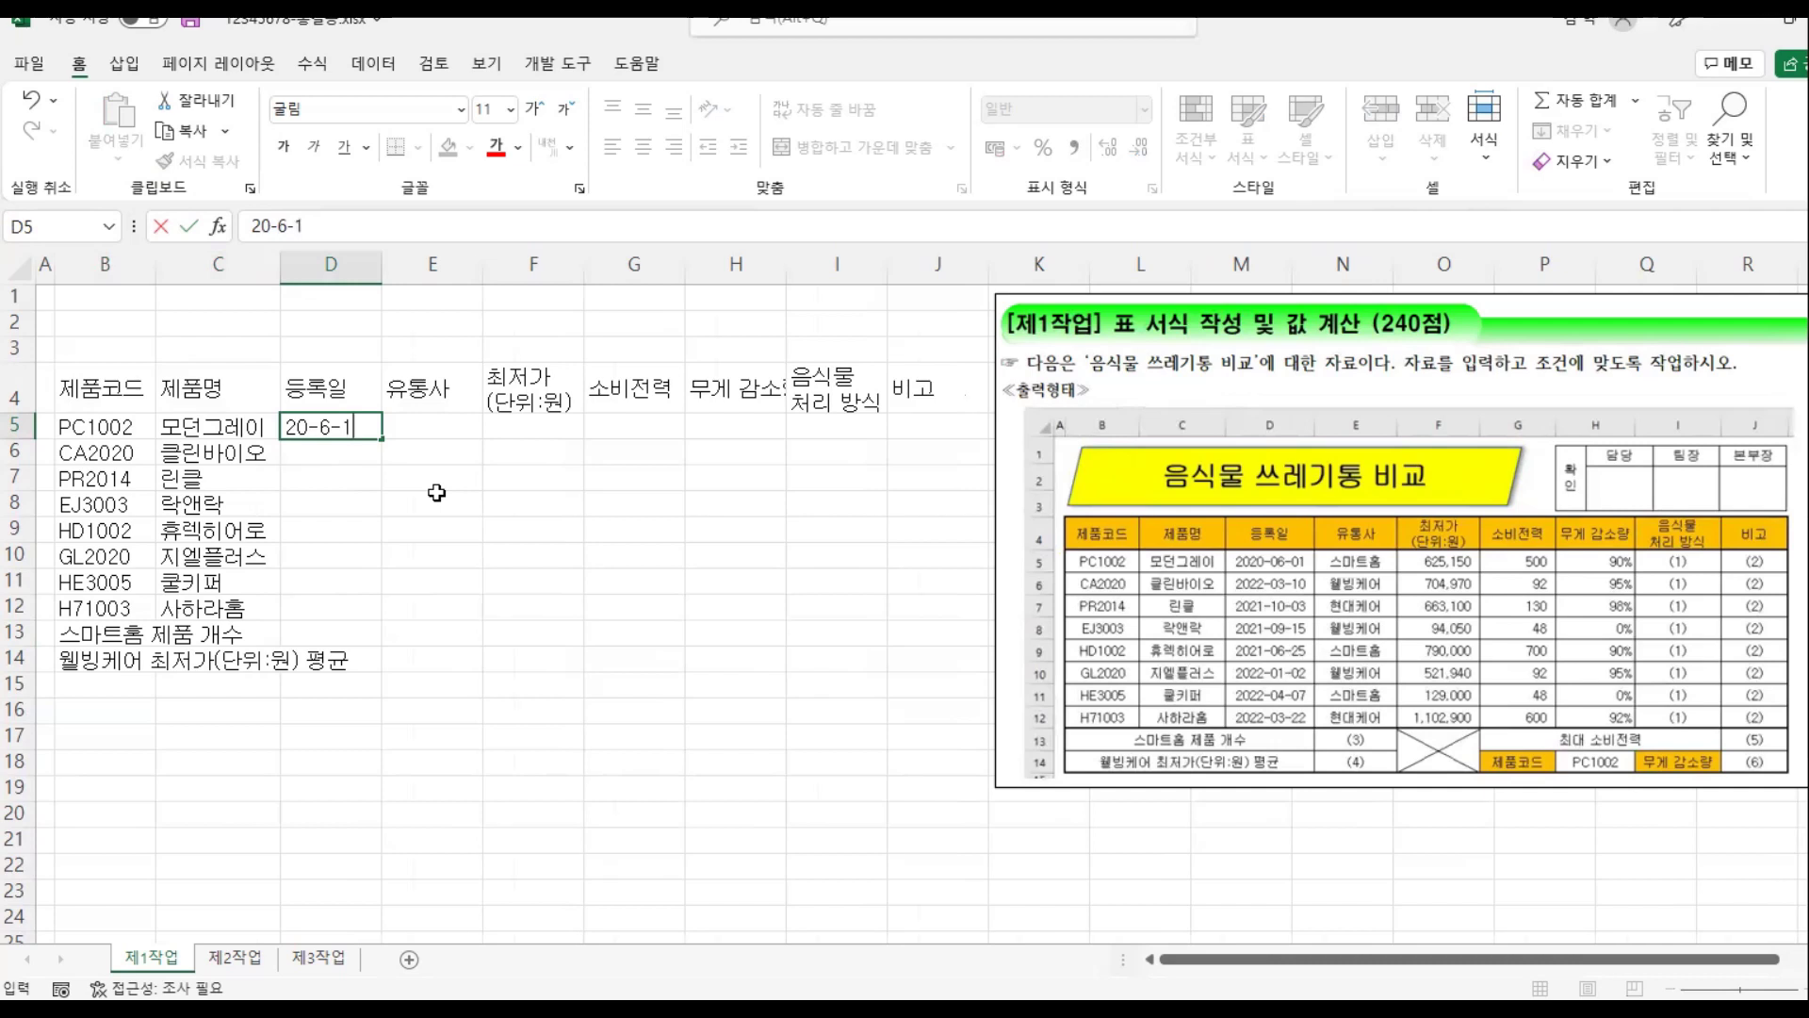
key("Return")
type("22-3-10")
key("Return")
type("21-10-3")
key("Return")
type("21-9-15")
key("Return")
type("21-6-25")
key("Return")
type("22-1-2")
key("Return")
type("22-4-7")
key("Return")
type("22-03-22")
Step: Enter the distributors 스마트홈, 웰빙케어 and 현대케어 in cells E5 to E7
left_click(444, 425)
type("스마트홈")
key("Return")
type("웰빙케어")
key("Return")
type("현대케어")
key("Return")
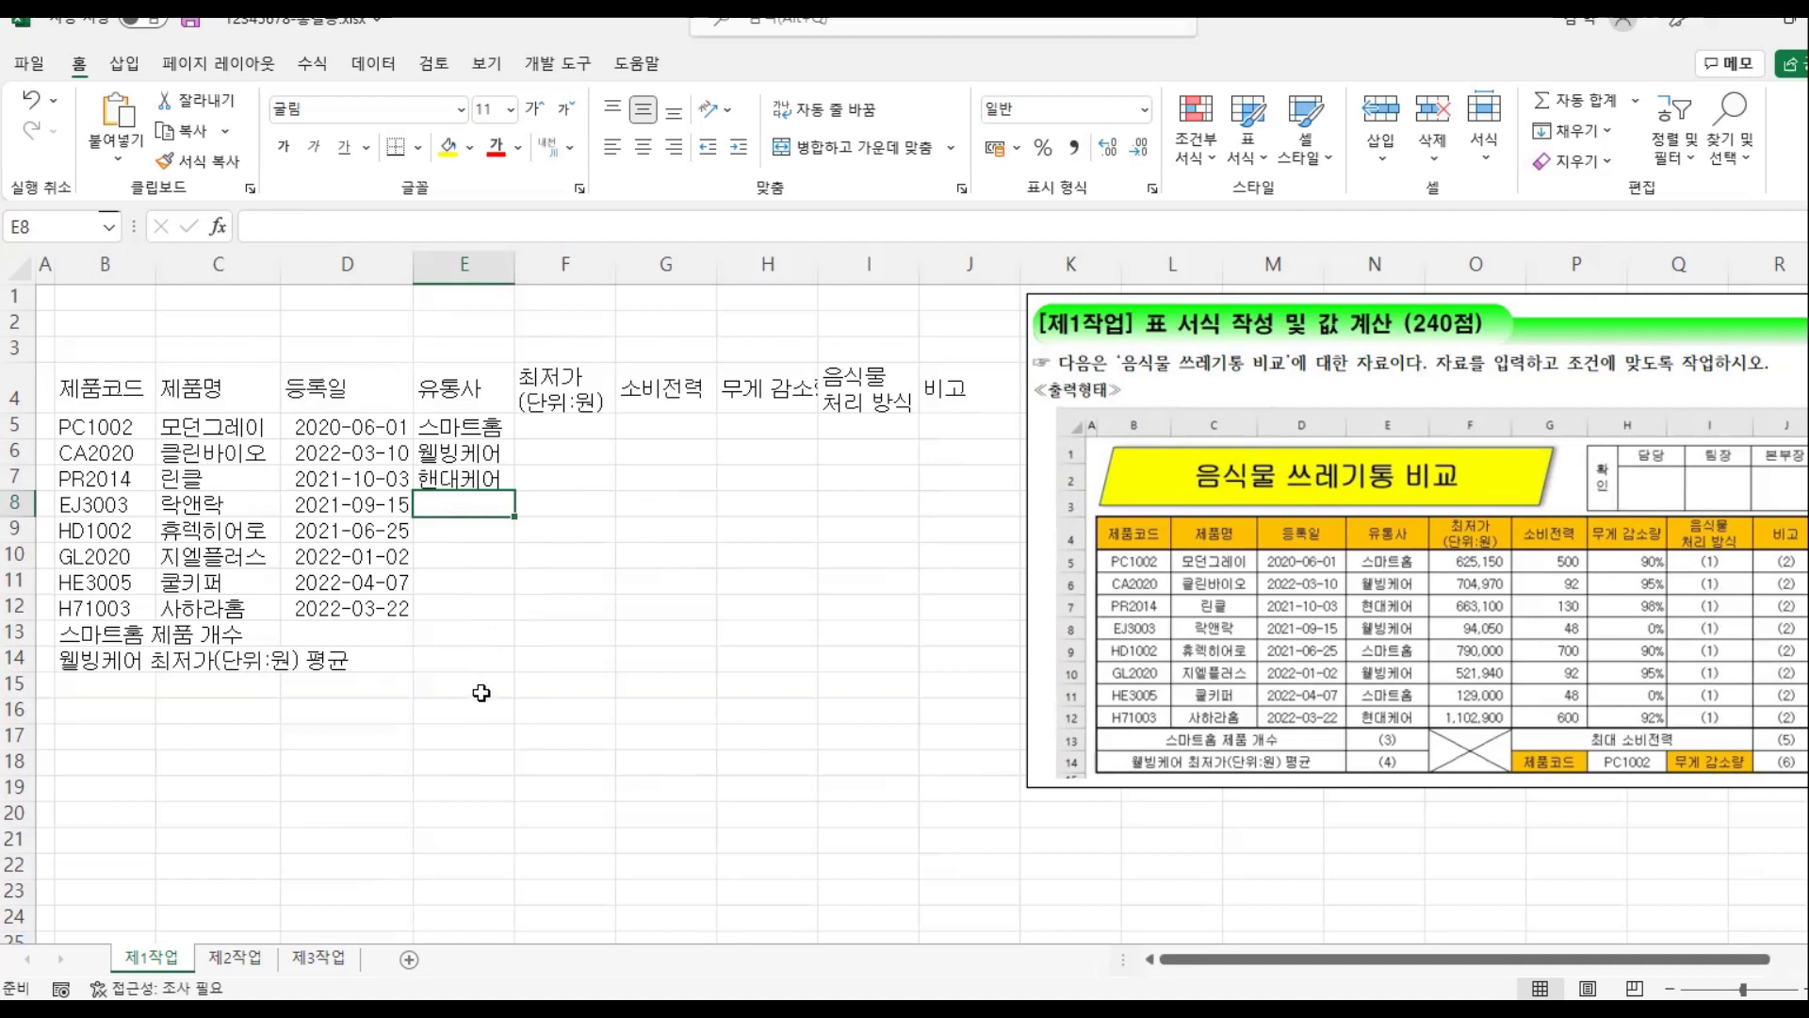
left_click(456, 479)
type("현대케어")
key("Return")
Step: Enter the distributors 웰빙케어, 스마트홈, 웰빙케어, 스마트홈 and 현대케어 in cells E8 to E12
type("웰빙케어")
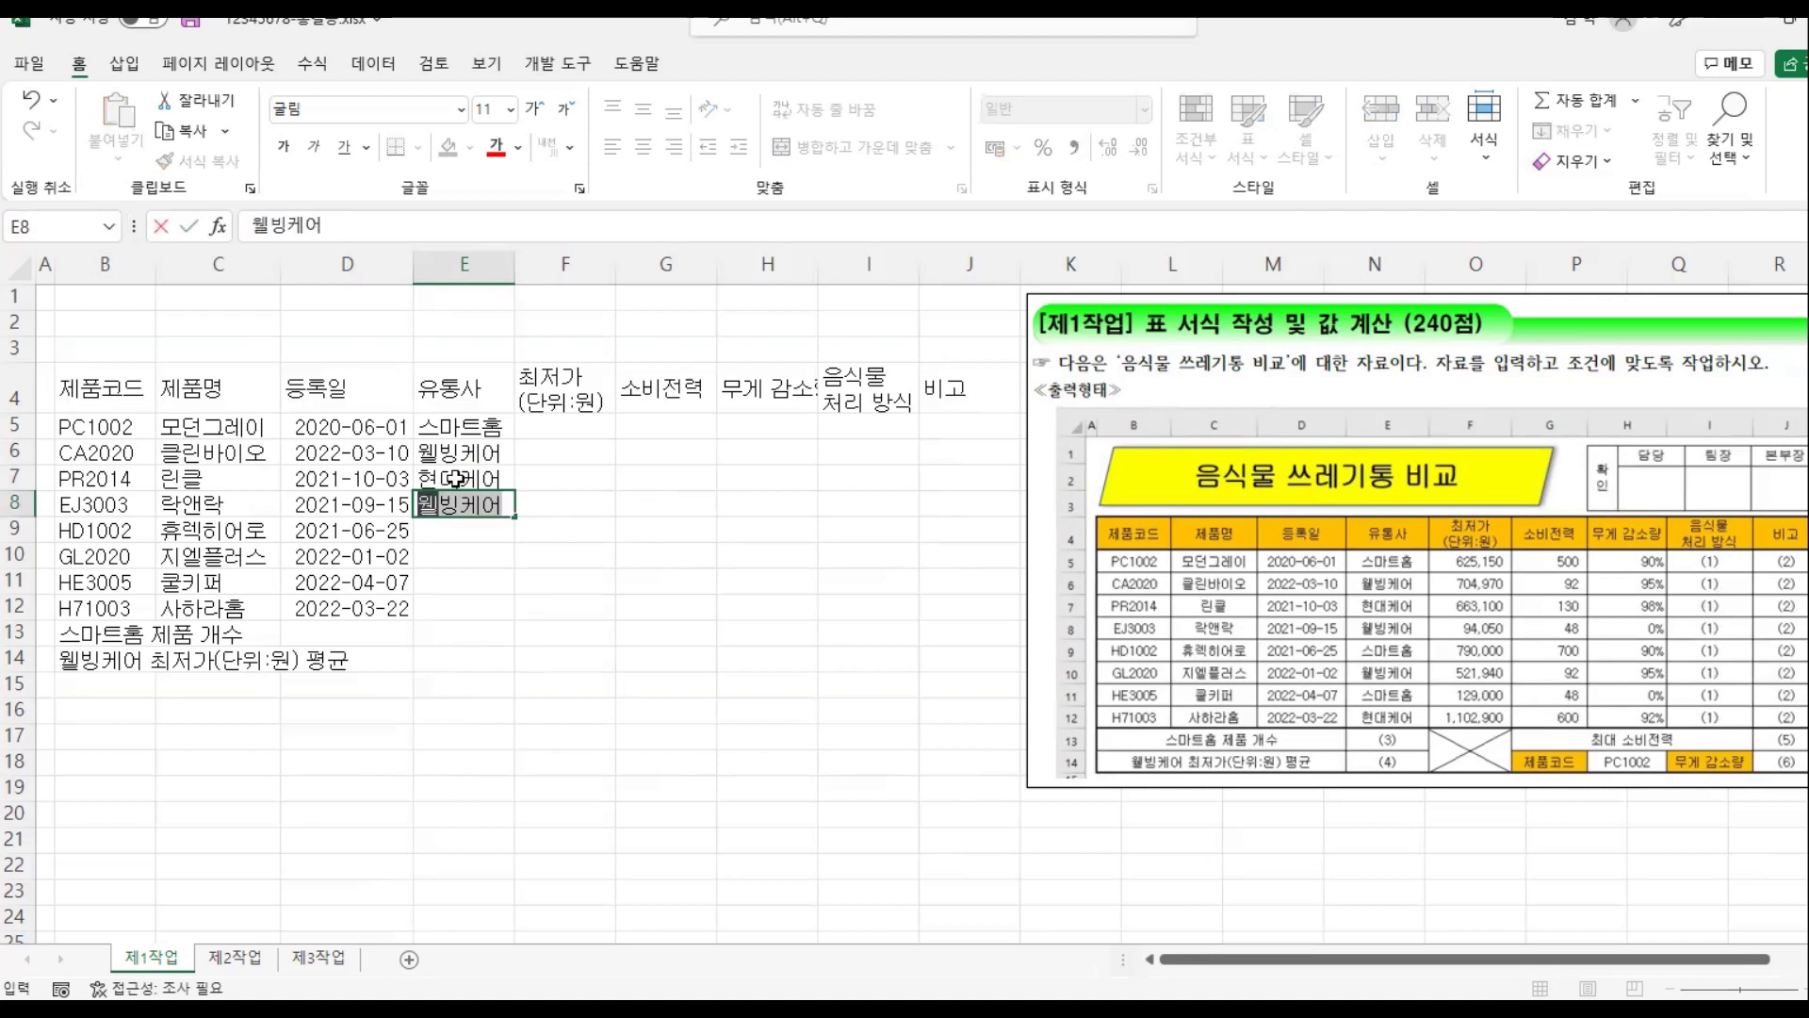
key("Return")
type("스마트홈")
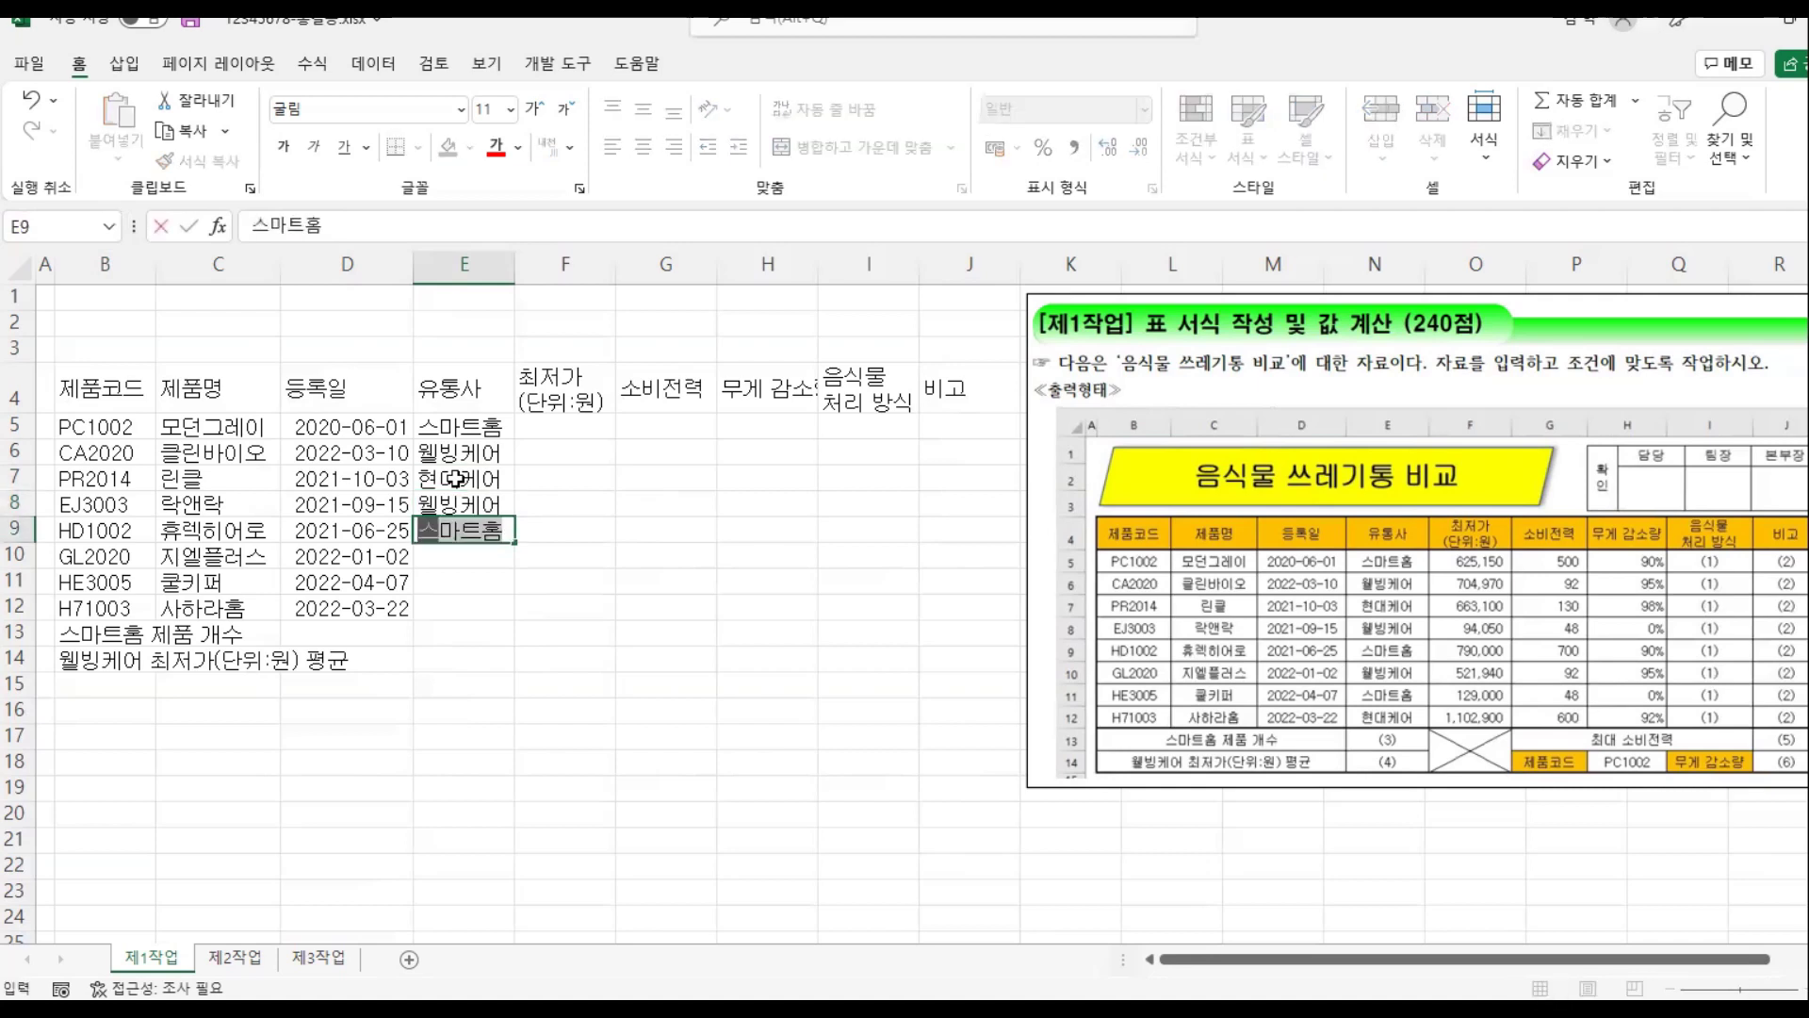
key("Return")
type("웨ㄹ")
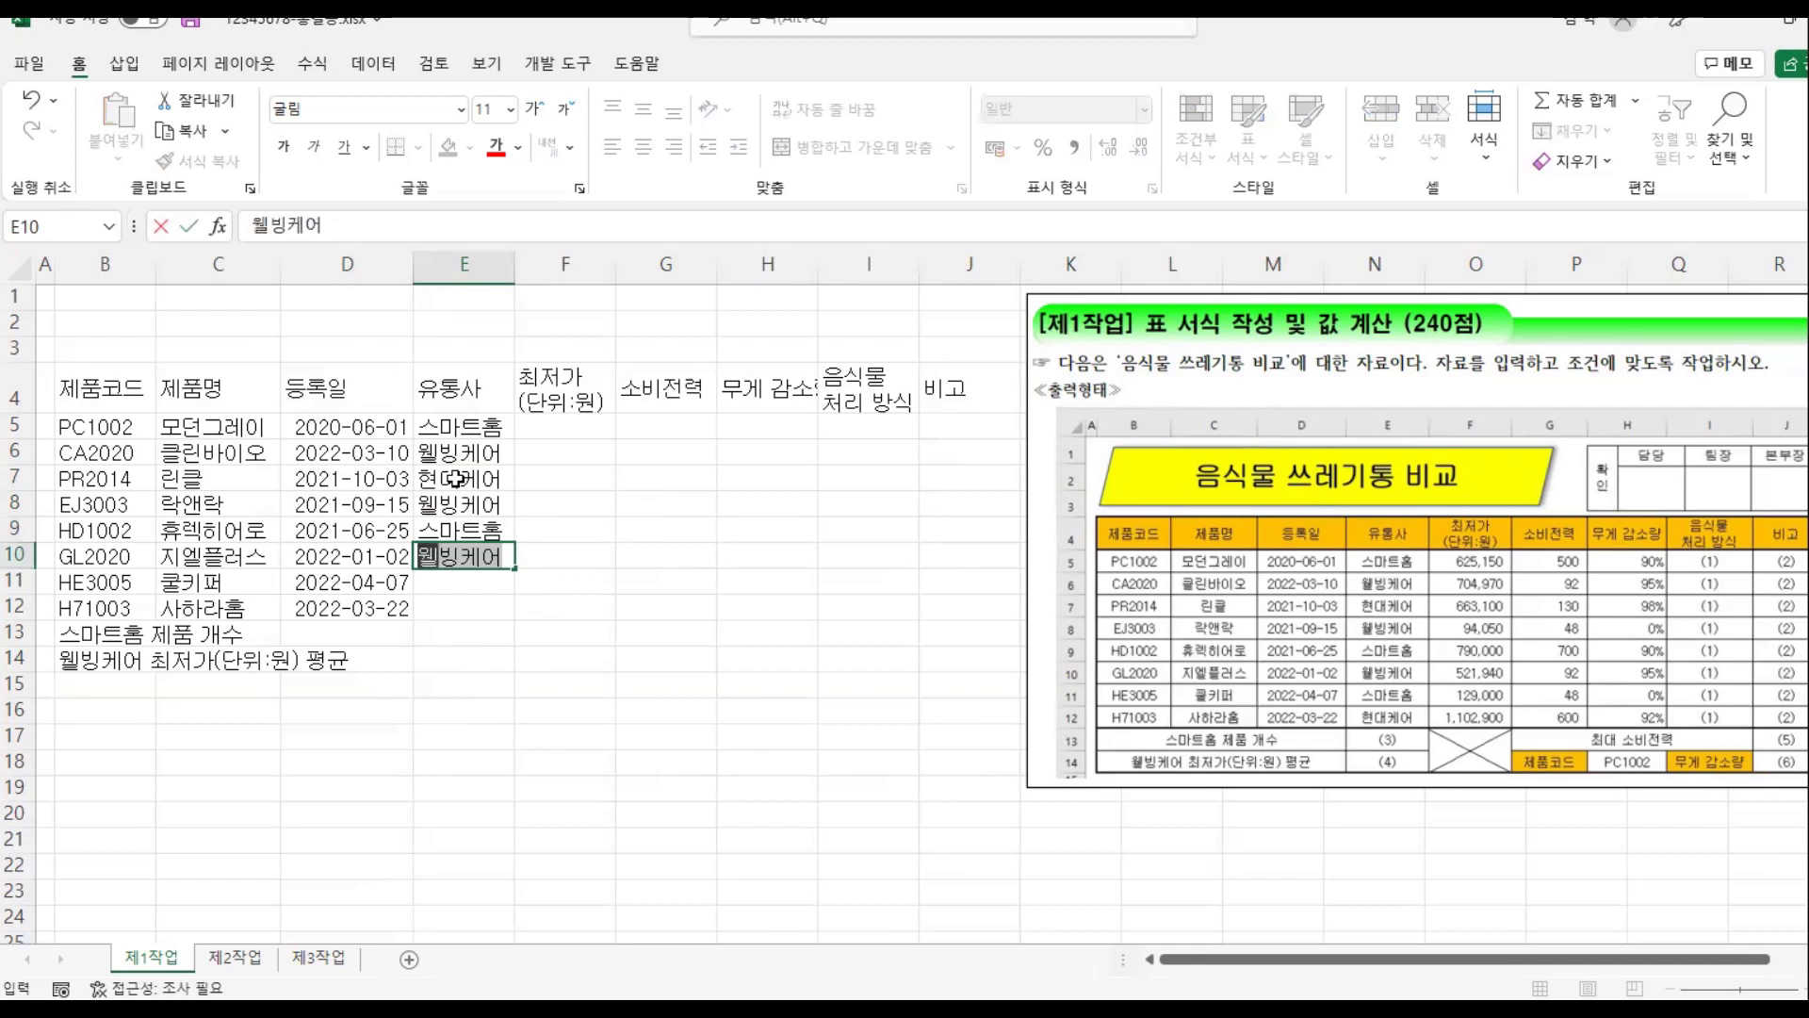
key("Return")
type("스마트홈")
key("Return")
type("현대케어")
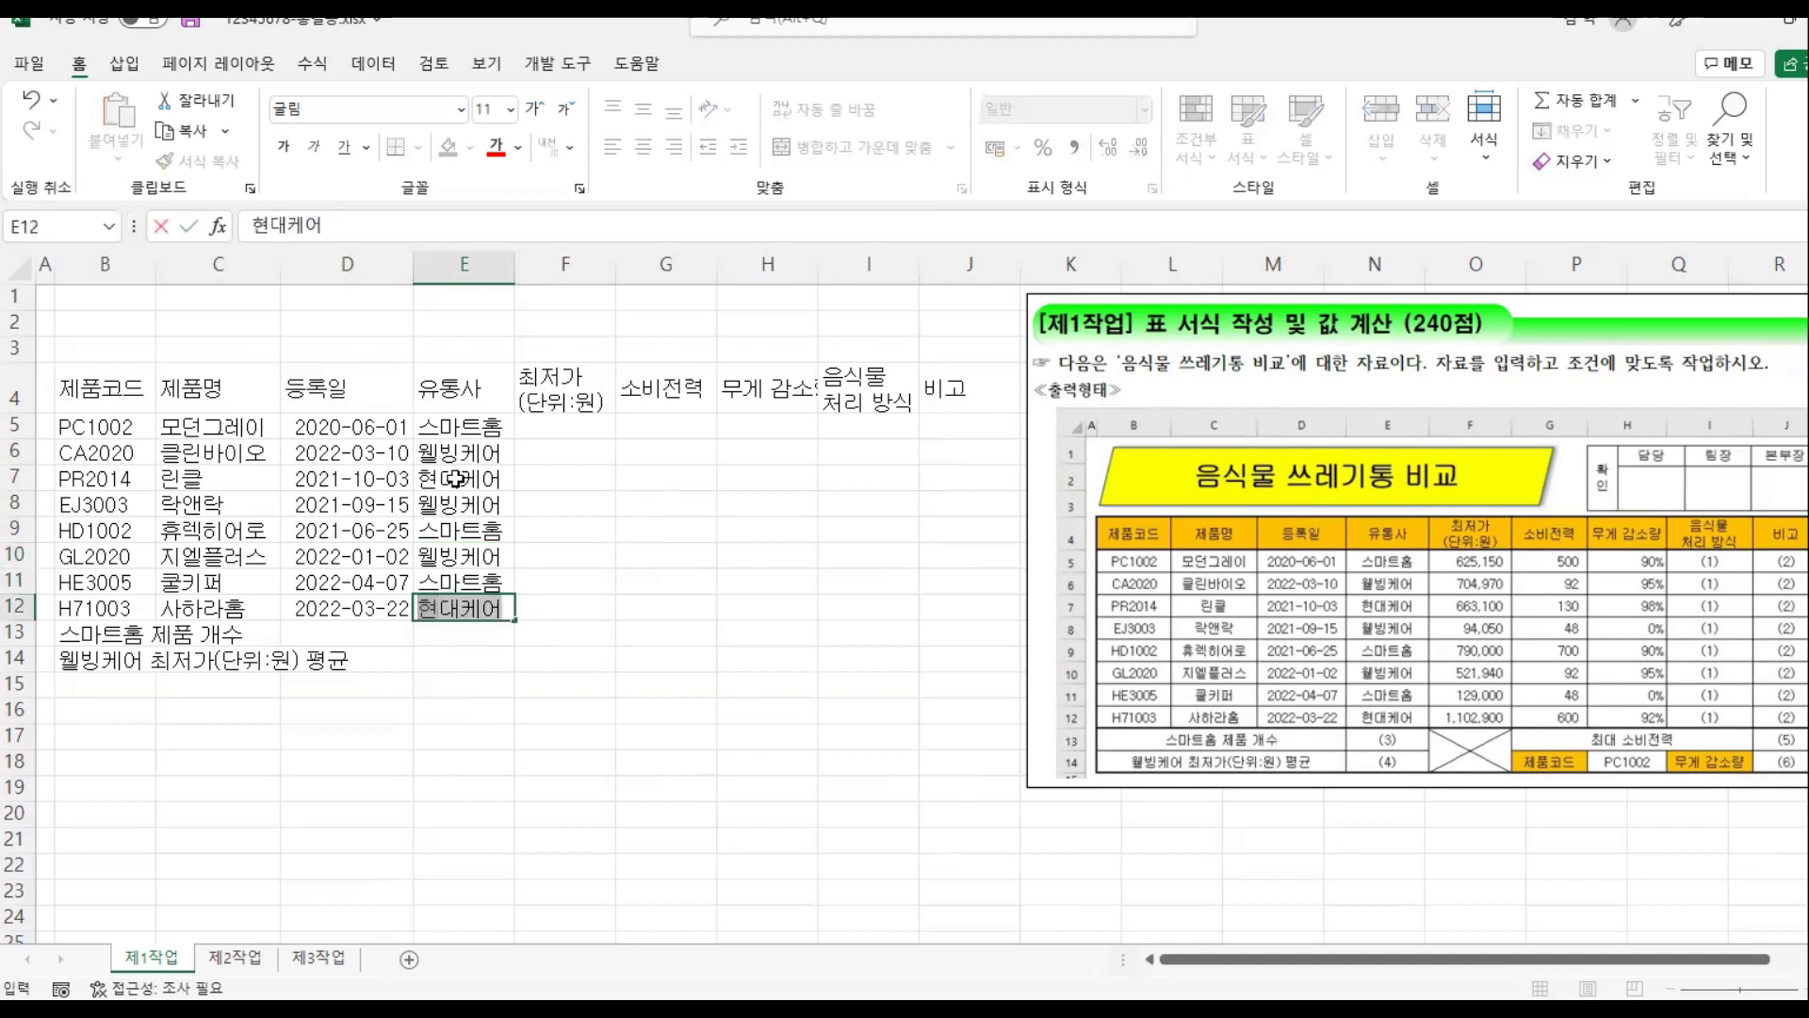
key("Return")
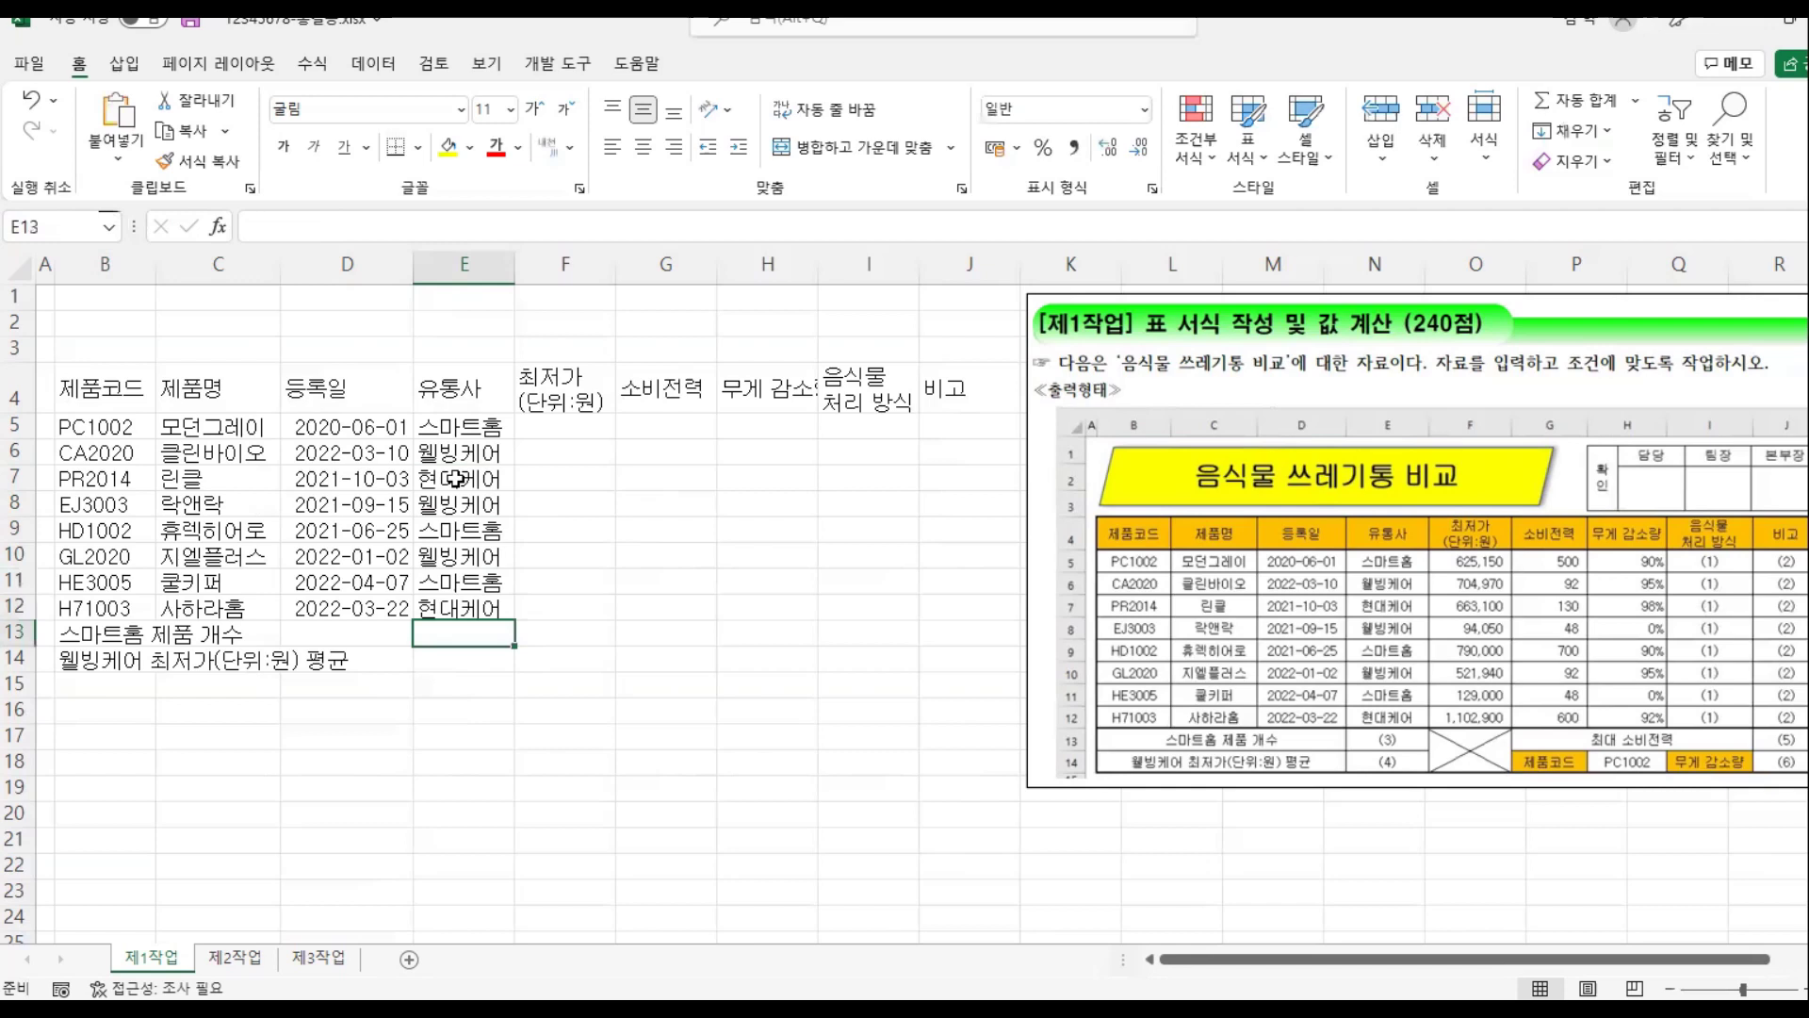
Step: Enter the lowest prices 625150, 704970, 663100, 94050, 790000, 521940, 129000 and 1102900 in F5:F12
left_click(576, 427)
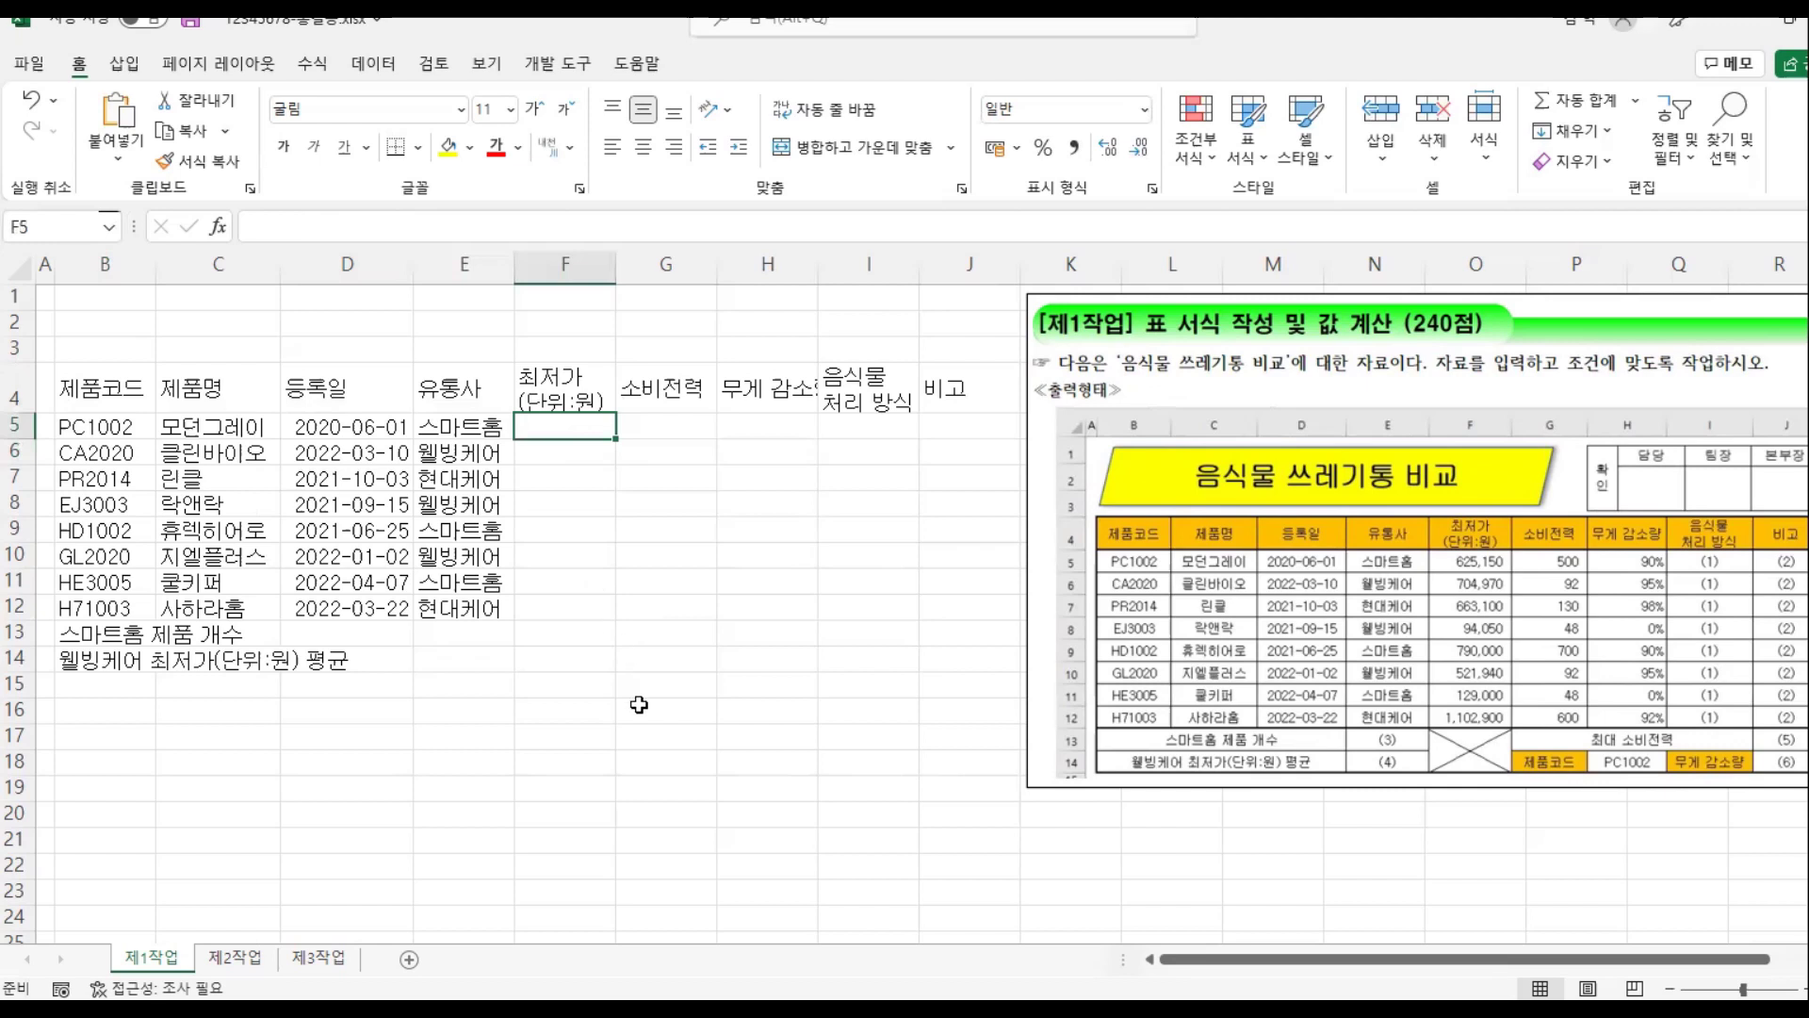
type("625150")
key("Return")
type("704970")
key("Return")
type("663100")
key("Return")
type("94050 790000 521940 129000 1102900")
key("Return")
Step: Enter the power values 500, 92, 130, 48, 700, 92, 48 and 600 in G5:G12, with 최대 소비전력 in G13 and 제품코드 in G14
left_click(681, 424)
type("50")
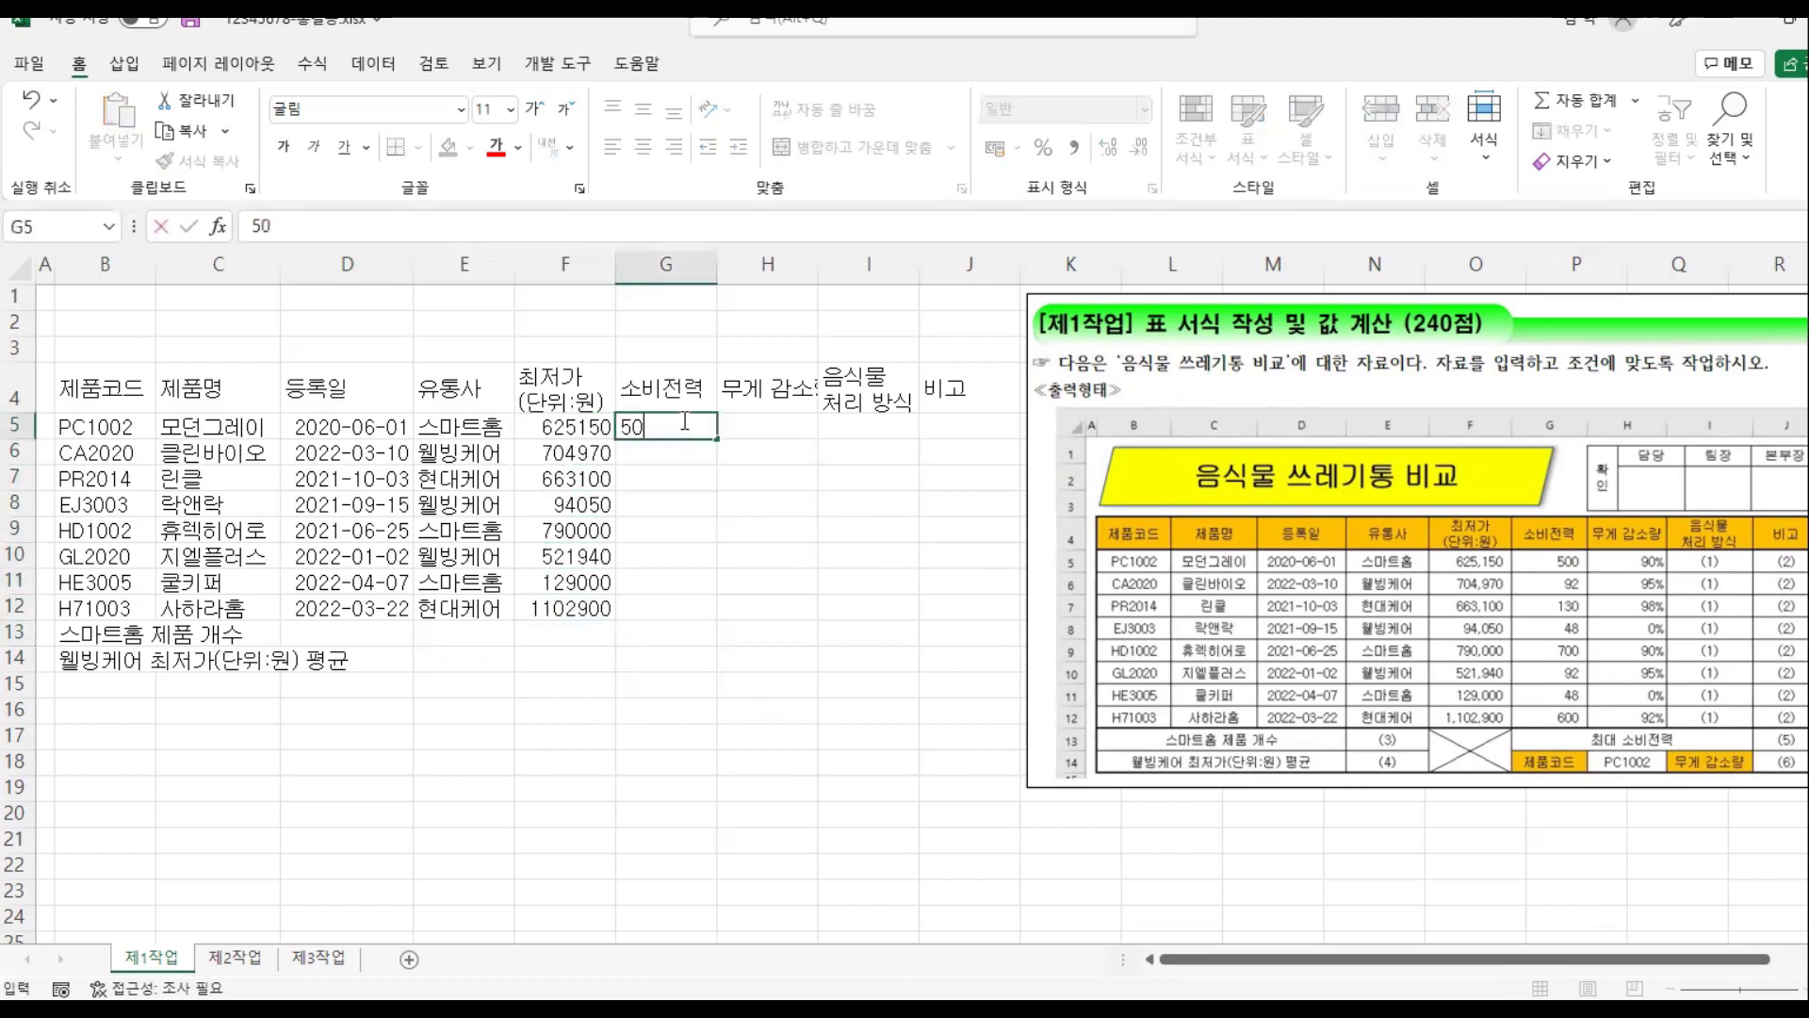
type("0 92 130 48 700 92 48 600")
key("Return")
type("최대 소비전력")
key("Return")
type("제품코드")
Step: Autofit column H and enter the weight reductions 90%, 95%, 98%, 0%, 90%, 95%, 0% and 92% in H5:H12
left_click(787, 431)
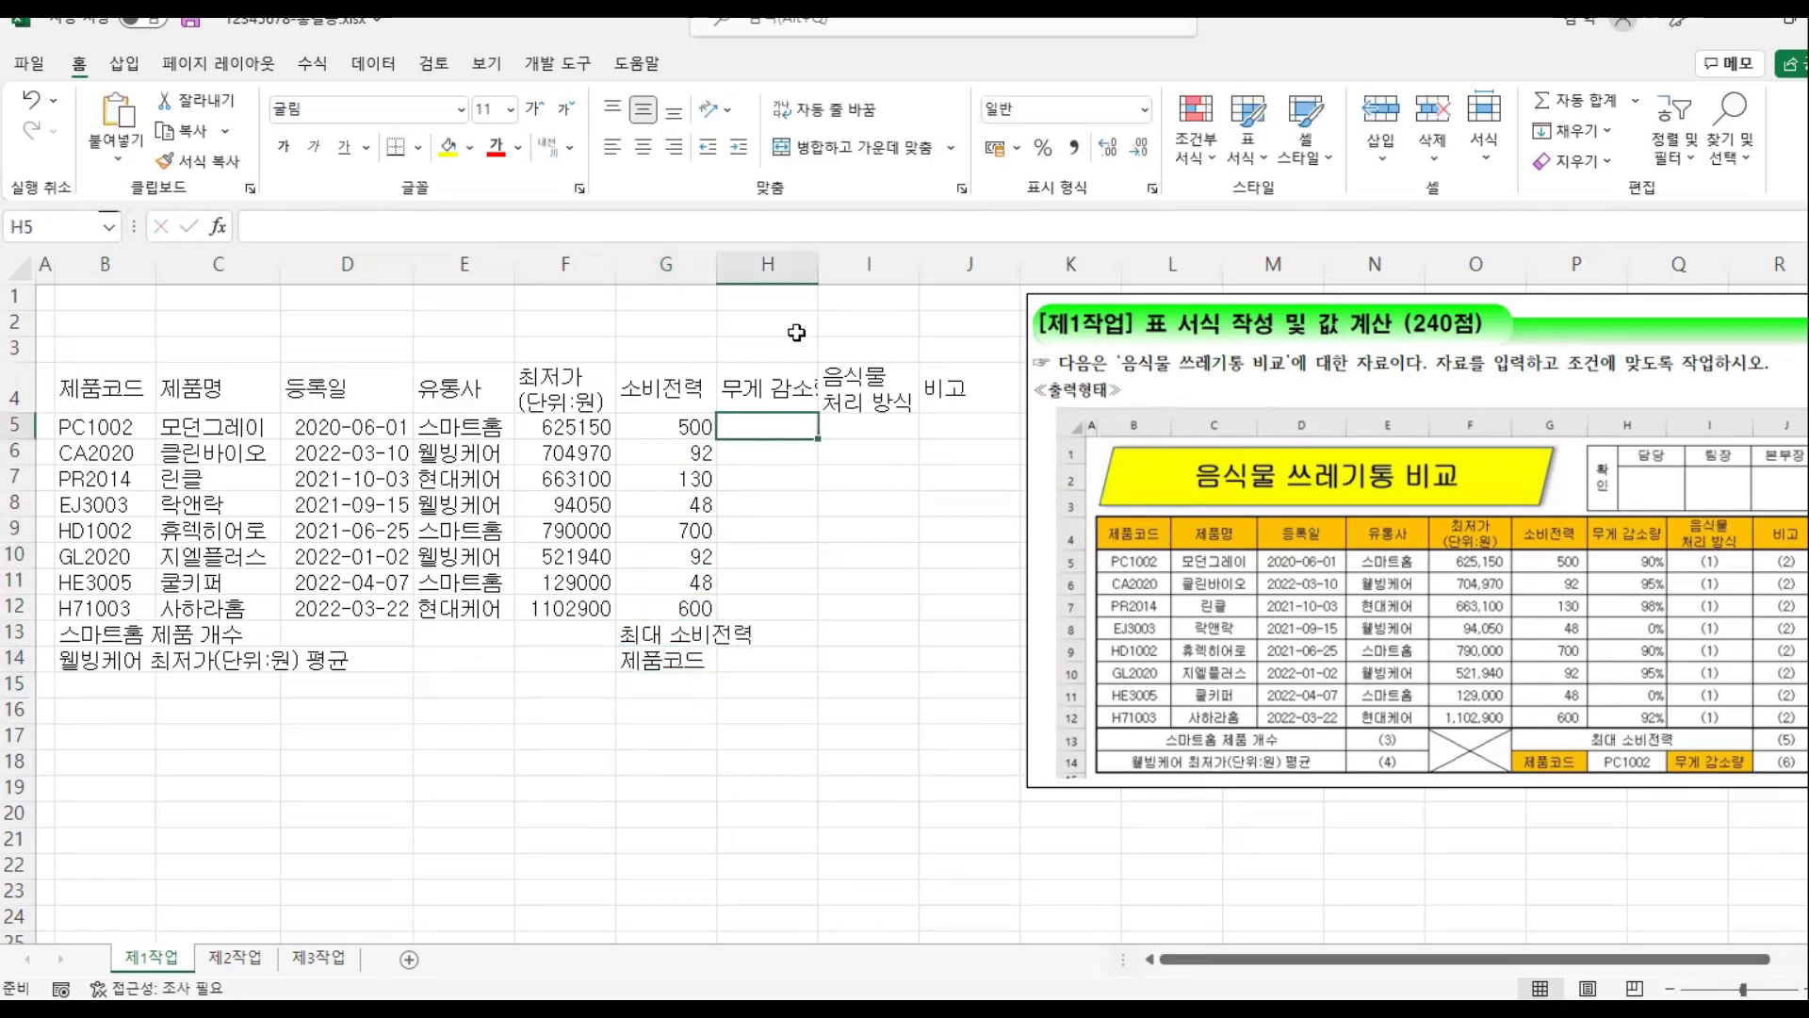
double_click(818, 254)
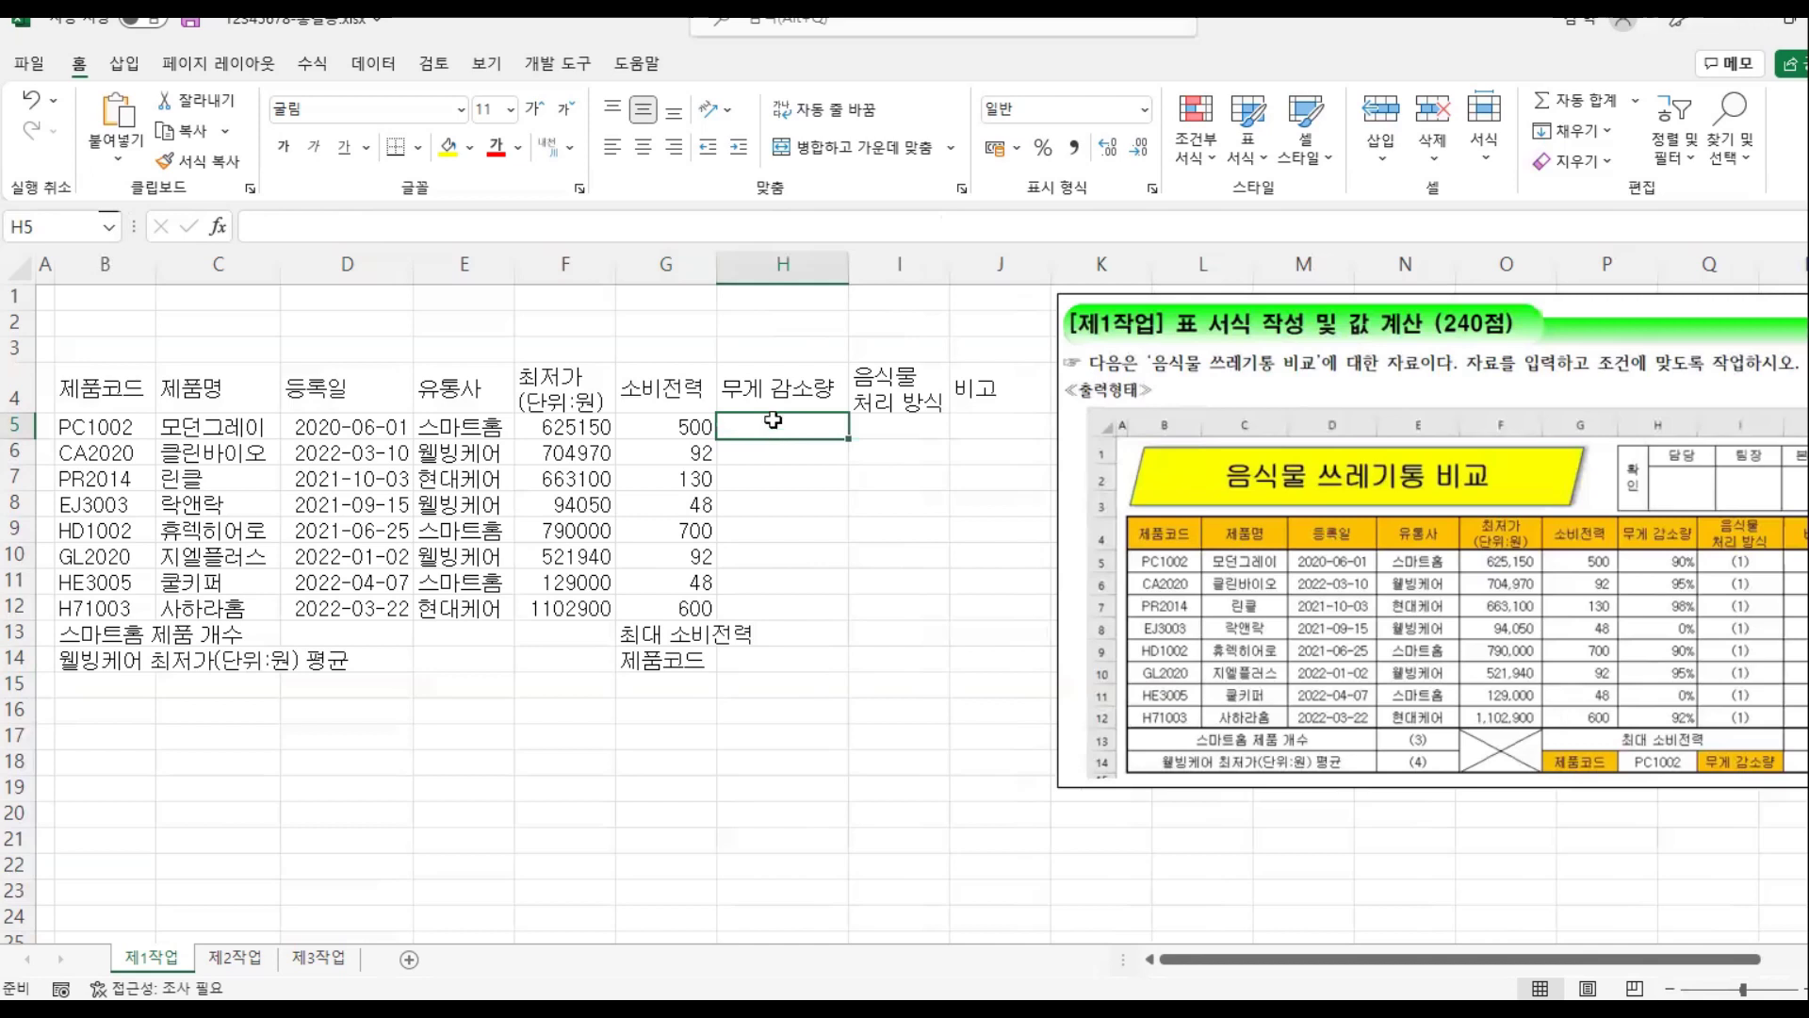
type("90")
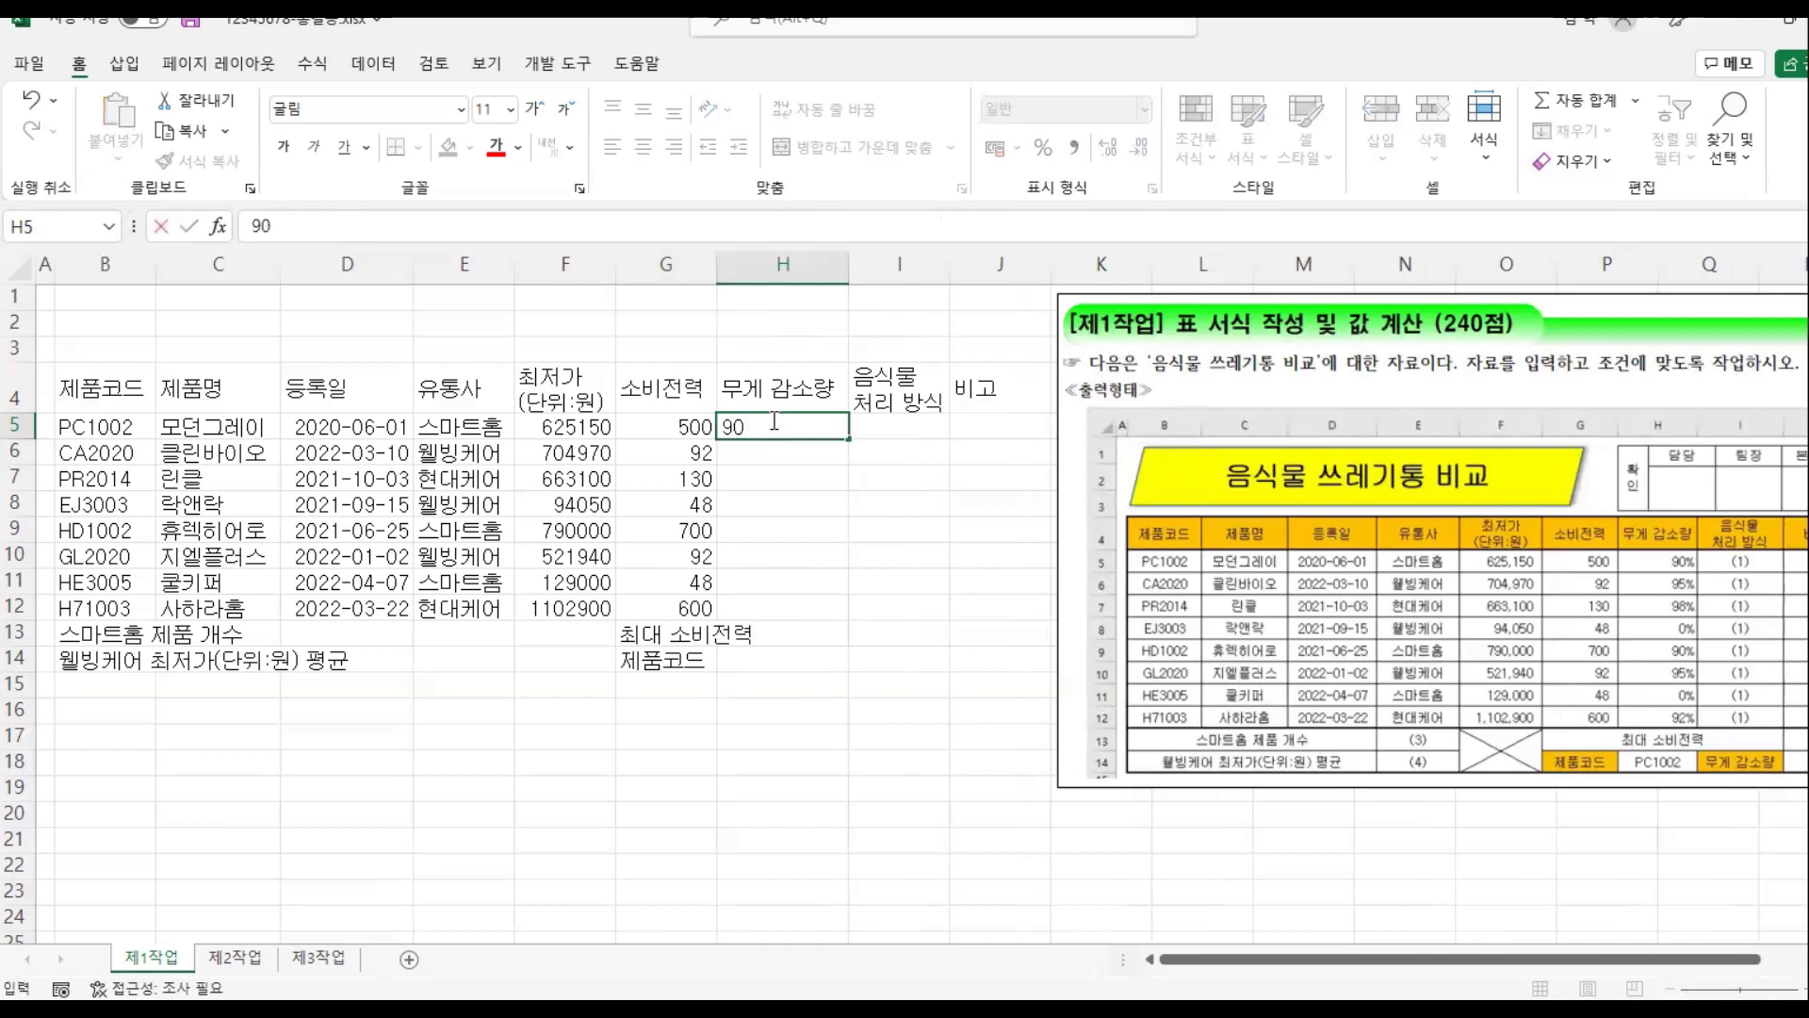
type("%")
key("Return")
type("95%")
key("Return")
type("98%")
key("Return")
type("0%")
key("Return")
type("90%")
key("Return")
type("95%")
key("Return")
type("0%")
key("Return")
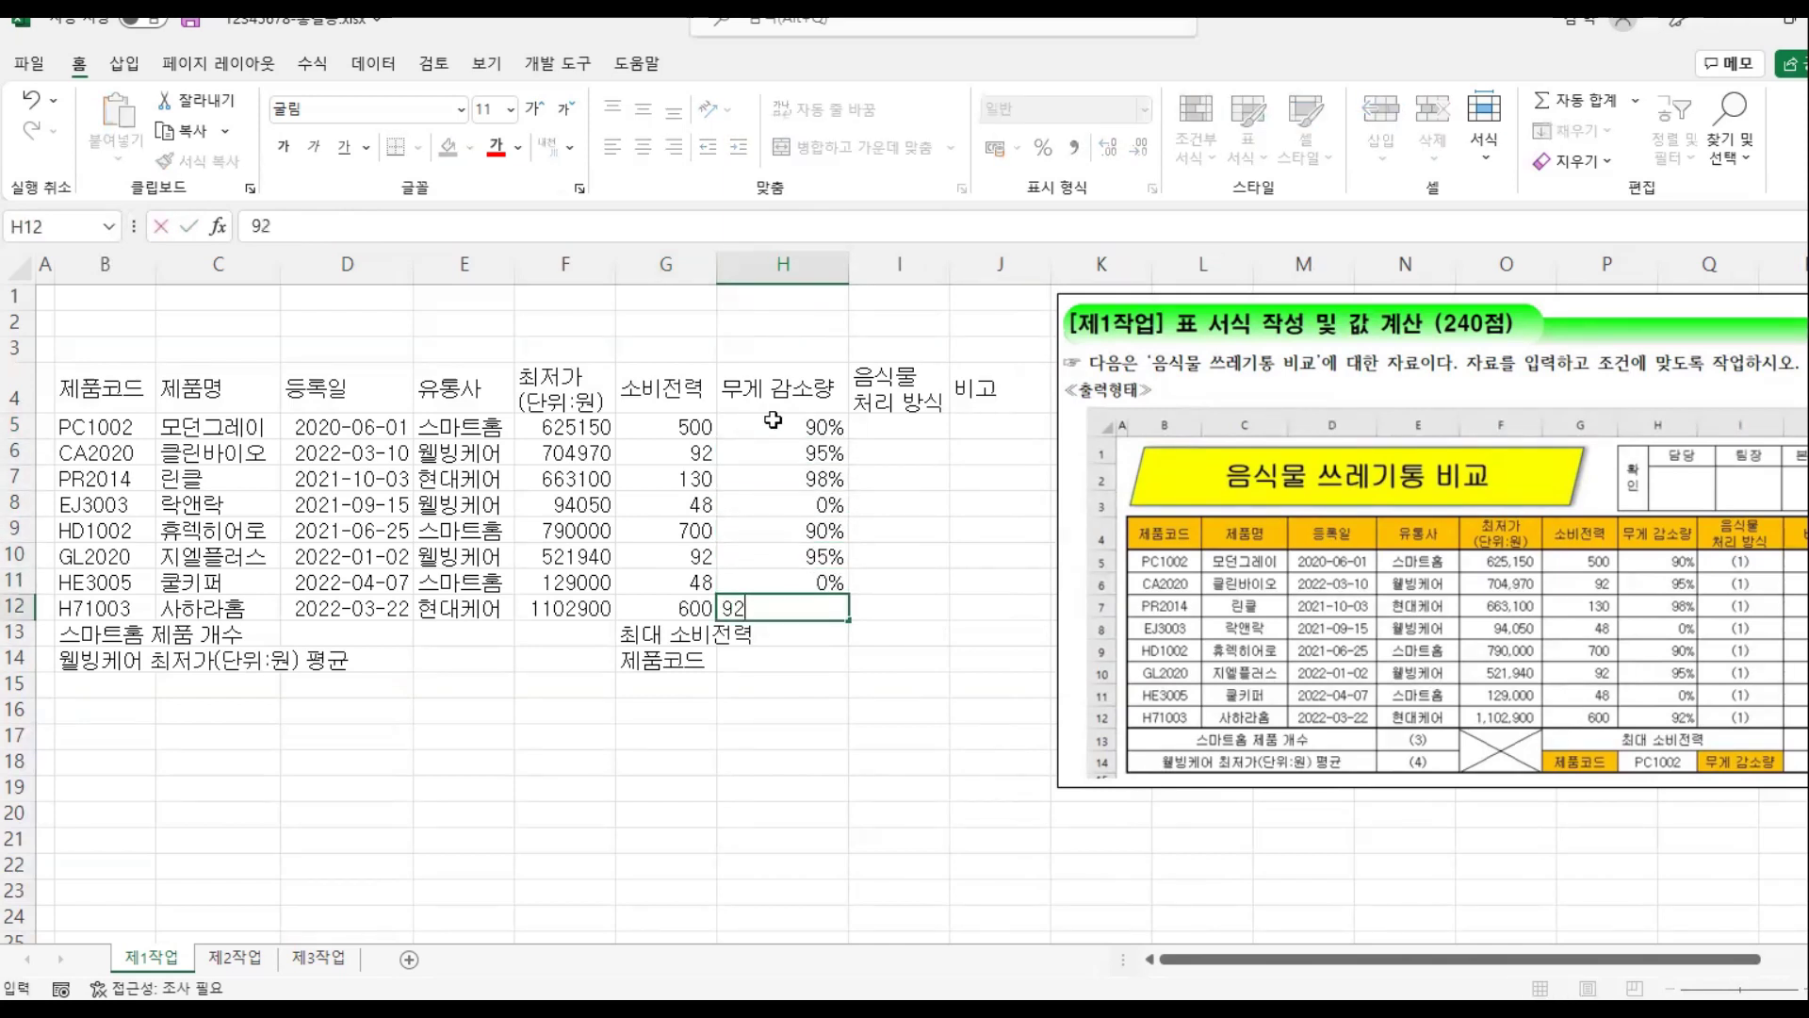
type("92%")
key("Return")
Step: Enter the label 무게 감소량 in I14 and autofit column I
left_click(891, 658)
type("무게 감소량")
key("Return")
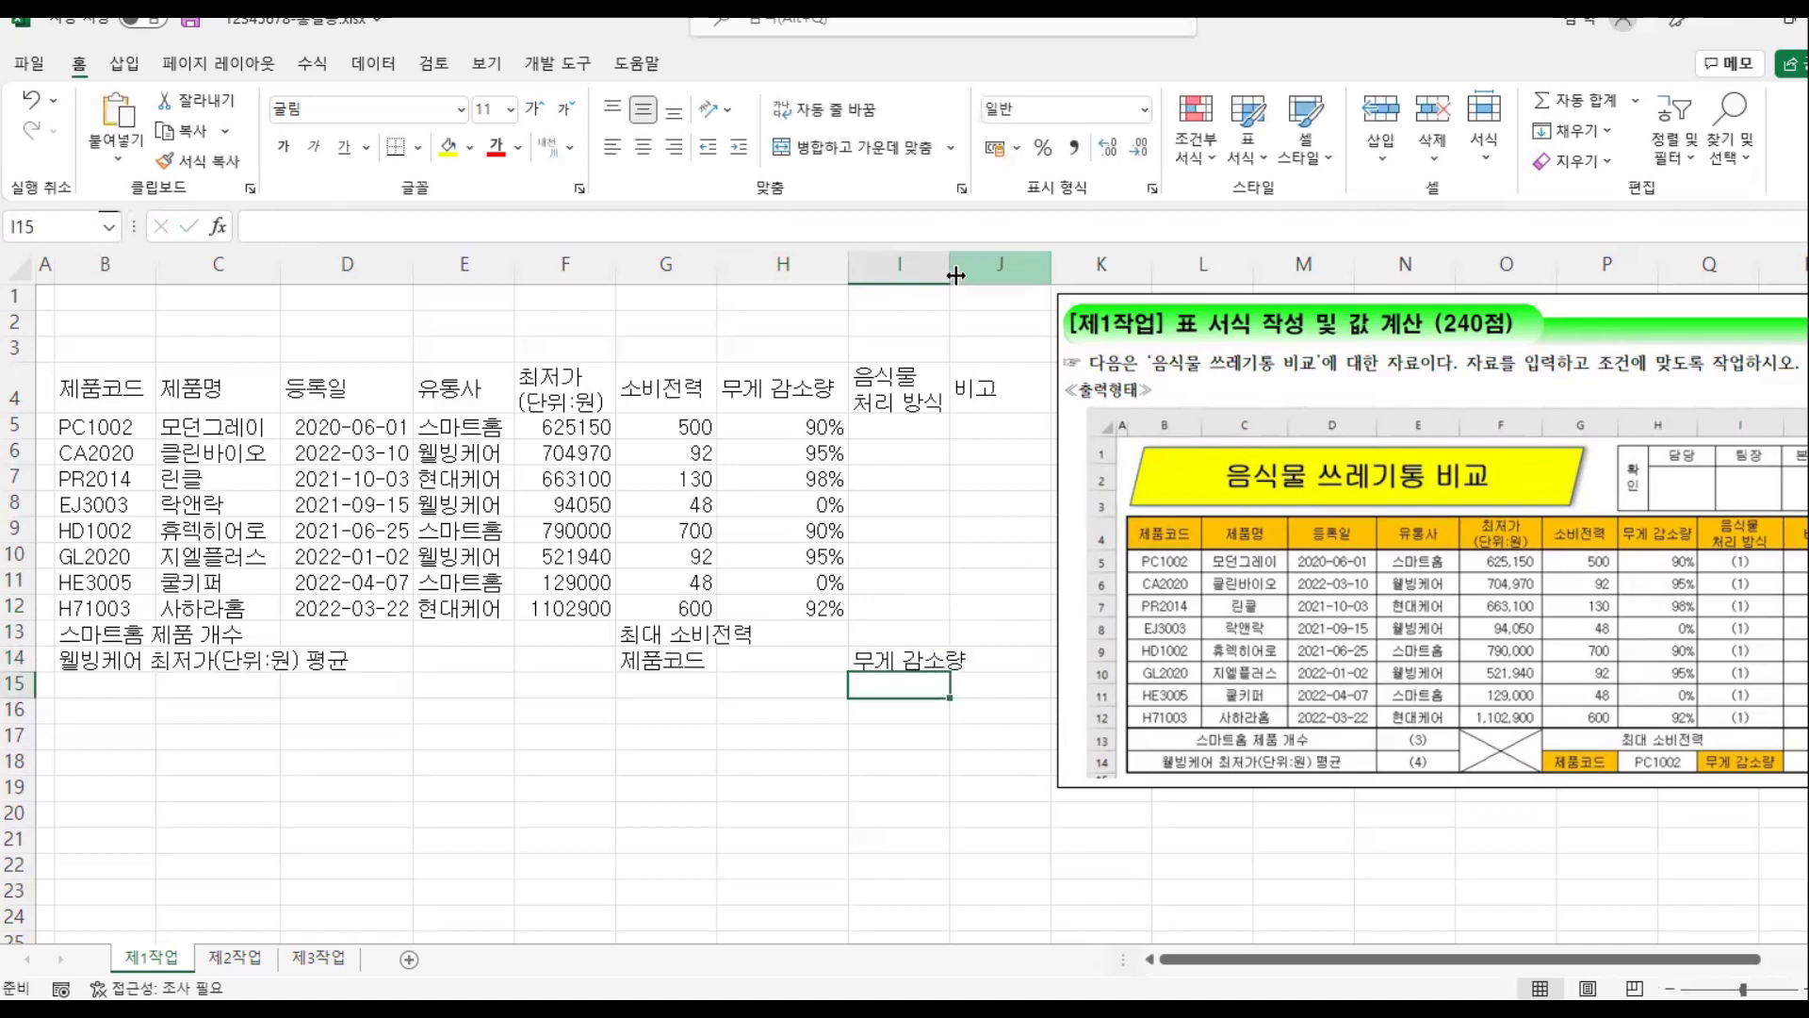
double_click(950, 264)
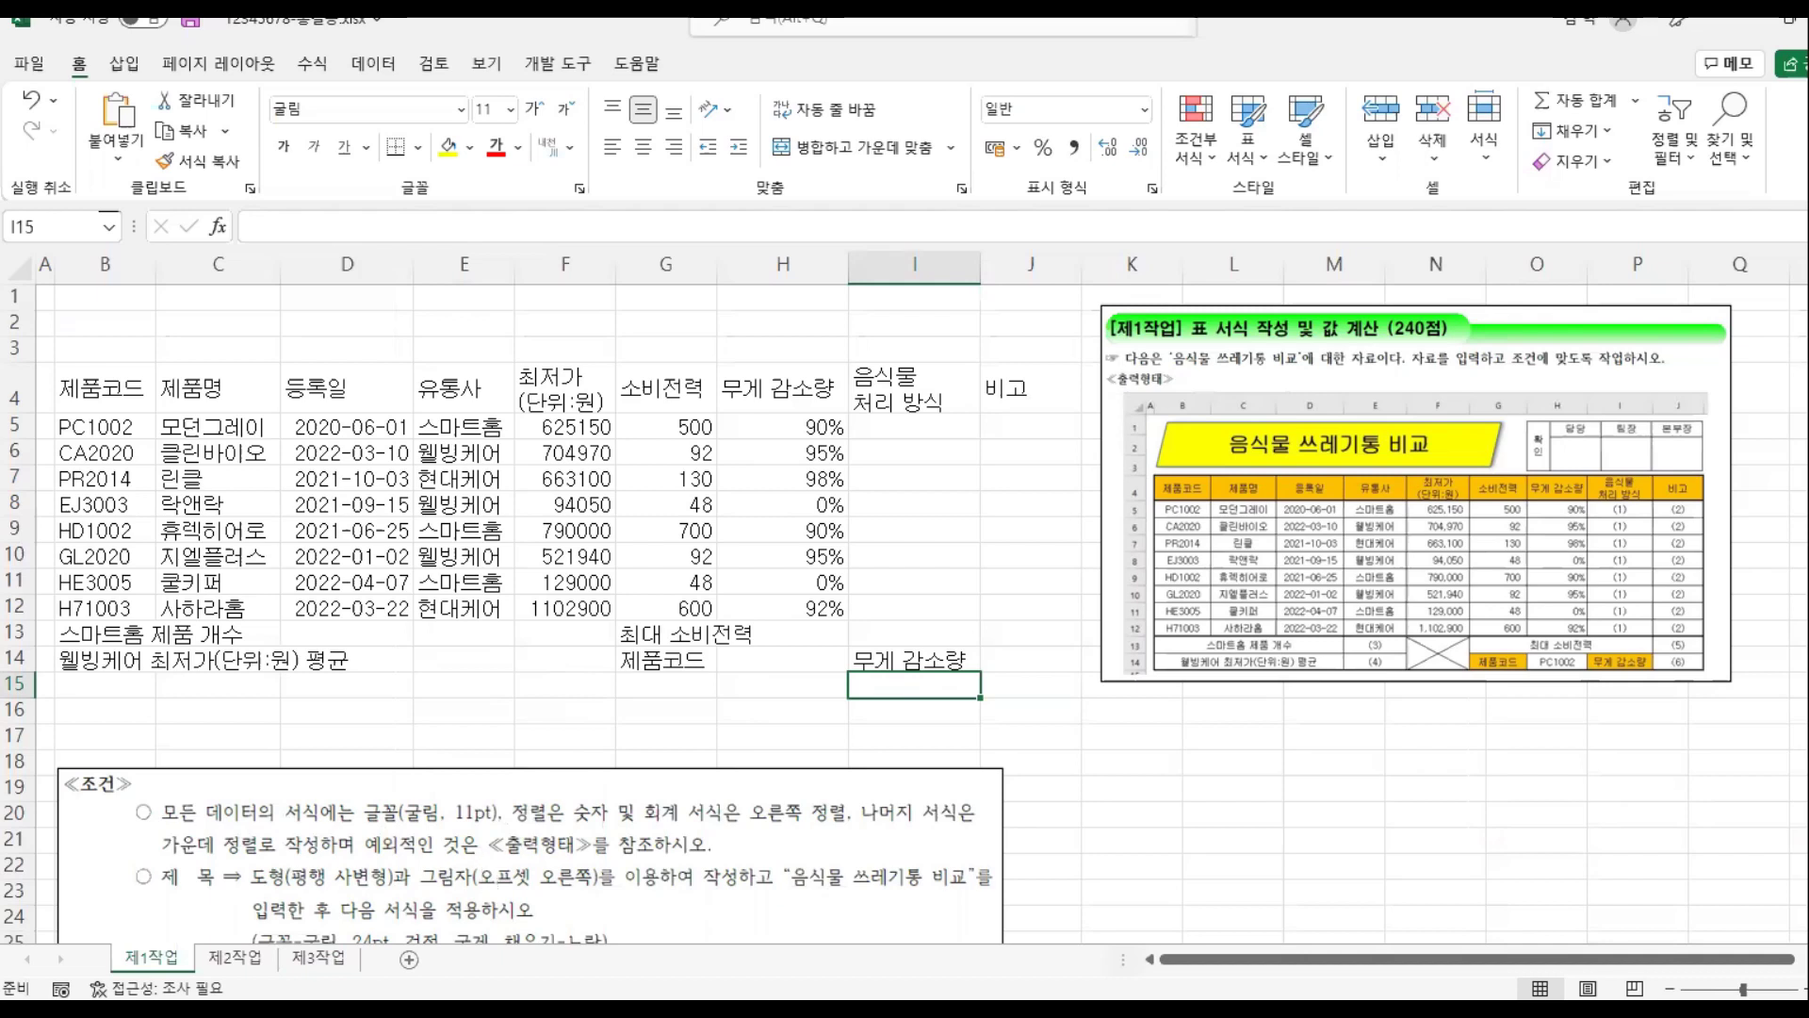
left_click_drag(471, 823, 754, 862)
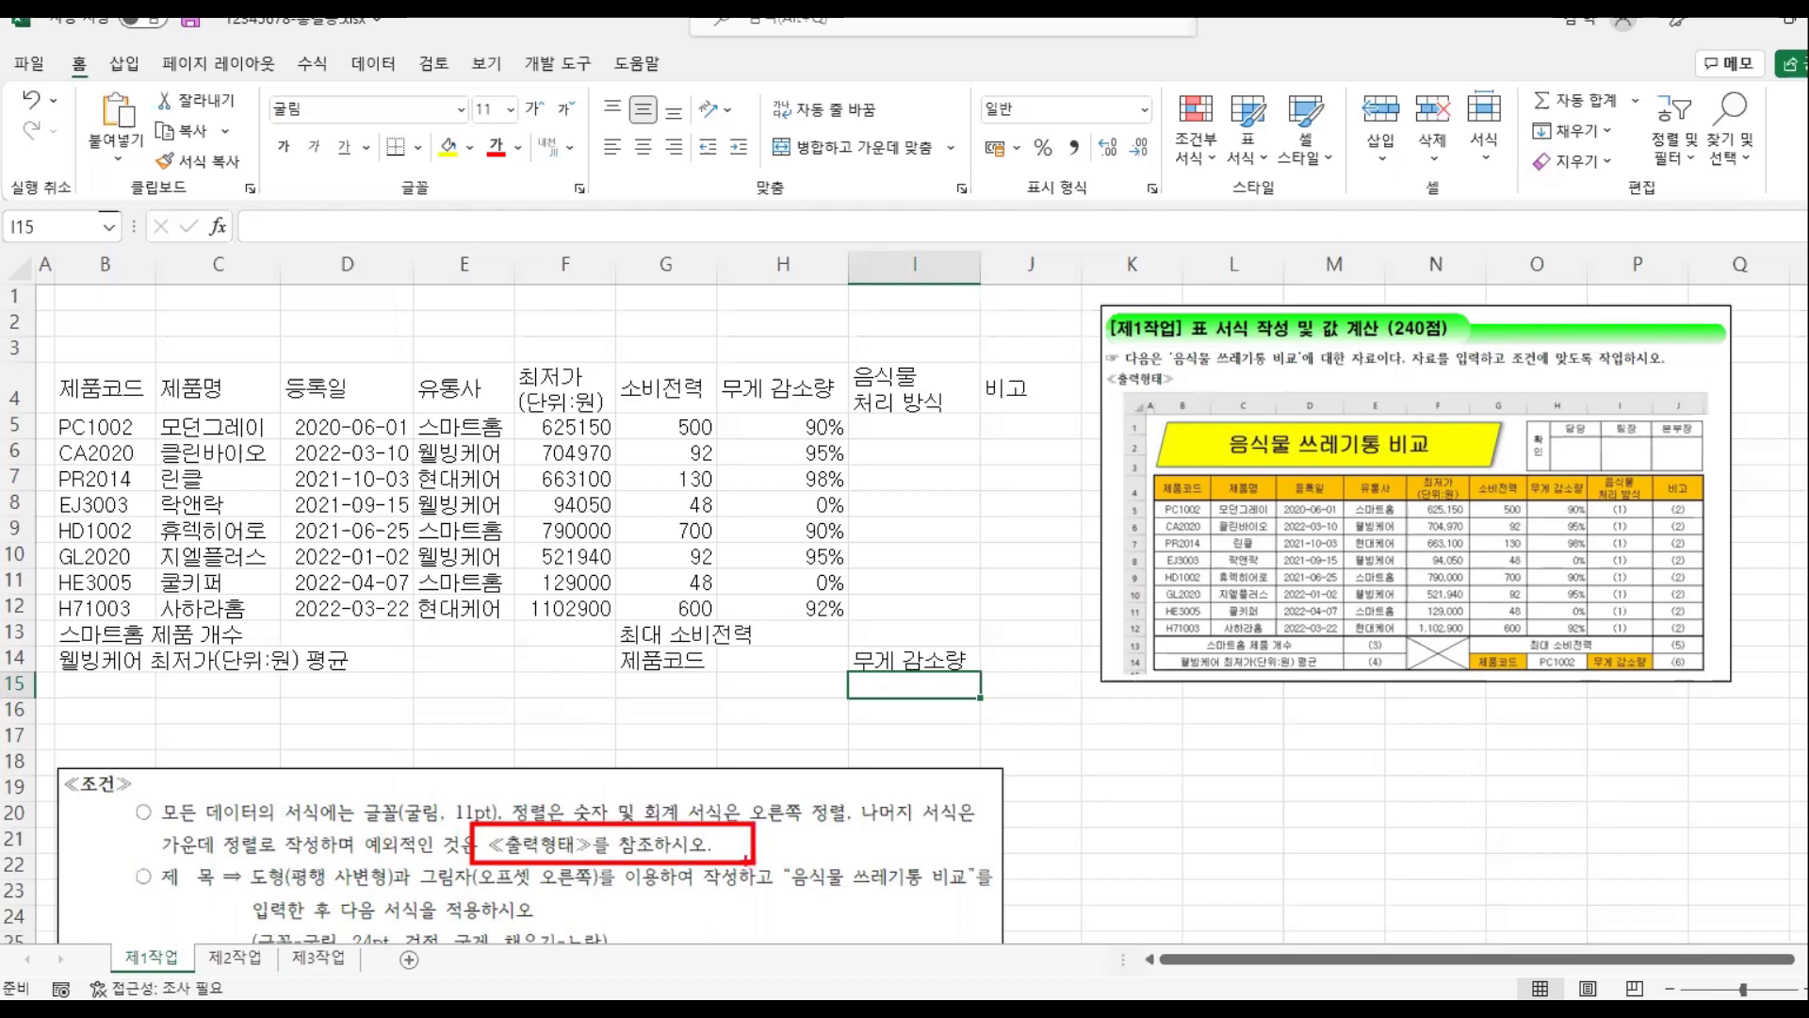
Step: Merge and center the ranges B13:D13, B14:D14, F13:F14 and G13:I13 separately
left_click(85, 632)
left_click_drag(85, 632, 355, 637)
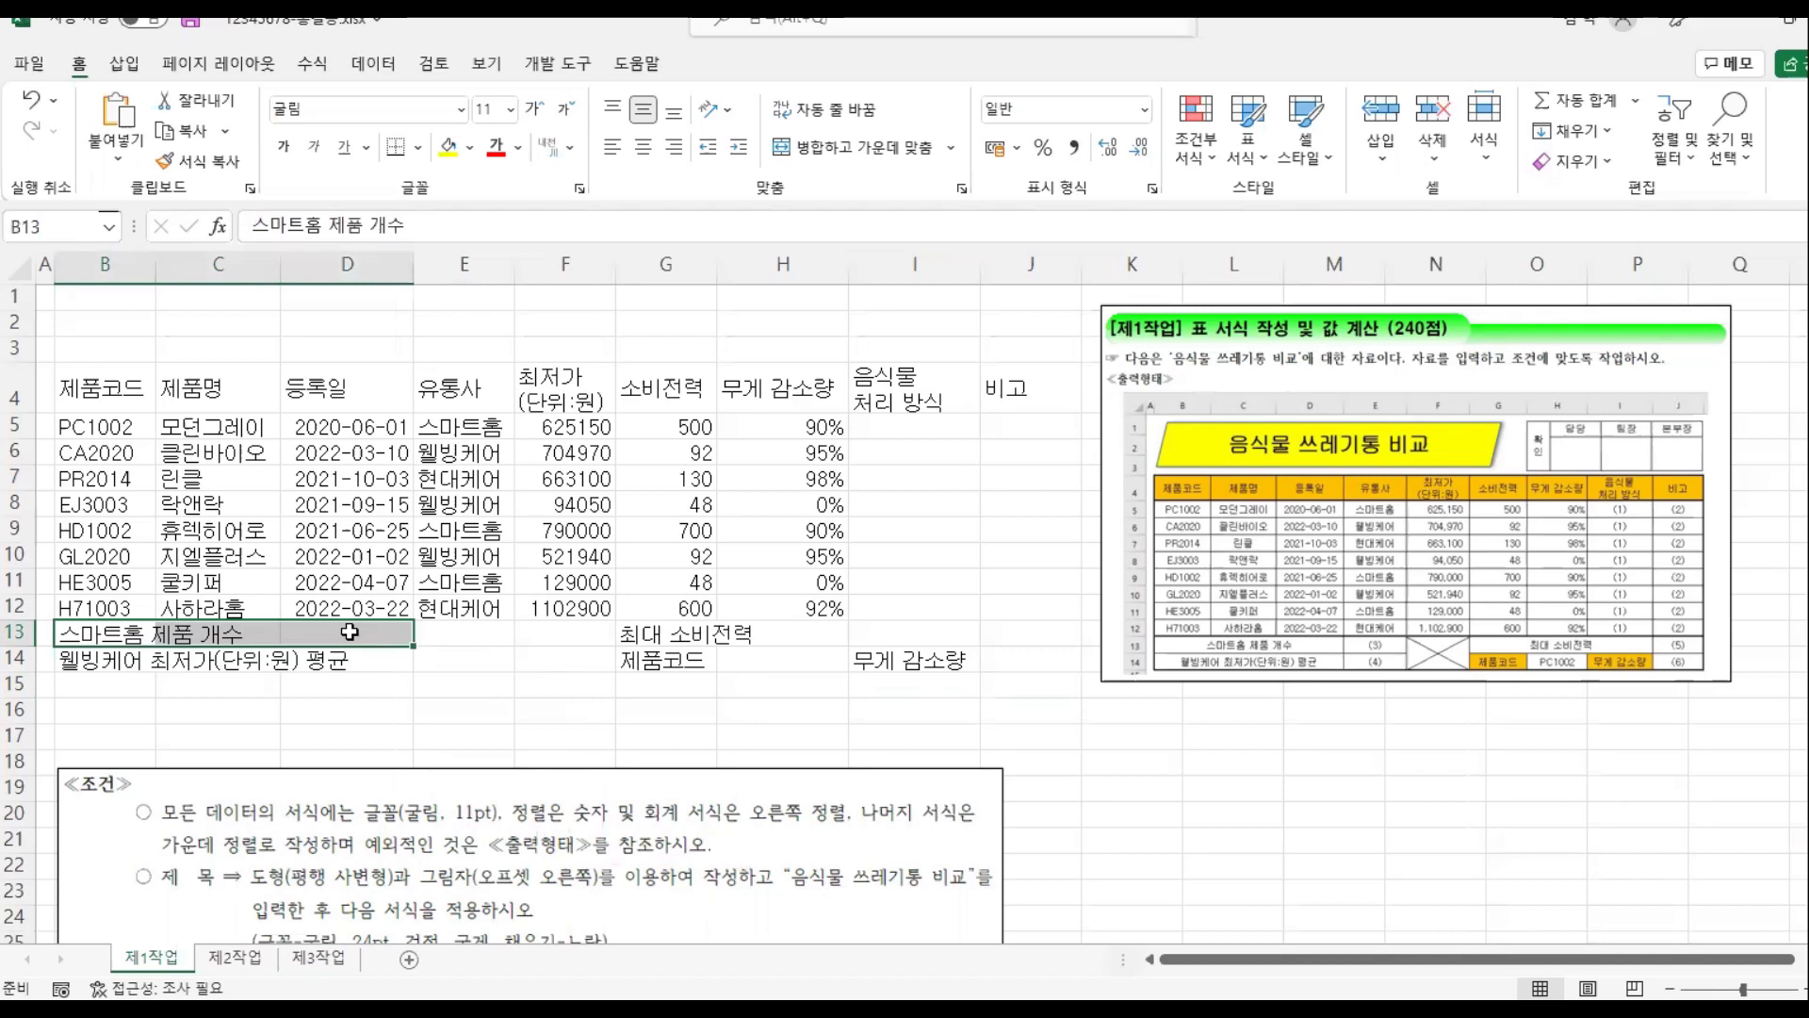
left_click_drag(121, 664, 374, 663)
left_click_drag(373, 662, 357, 656)
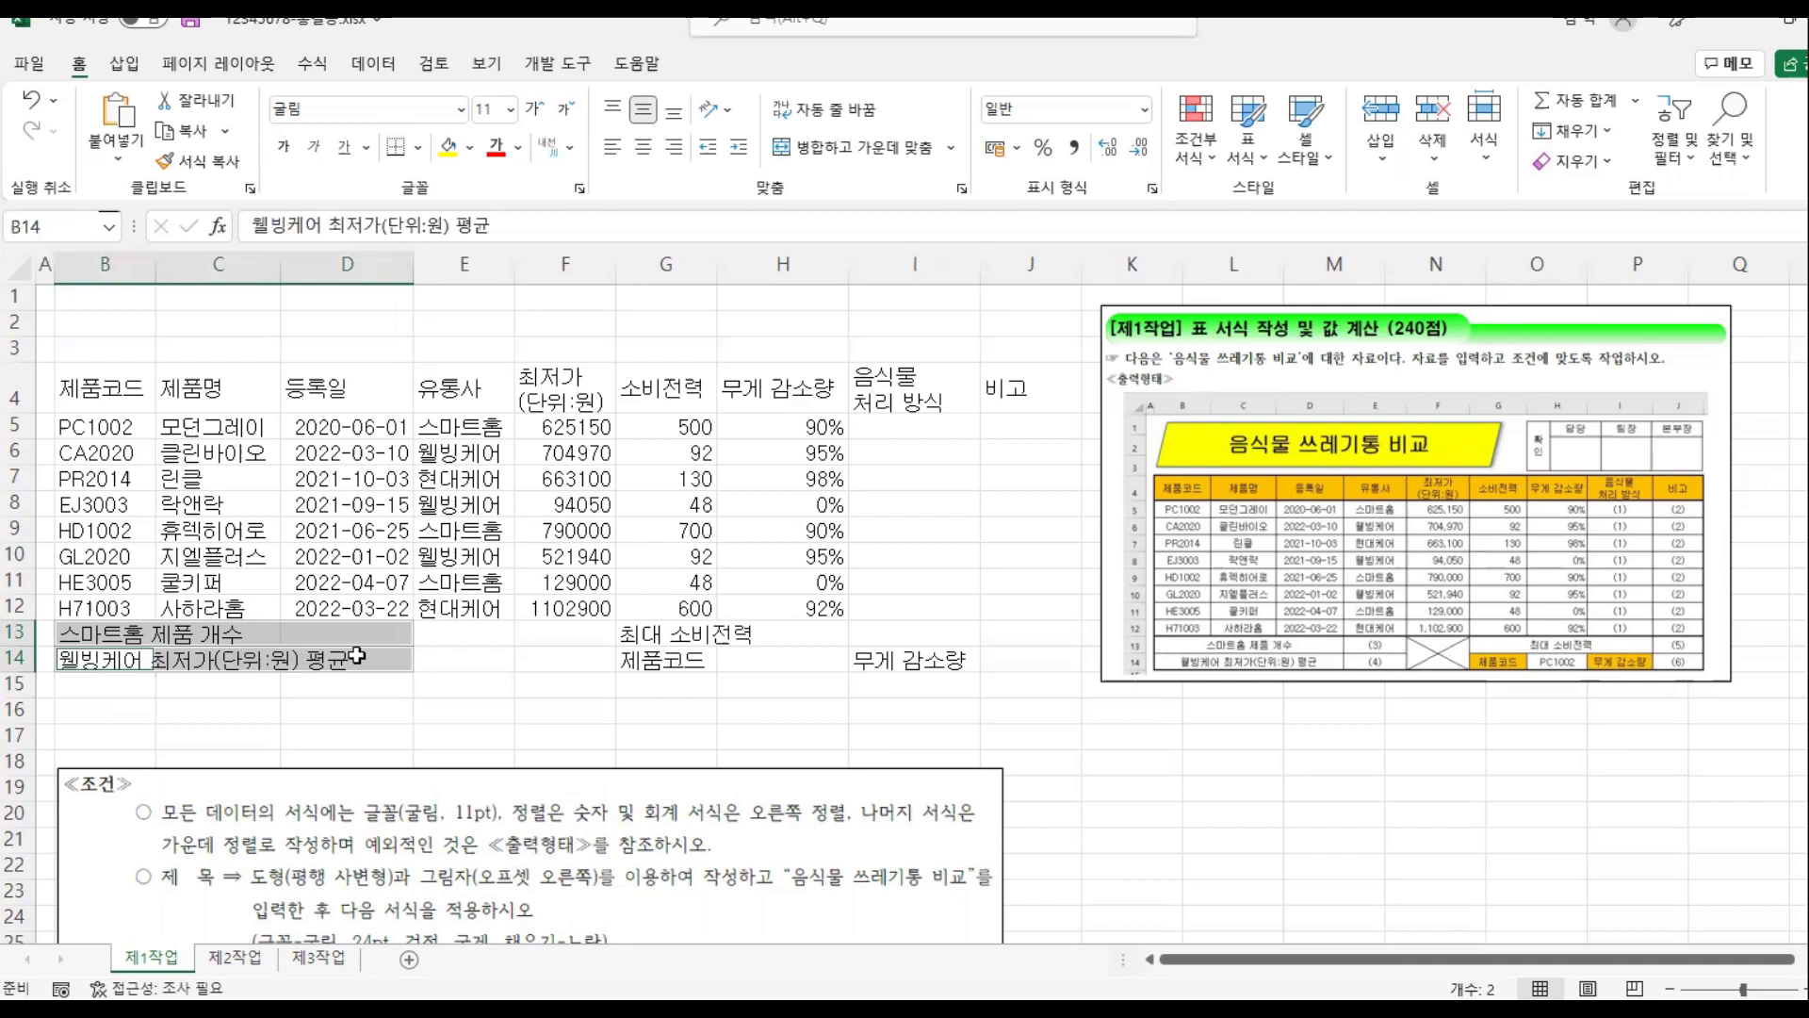
left_click_drag(582, 629, 558, 660)
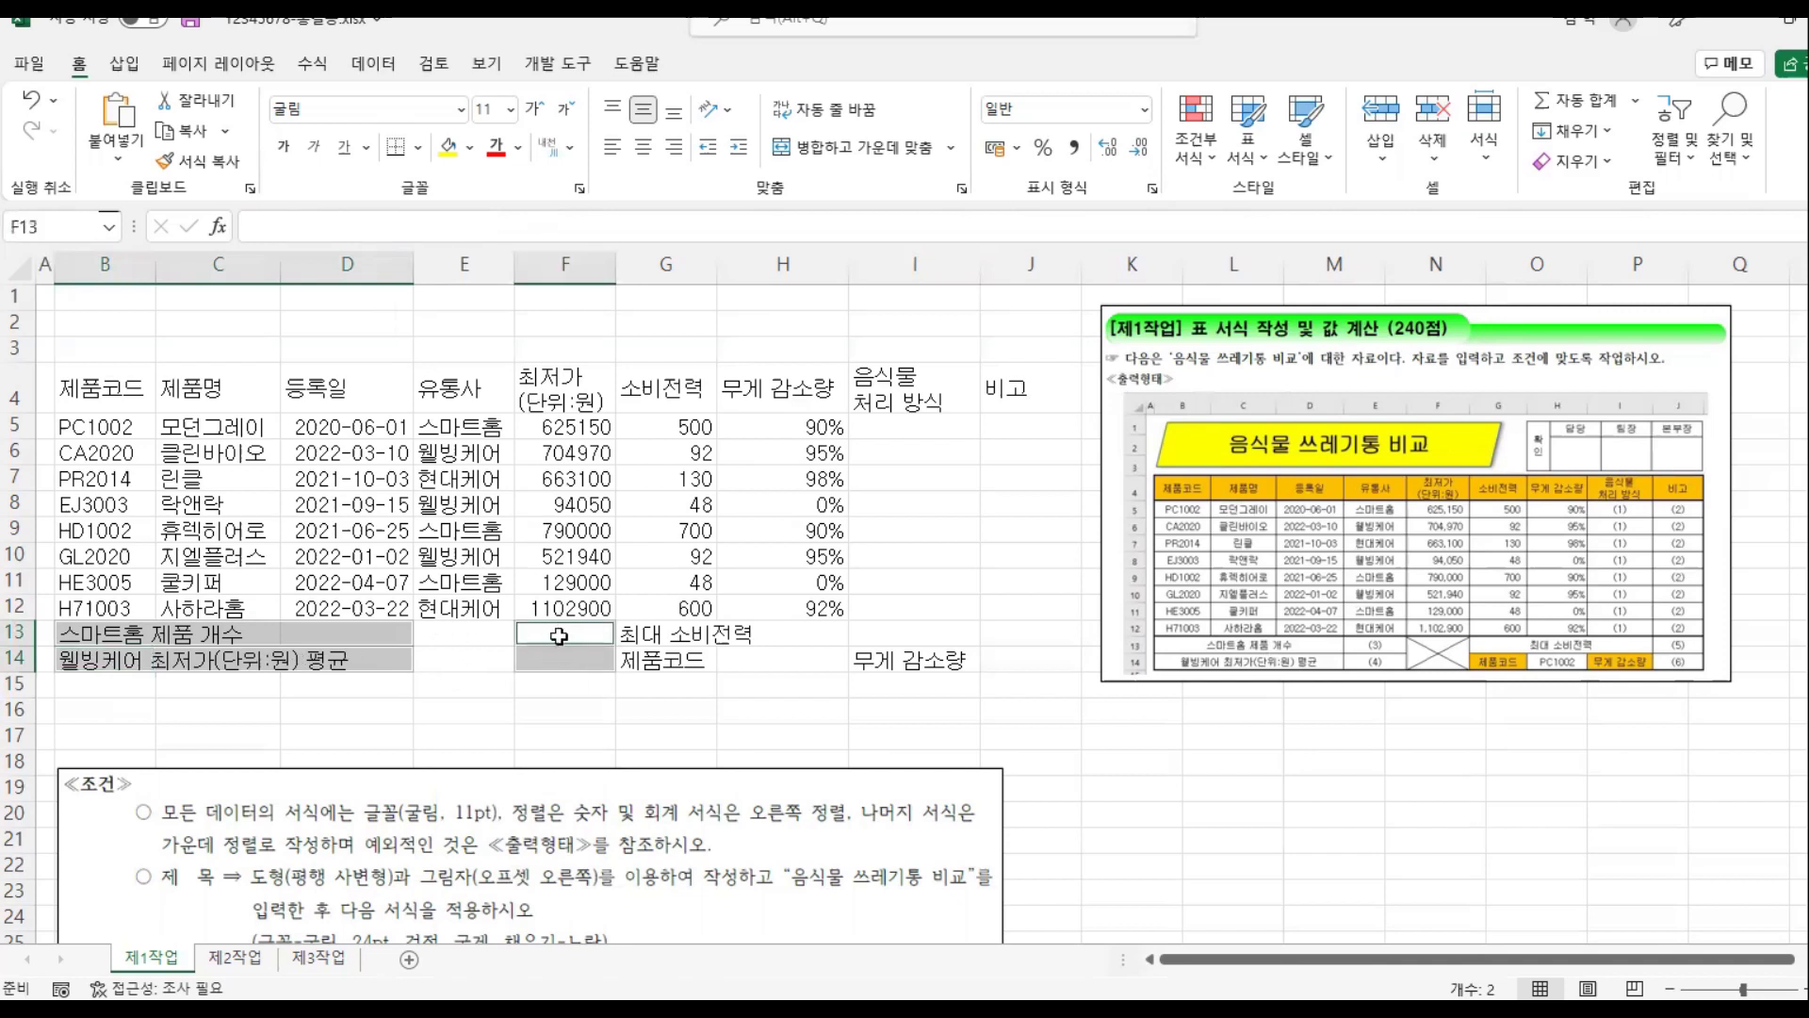
left_click(670, 634, "ctrl")
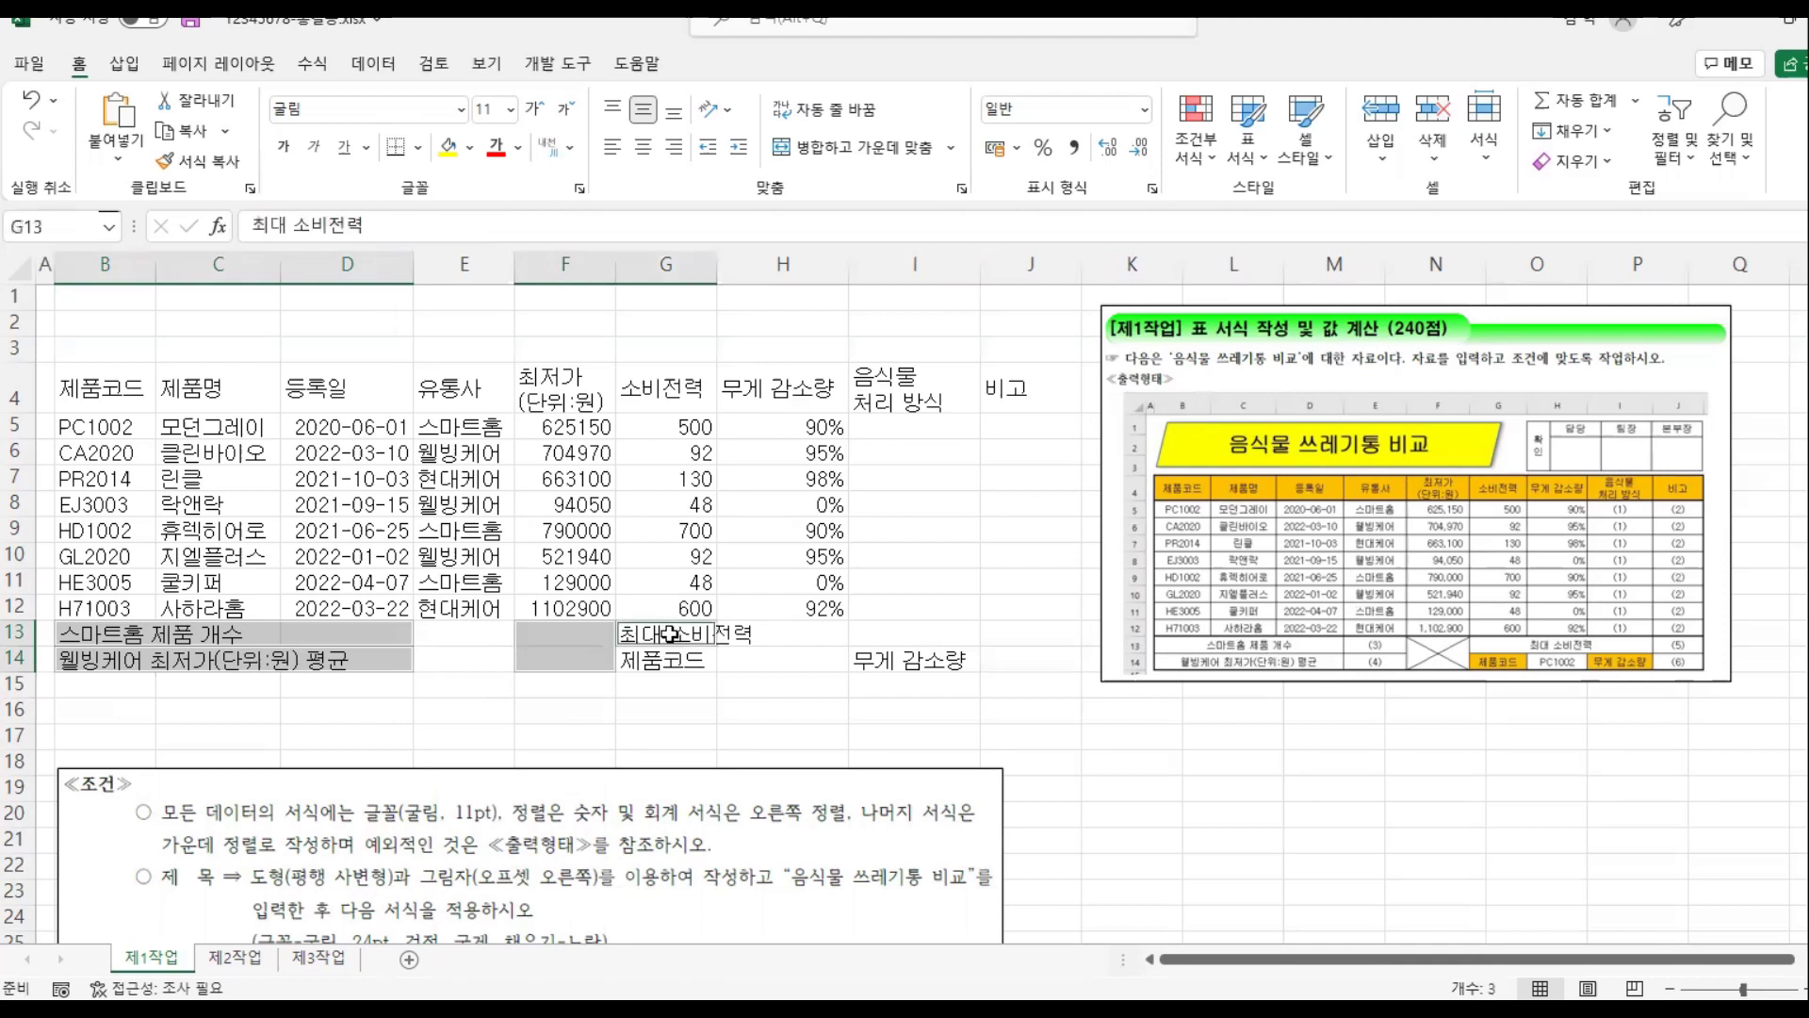
mouse_move(691, 637)
left_mouse_down()
mouse_move(917, 634)
mouse_move(892, 629)
left_mouse_up()
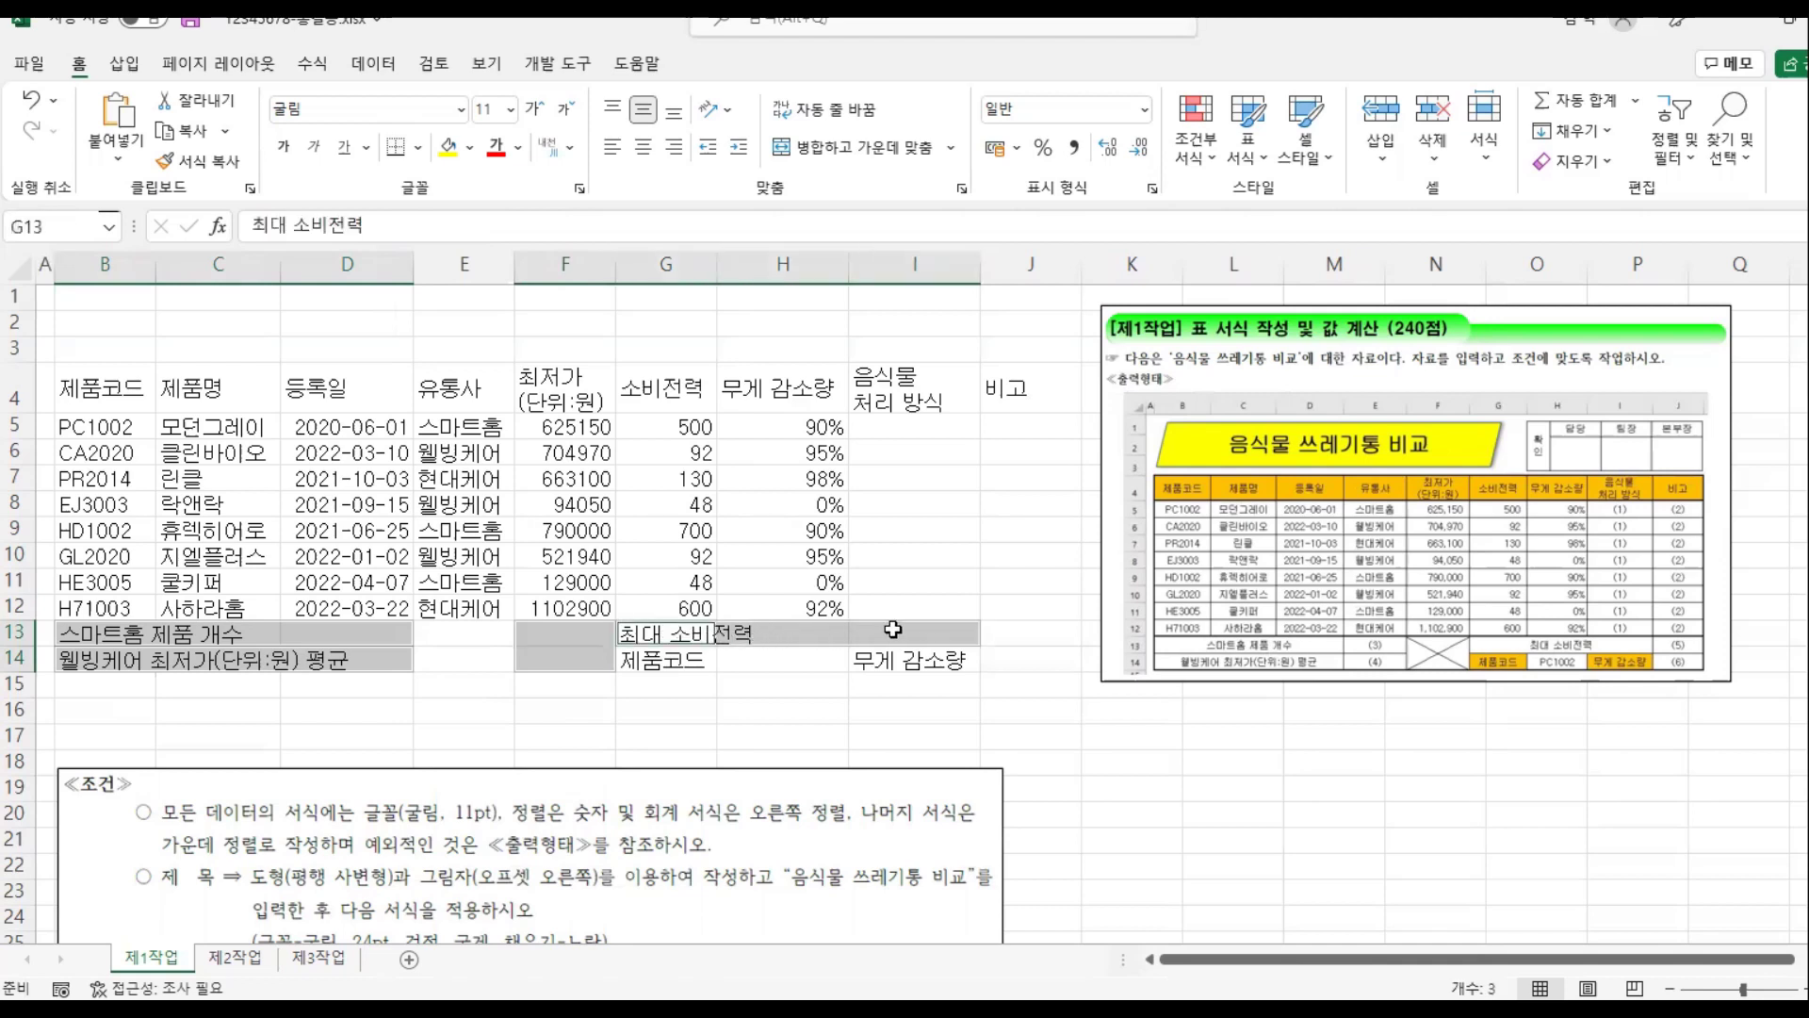
left_click(863, 153)
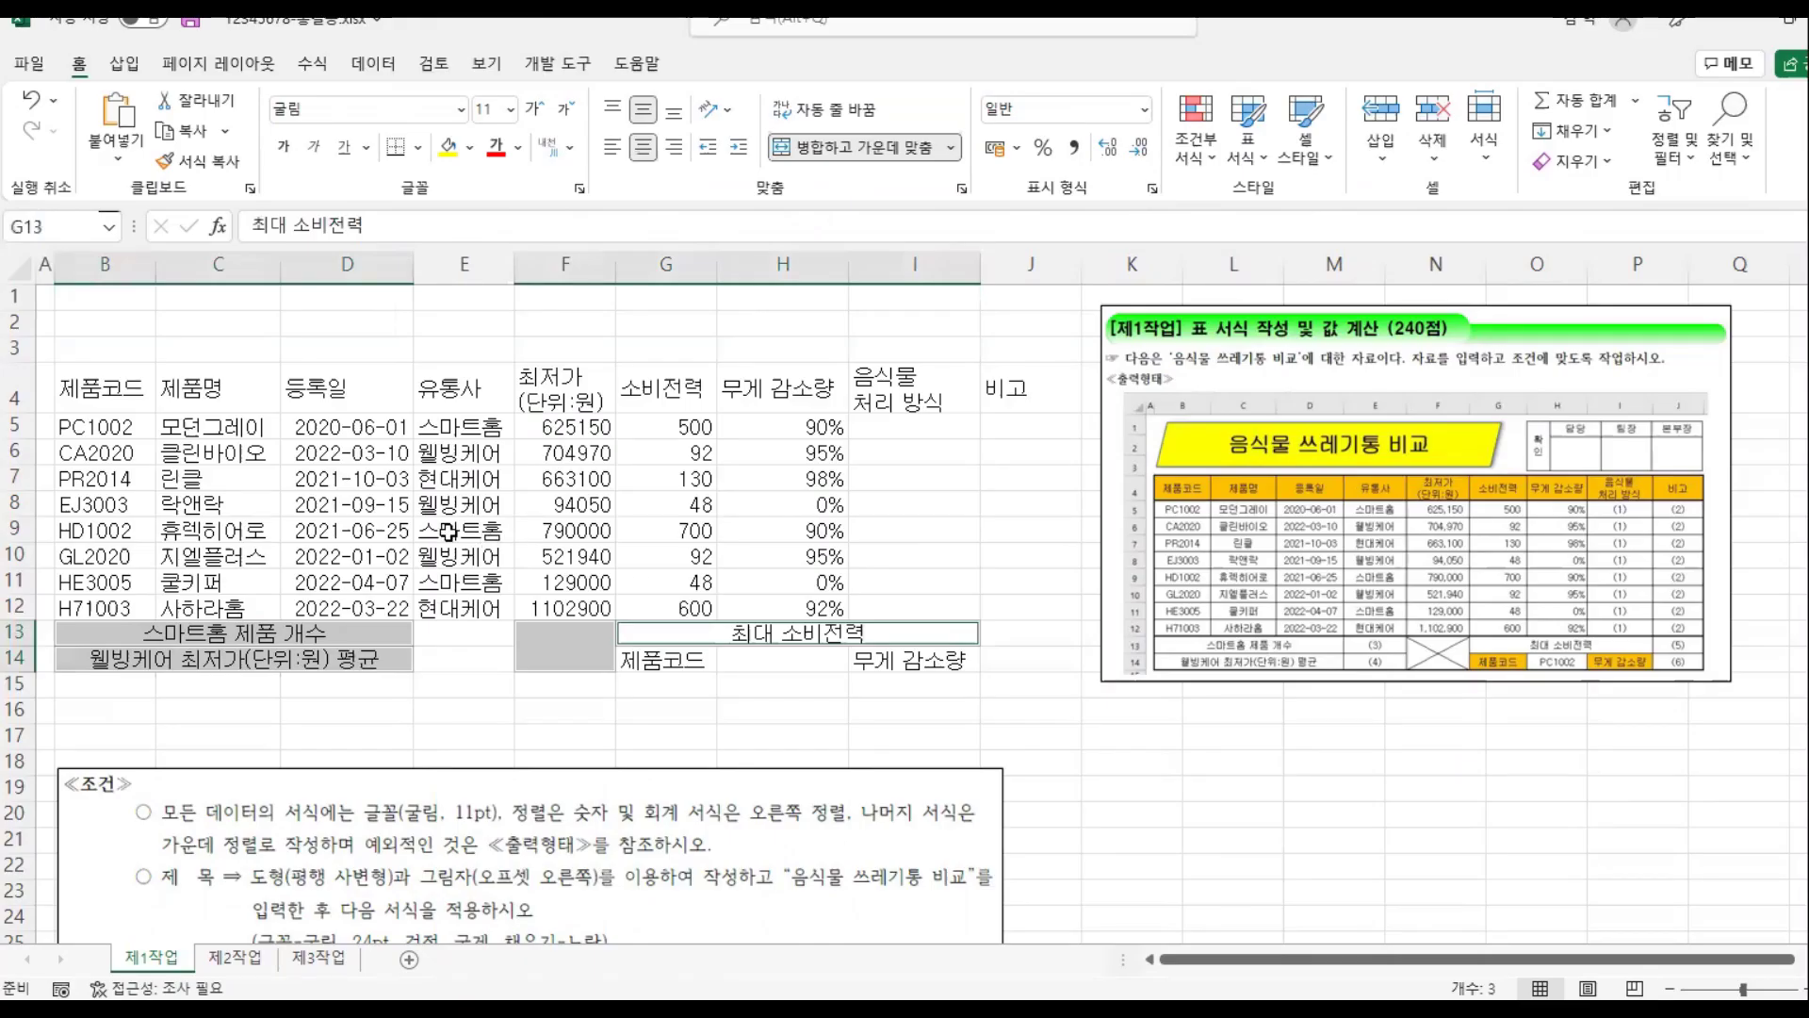
Step: Select the whole comparison table B4:J14
left_click(341, 504)
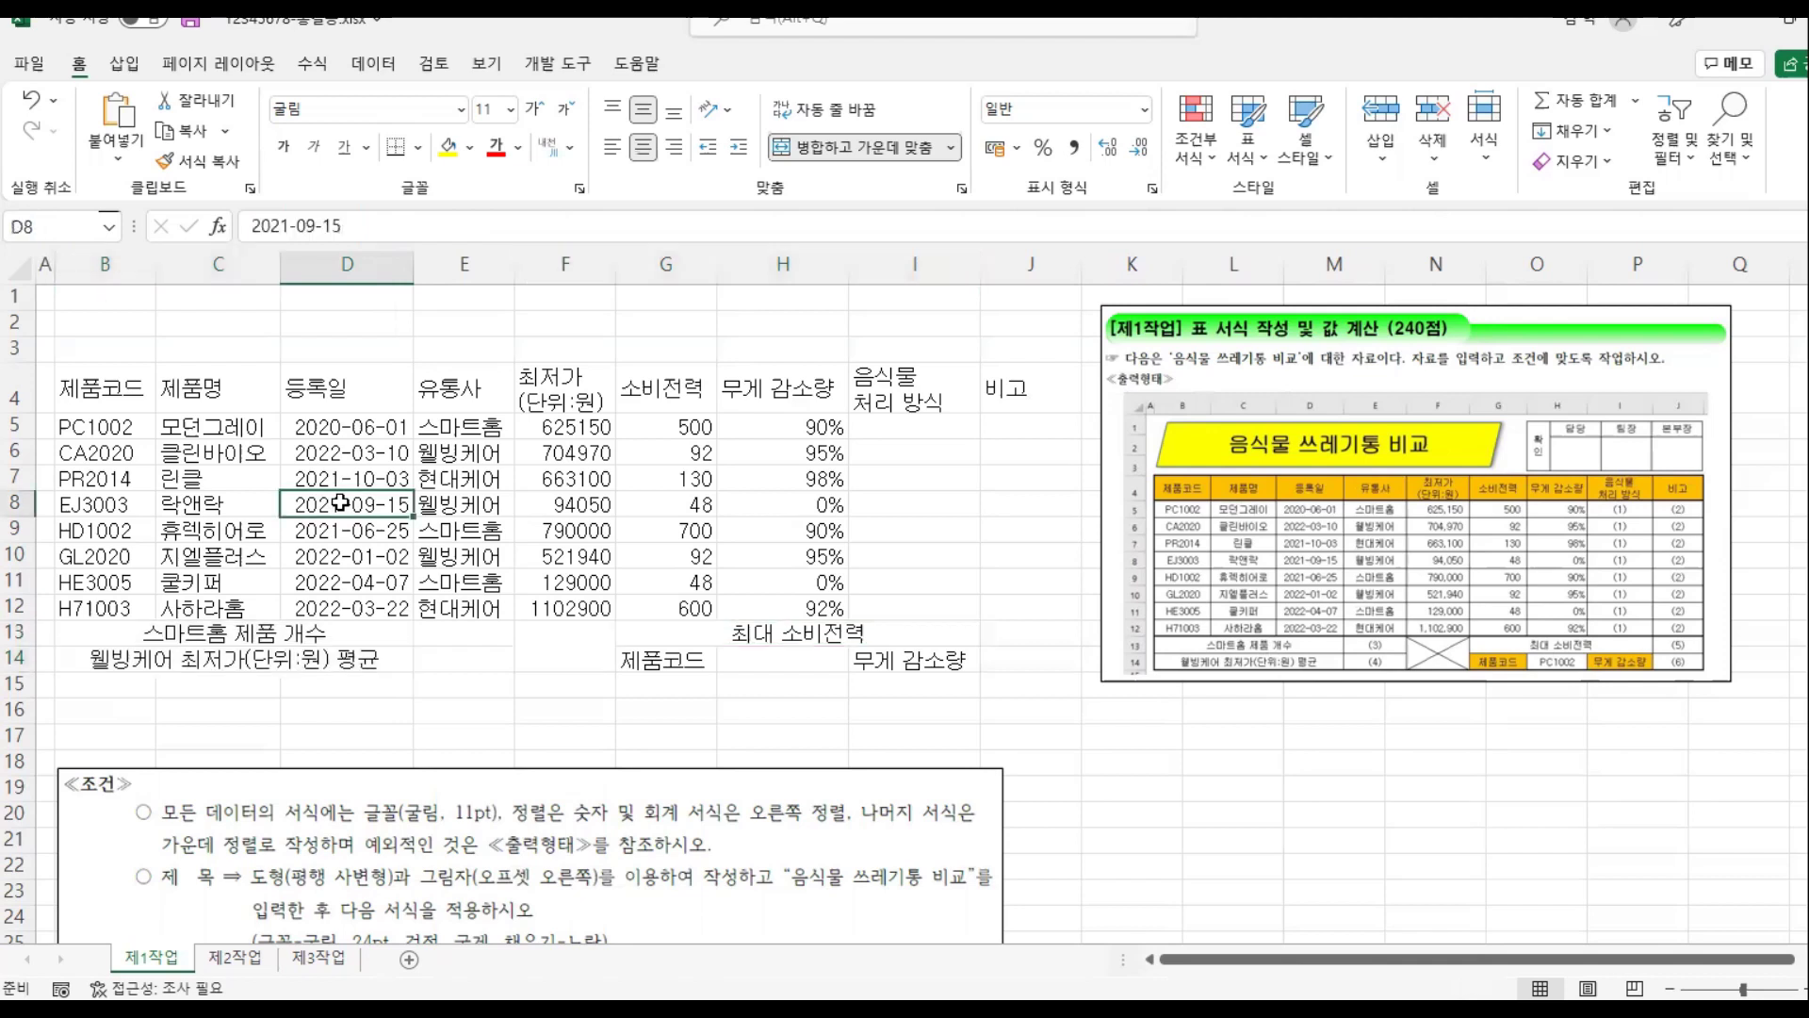
key("ctrl+a")
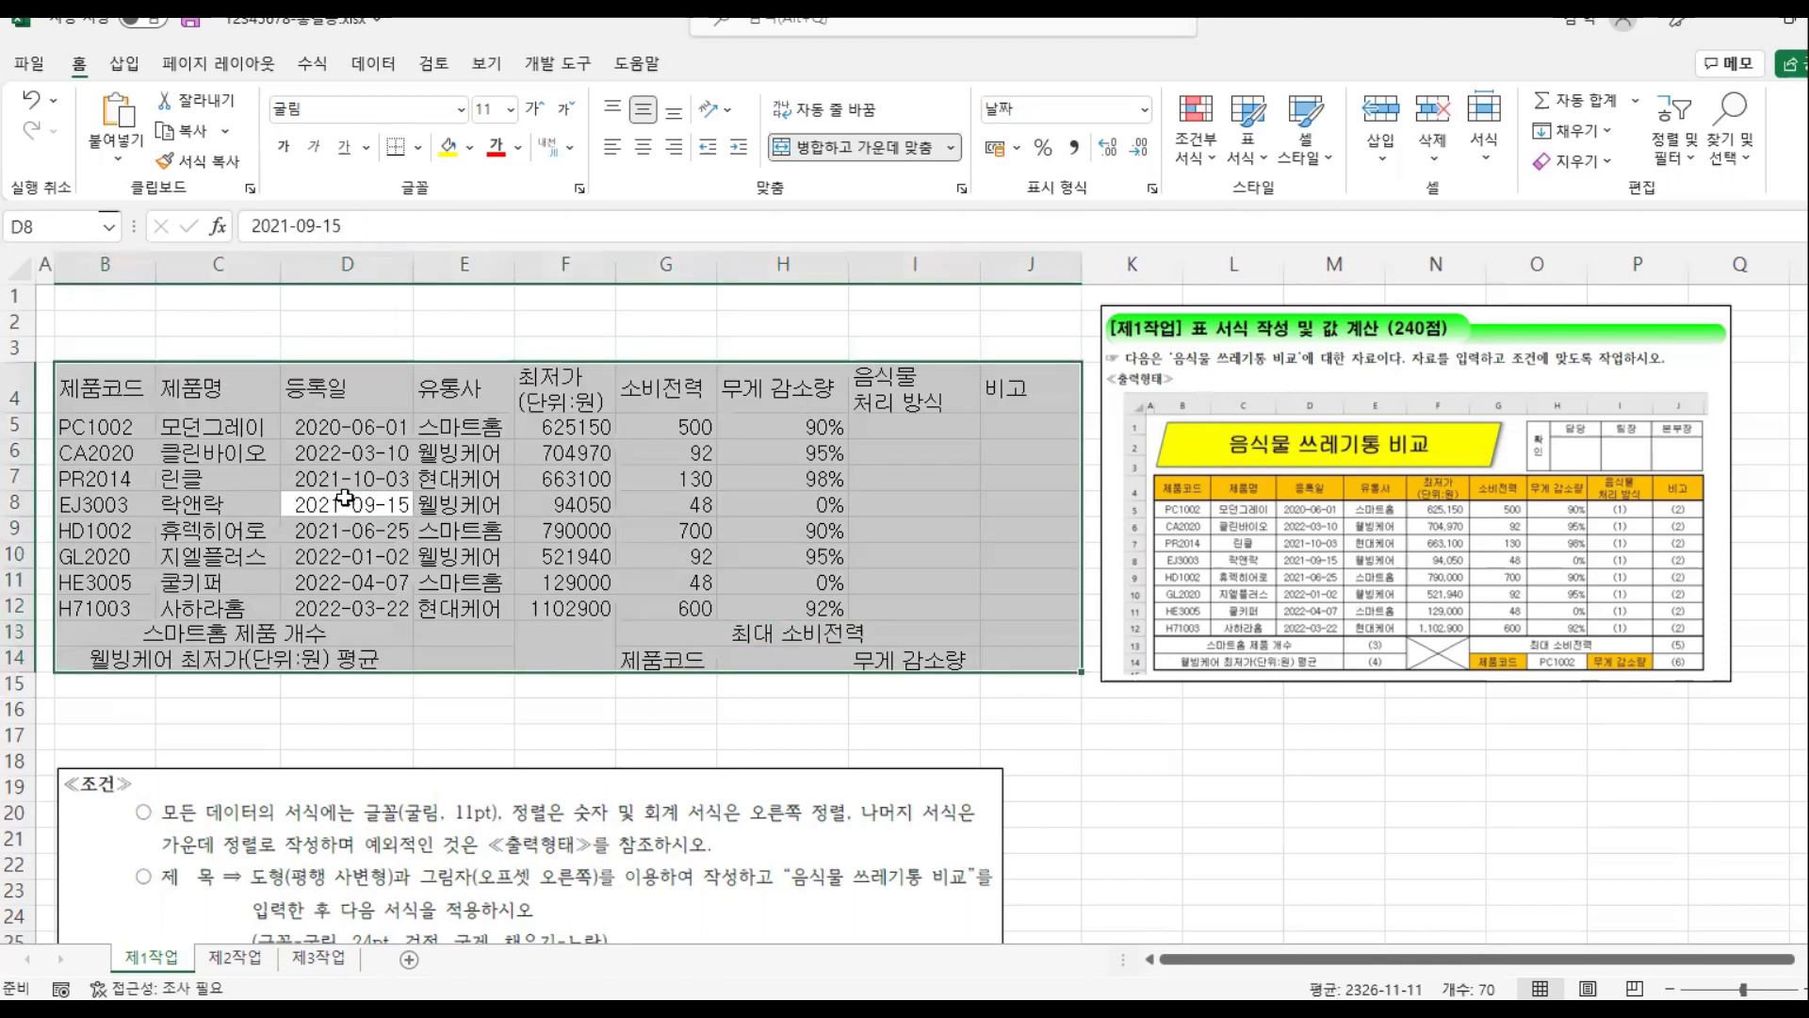
left_click_drag(514, 496, 544, 533)
mouse_move(568, 468)
left_mouse_down()
mouse_move(568, 545)
mouse_move(640, 490)
left_mouse_up()
mouse_move(667, 462)
left_mouse_down()
mouse_move(671, 539)
mouse_move(773, 492)
left_mouse_up()
left_click_drag(742, 460, 746, 537)
mouse_move(790, 561)
left_mouse_down()
mouse_move(836, 460)
mouse_move(865, 558)
left_mouse_up()
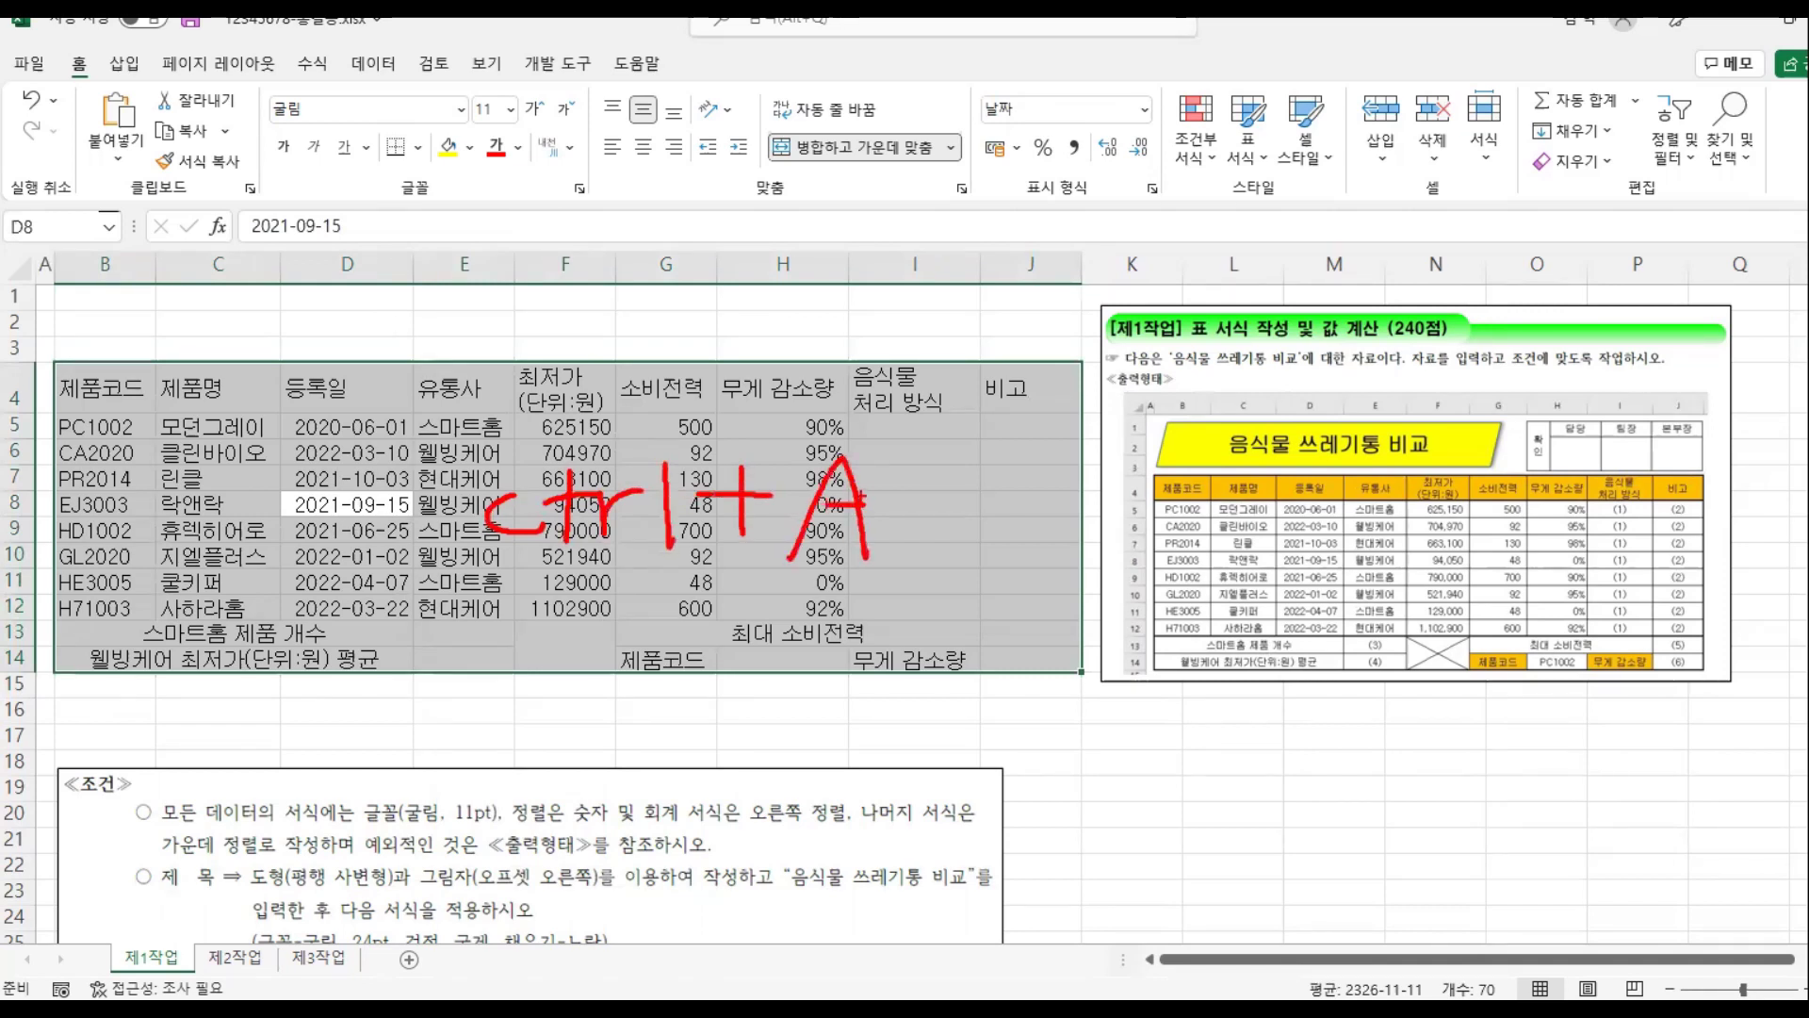
key("Escape")
left_click(418, 147)
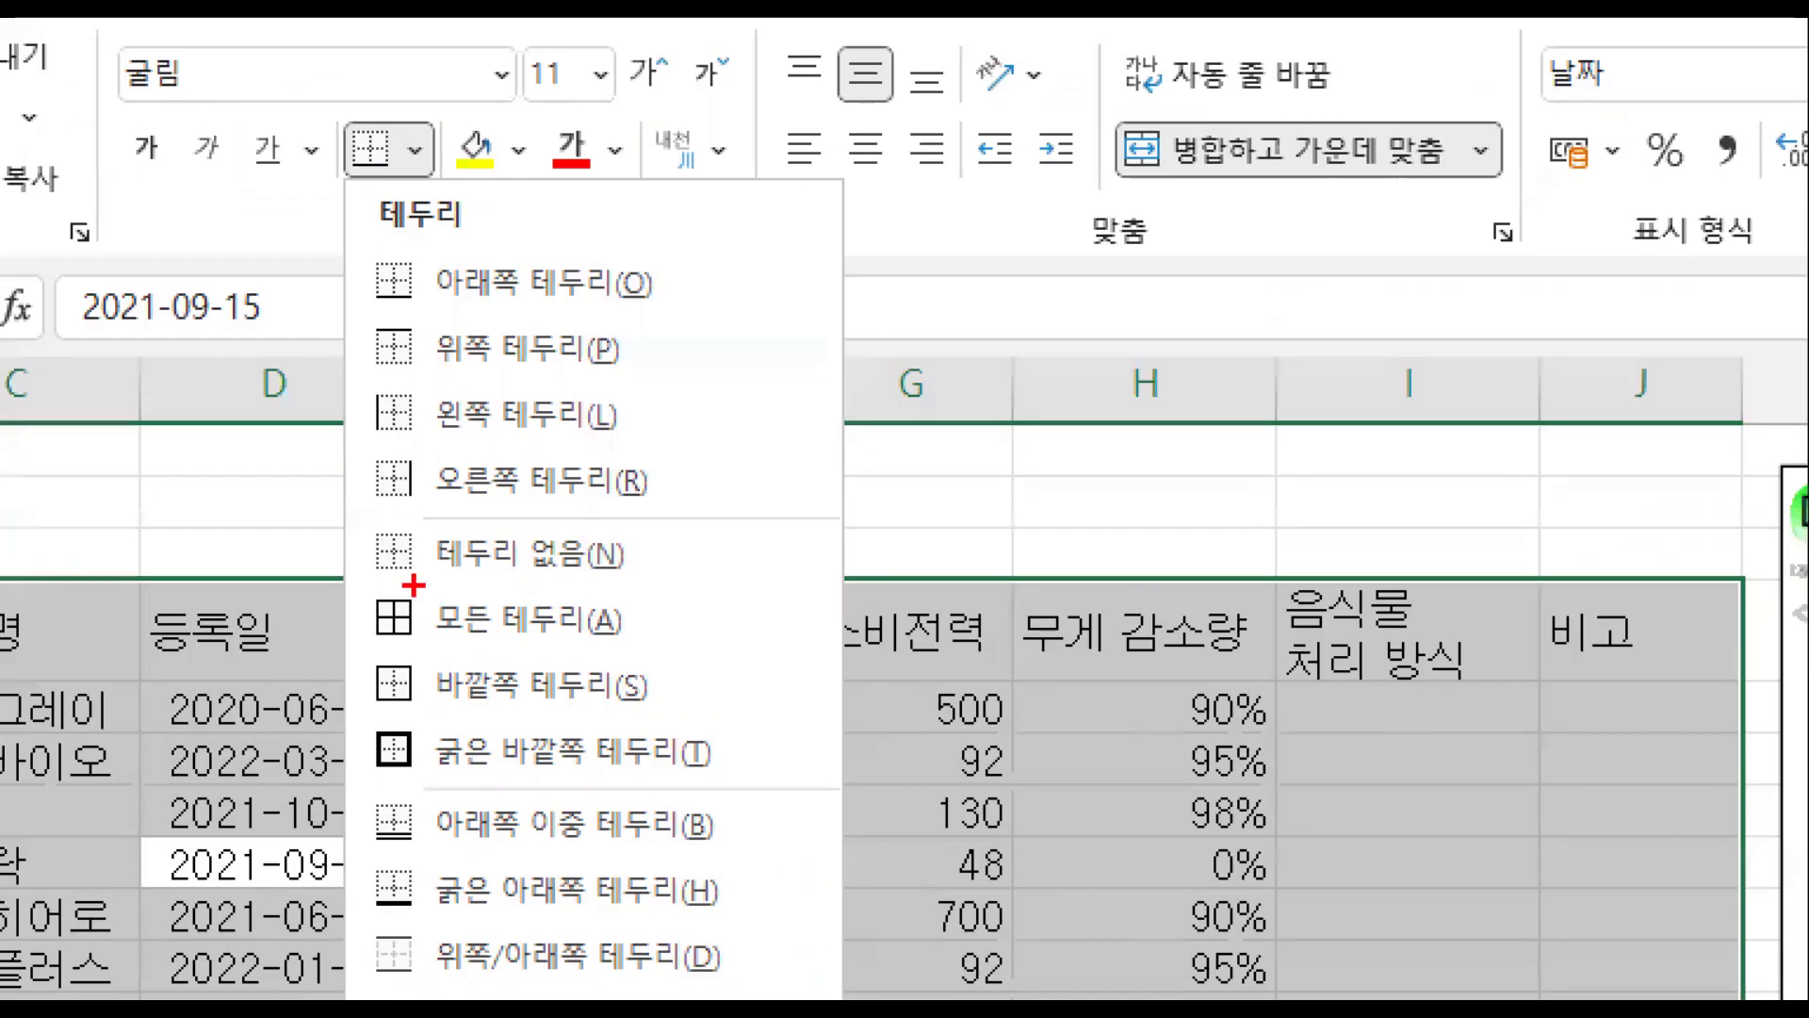
left_click_drag(382, 389, 534, 424)
left_click_drag(629, 650, 653, 647)
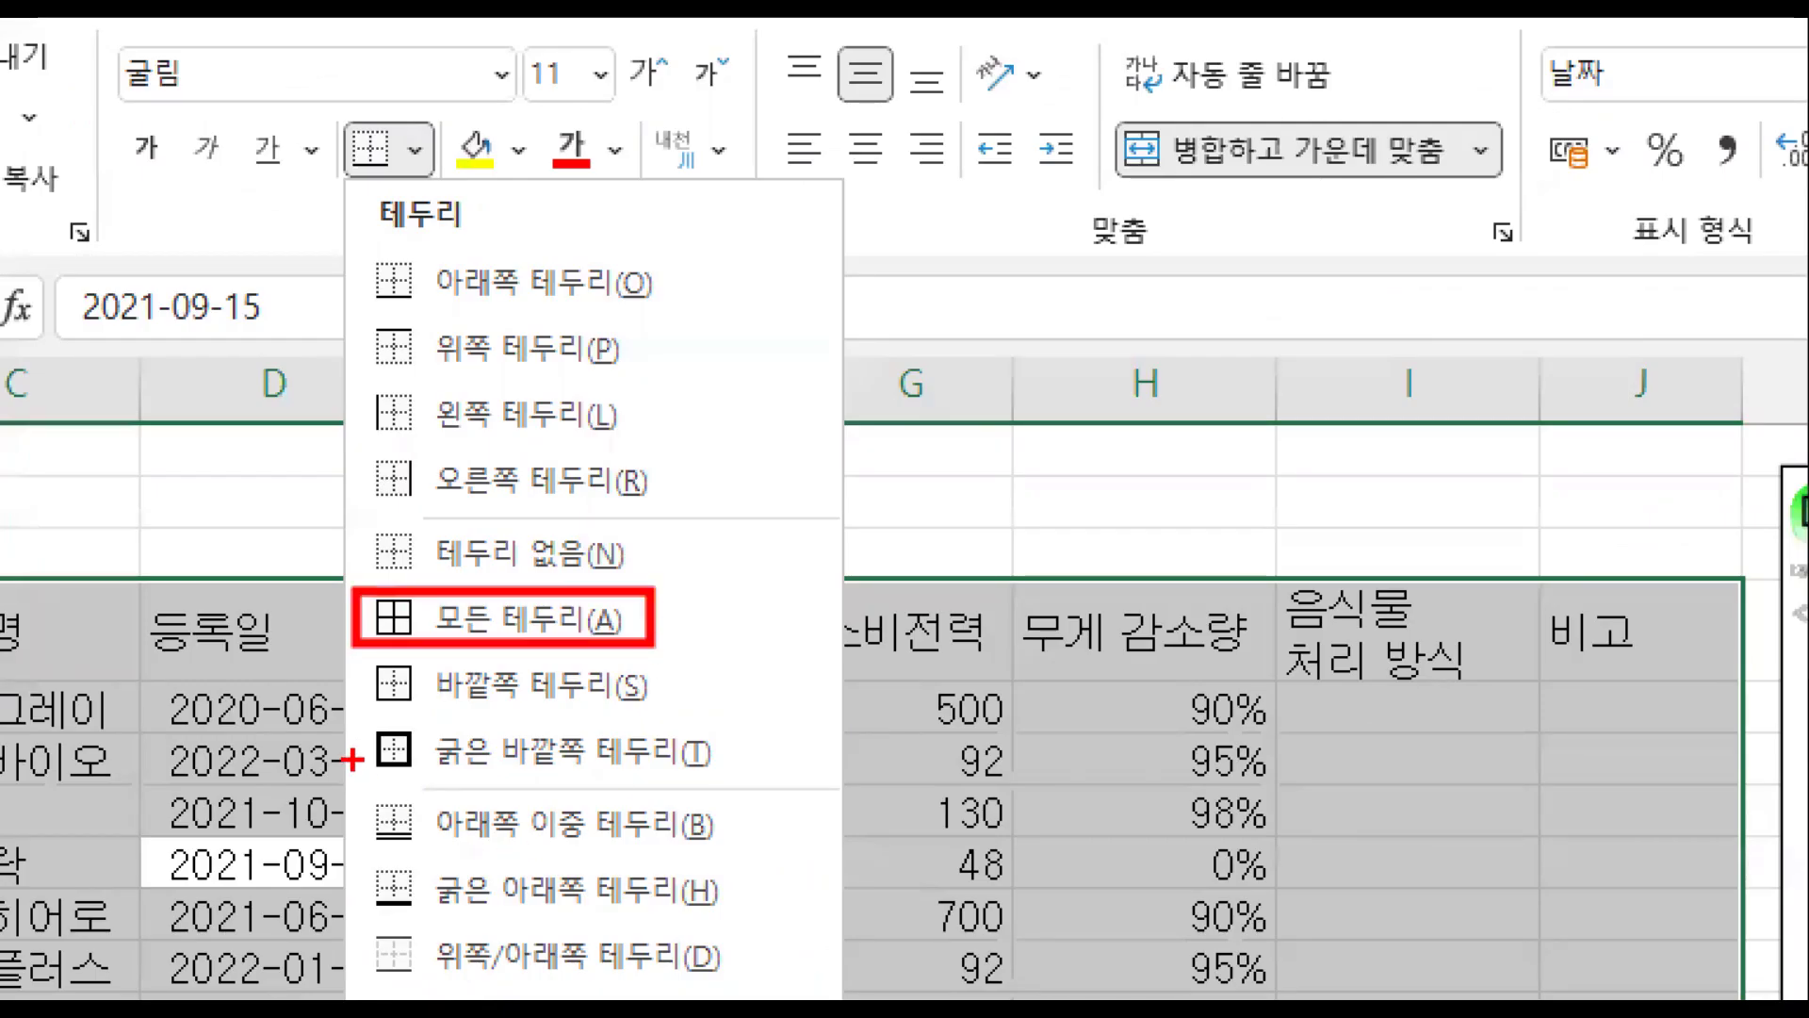
left_click_drag(352, 716, 736, 779)
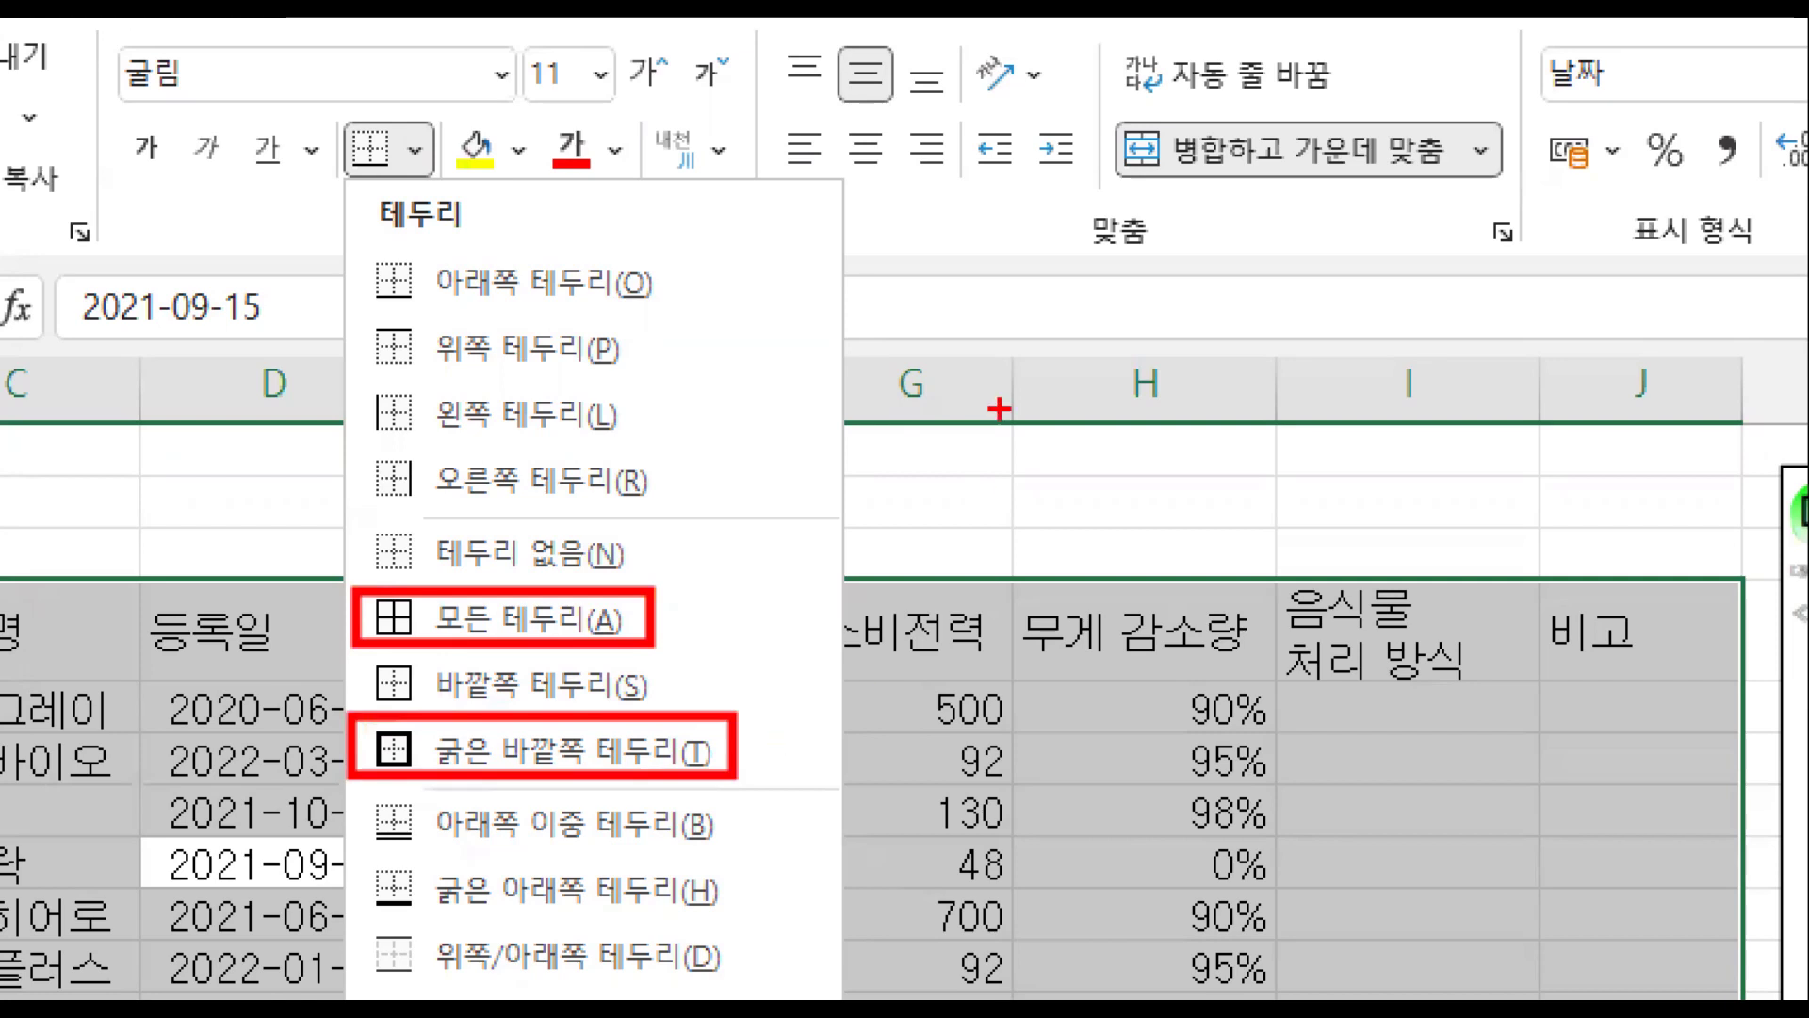
left_click_drag(841, 114, 942, 203)
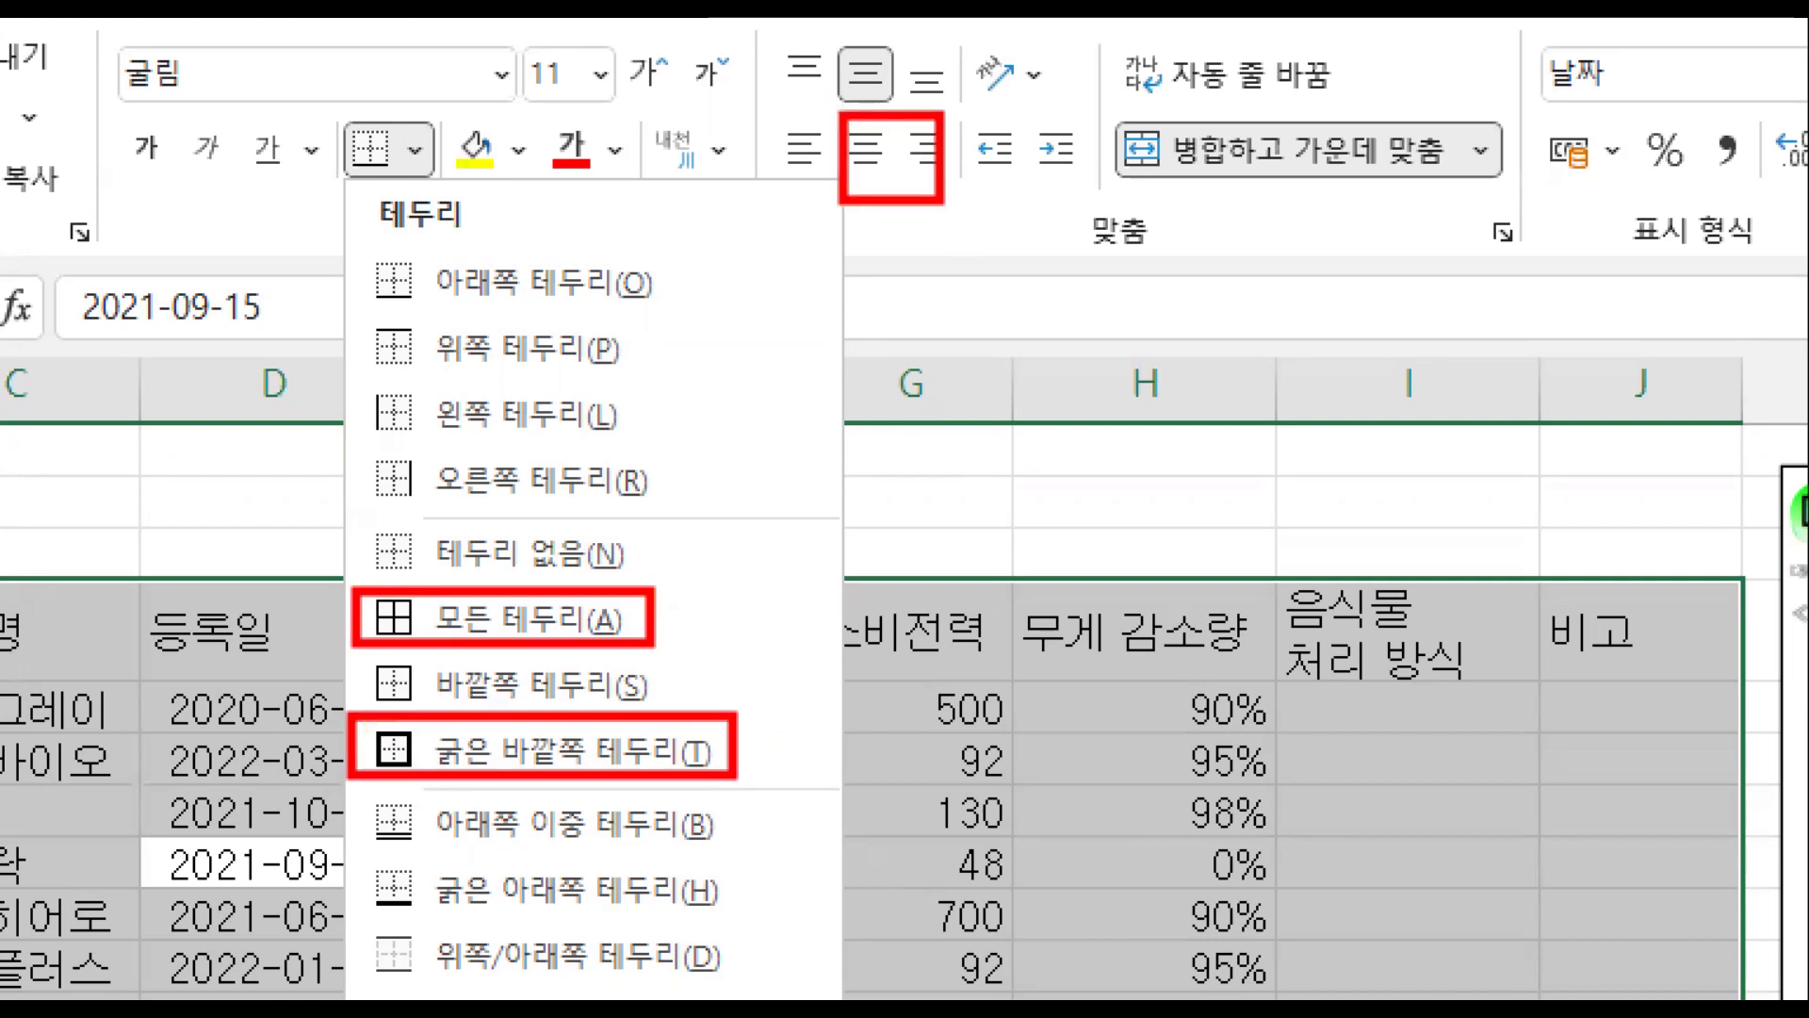
mouse_move(671, 592)
left_mouse_down()
mouse_move(683, 641)
mouse_move(702, 643)
left_mouse_up()
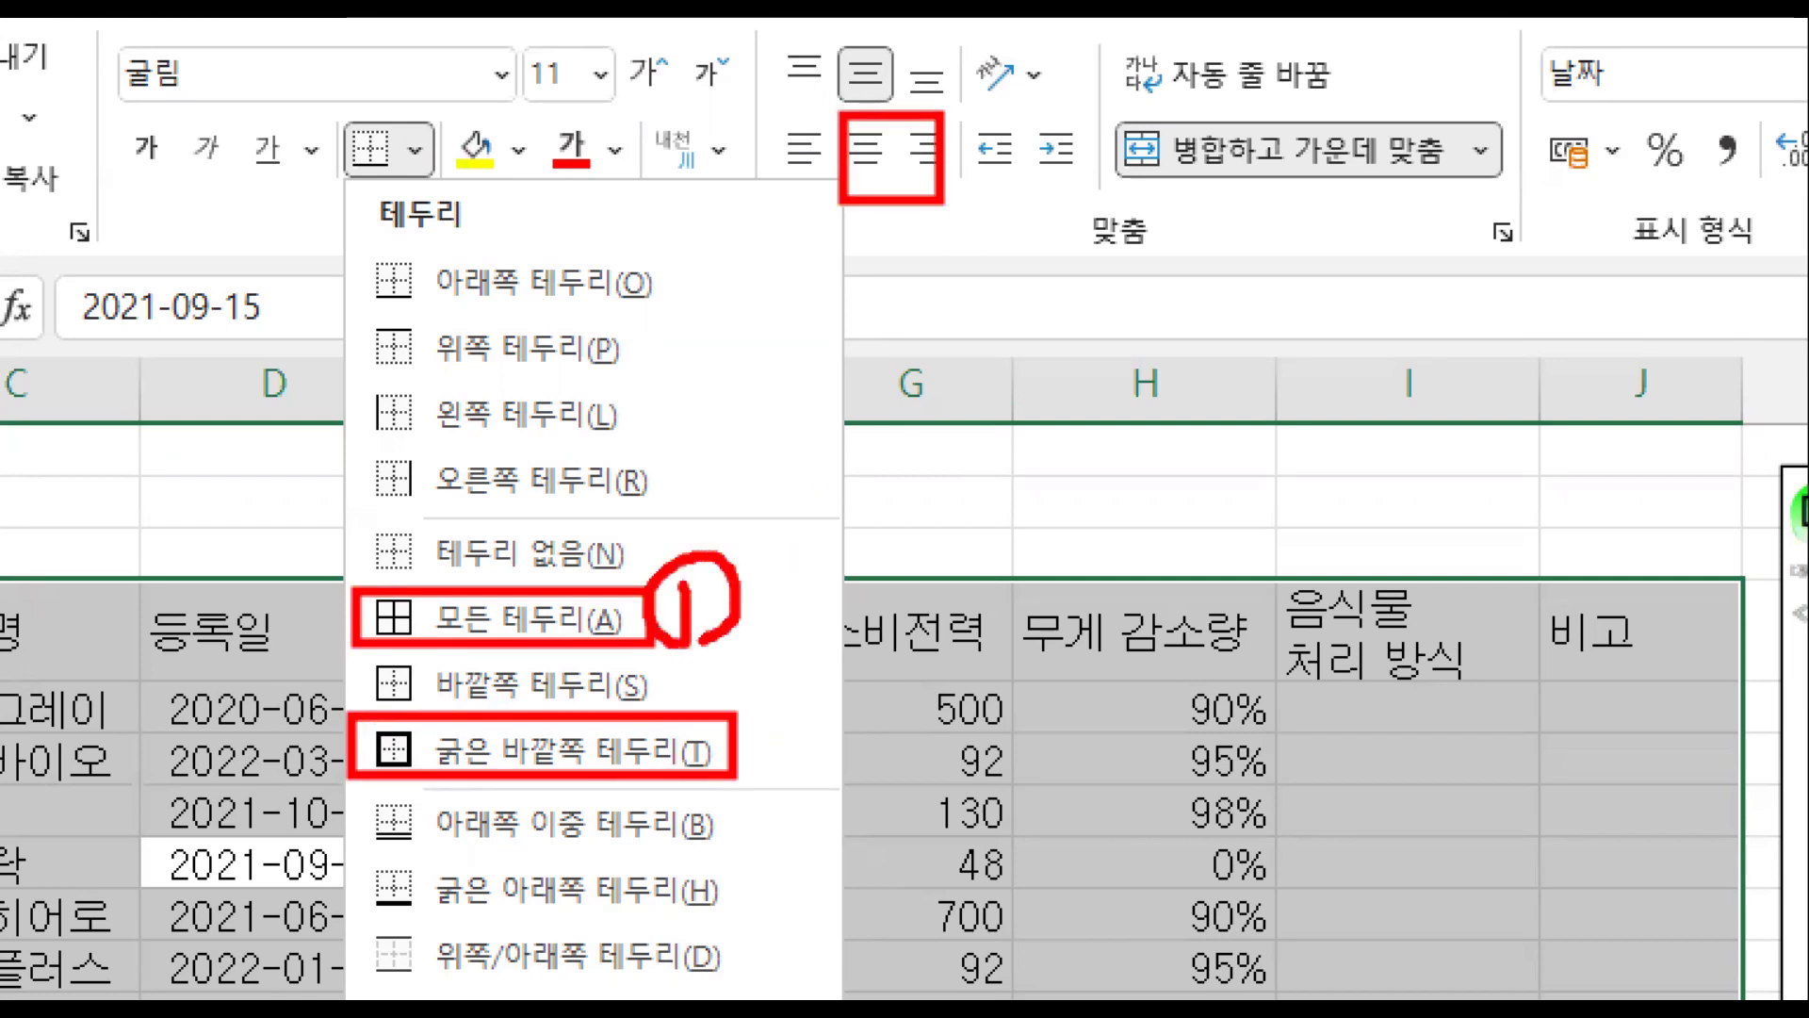
mouse_move(749, 699)
left_mouse_down()
mouse_move(812, 772)
mouse_move(825, 740)
mouse_move(788, 788)
left_mouse_up()
left_click_drag(858, 234, 865, 304)
left_click_drag(902, 312, 901, 322)
mouse_move(900, 205)
left_mouse_down()
mouse_move(952, 340)
mouse_move(858, 353)
left_mouse_up()
key("Escape")
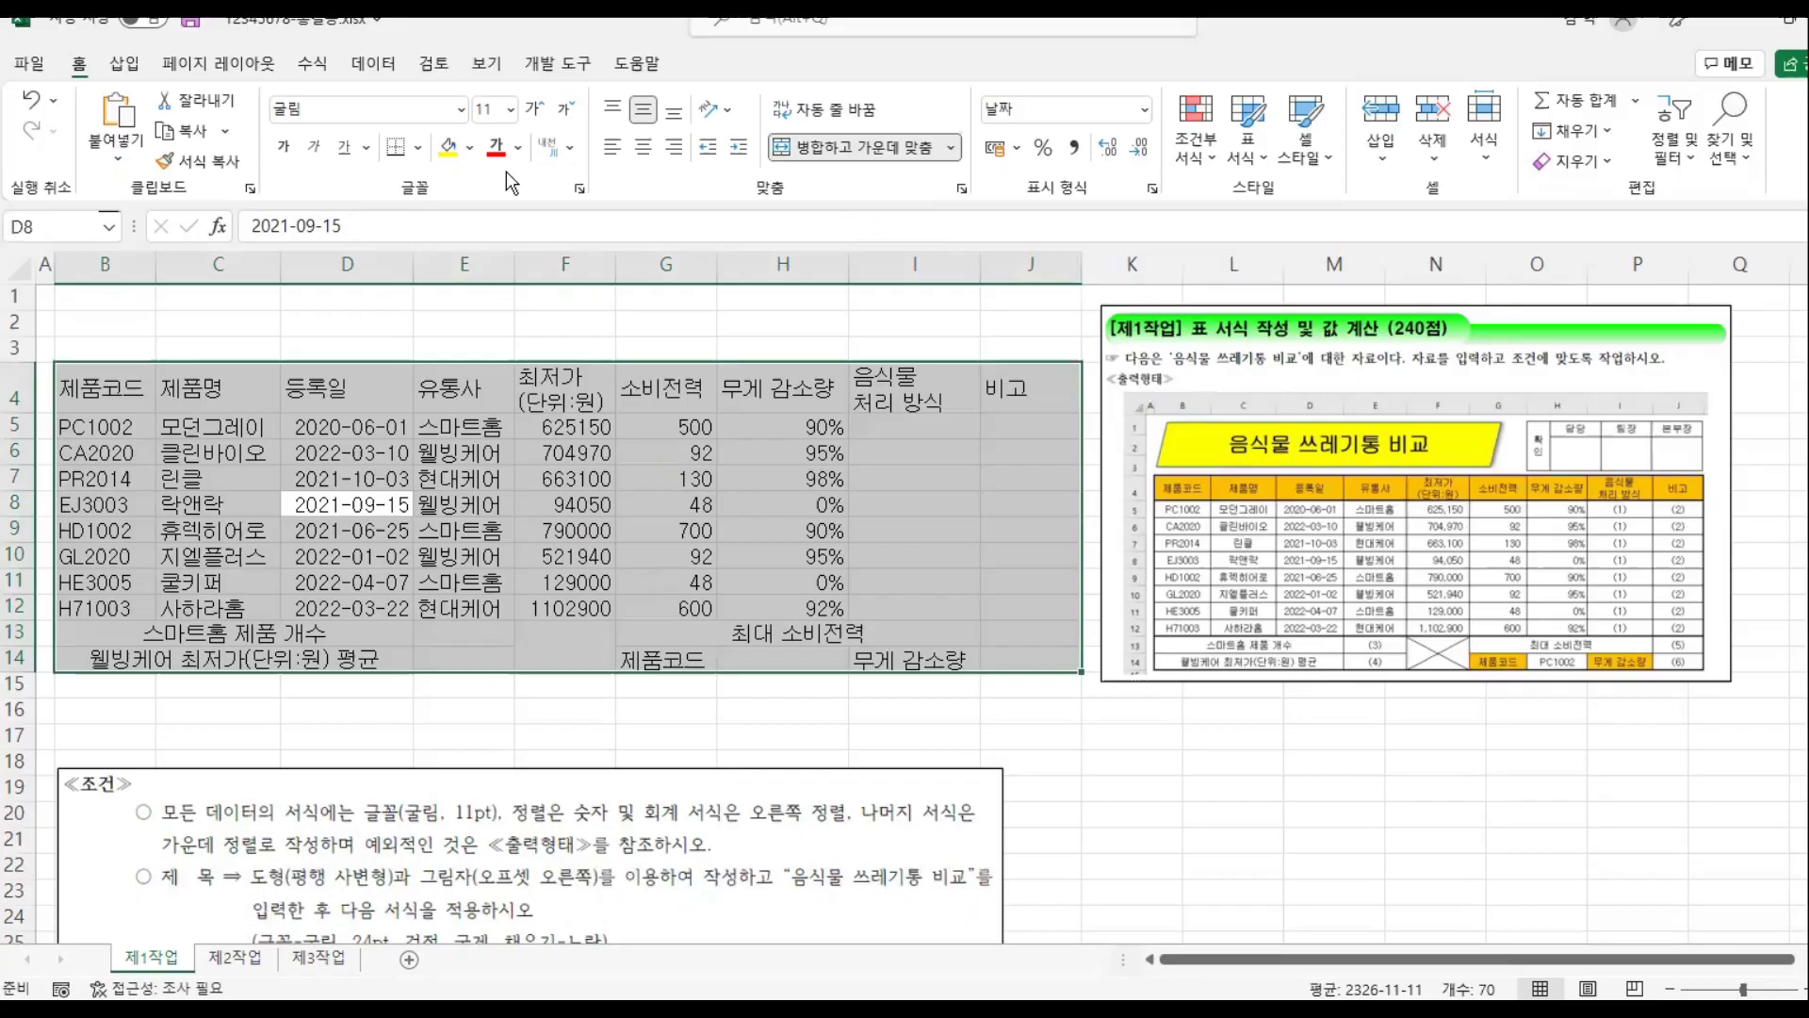
Step: Apply all borders plus a thick outside border to the selected table B4:J14 and center its contents horizontally
left_click(422, 155)
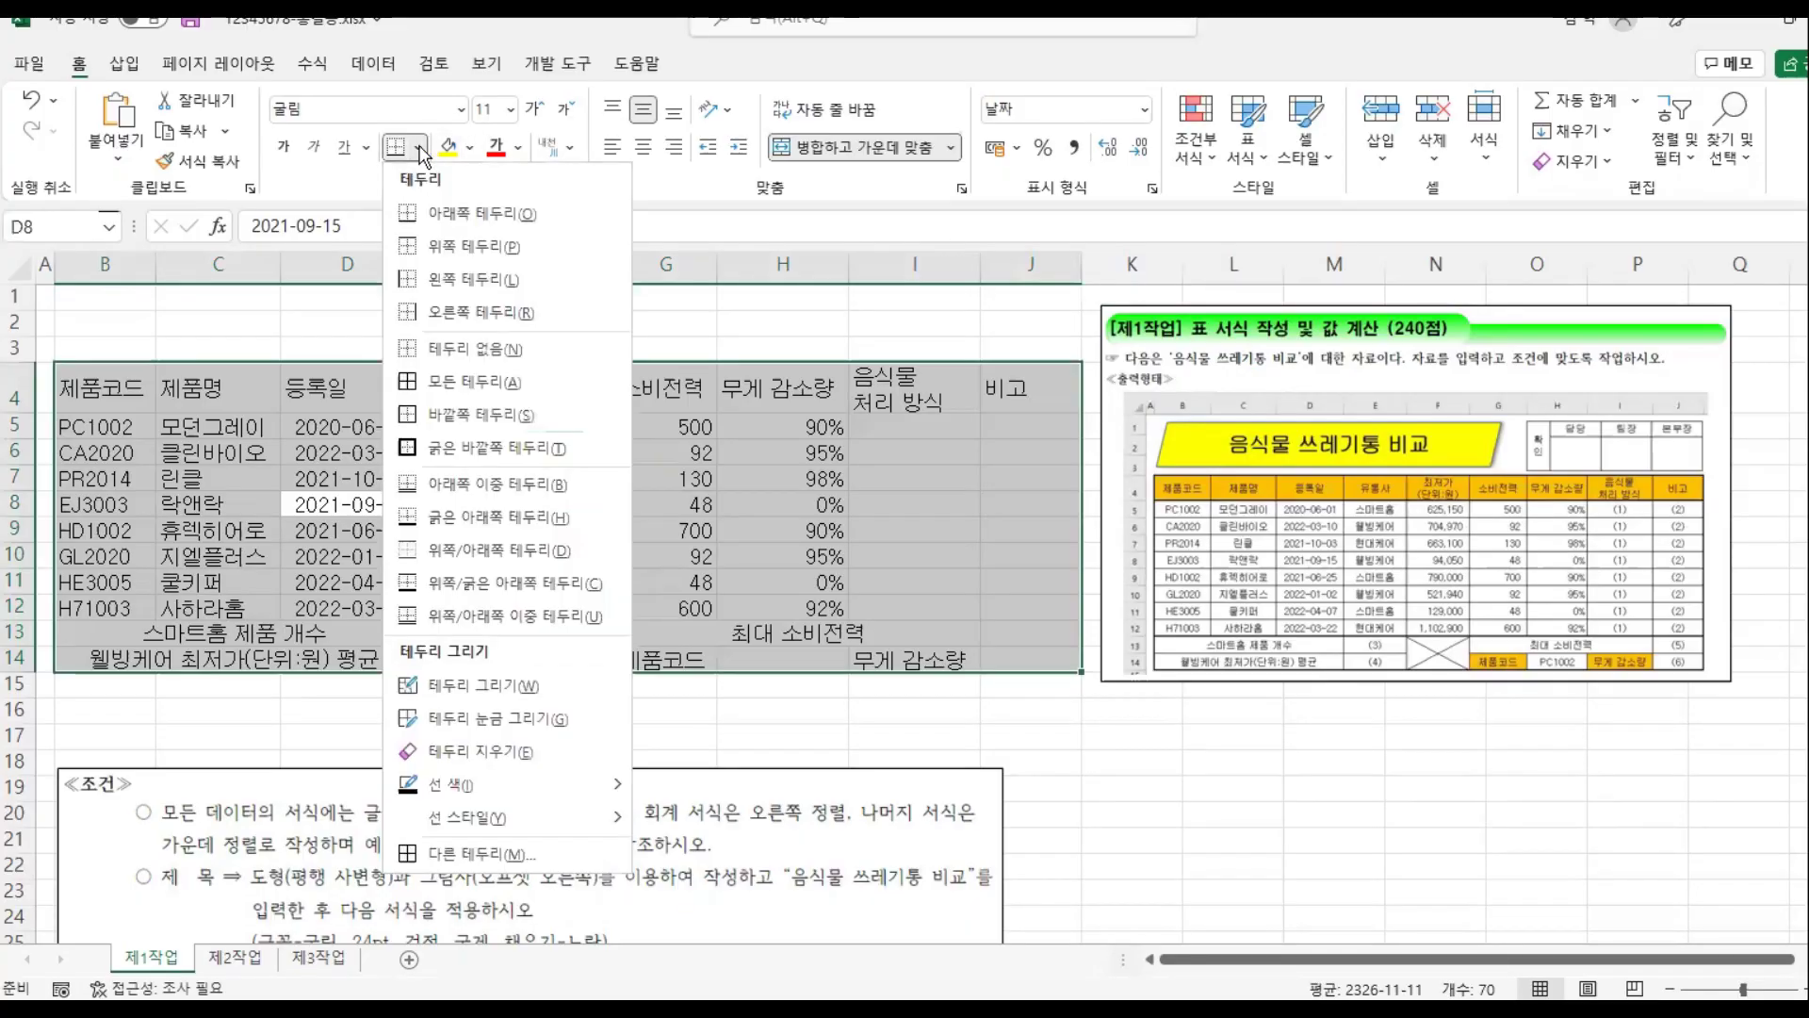
left_click(435, 385)
left_click(418, 147)
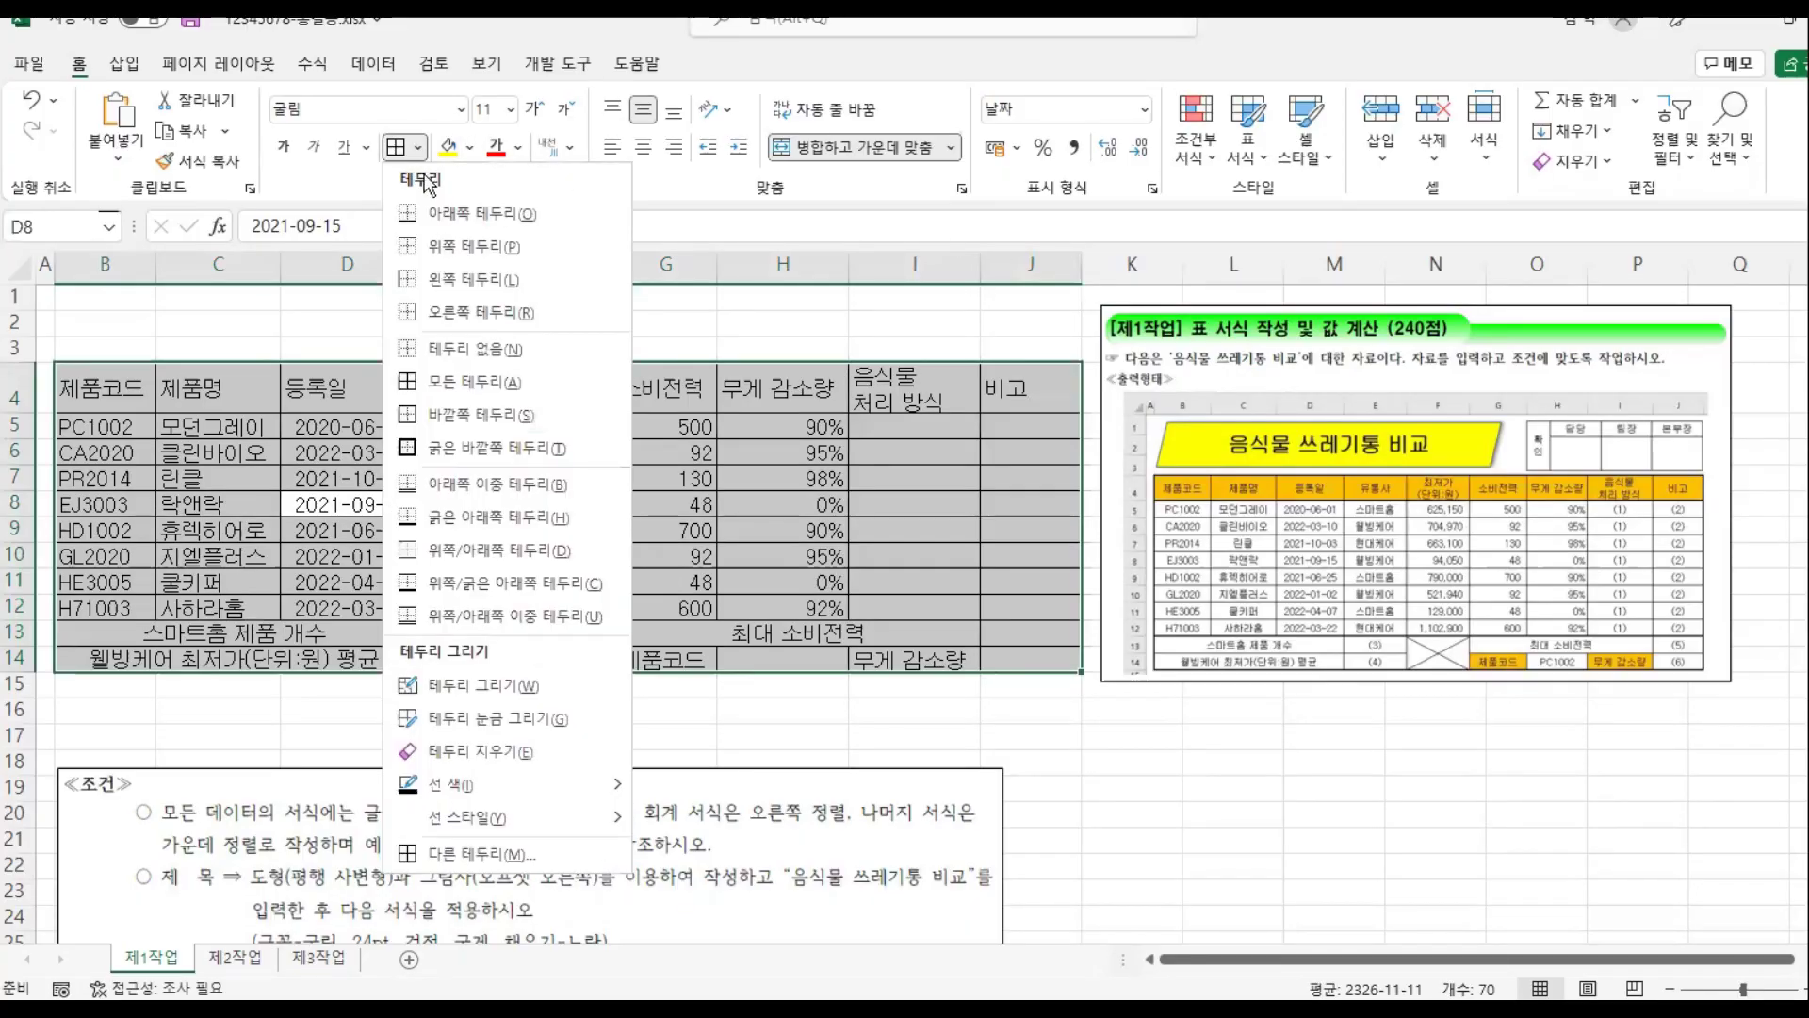
left_click(450, 449)
left_click(642, 146)
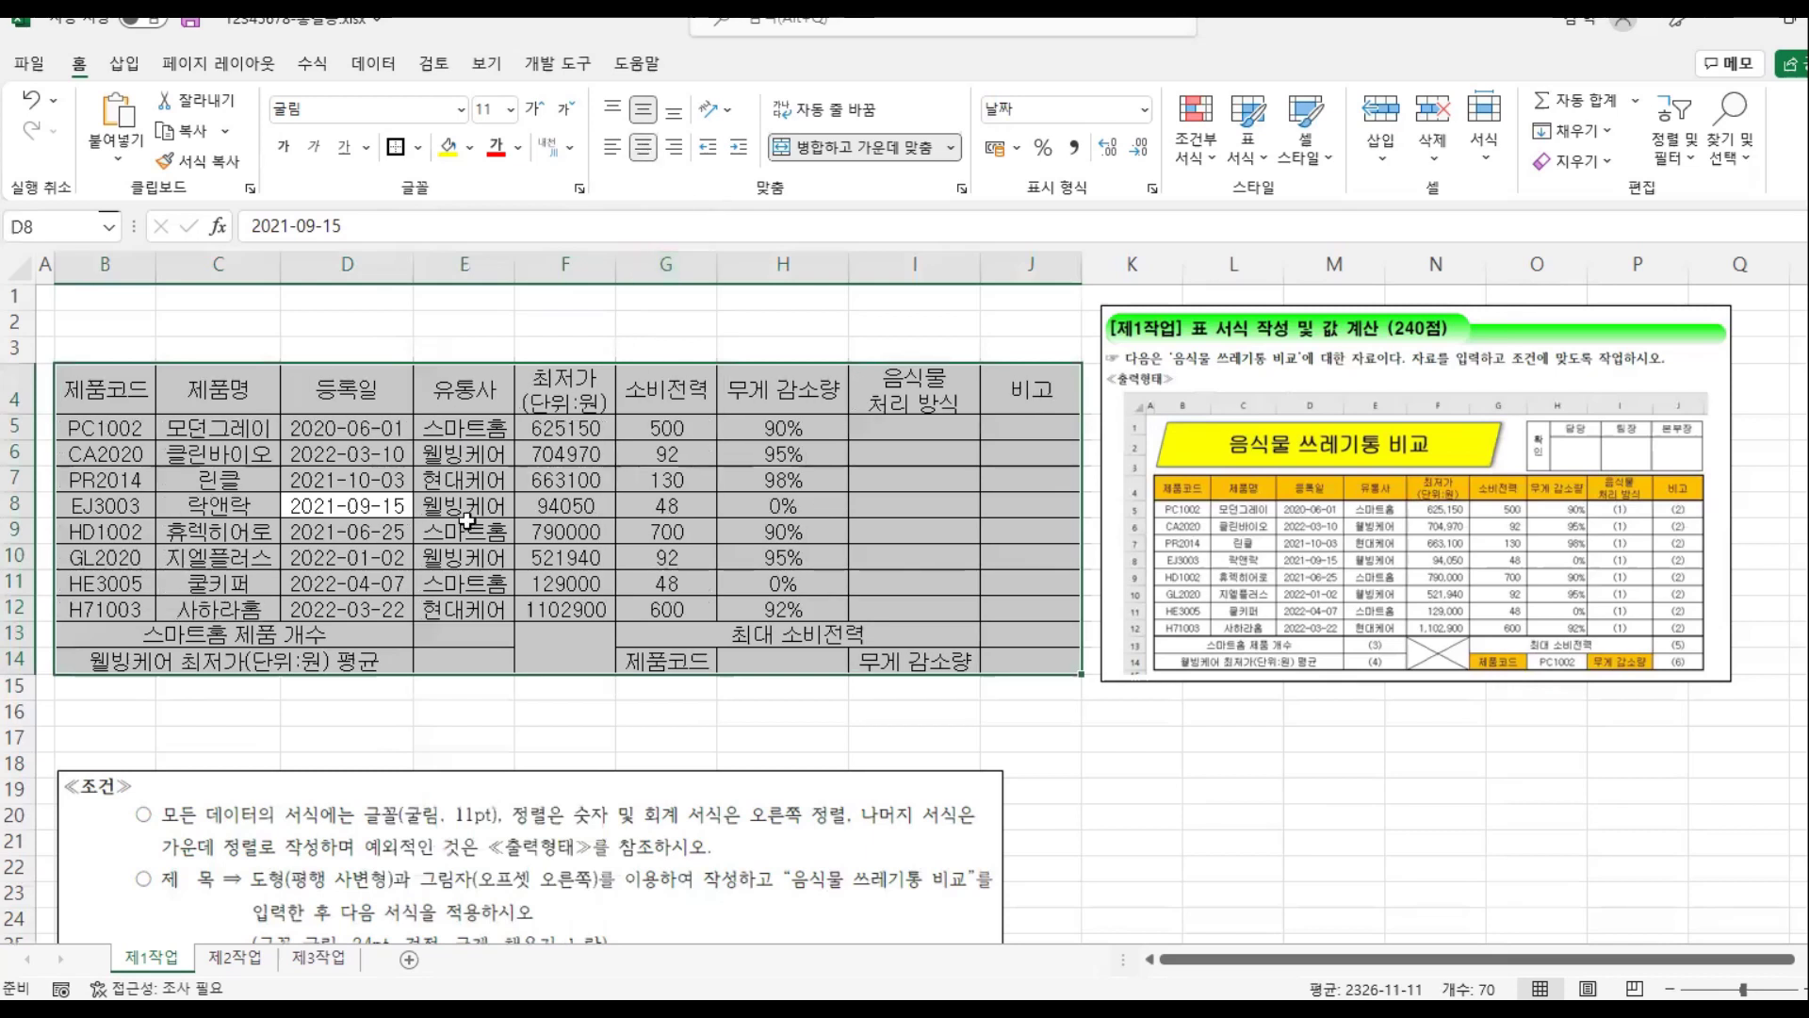
Step: Apply a thick outside border around the data rows B5:J12
left_click_drag(94, 429, 1022, 602)
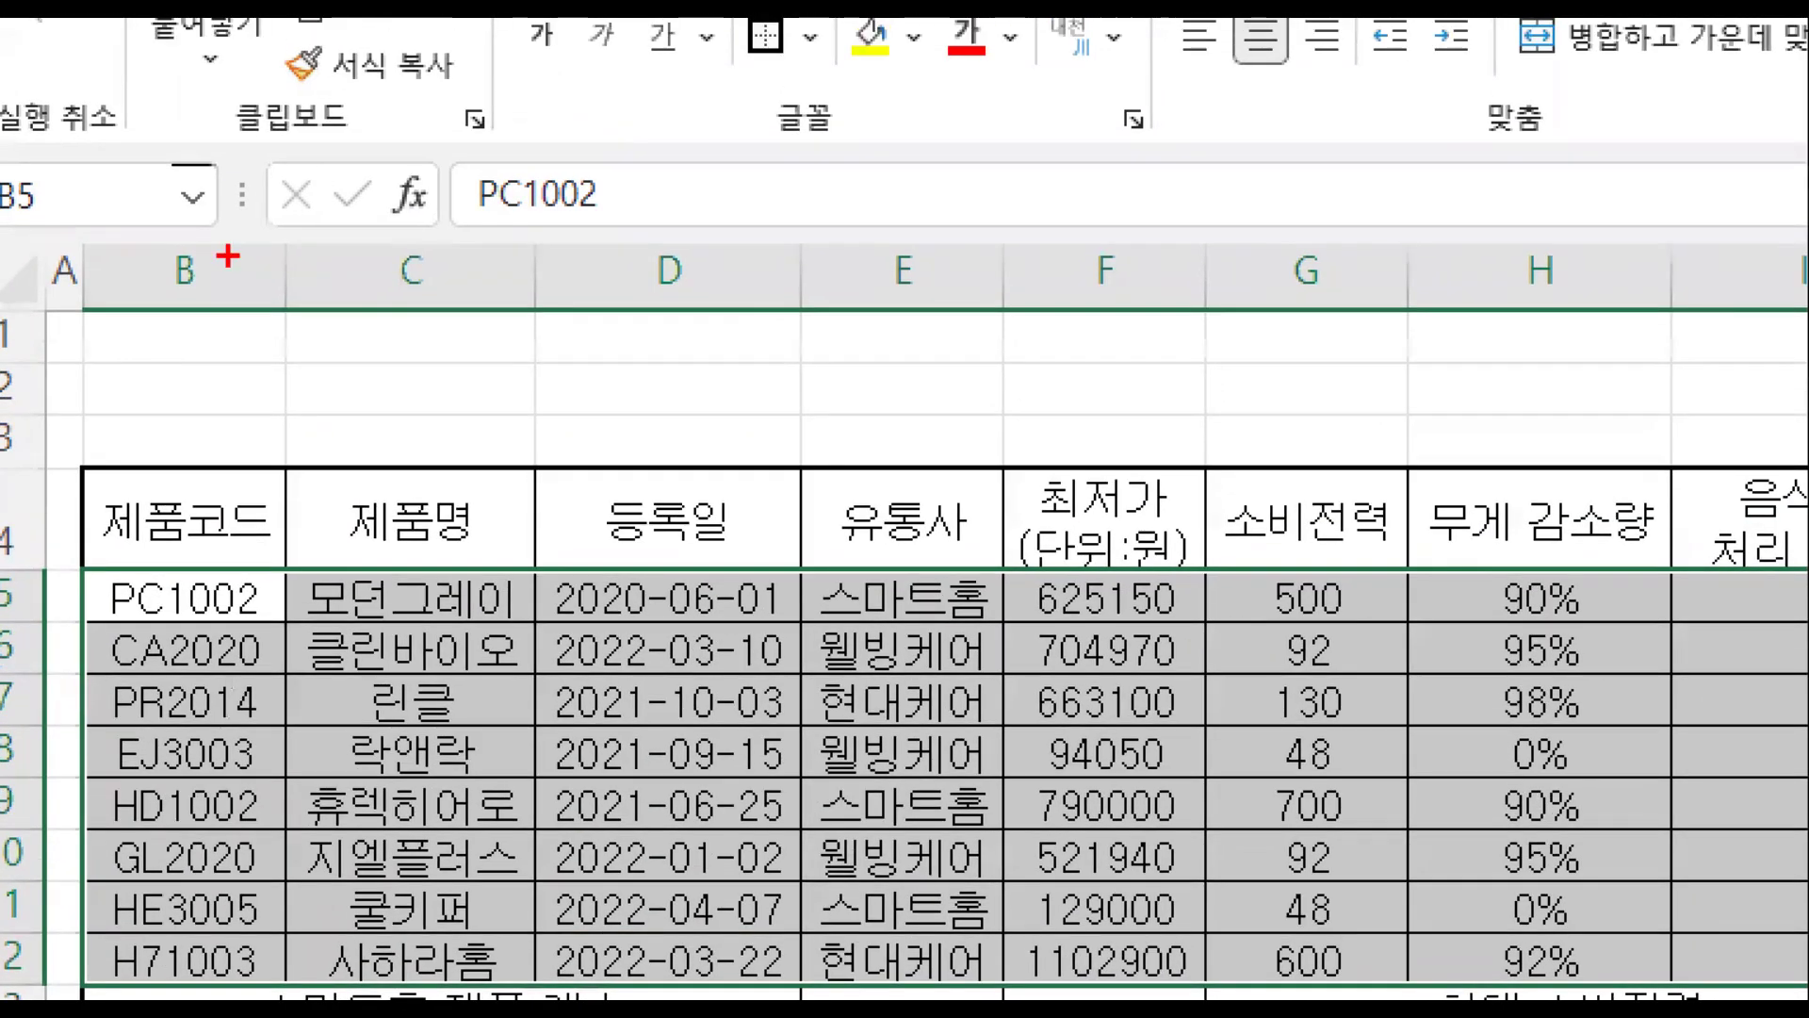
mouse_move(94, 573)
left_mouse_down()
mouse_move(150, 646)
mouse_move(1345, 971)
mouse_move(1805, 980)
left_mouse_up()
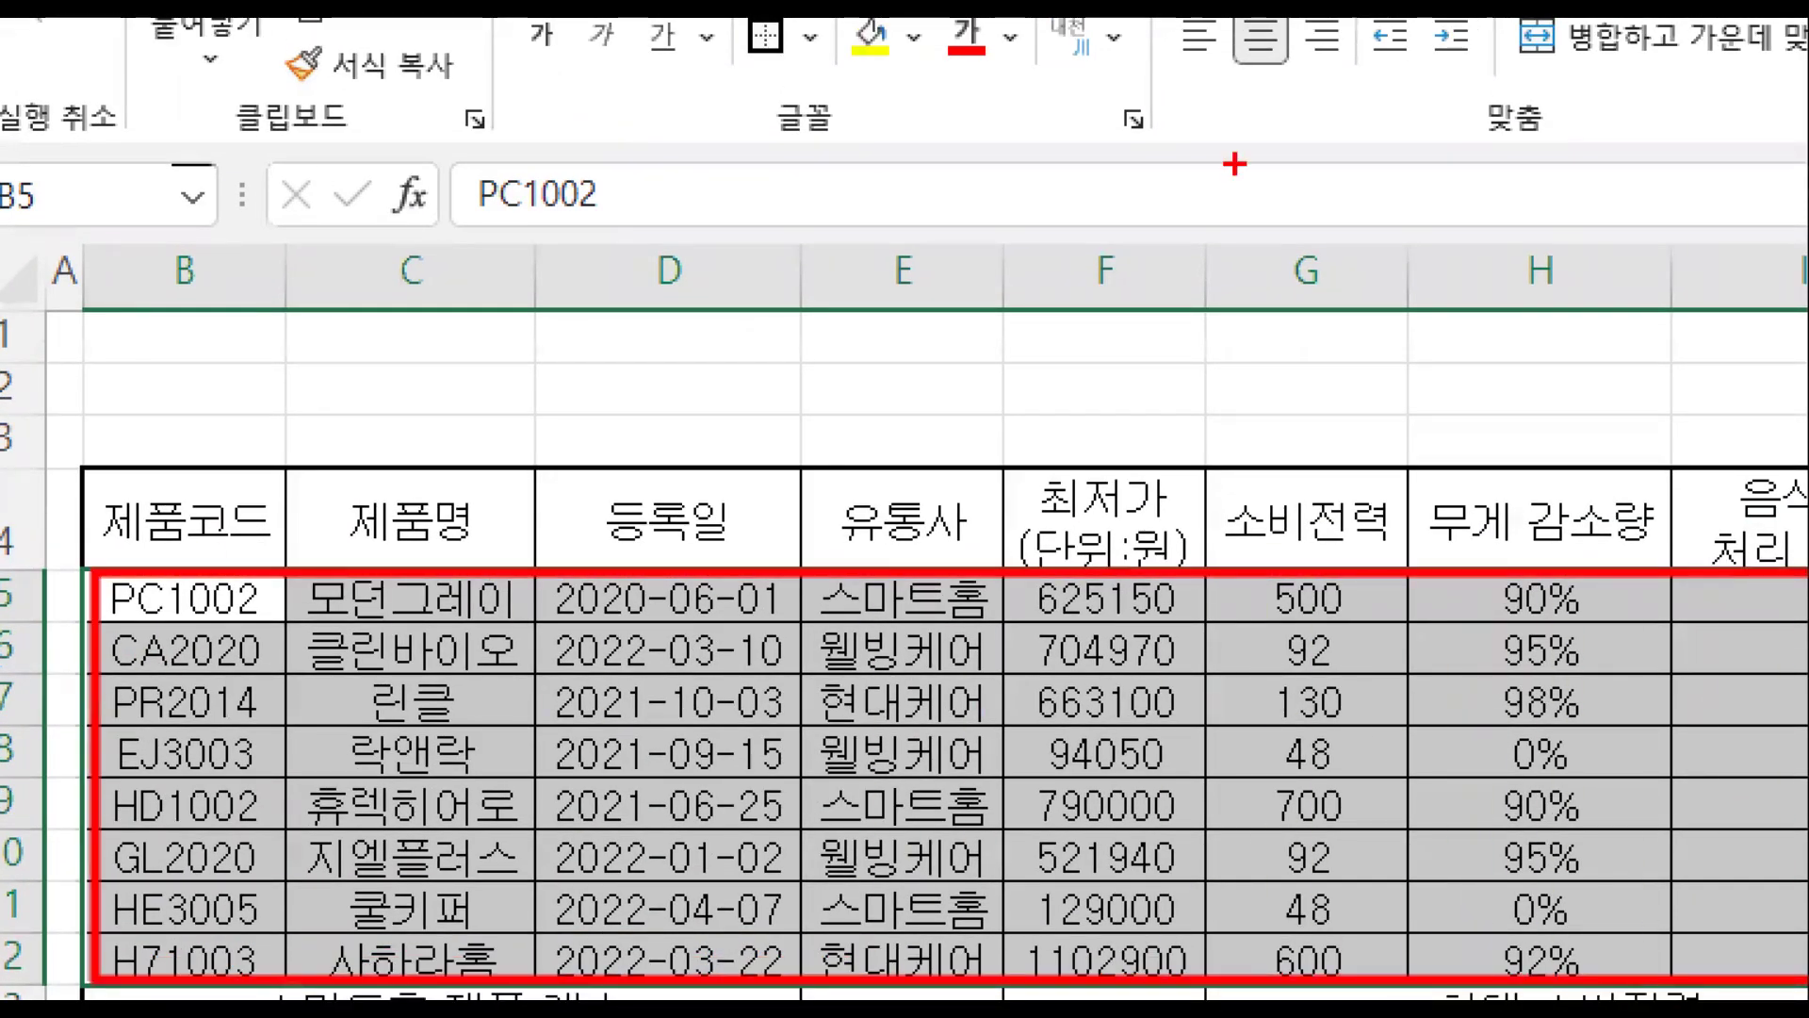
mouse_move(726, 19)
left_mouse_down()
mouse_move(798, 51)
mouse_move(809, 80)
mouse_move(723, 251)
left_mouse_up()
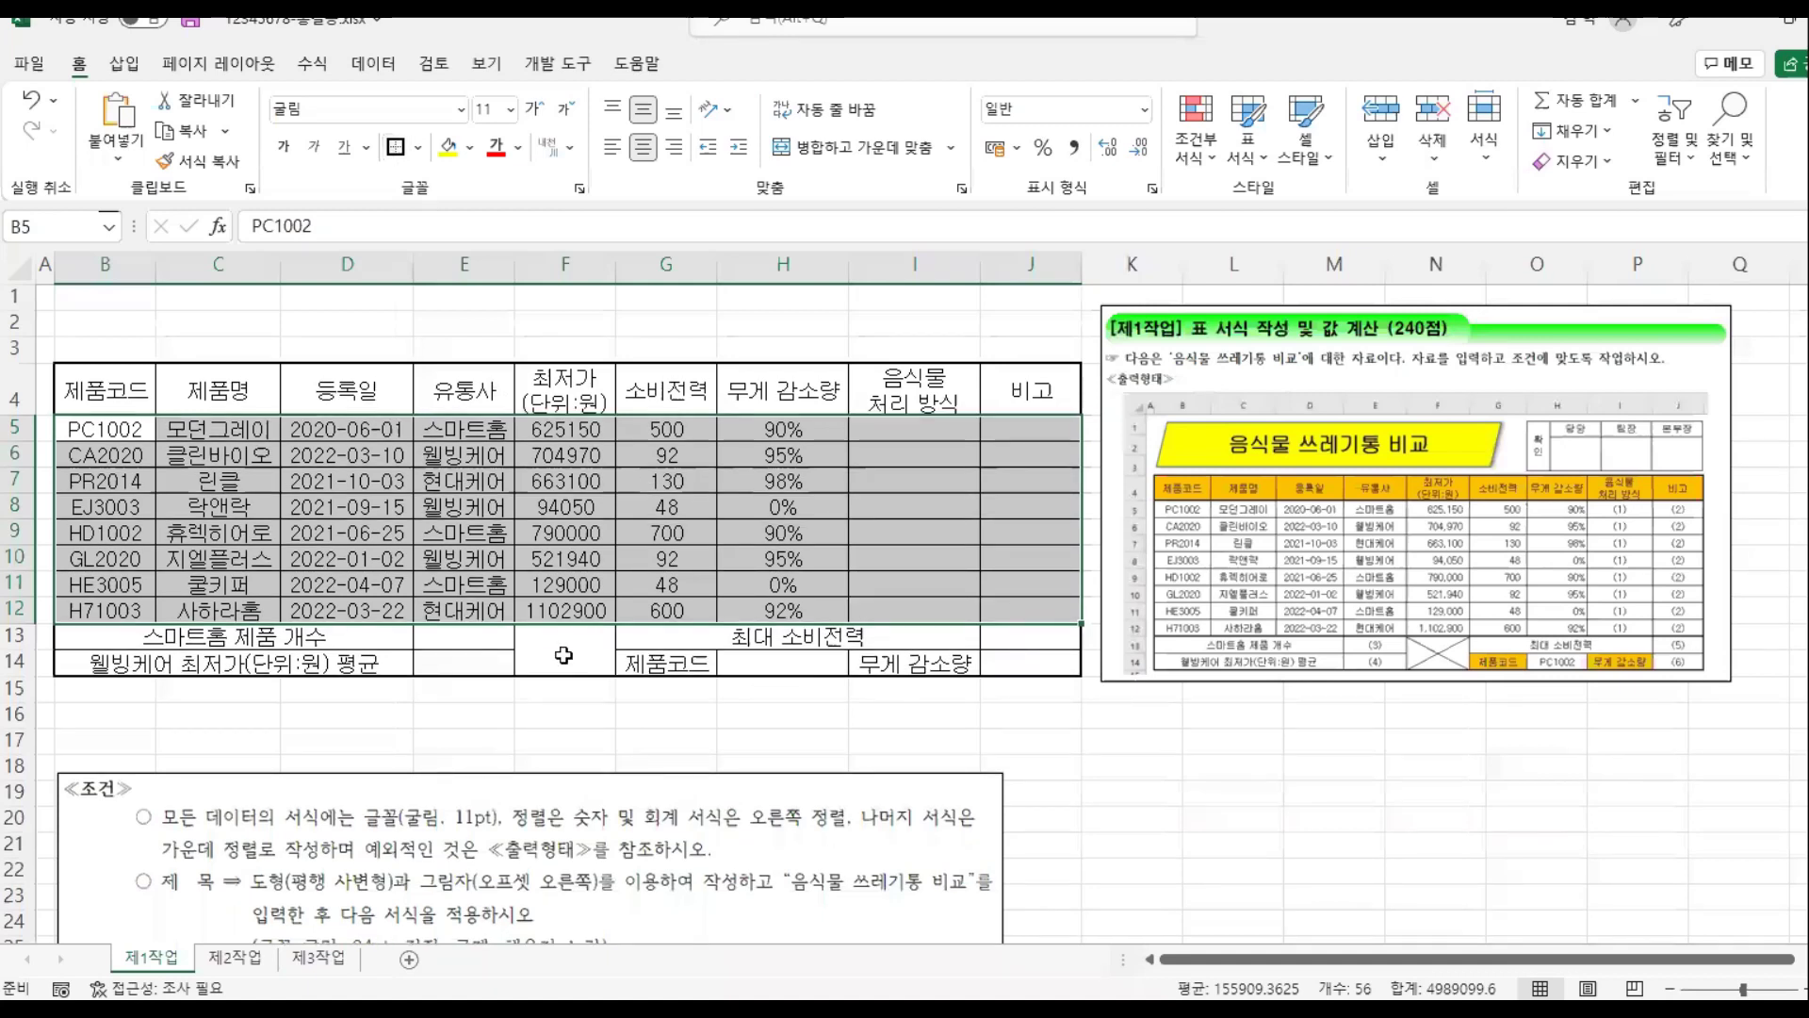
Step: Add both diagonal borders to the merged cell F13:F14 so that they form an X
left_click(564, 655)
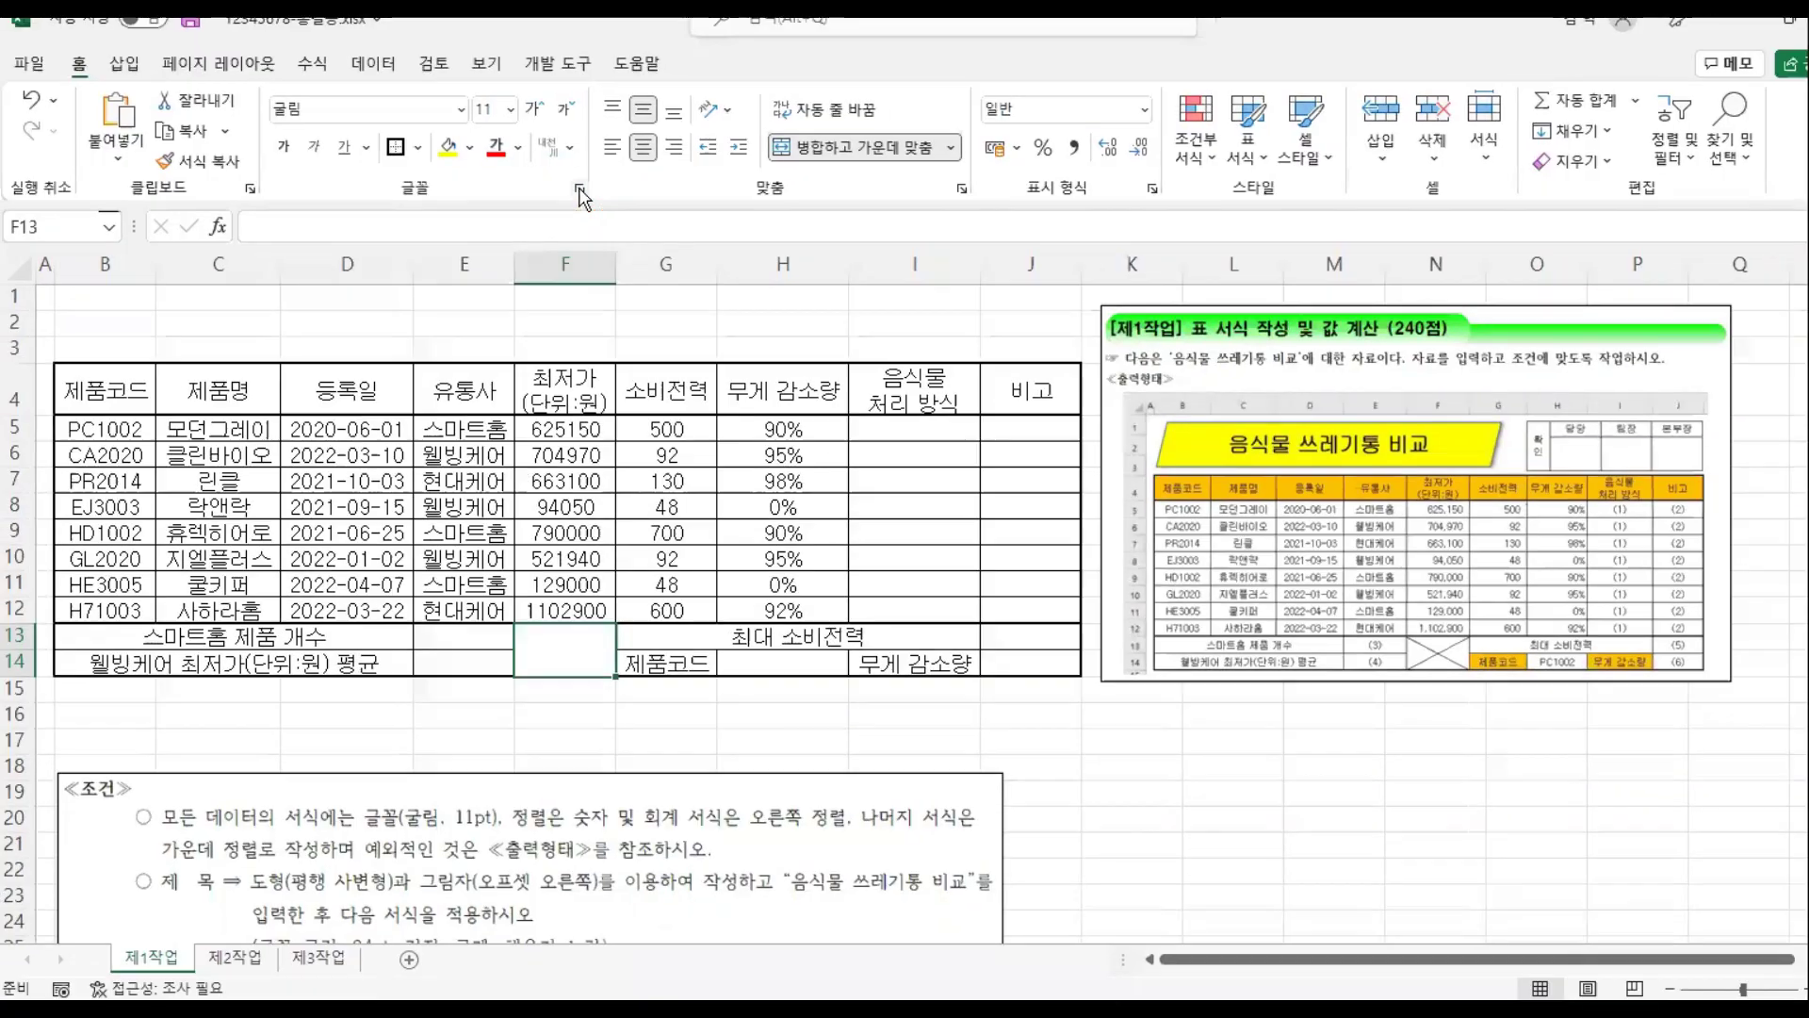
left_click(580, 191)
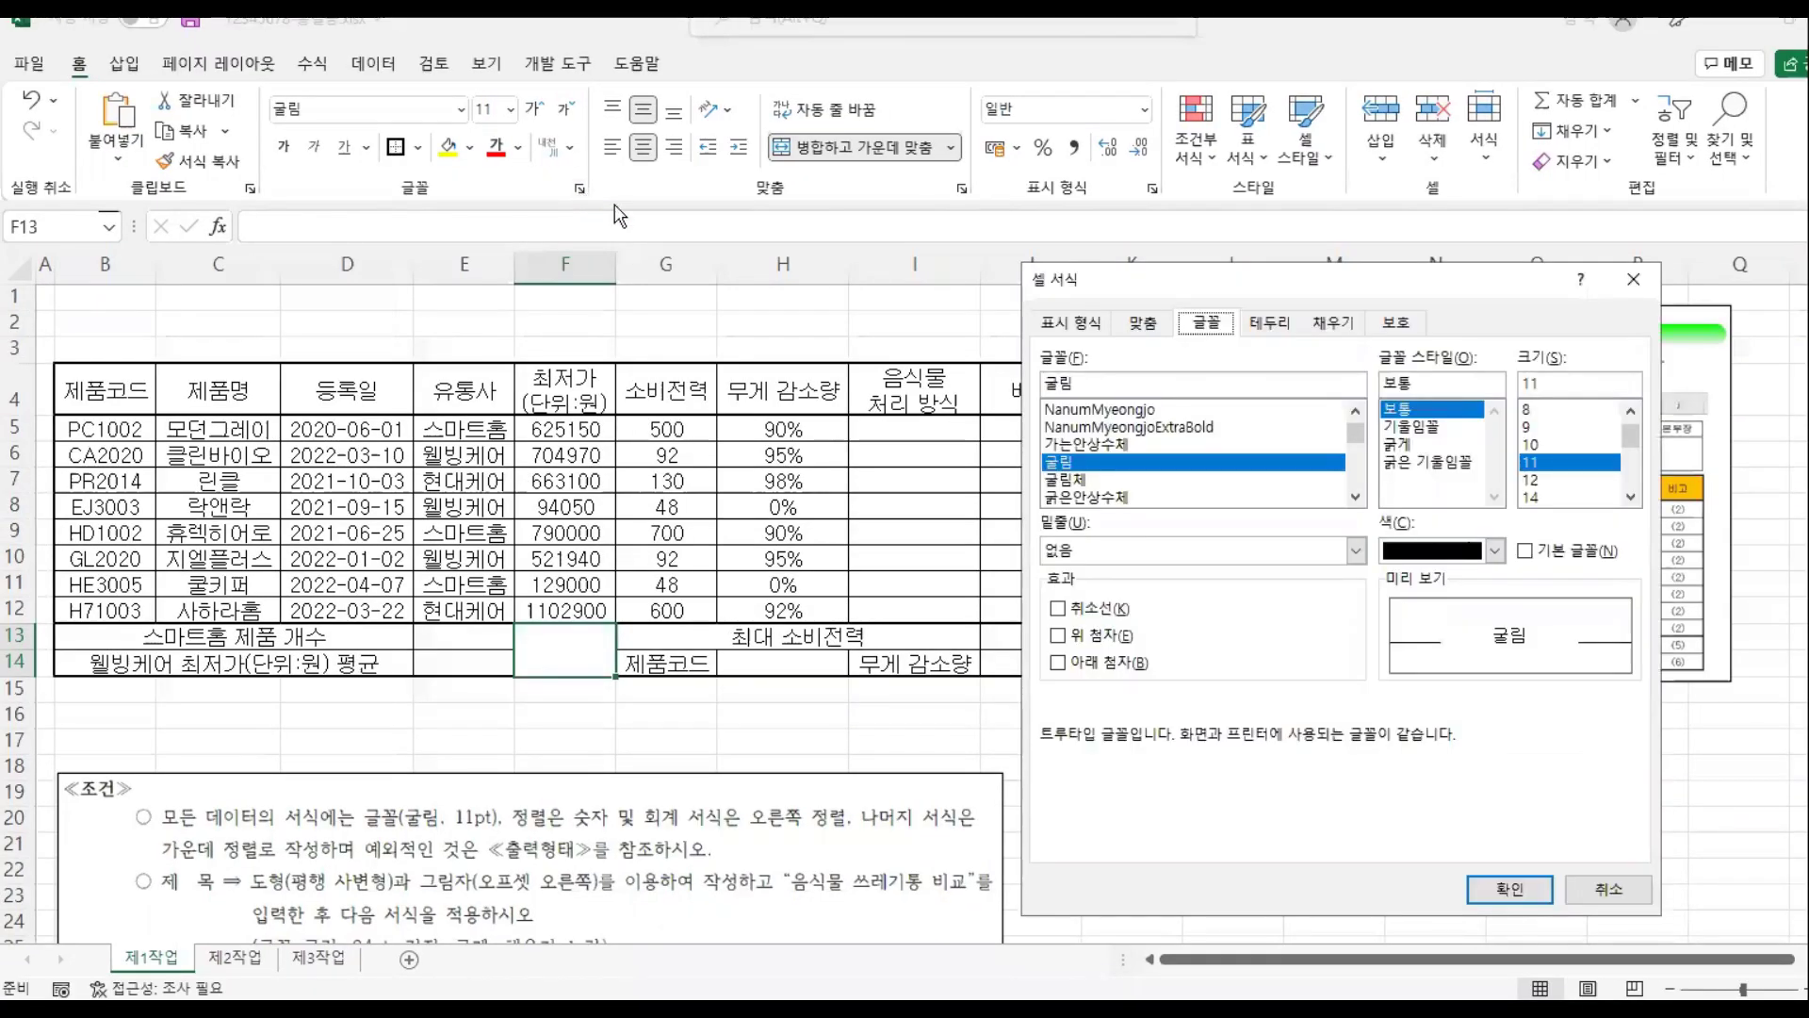
left_click_drag(1099, 281, 483, 228)
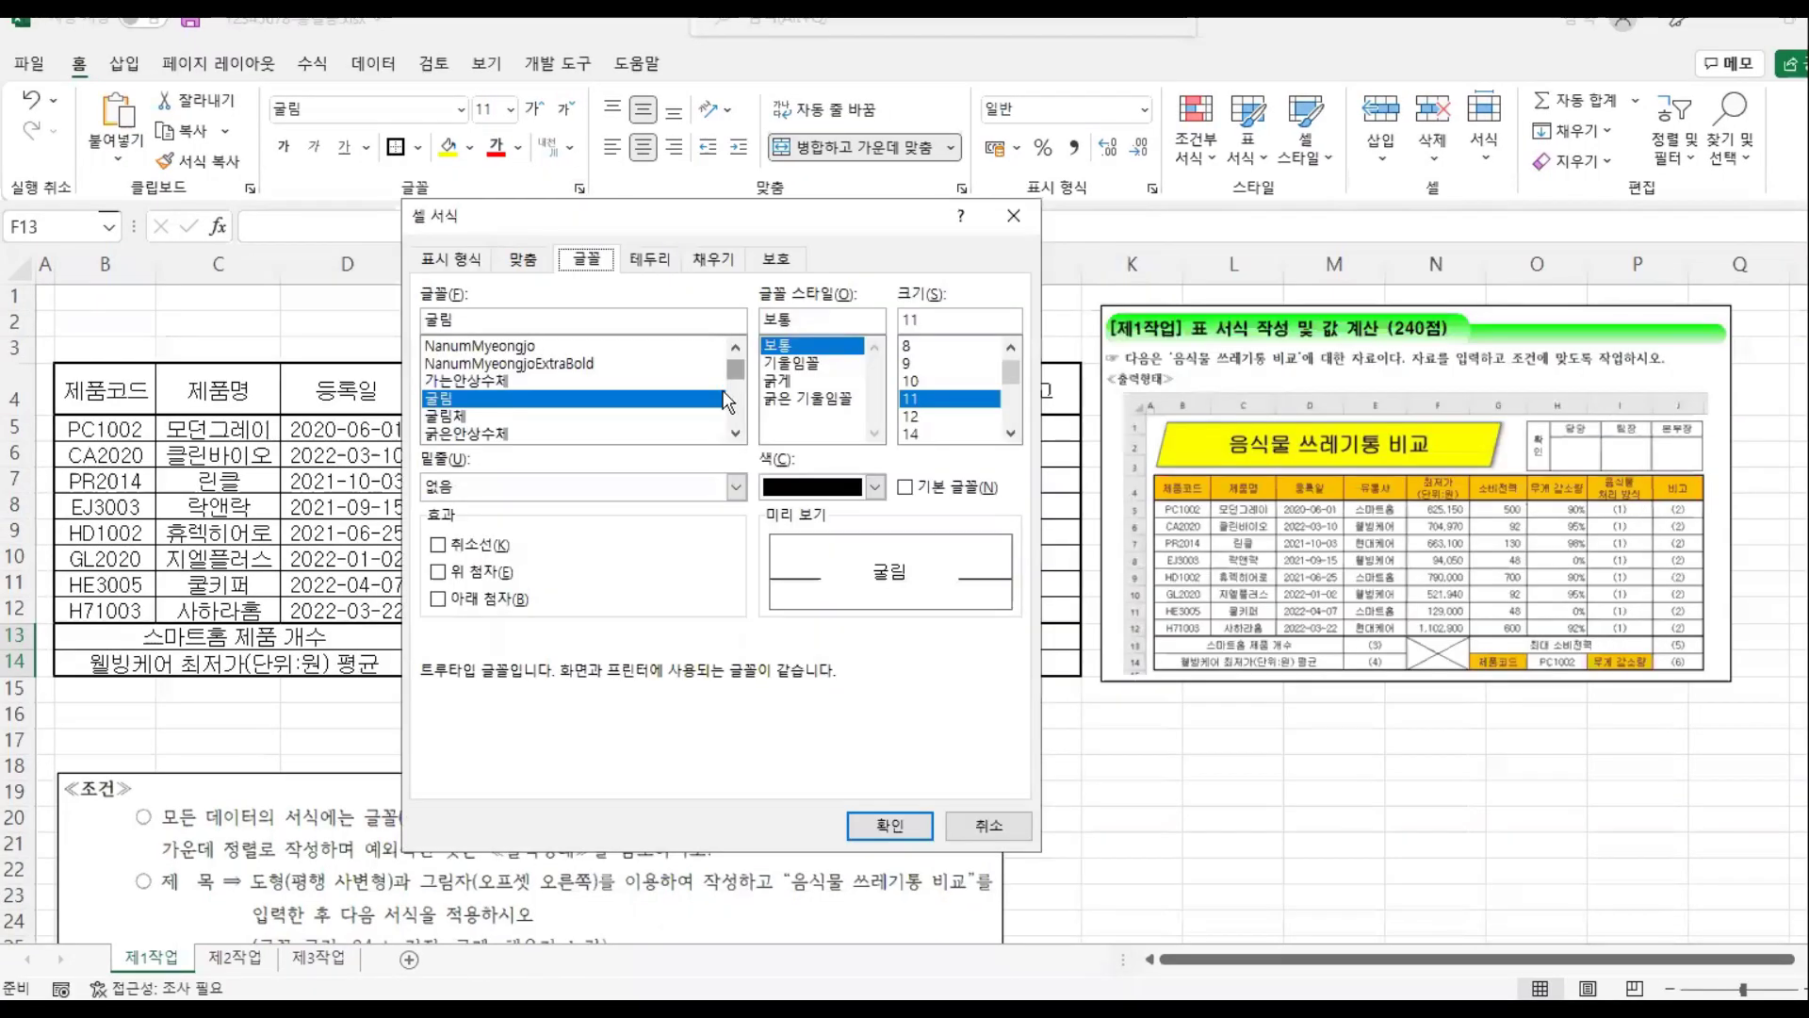
left_click(649, 260)
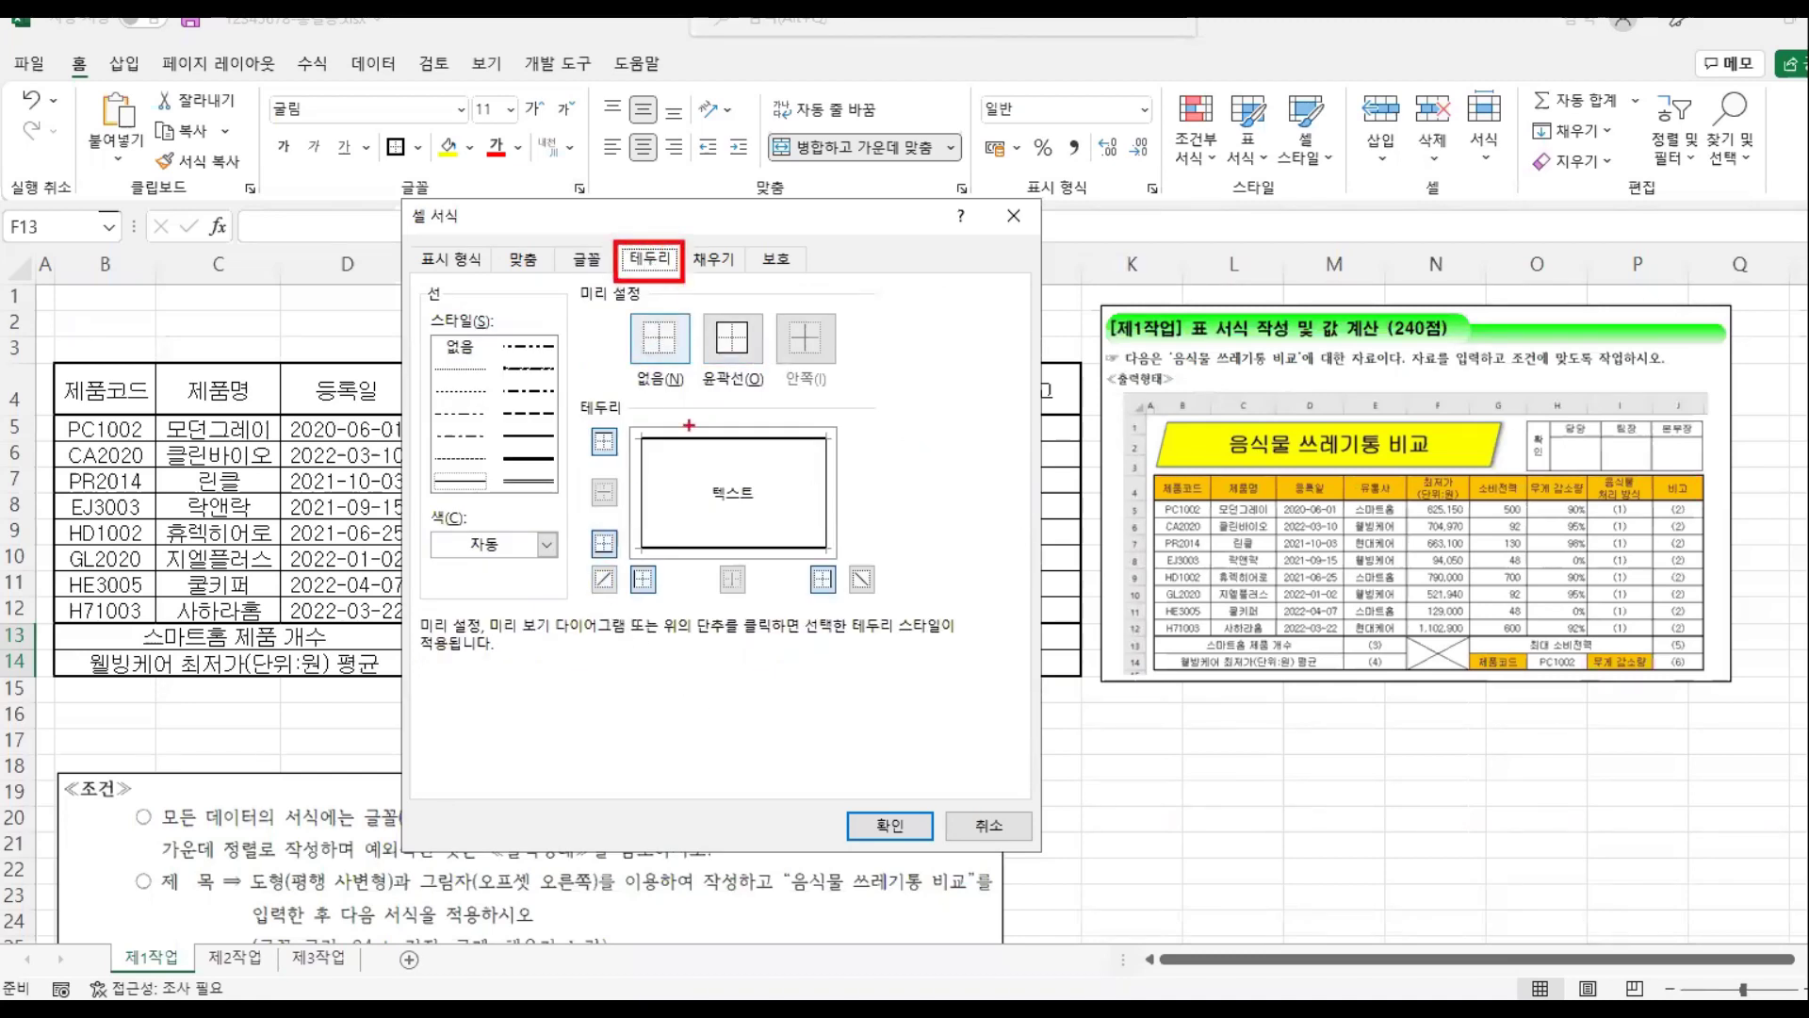
left_click_drag(576, 558, 624, 603)
left_click_drag(836, 551, 908, 608)
left_click_drag(565, 673, 599, 611)
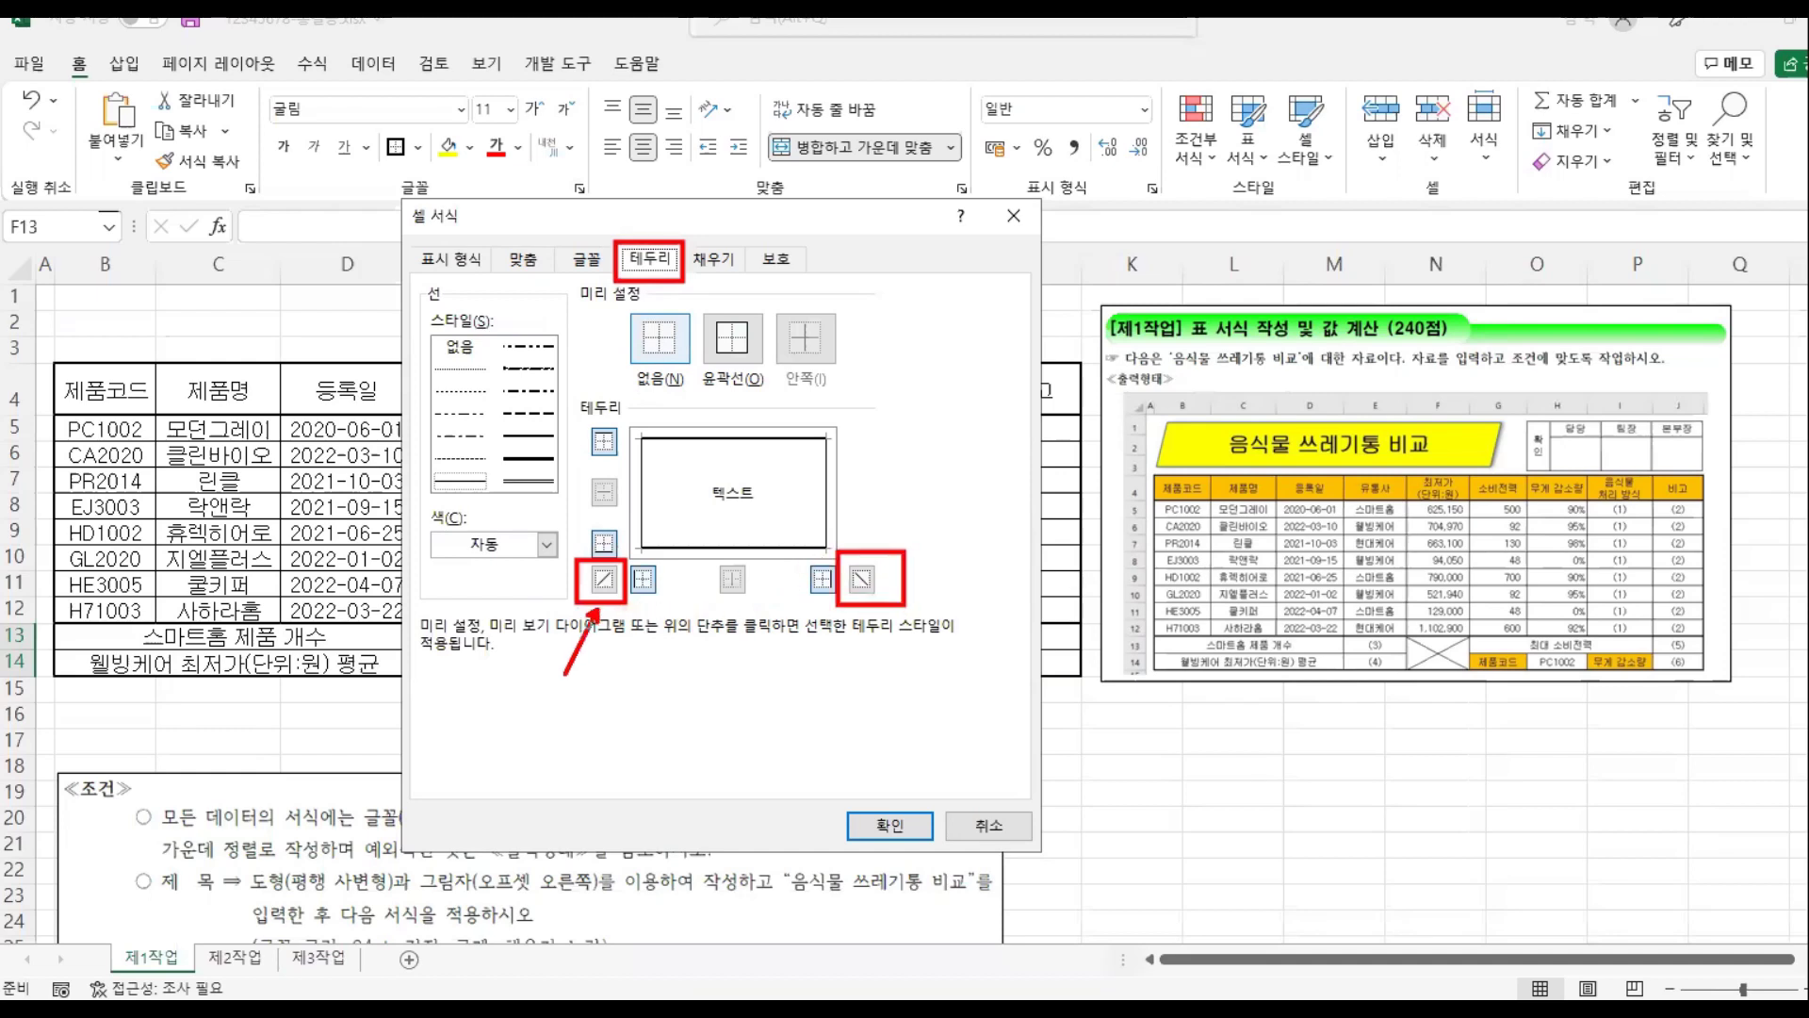
left_click_drag(911, 595, 958, 673)
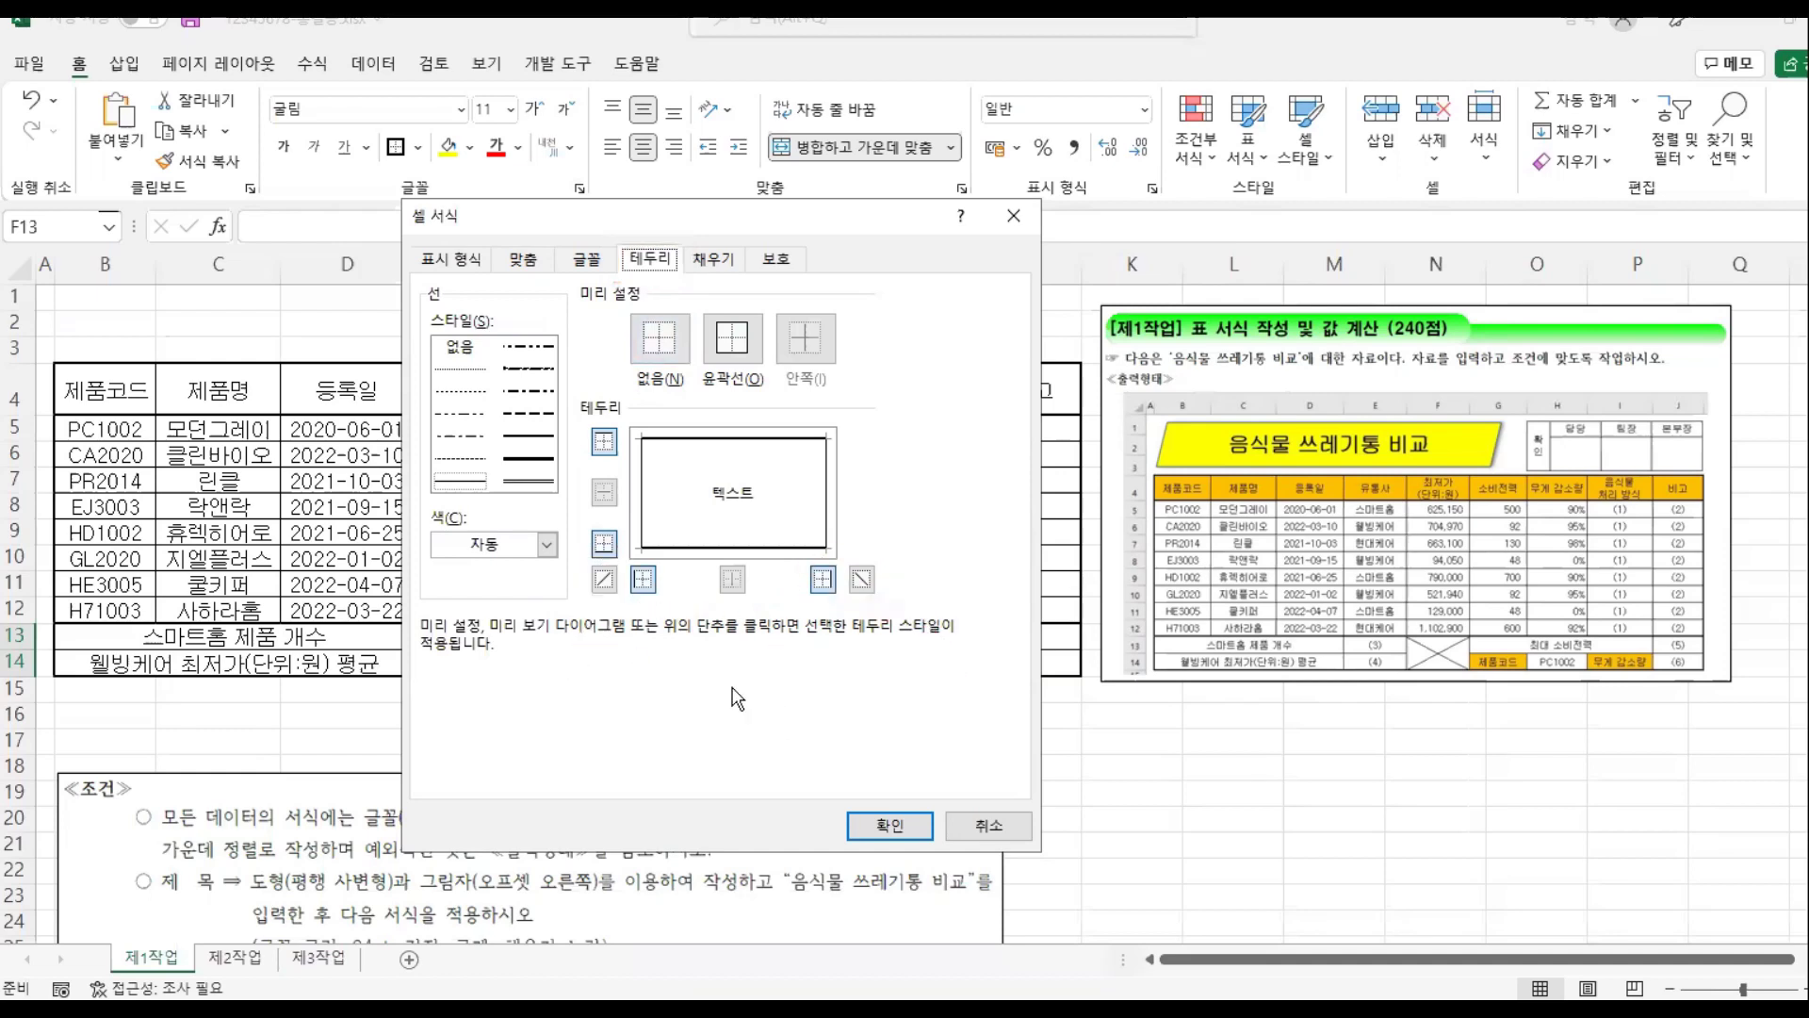
left_click(604, 578)
left_click(861, 579)
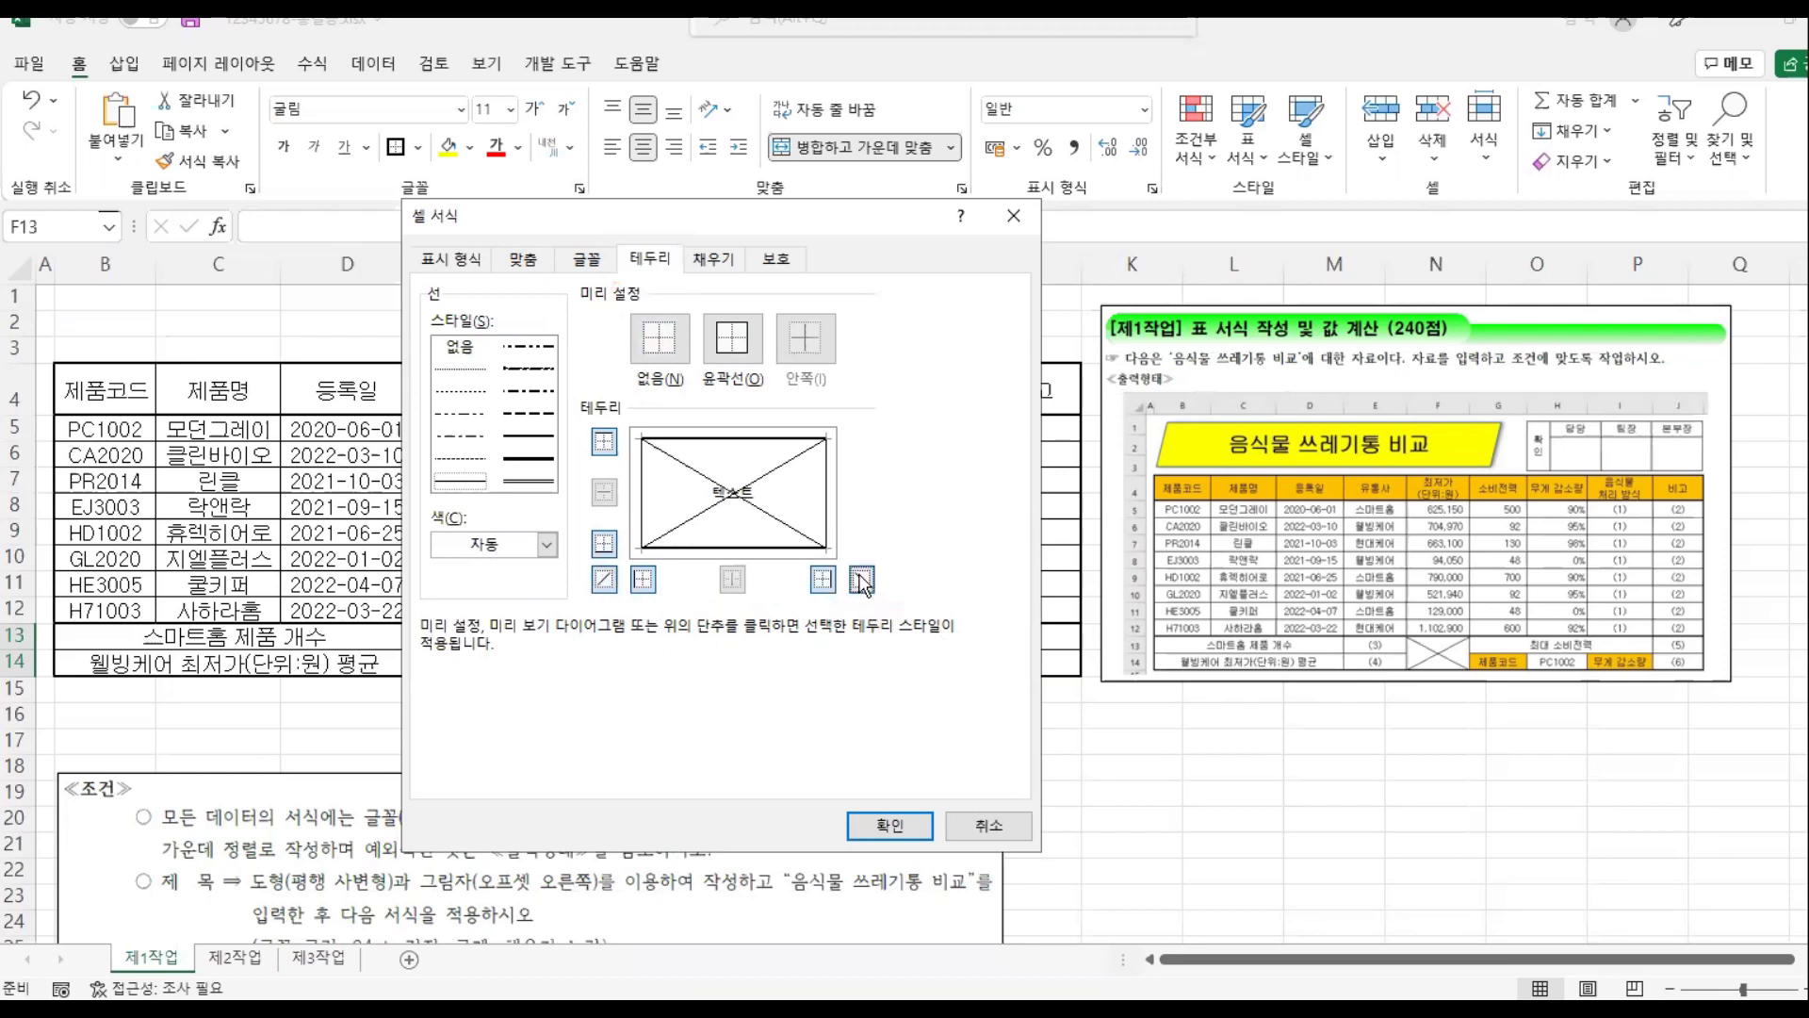
left_click(891, 826)
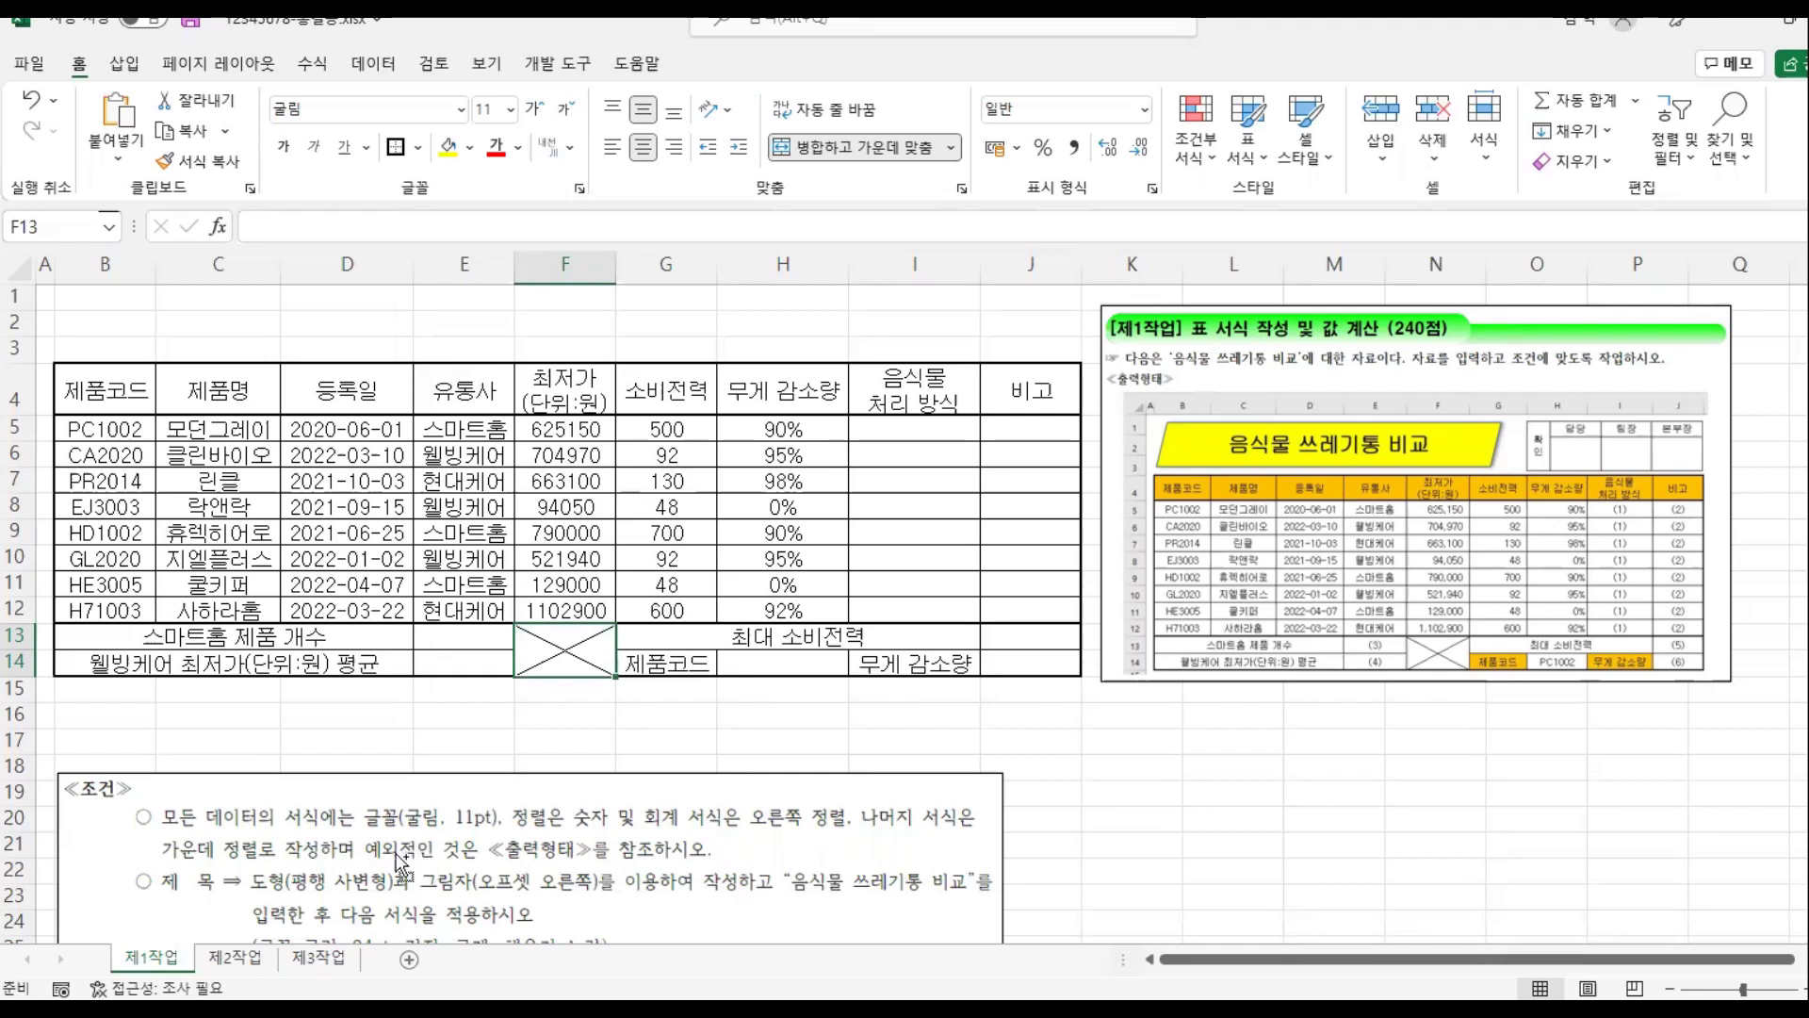
mouse_move(117, 796)
left_mouse_down()
mouse_move(523, 865)
mouse_move(1001, 865)
left_mouse_up()
left_click_drag(165, 830, 246, 833)
left_click_drag(361, 832, 476, 831)
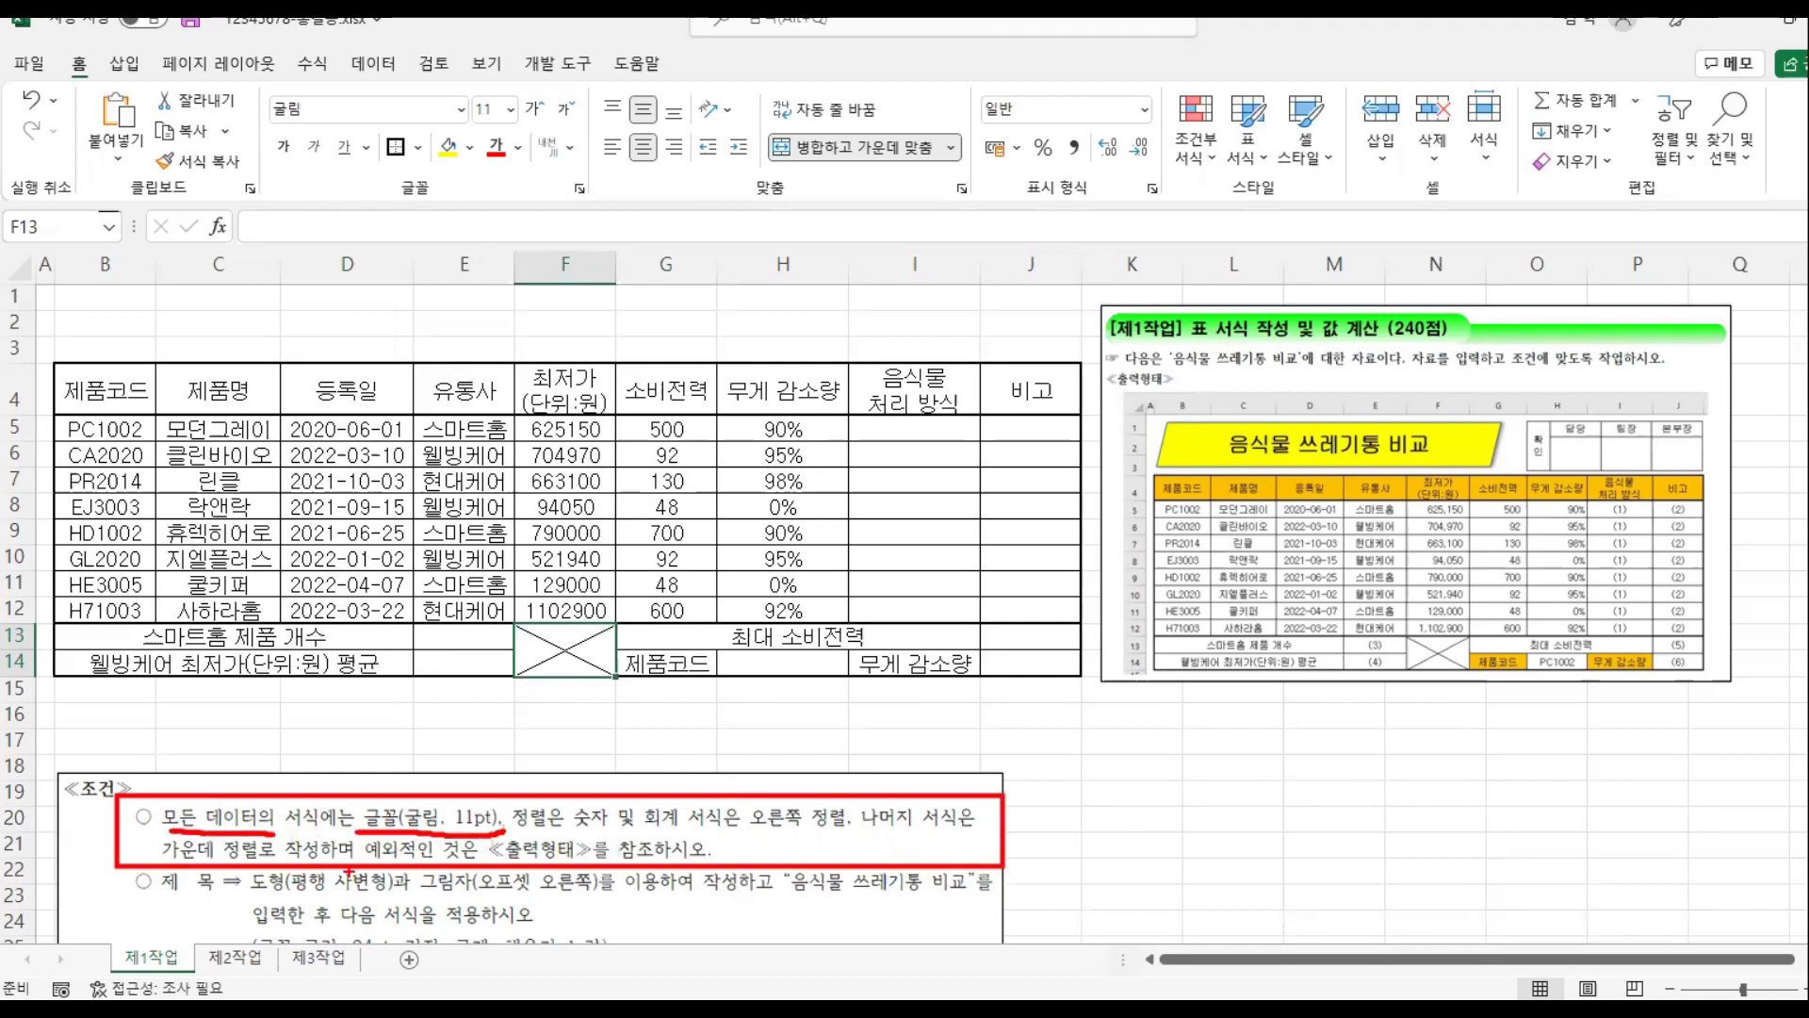
left_click_drag(164, 861, 252, 860)
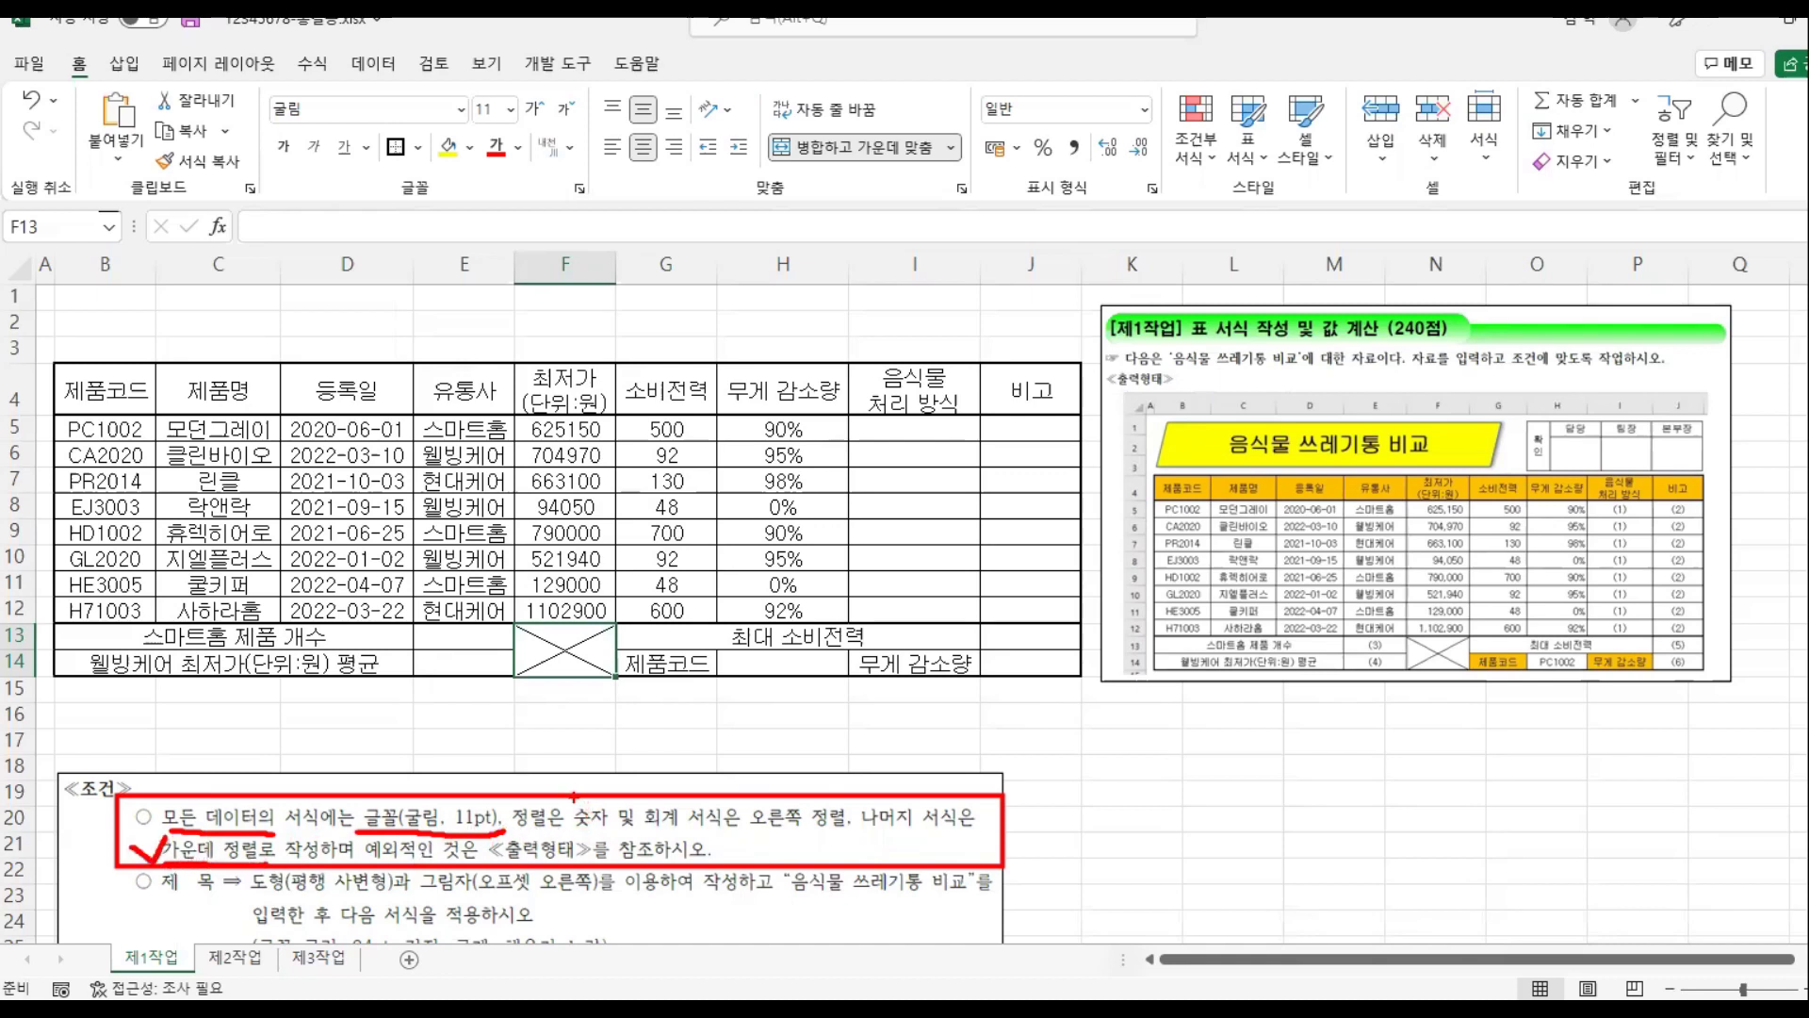
mouse_move(572, 798)
left_mouse_down()
mouse_move(633, 834)
mouse_move(859, 835)
left_mouse_up()
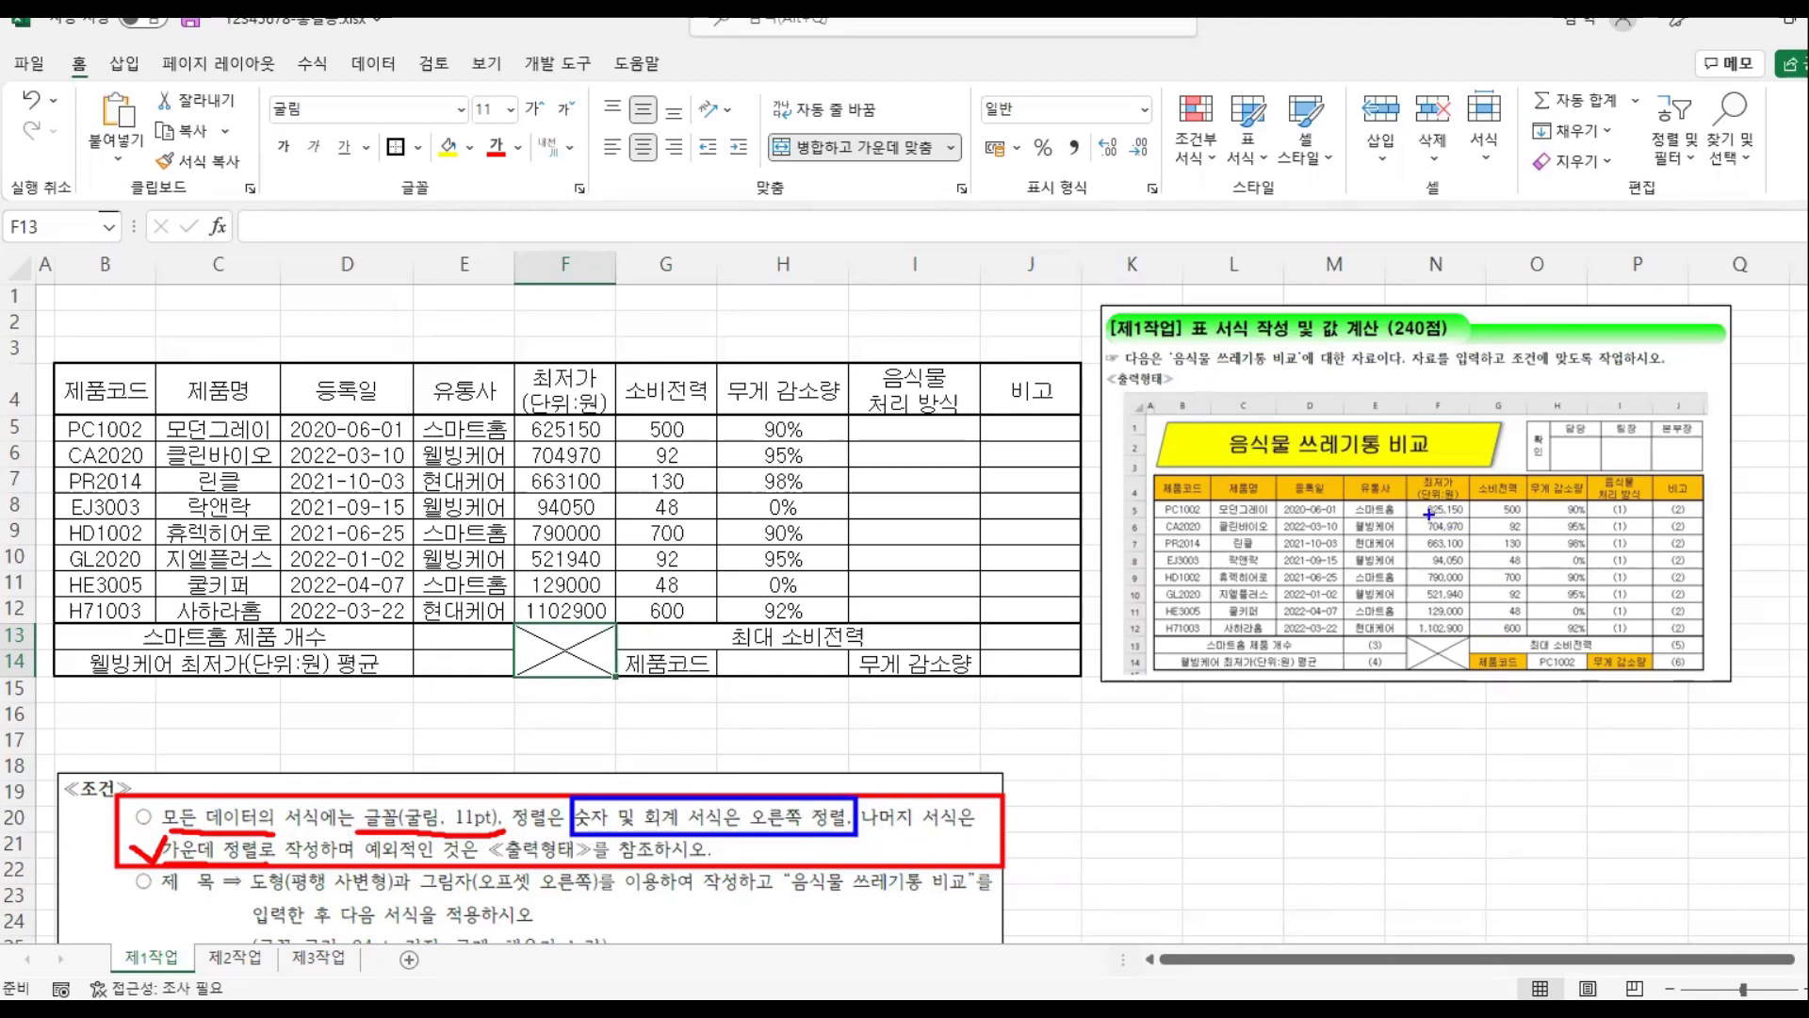
left_click_drag(1409, 501, 1600, 646)
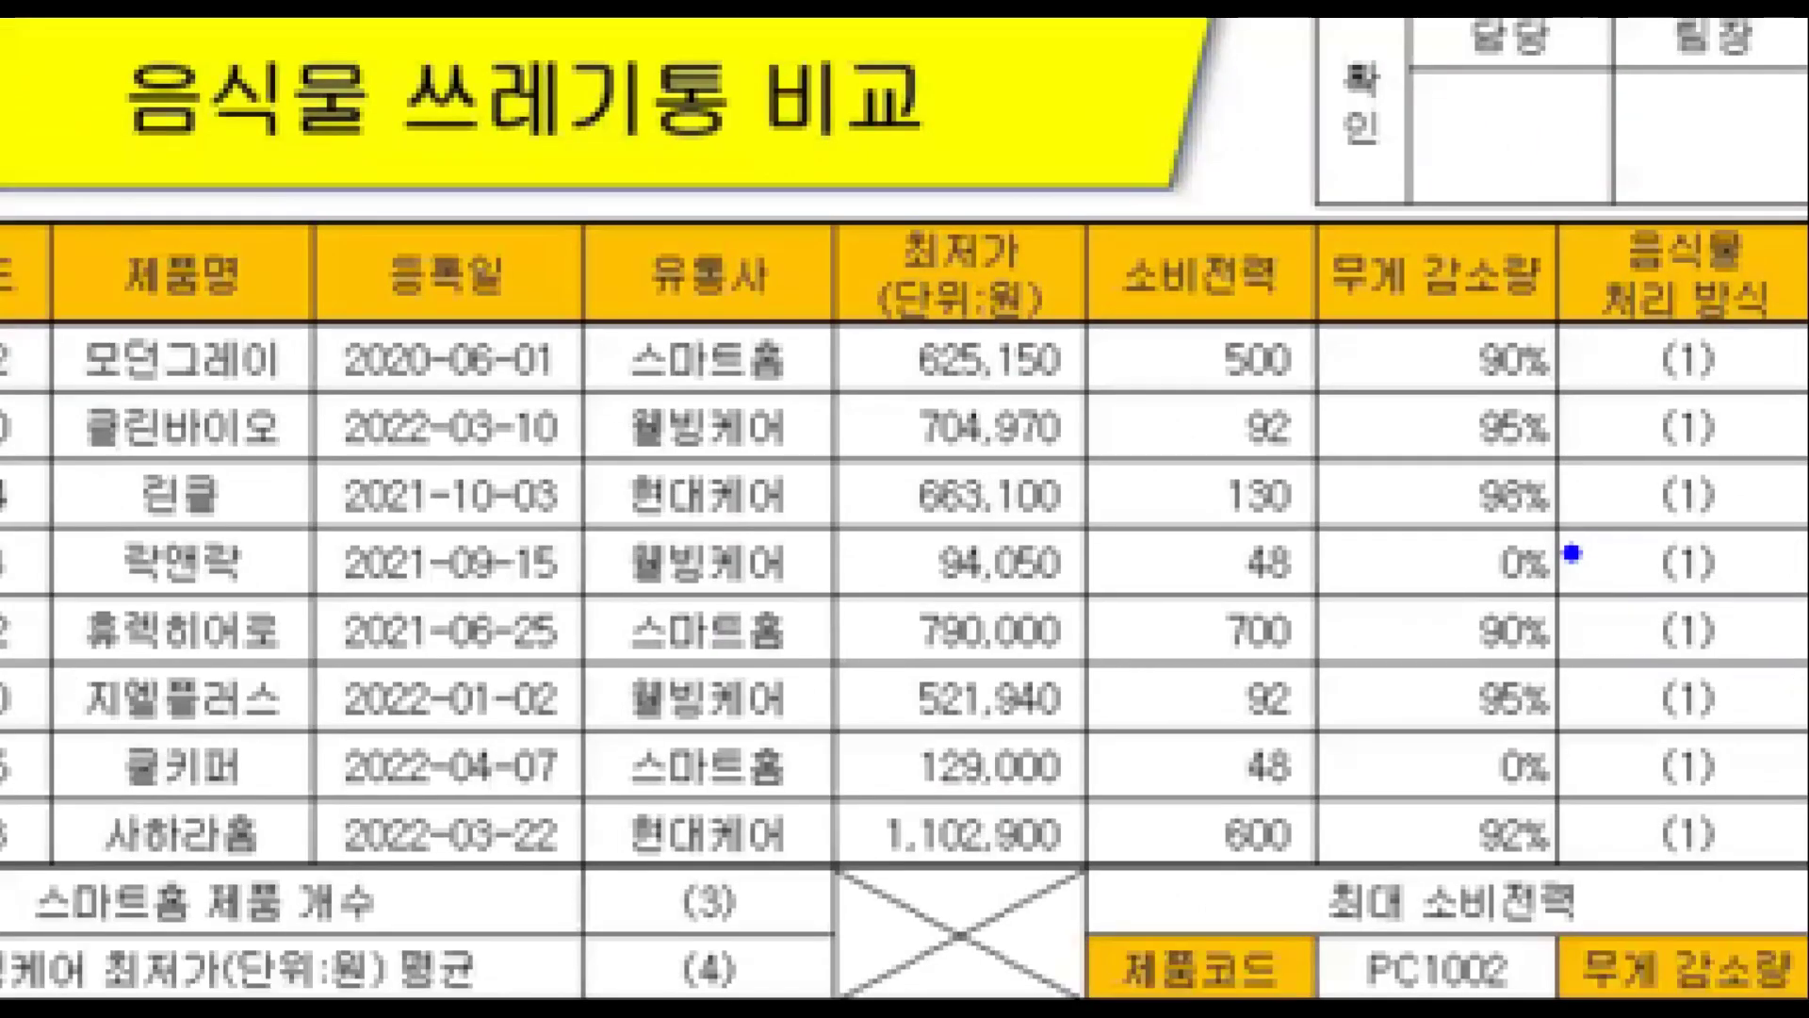
mouse_move(1056, 323)
left_mouse_down()
mouse_move(1066, 883)
mouse_move(1095, 872)
left_mouse_up()
mouse_move(1284, 319)
left_mouse_down()
mouse_move(1290, 820)
mouse_move(1330, 874)
left_mouse_up()
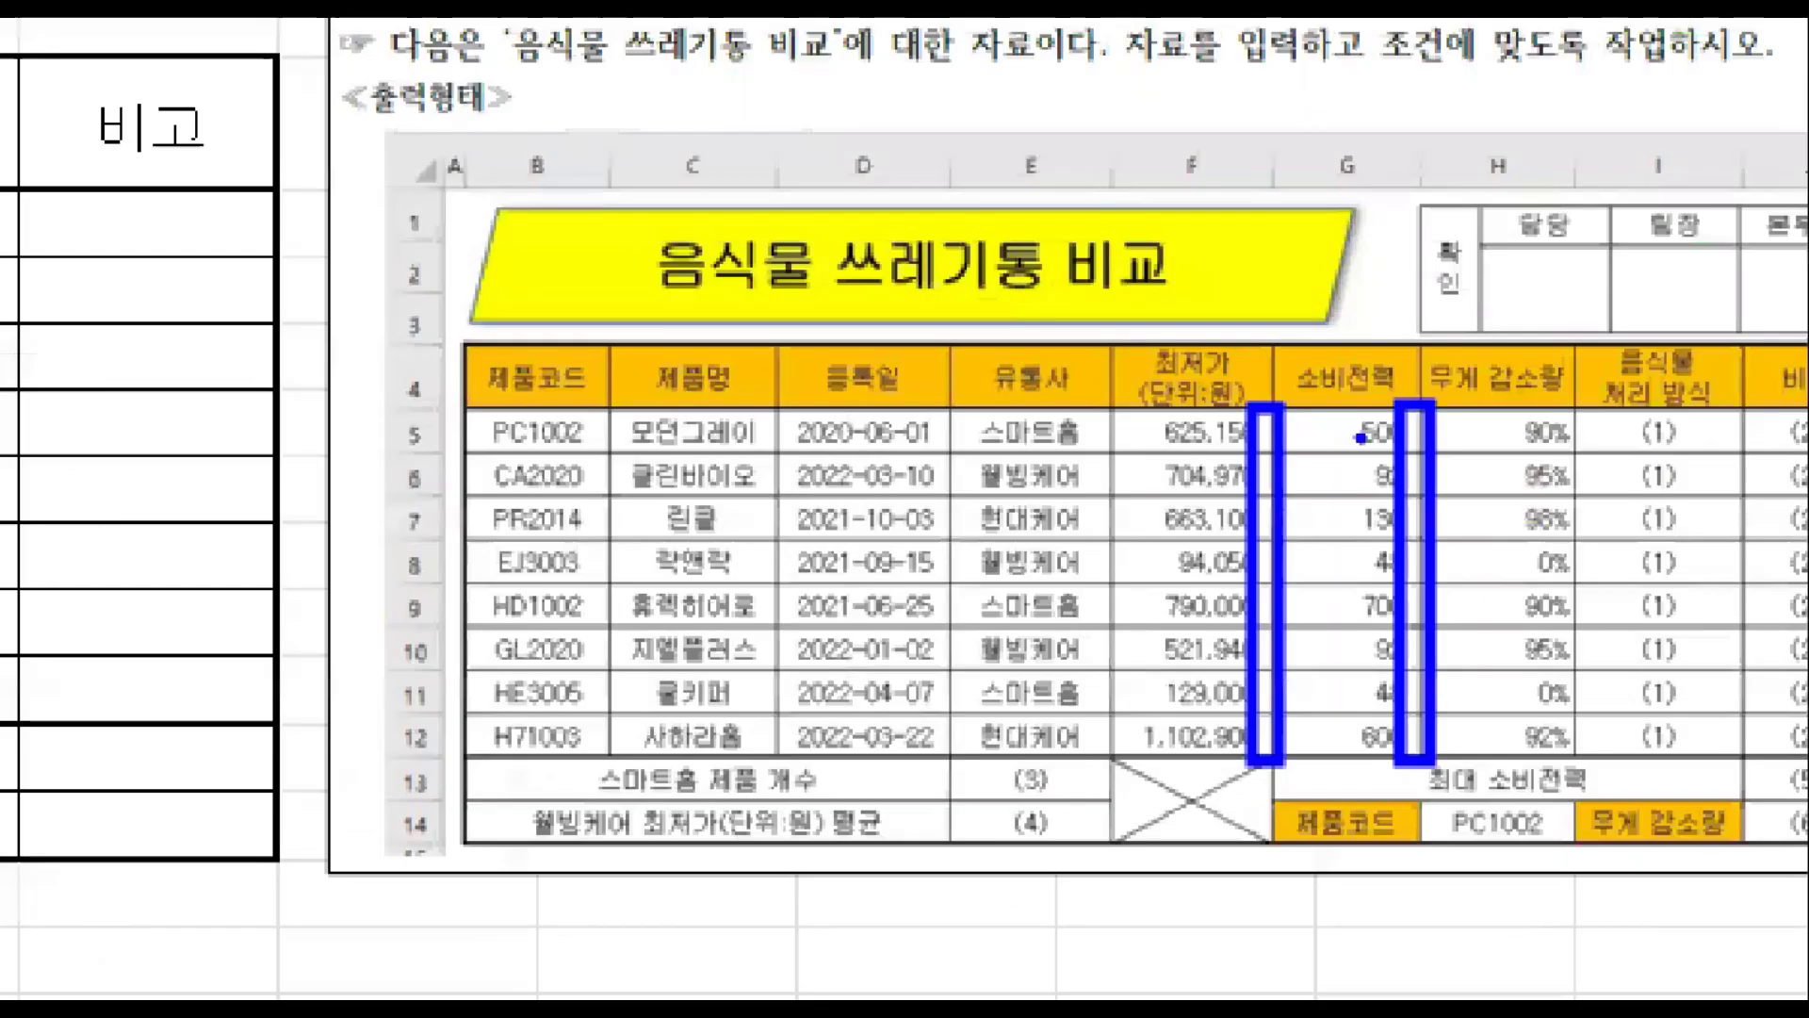
Step: Apply the comma number style to the 최저가 and 소비전력 values in F5:G12
left_click_drag(565, 429, 671, 603)
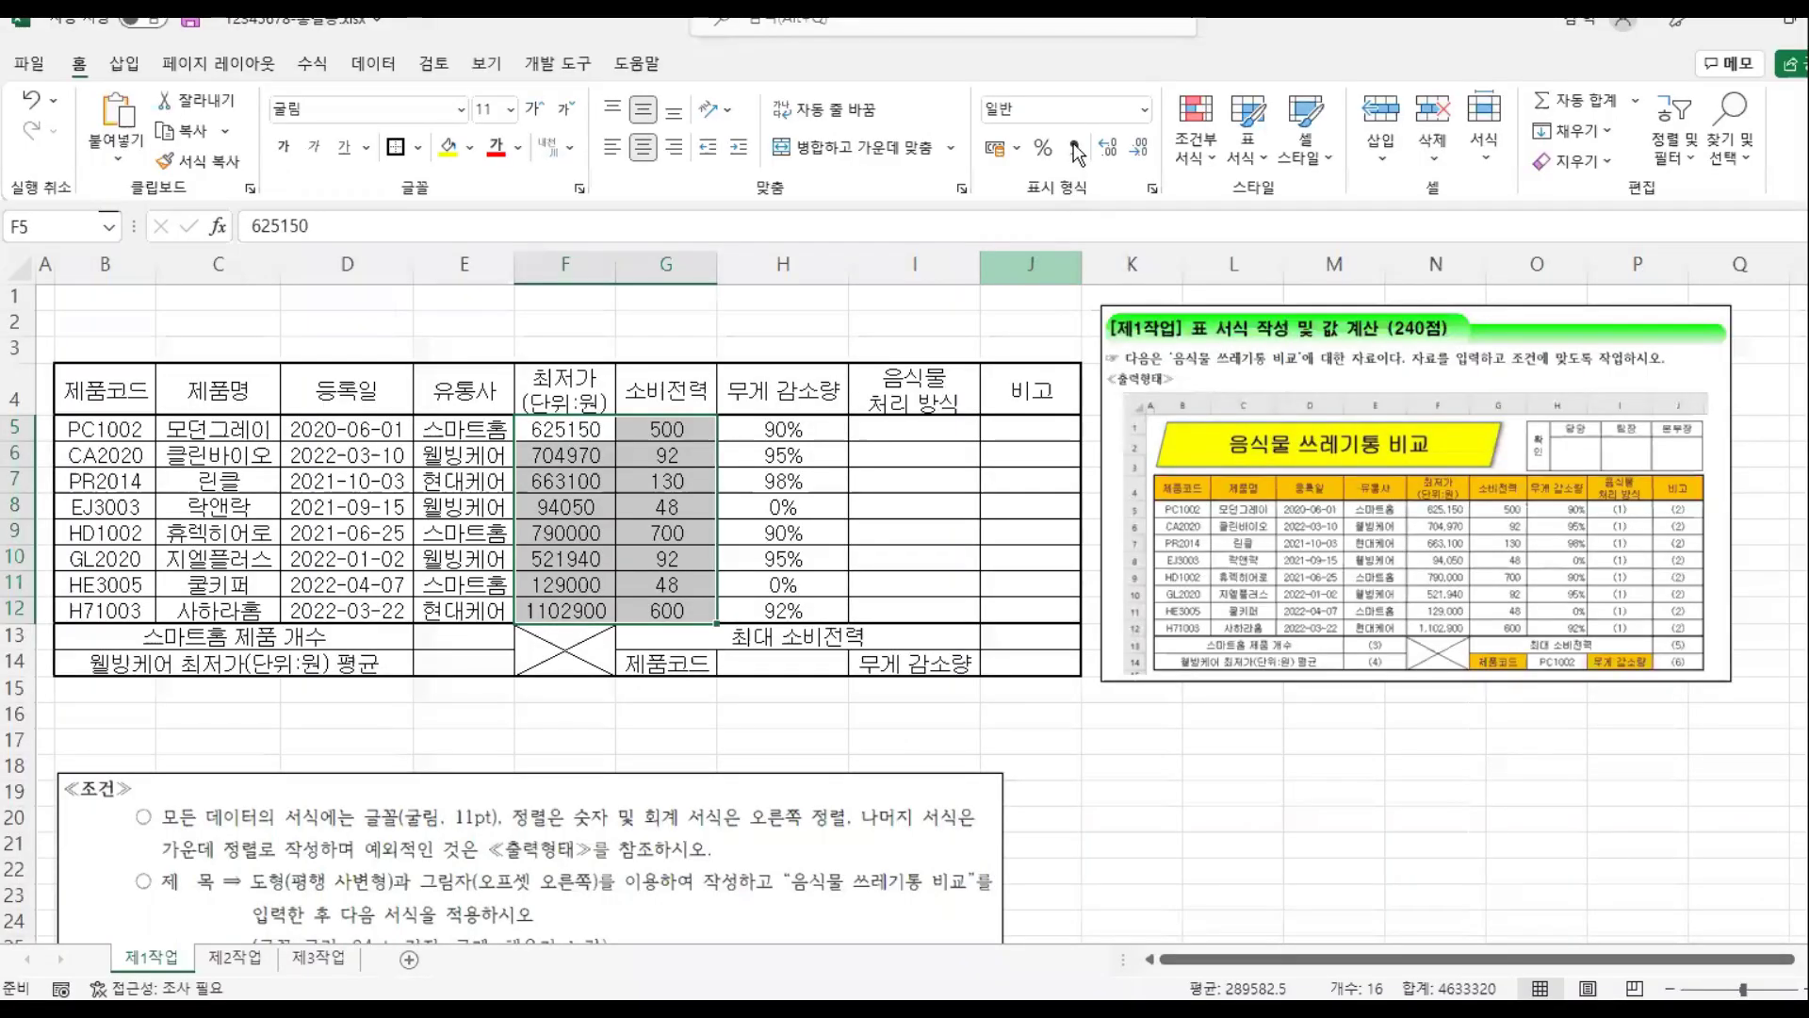
left_click(1072, 139)
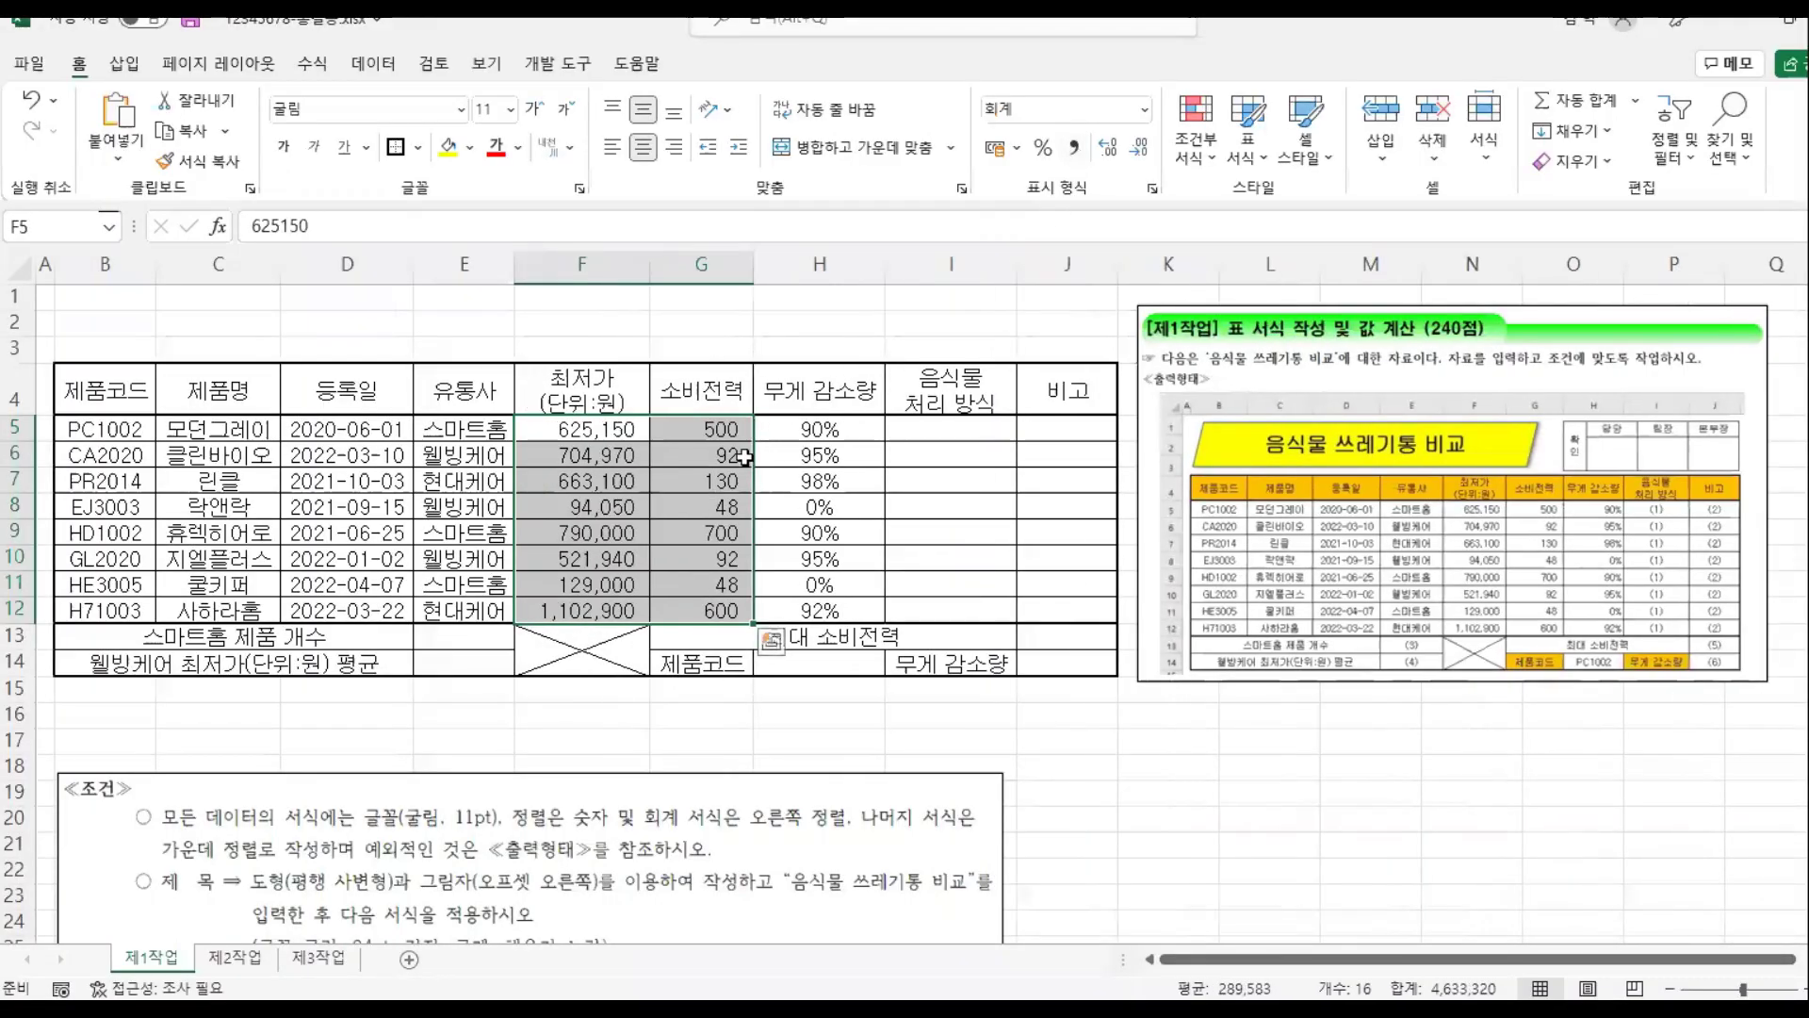
left_click_drag(737, 457, 722, 606)
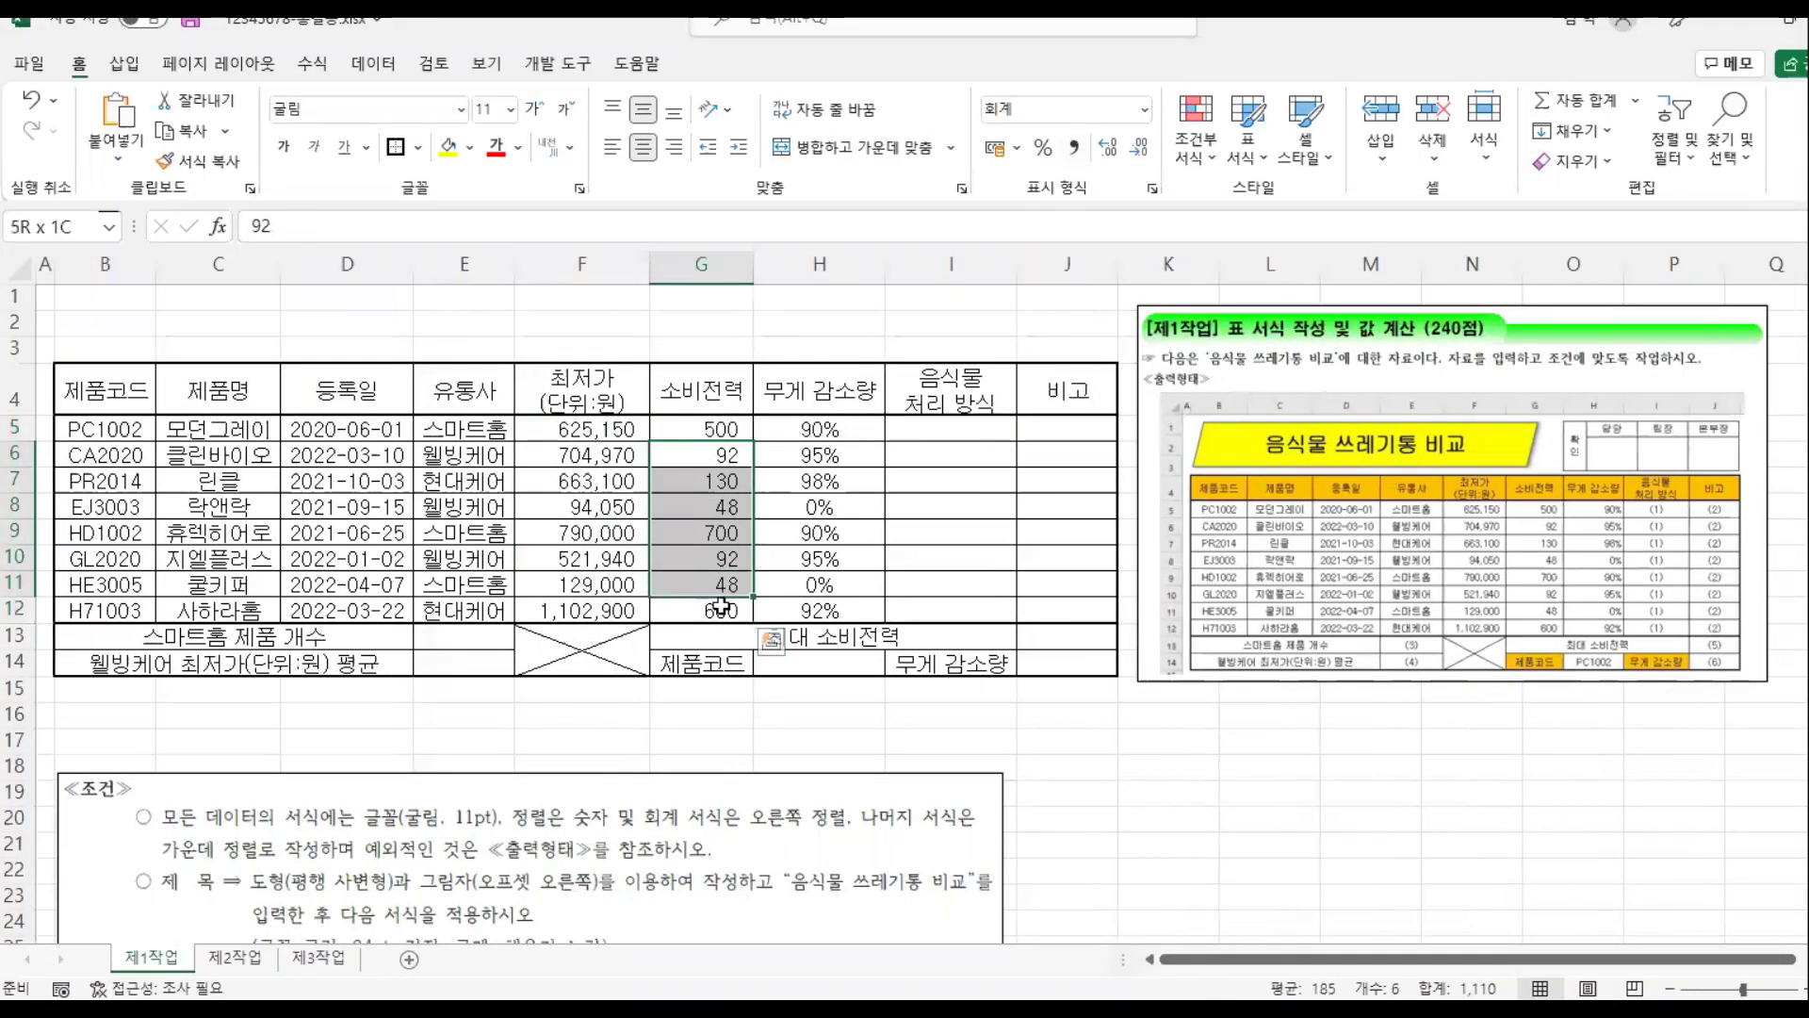
left_click(742, 432)
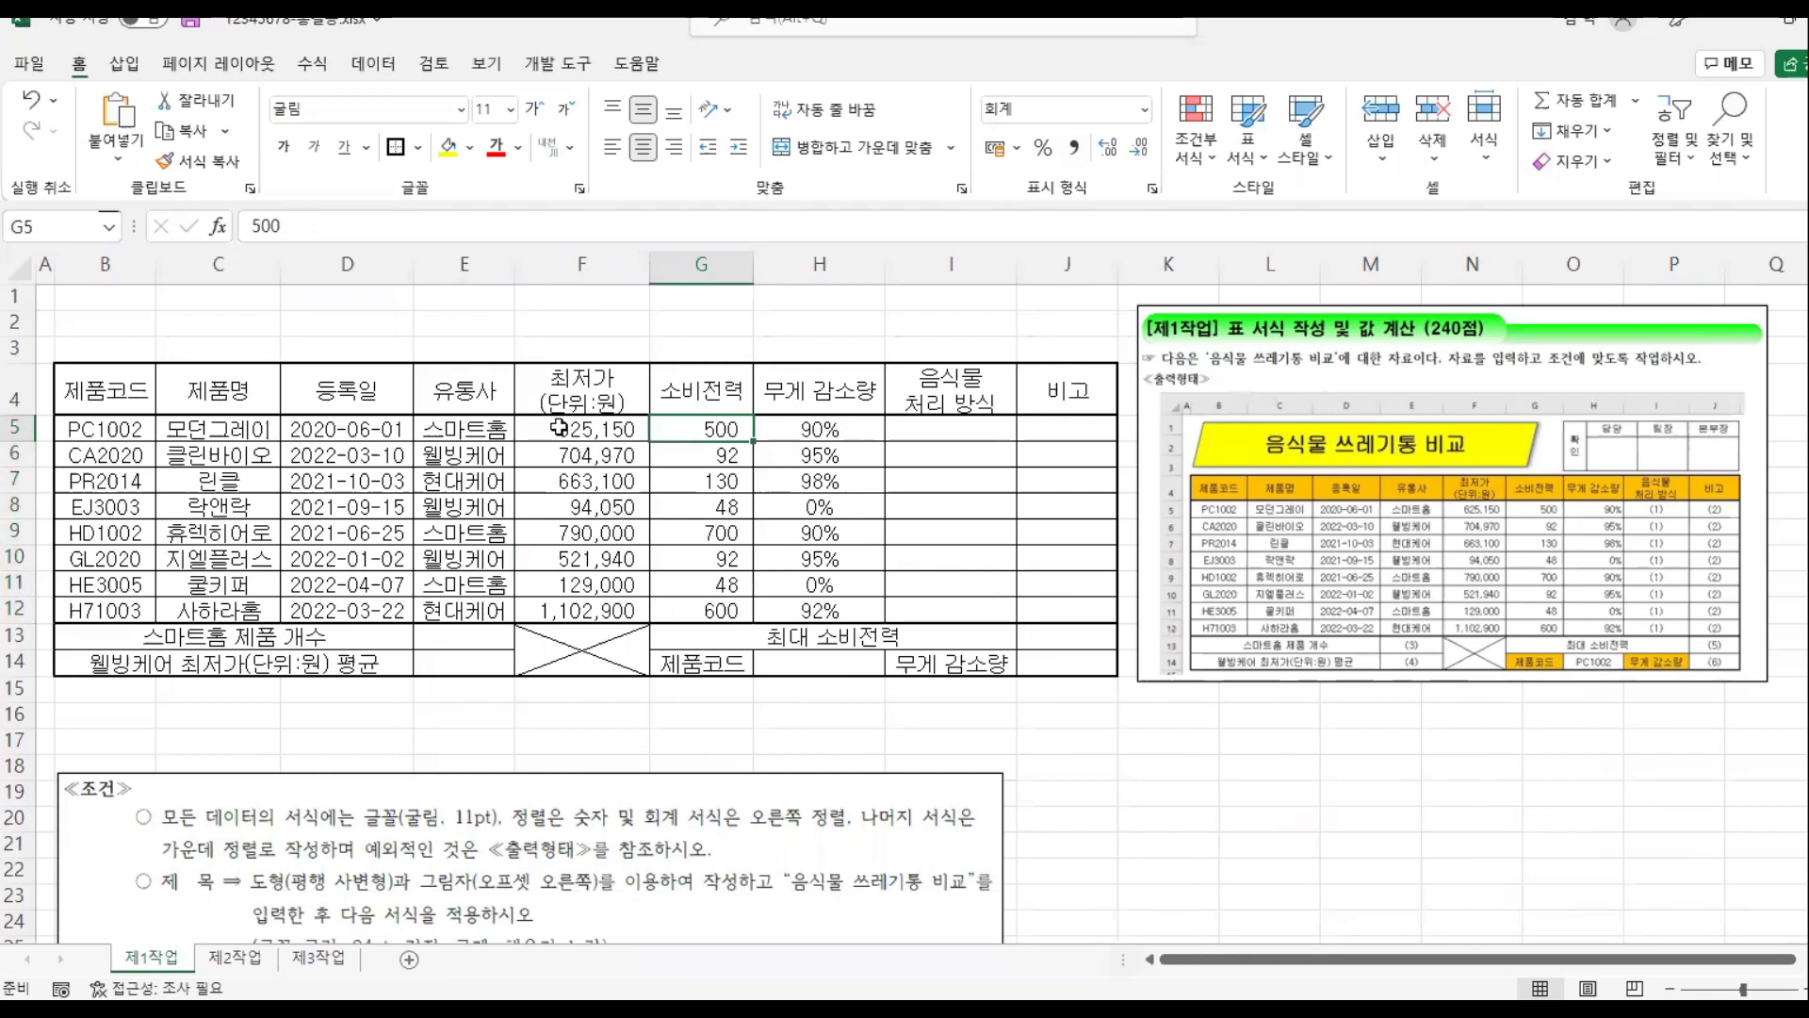
Step: Right-align the numeric values in F5:H12
left_click_drag(549, 427, 823, 612)
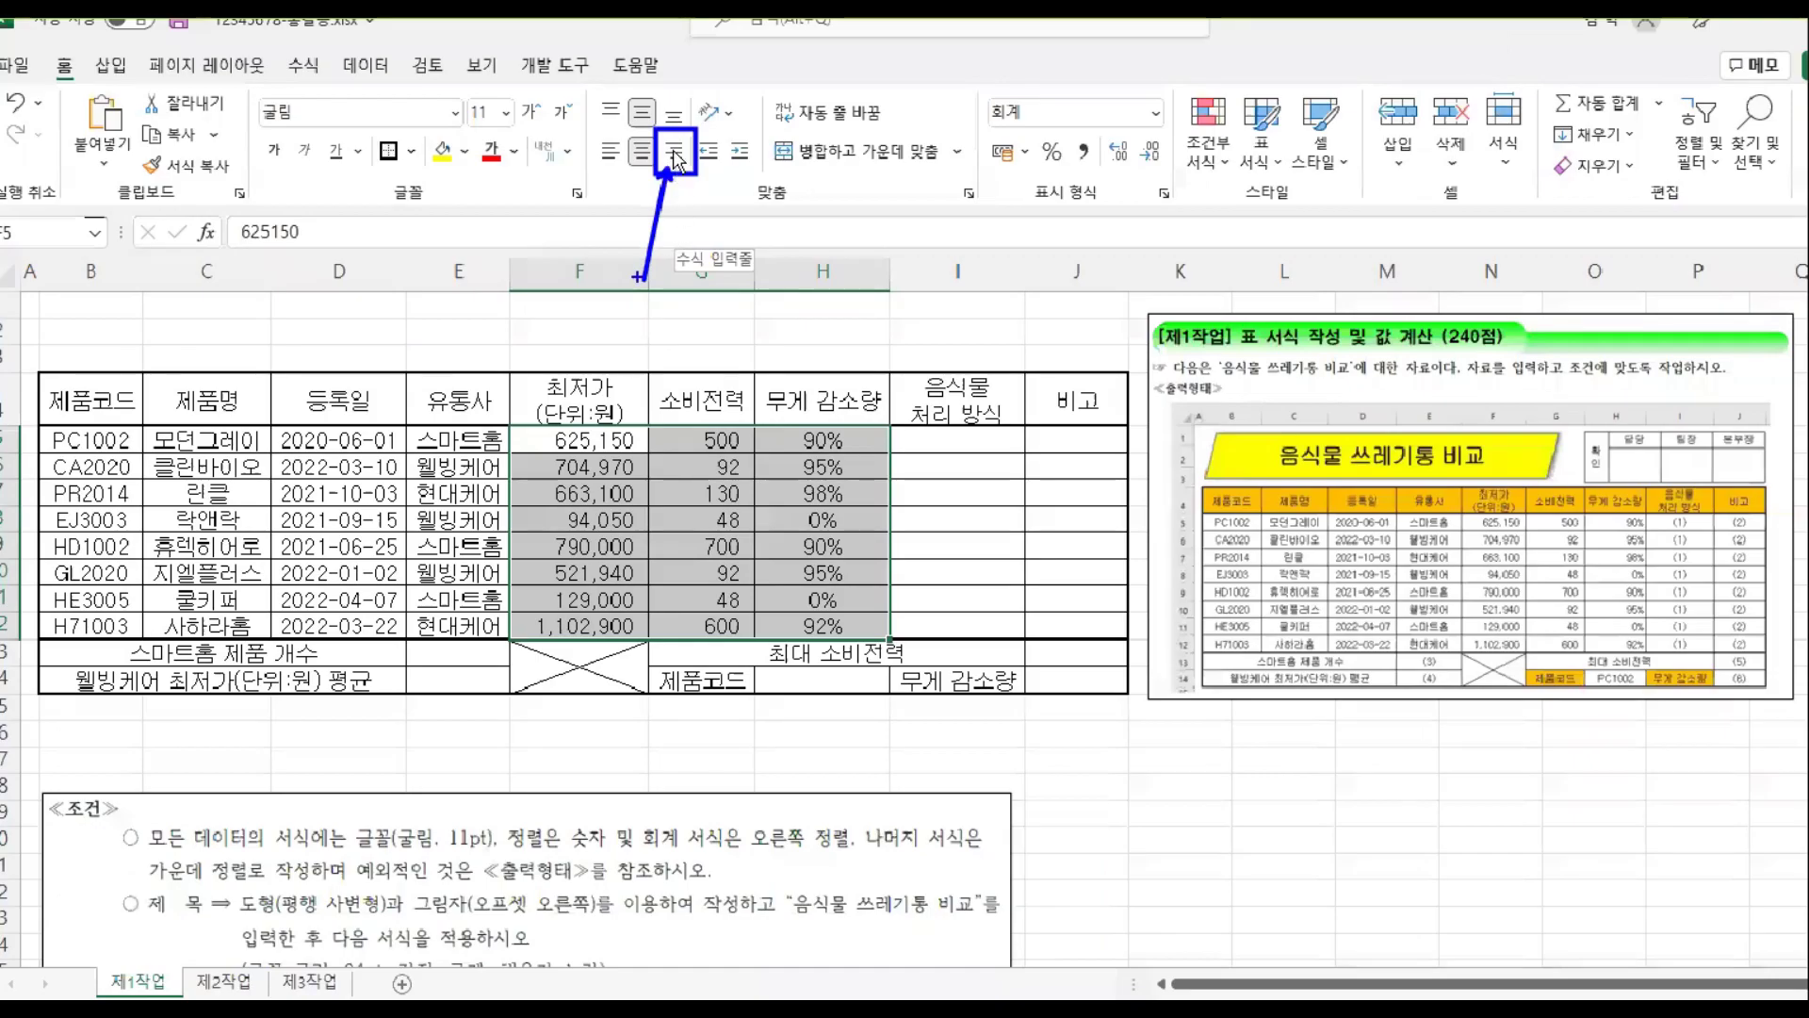
left_click(672, 149)
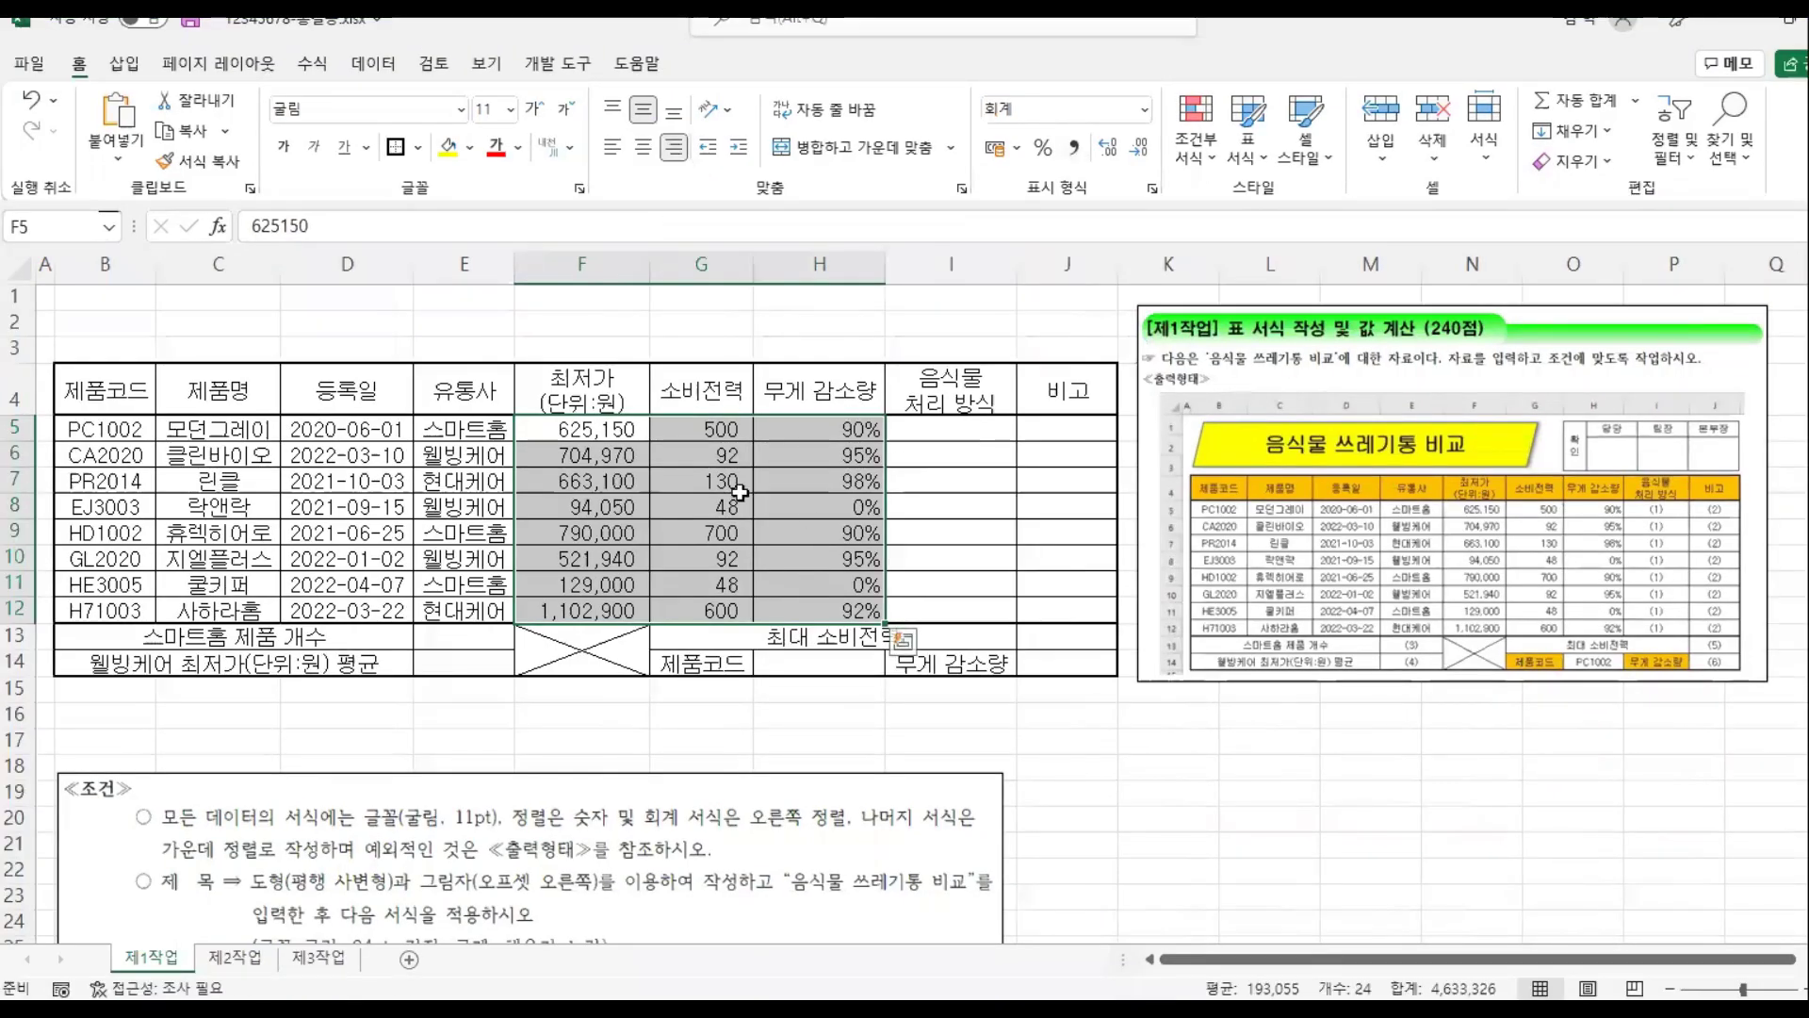
left_click(679, 494)
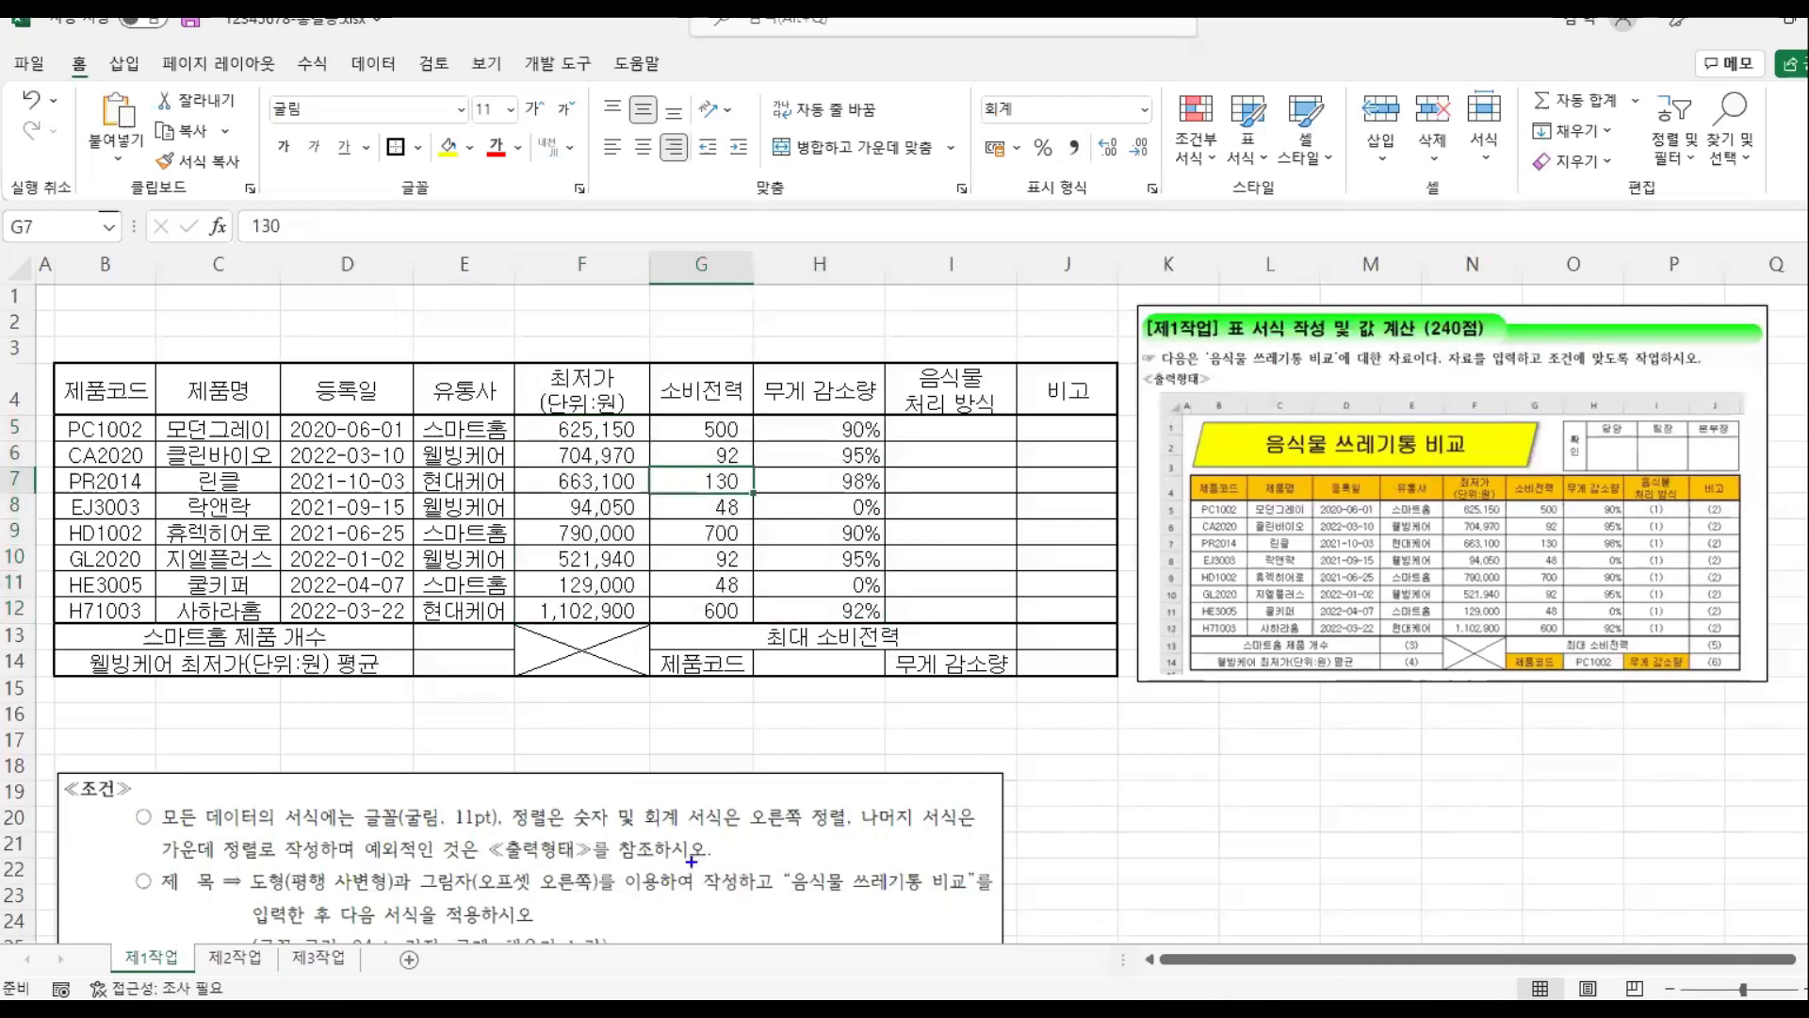
mouse_move(569, 796)
left_mouse_down()
mouse_move(585, 829)
mouse_move(860, 835)
left_mouse_up()
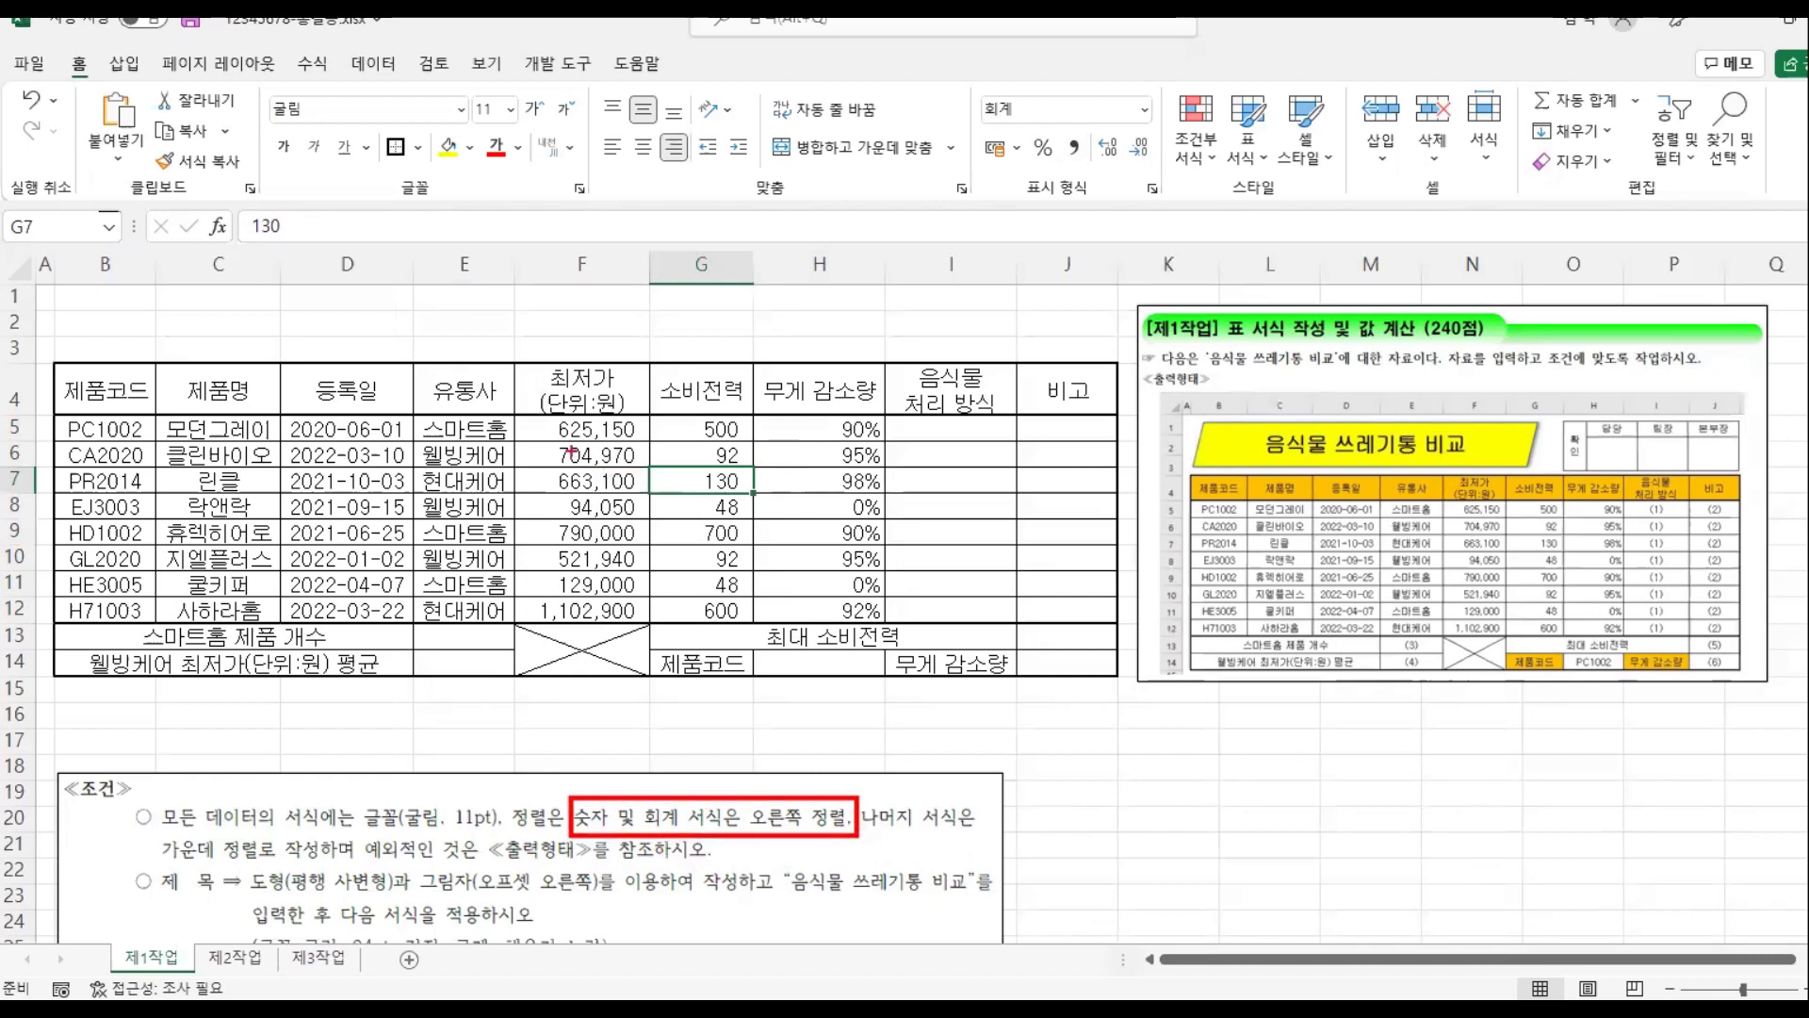
mouse_move(522, 416)
left_mouse_down()
mouse_move(767, 594)
mouse_move(892, 625)
left_mouse_up()
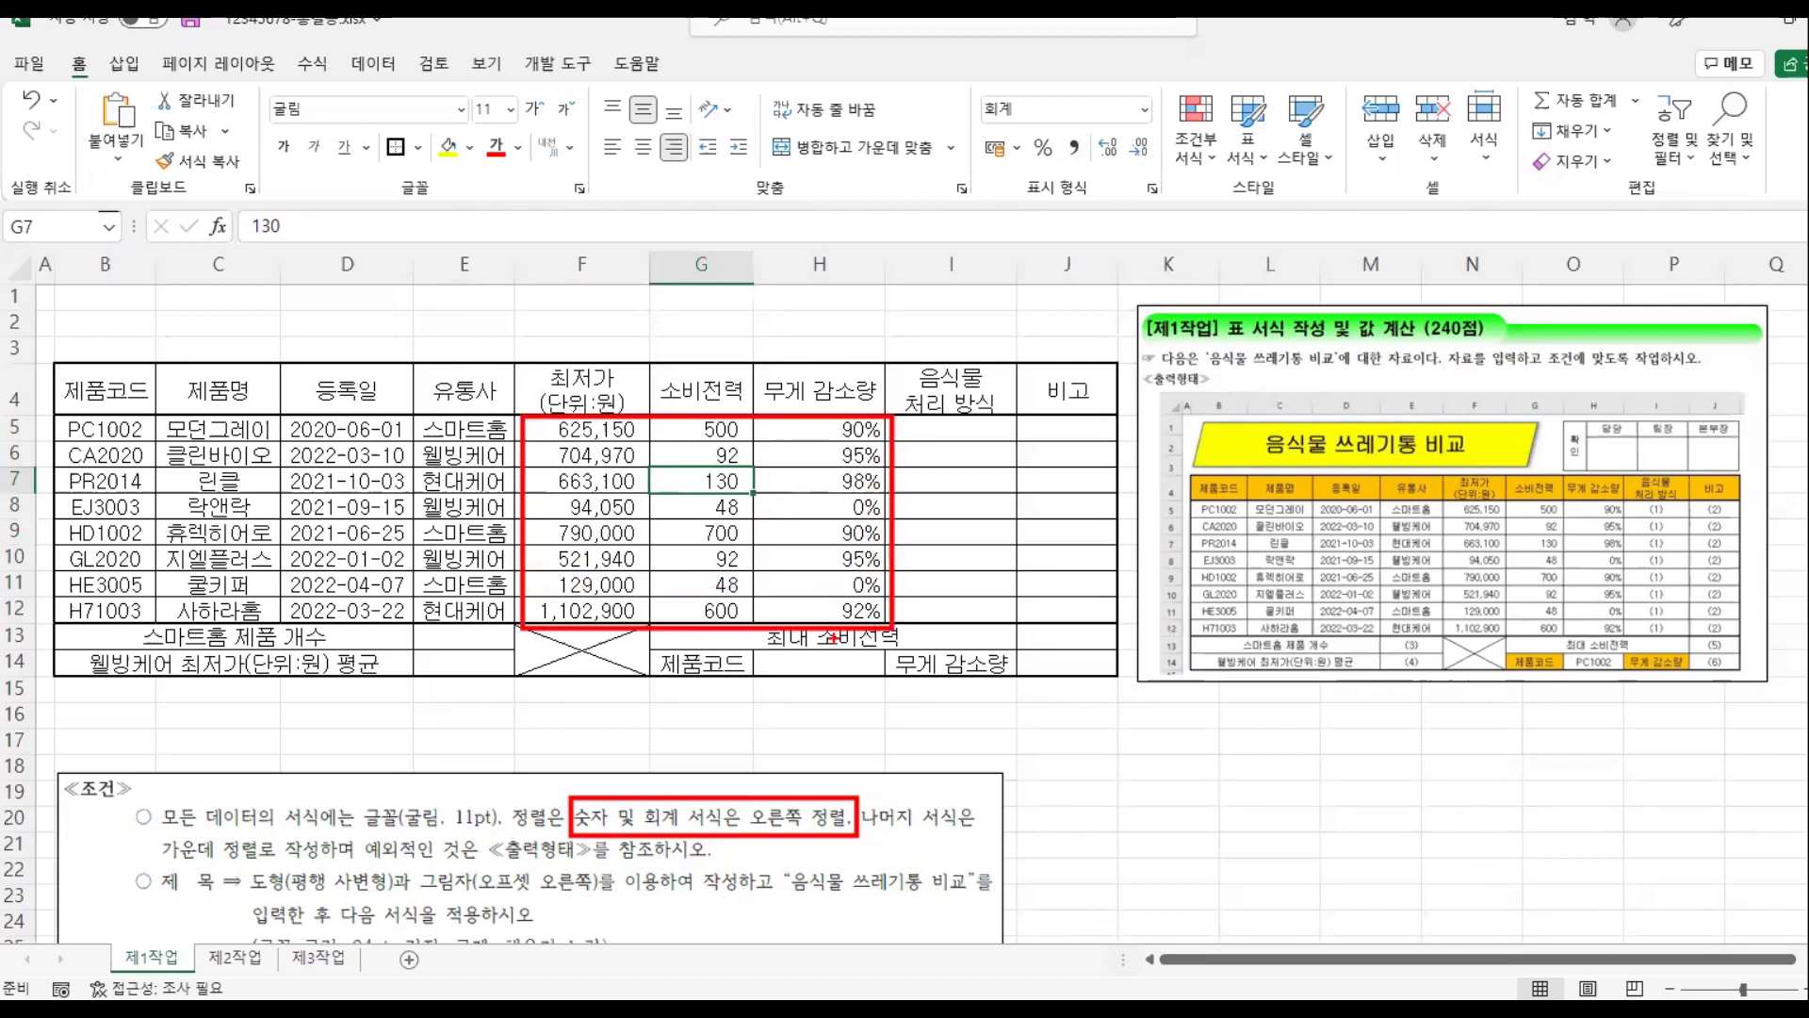
left_click_drag(652, 133, 700, 170)
left_click_drag(651, 269, 680, 176)
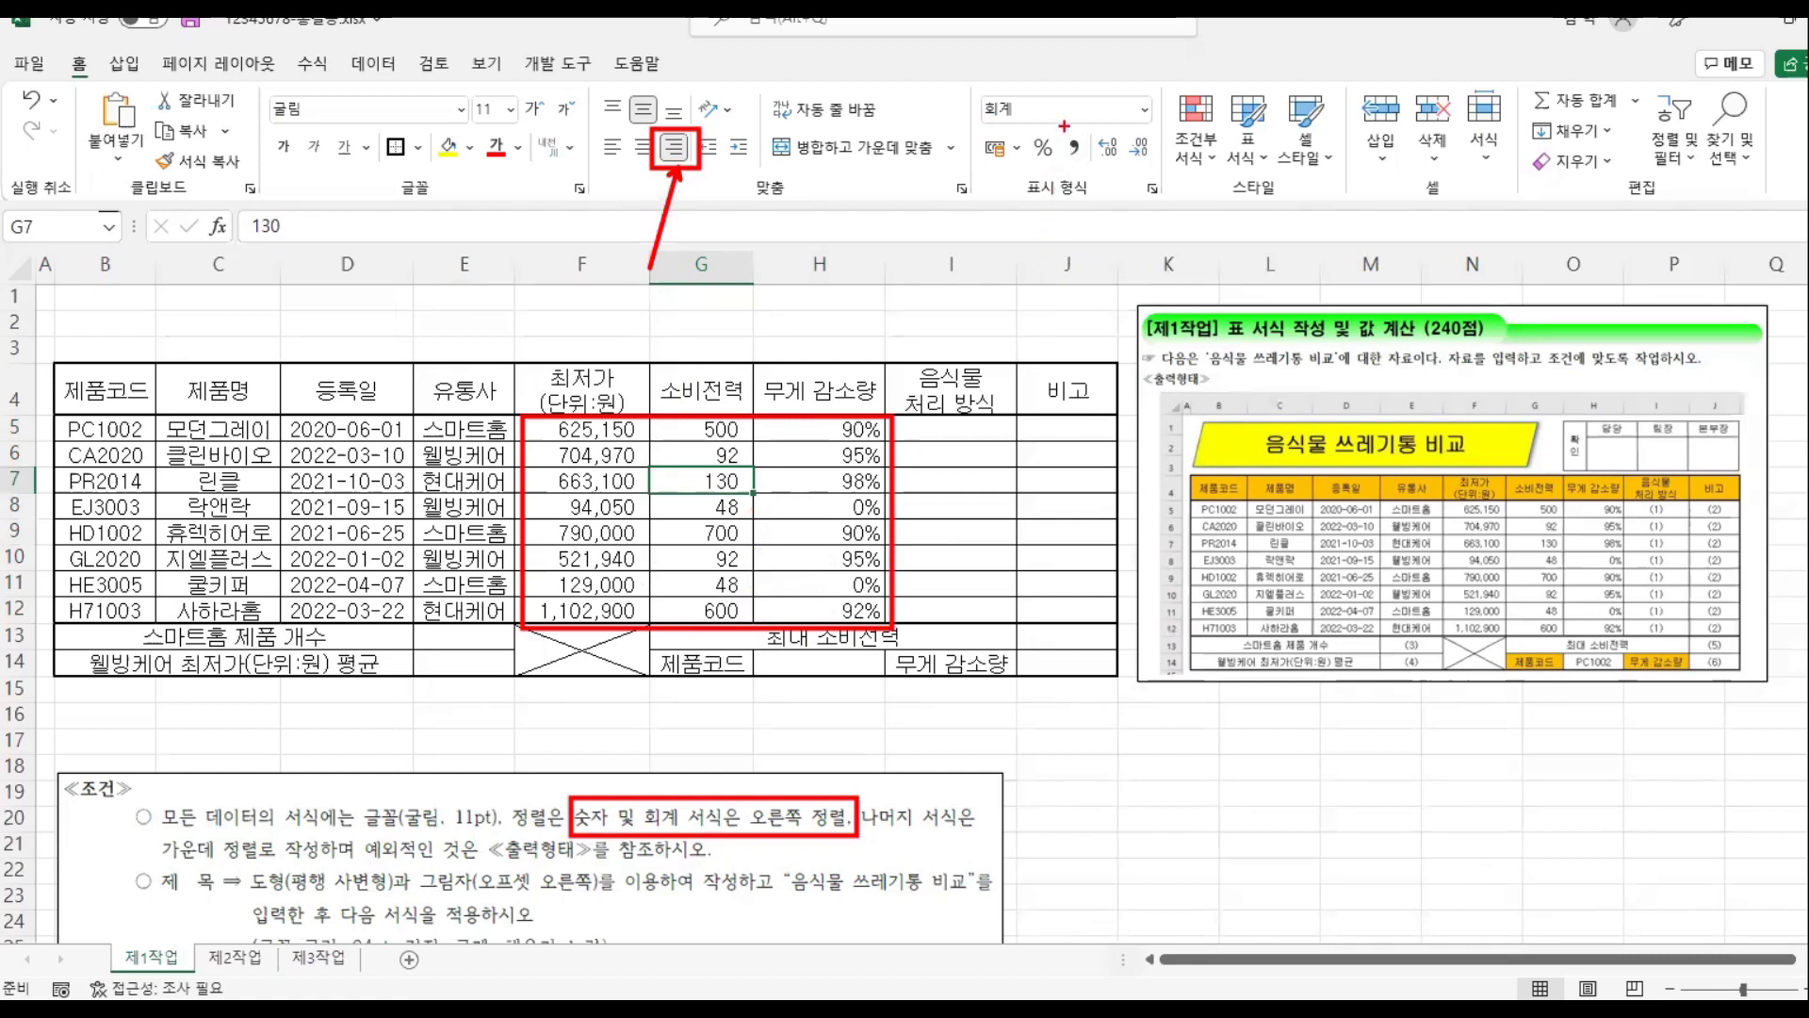
type("퓨")
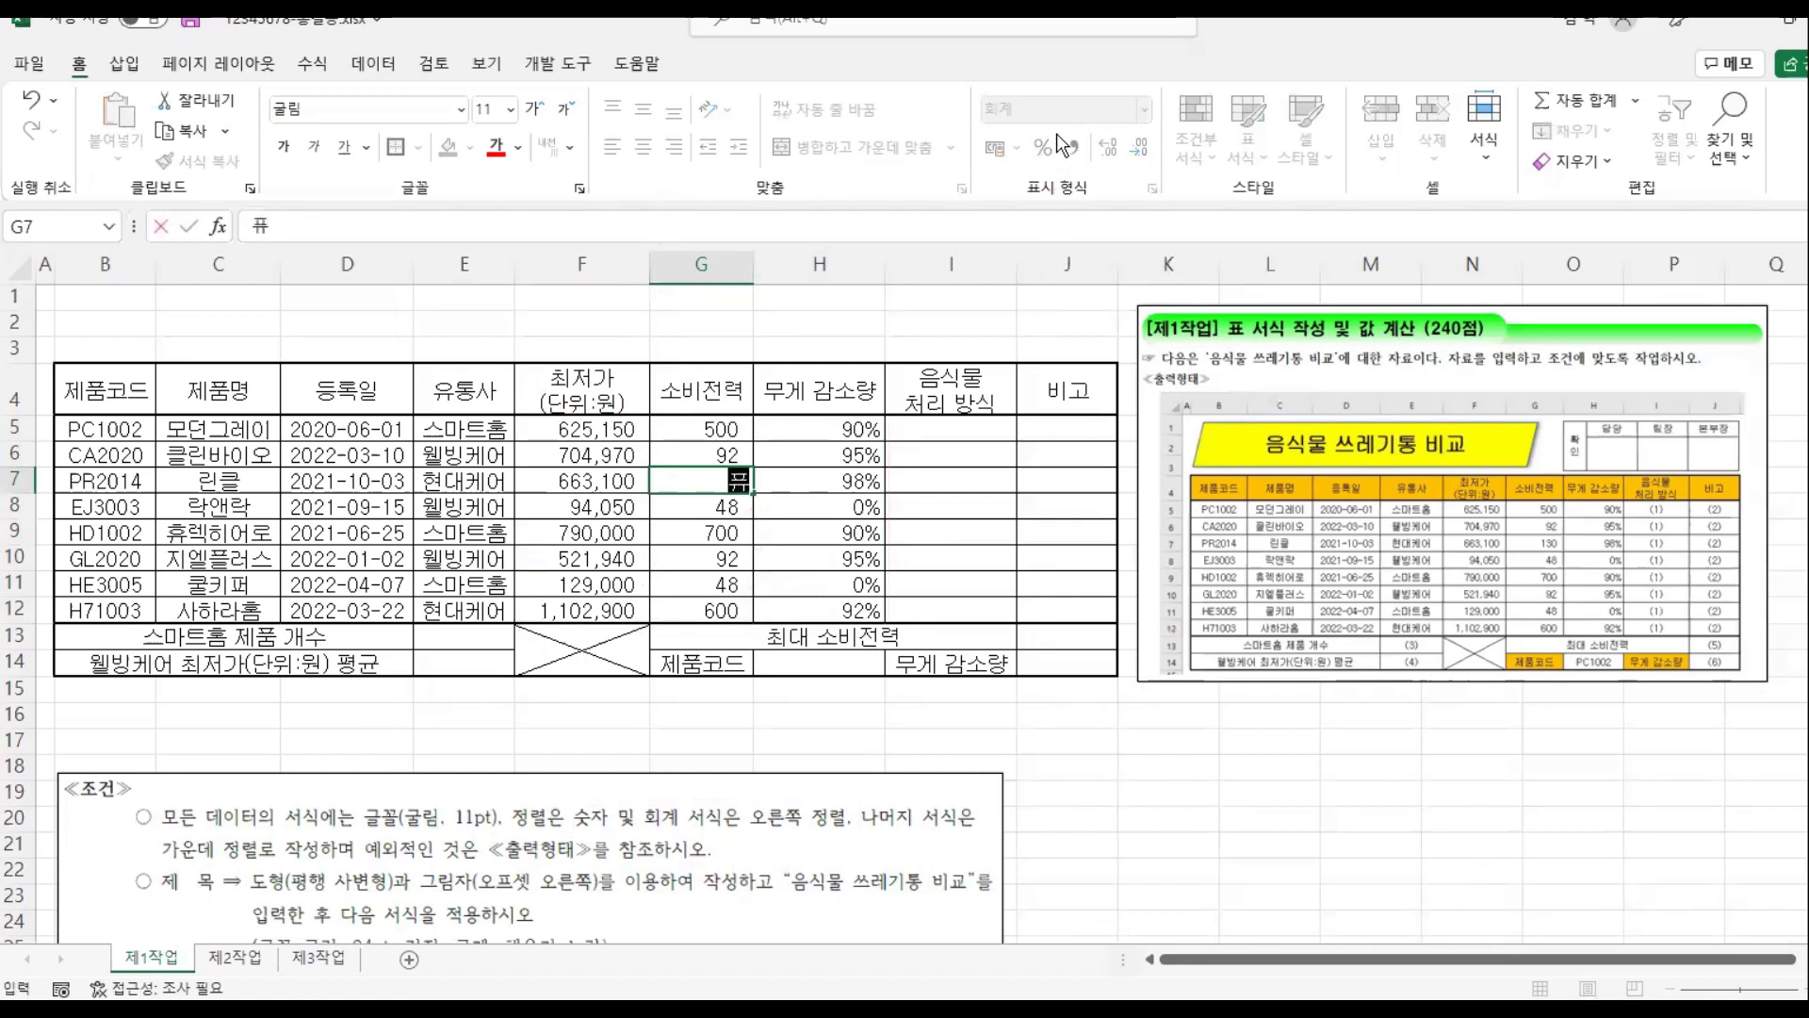
key("Escape")
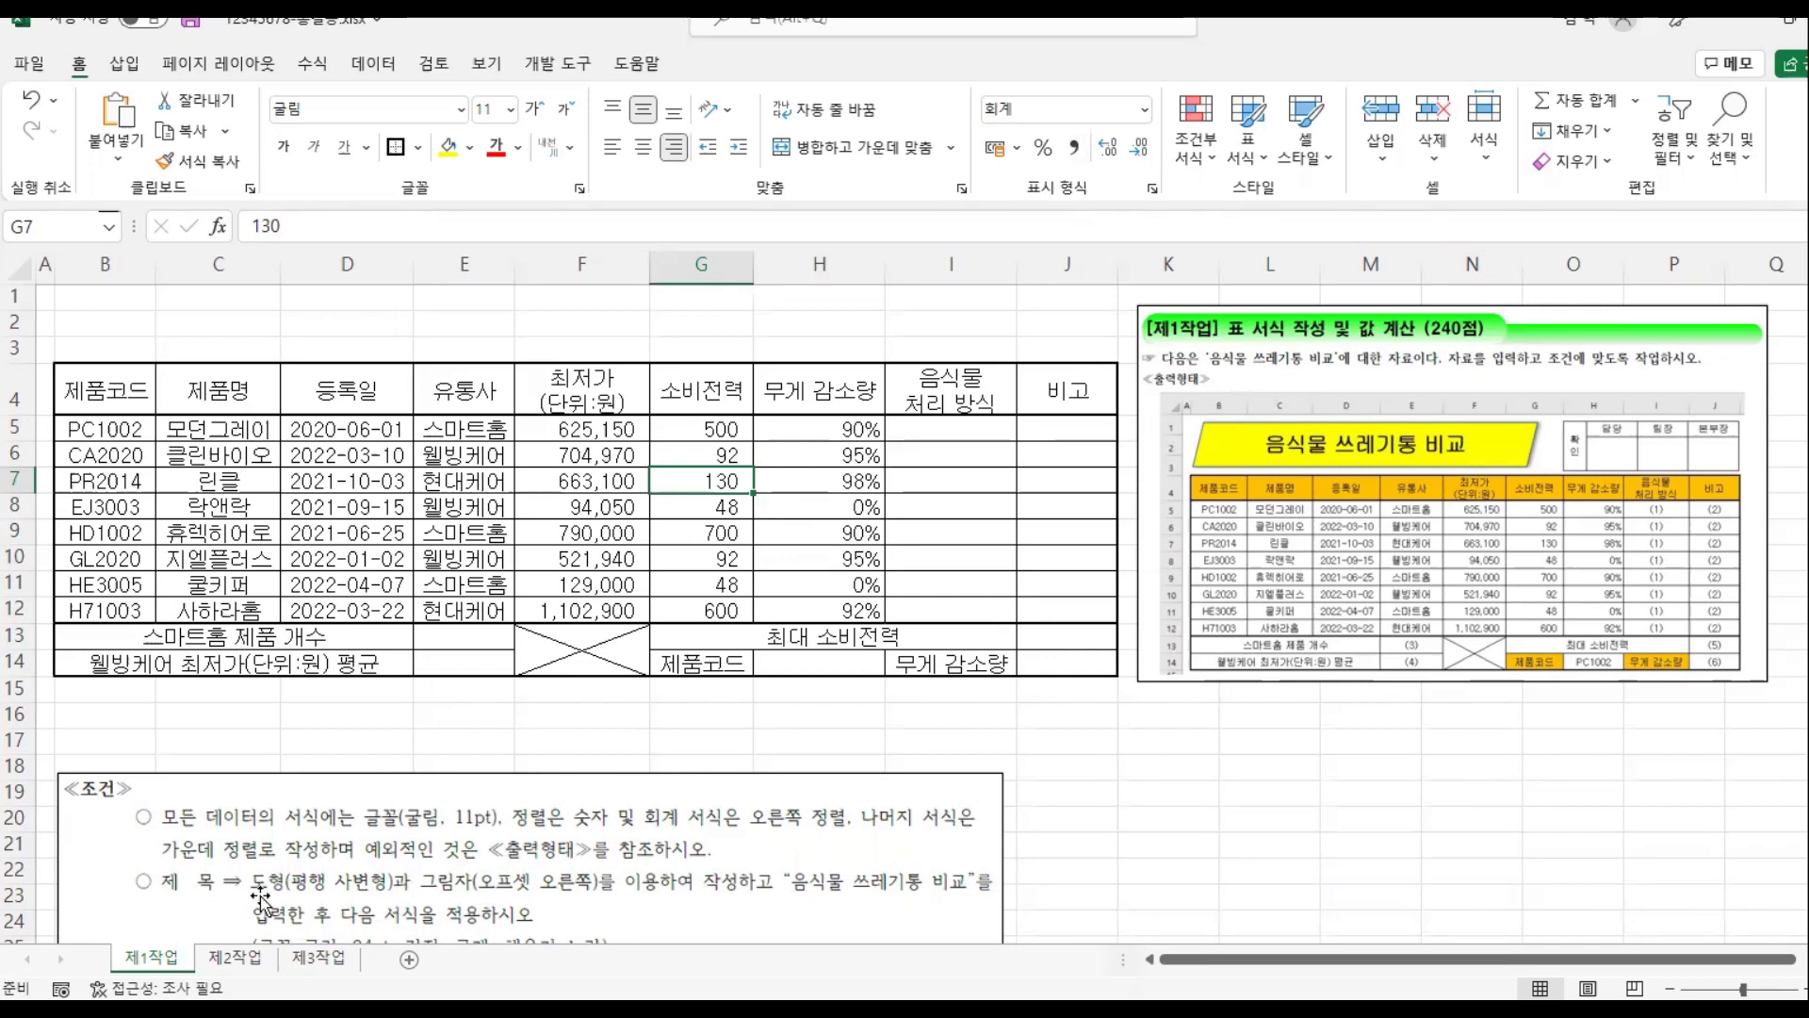
mouse_move(115, 862)
left_mouse_down()
mouse_move(484, 947)
mouse_move(999, 936)
left_mouse_up()
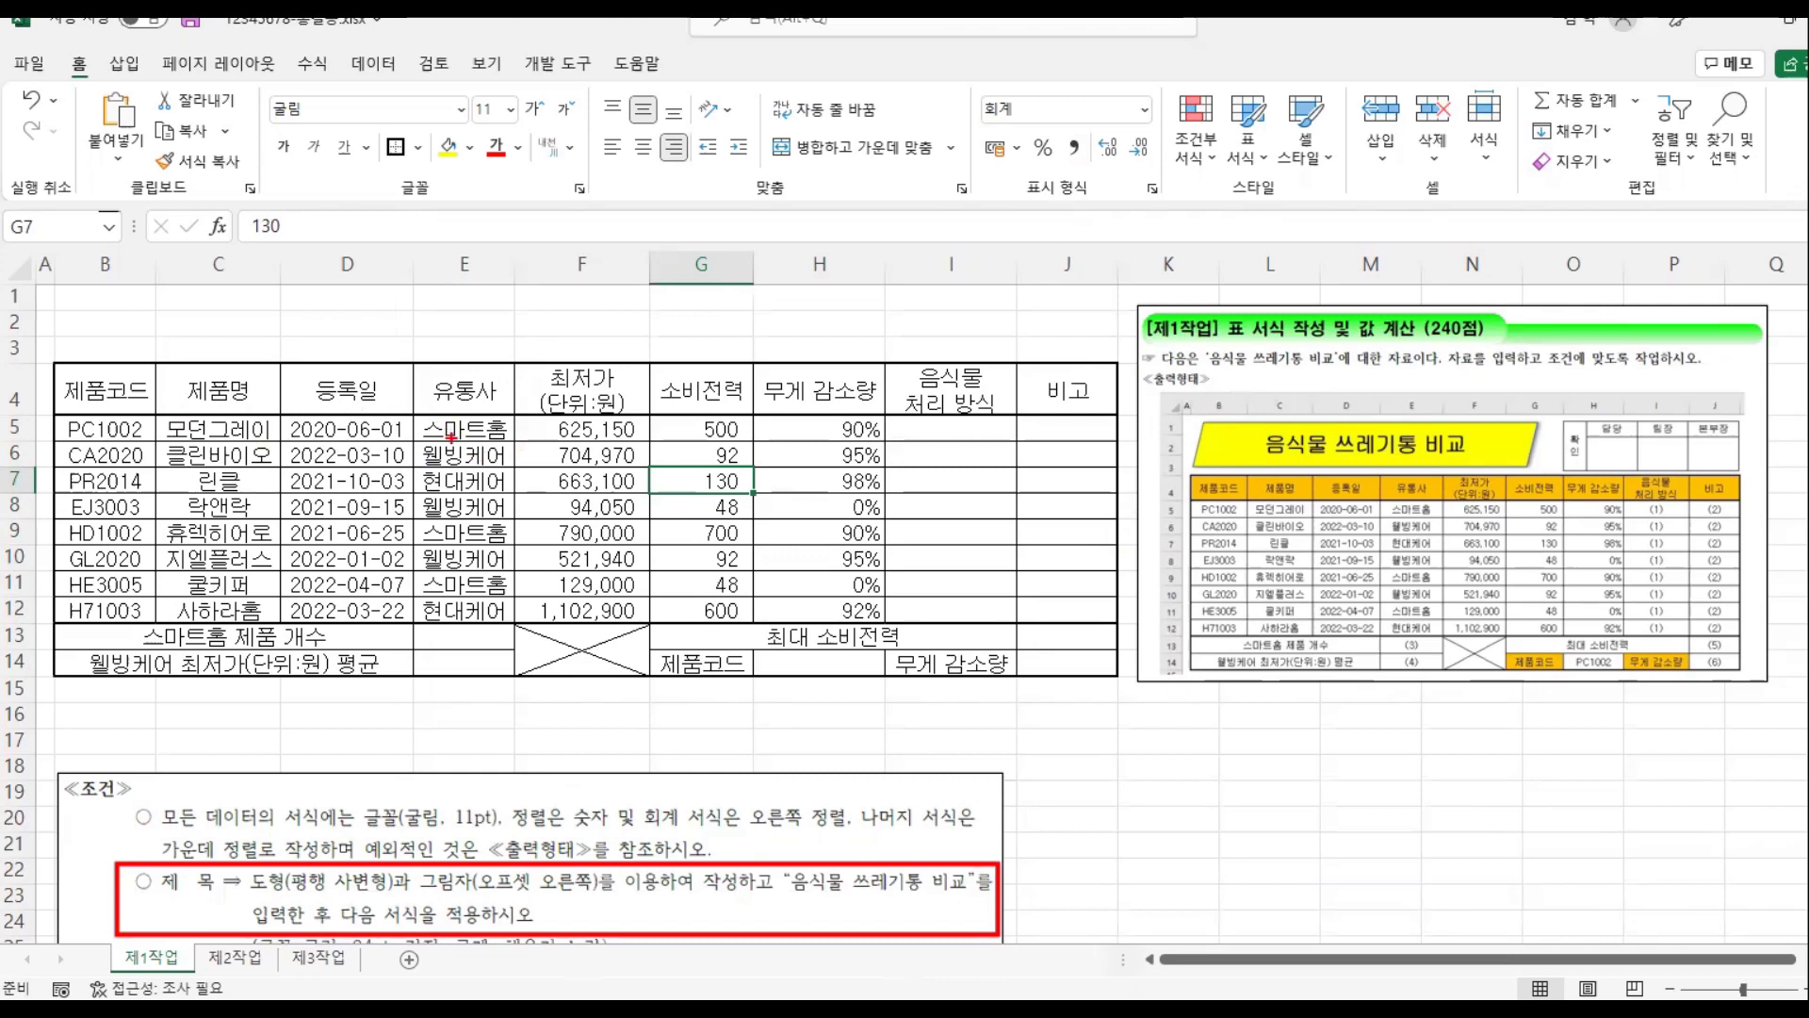
key("Escape")
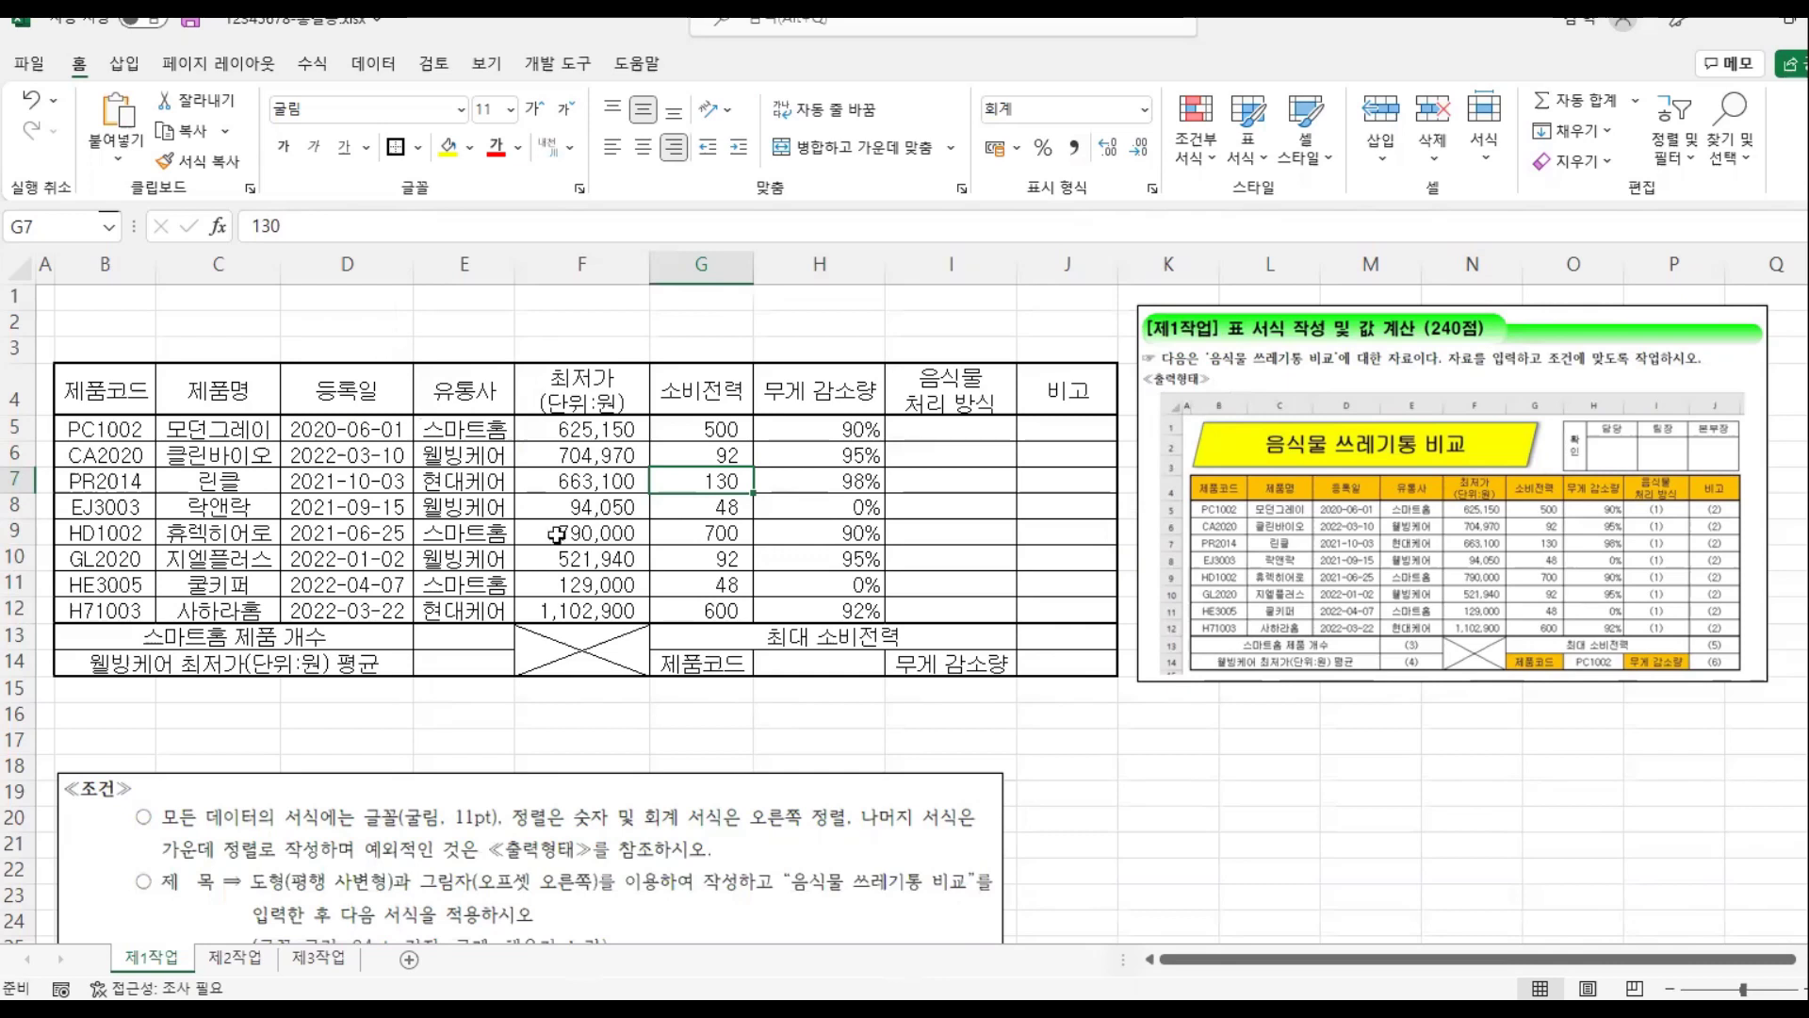
Step: Widen columns B through J of the comparison table so that its headings and values have more room
left_click(231, 300)
left_click_drag(155, 264, 170, 264)
left_click_drag(295, 264, 318, 268)
left_click_drag(447, 268, 613, 275)
left_click_drag(744, 271, 756, 271)
left_click(867, 275)
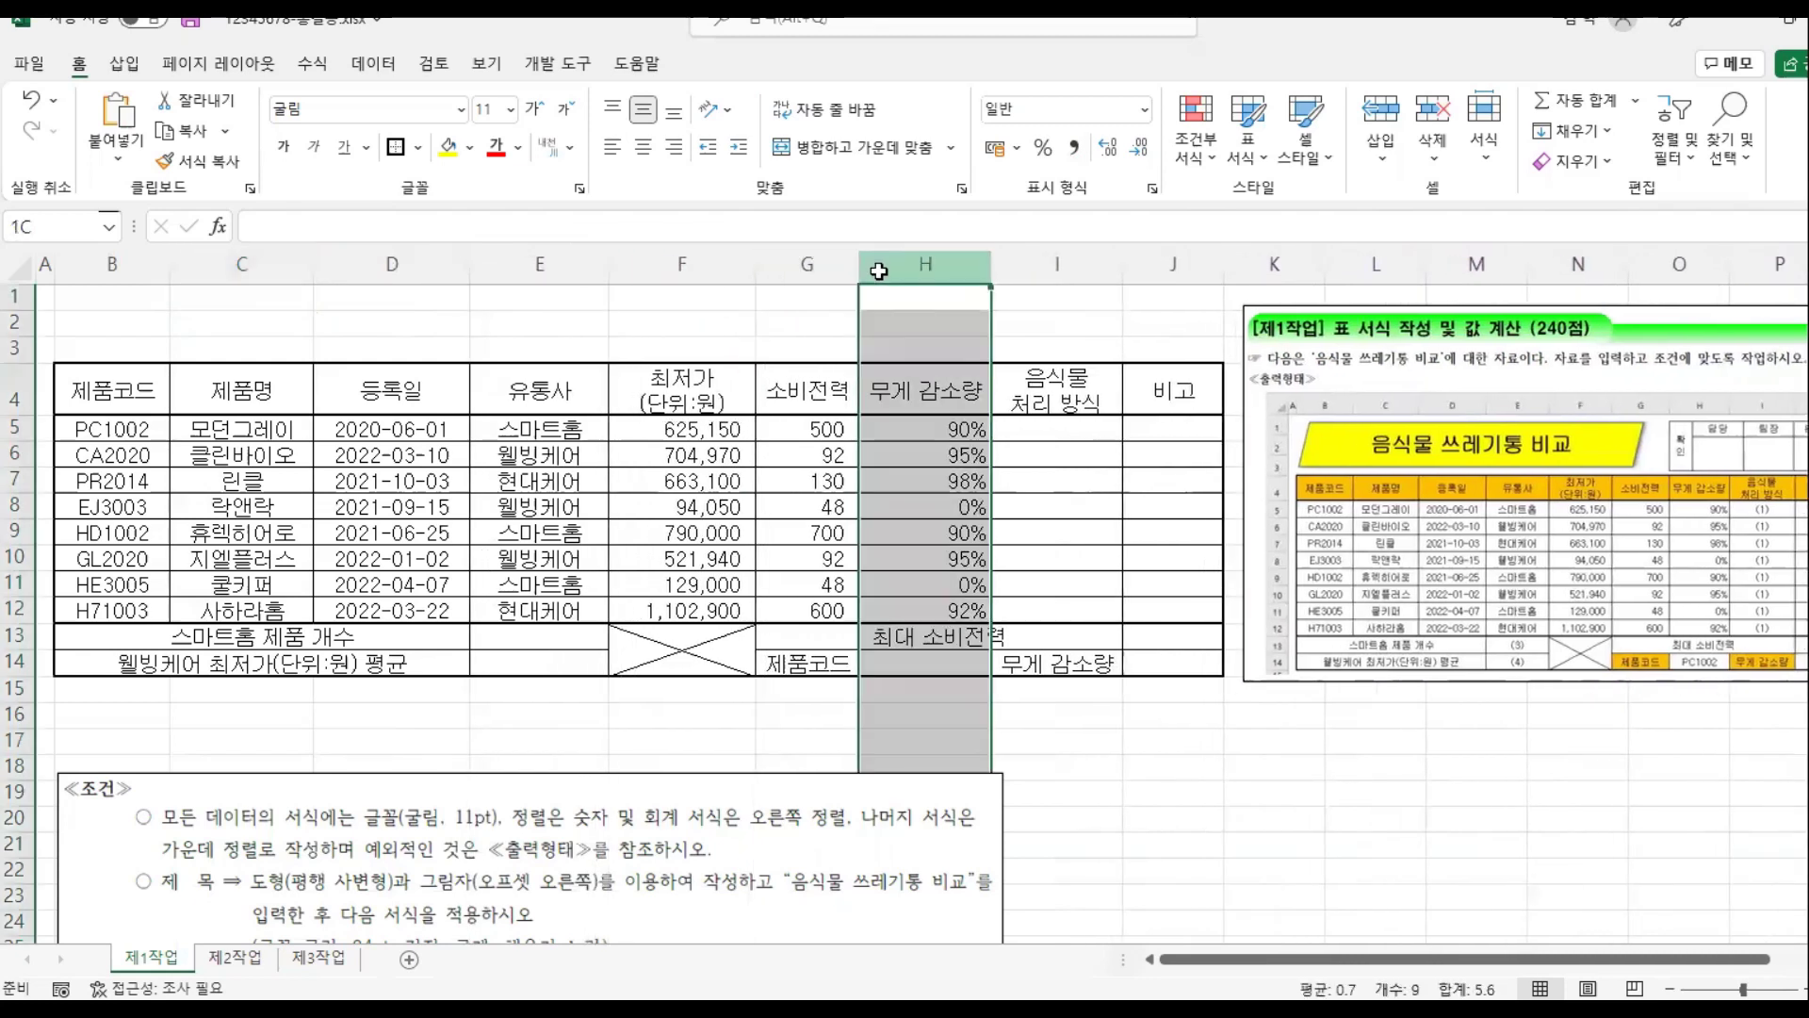
left_click_drag(859, 271, 875, 271)
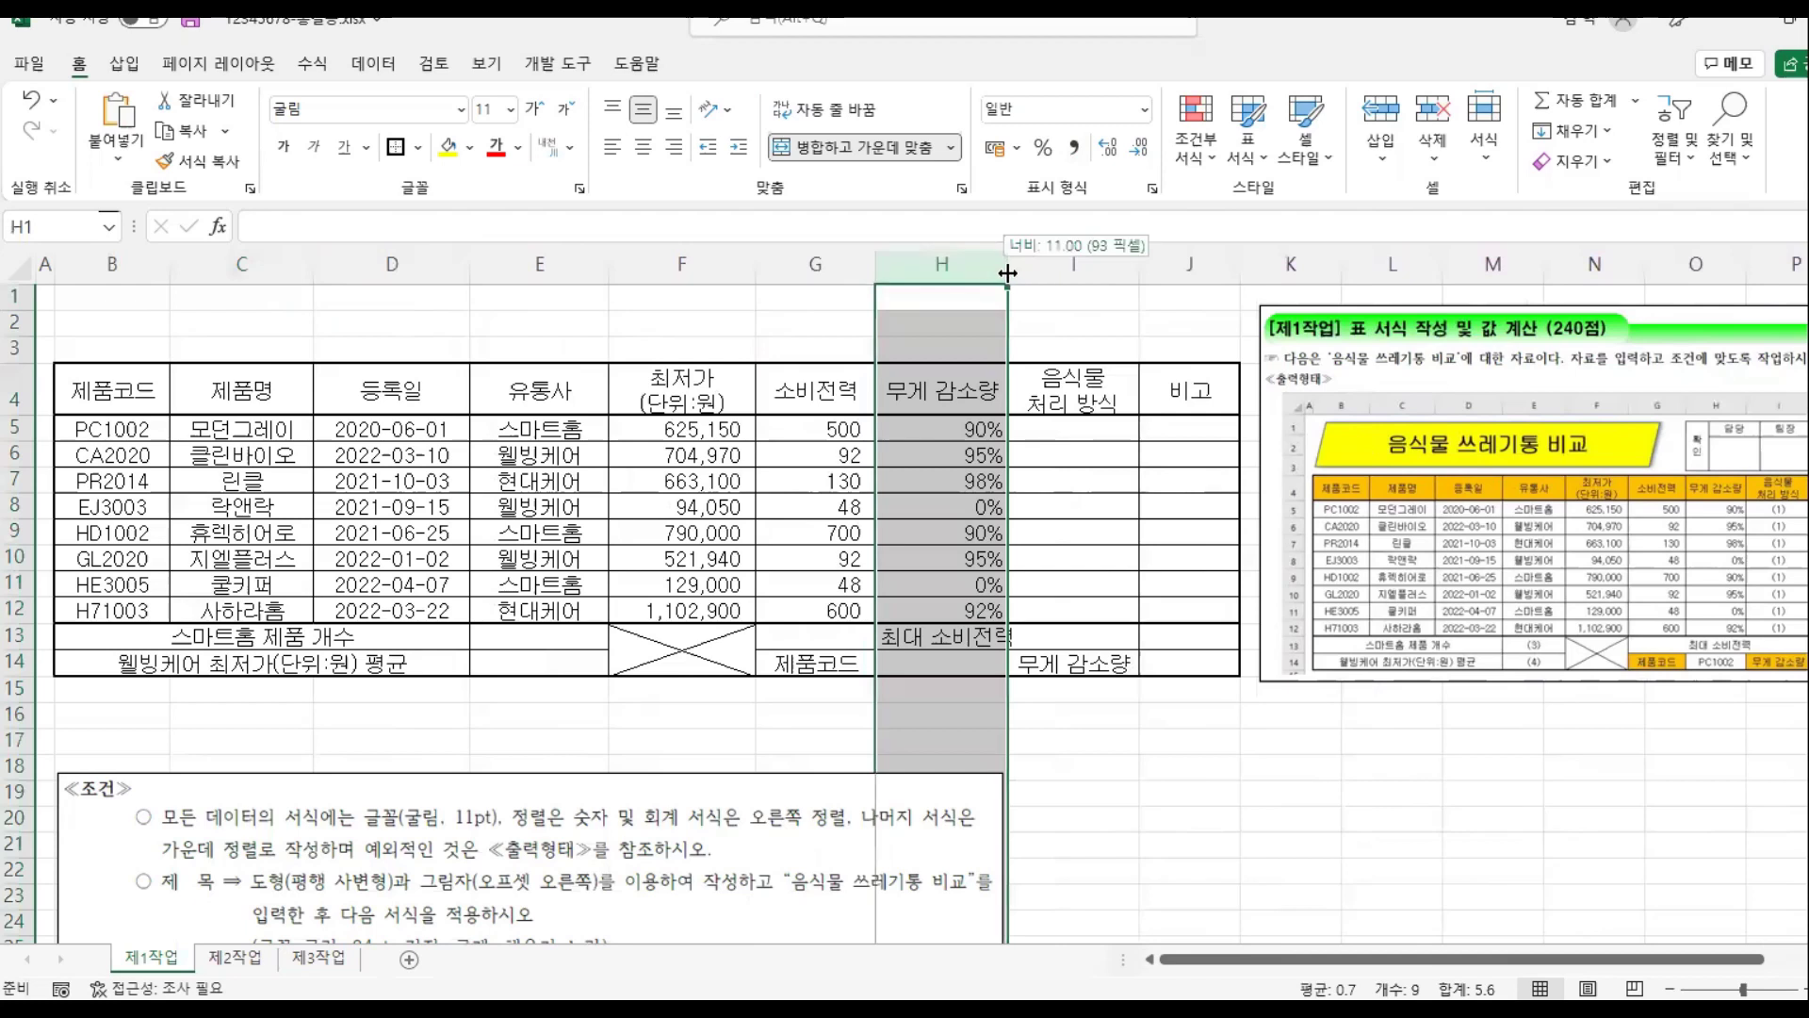
left_click_drag(1008, 272, 1018, 271)
left_click_drag(1149, 271, 1293, 273)
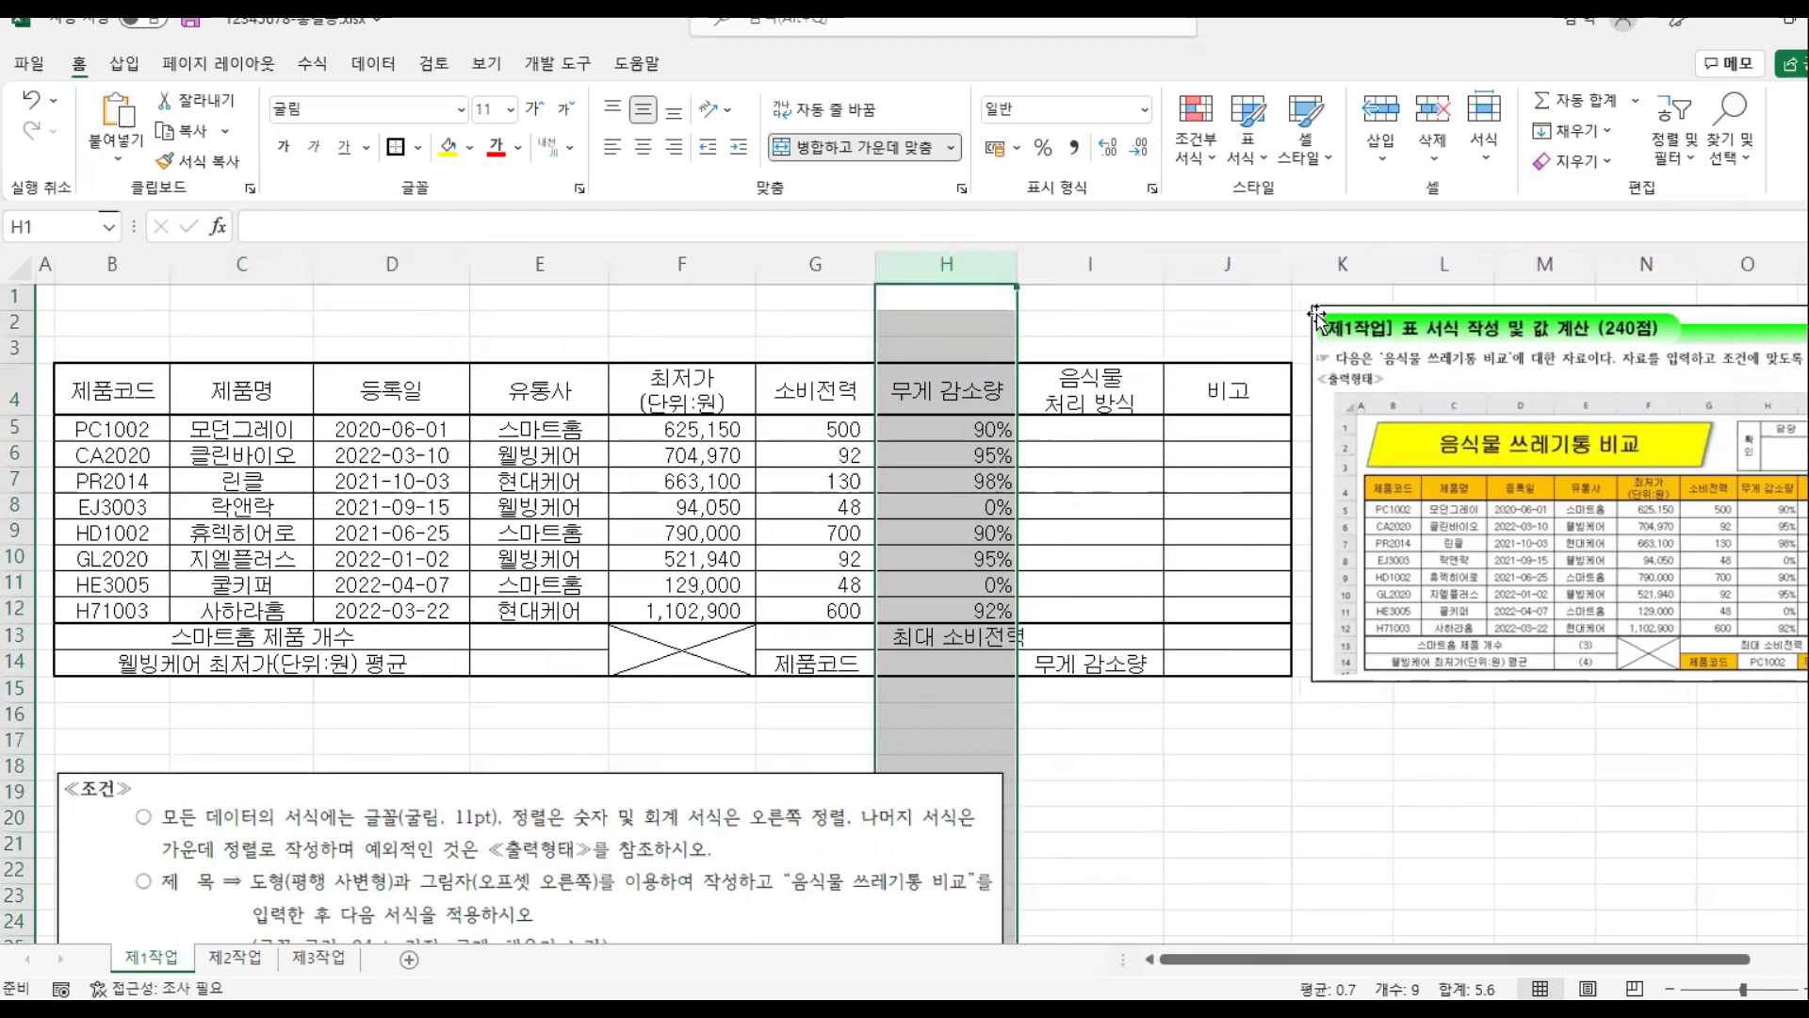
left_click(1014, 410)
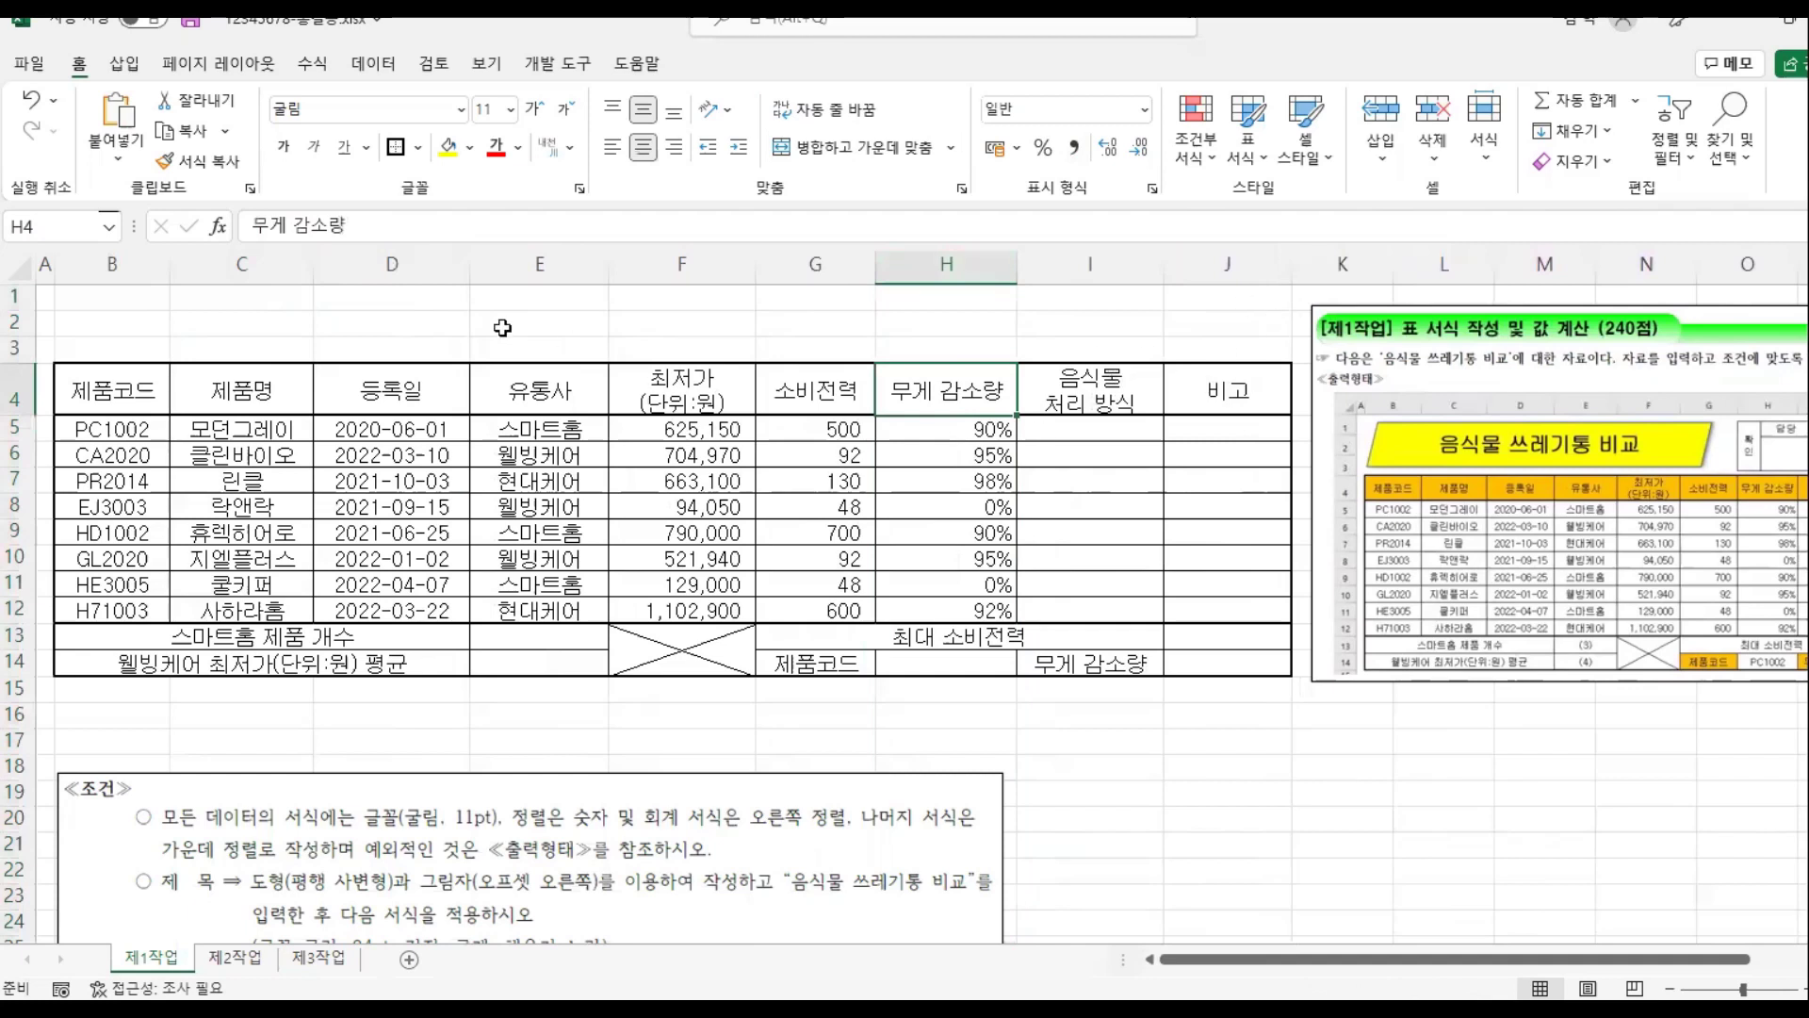
Step: Set the height of rows 1 to 3 above the table to 22.50
left_click_drag(17, 296, 19, 363)
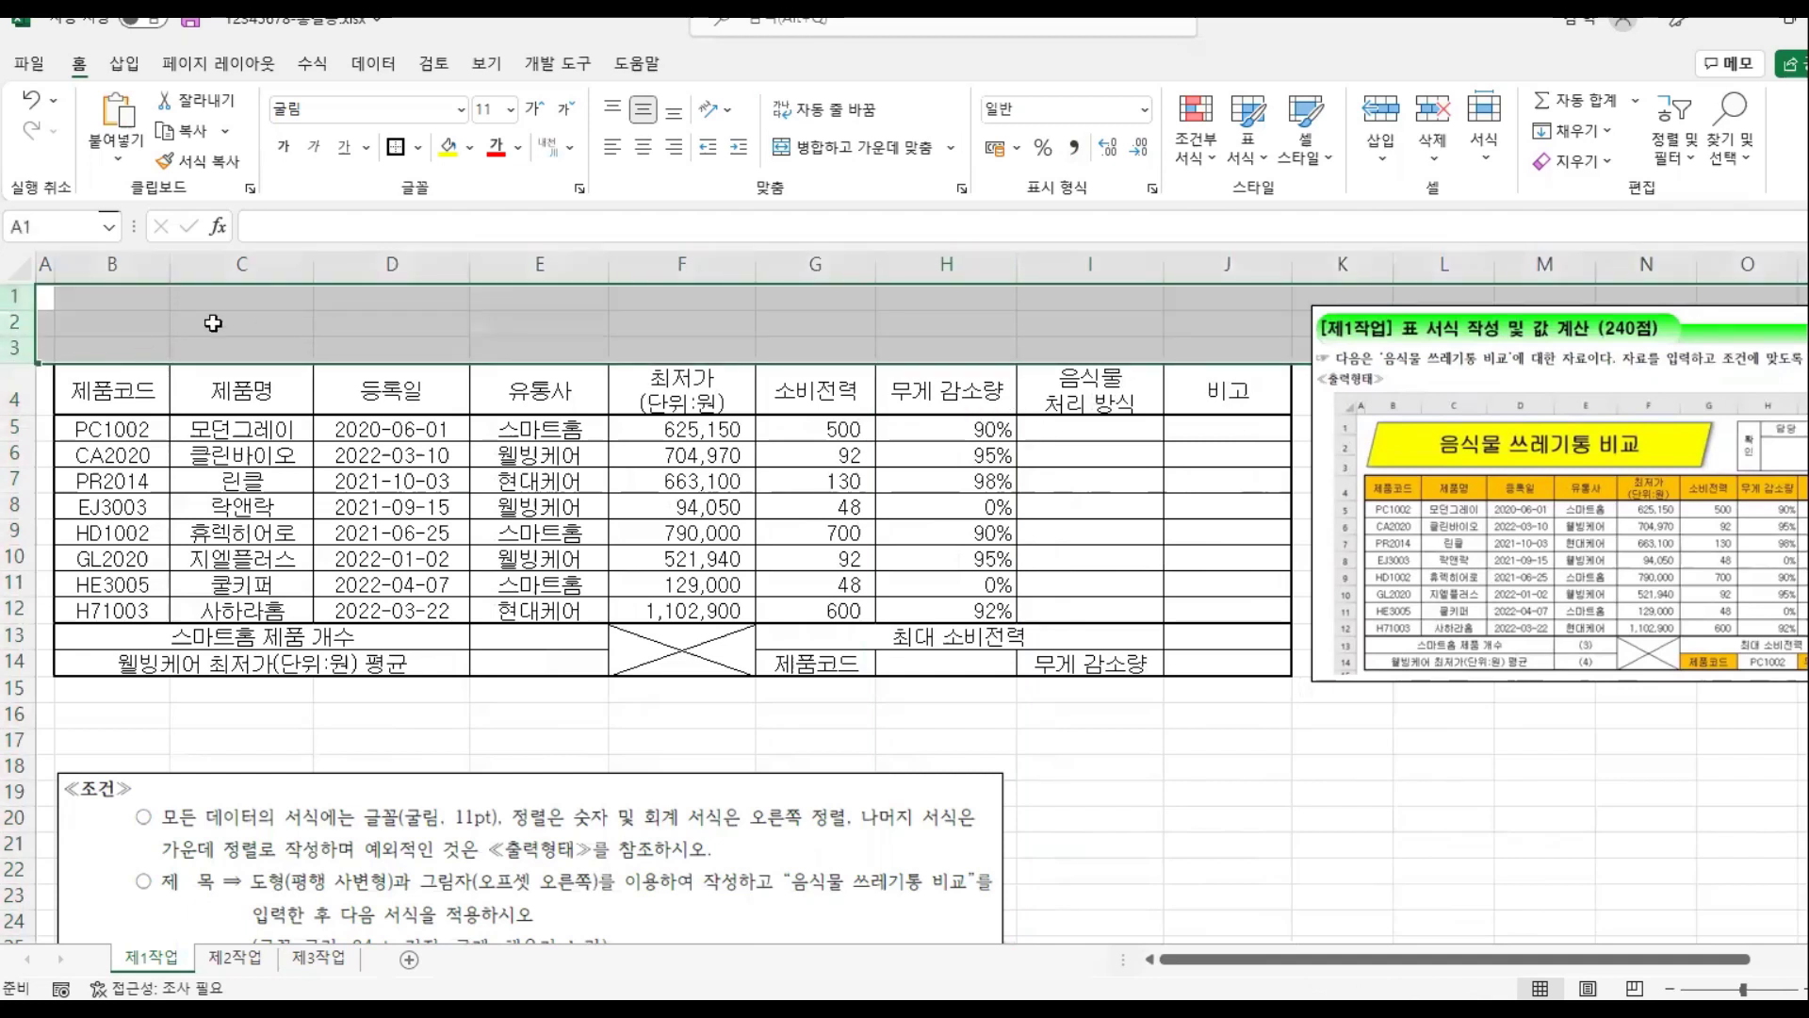
mouse_move(19, 296)
left_mouse_down()
mouse_move(19, 356)
mouse_move(17, 324)
left_mouse_up()
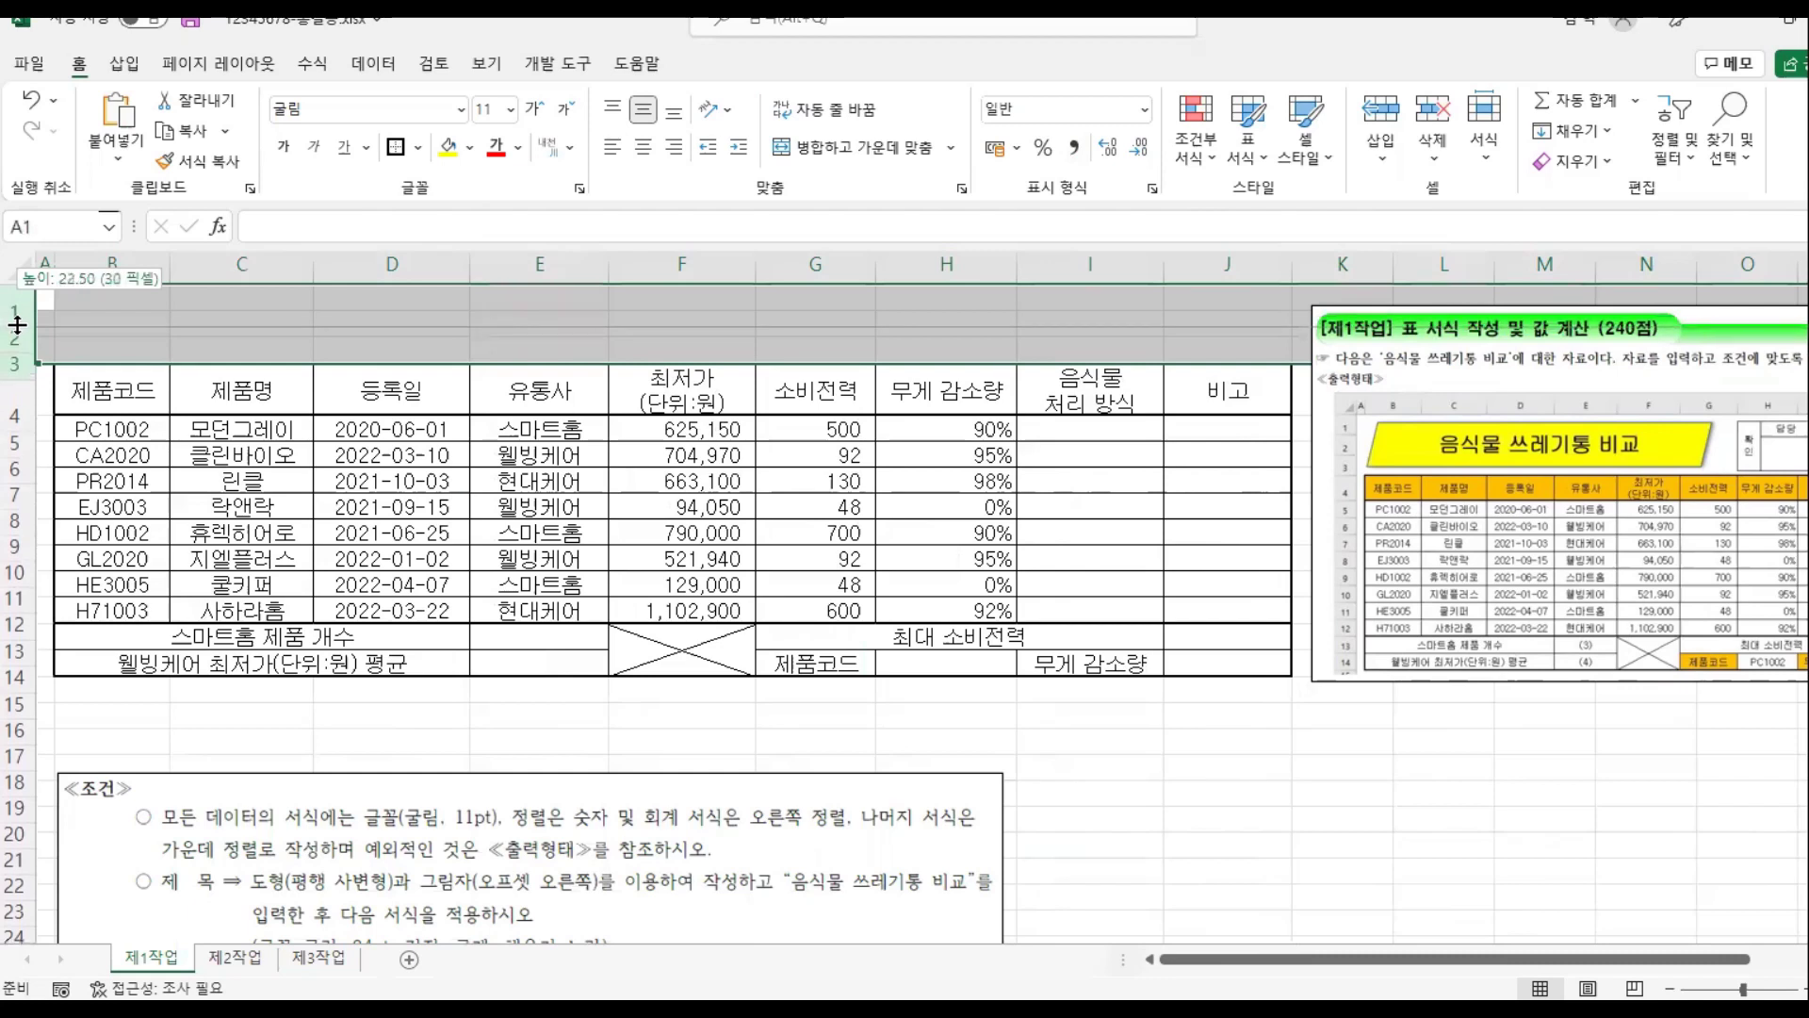
left_click_drag(17, 324, 16, 324)
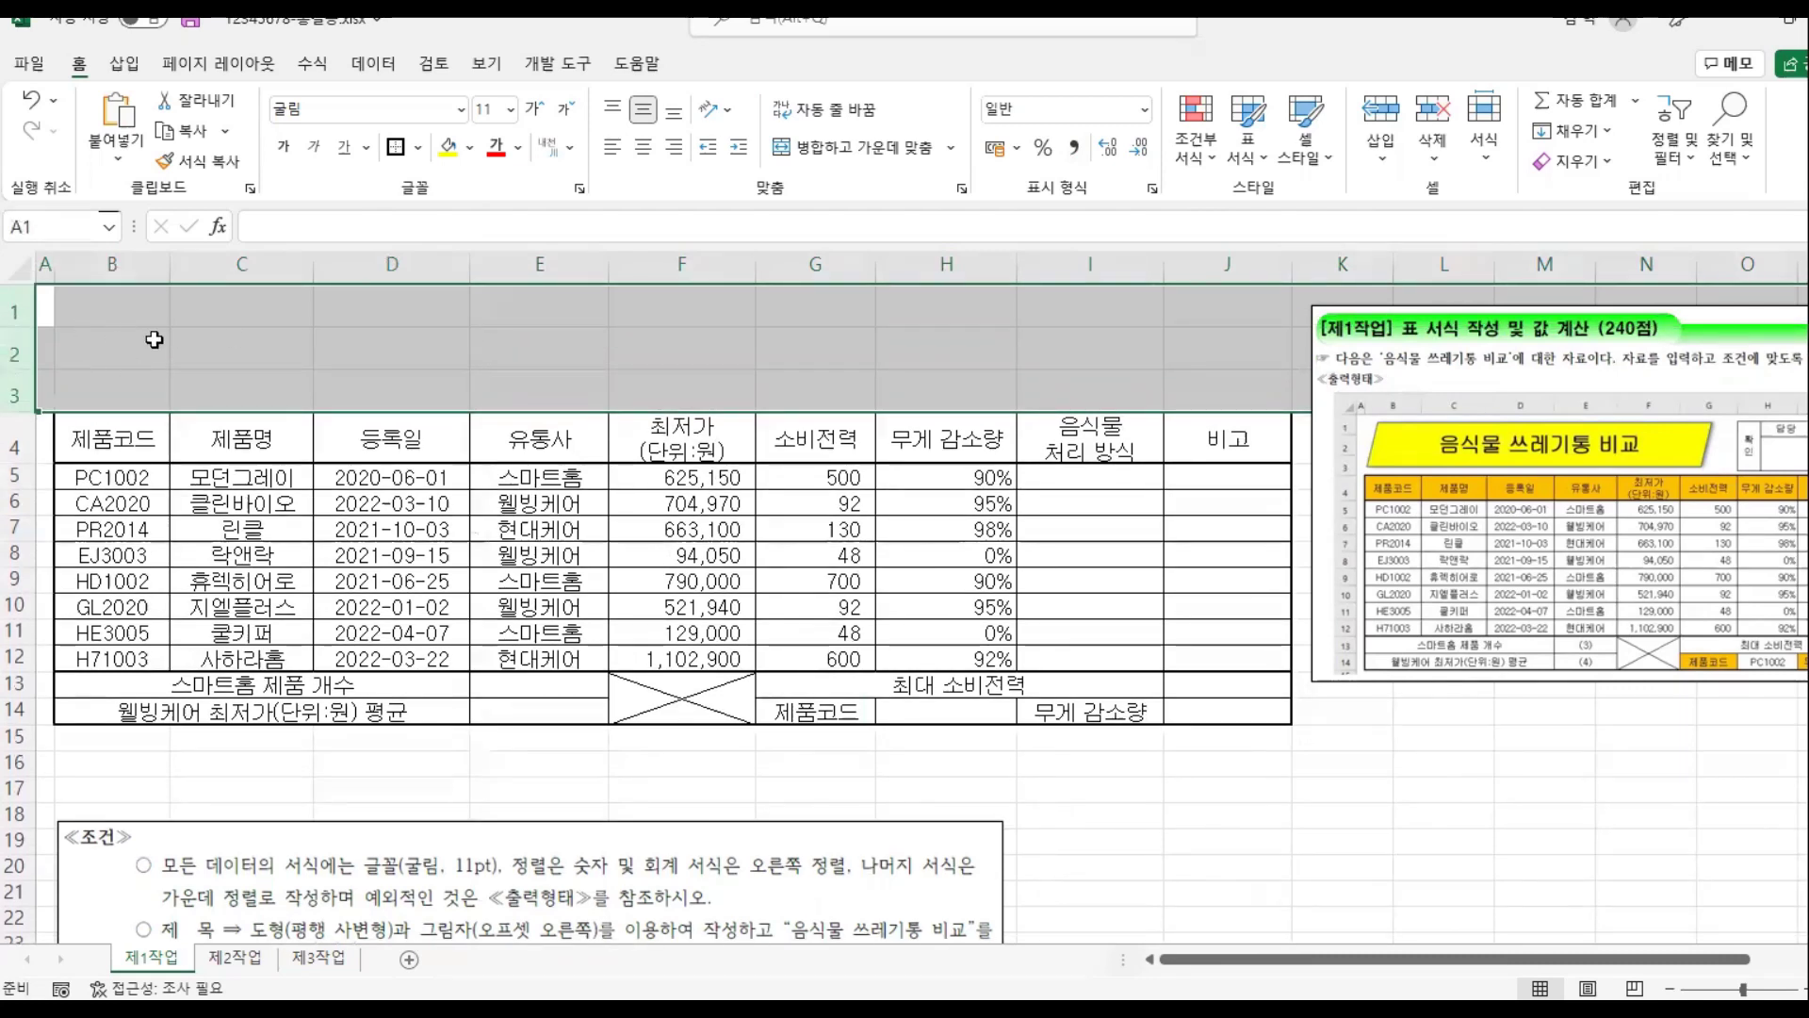
mouse_move(139, 341)
left_mouse_down()
mouse_move(156, 373)
mouse_move(191, 381)
mouse_move(314, 345)
mouse_move(448, 370)
mouse_move(414, 388)
left_mouse_up()
left_click_drag(418, 329, 454, 327)
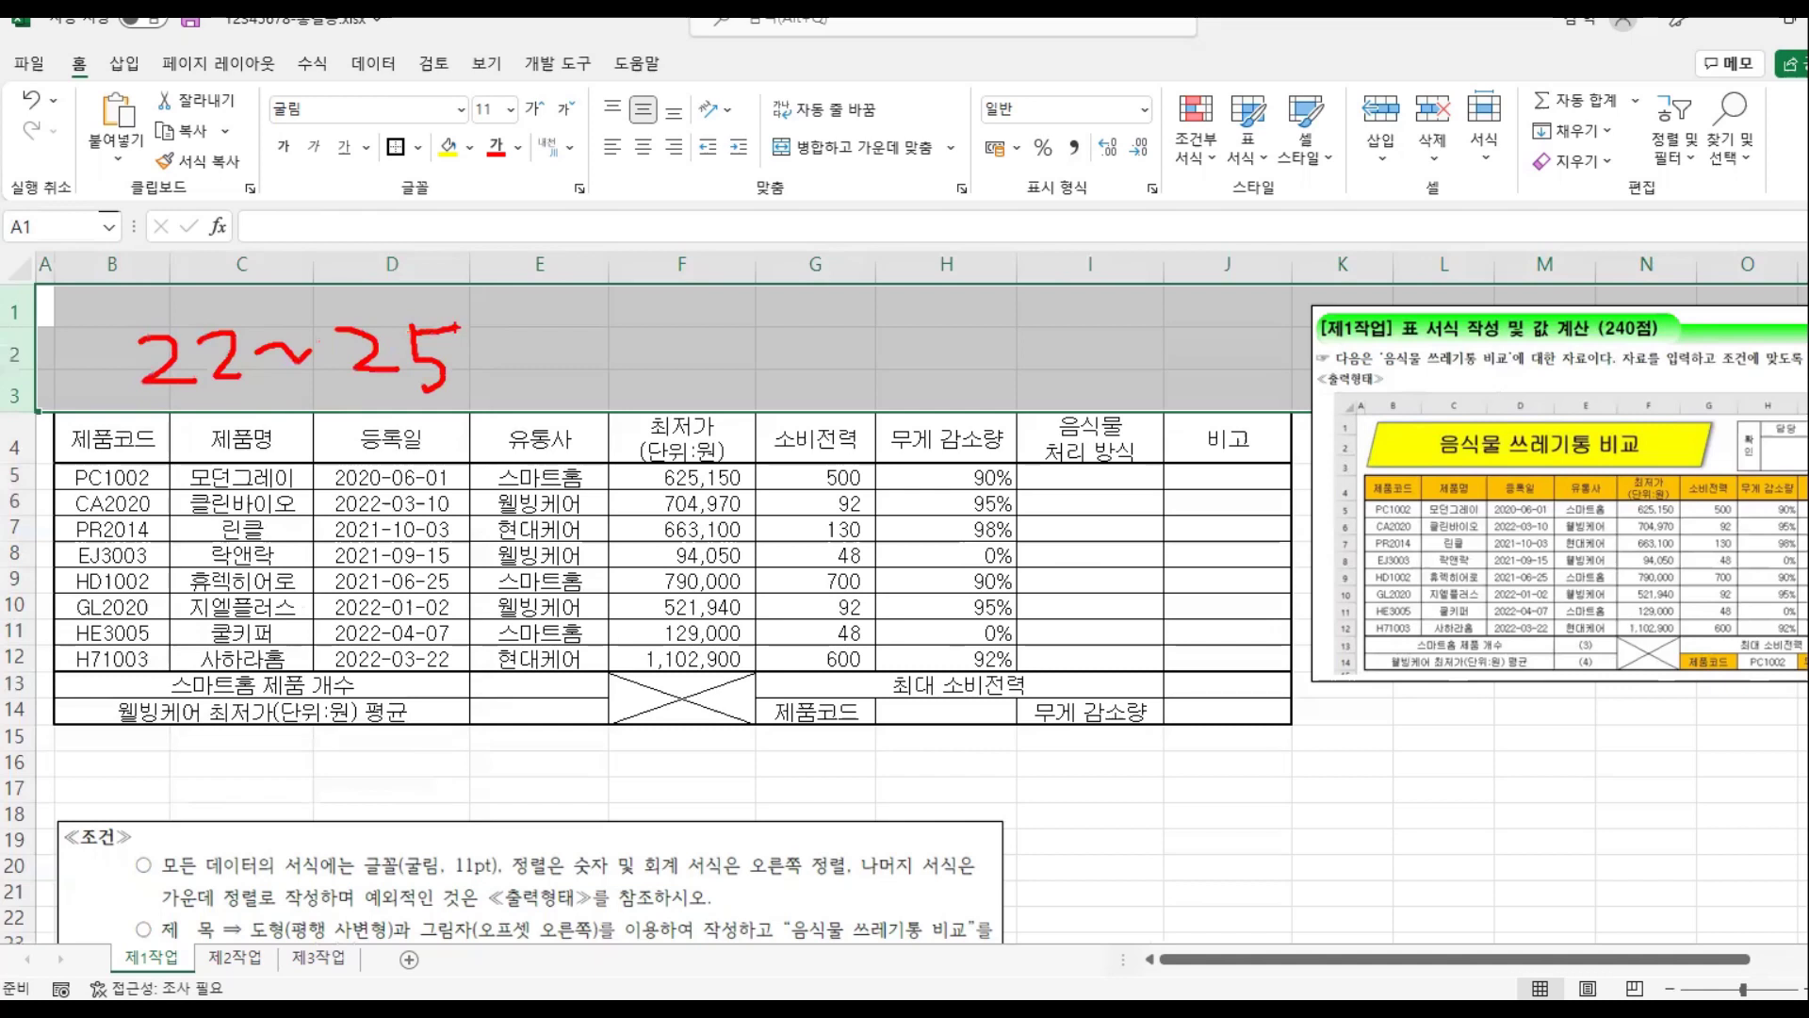
key("Escape")
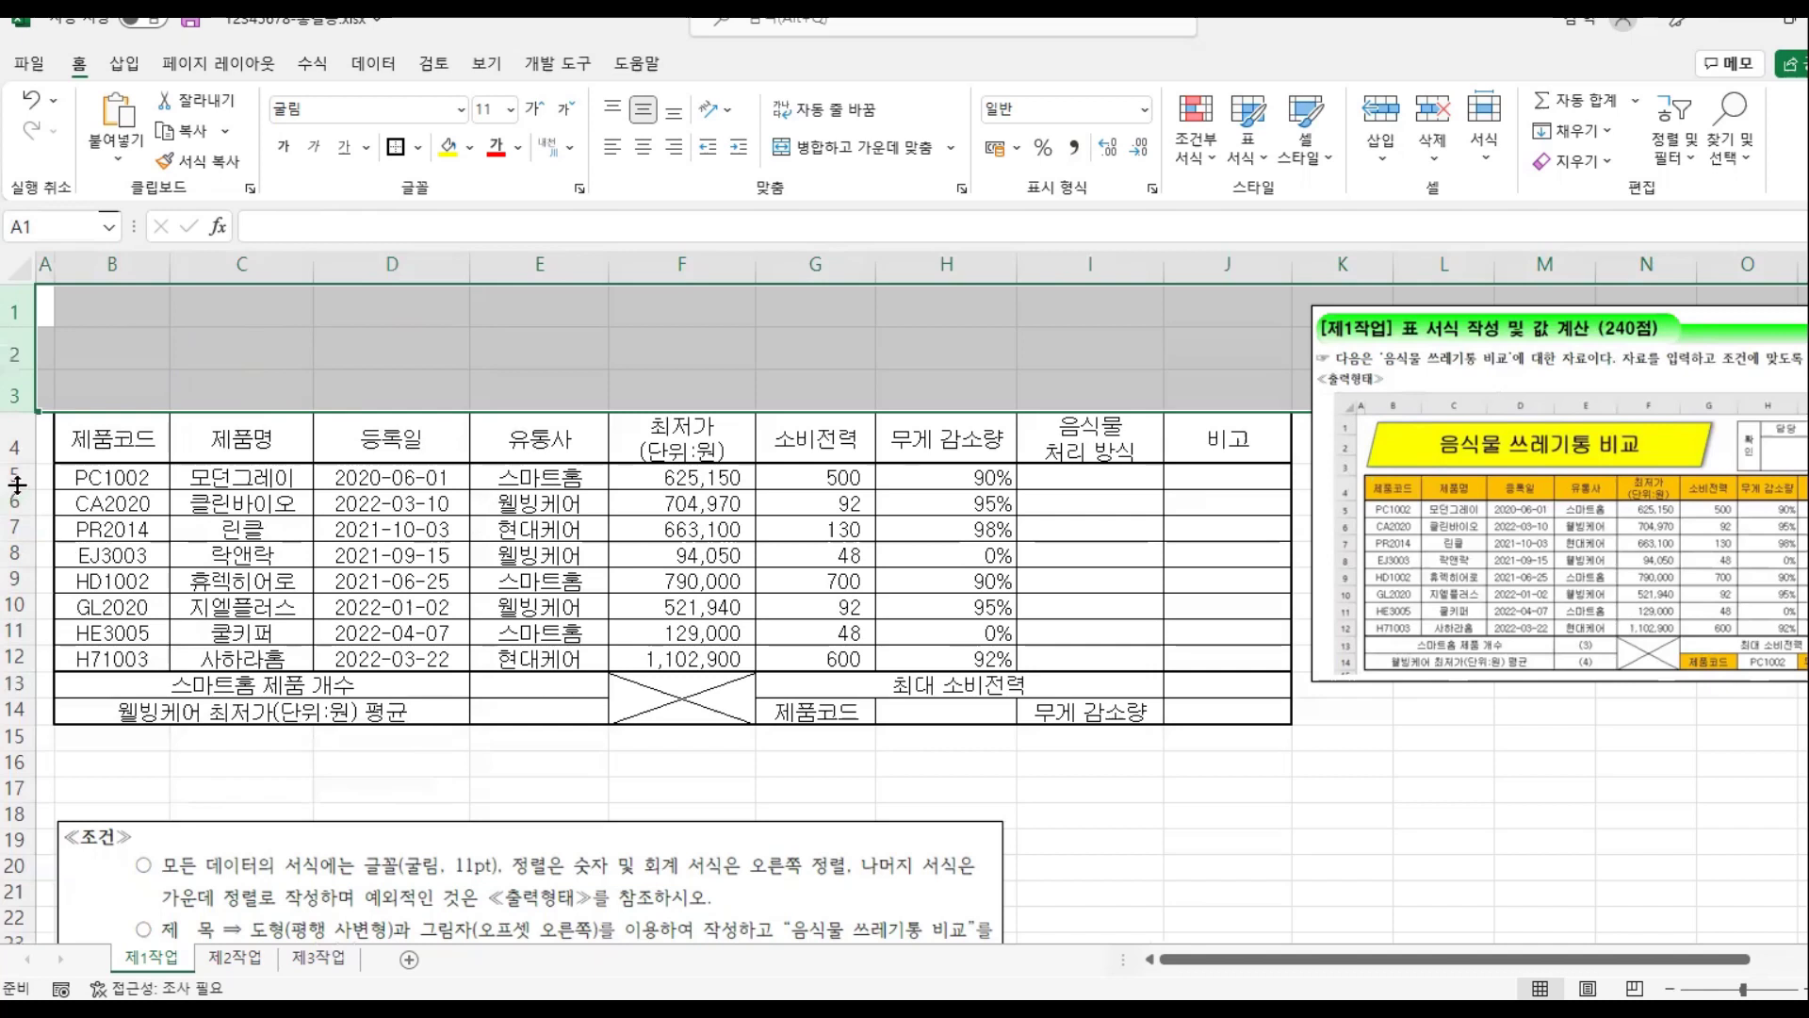
Step: Increase the height of rows 5 to 14 slightly and evenly, leaving header row 4 as it is
left_click_drag(17, 485, 11, 712)
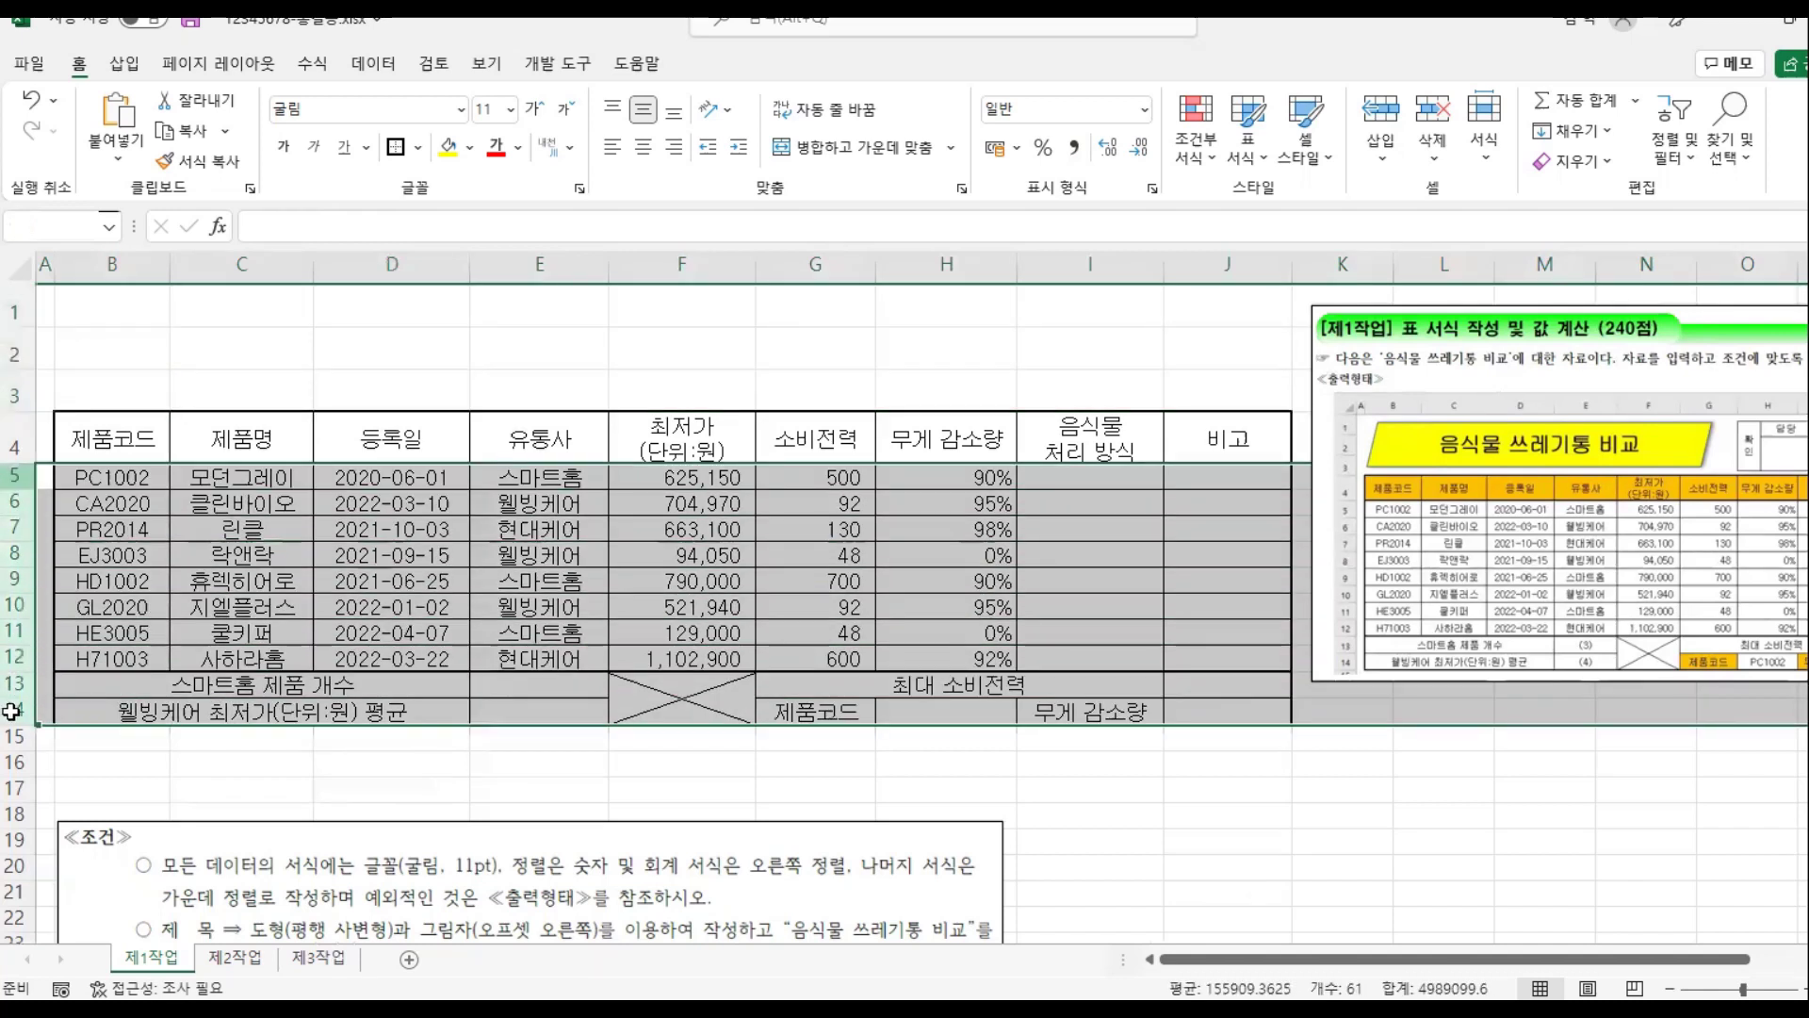
left_click_drag(23, 488, 24, 498)
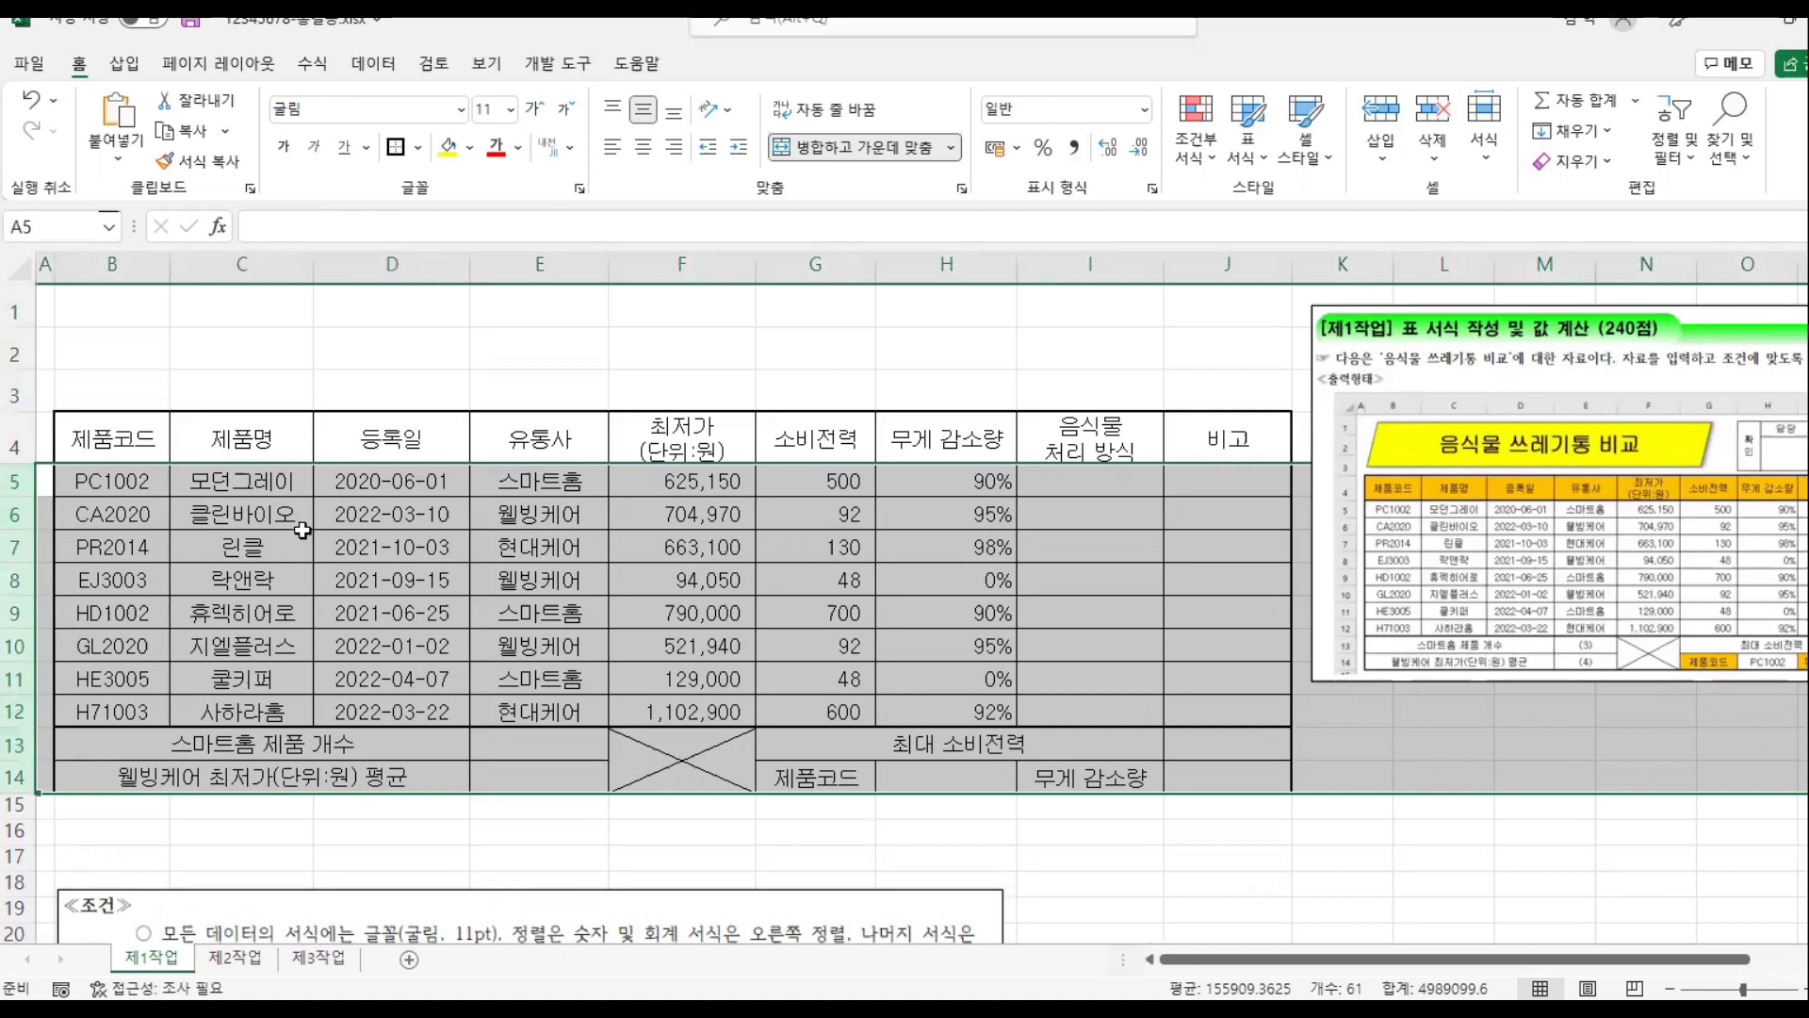
left_click(303, 528)
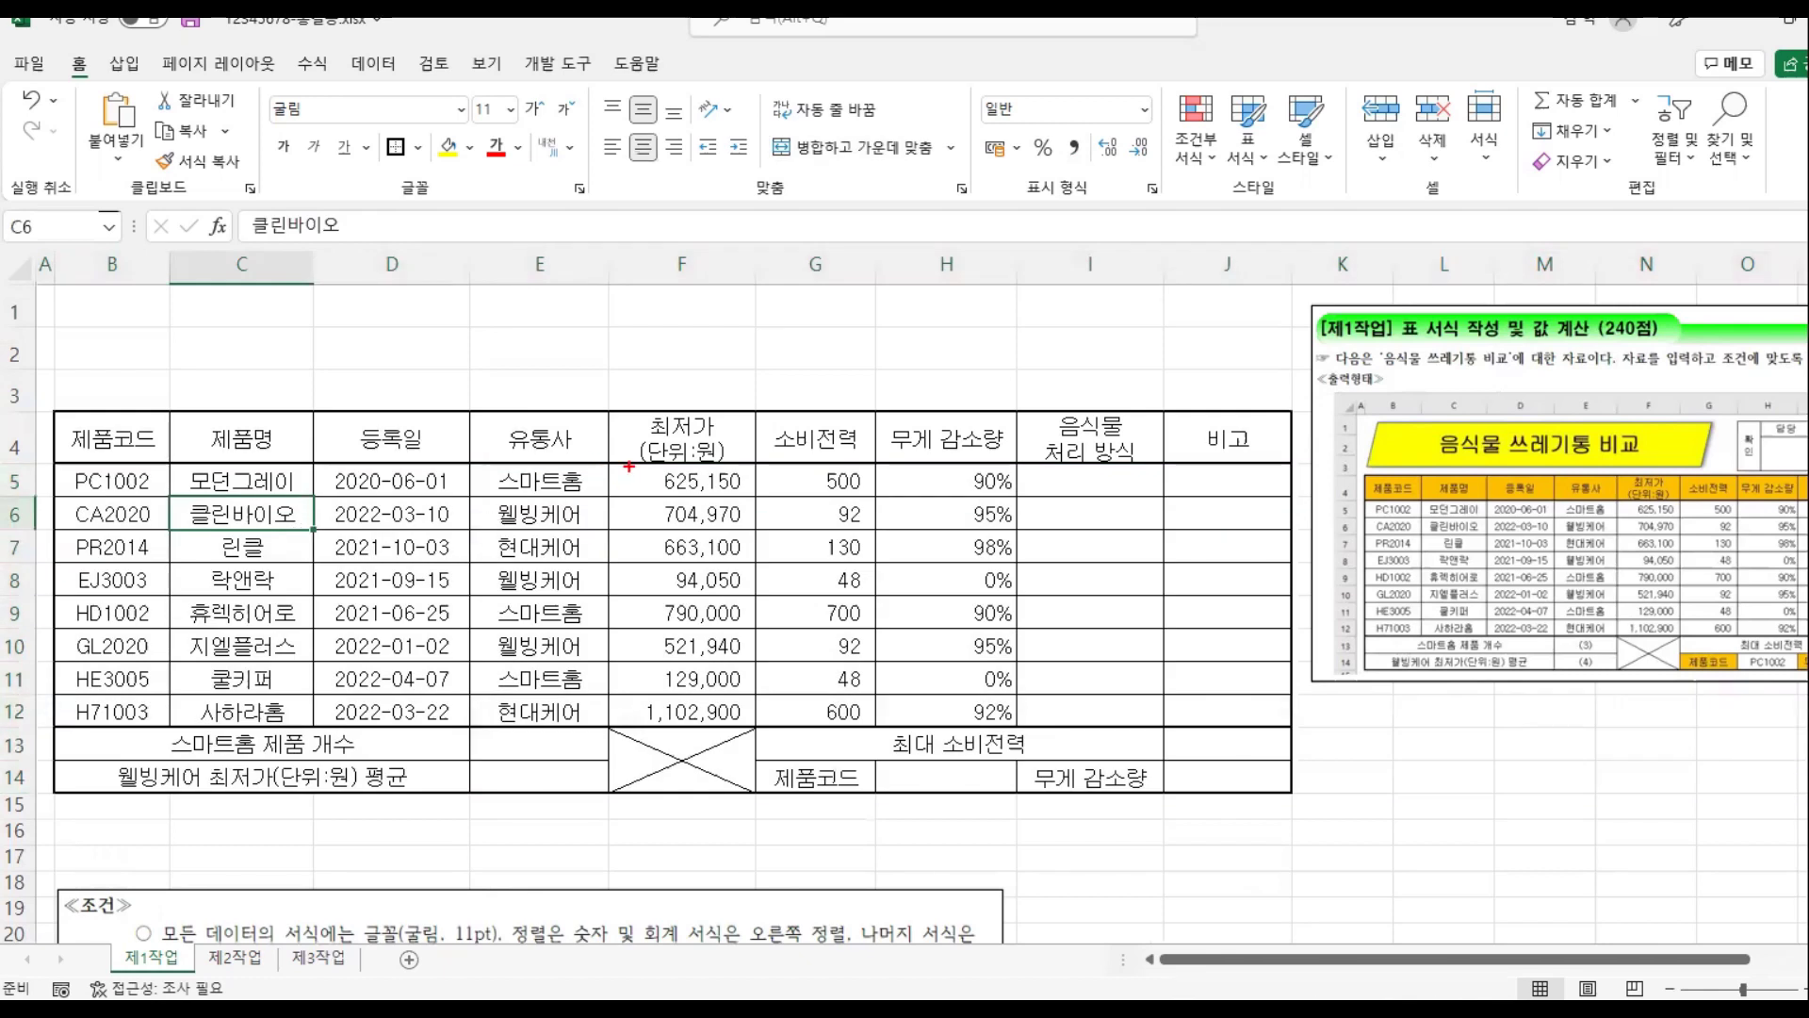
left_click_drag(614, 470, 744, 464)
mouse_move(612, 411)
left_mouse_down()
mouse_move(743, 412)
mouse_move(728, 484)
left_mouse_up()
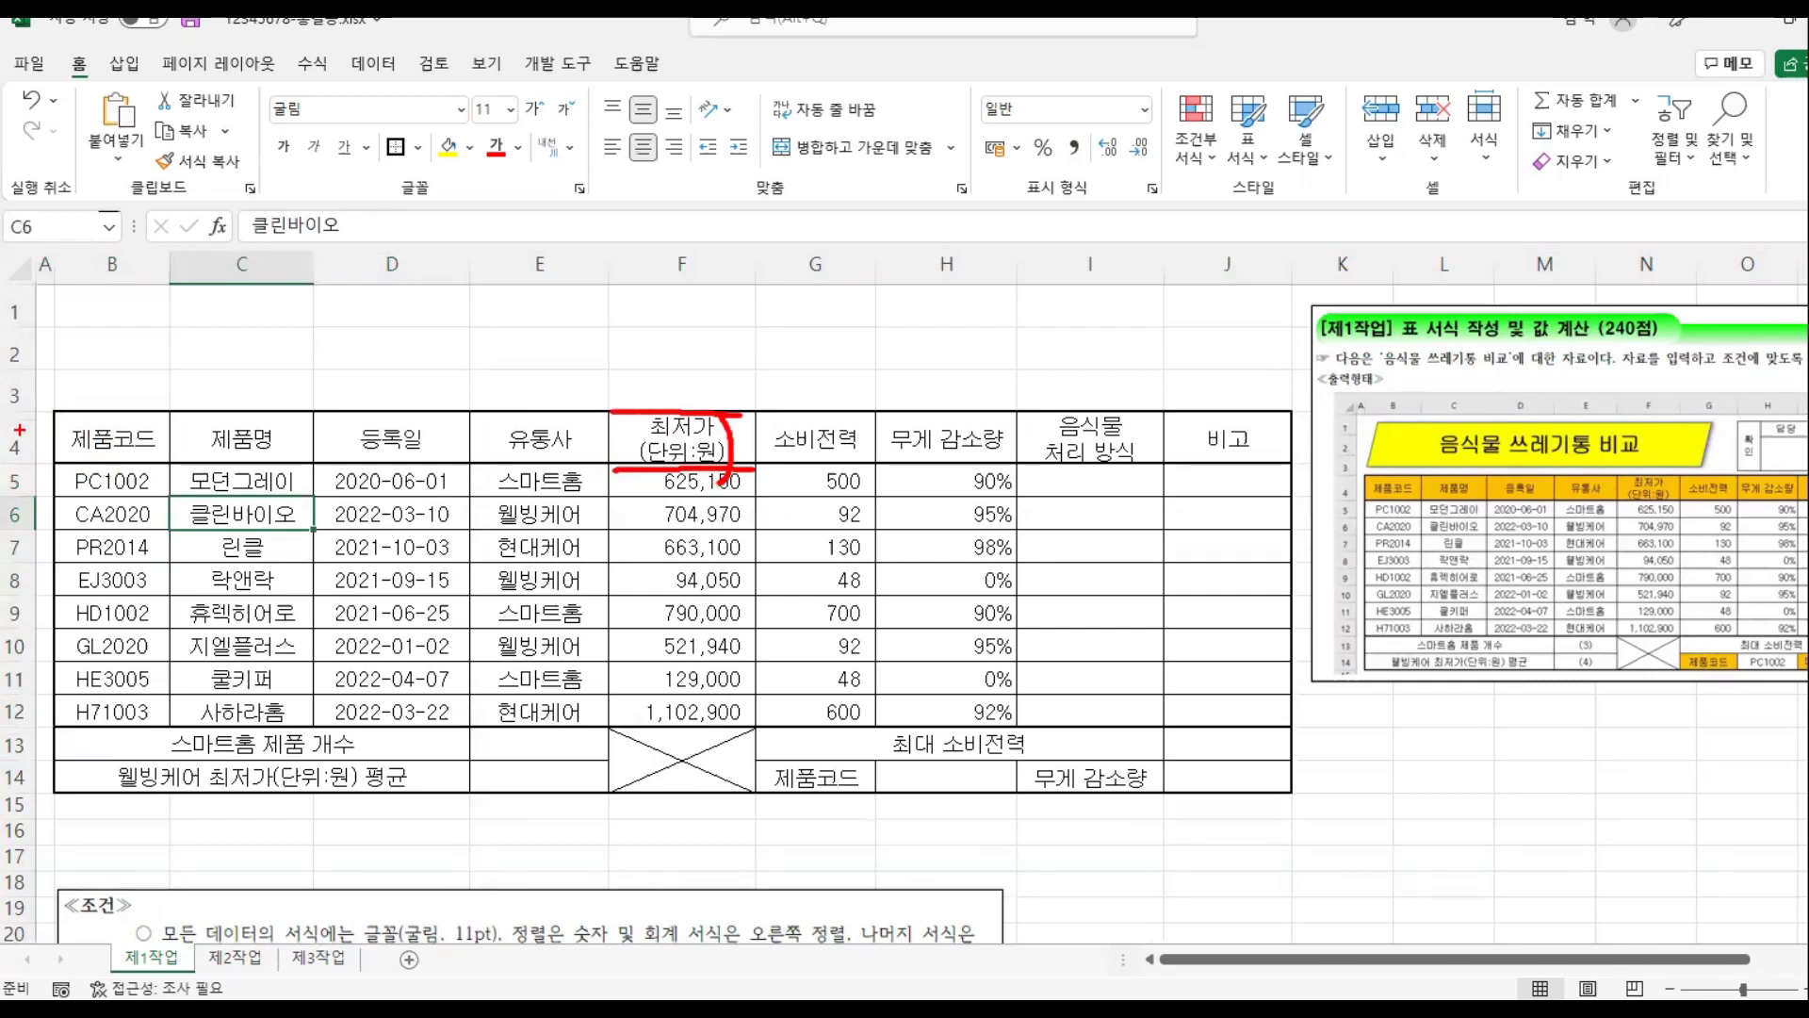
key("Escape")
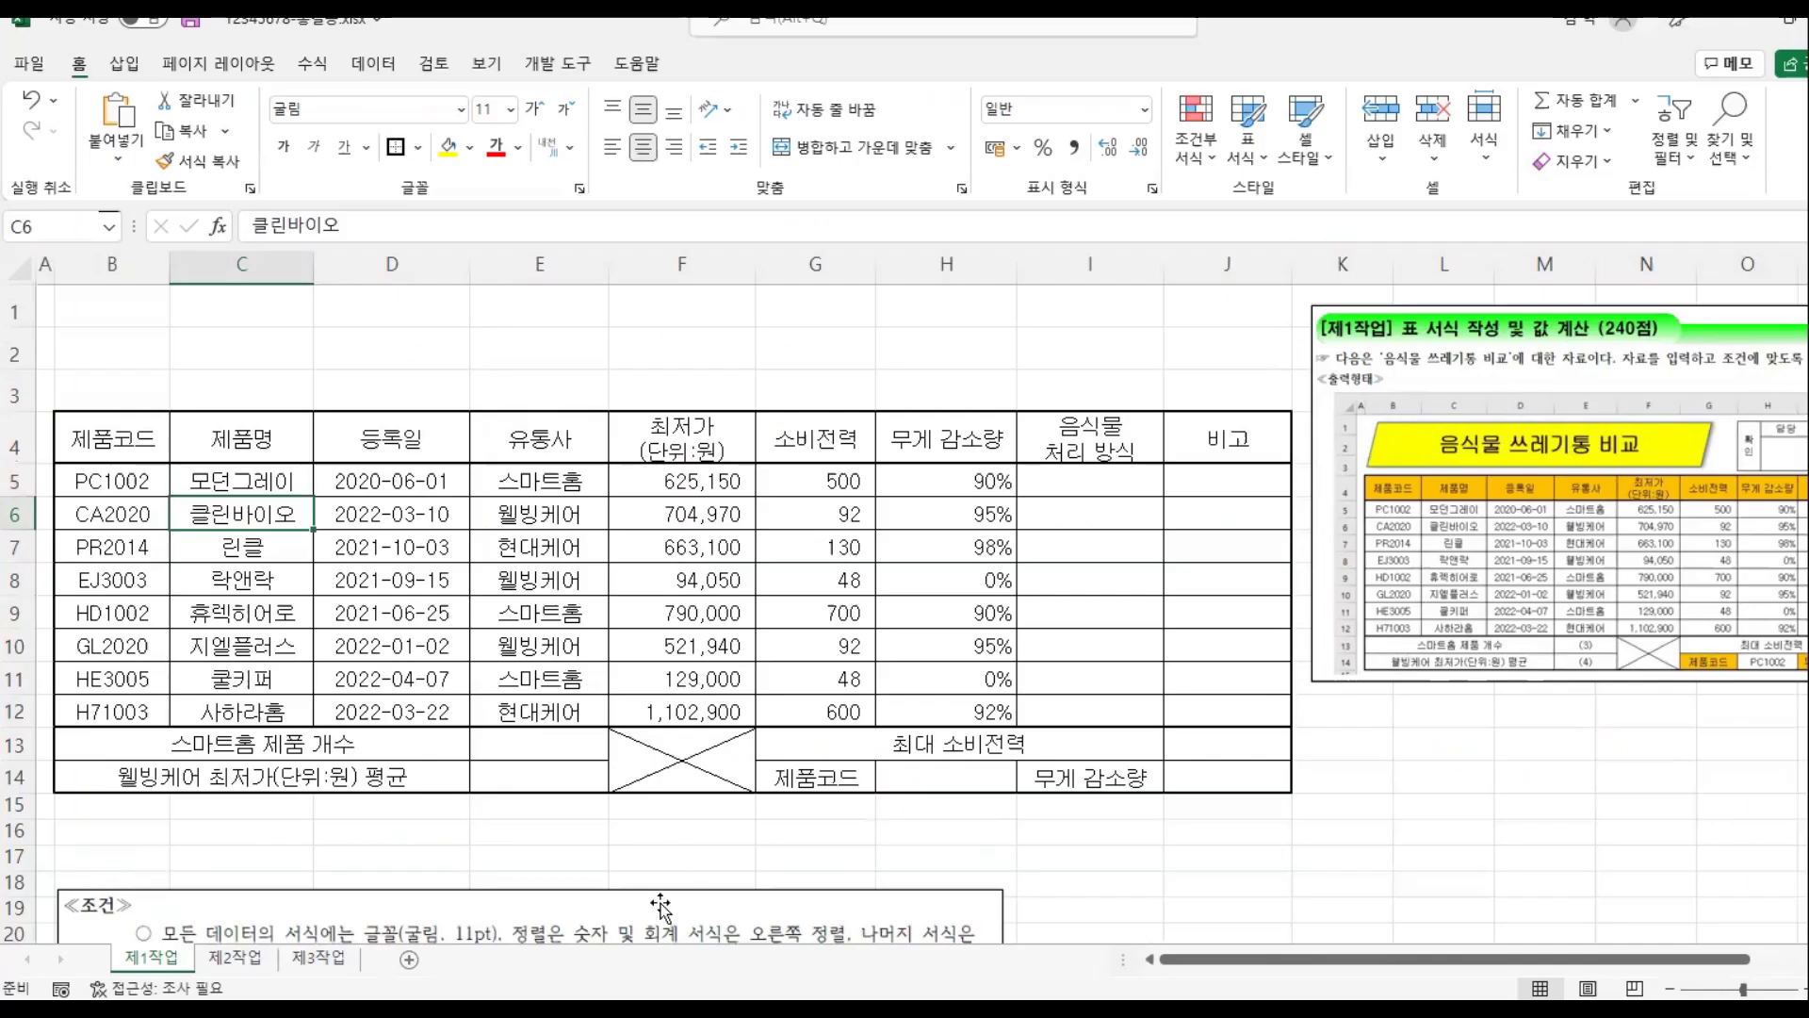
Step: Move the ≪조건≫ instruction picture up over the table's lower rows so that its full list of conditions can be read
left_click_drag(666, 905, 660, 580)
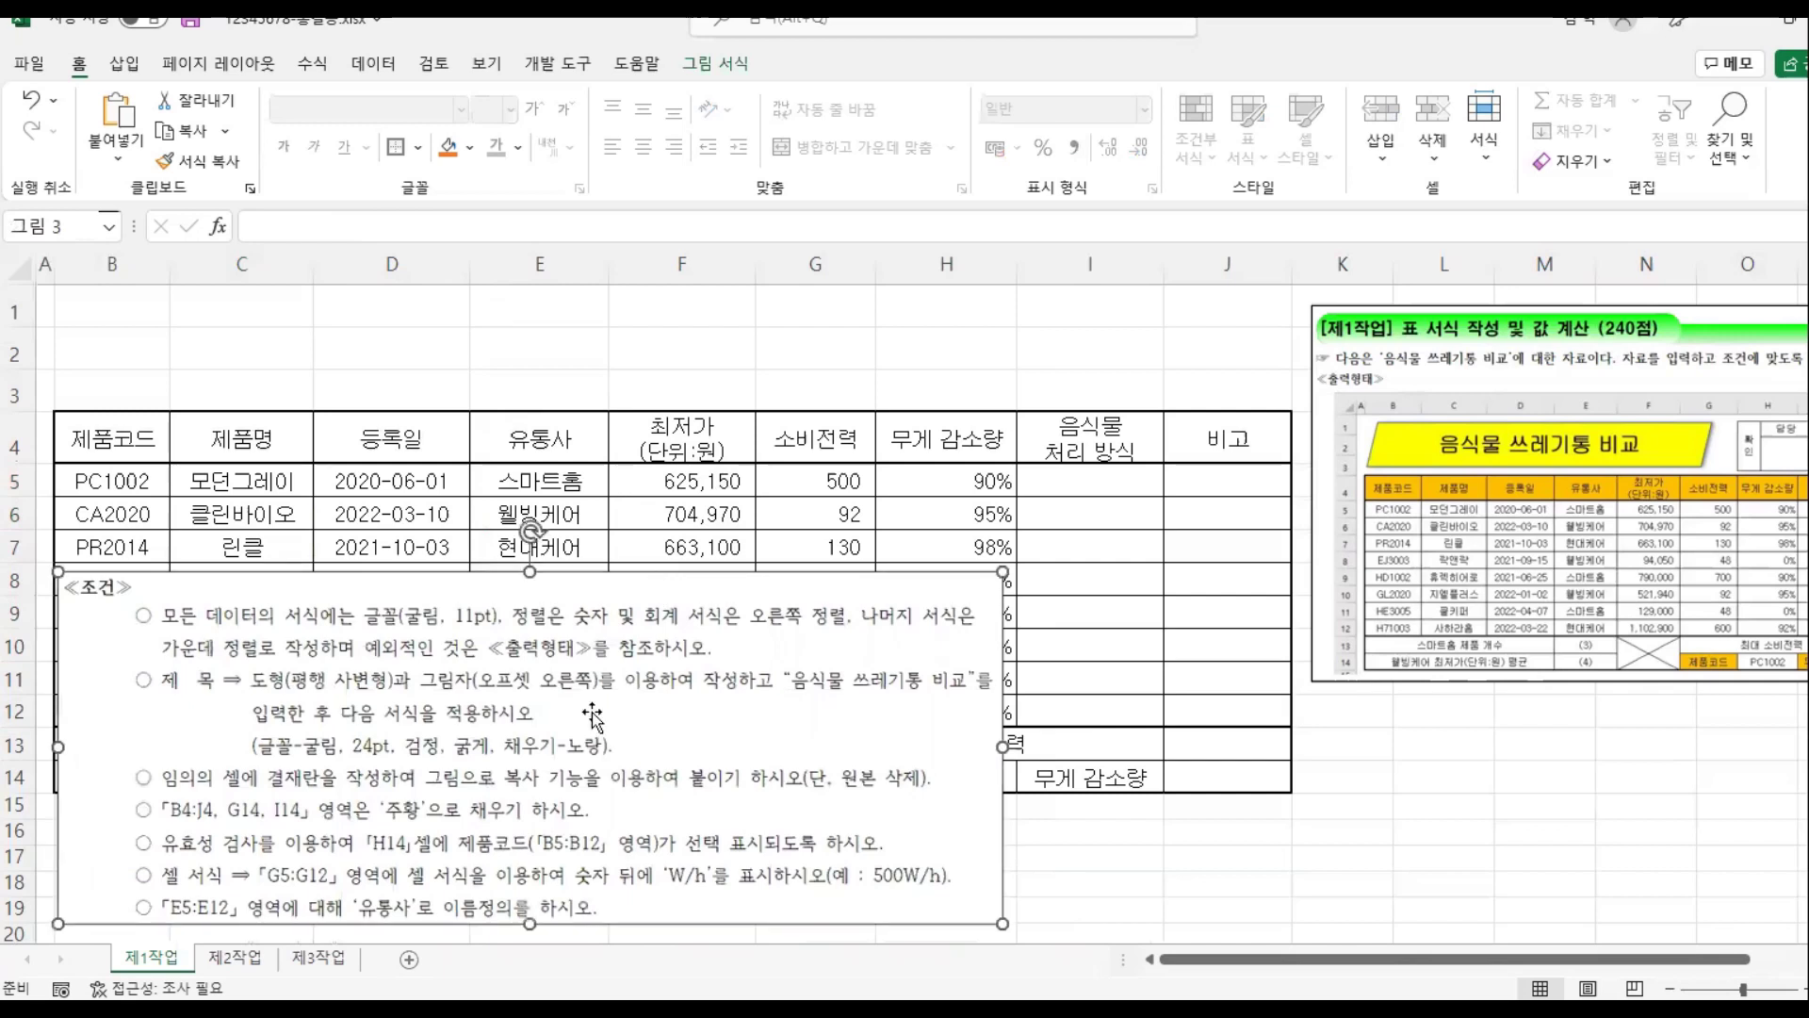
mouse_move(113, 665)
left_mouse_down()
mouse_move(492, 754)
mouse_move(998, 751)
left_mouse_up()
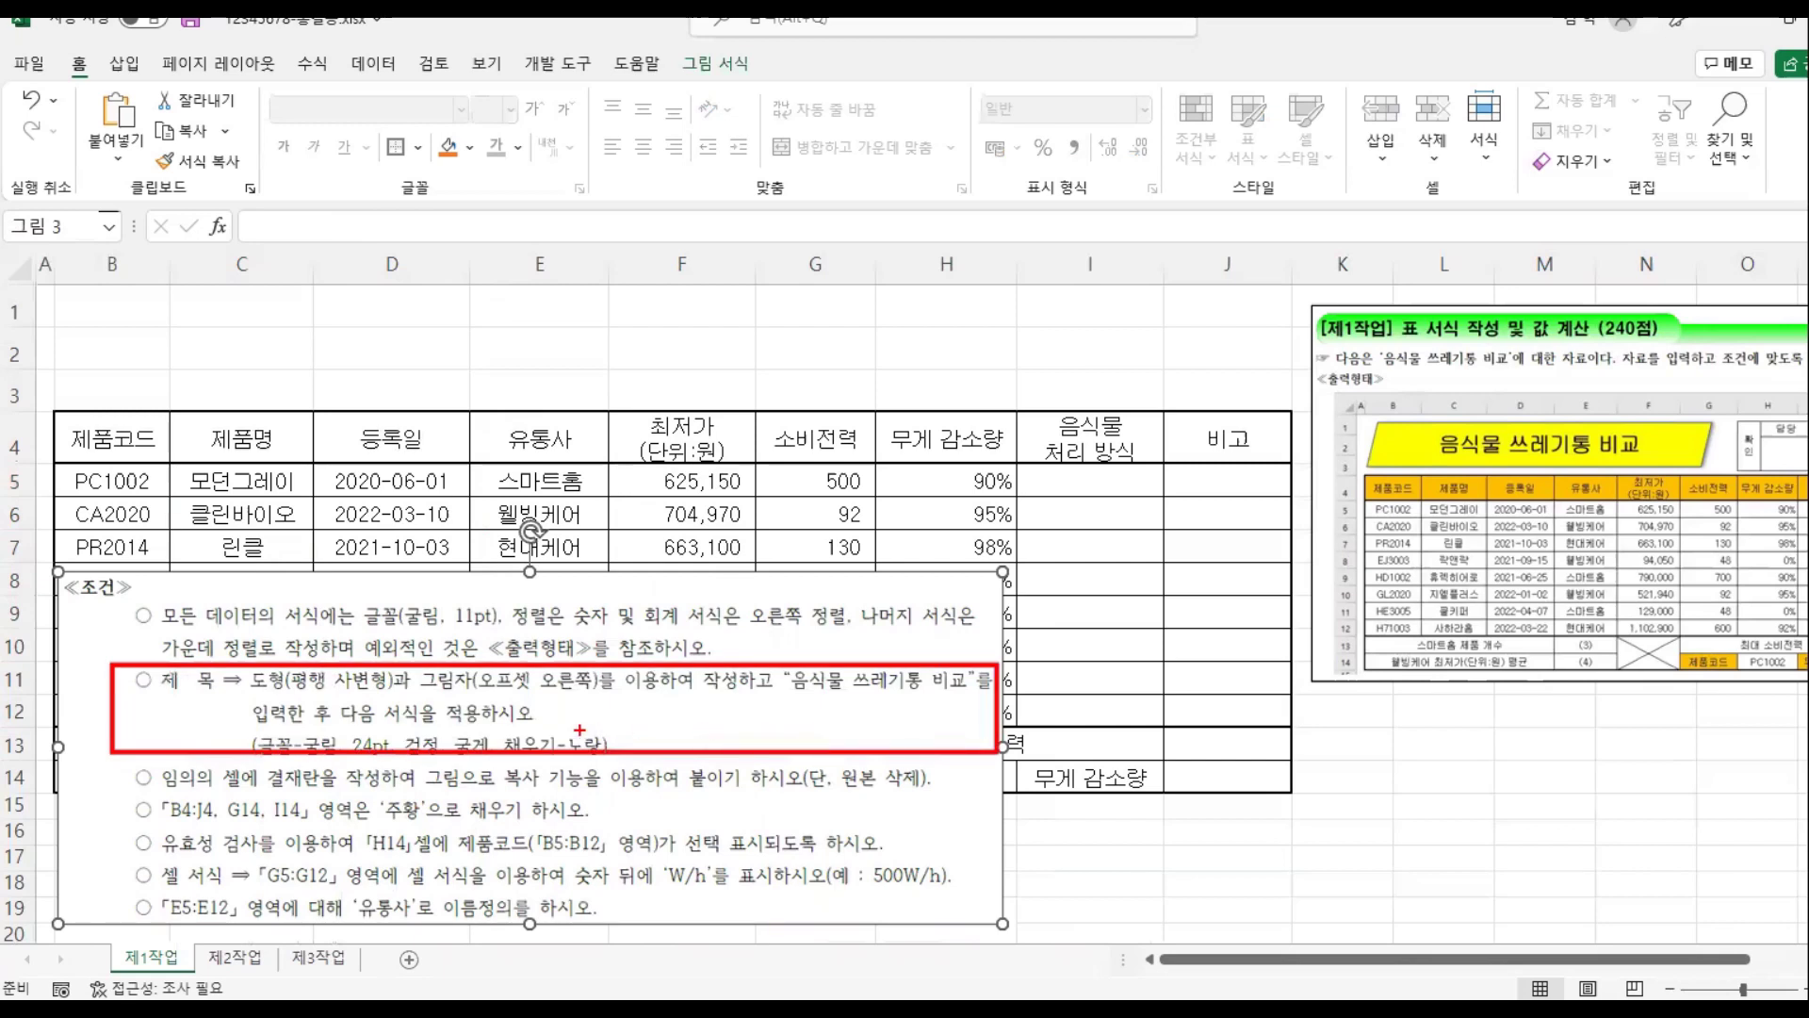
left_click_drag(254, 692, 396, 698)
left_click_drag(420, 691, 590, 700)
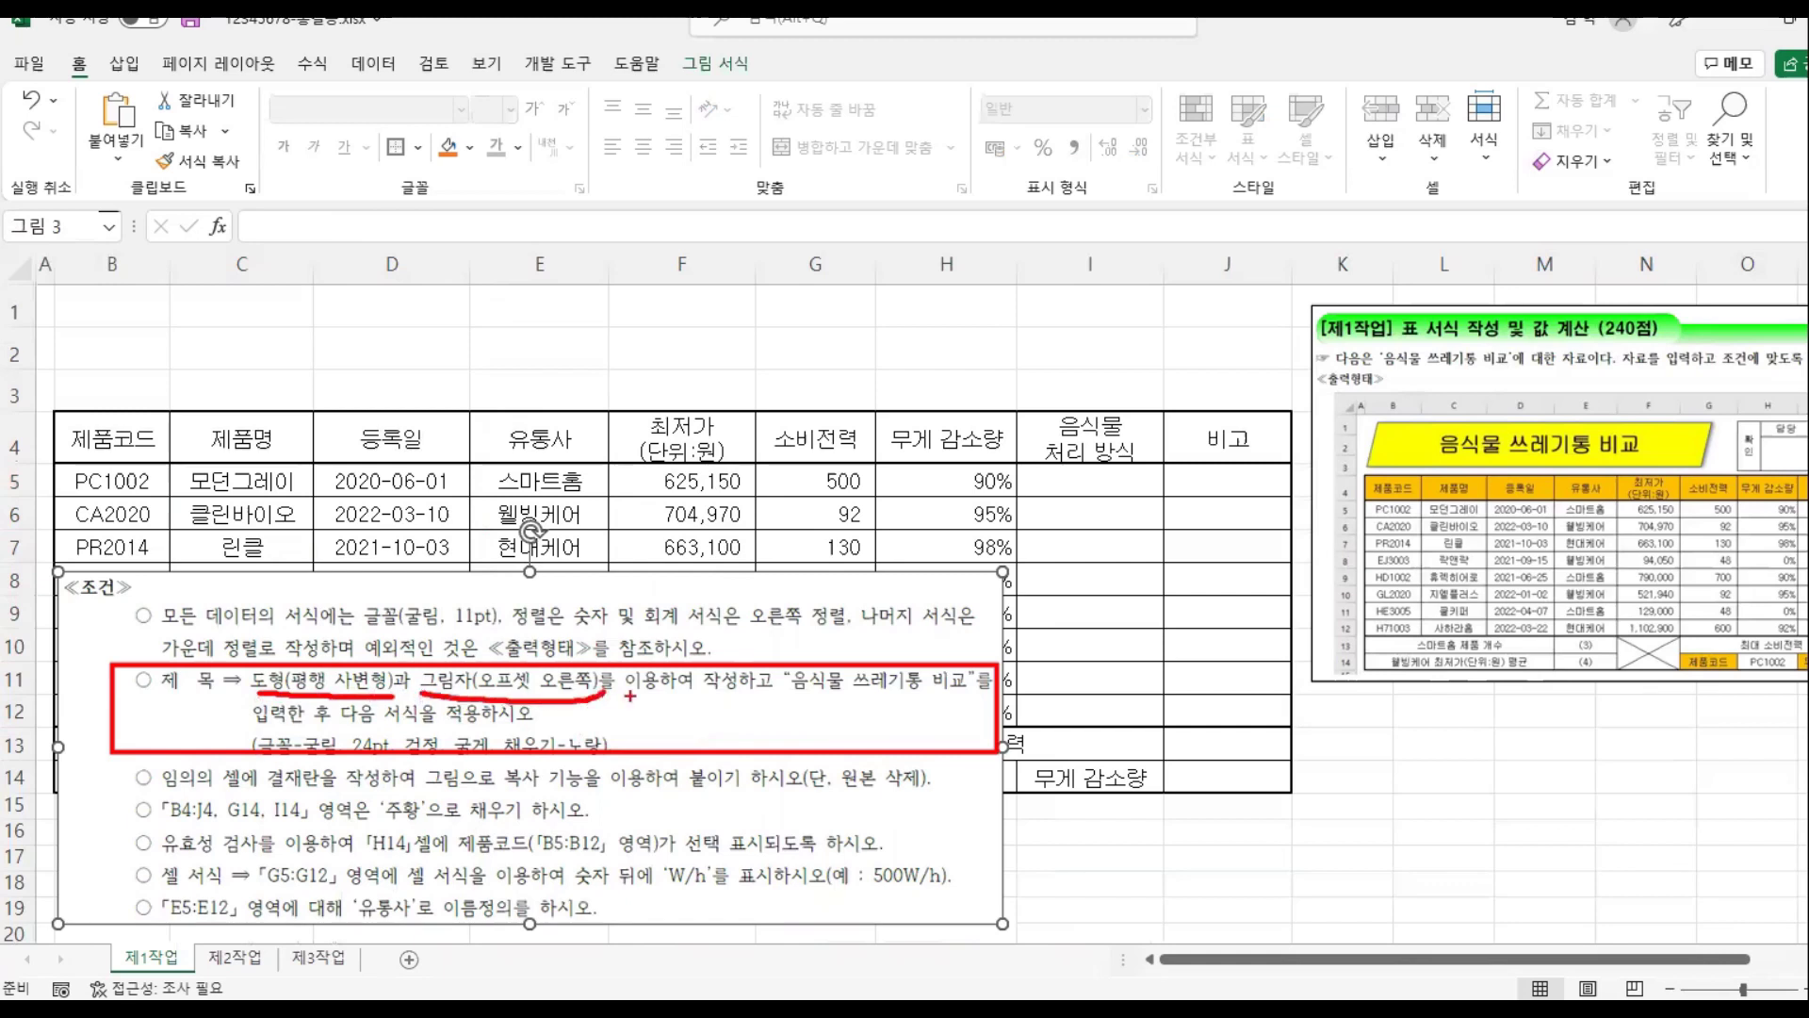
left_click_drag(785, 699, 928, 703)
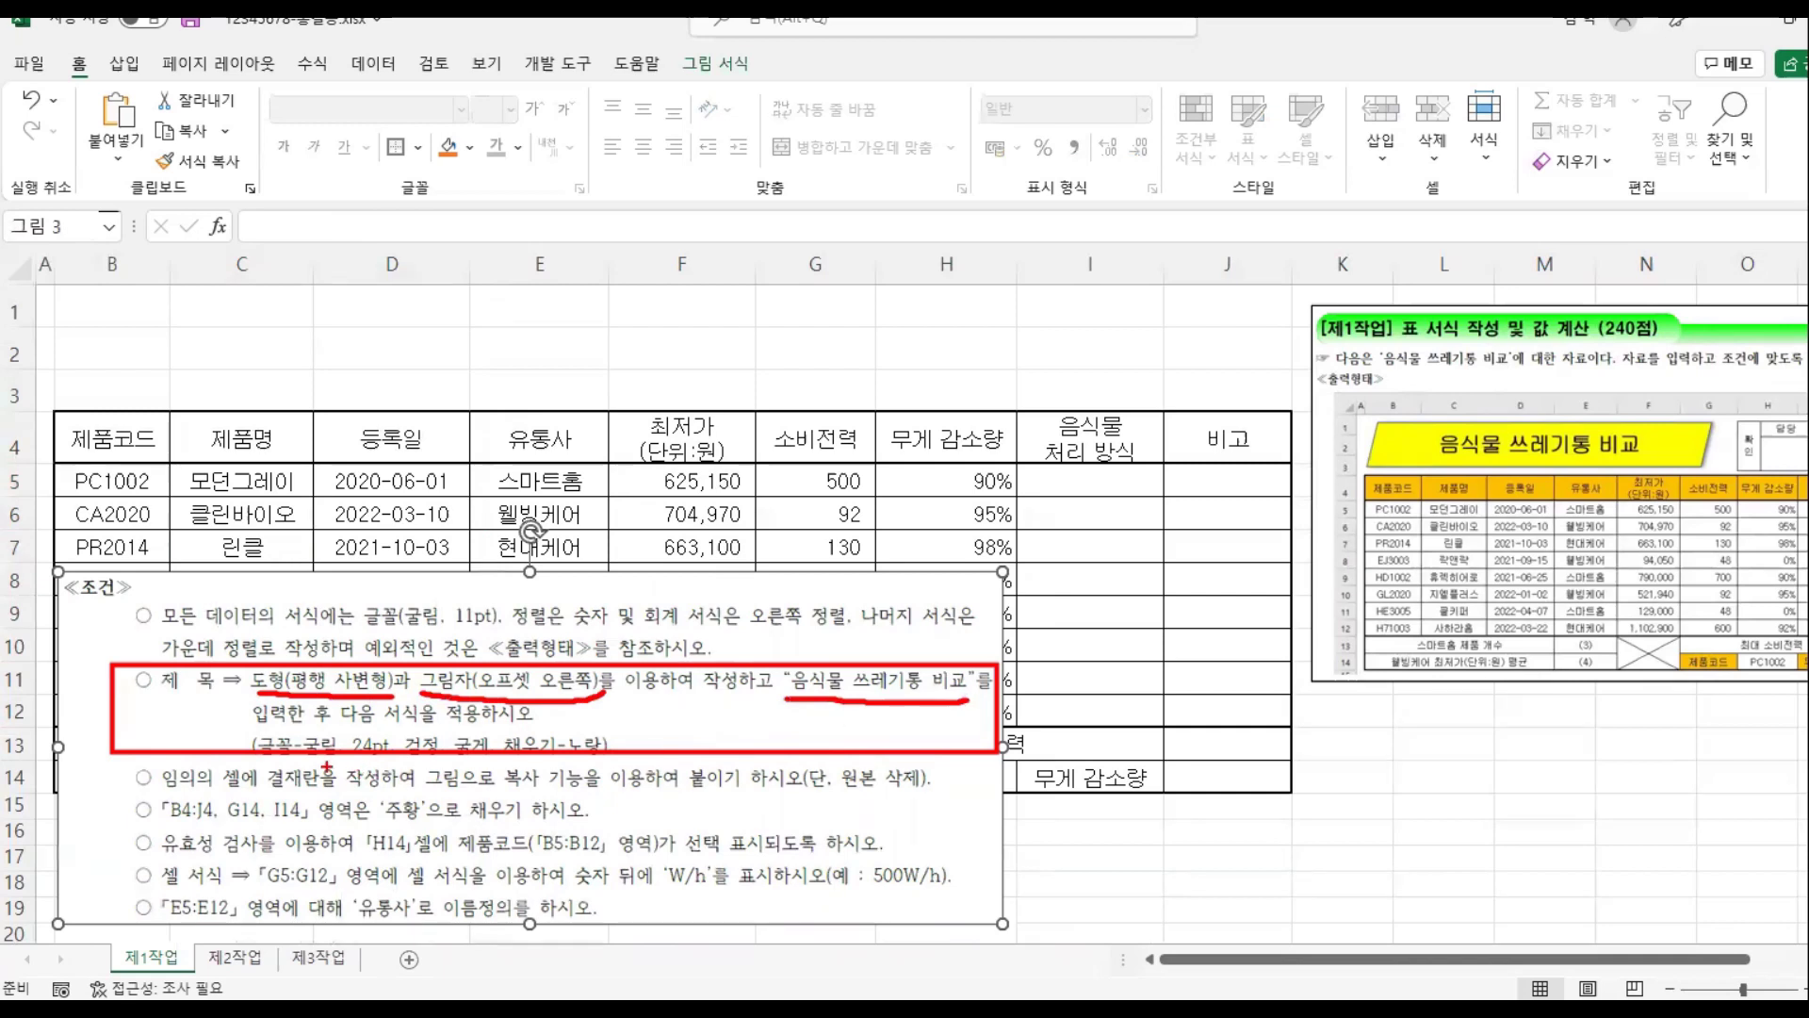
left_click_drag(305, 764, 619, 759)
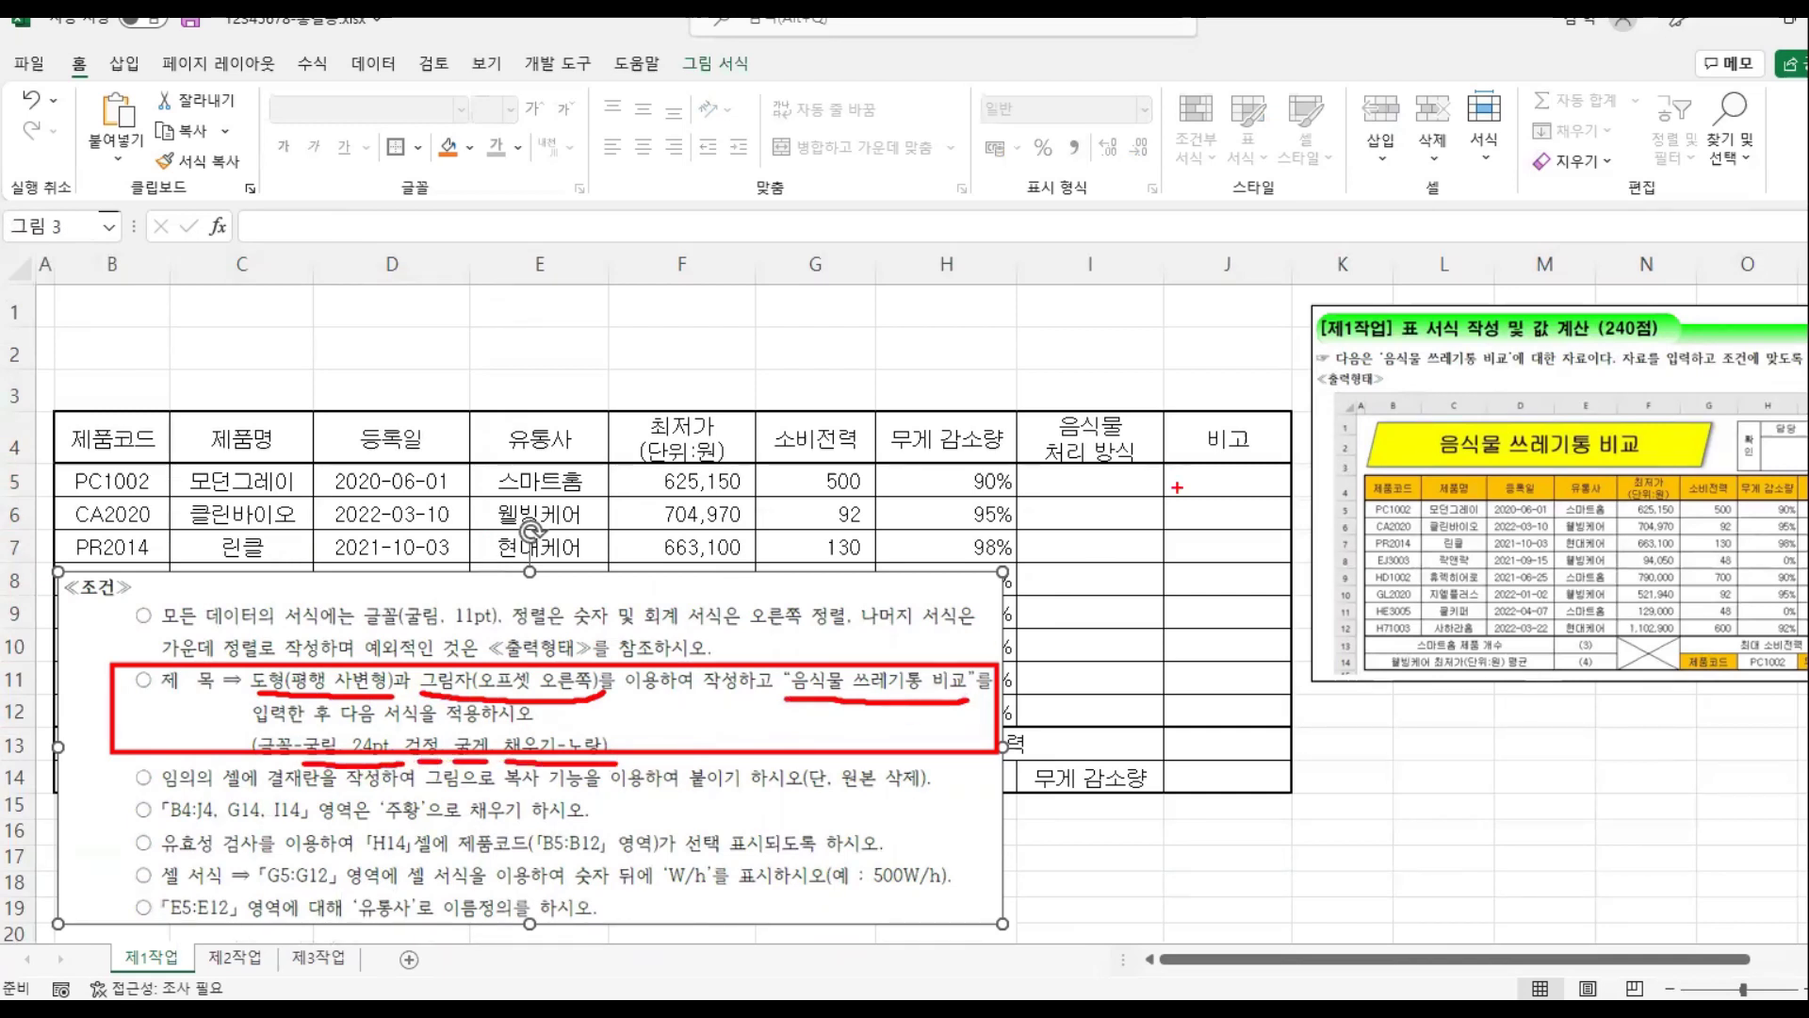
mouse_move(1358, 395)
left_mouse_down()
mouse_move(1405, 462)
mouse_move(1762, 485)
left_mouse_up()
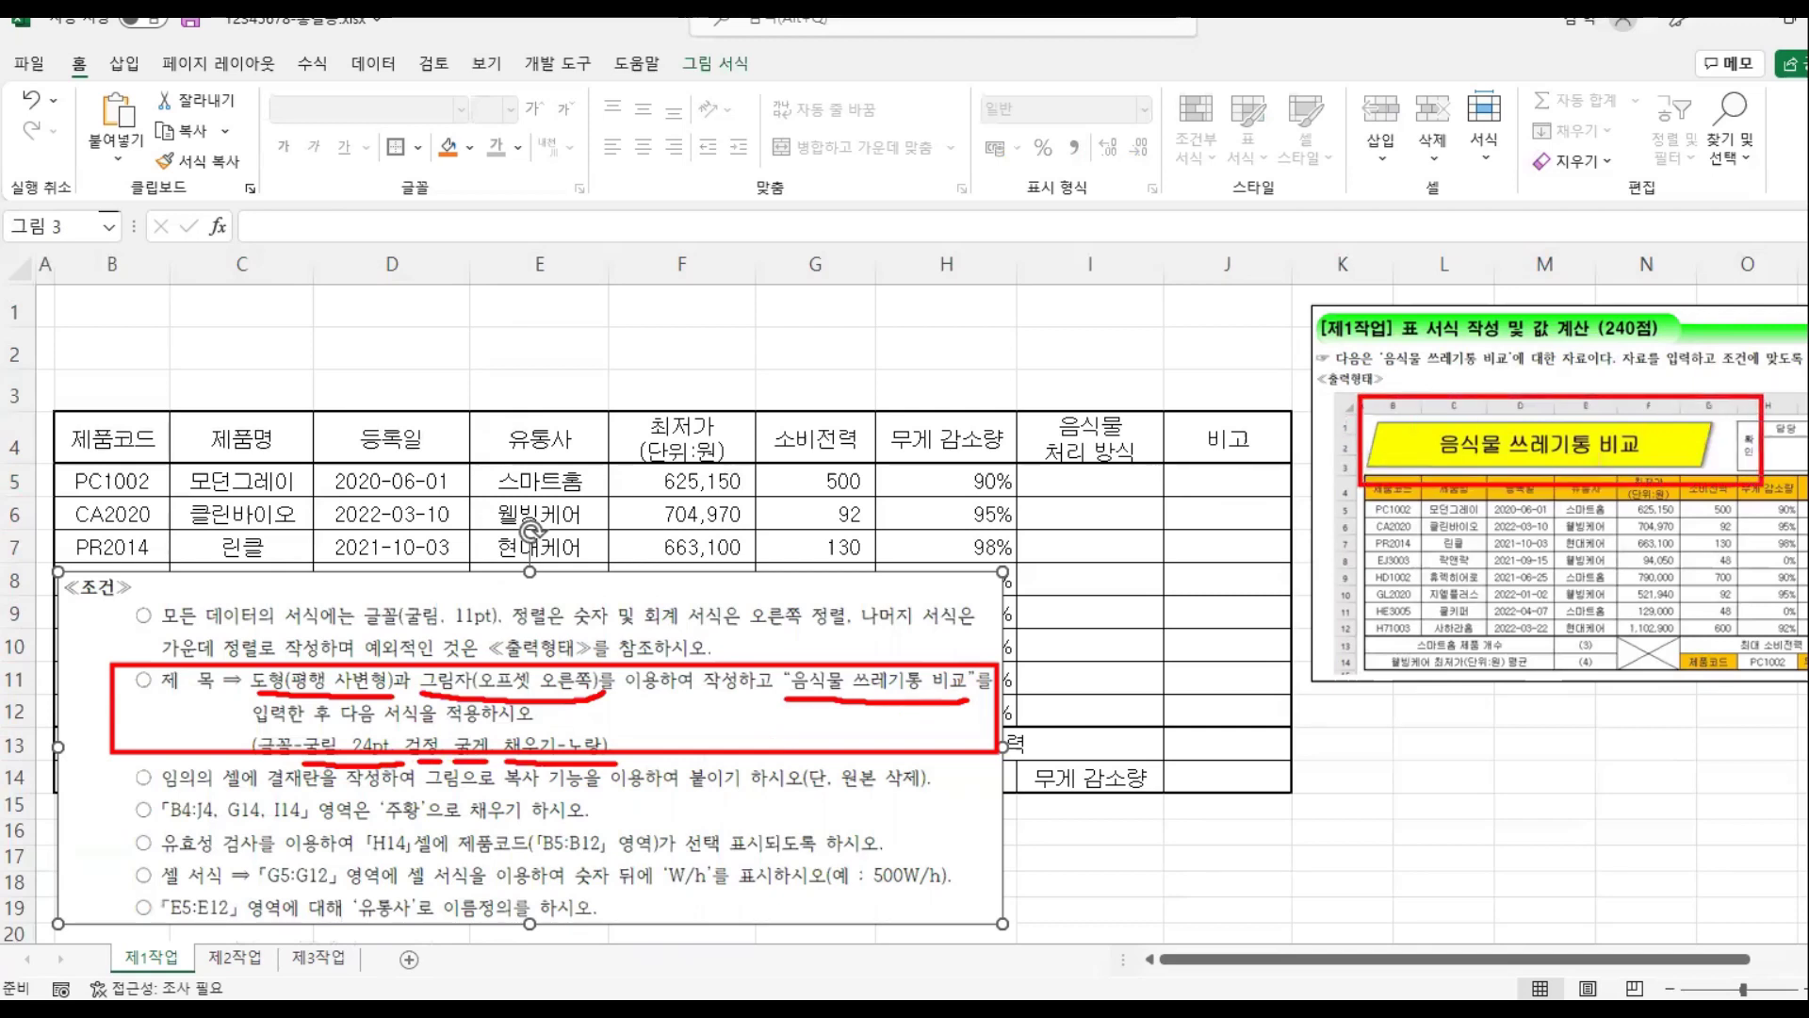
key("Escape")
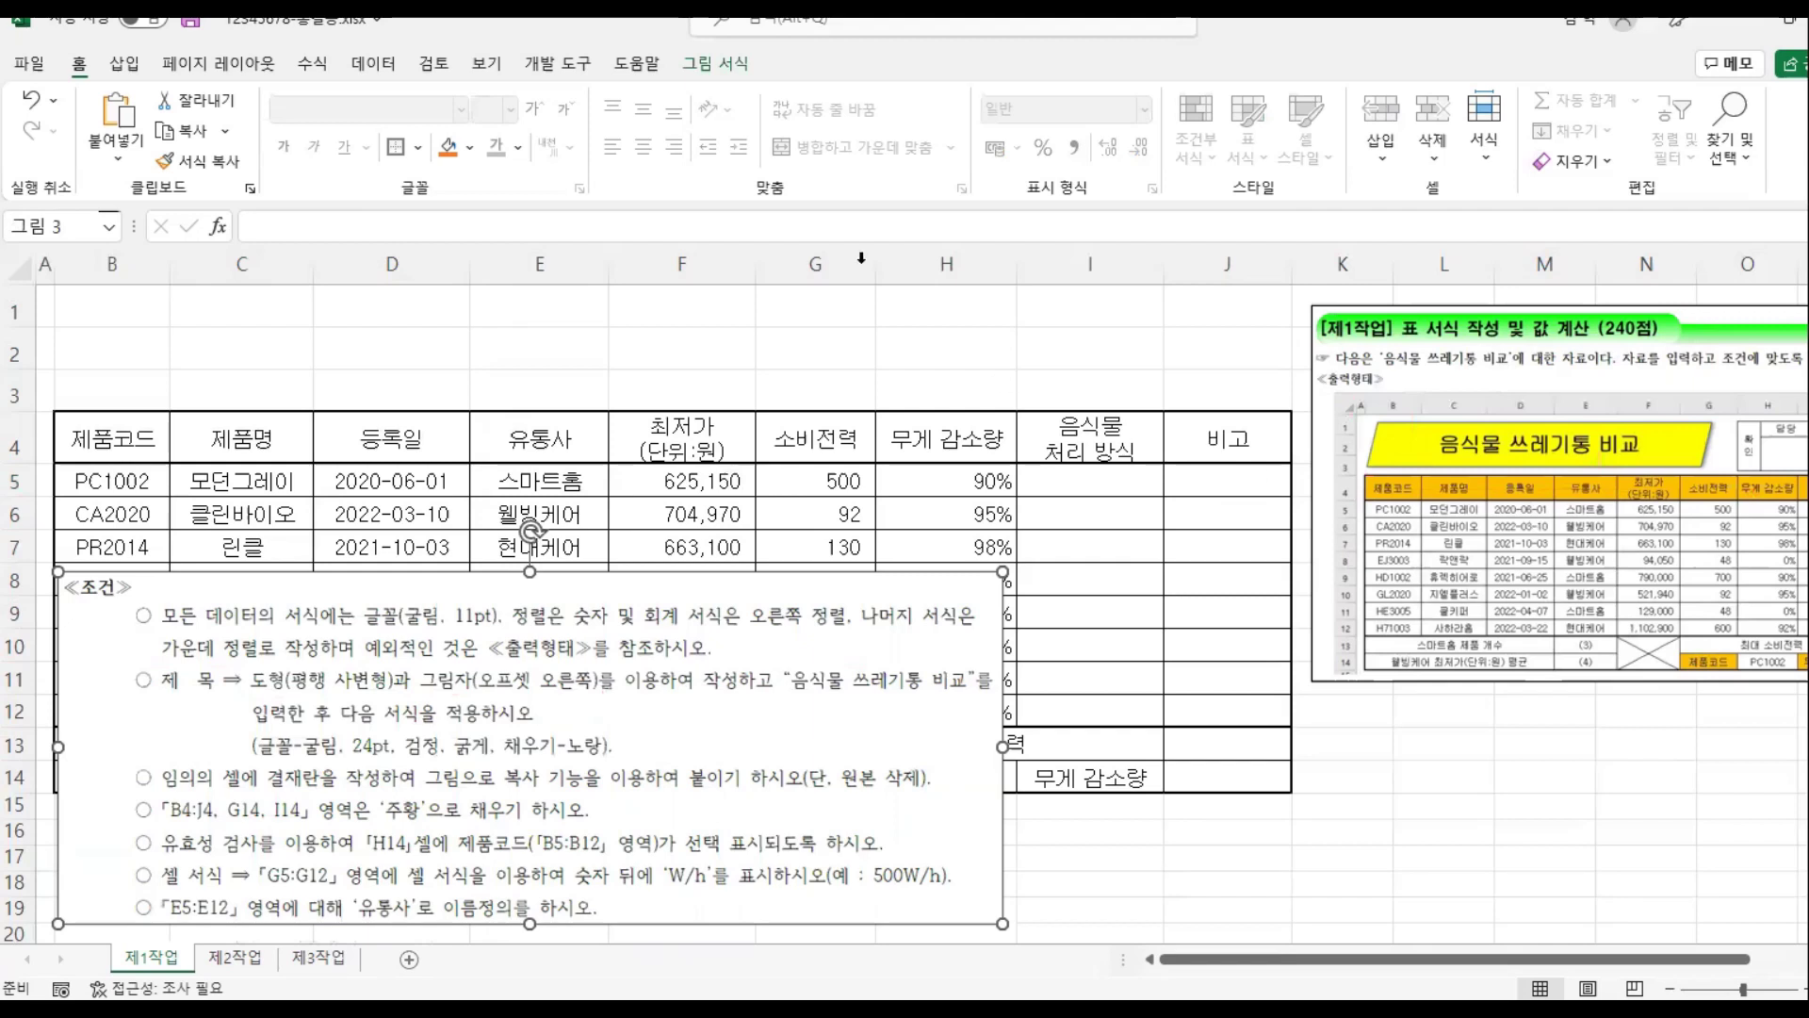
Step: Draw a parallelogram about 14.31 cm wide and 1.92 cm high over rows 1 to 3, from column B into column G
left_click(126, 66)
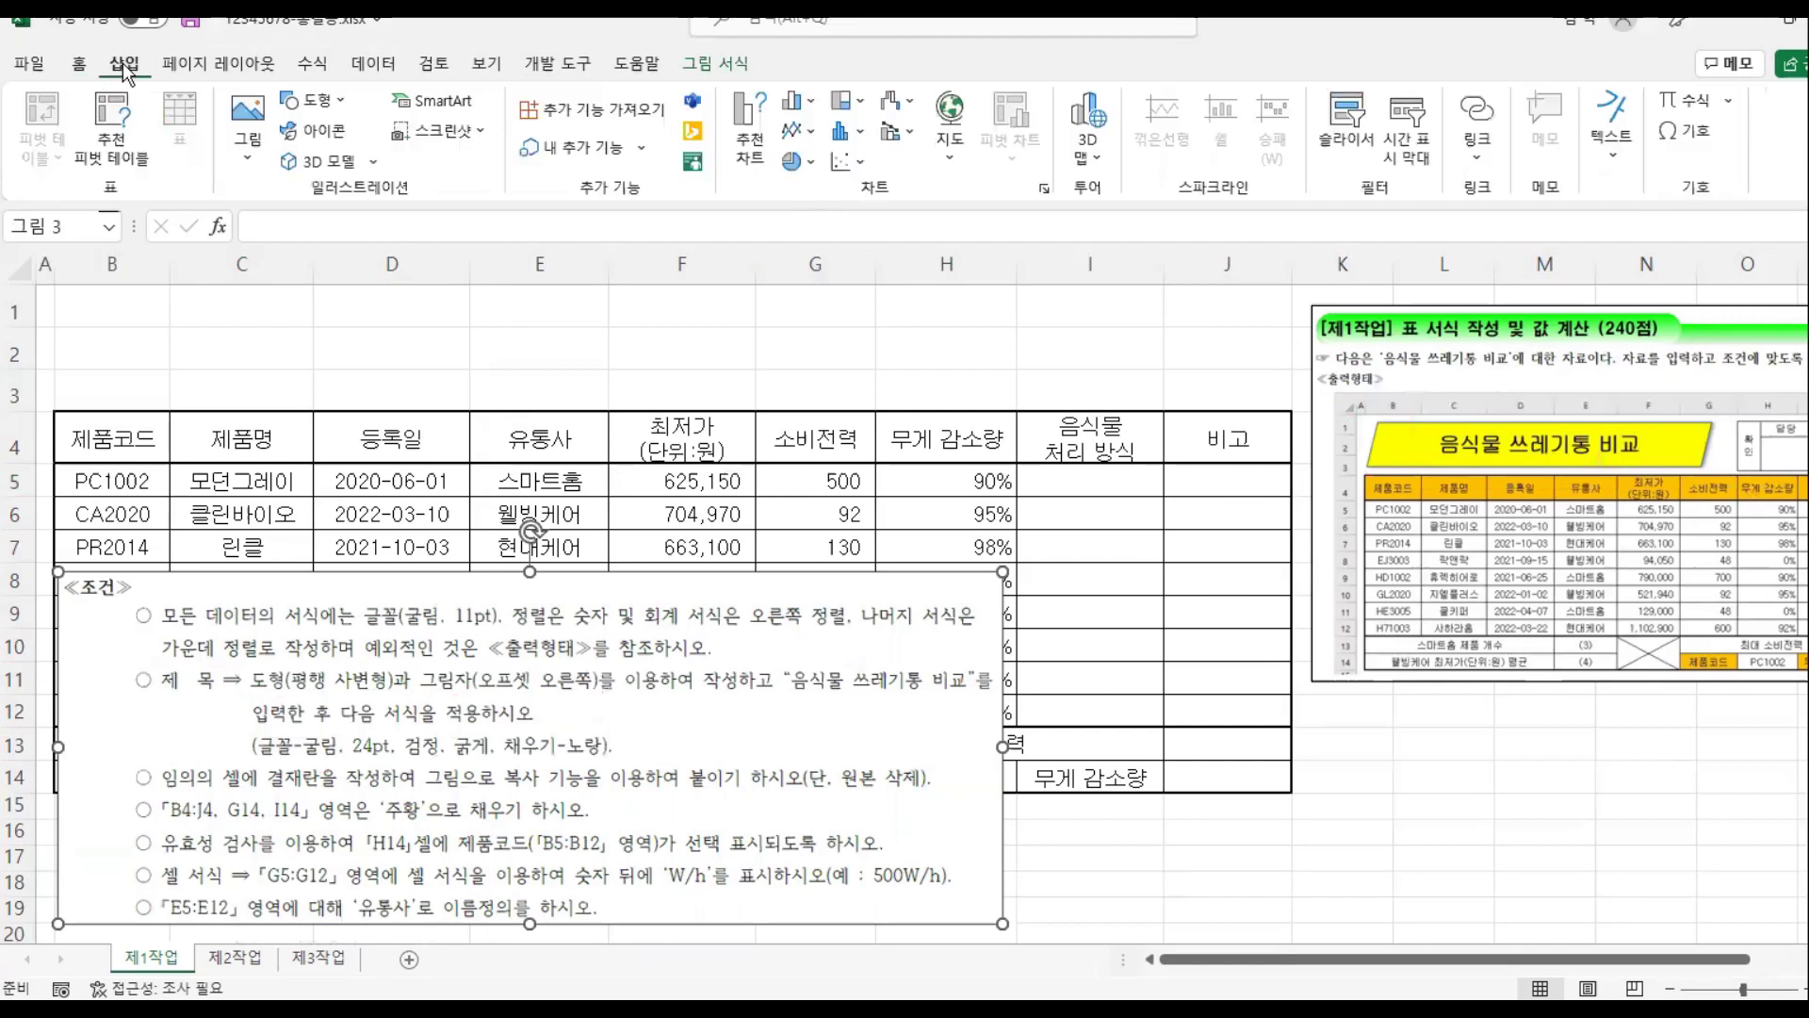
left_click(321, 100)
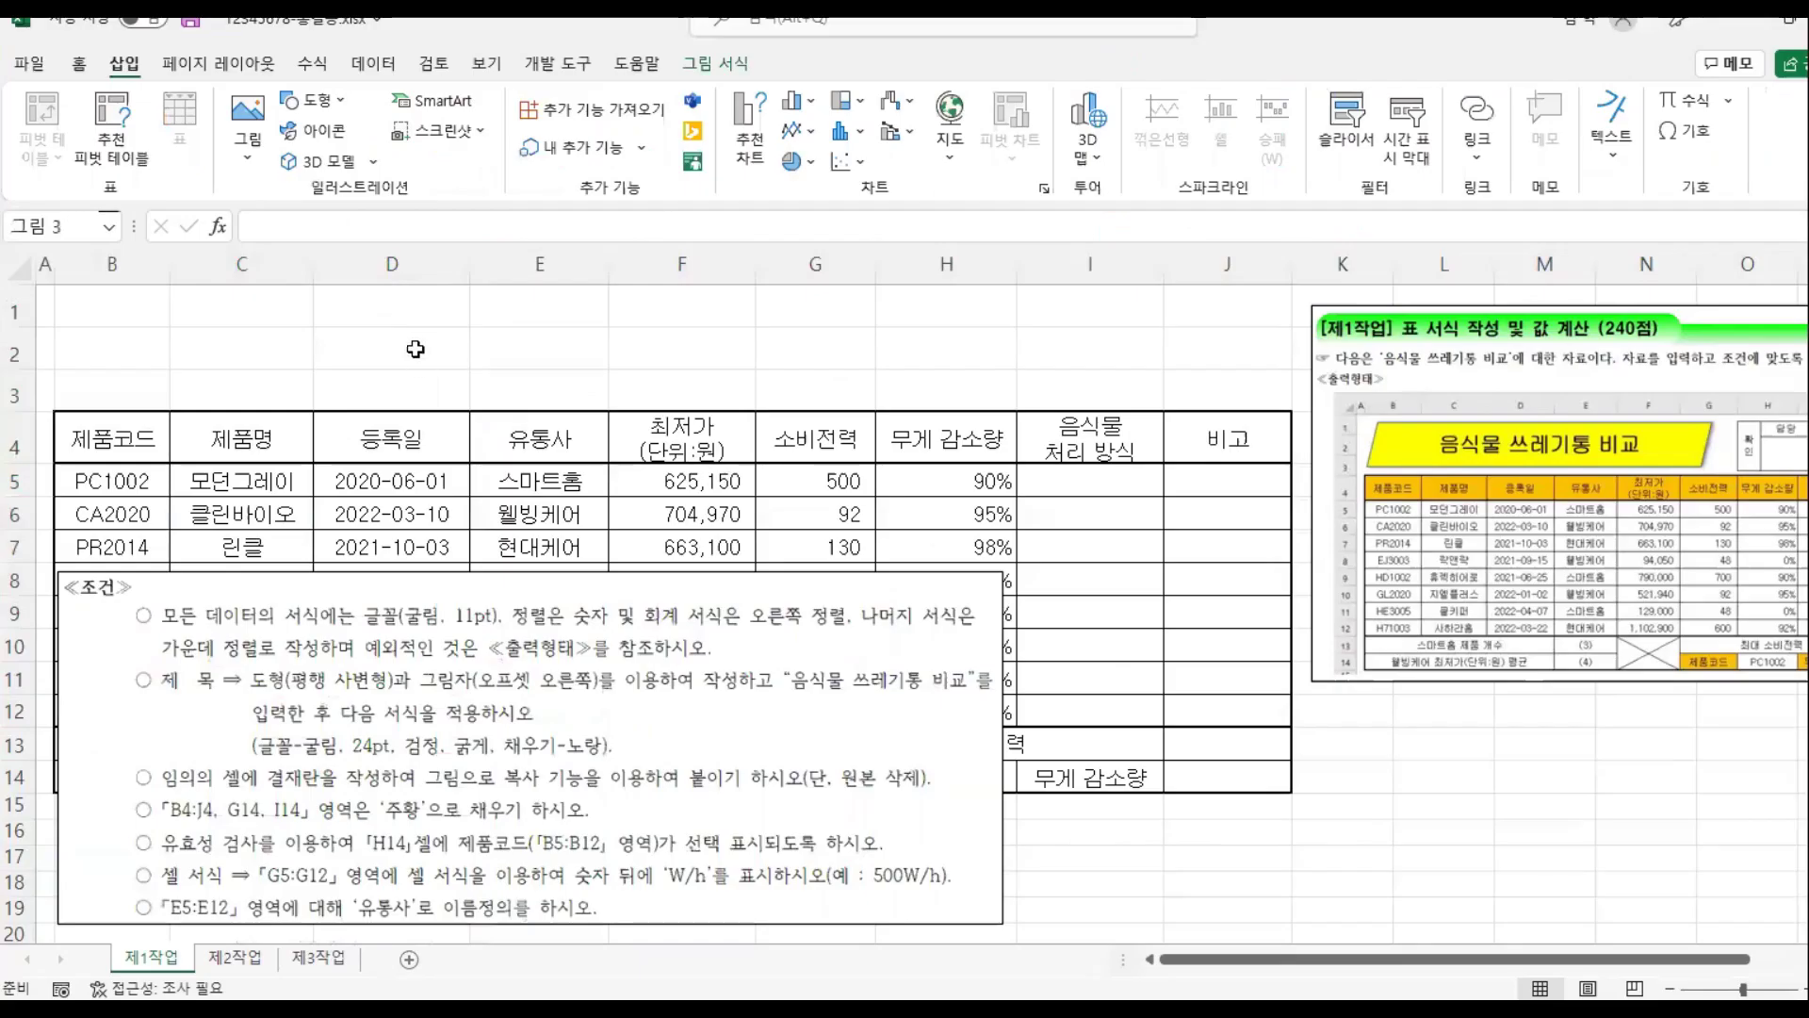
left_click(641, 133)
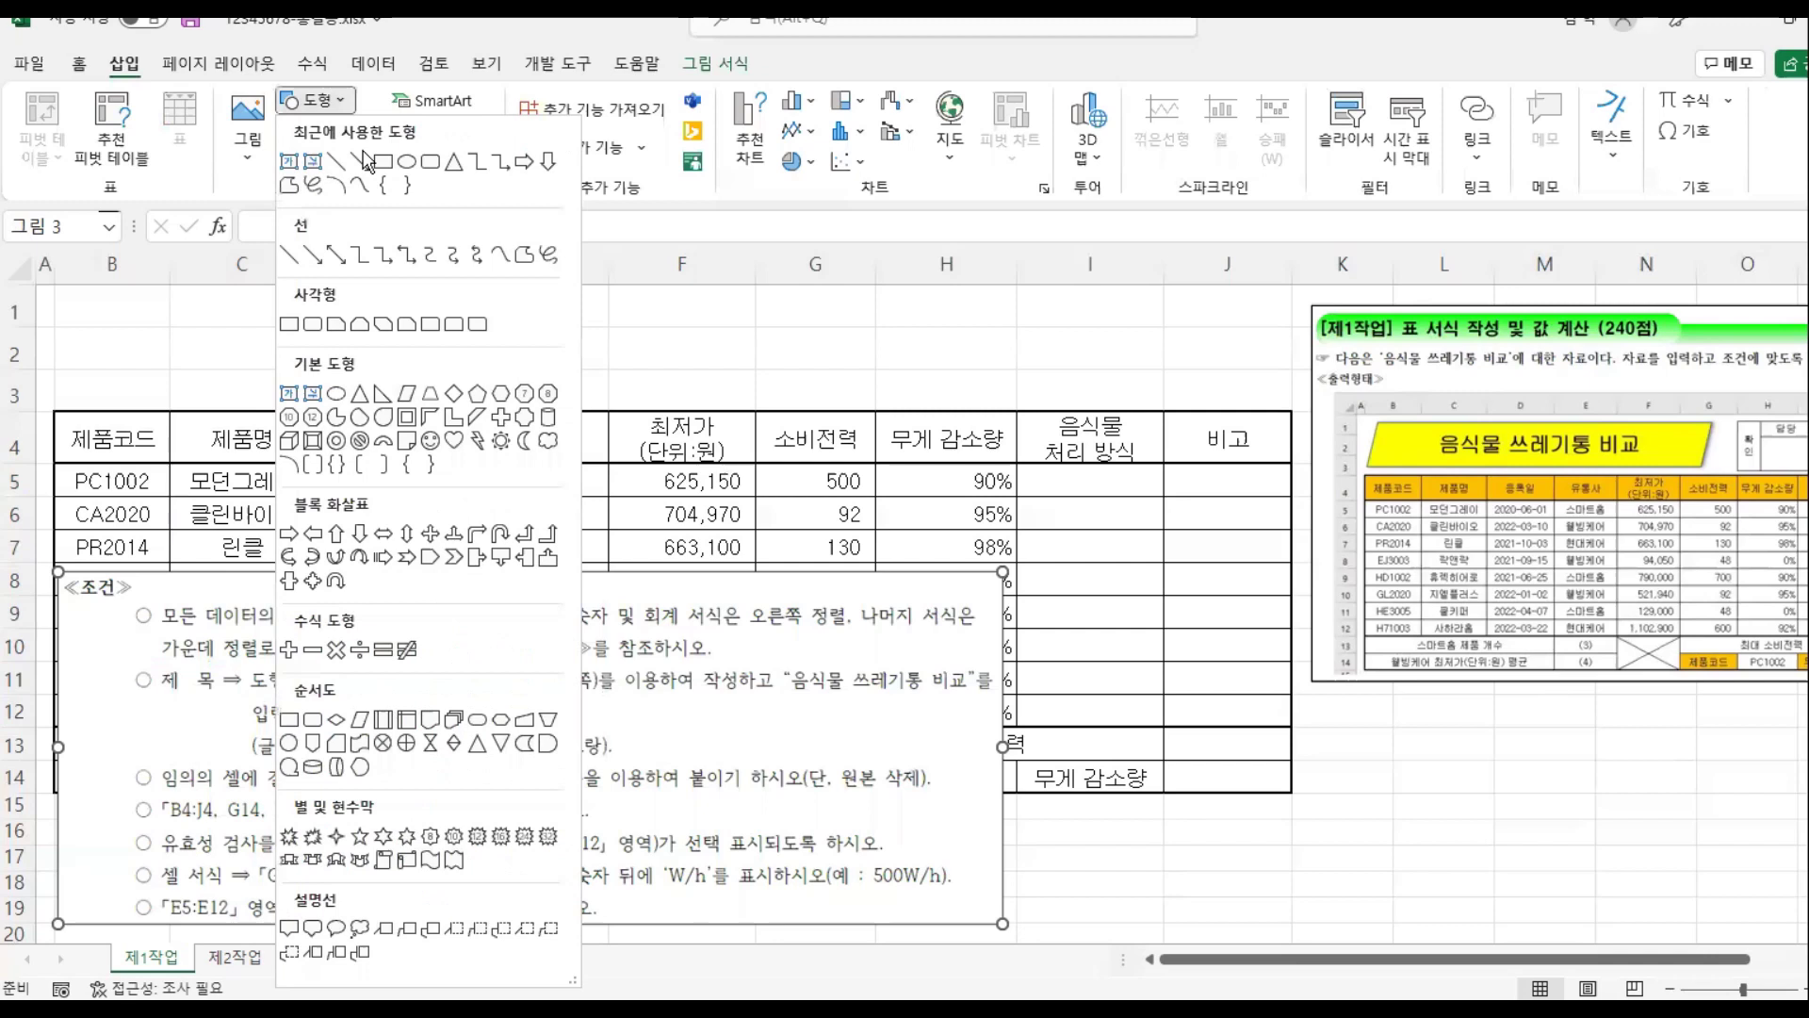
left_click(406, 393)
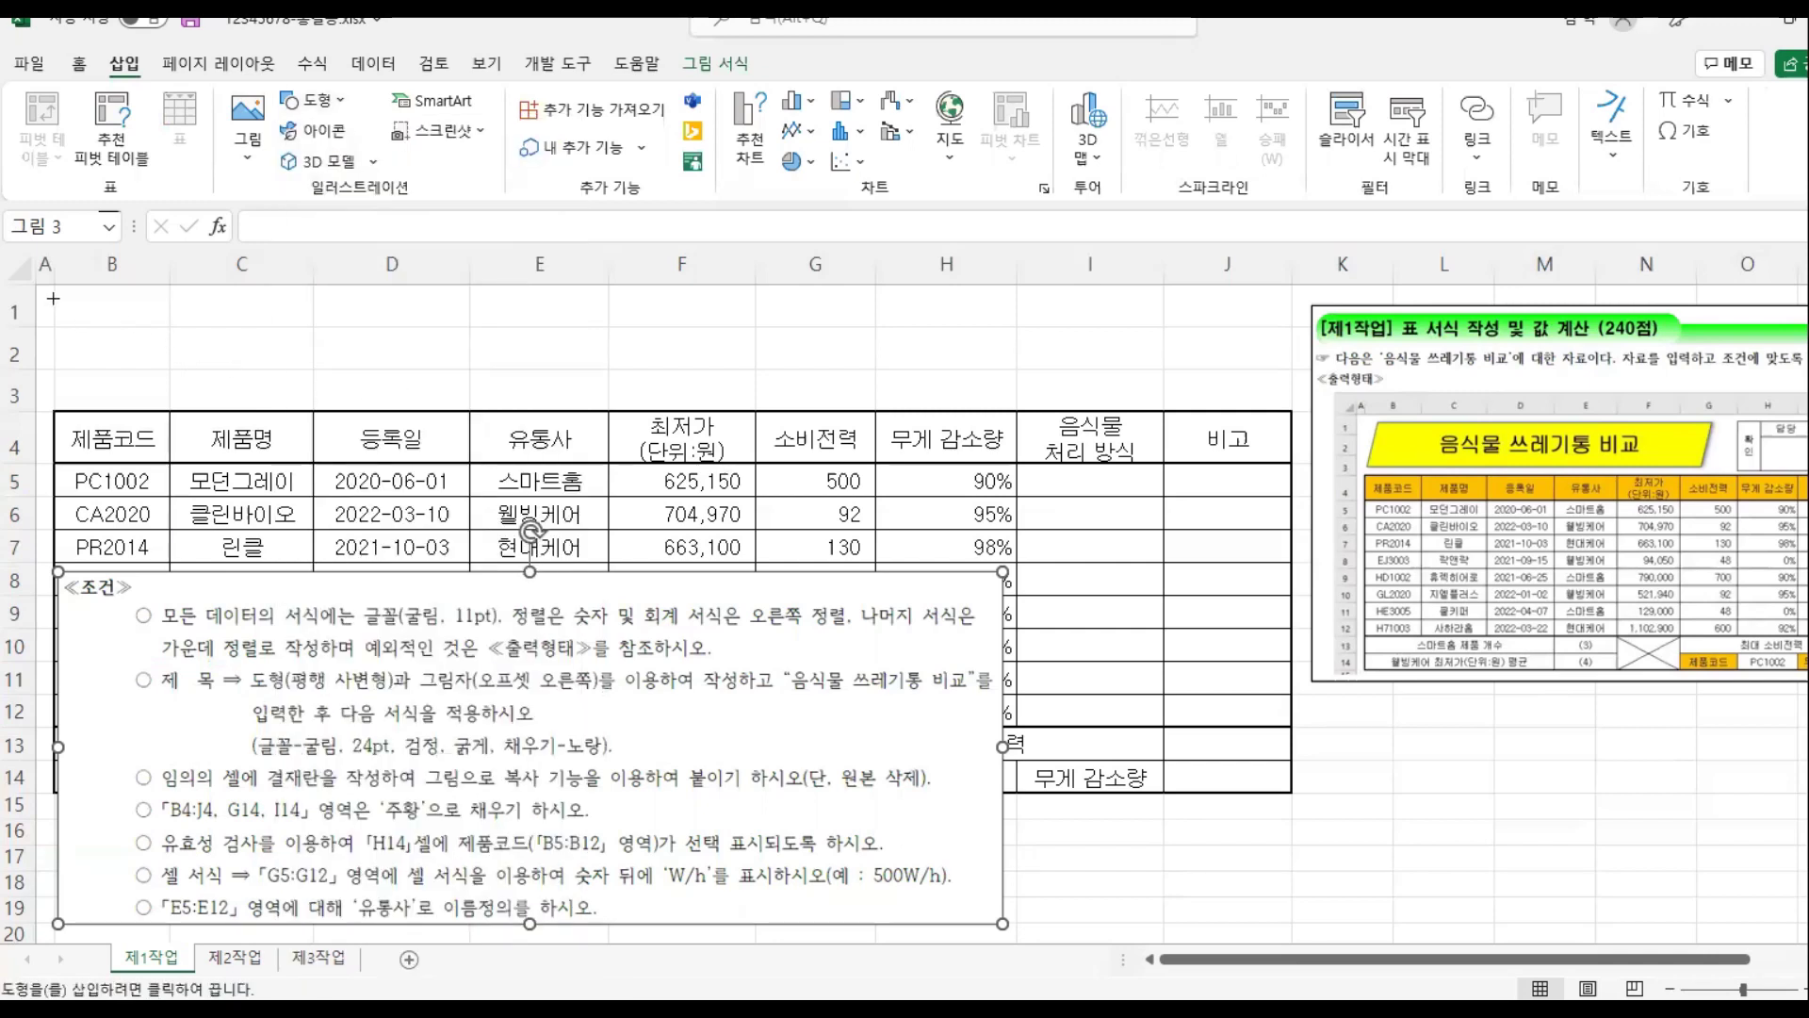
left_click_drag(54, 293, 557, 394)
left_click_drag(785, 394, 818, 396)
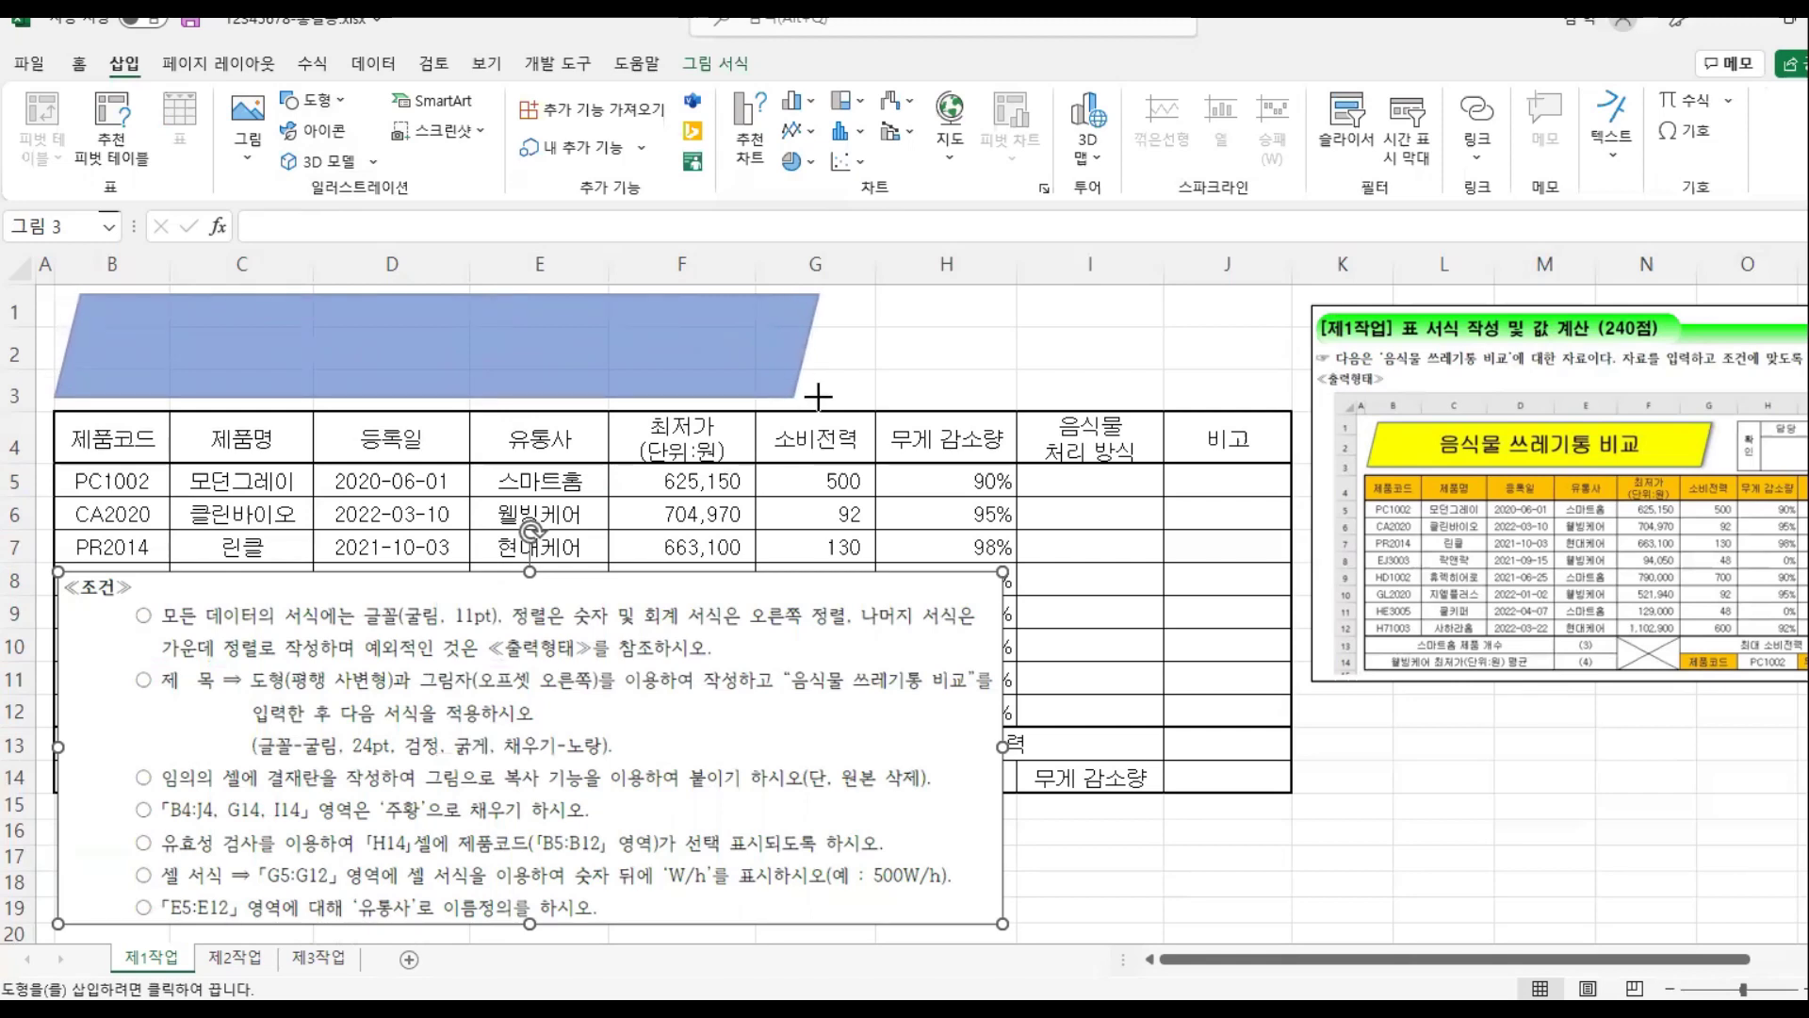
left_click_drag(818, 397, 818, 396)
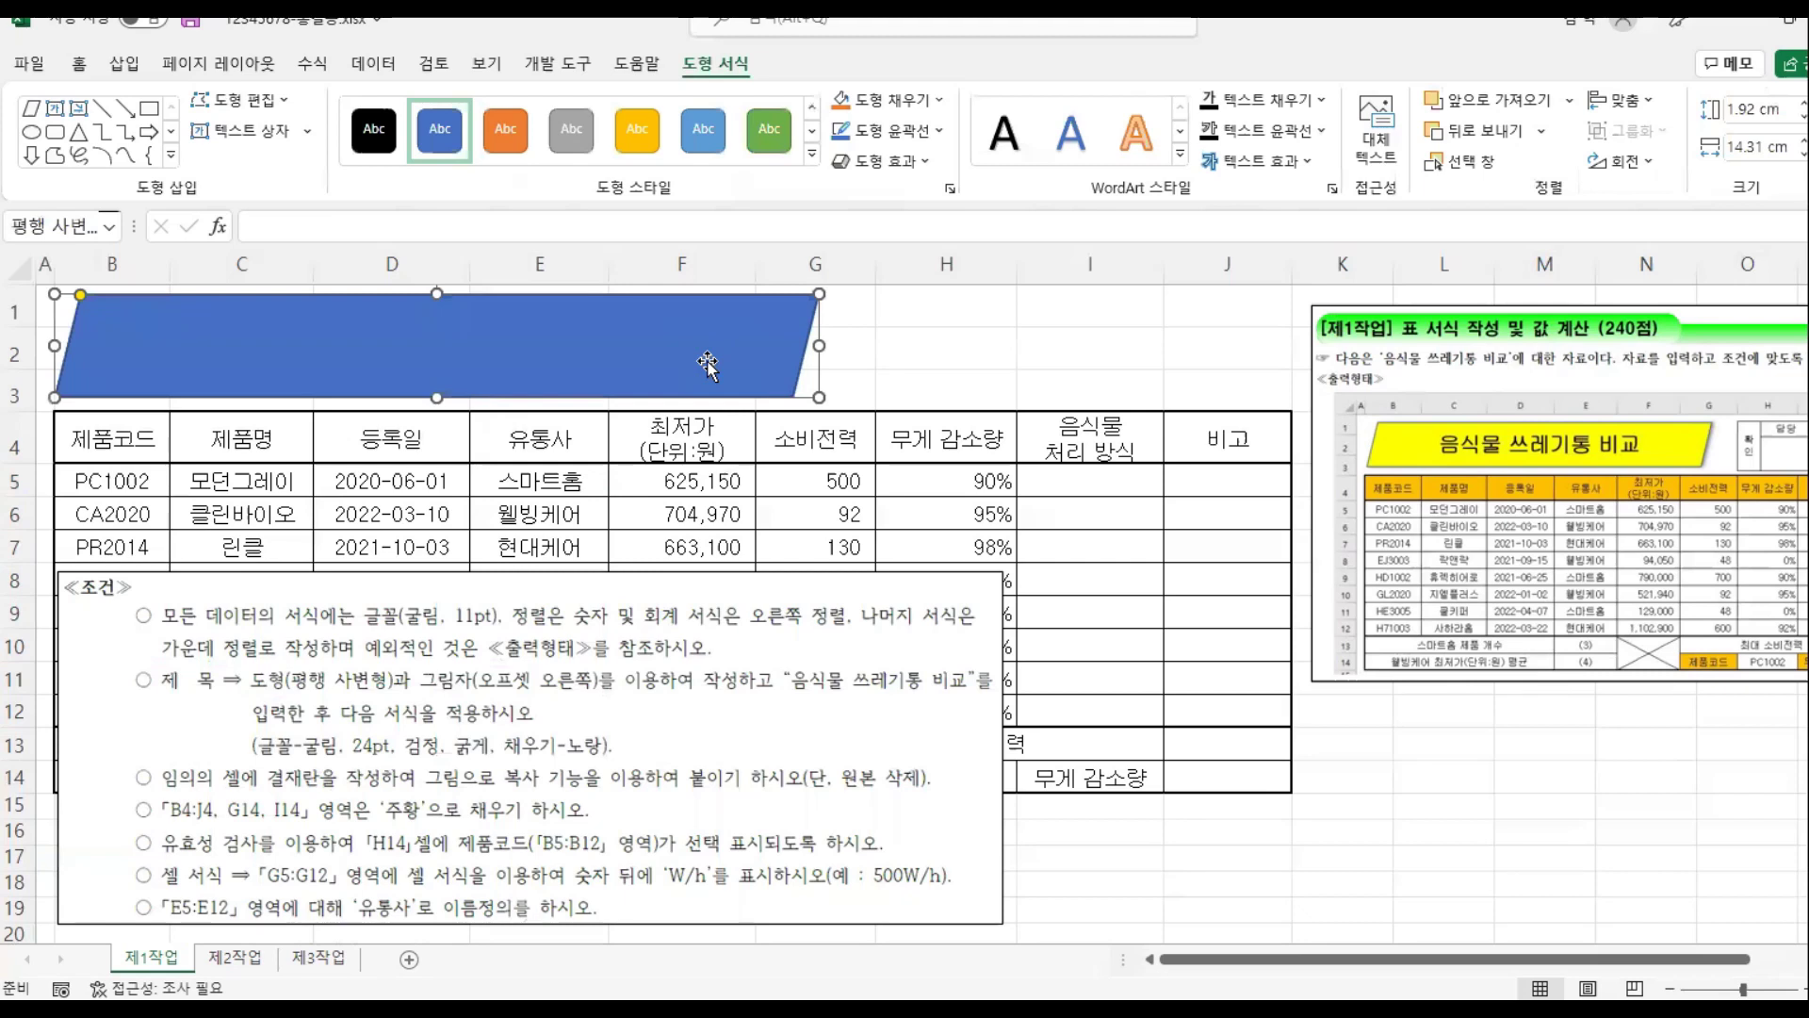
Step: Apply the outer Offset Right (오프셋 오른쪽) shadow to the parallelogram
left_click(900, 168)
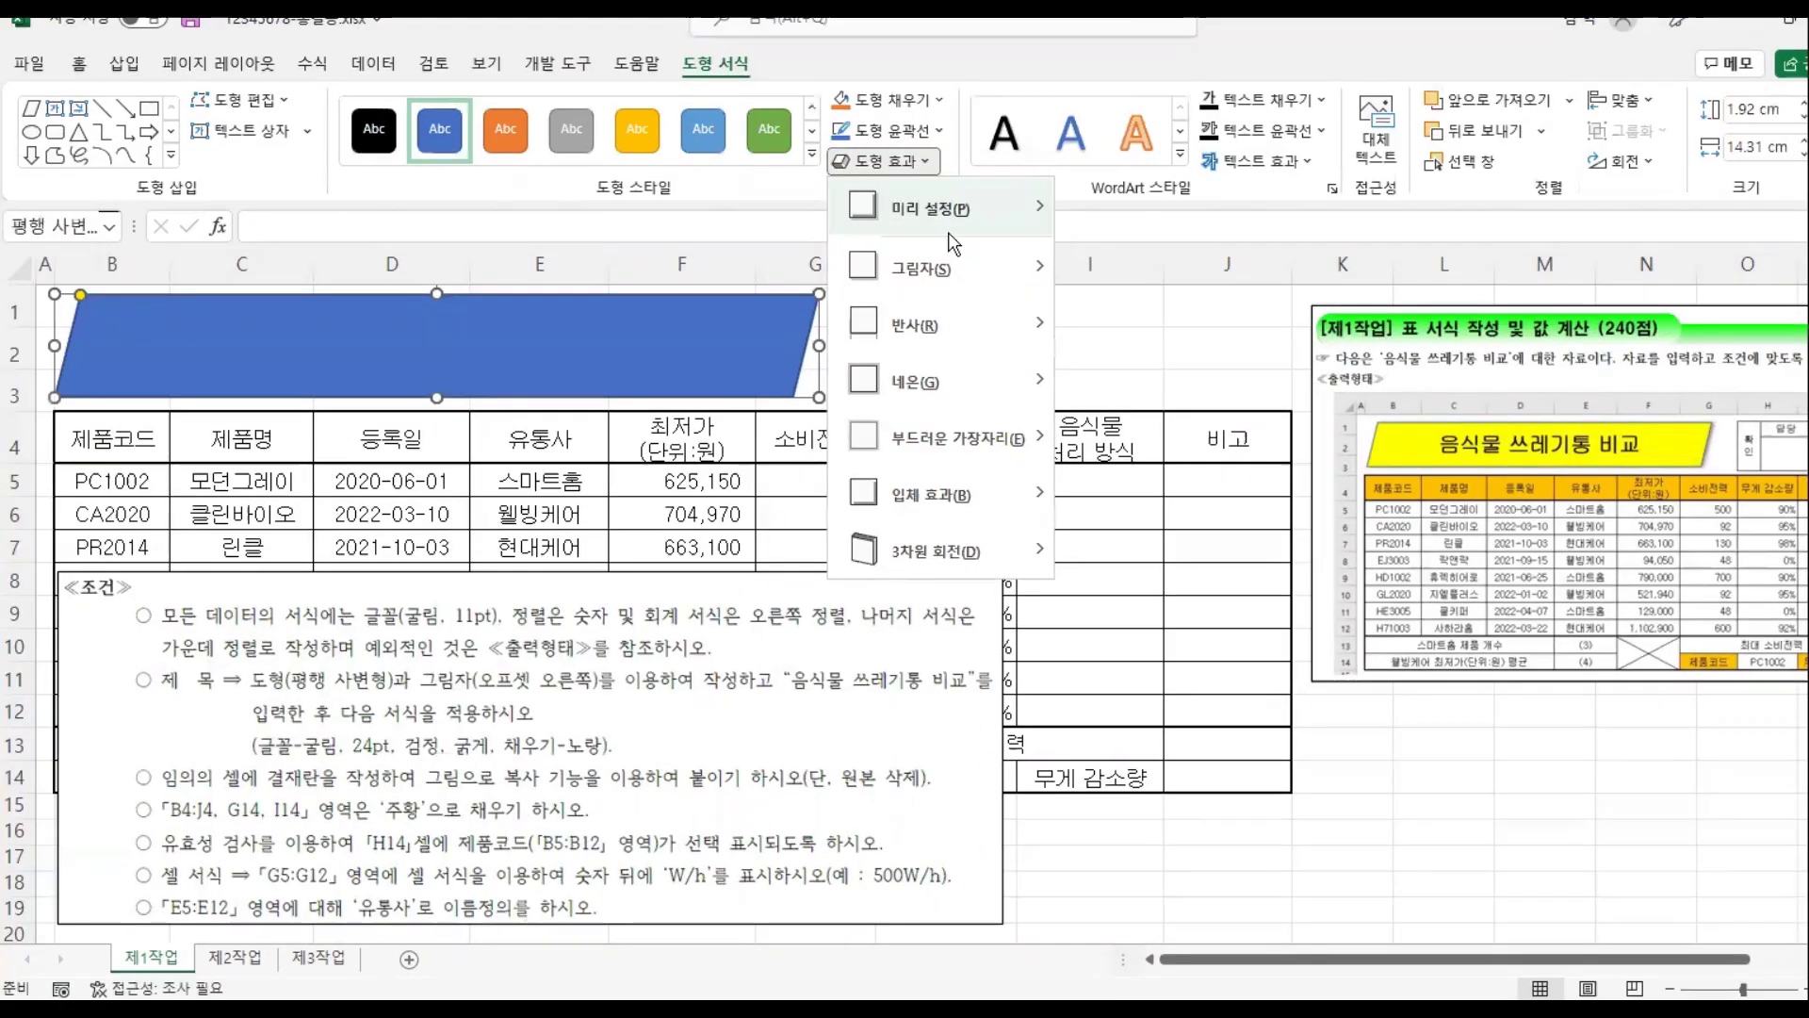
mouse_move(927, 273)
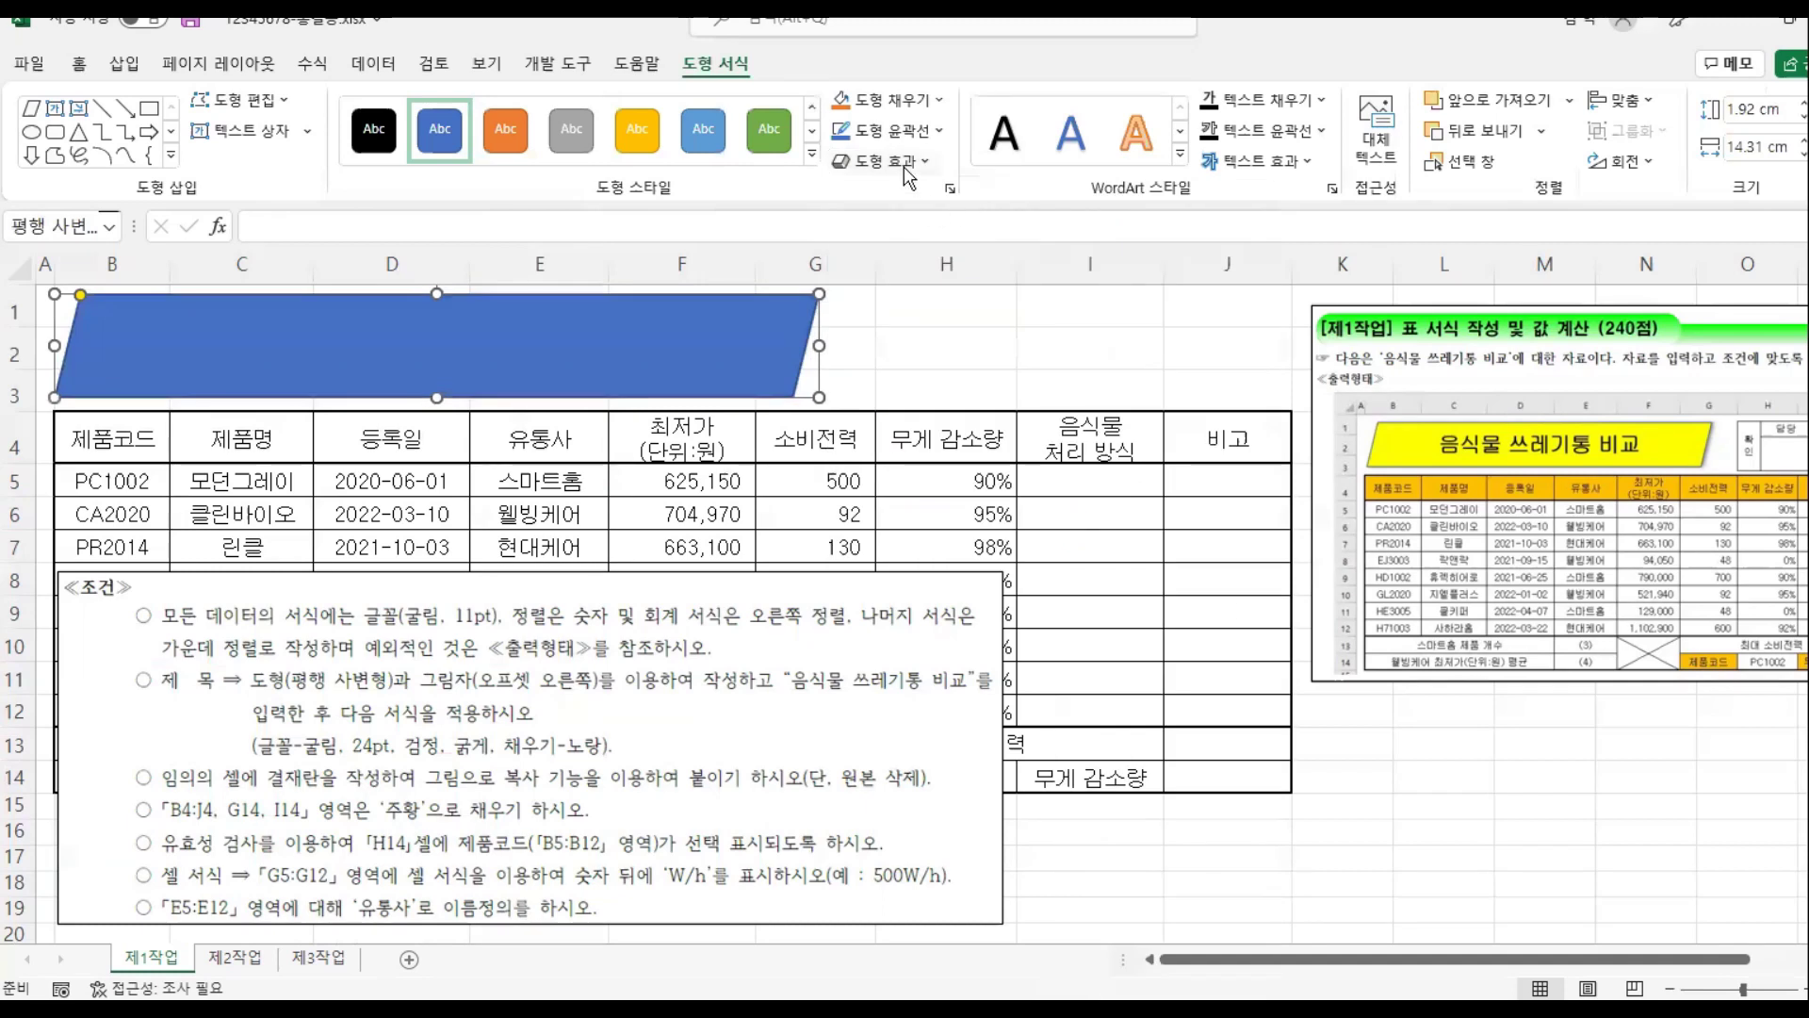
left_click(907, 166)
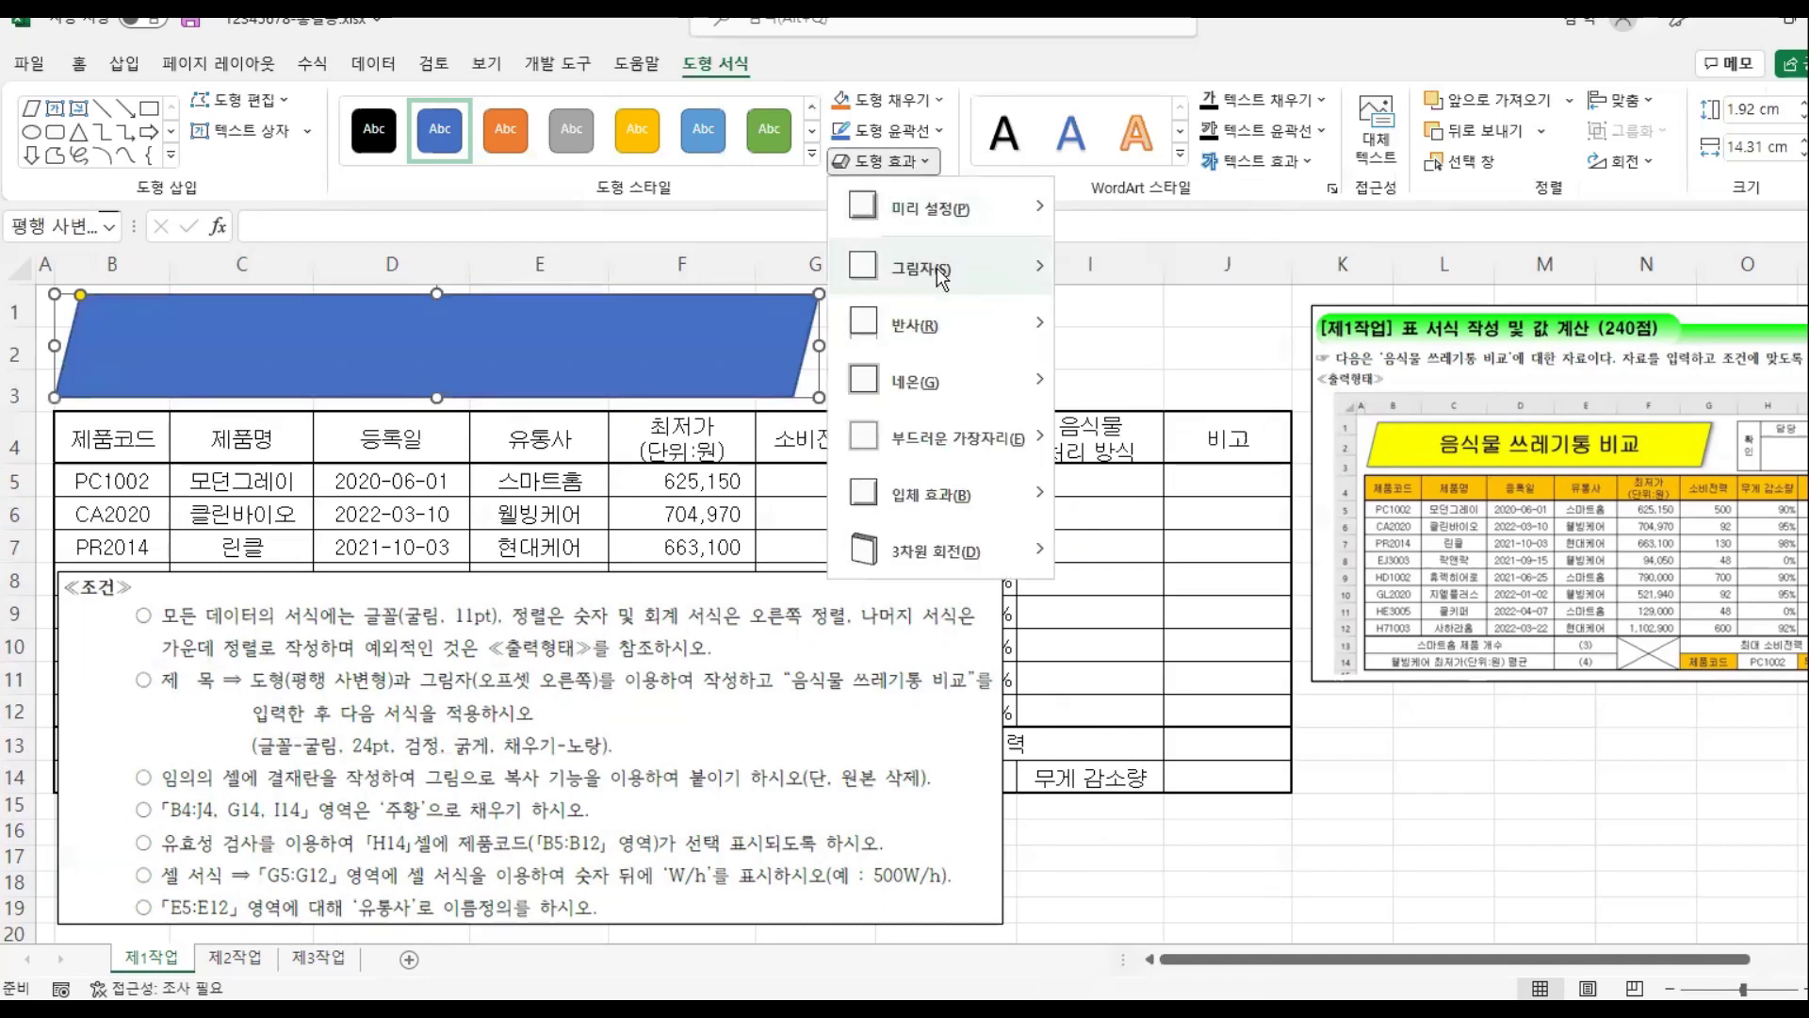
mouse_move(983, 270)
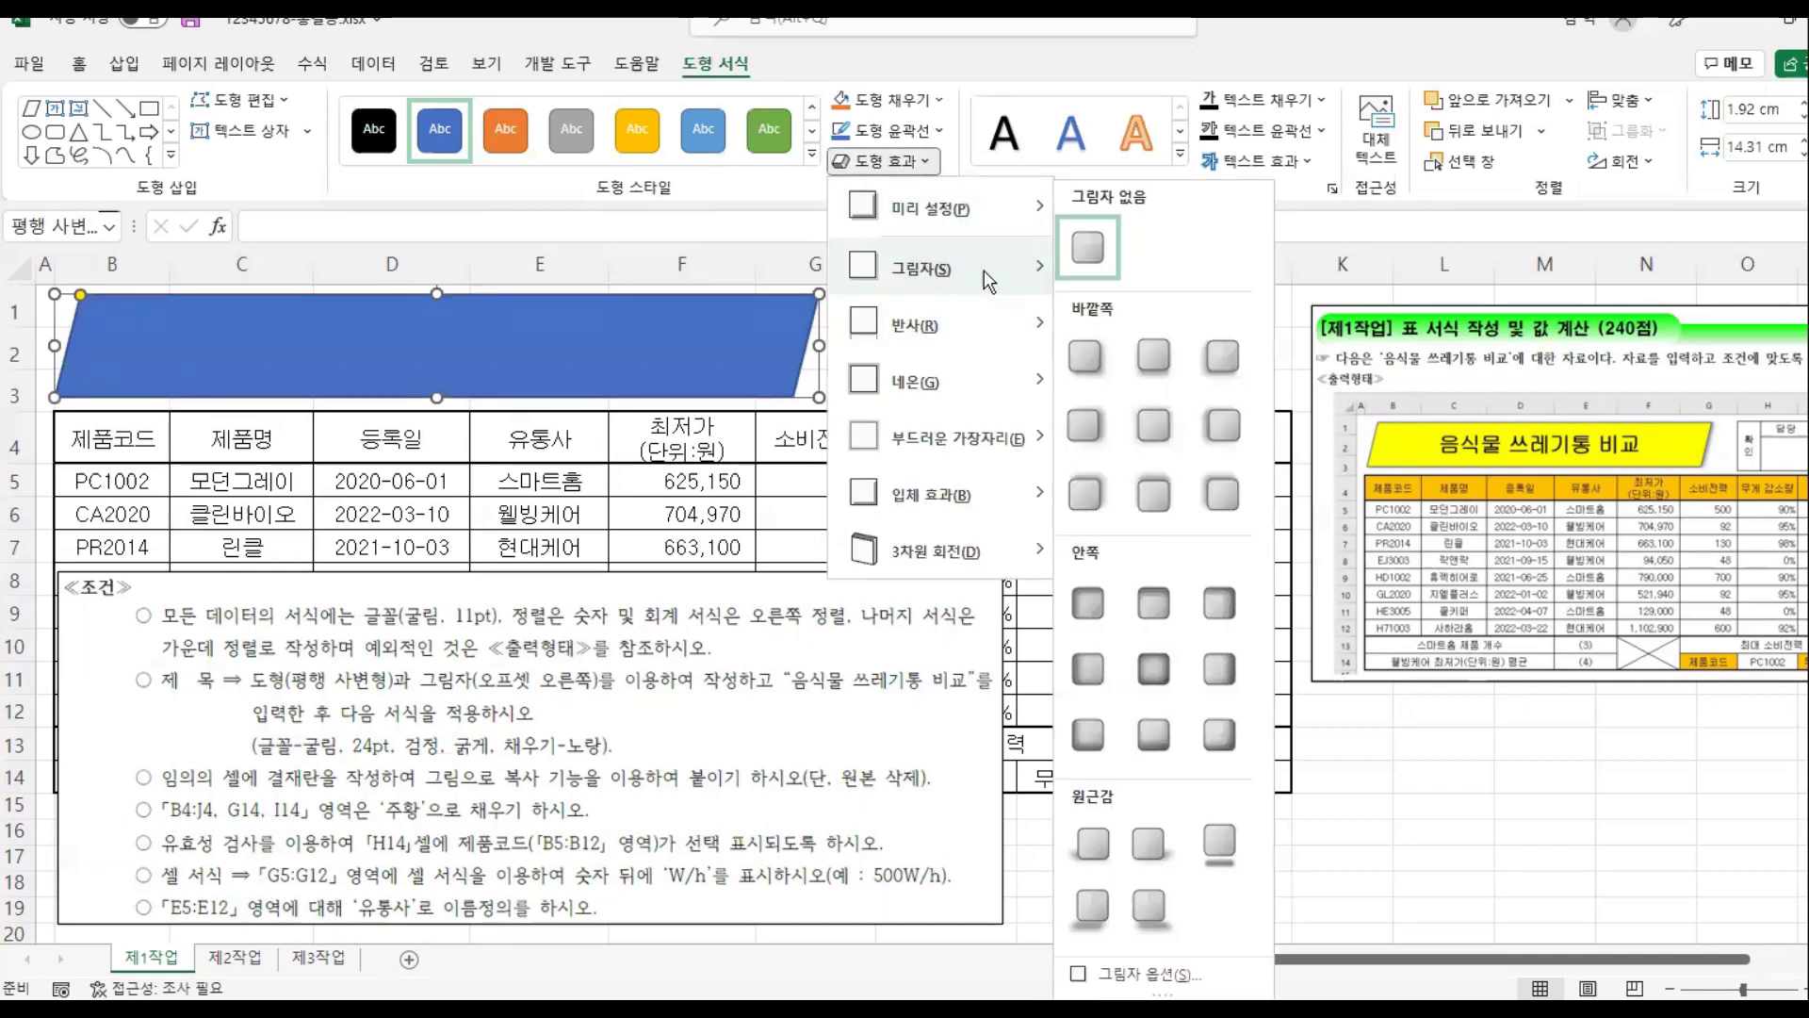
left_click(1083, 425)
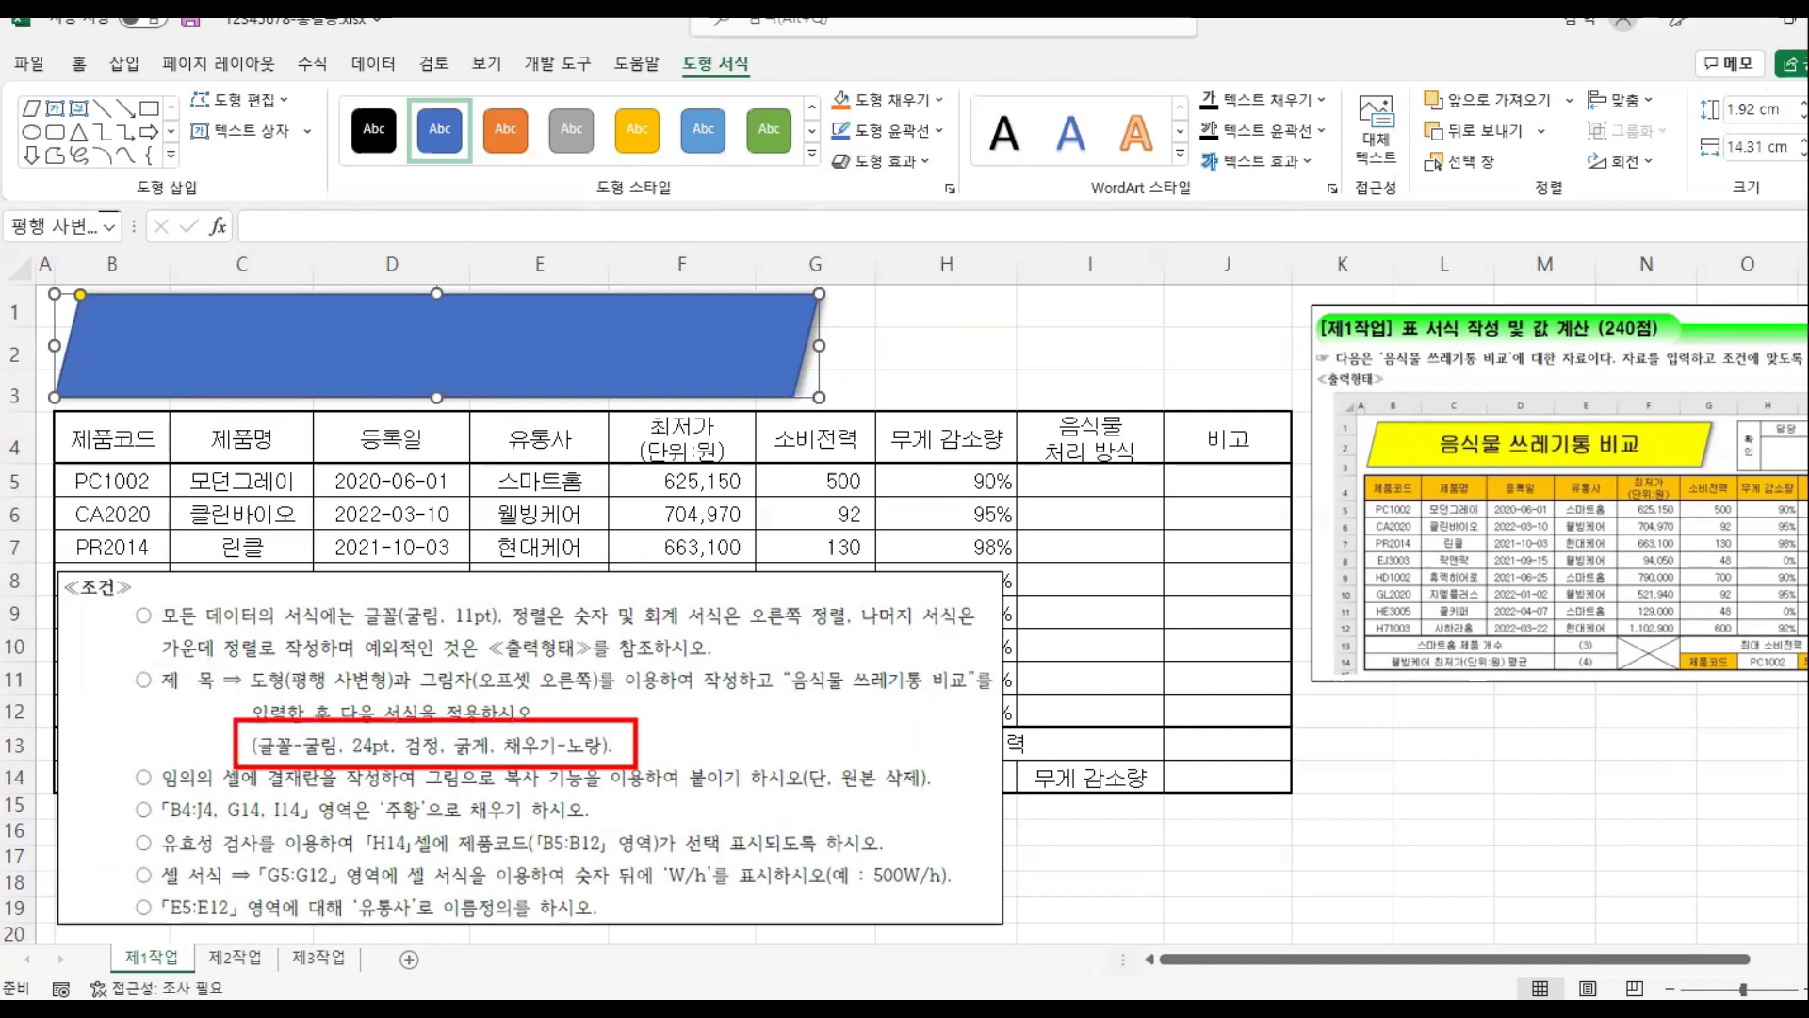
Step: Set the parallelogram's text font to 굴림, 24 pt, bold
left_click(79, 63)
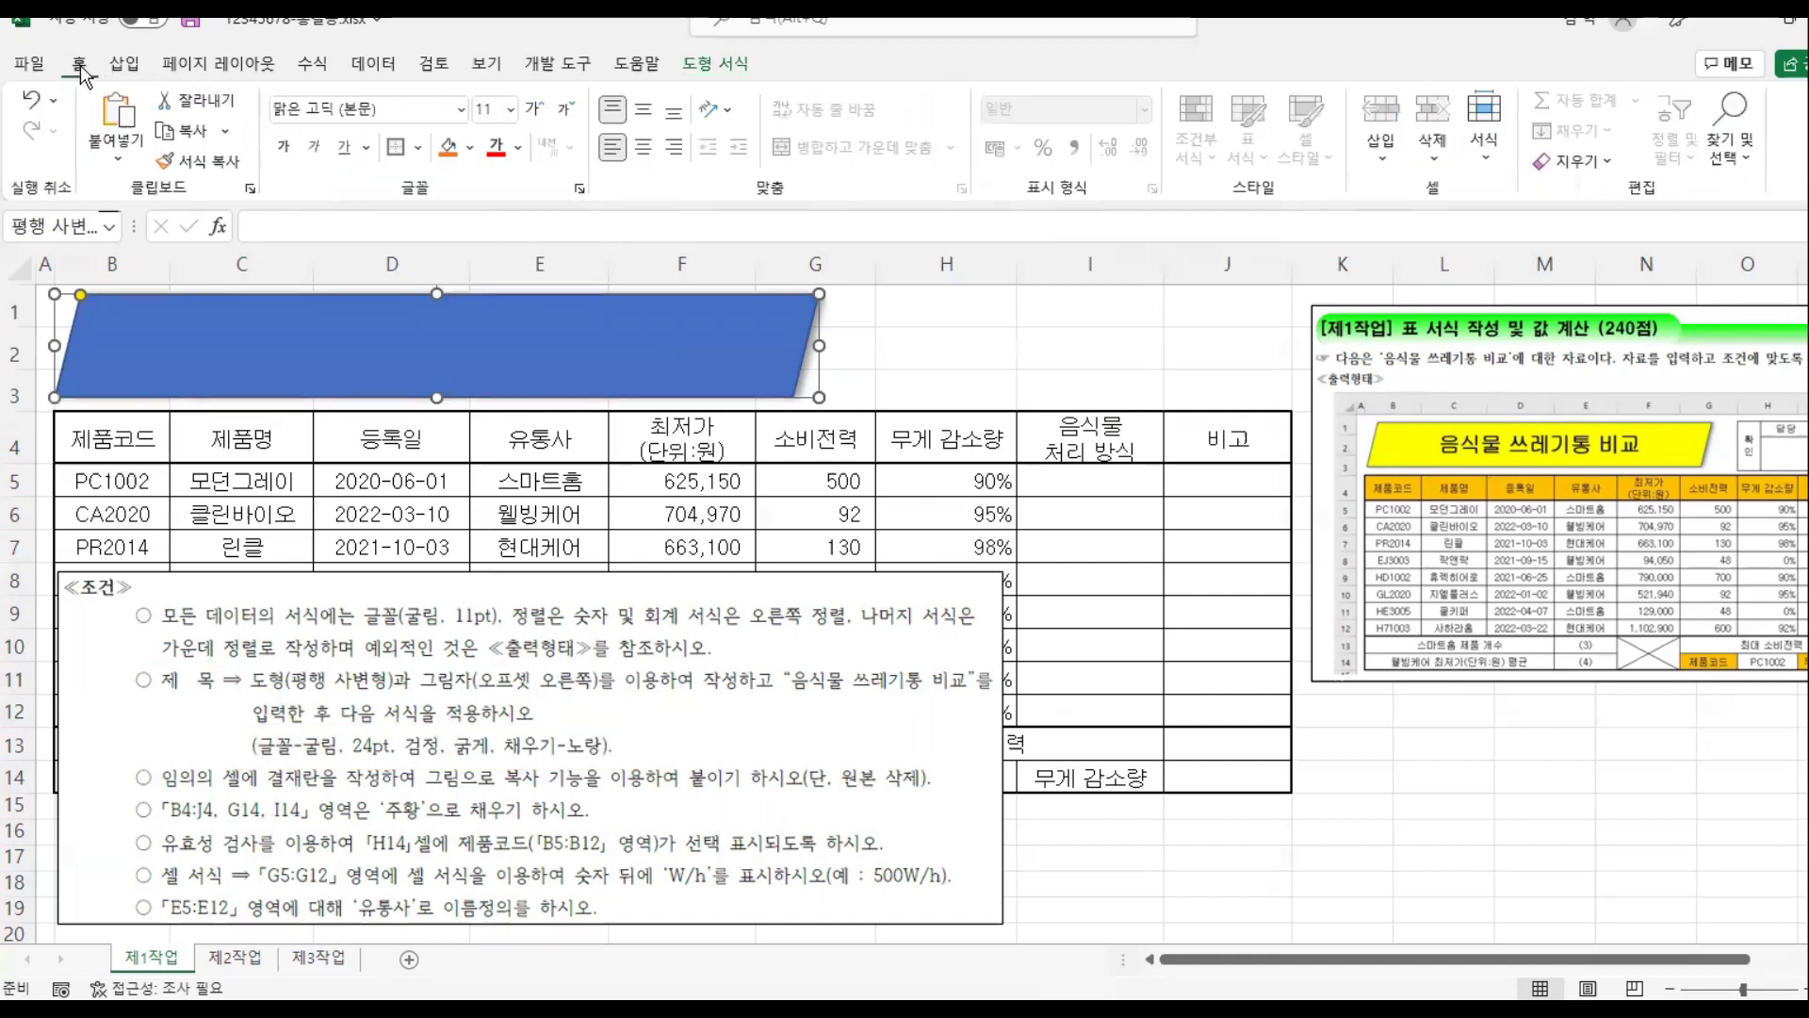
left_click(390, 110)
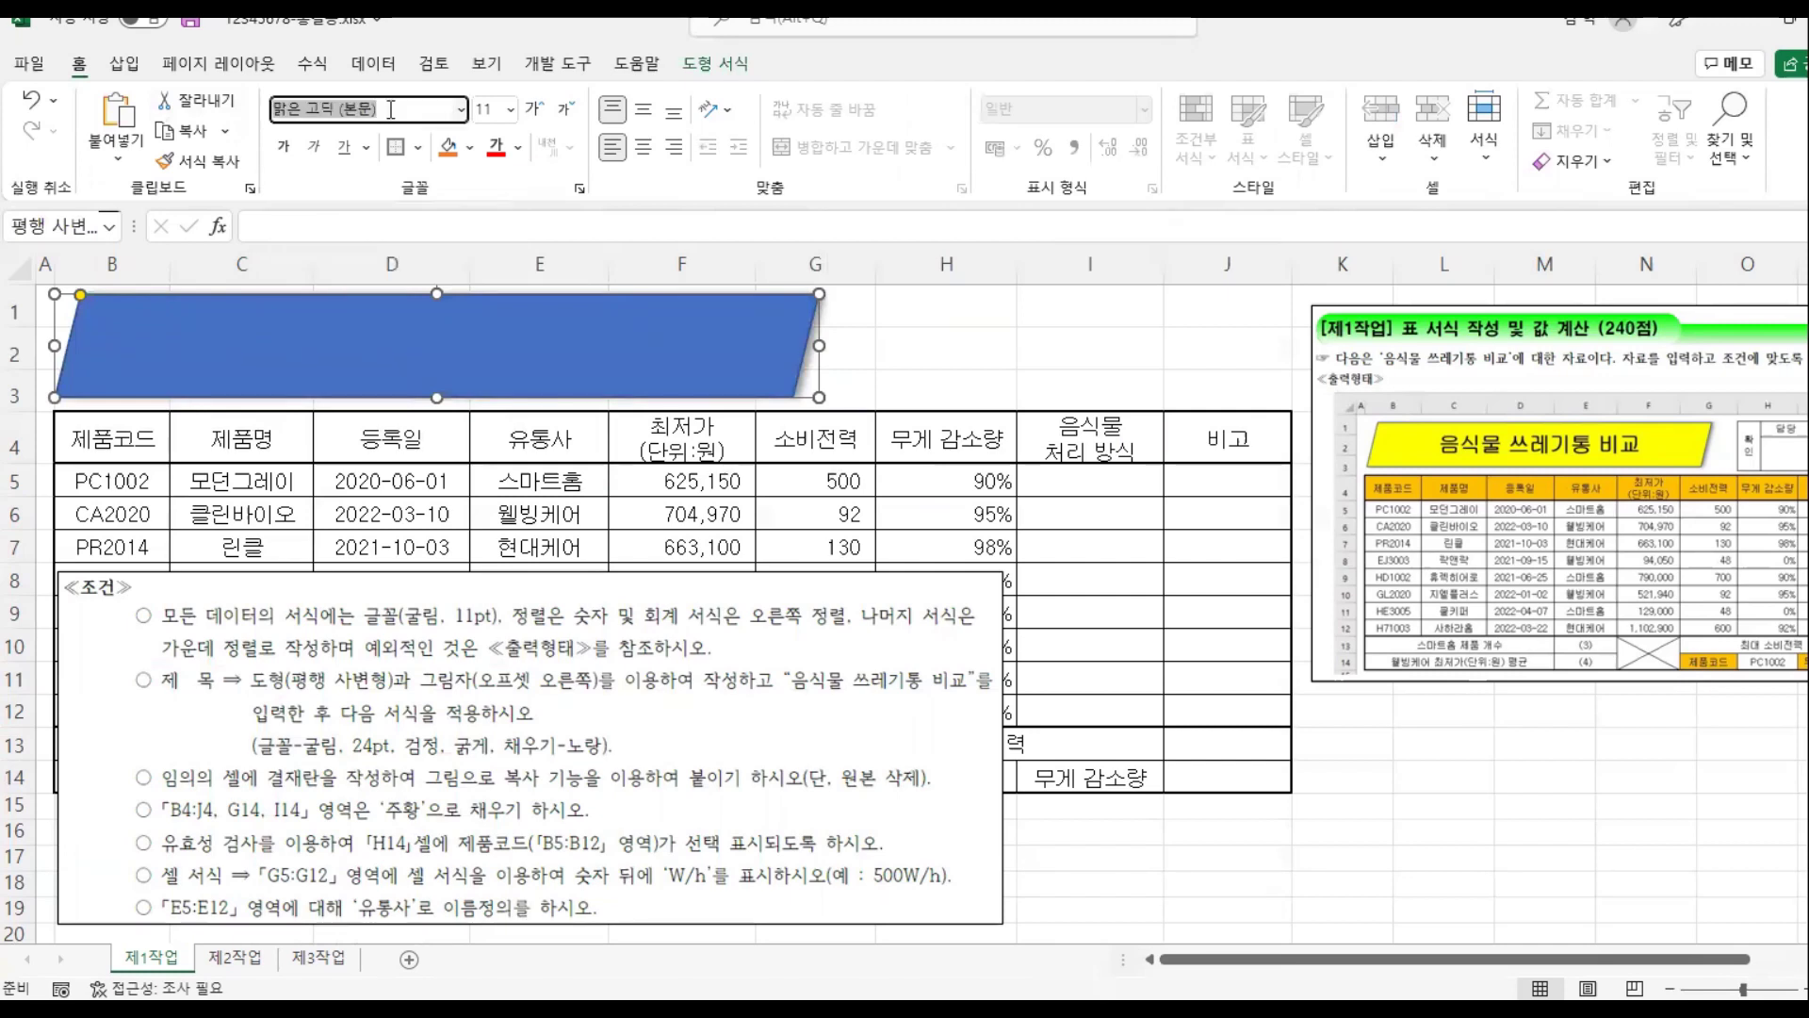
type("ㄱ")
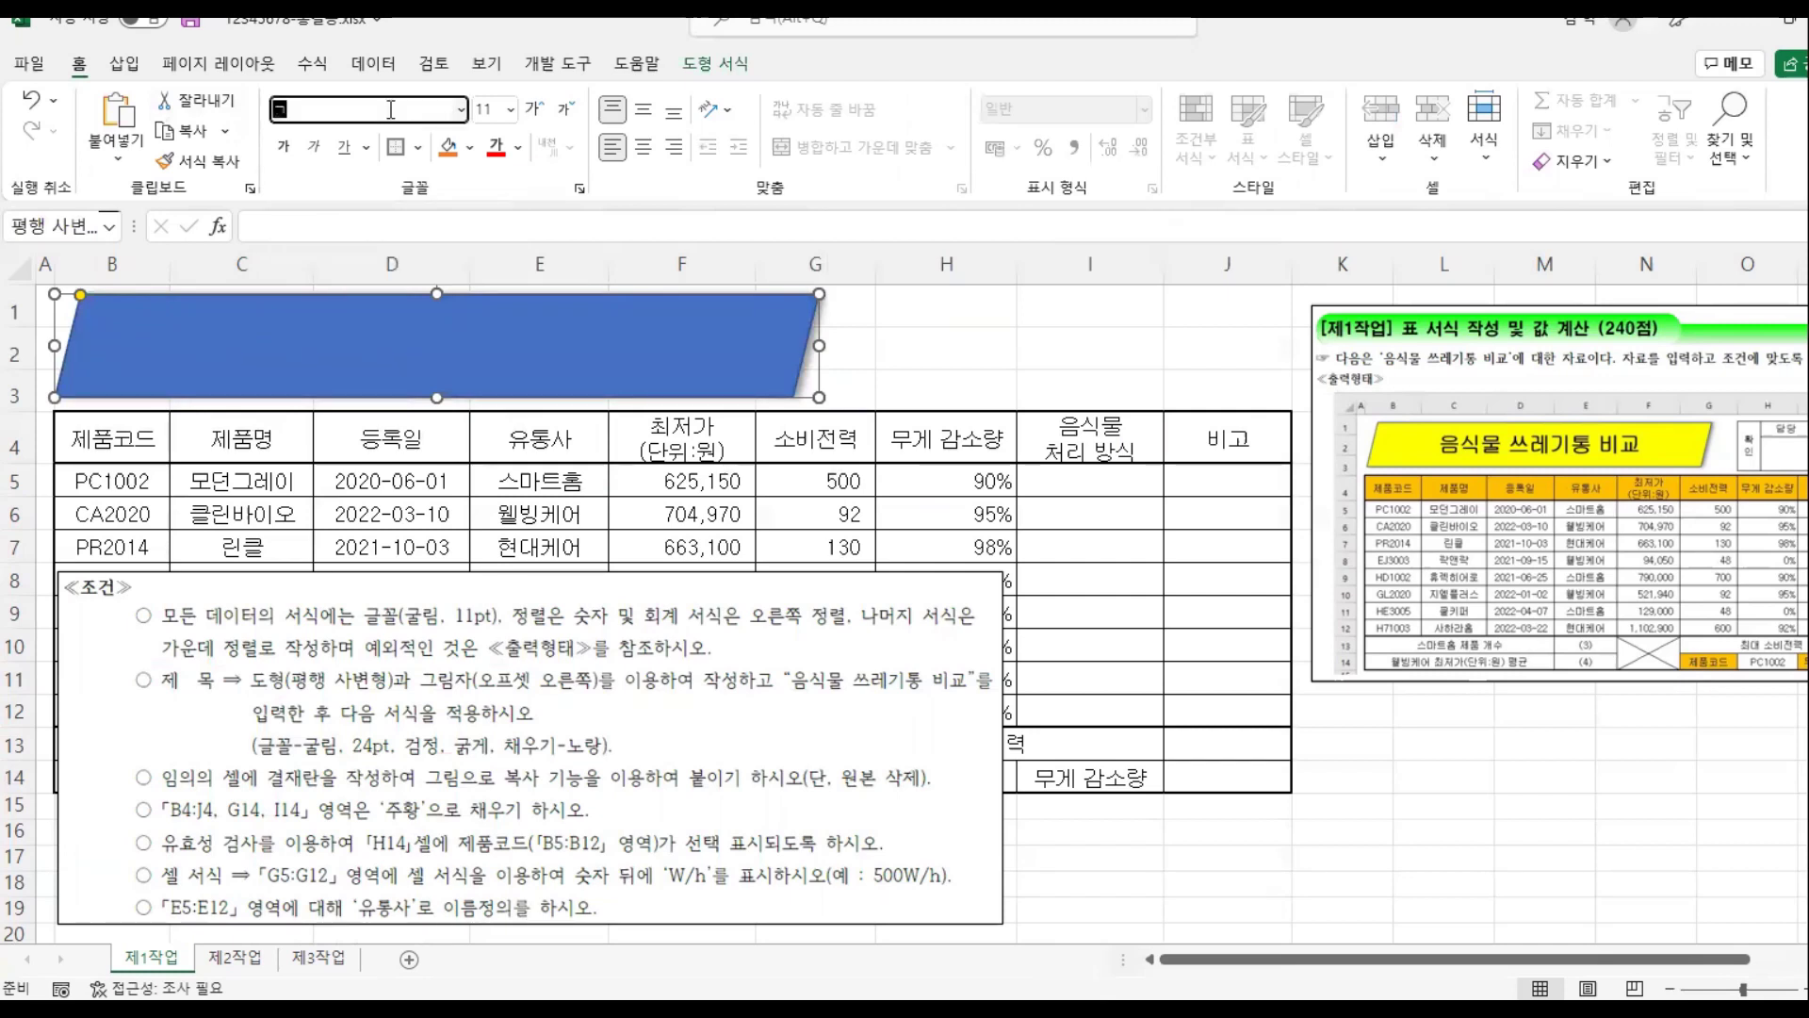
type("굴림")
key("Return")
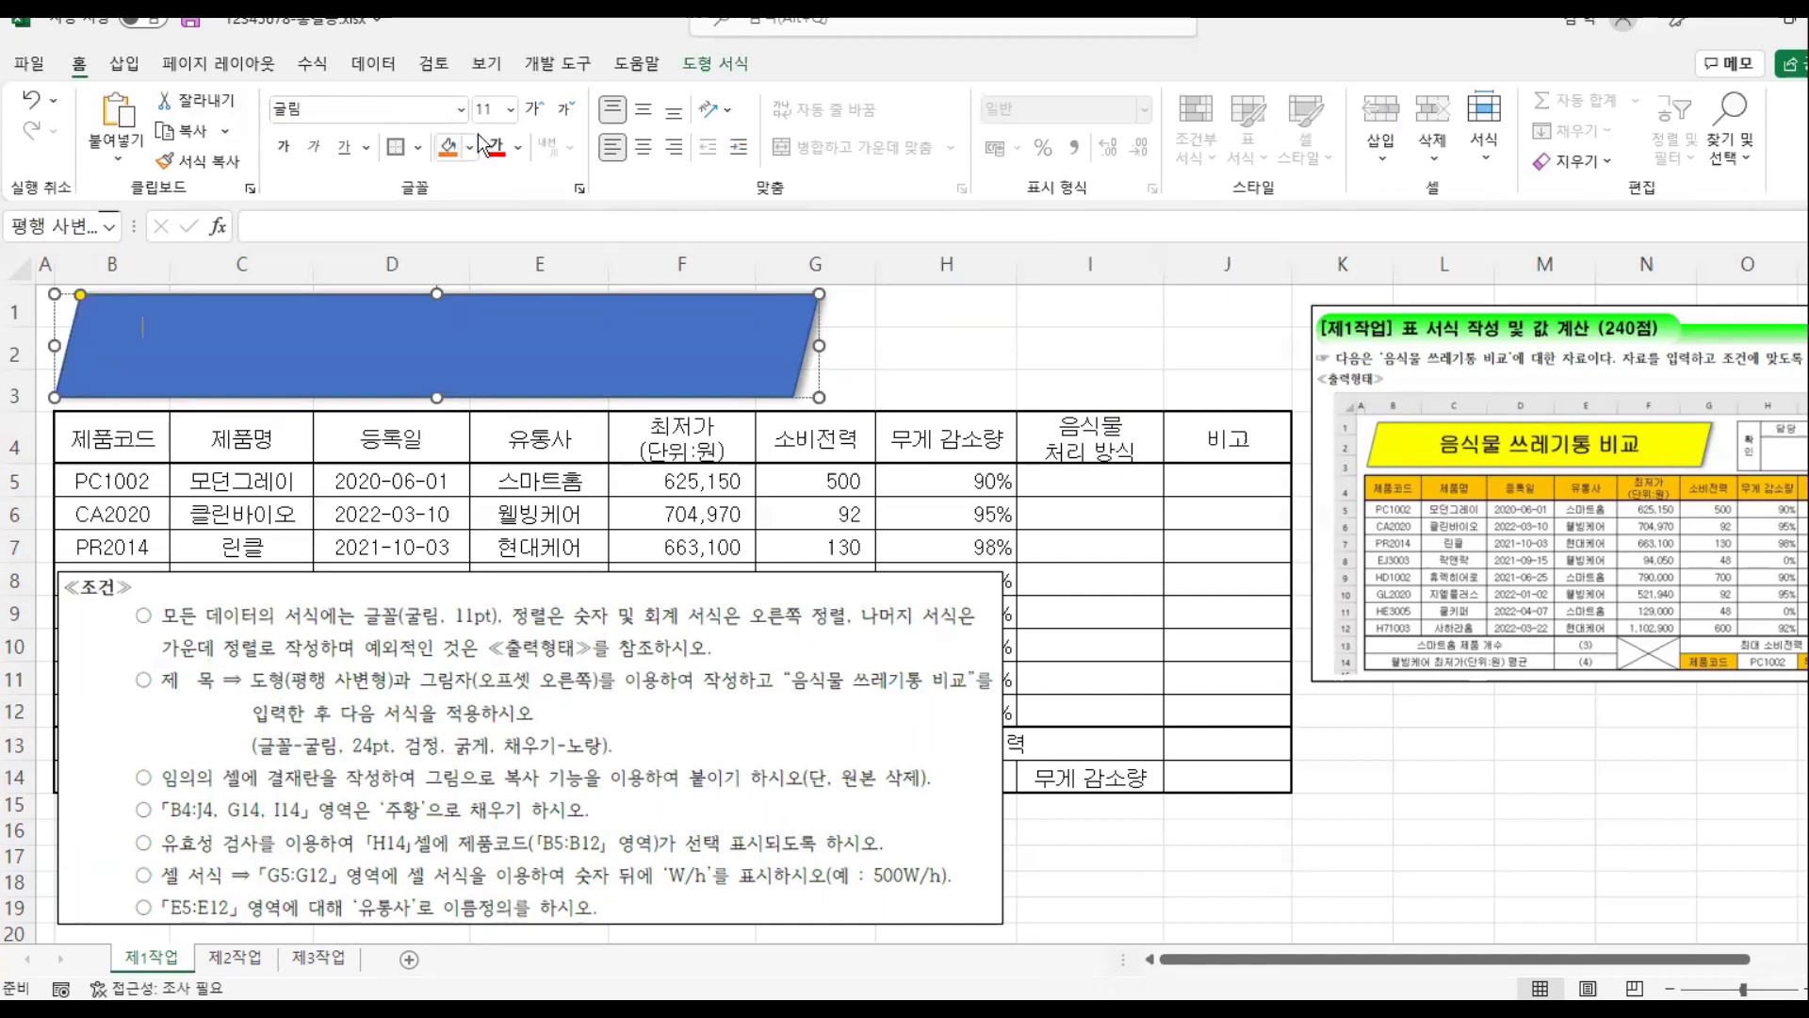
left_click(510, 109)
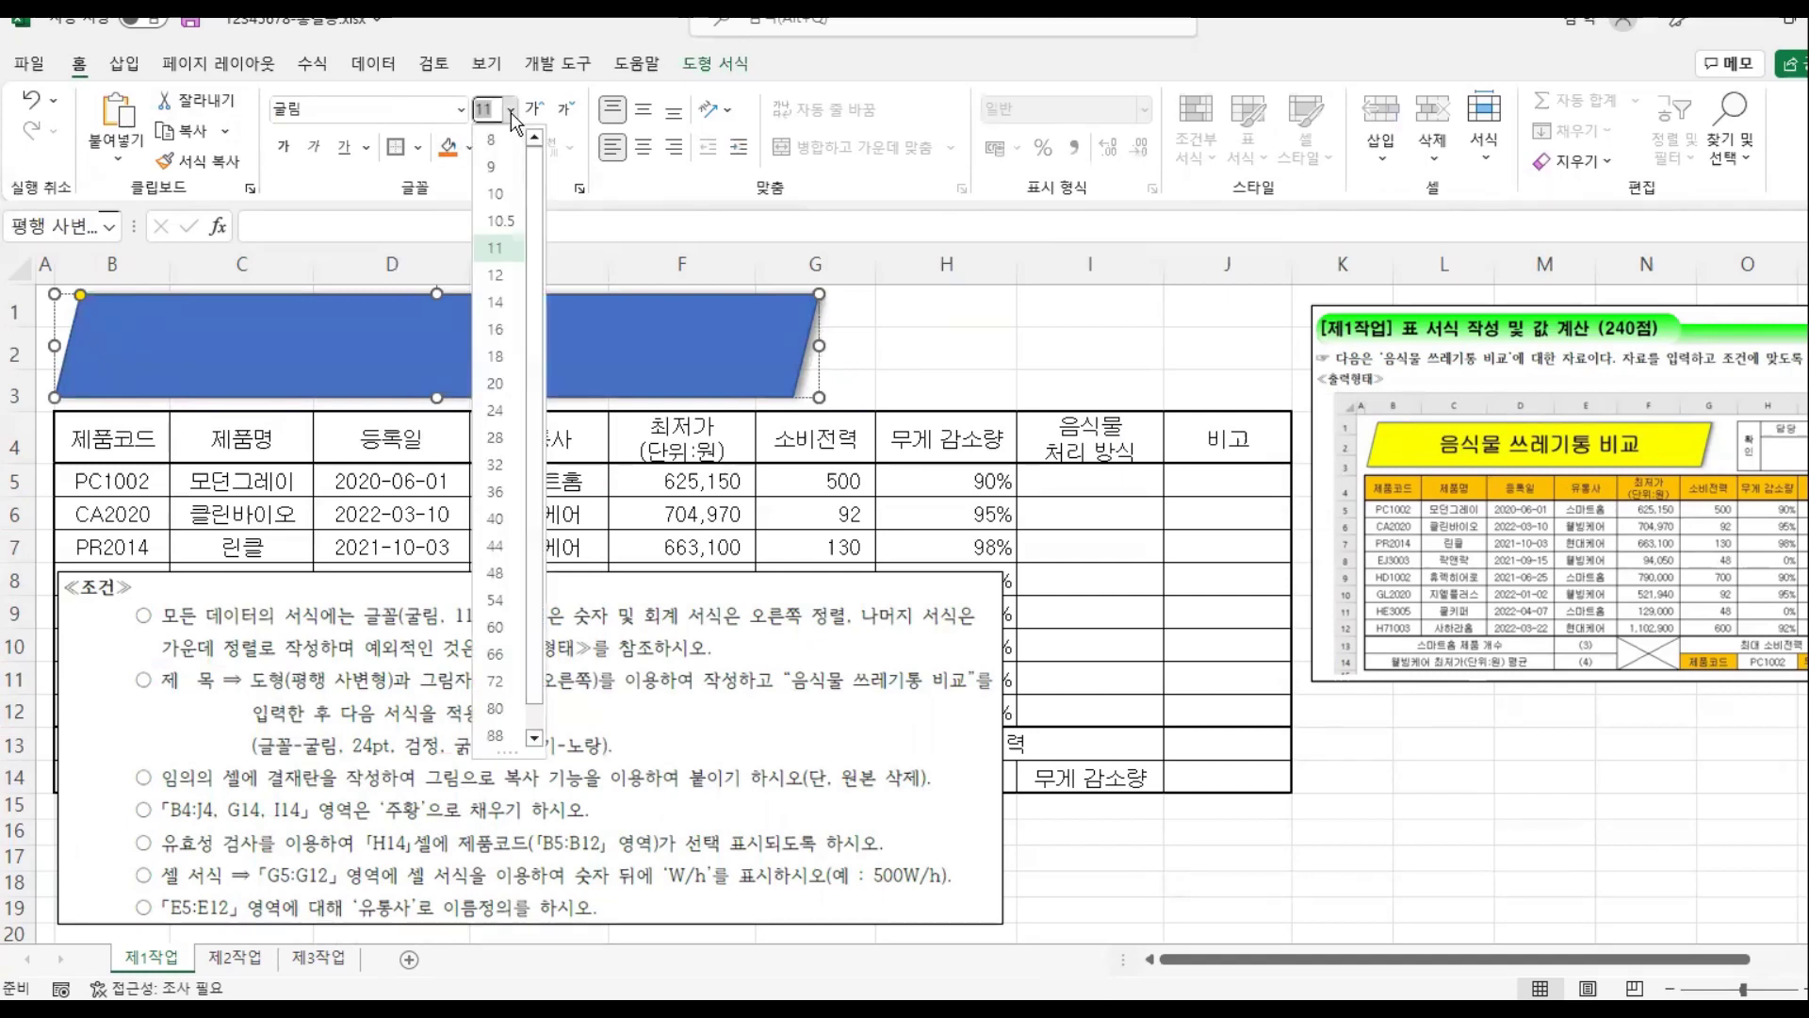
left_click(494, 410)
left_click(284, 149)
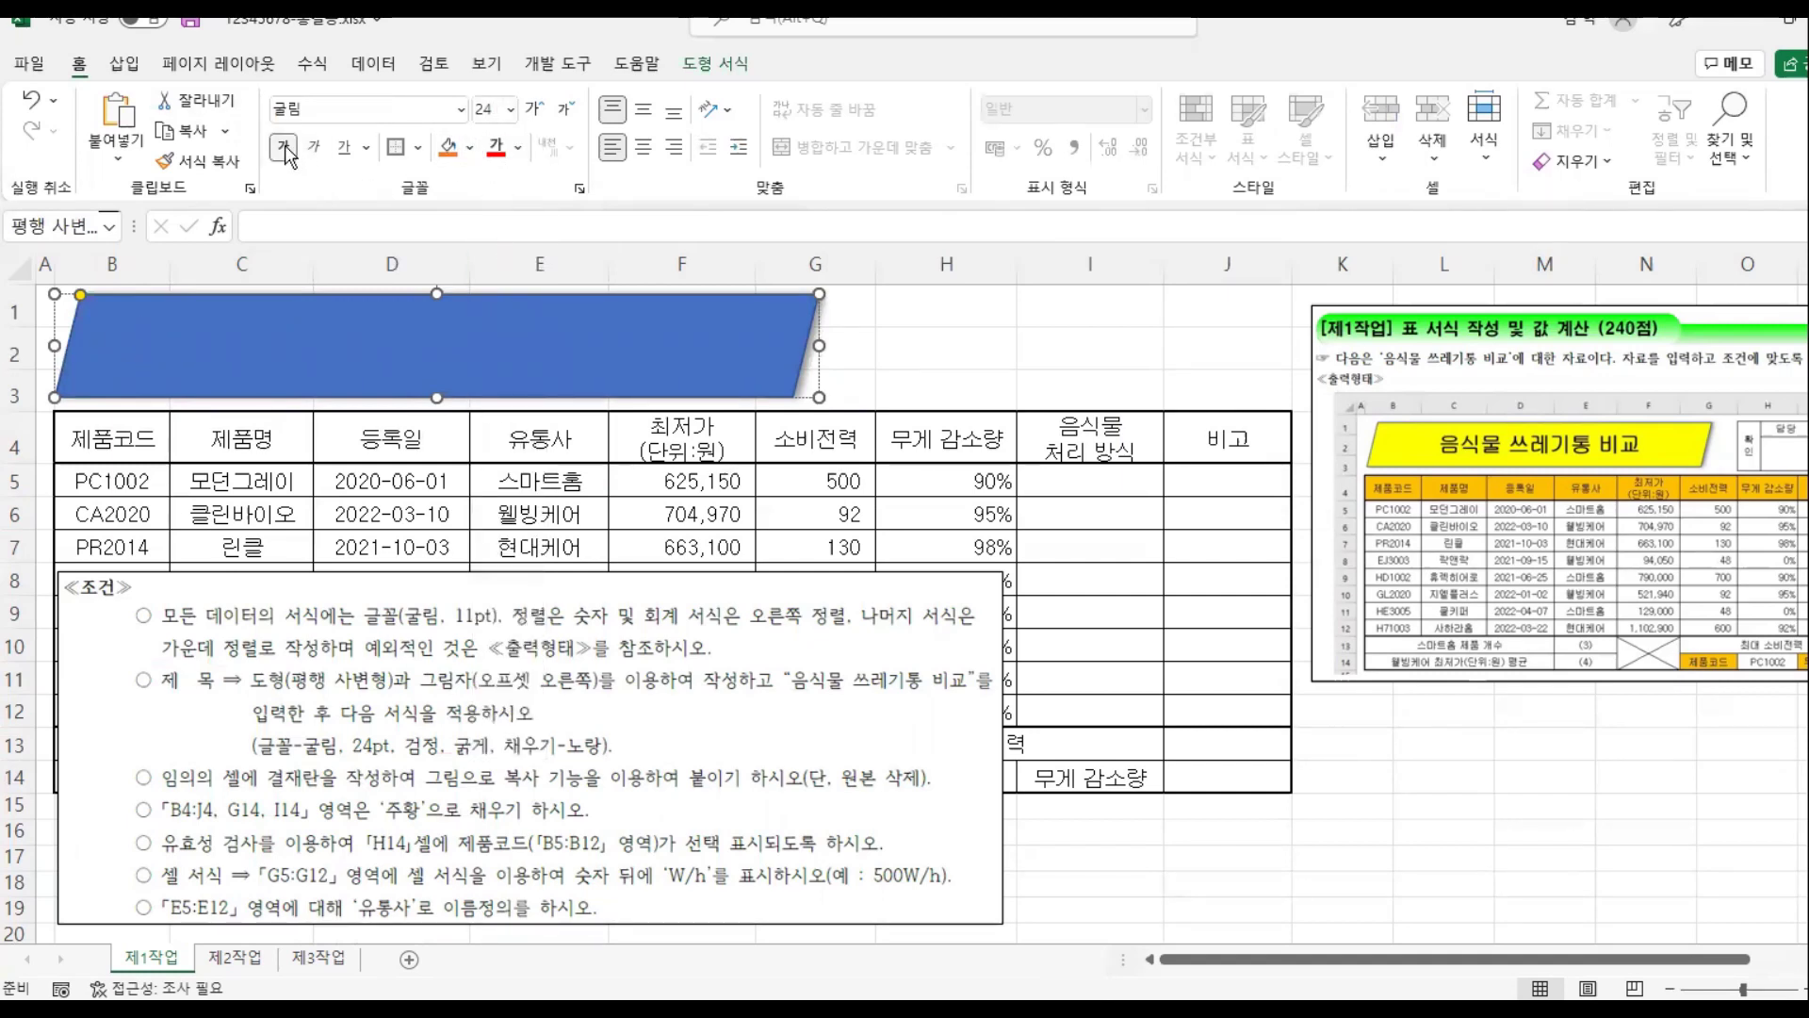
Step: Fill the parallelogram yellow and make its text black, centered both vertically and horizontally
left_click(470, 148)
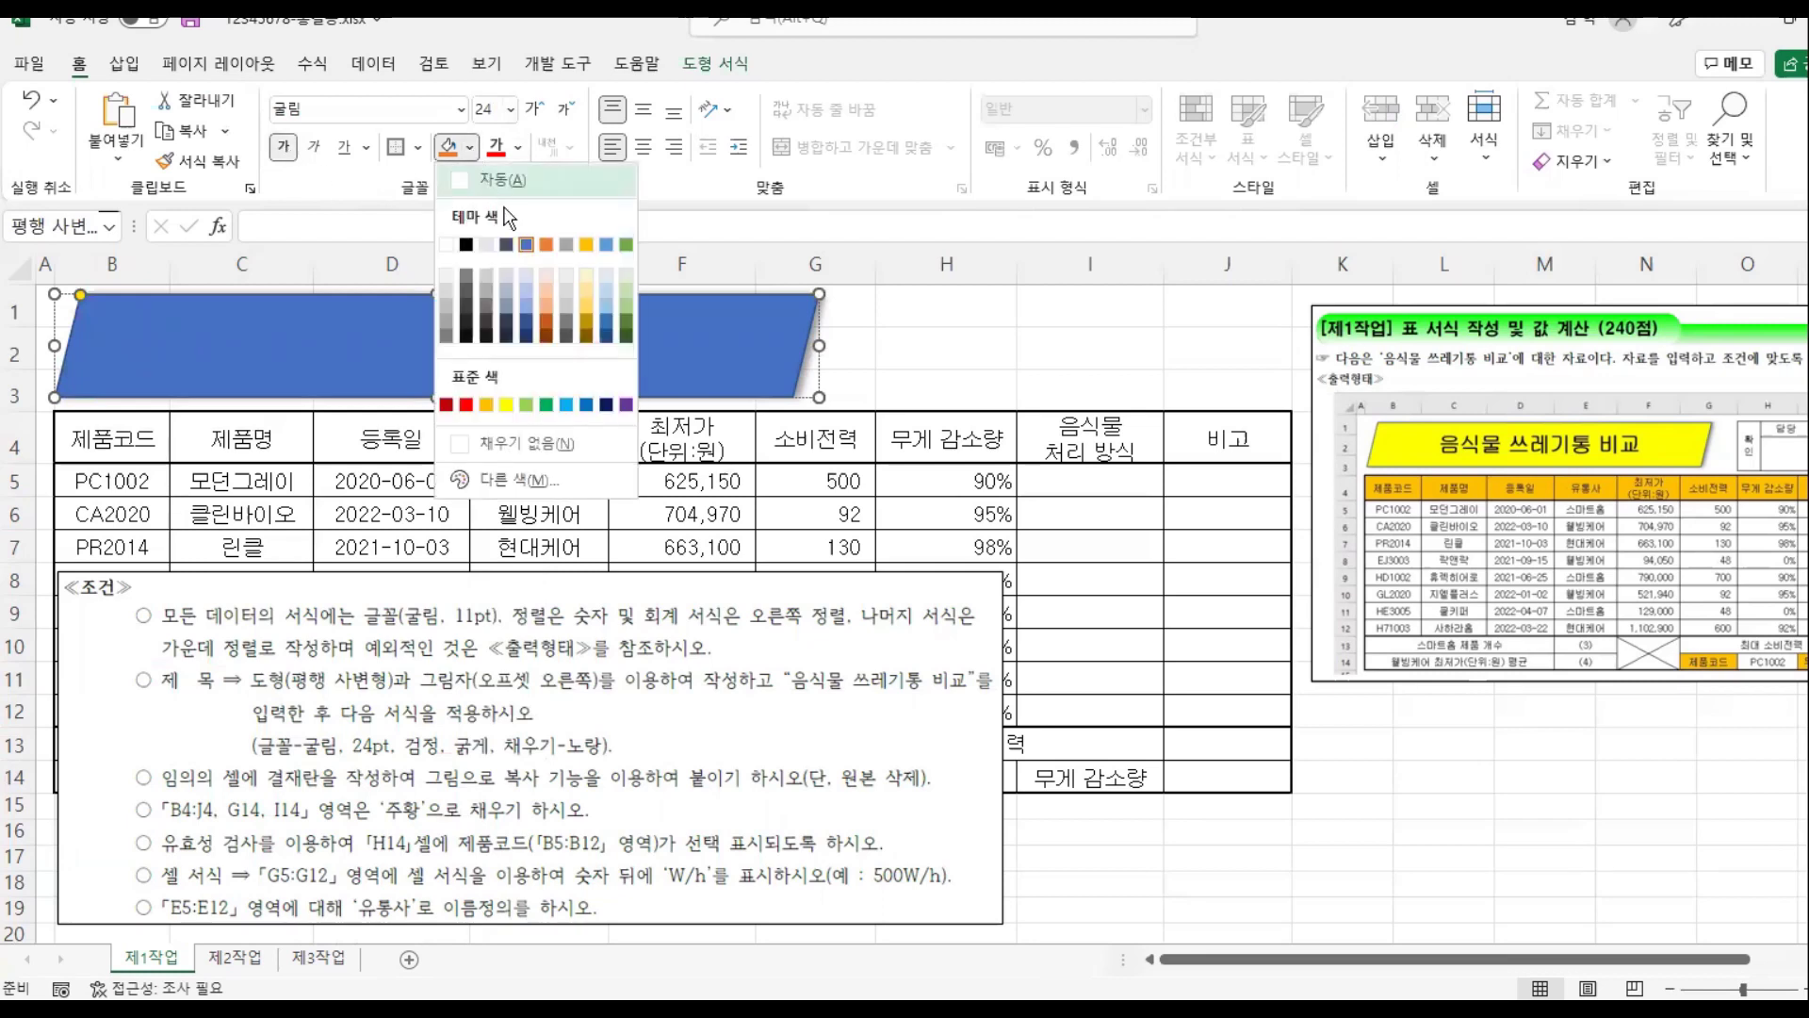
left_click(504, 405)
left_click(518, 148)
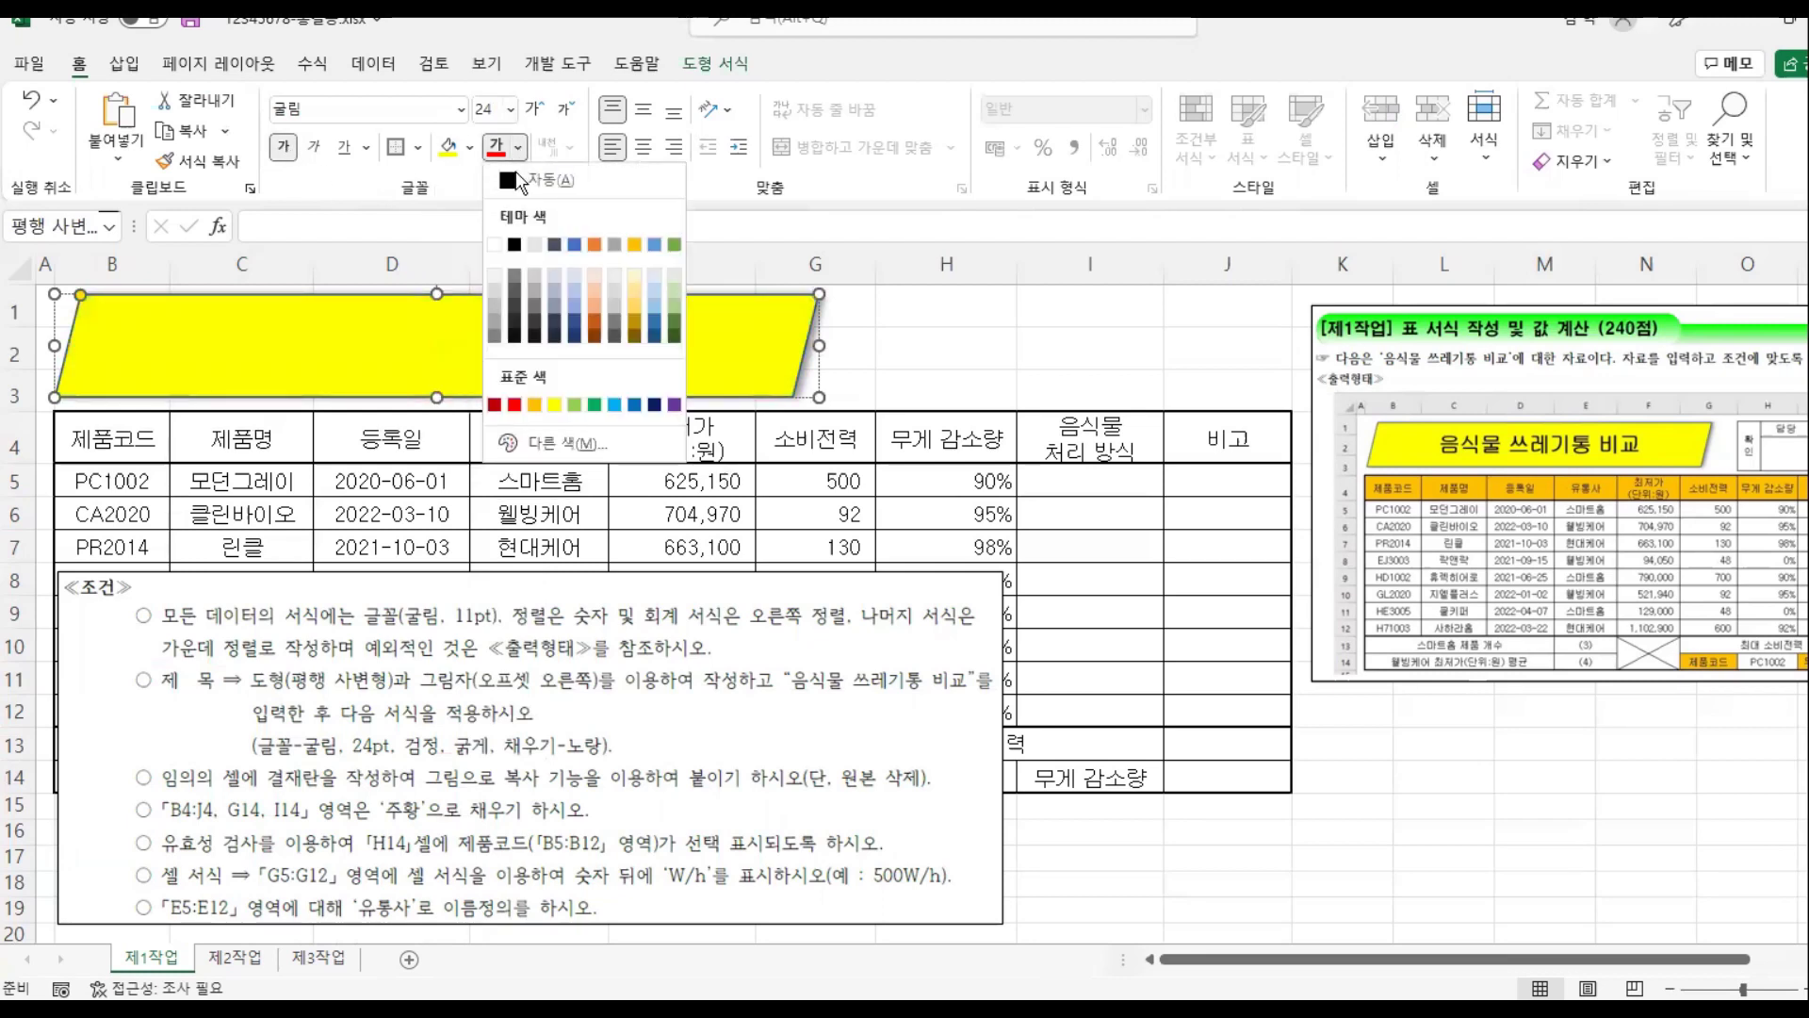
left_click(515, 244)
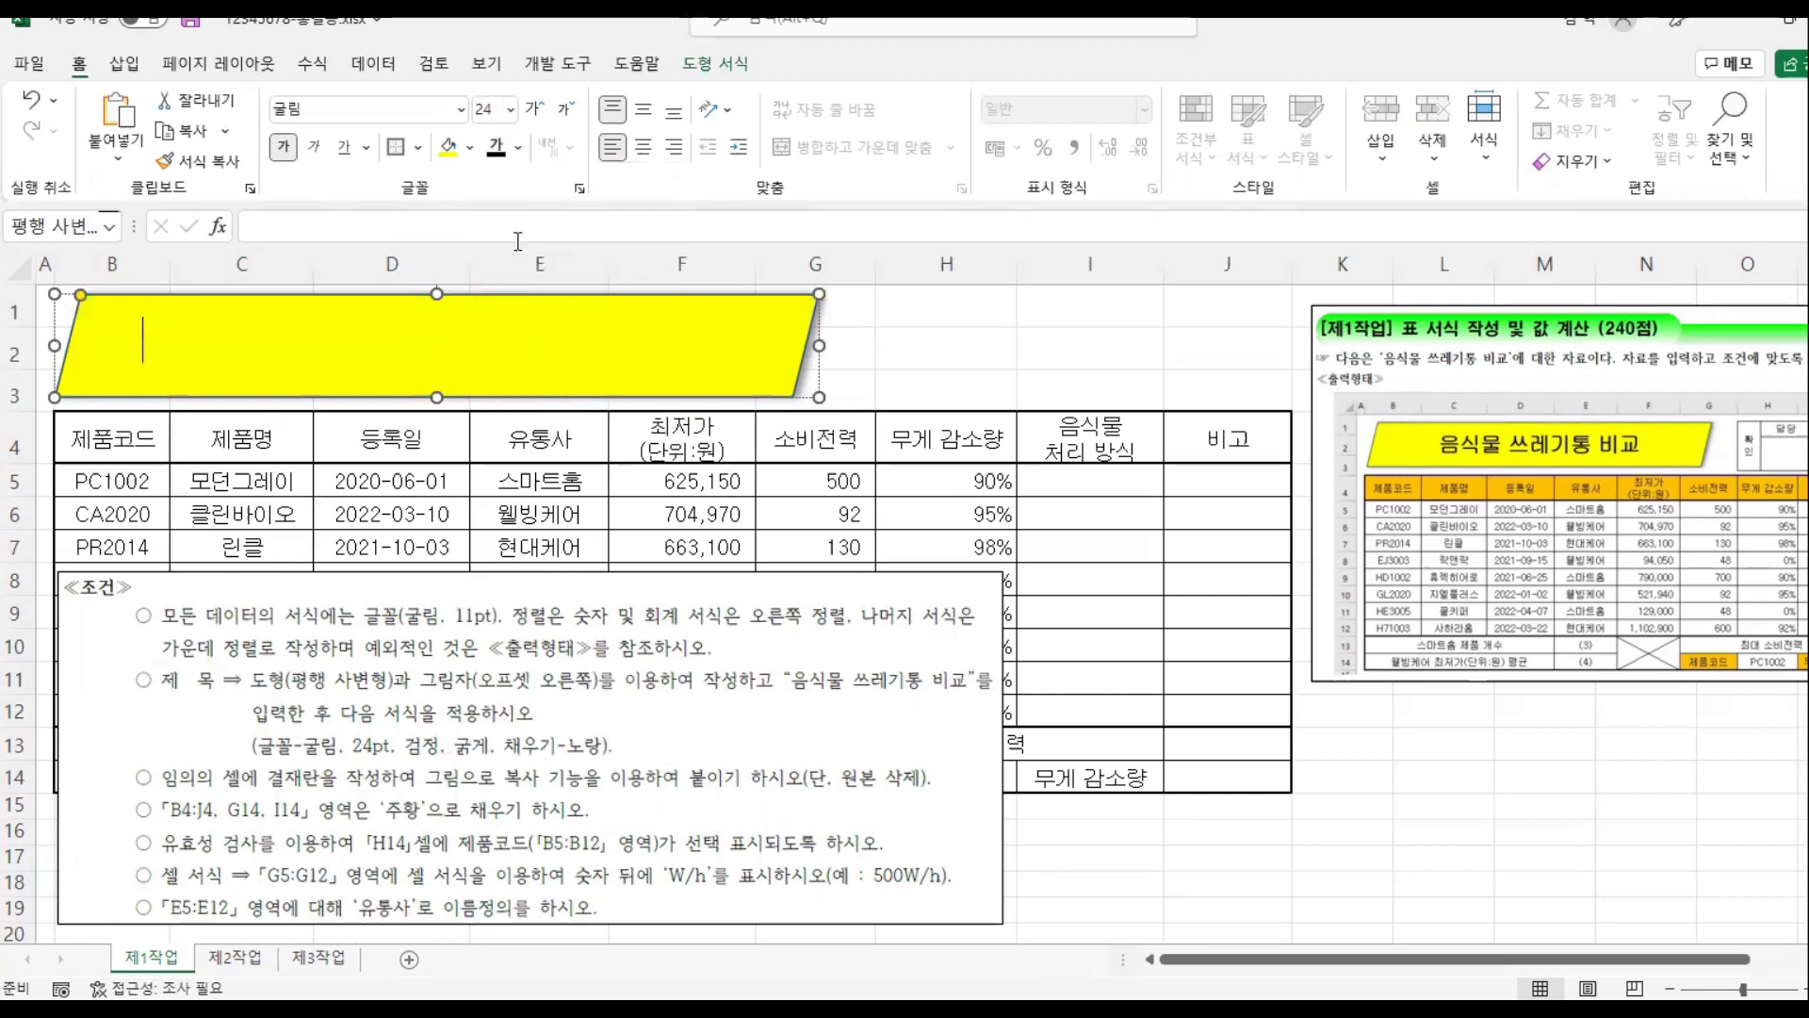
left_click(648, 122)
left_click(641, 148)
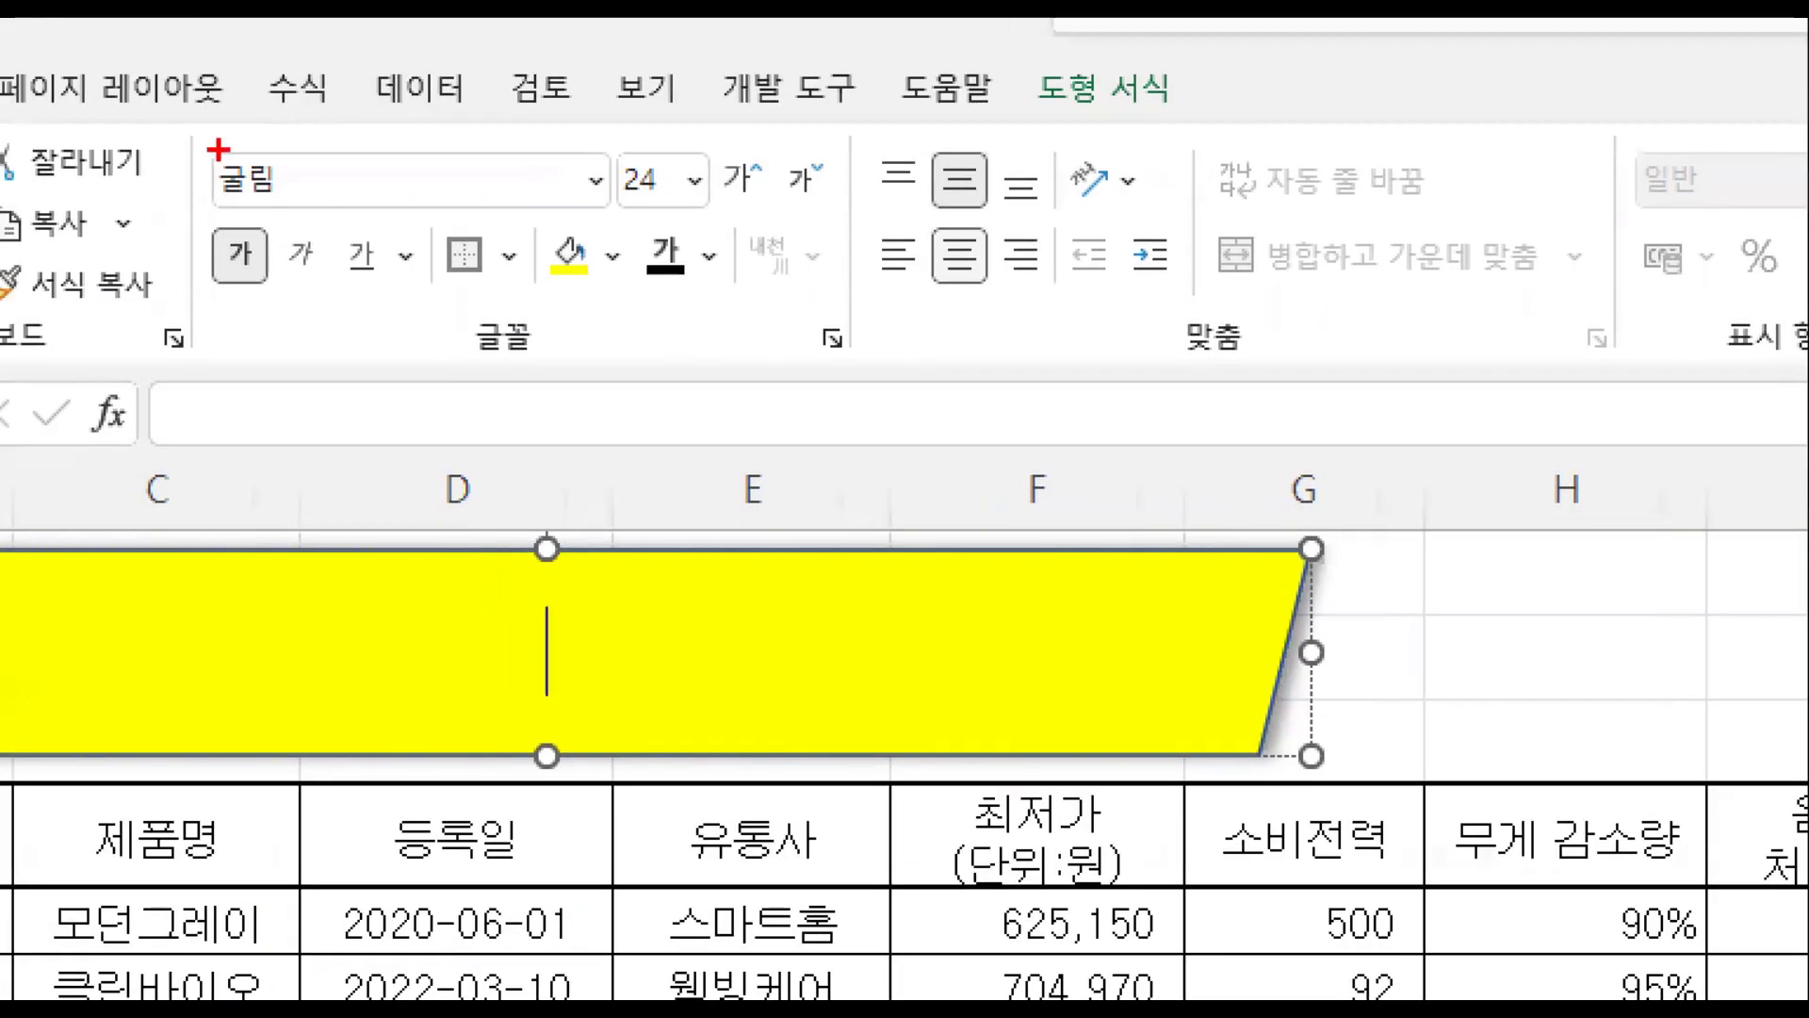
mouse_move(209, 146)
left_mouse_down()
mouse_move(216, 179)
mouse_move(323, 212)
left_mouse_up()
left_click_drag(616, 144, 723, 215)
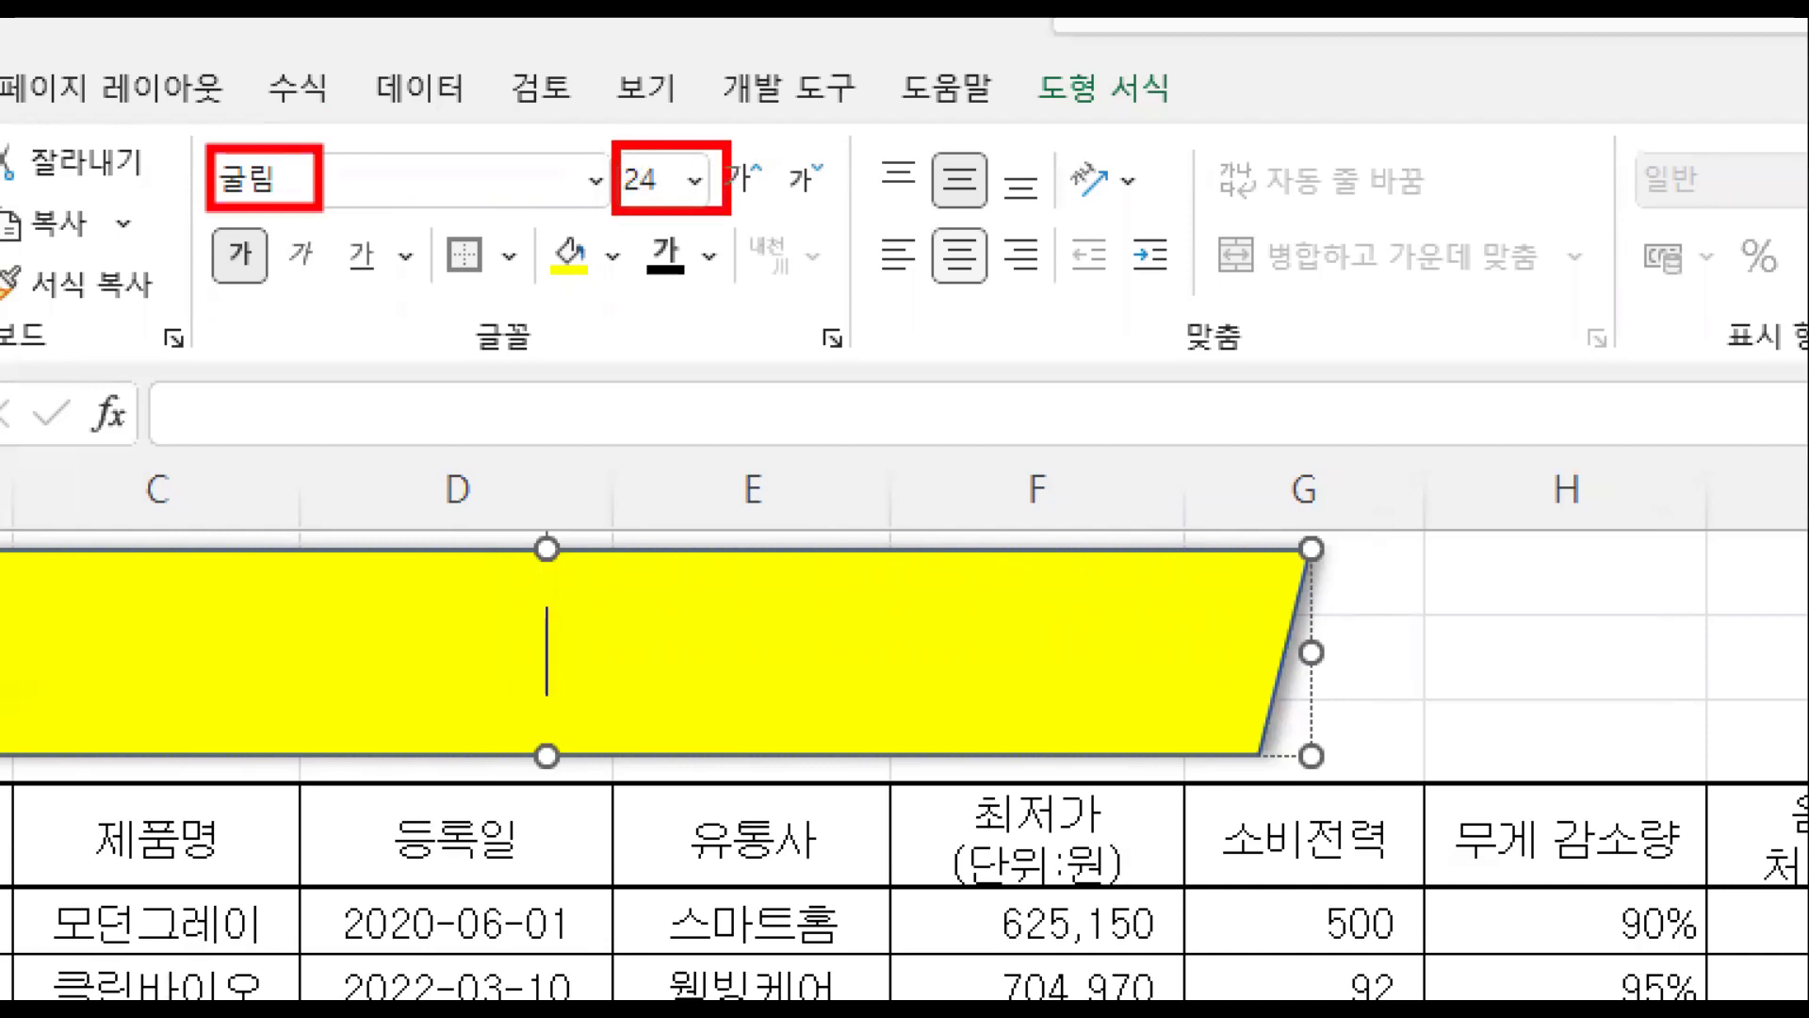
left_click_drag(201, 216, 292, 298)
left_click_drag(534, 214, 611, 297)
left_click_drag(631, 220, 705, 298)
left_click_drag(919, 129, 1007, 313)
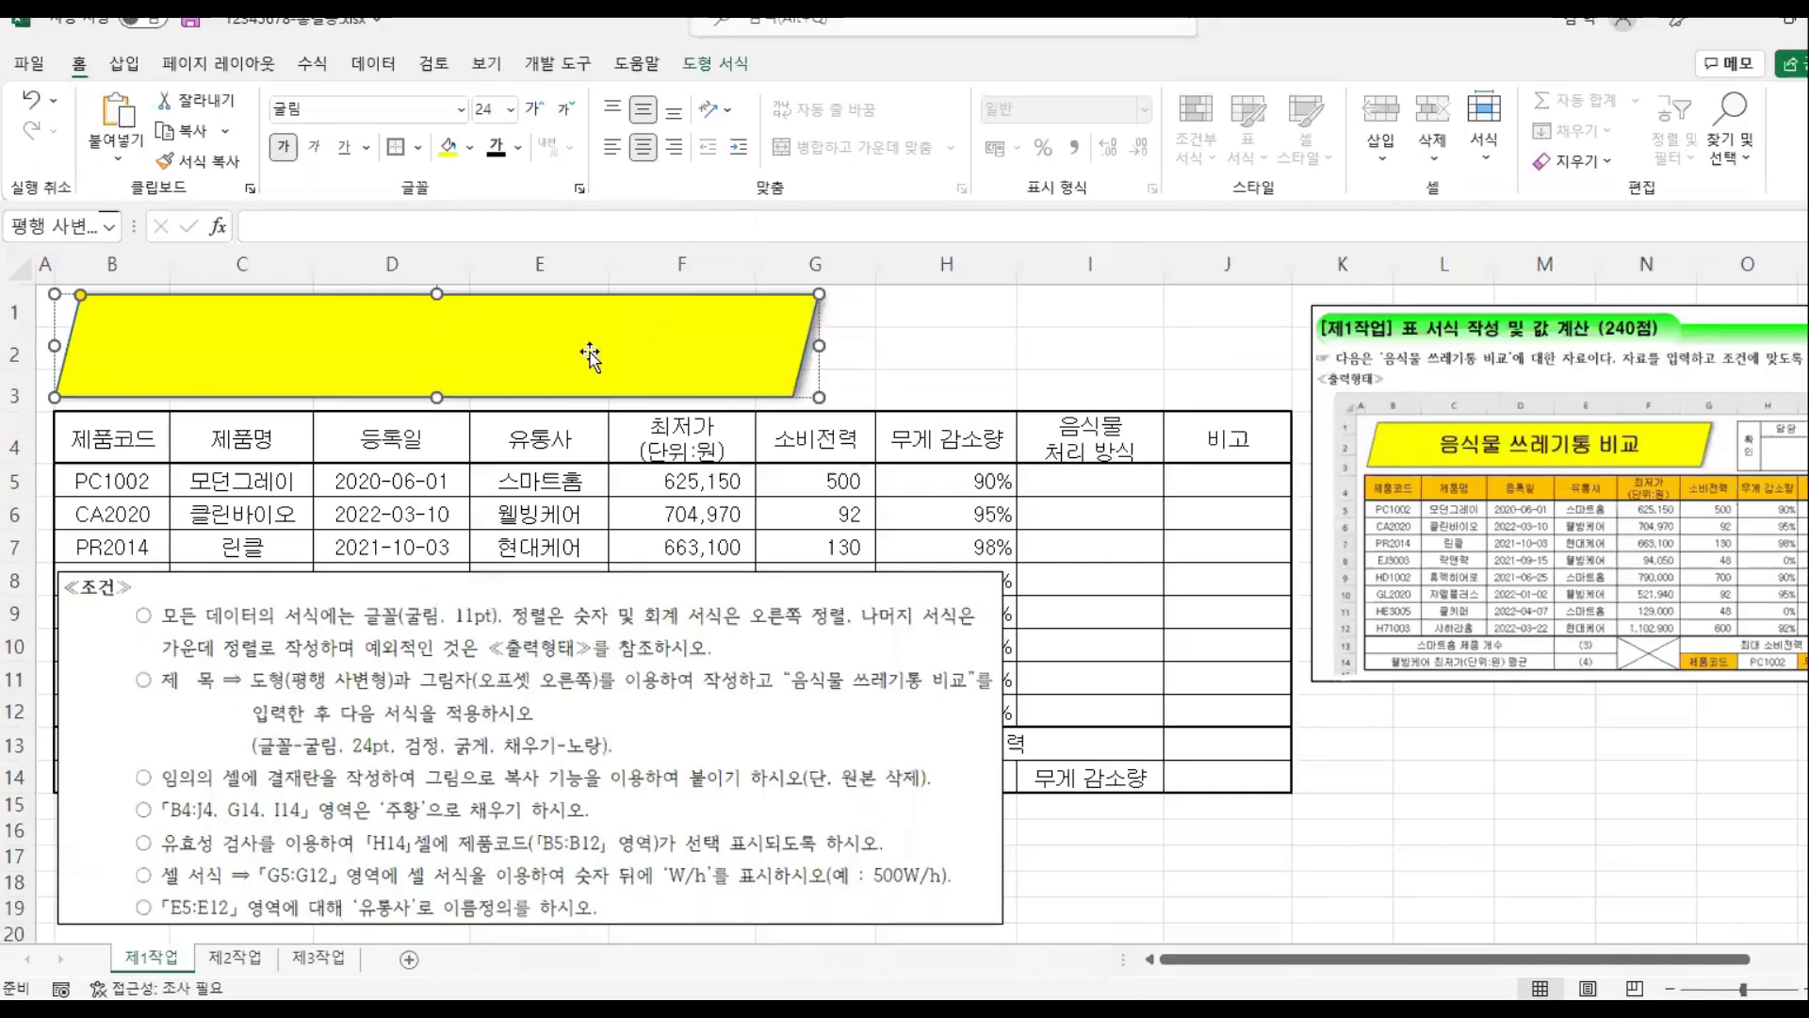
Step: Enter the title "음식물 쓰레기통 비교" in the yellow parallelogram
type("음식물 쓰레기통 비")
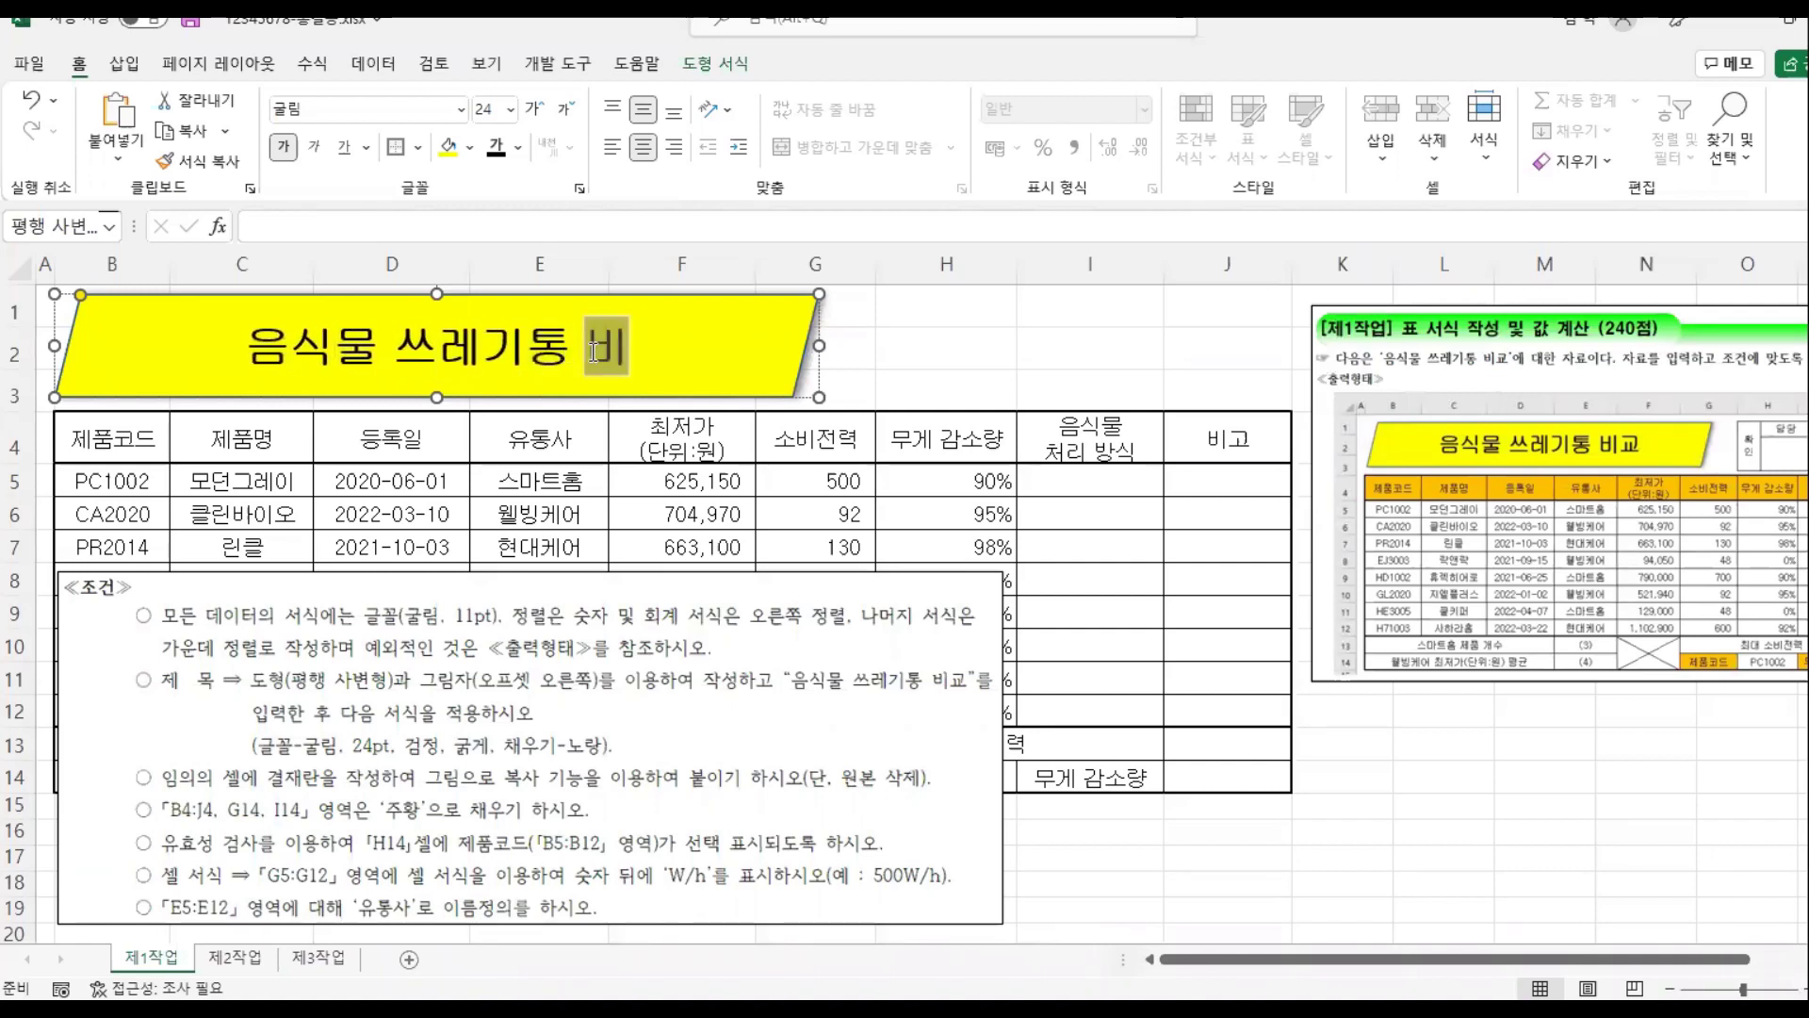
type("교")
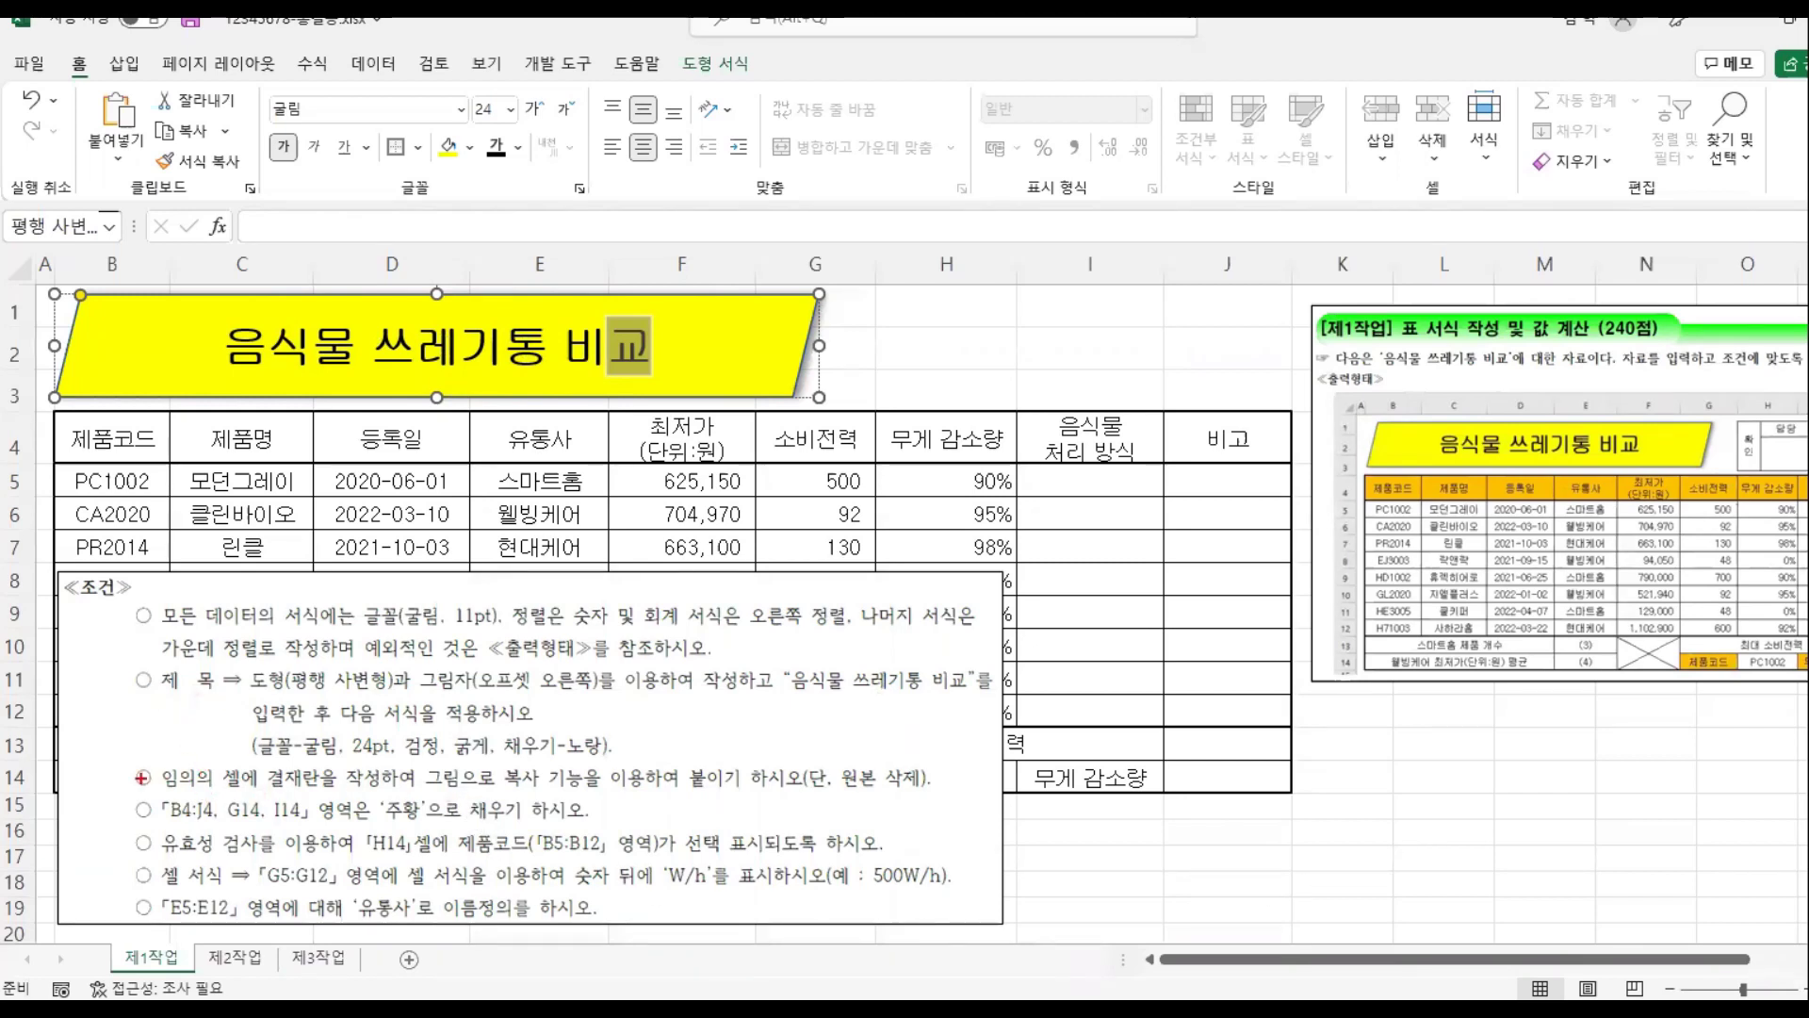
mouse_move(123, 754)
left_mouse_down()
mouse_move(203, 801)
mouse_move(956, 797)
left_mouse_up()
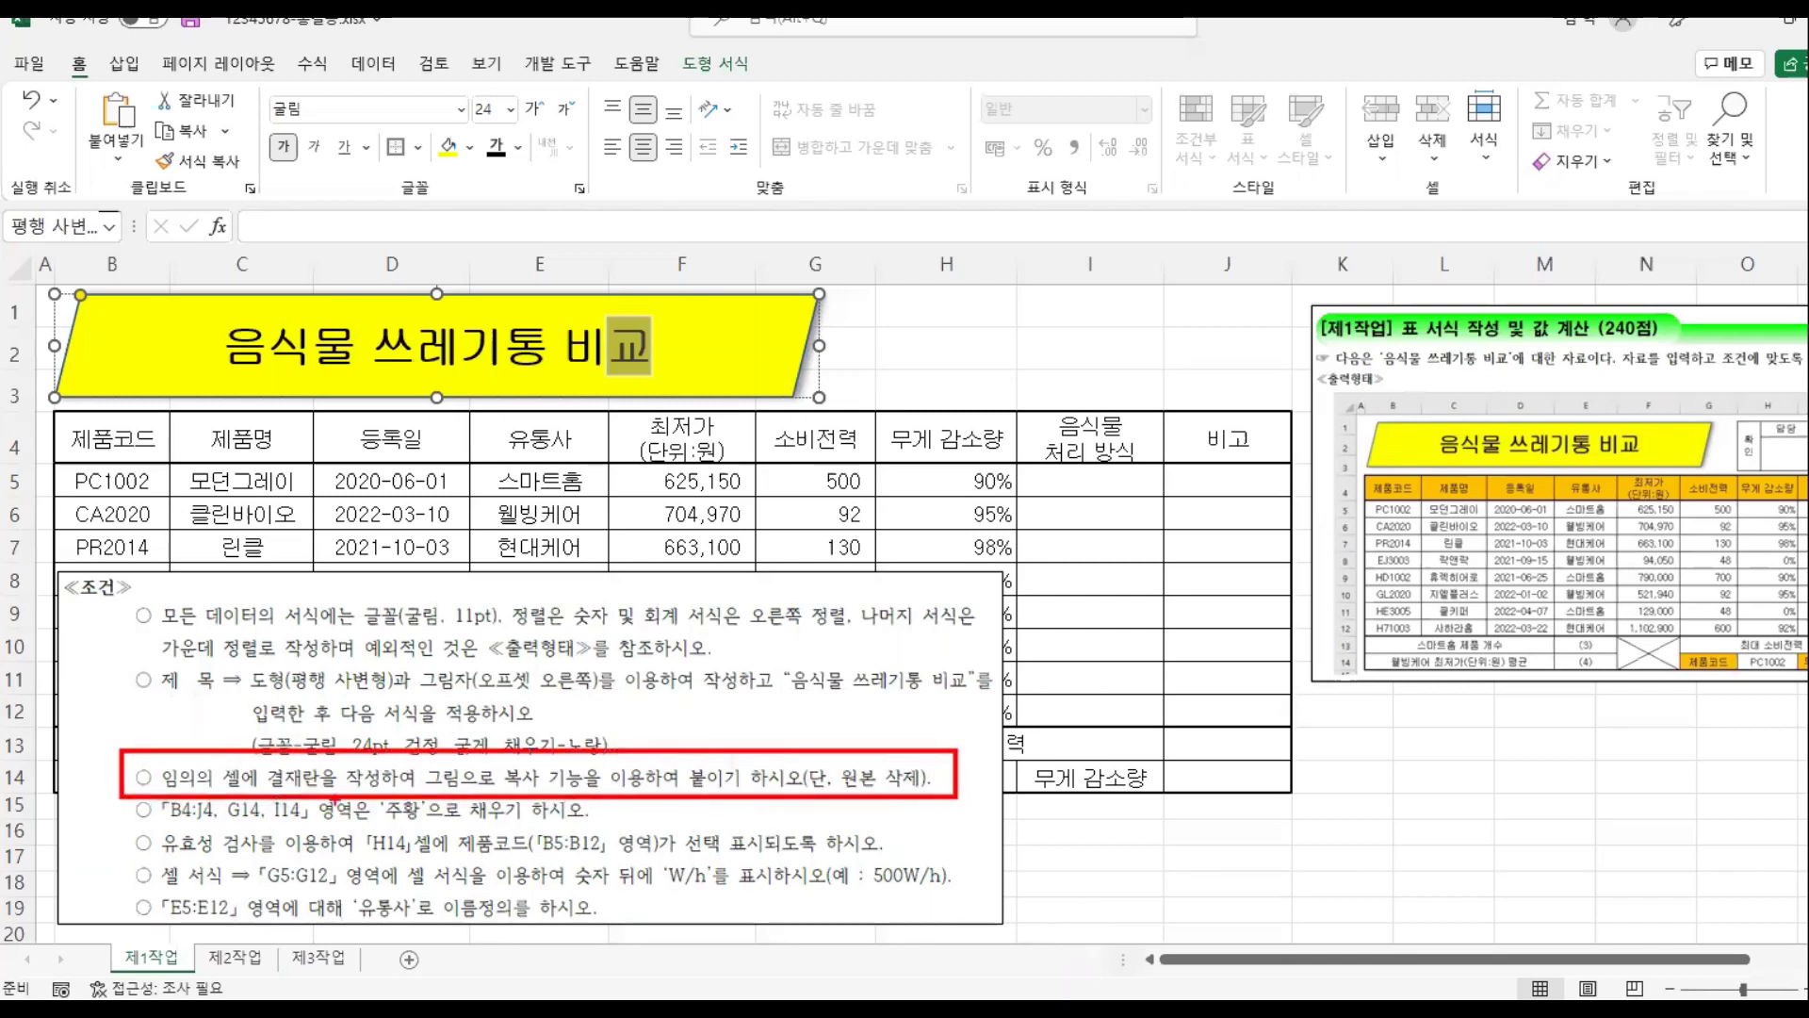
left_click_drag(265, 793, 557, 791)
left_click_drag(678, 785, 912, 791)
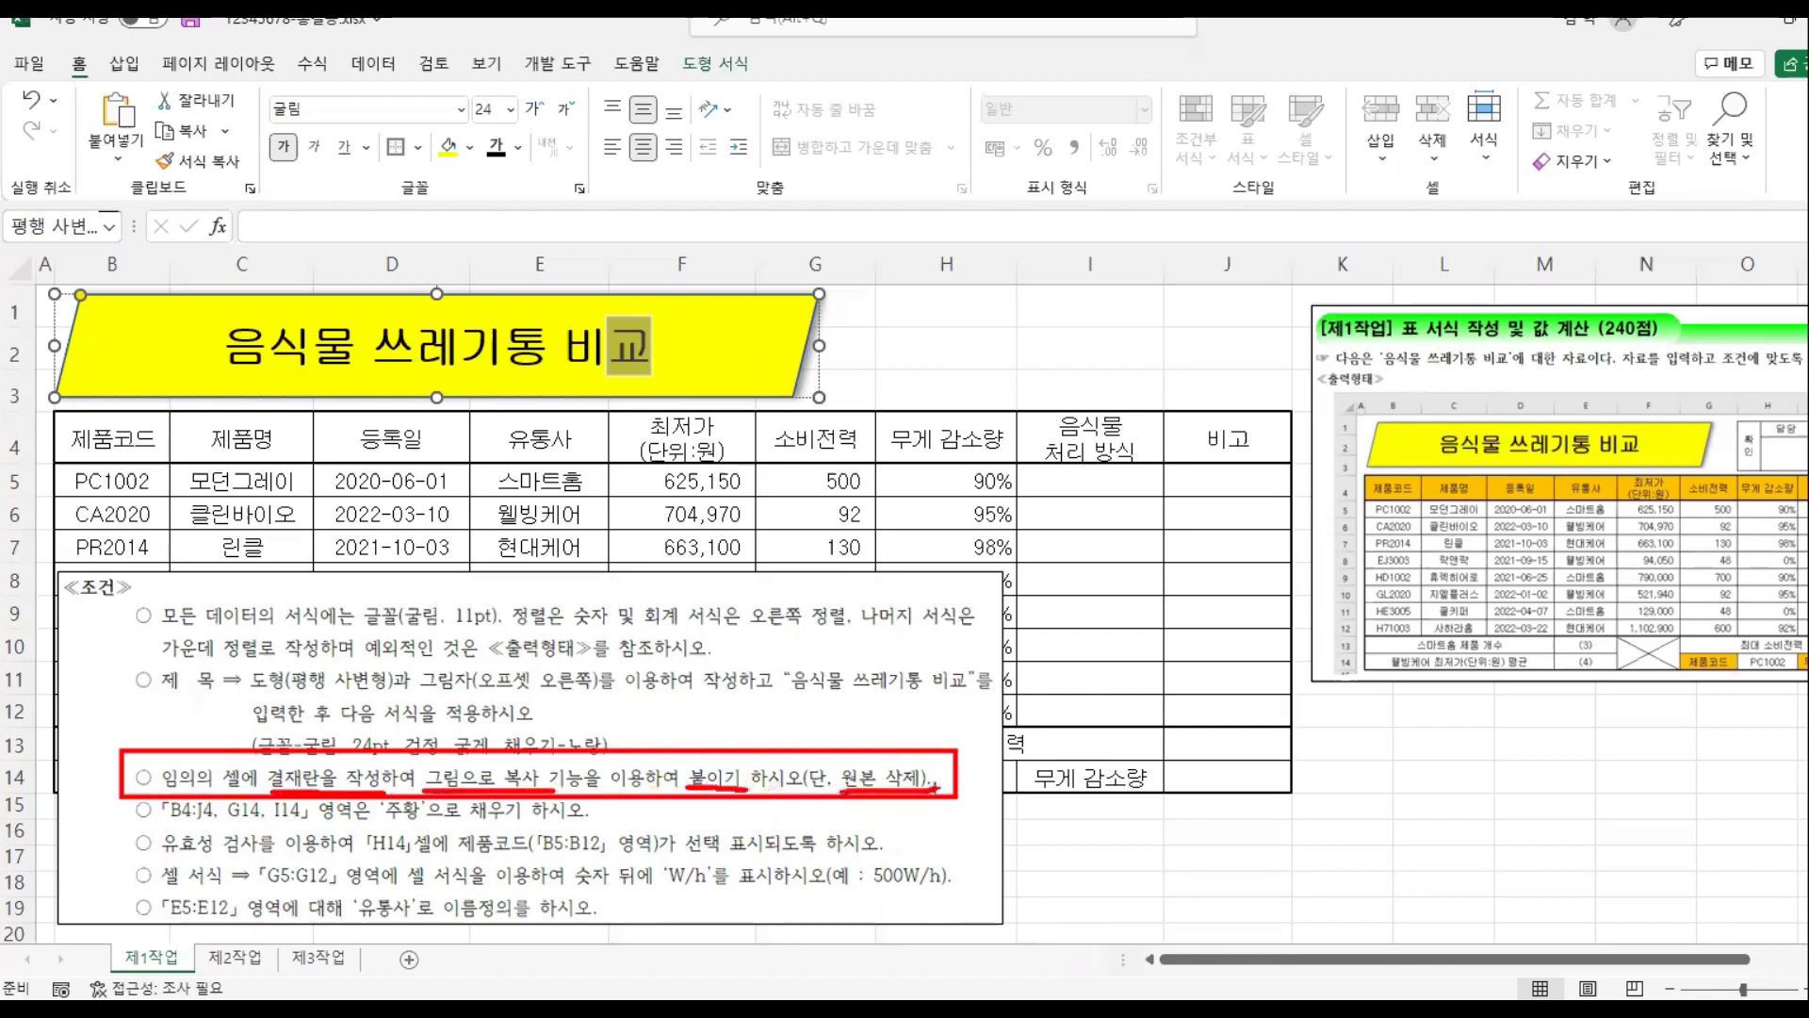
key("Escape")
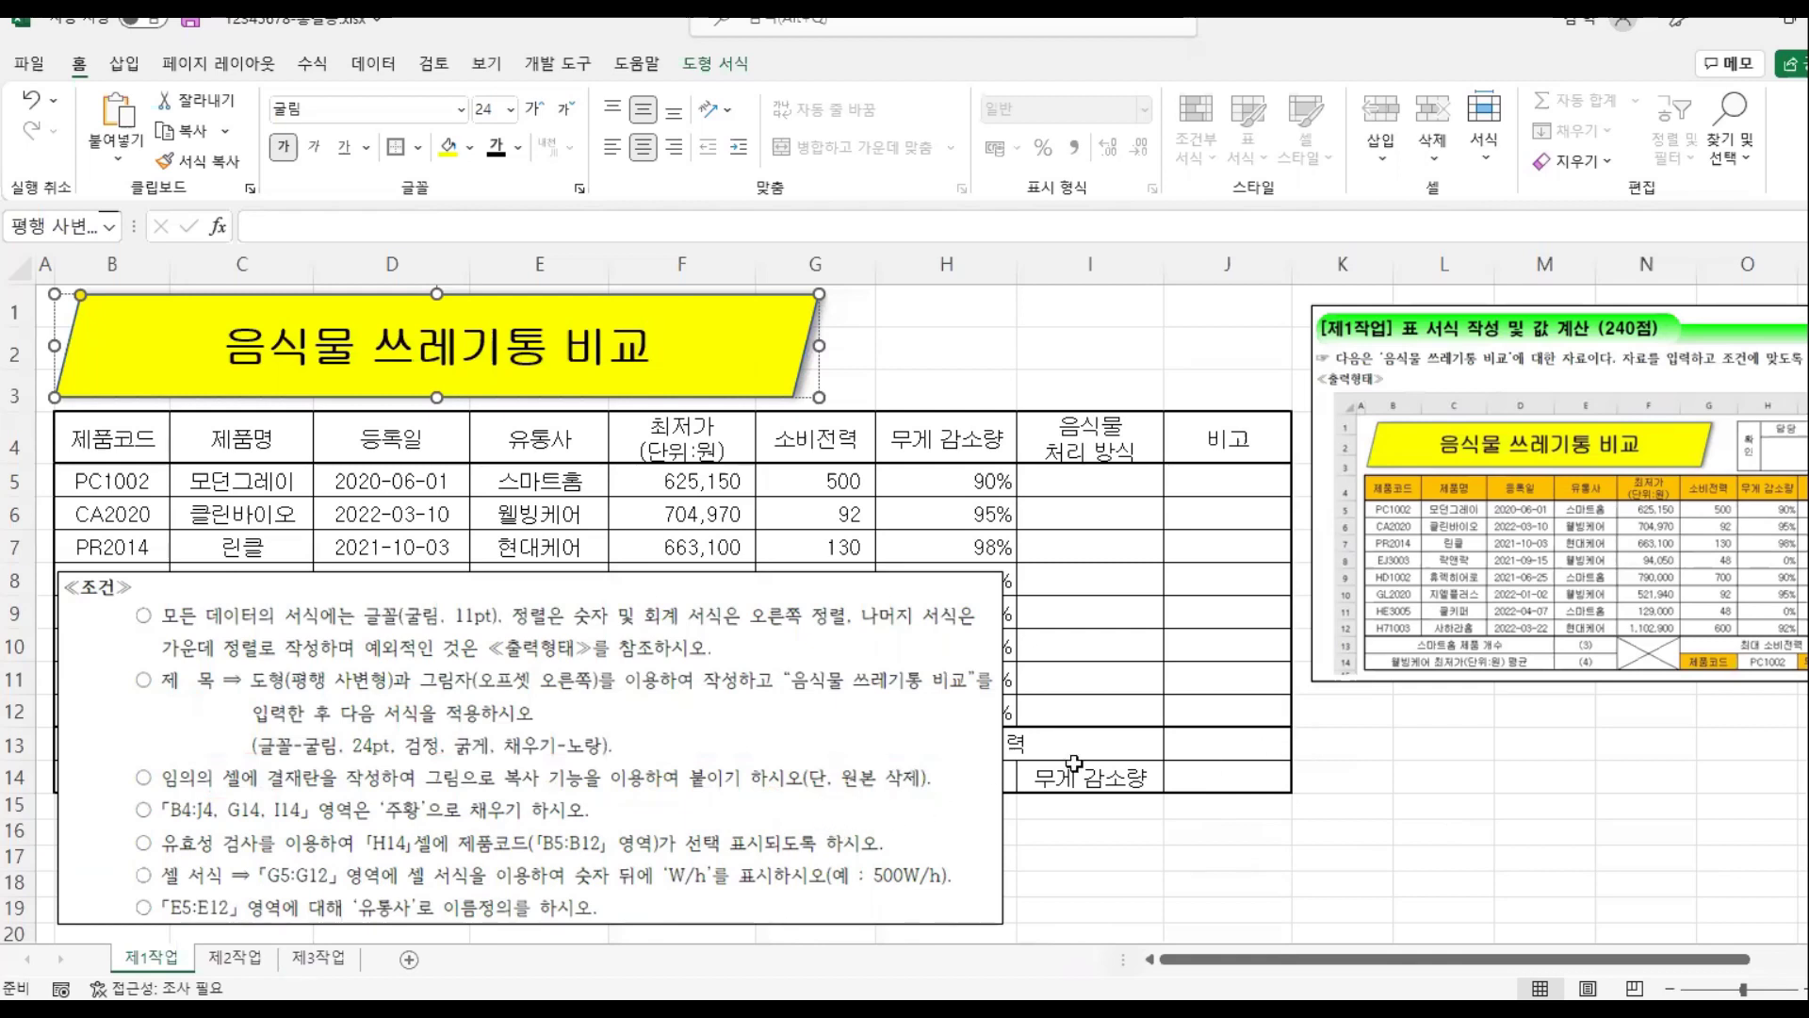
Step: Move the ≪출력형태≫ reference picture over columns I to N so that its approval box can be read, and select cell L16
left_click_drag(1406, 535, 1214, 606)
left_click(1436, 832)
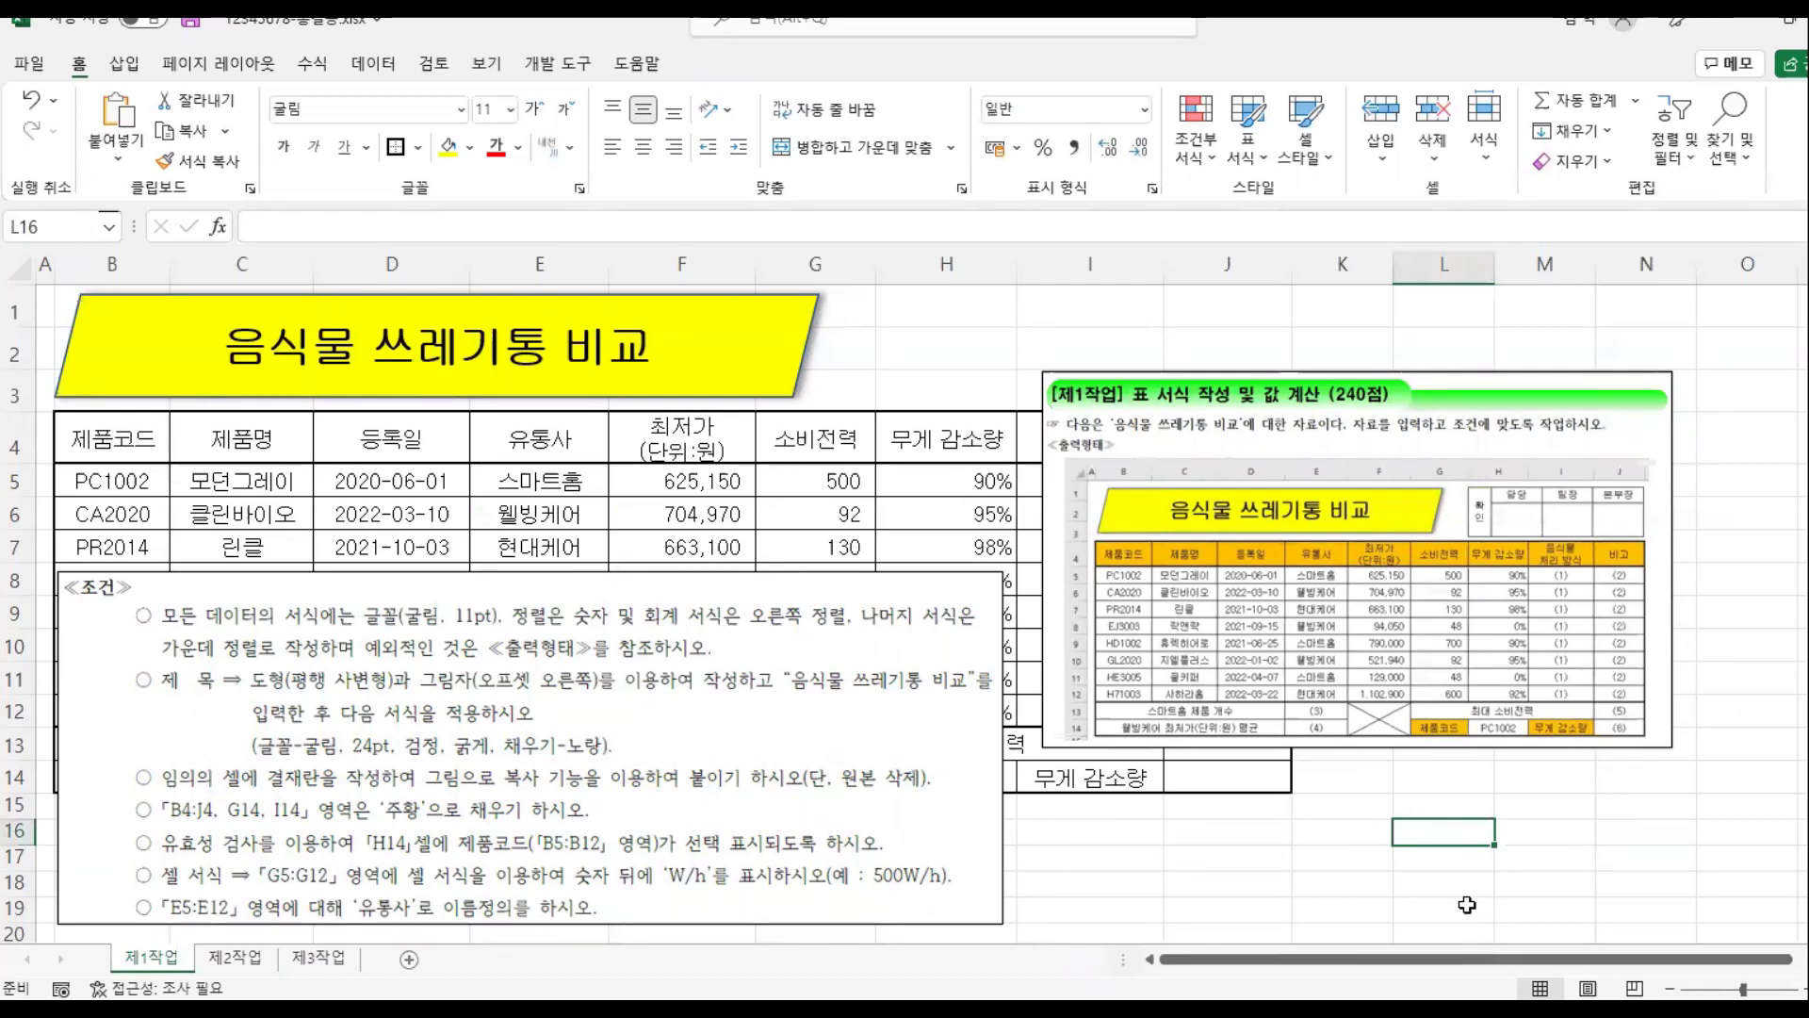
mouse_move(1449, 468)
left_mouse_down()
mouse_move(1666, 563)
mouse_move(1658, 547)
left_mouse_up()
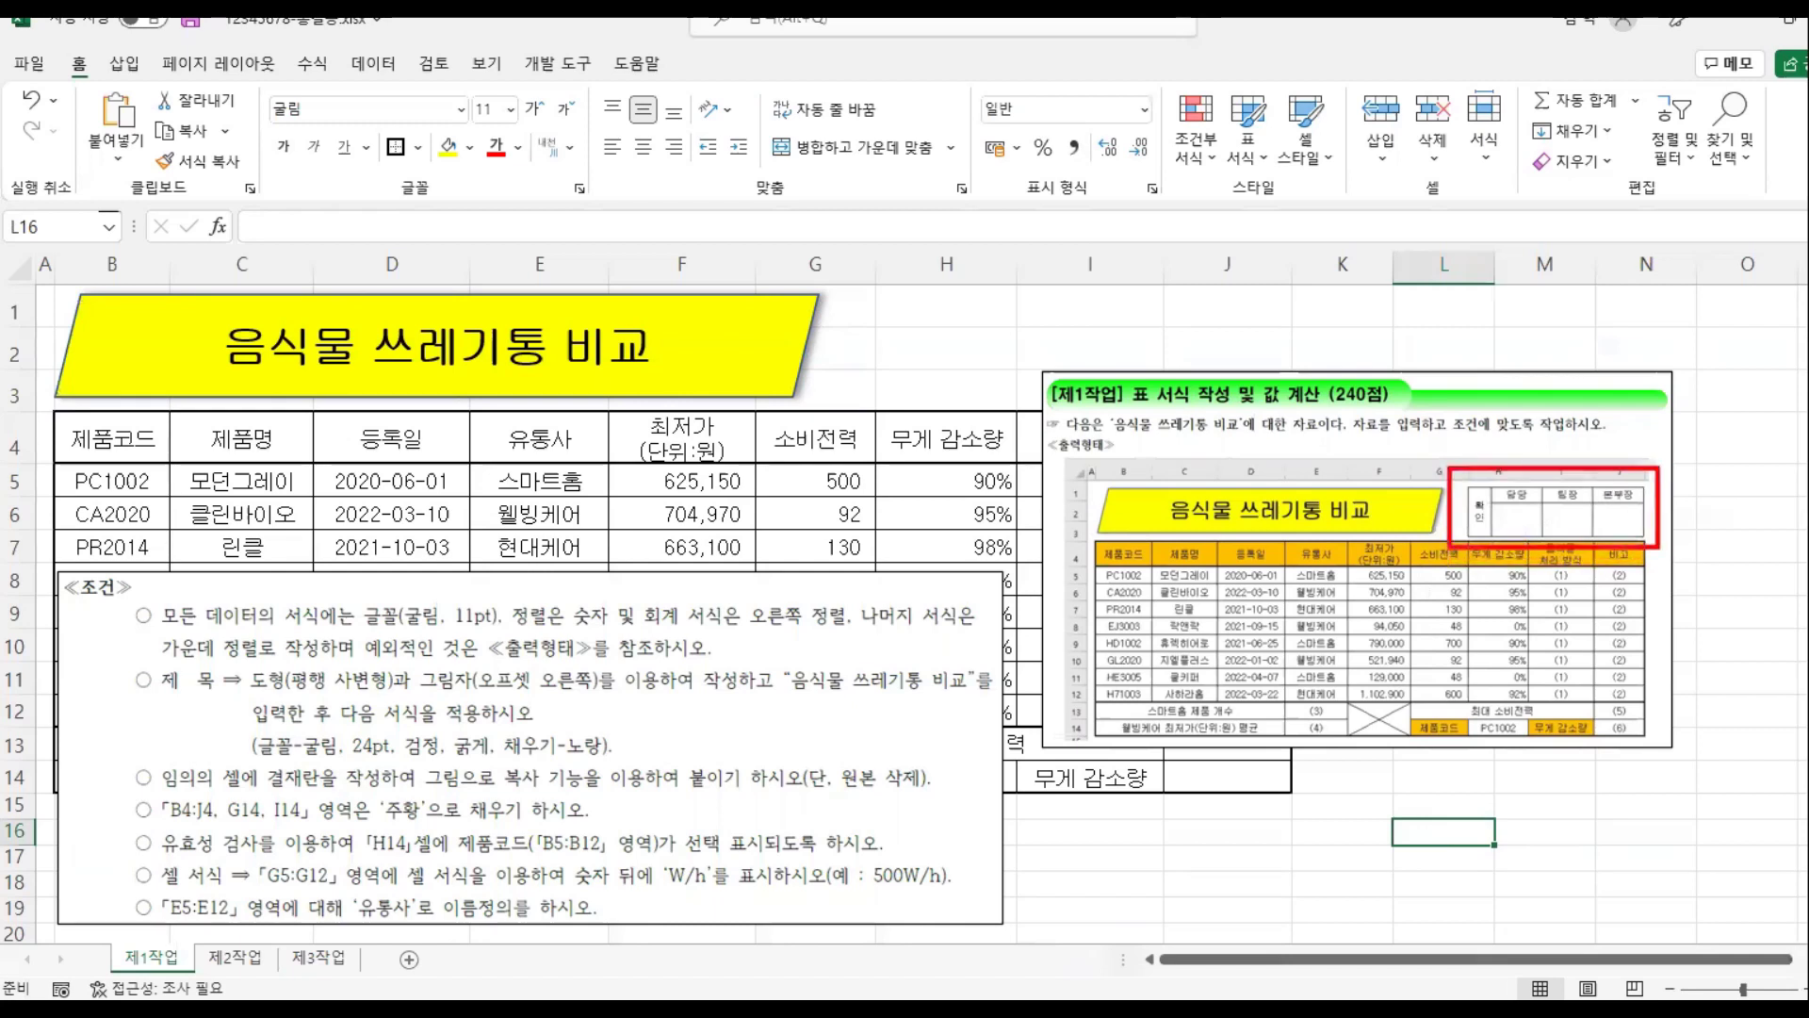
left_click_drag(1323, 759, 1353, 792)
left_click_drag(1426, 738, 1413, 795)
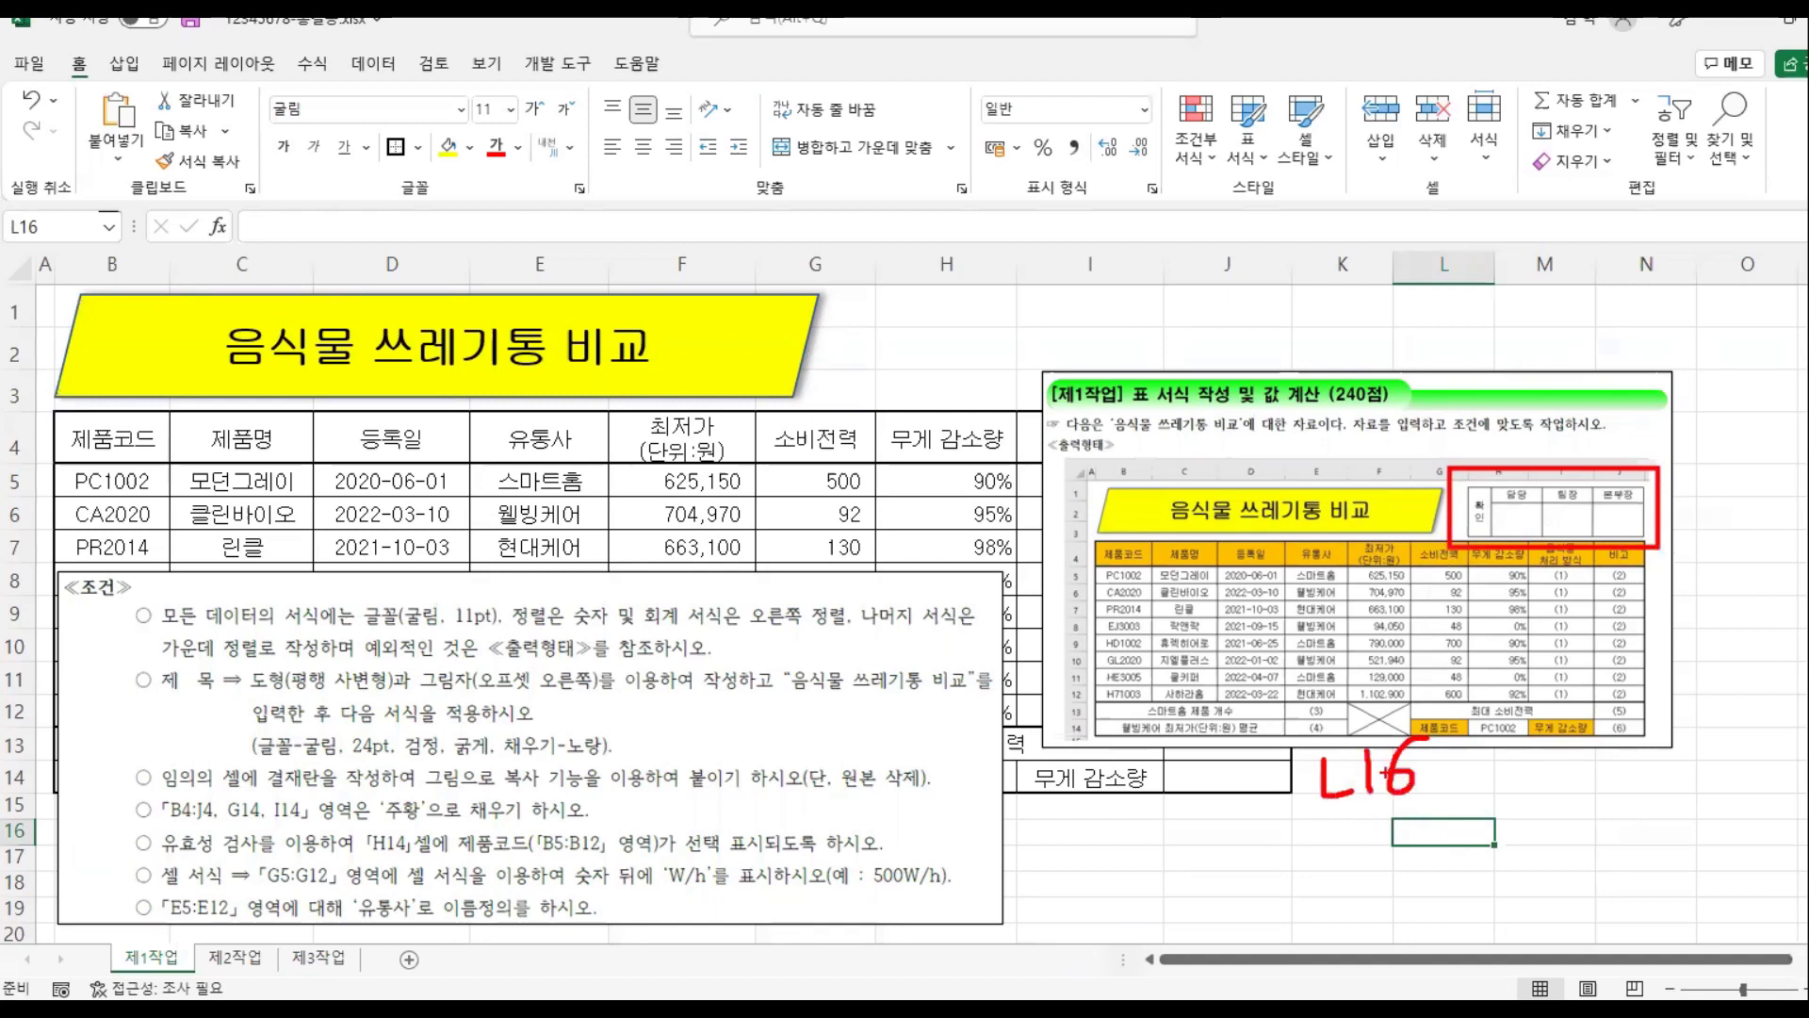
key("Escape")
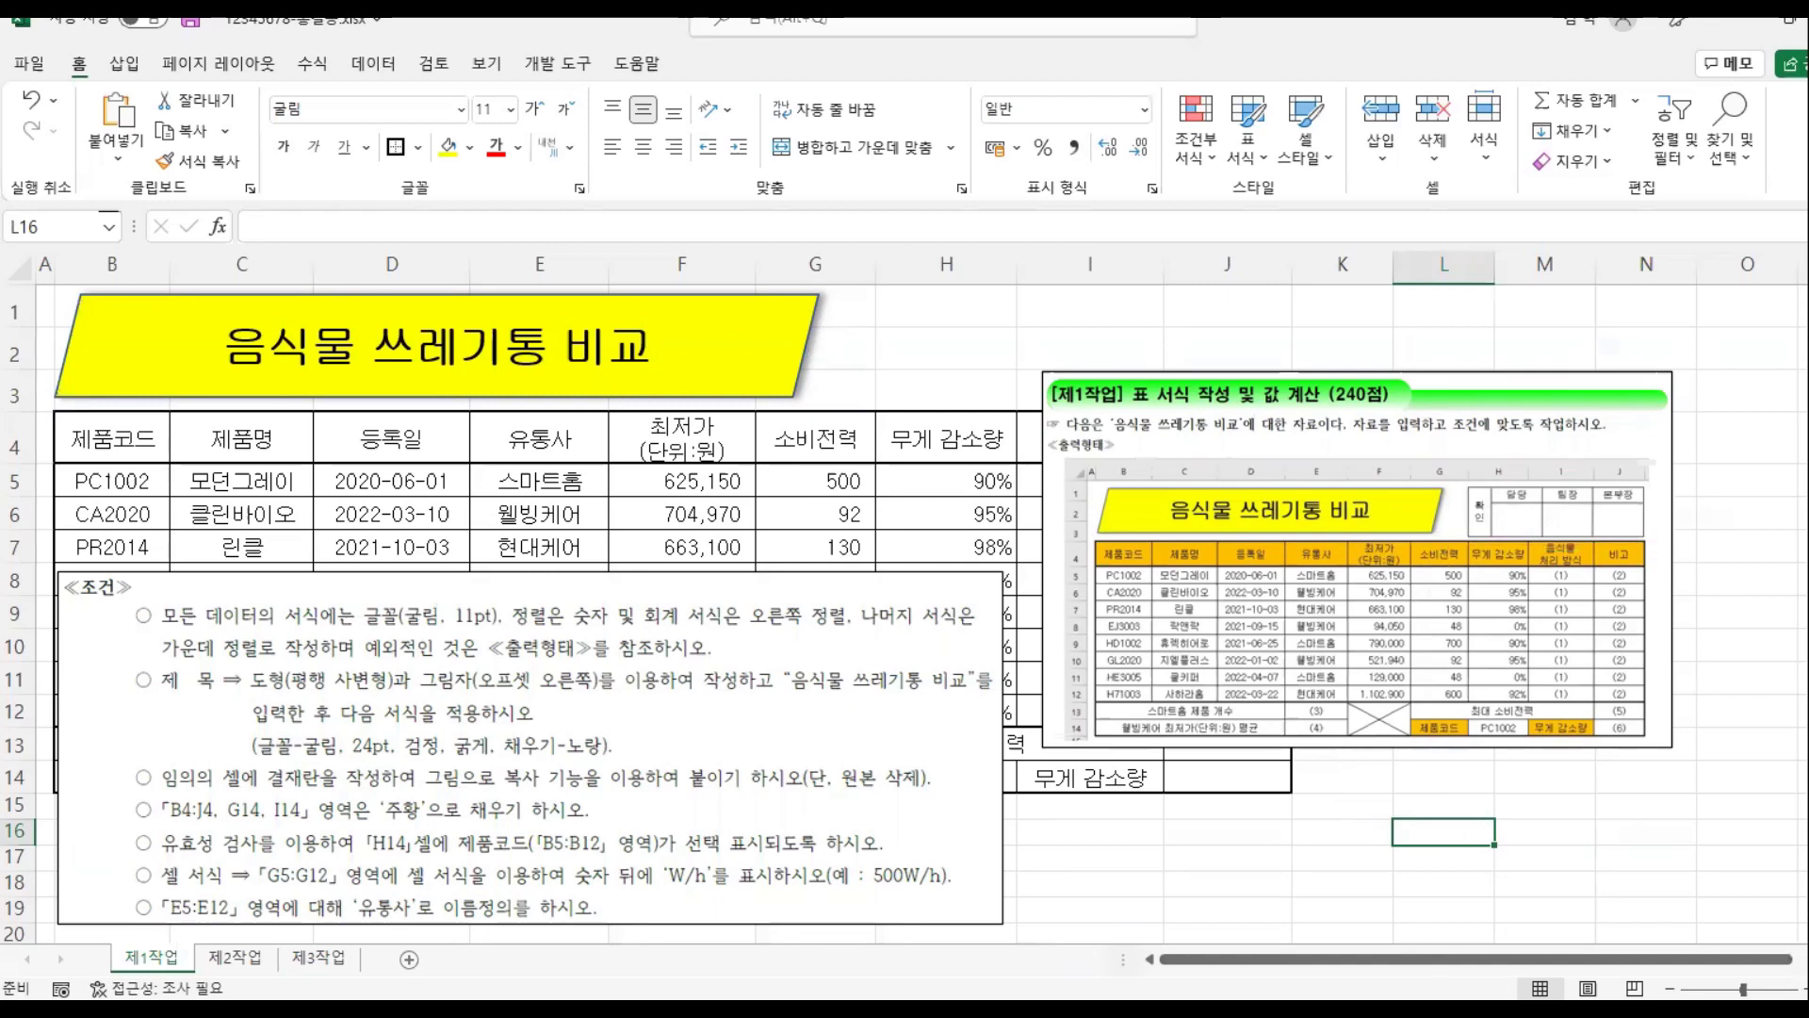
Step: Enter the approval box labels 확인, 담당, 팀장 and 본부장 in cells L16 to O16
type("확인")
key("Tab")
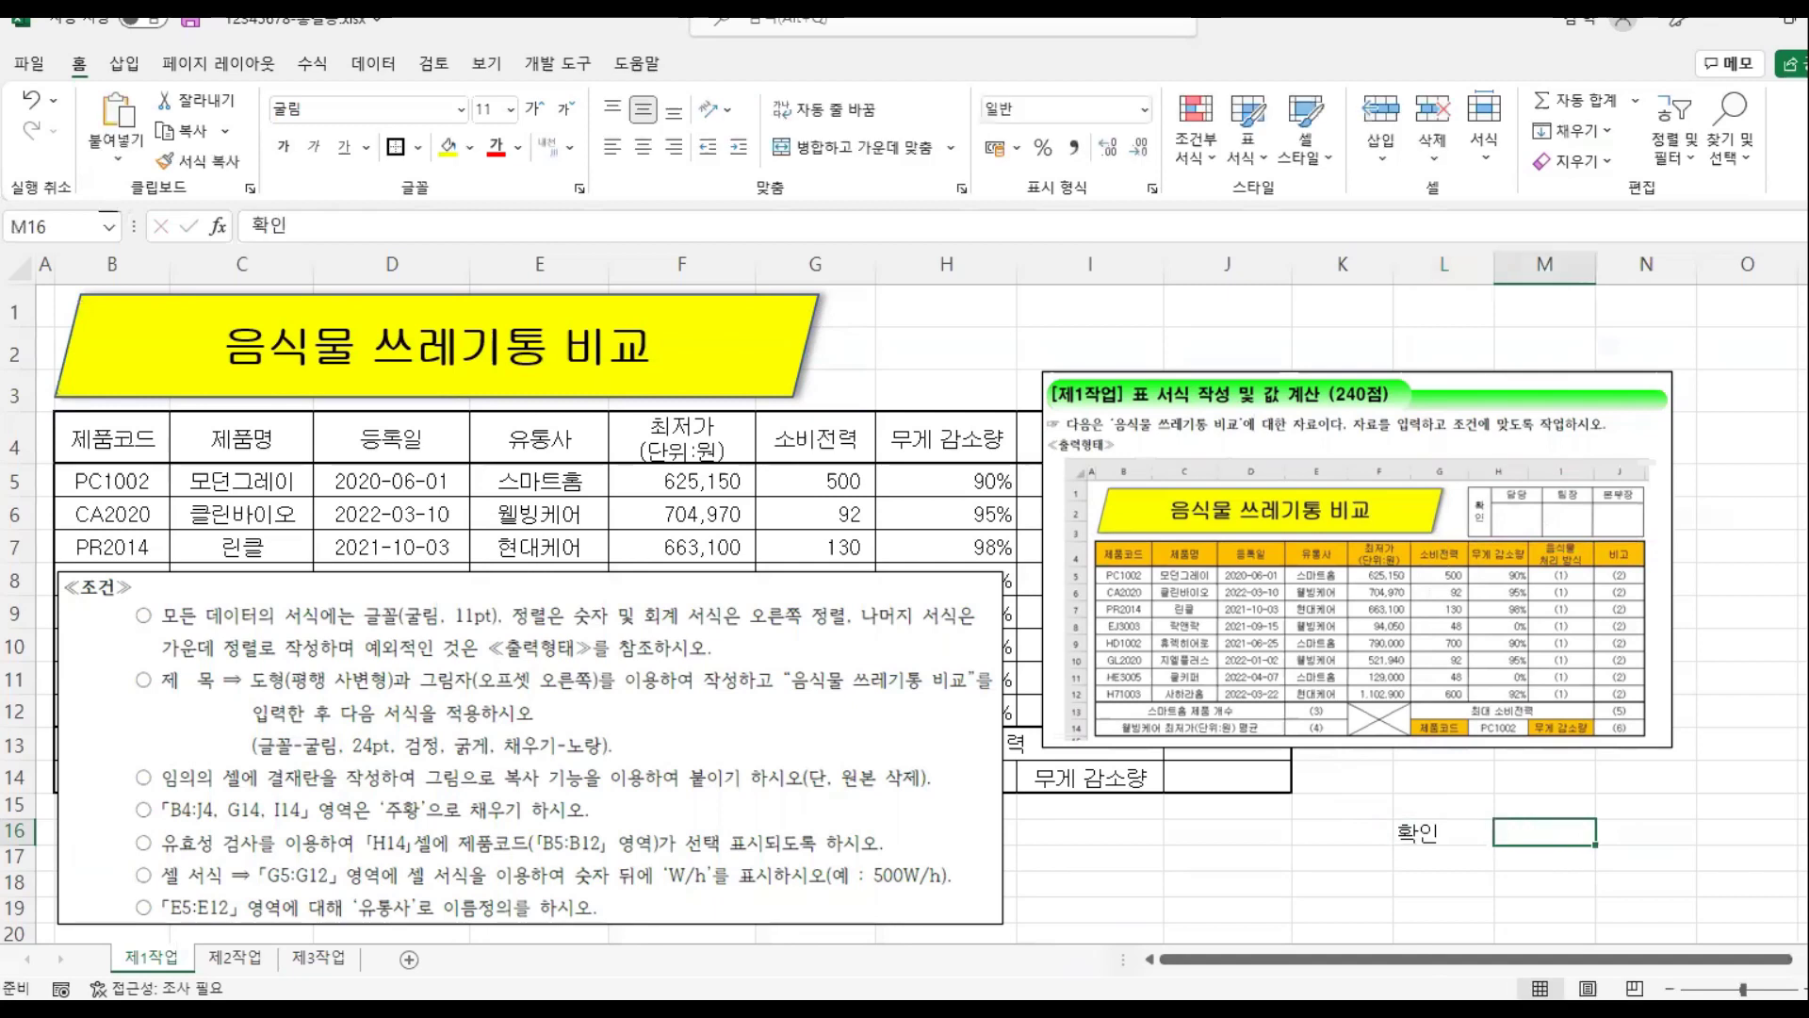
type("담당")
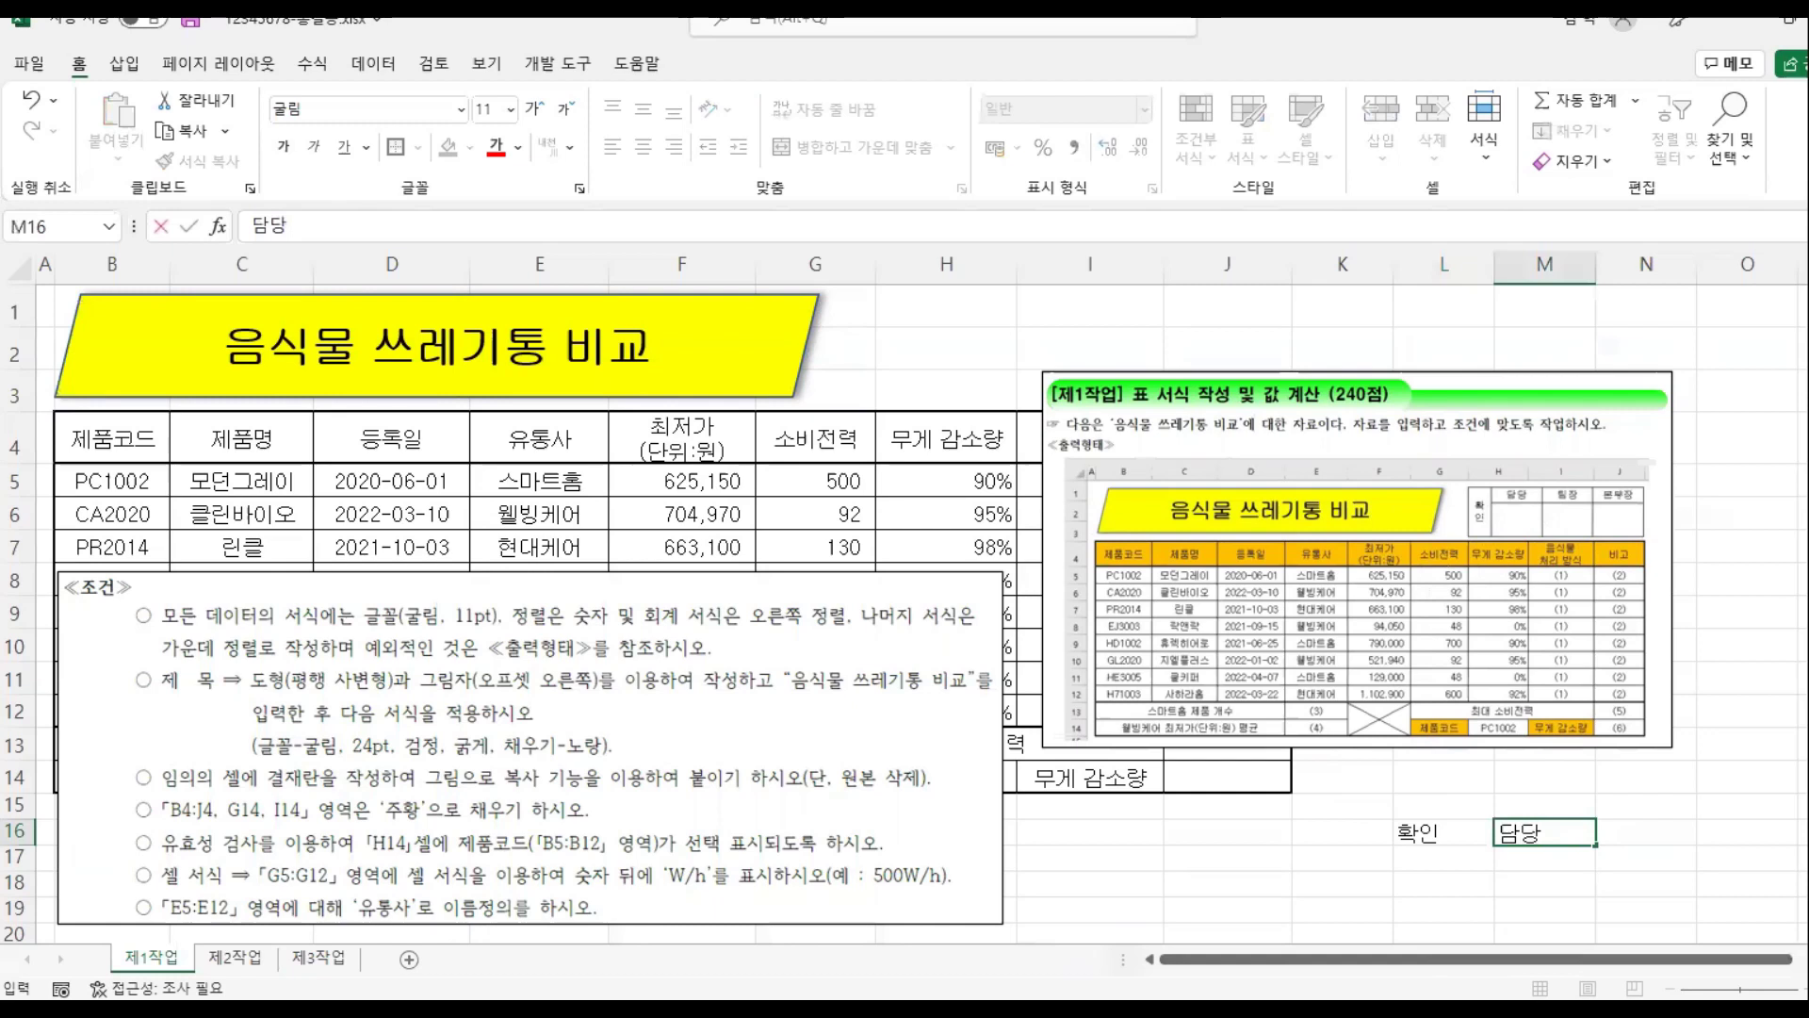
key("Tab")
type("팀장")
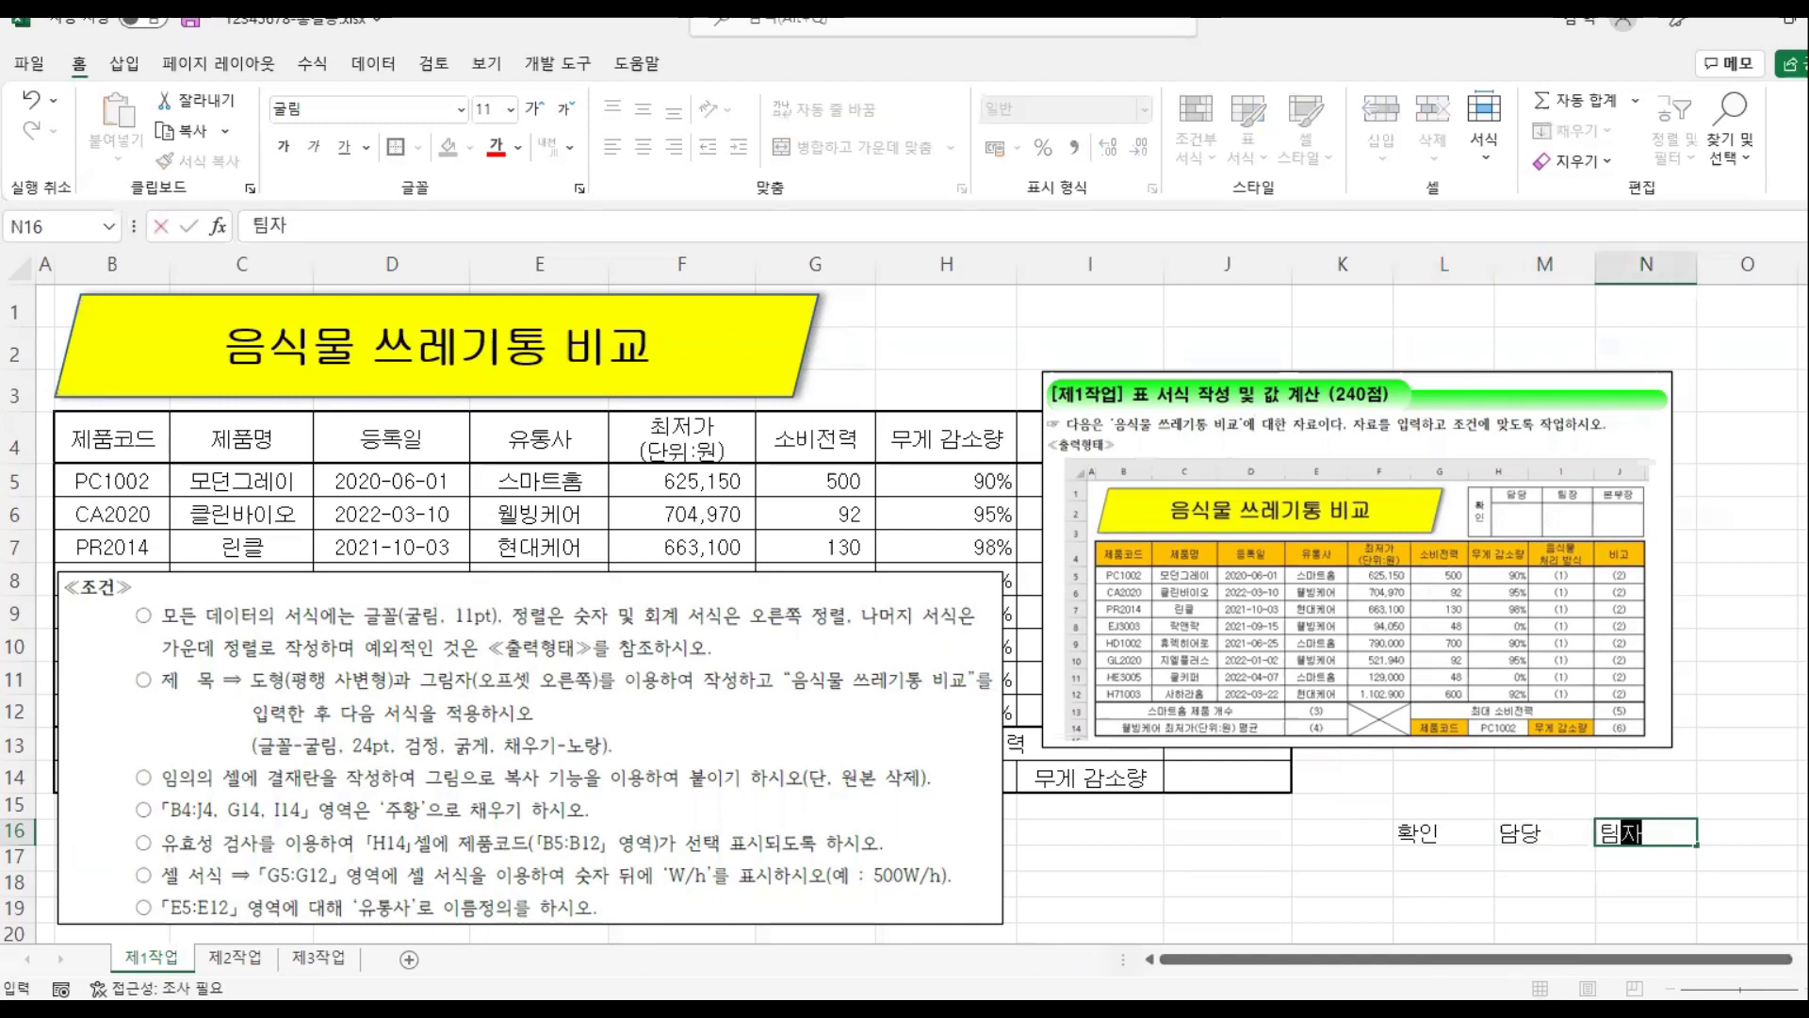
key("Tab")
type("ㅂ본붖")
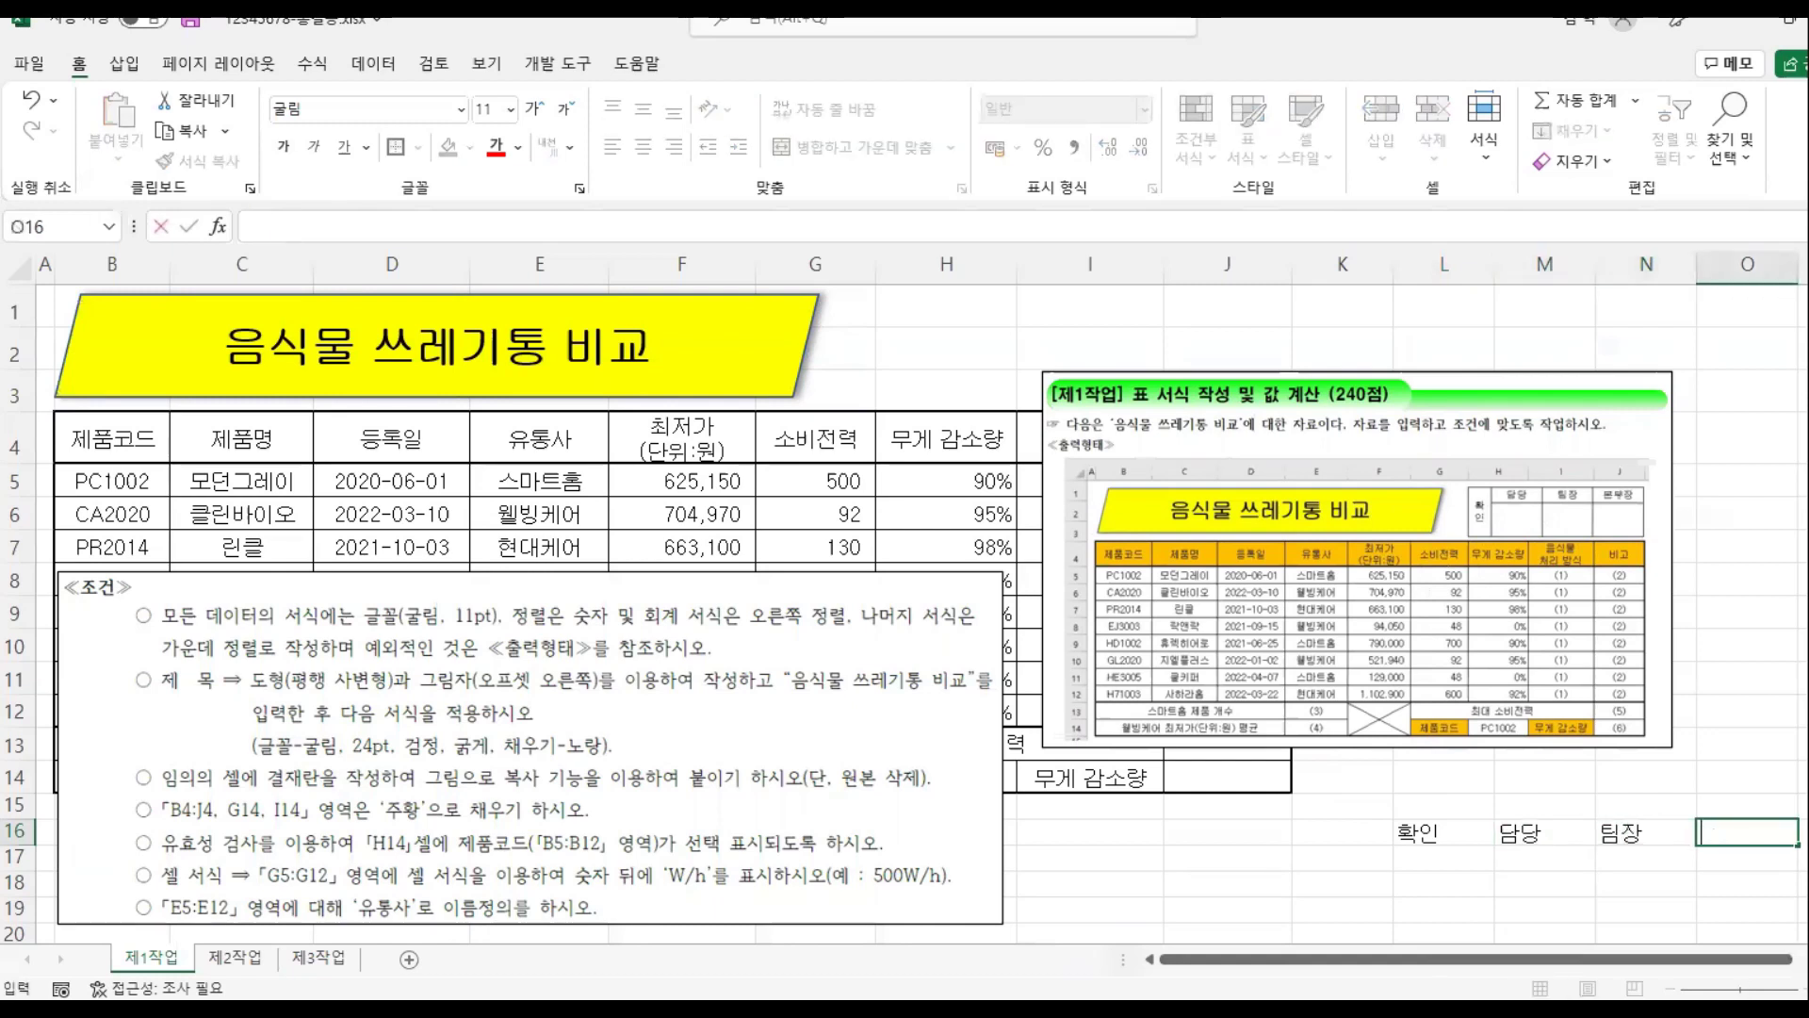
type("장")
key("Return")
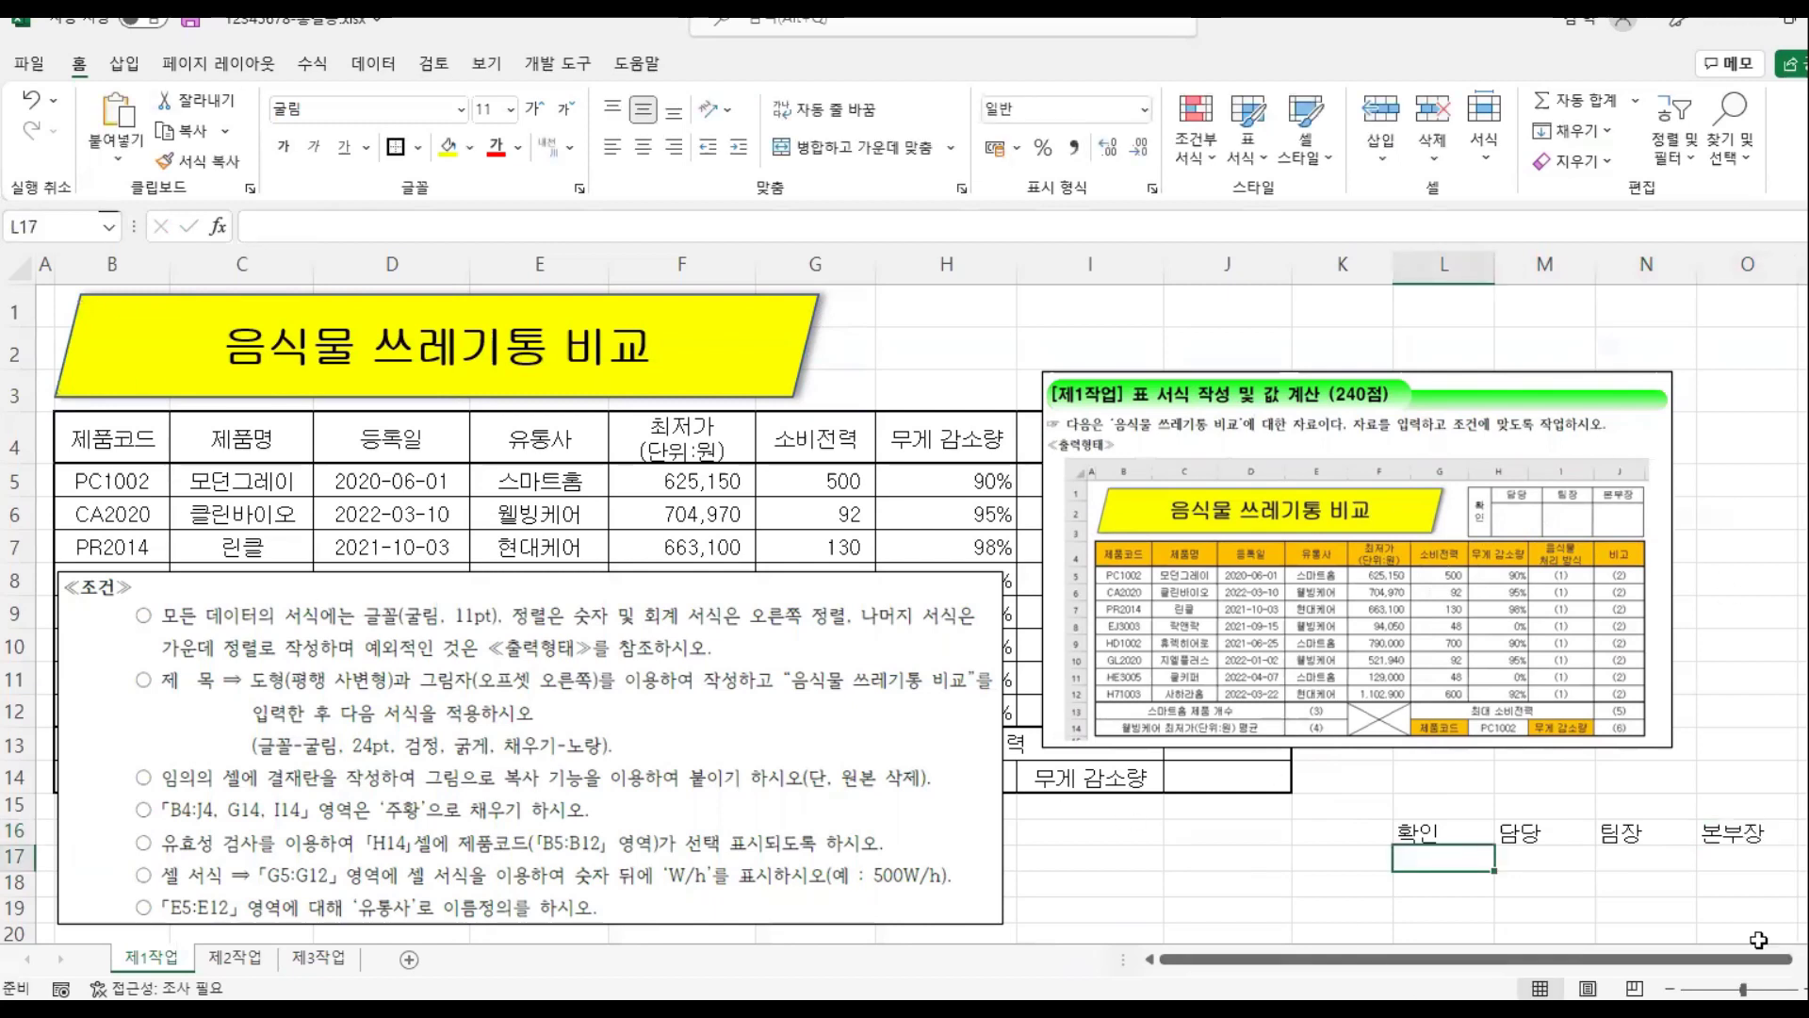
Step: Apply all borders to the approval box range L16:O17 and center its text horizontally
left_click_drag(1435, 837, 1725, 855)
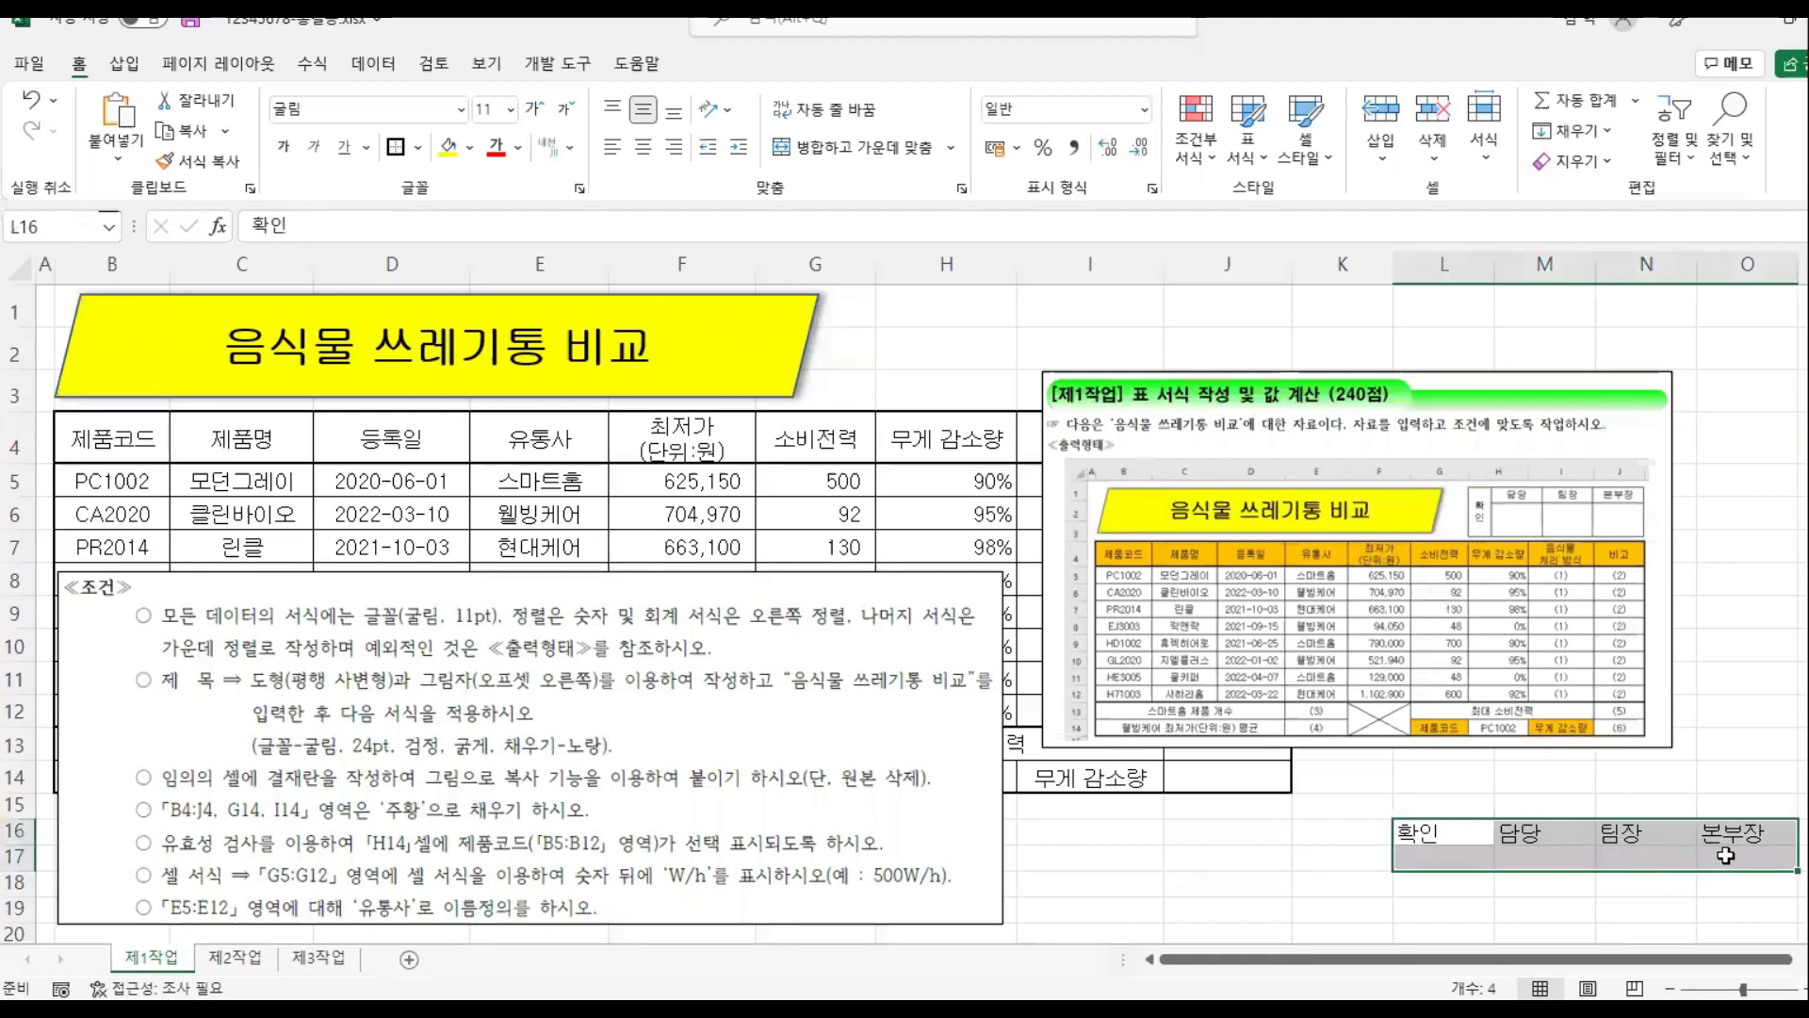
left_click(419, 148)
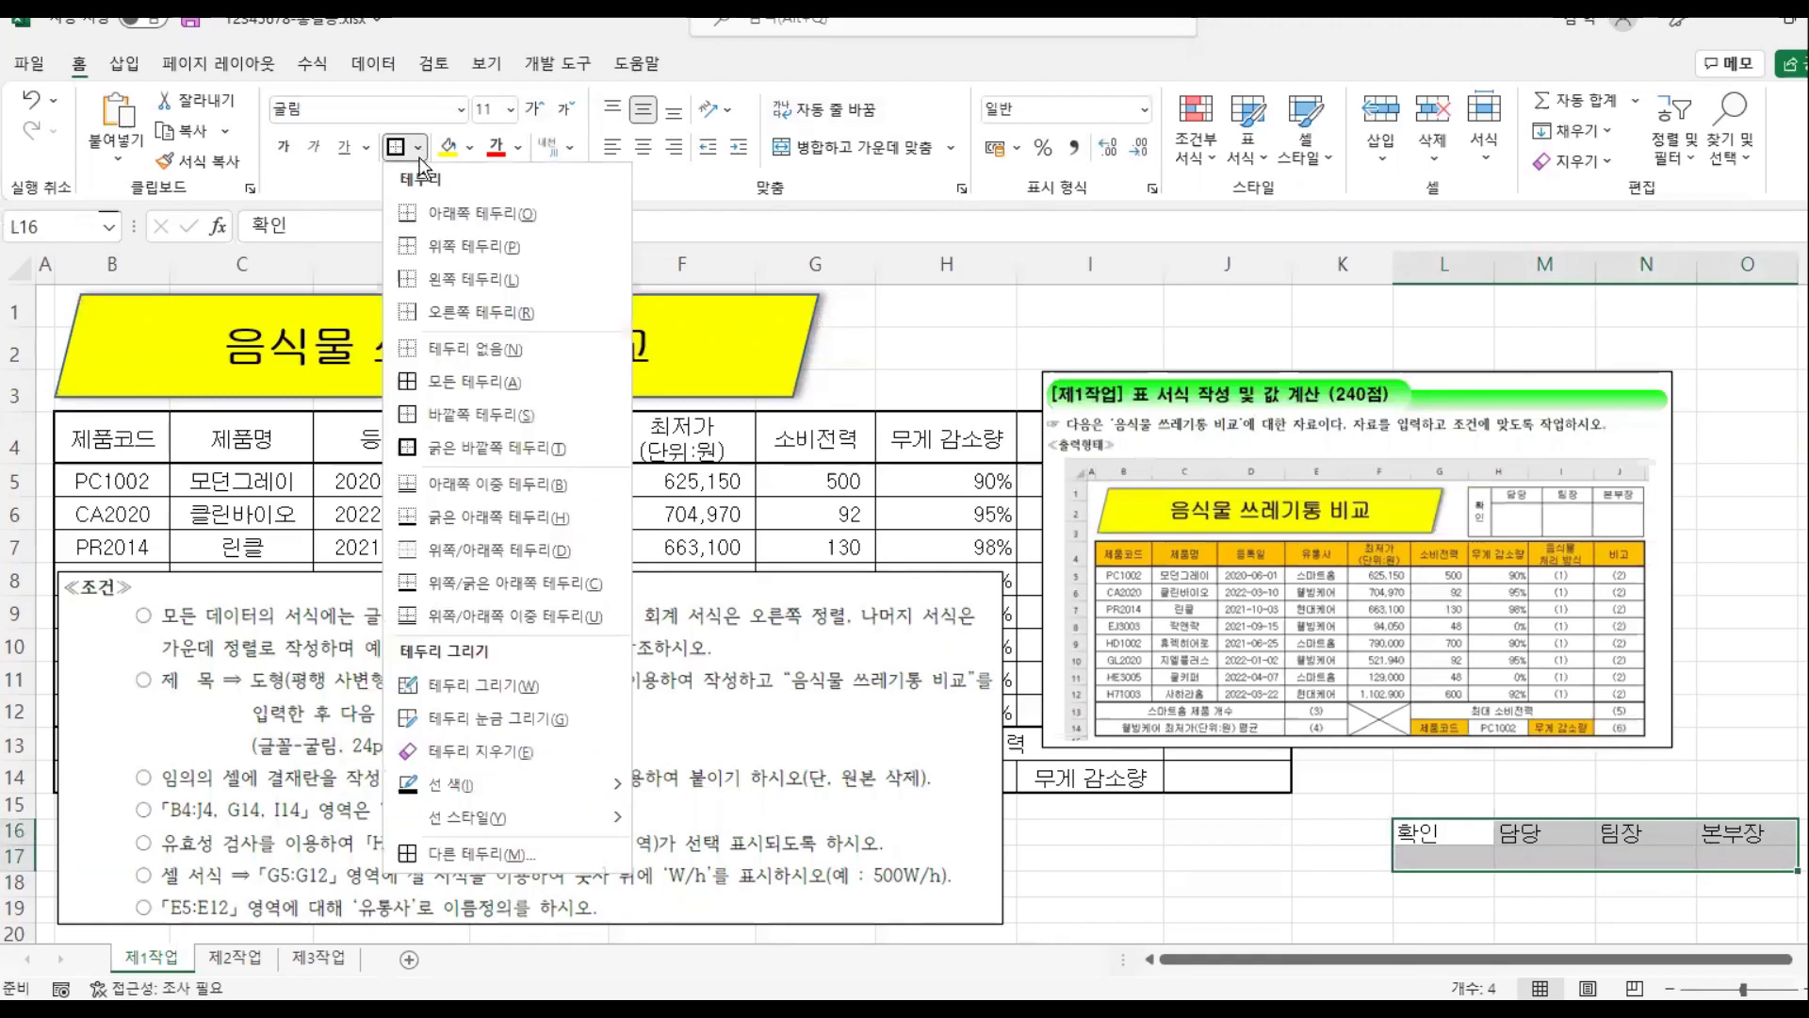
left_click(444, 384)
left_click(421, 150)
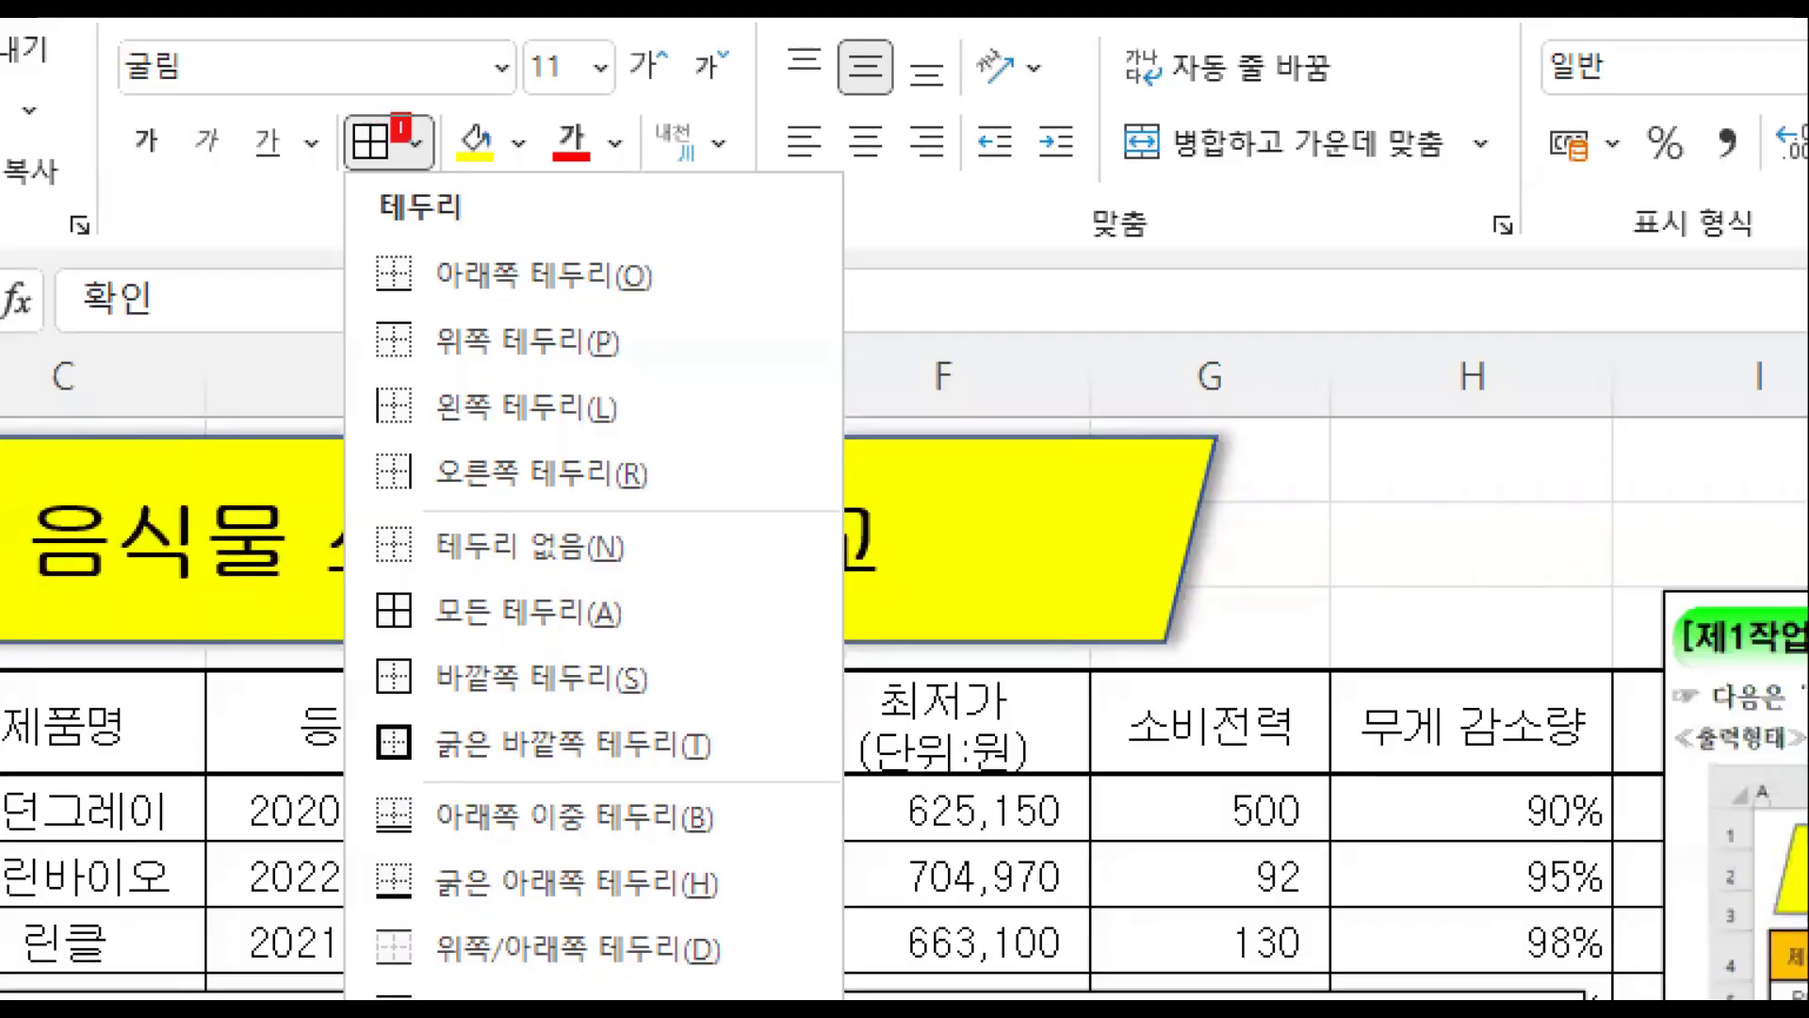
mouse_move(364, 578)
left_mouse_down()
mouse_move(528, 648)
mouse_move(665, 647)
left_mouse_up()
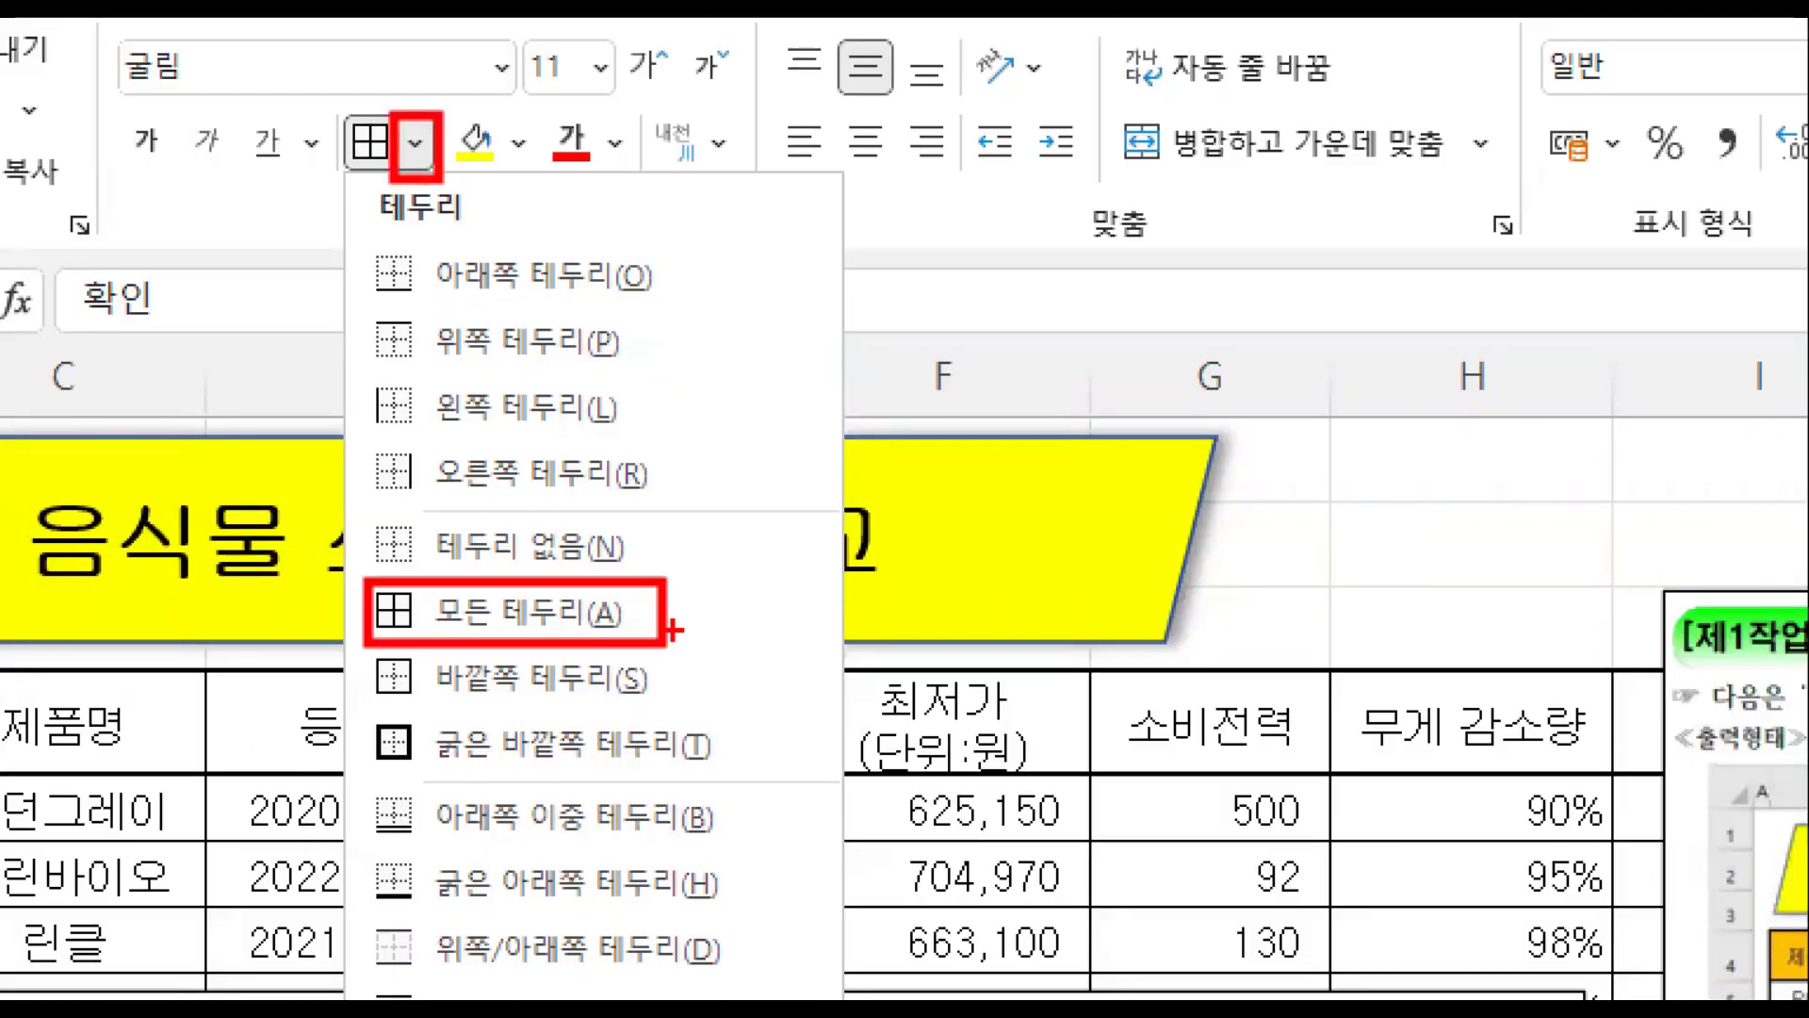
mouse_move(835, 101)
left_mouse_down()
mouse_move(917, 191)
mouse_move(919, 356)
left_mouse_up()
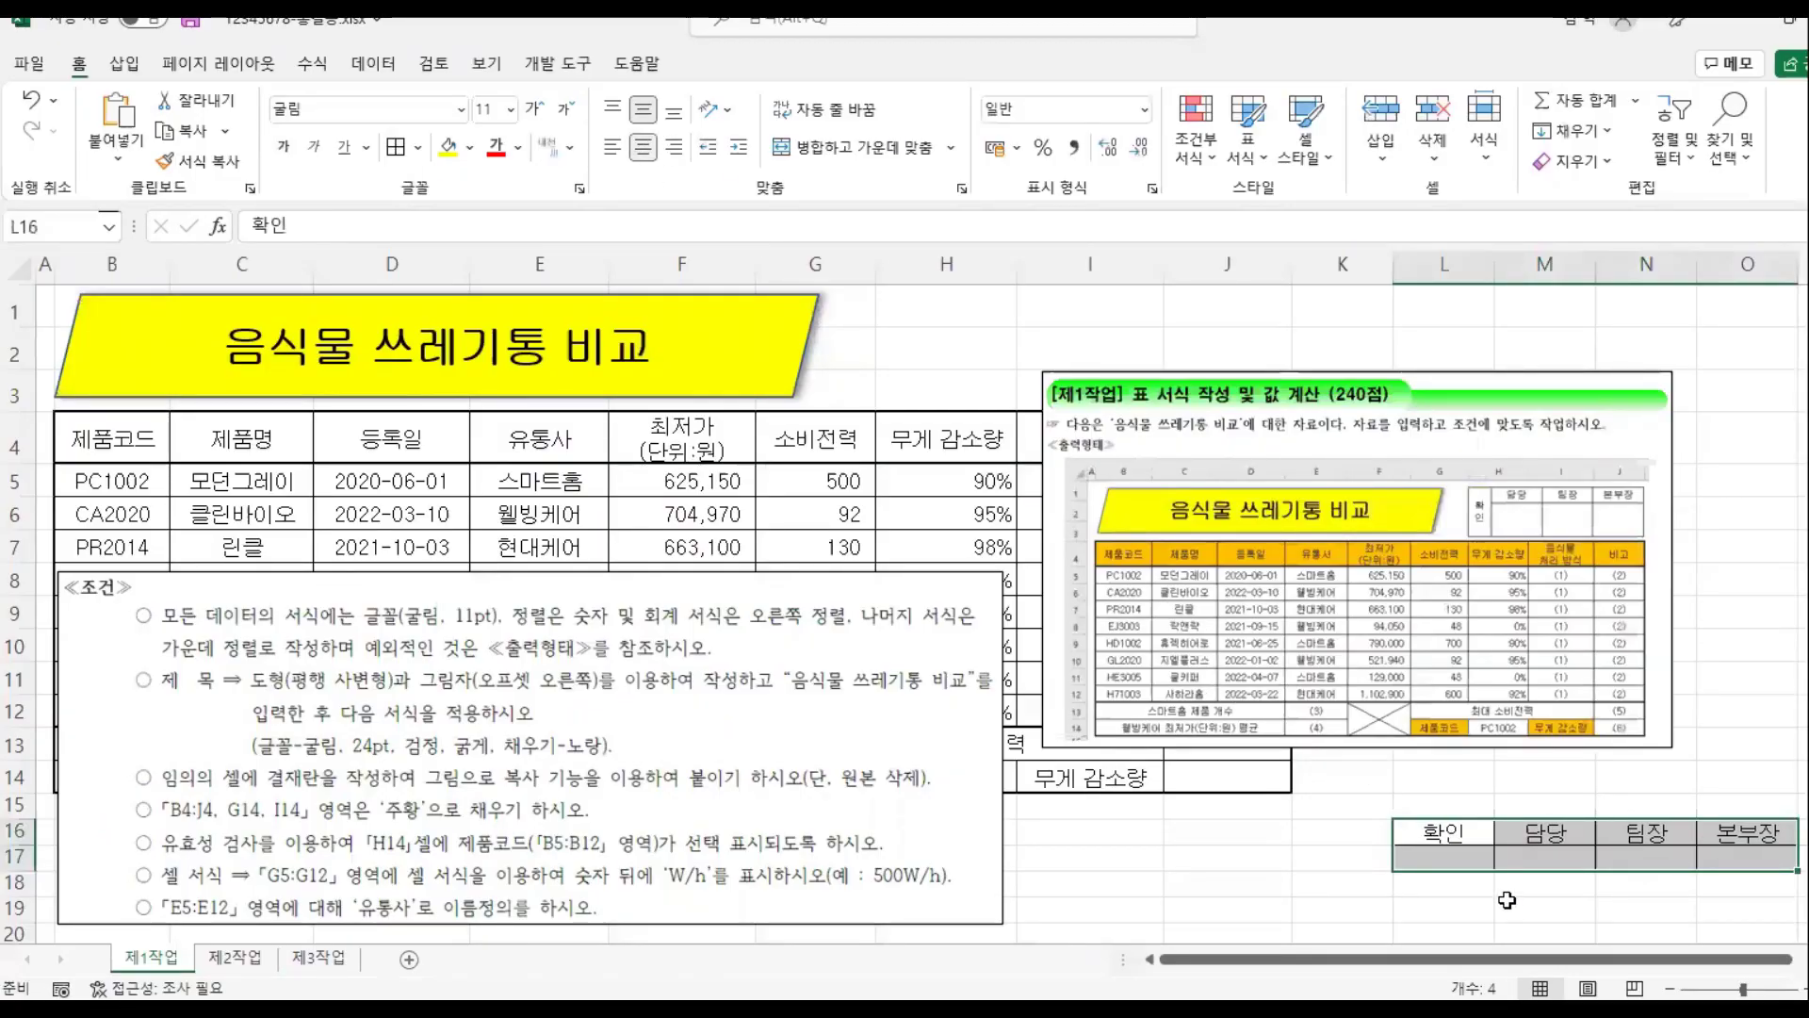
Step: Merge and center cells L16:L17 and set the 확인 label to vertical text
left_click(1439, 833)
left_click_drag(1439, 833, 1441, 857)
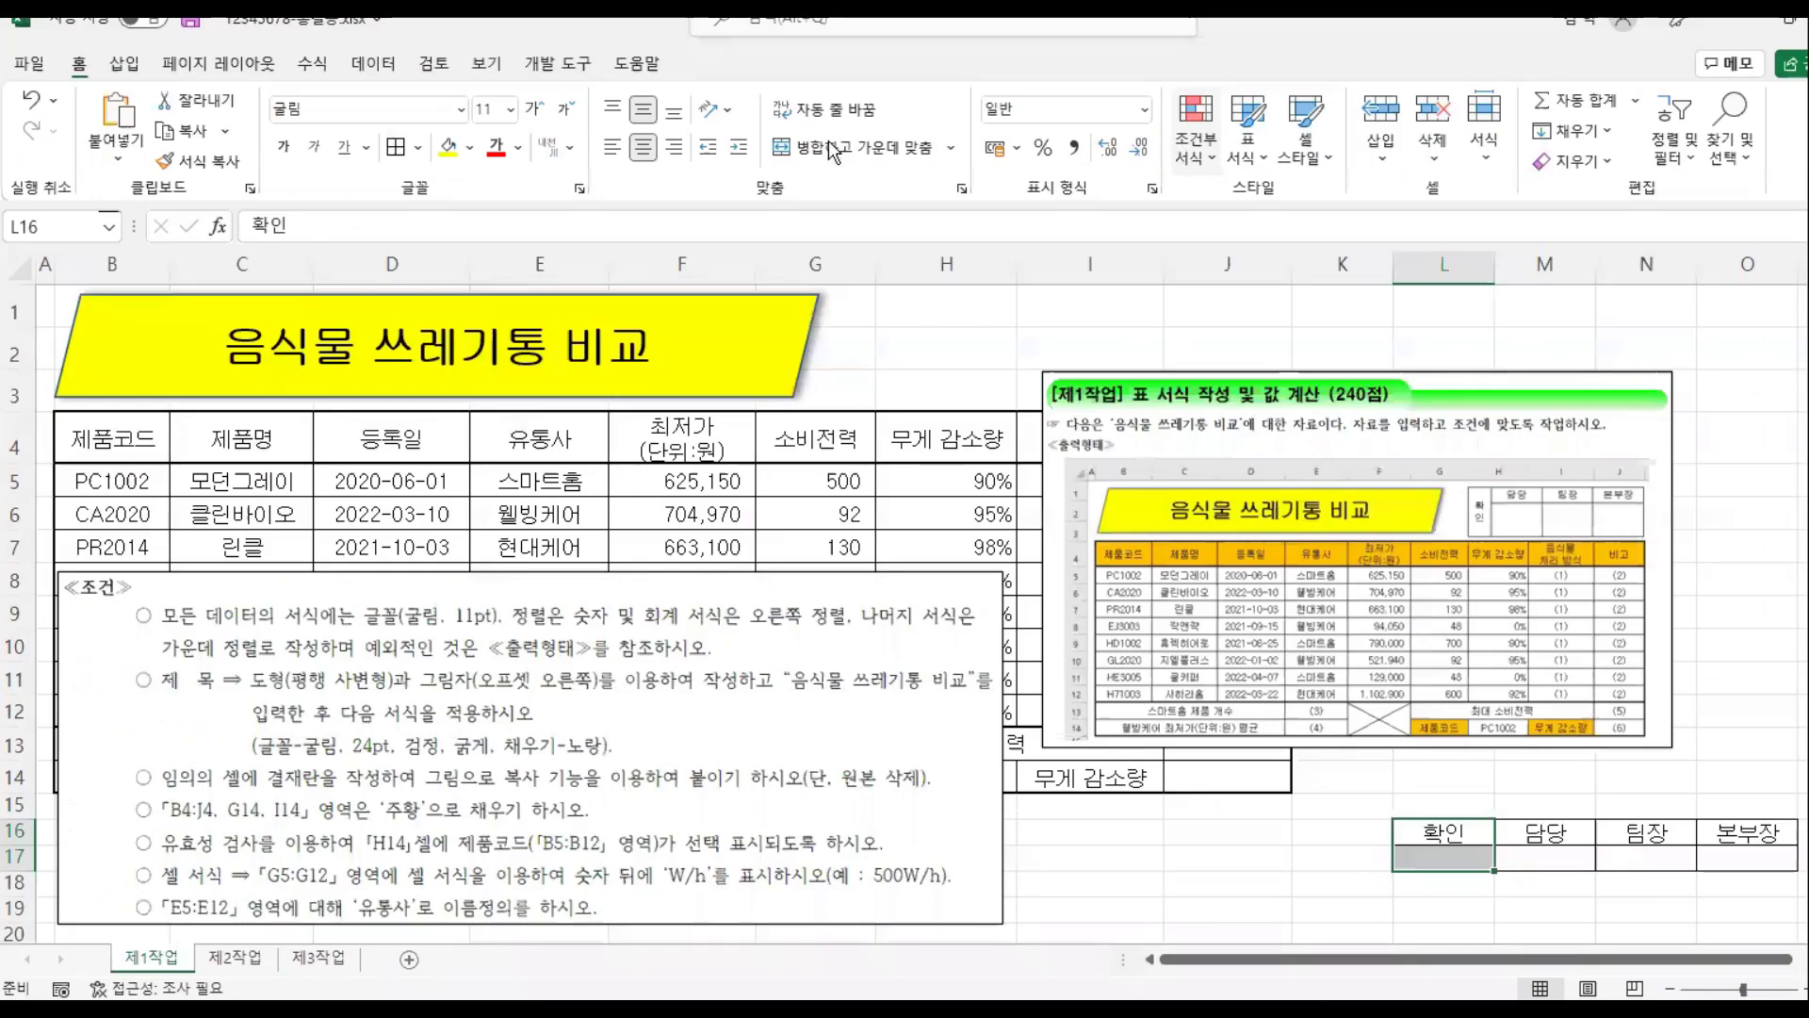
left_click(832, 154)
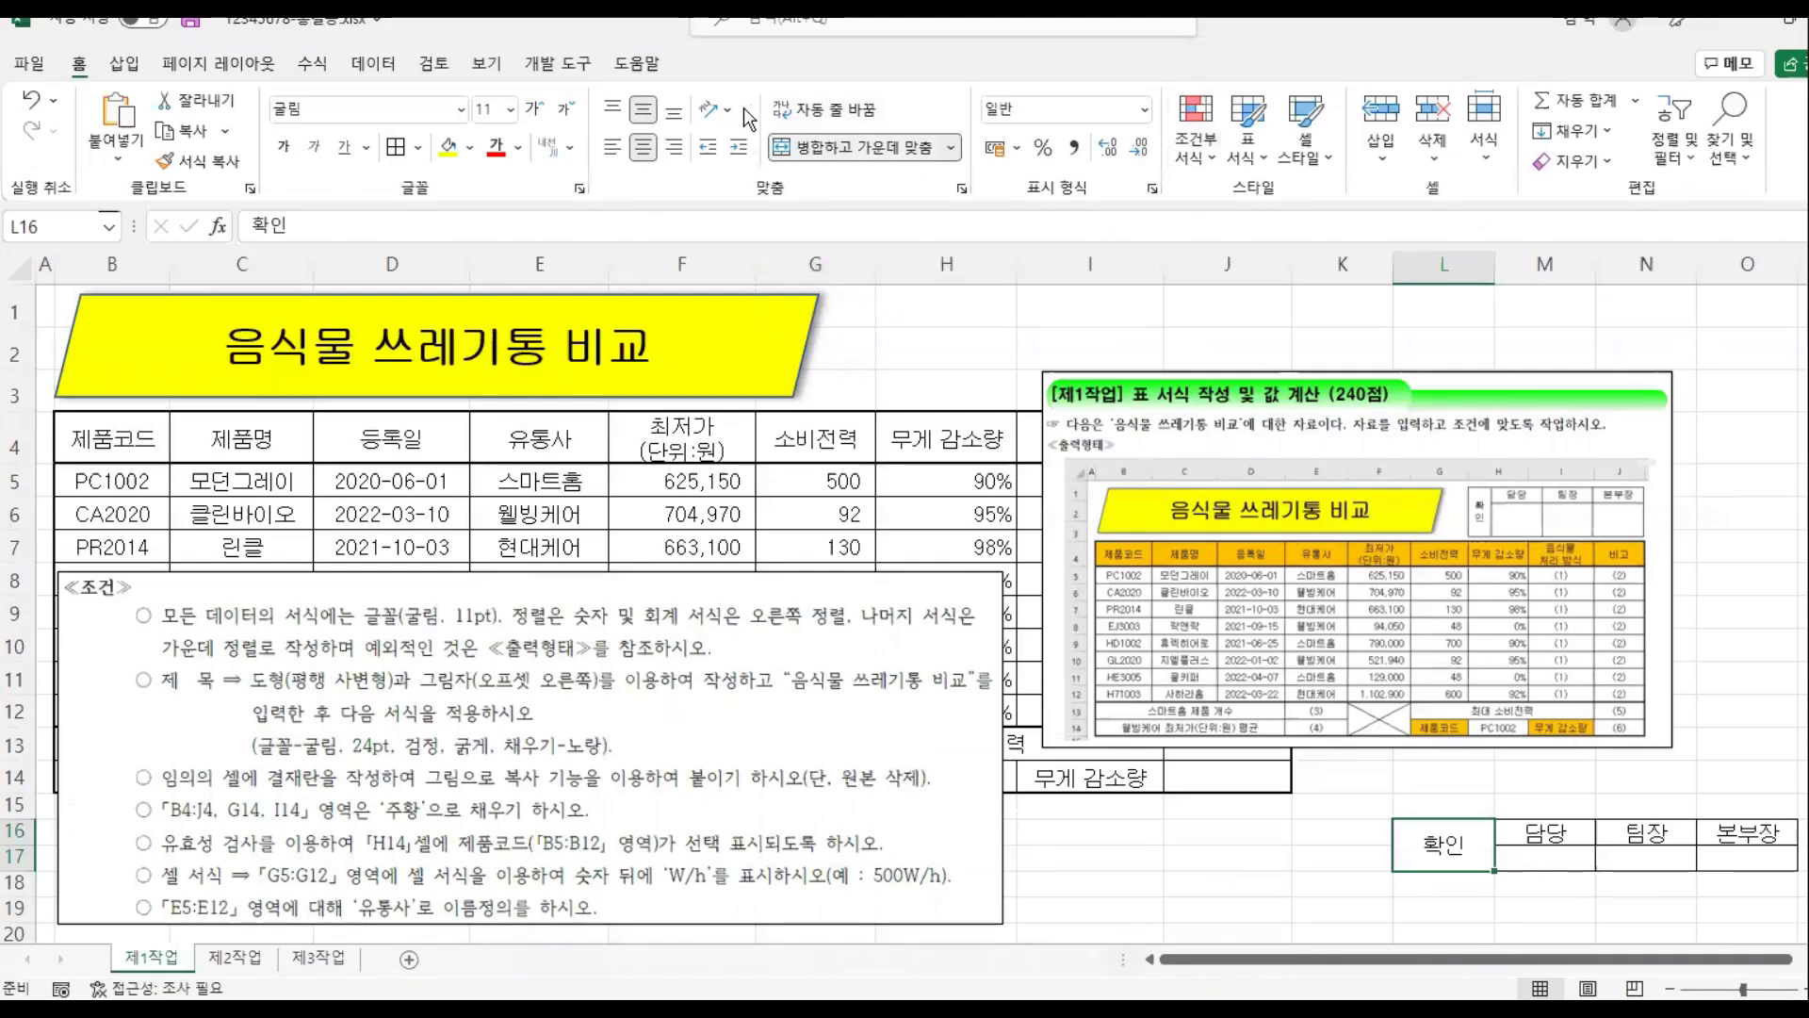
left_click(727, 111)
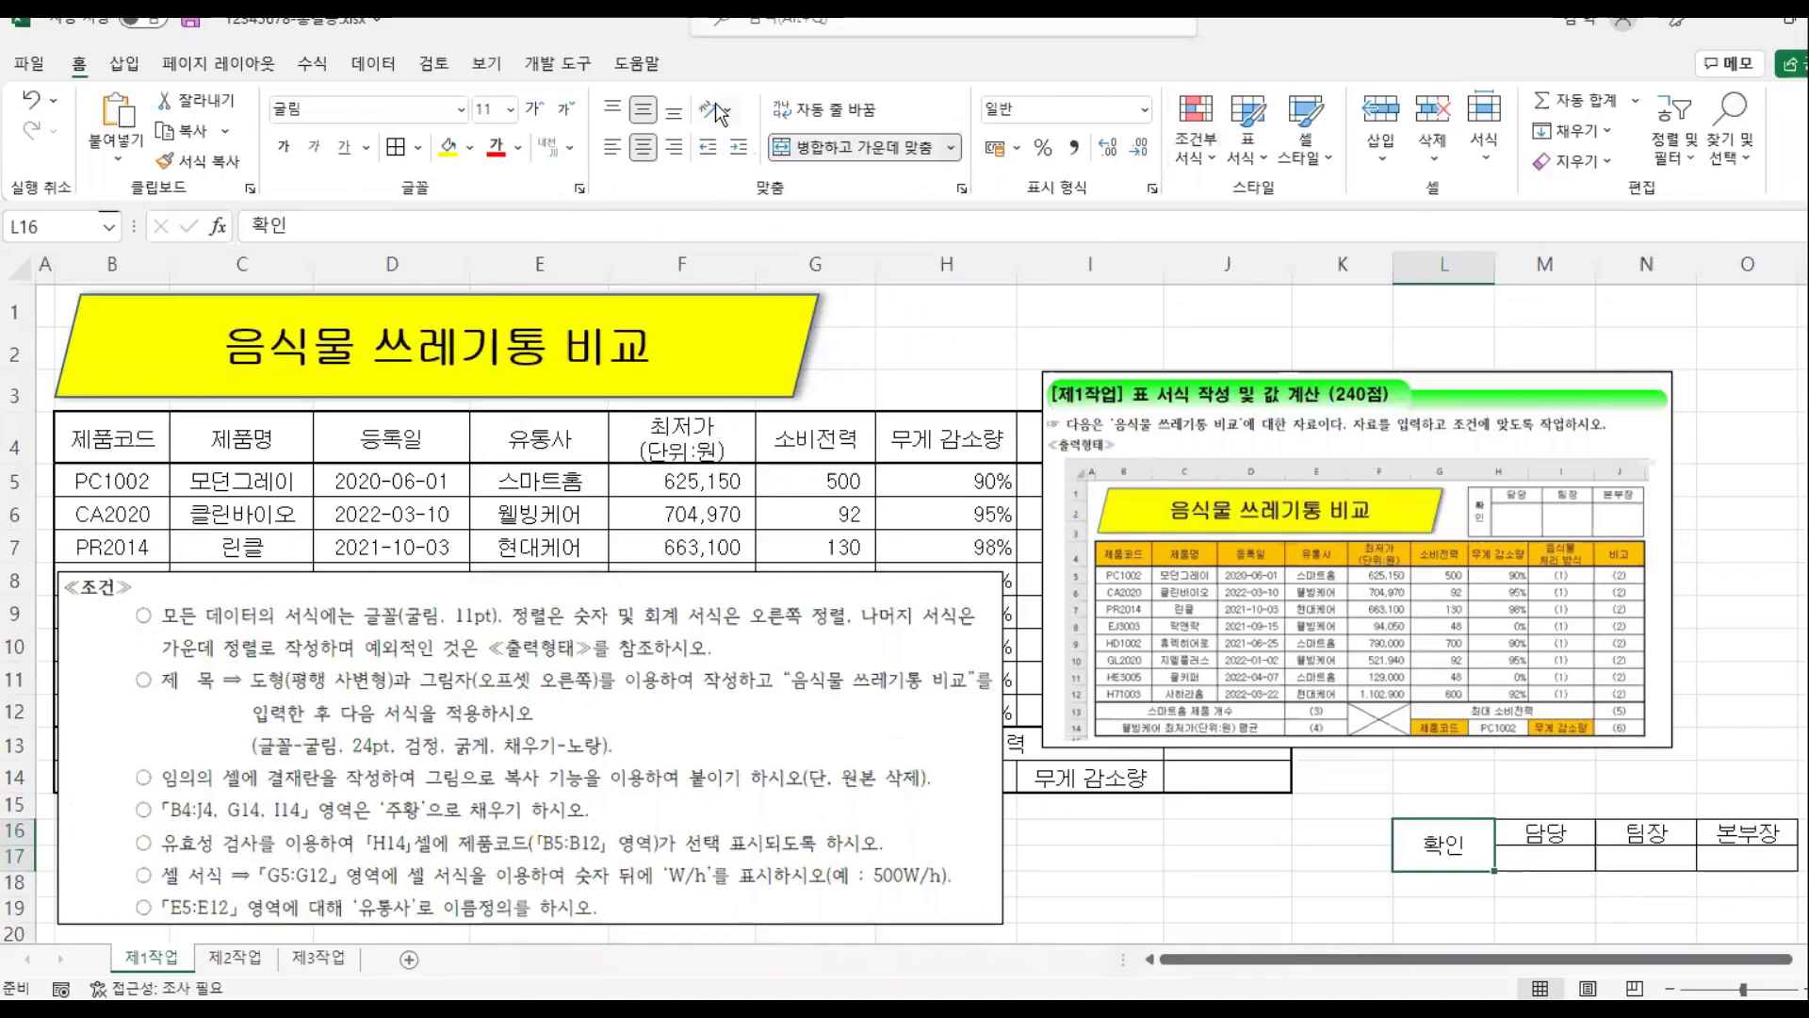
left_click(709, 119)
left_click(834, 314)
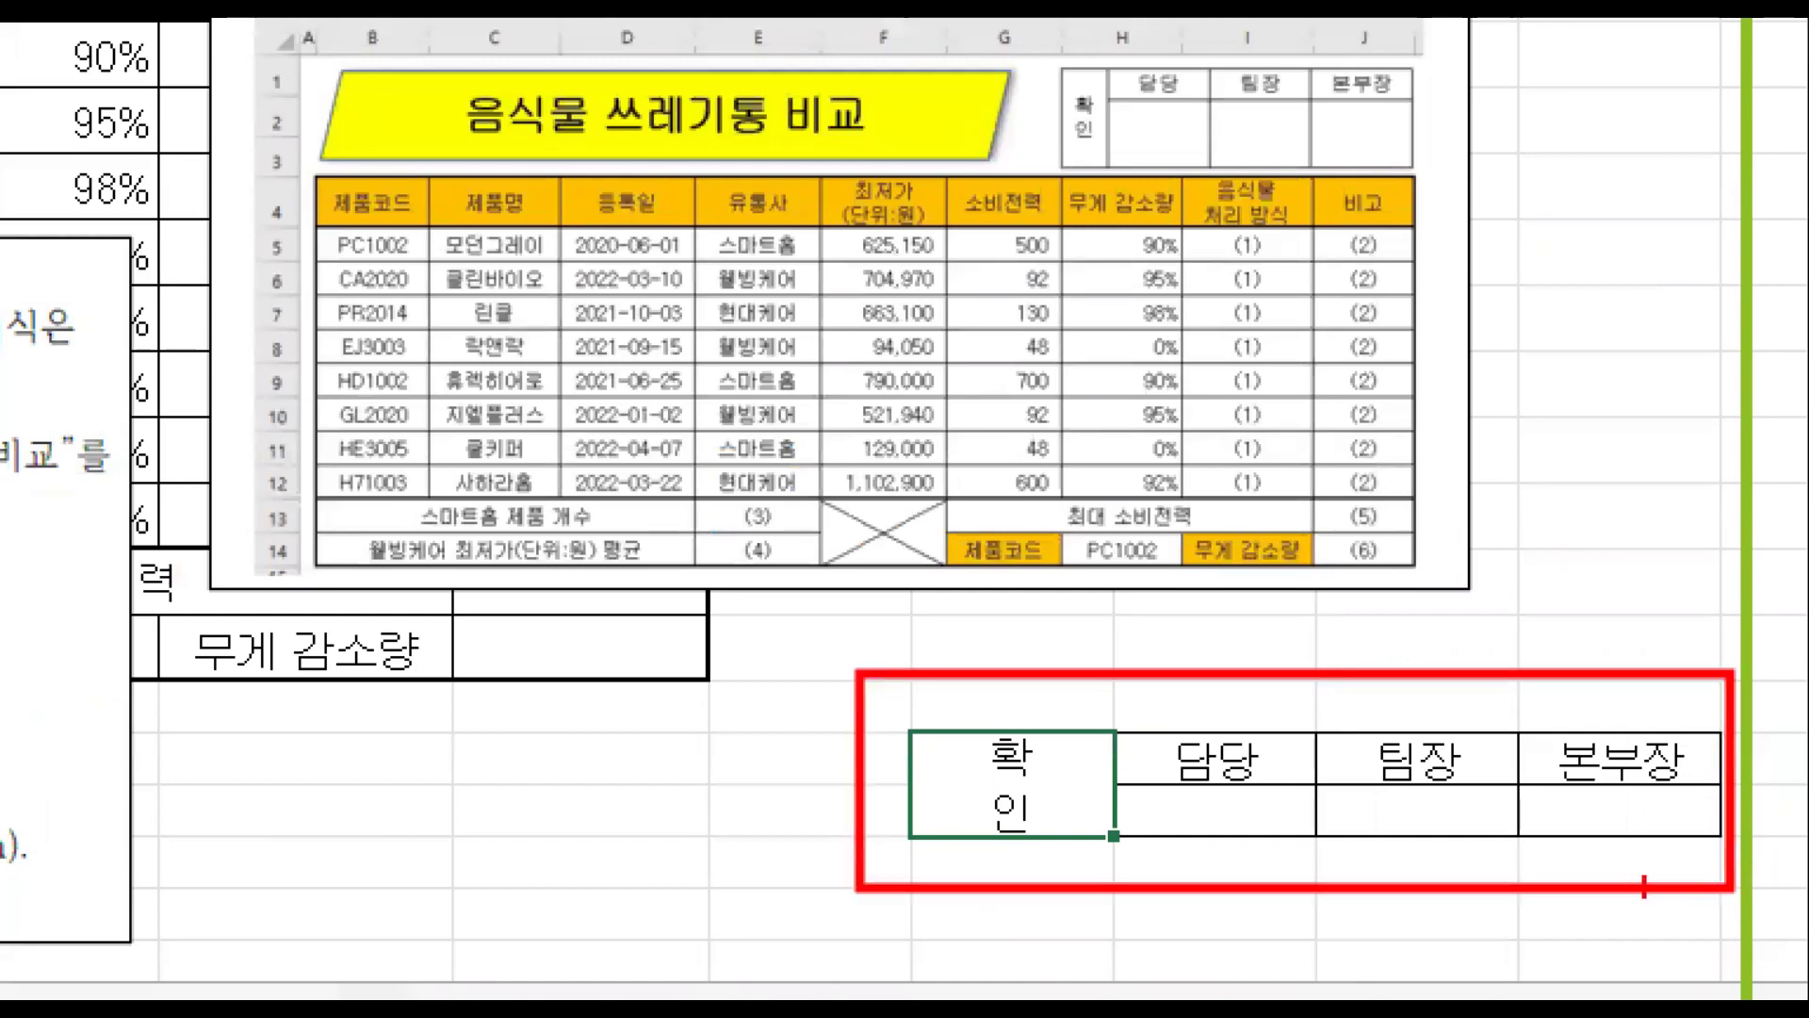
mouse_move(916, 702)
left_mouse_down()
mouse_move(1102, 700)
mouse_move(1075, 726)
left_mouse_up()
left_click_drag(952, 670, 938, 727)
mouse_move(1157, 790)
left_mouse_down()
mouse_move(1161, 860)
mouse_move(1180, 839)
mouse_move(1168, 808)
mouse_move(1198, 807)
left_mouse_up()
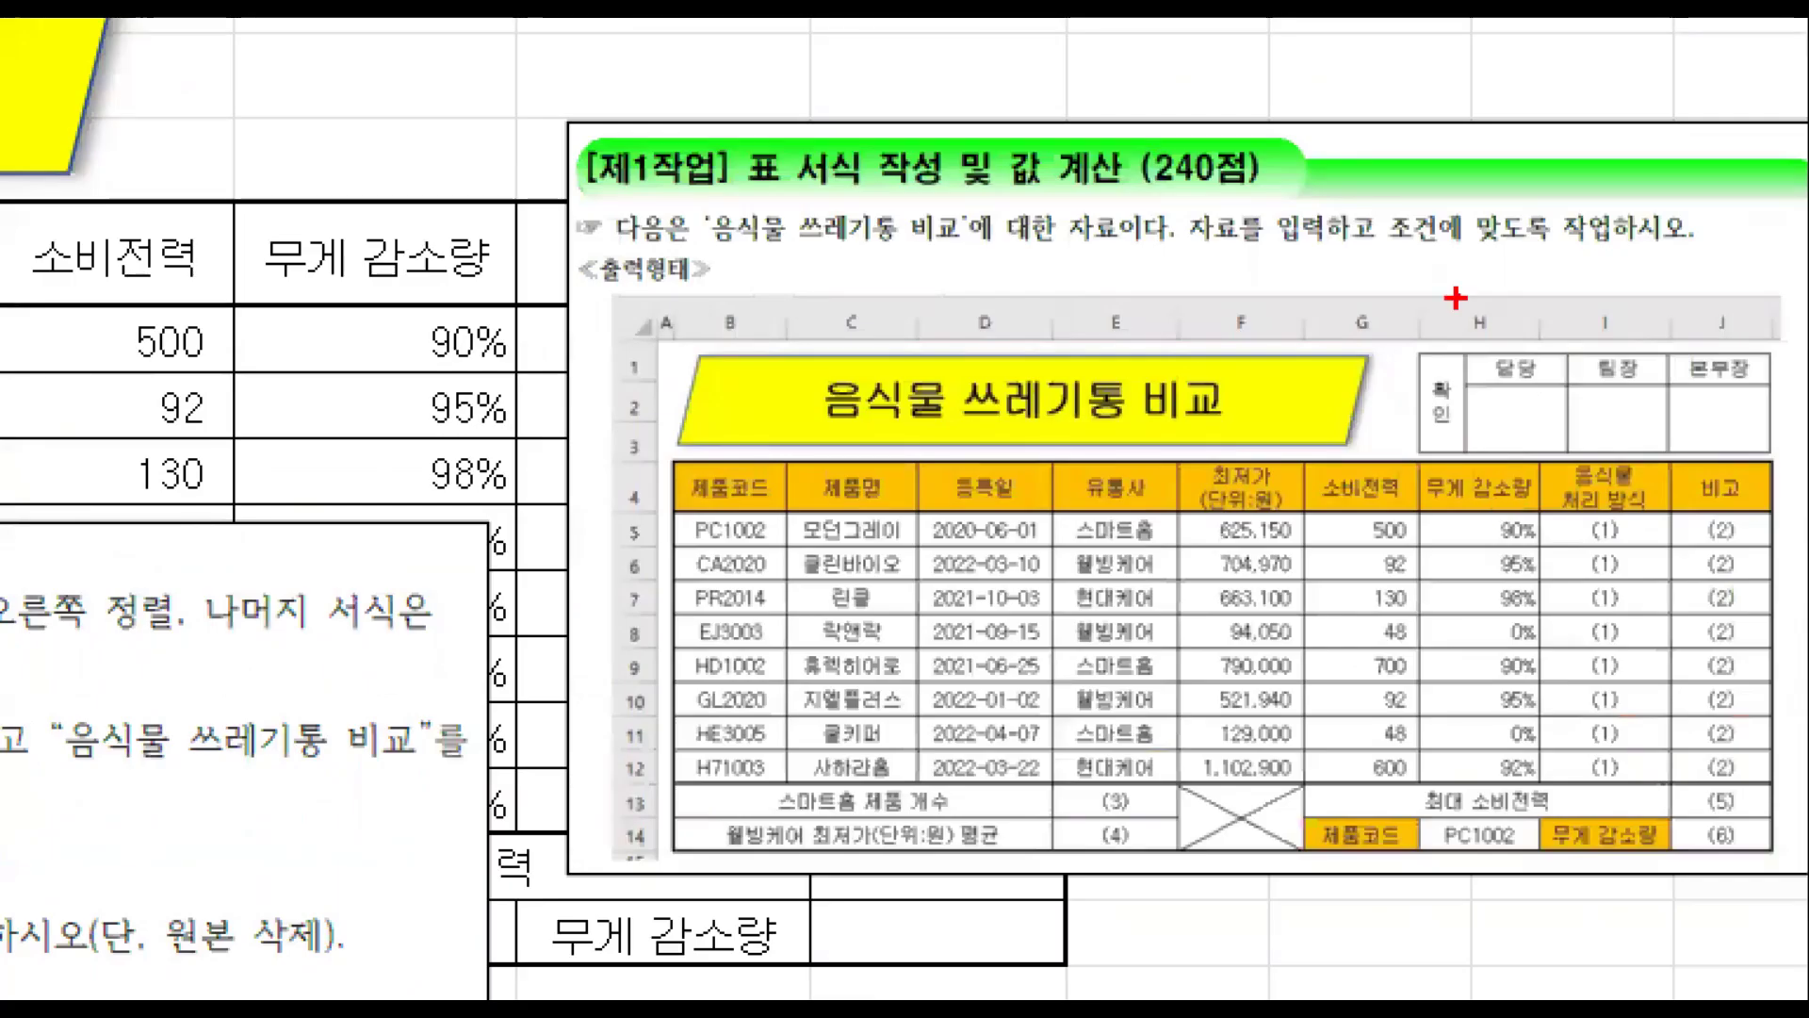
left_click_drag(1490, 442, 1495, 538)
left_click_drag(1418, 337, 1420, 487)
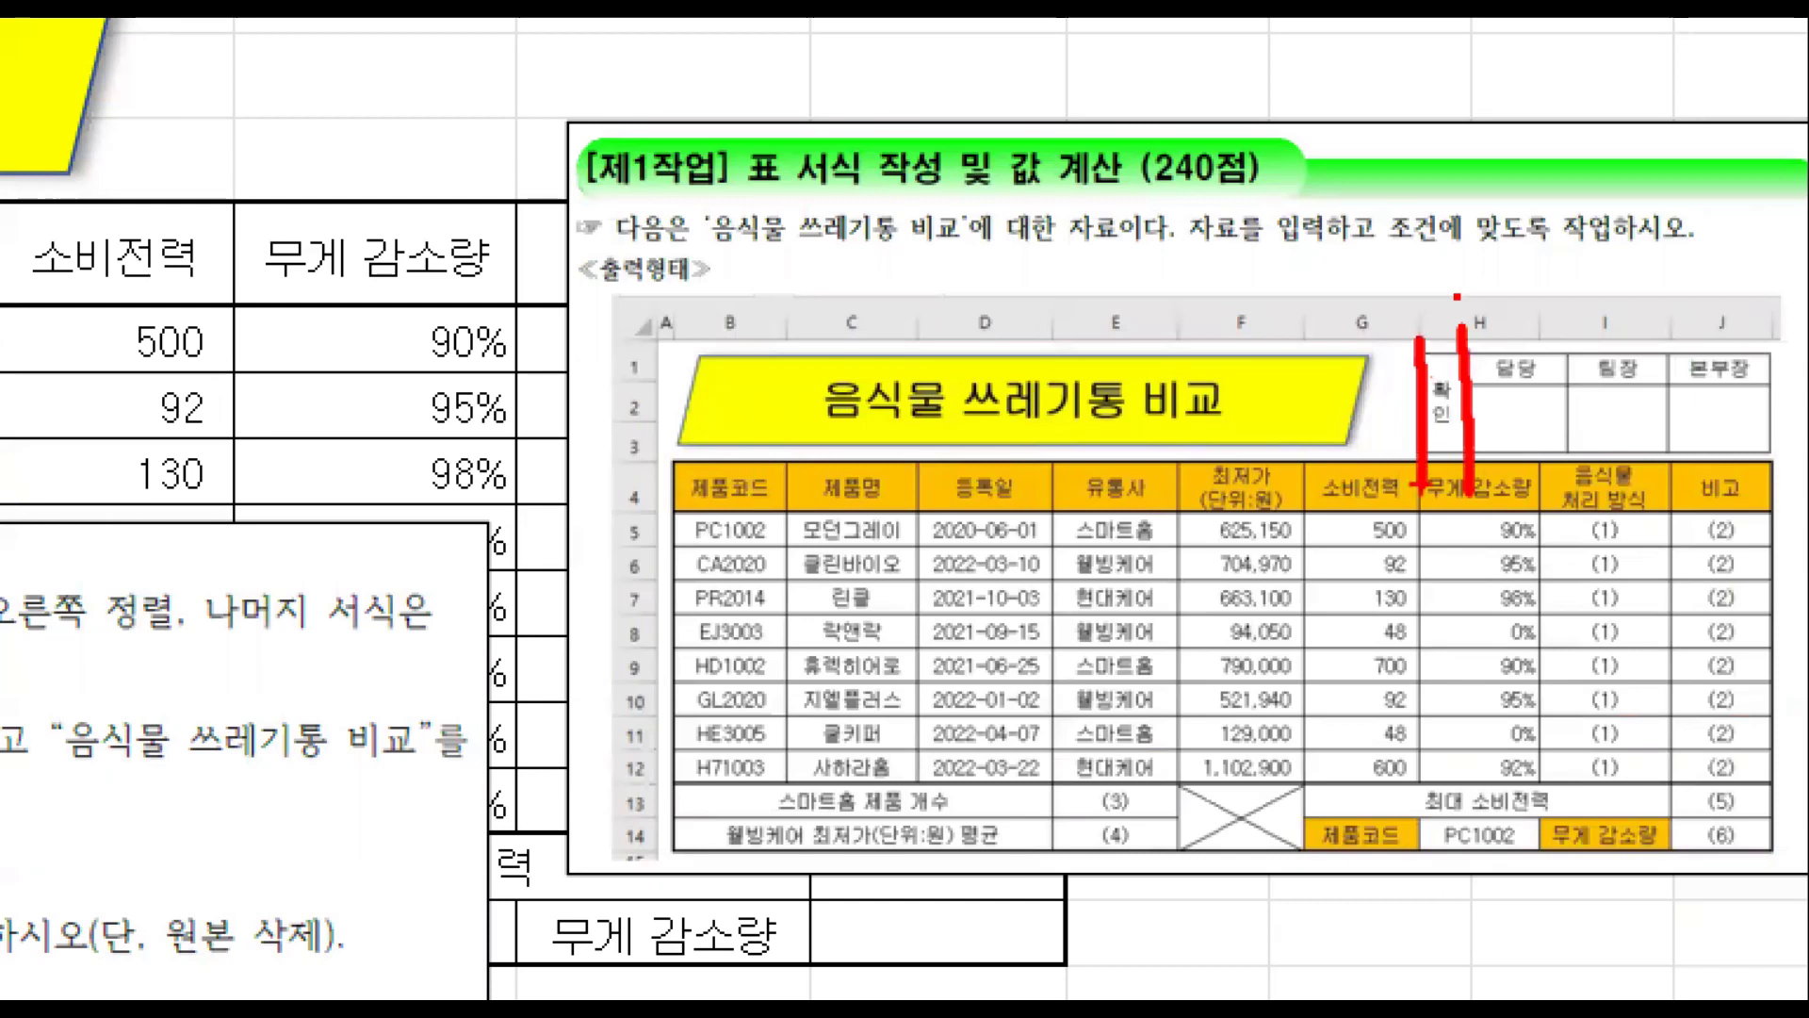
left_click_drag(1495, 388, 1630, 379)
left_click_drag(1514, 459, 1638, 458)
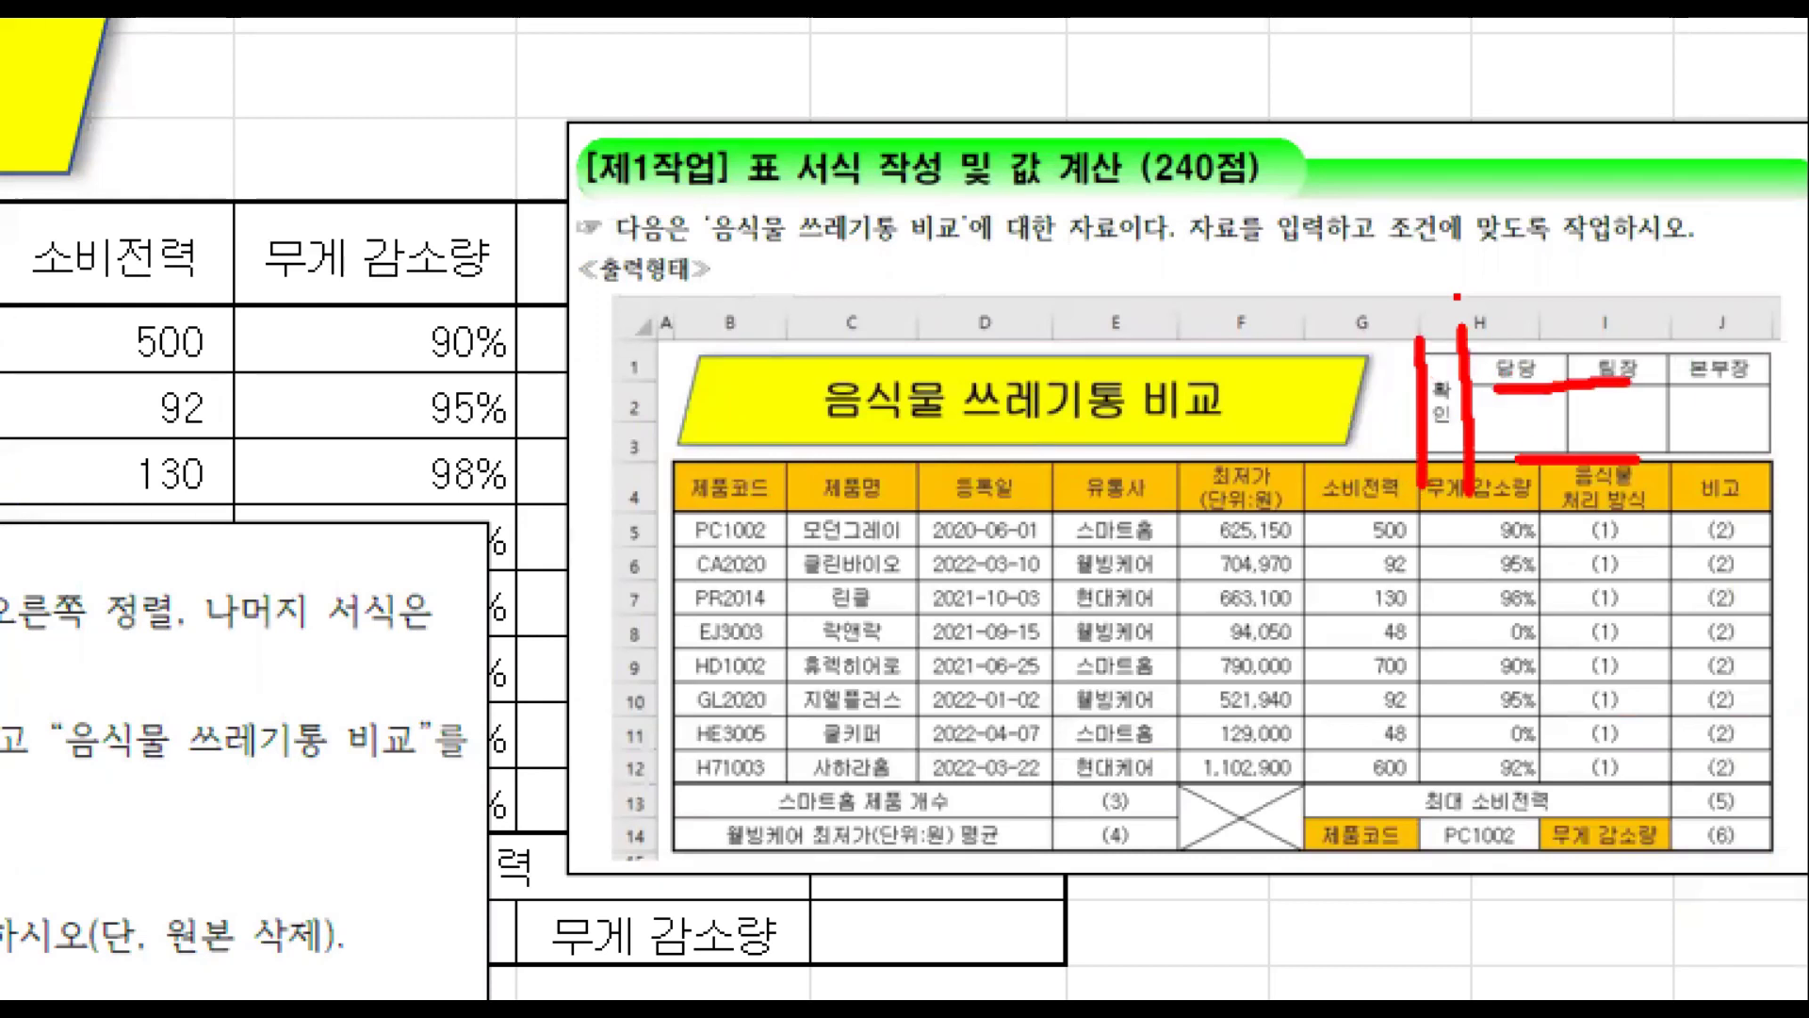
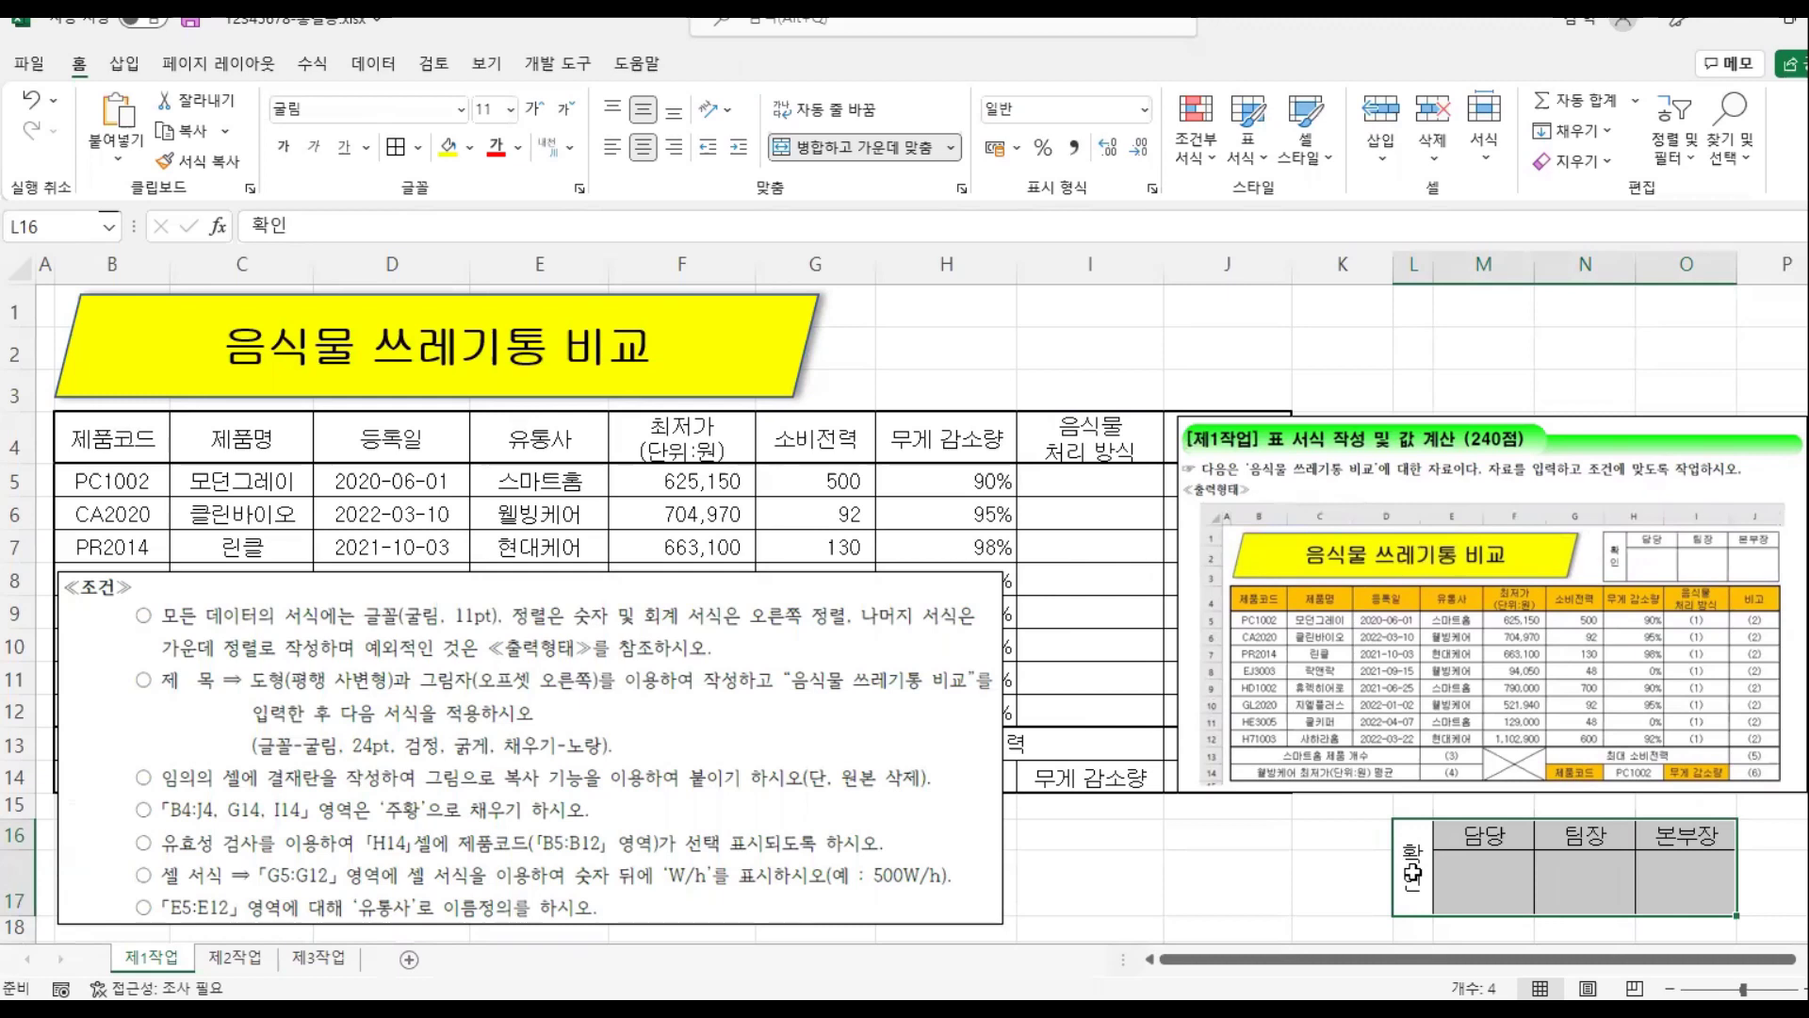
Step: Copy the approval box L16:O17 as a picture, with the appearance 화면에 표시된 대로 and the format 그림
left_click_drag(1413, 873, 1658, 875)
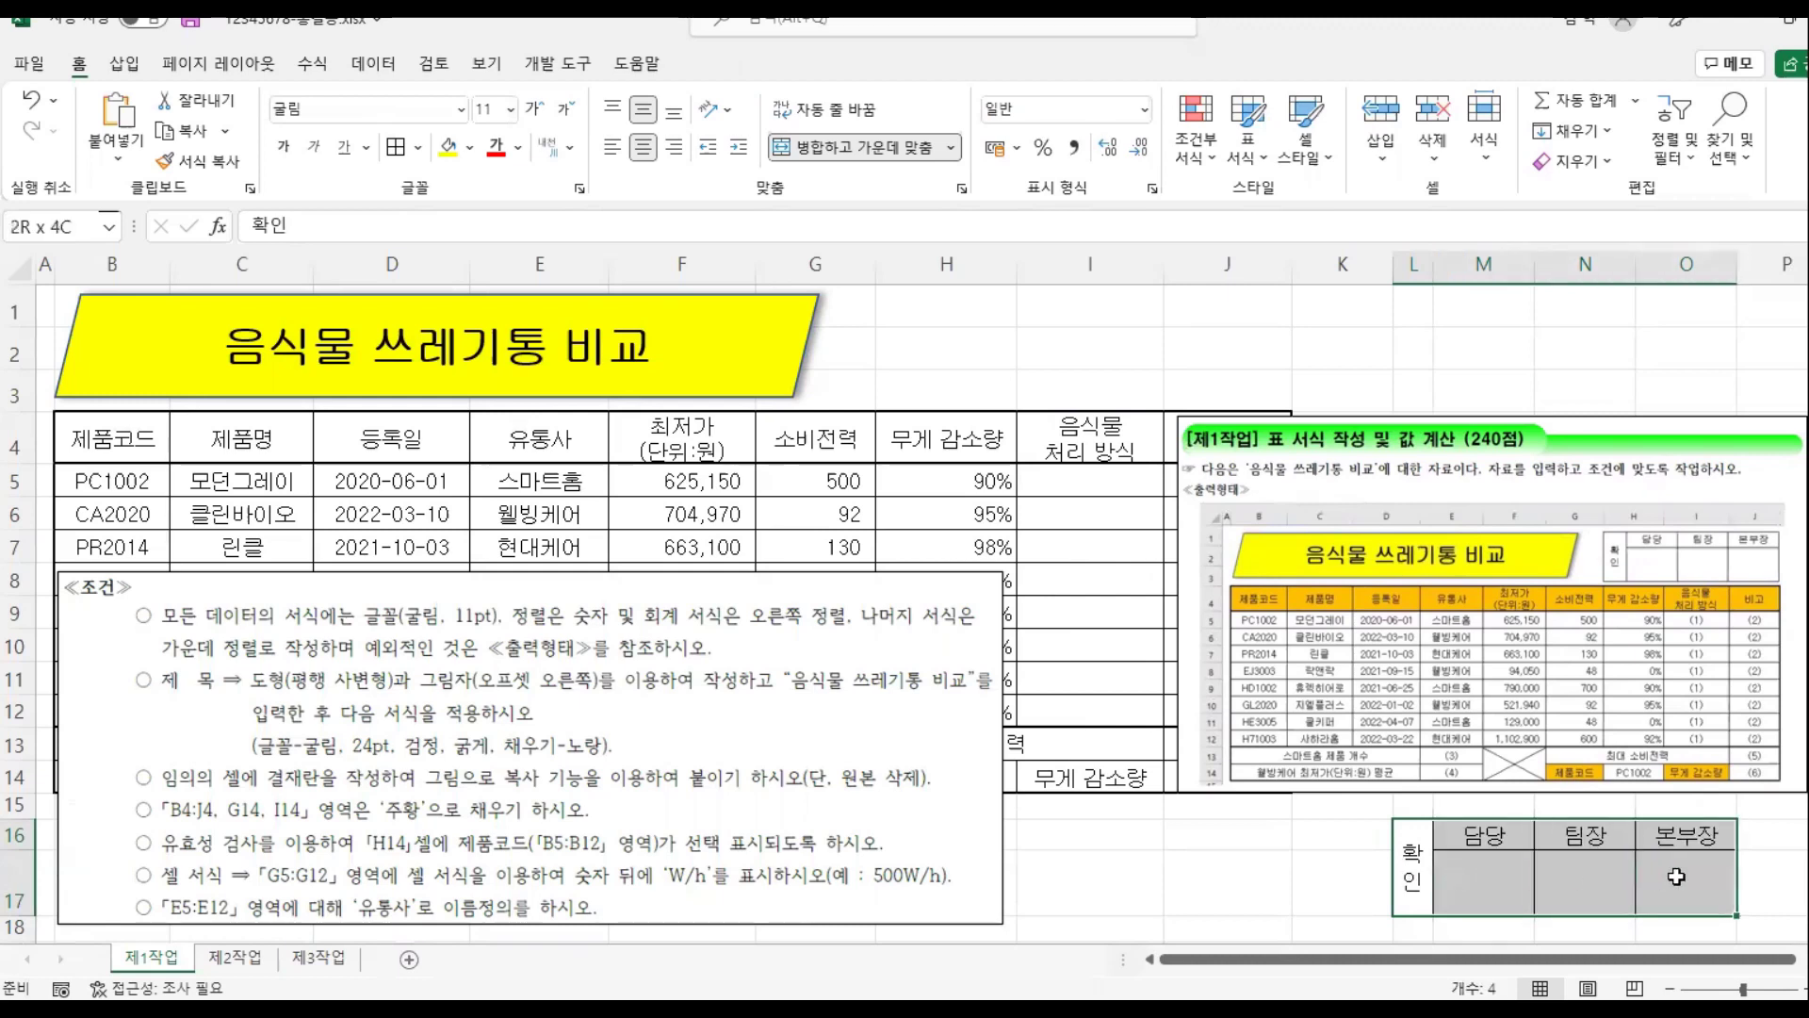
left_click(226, 132)
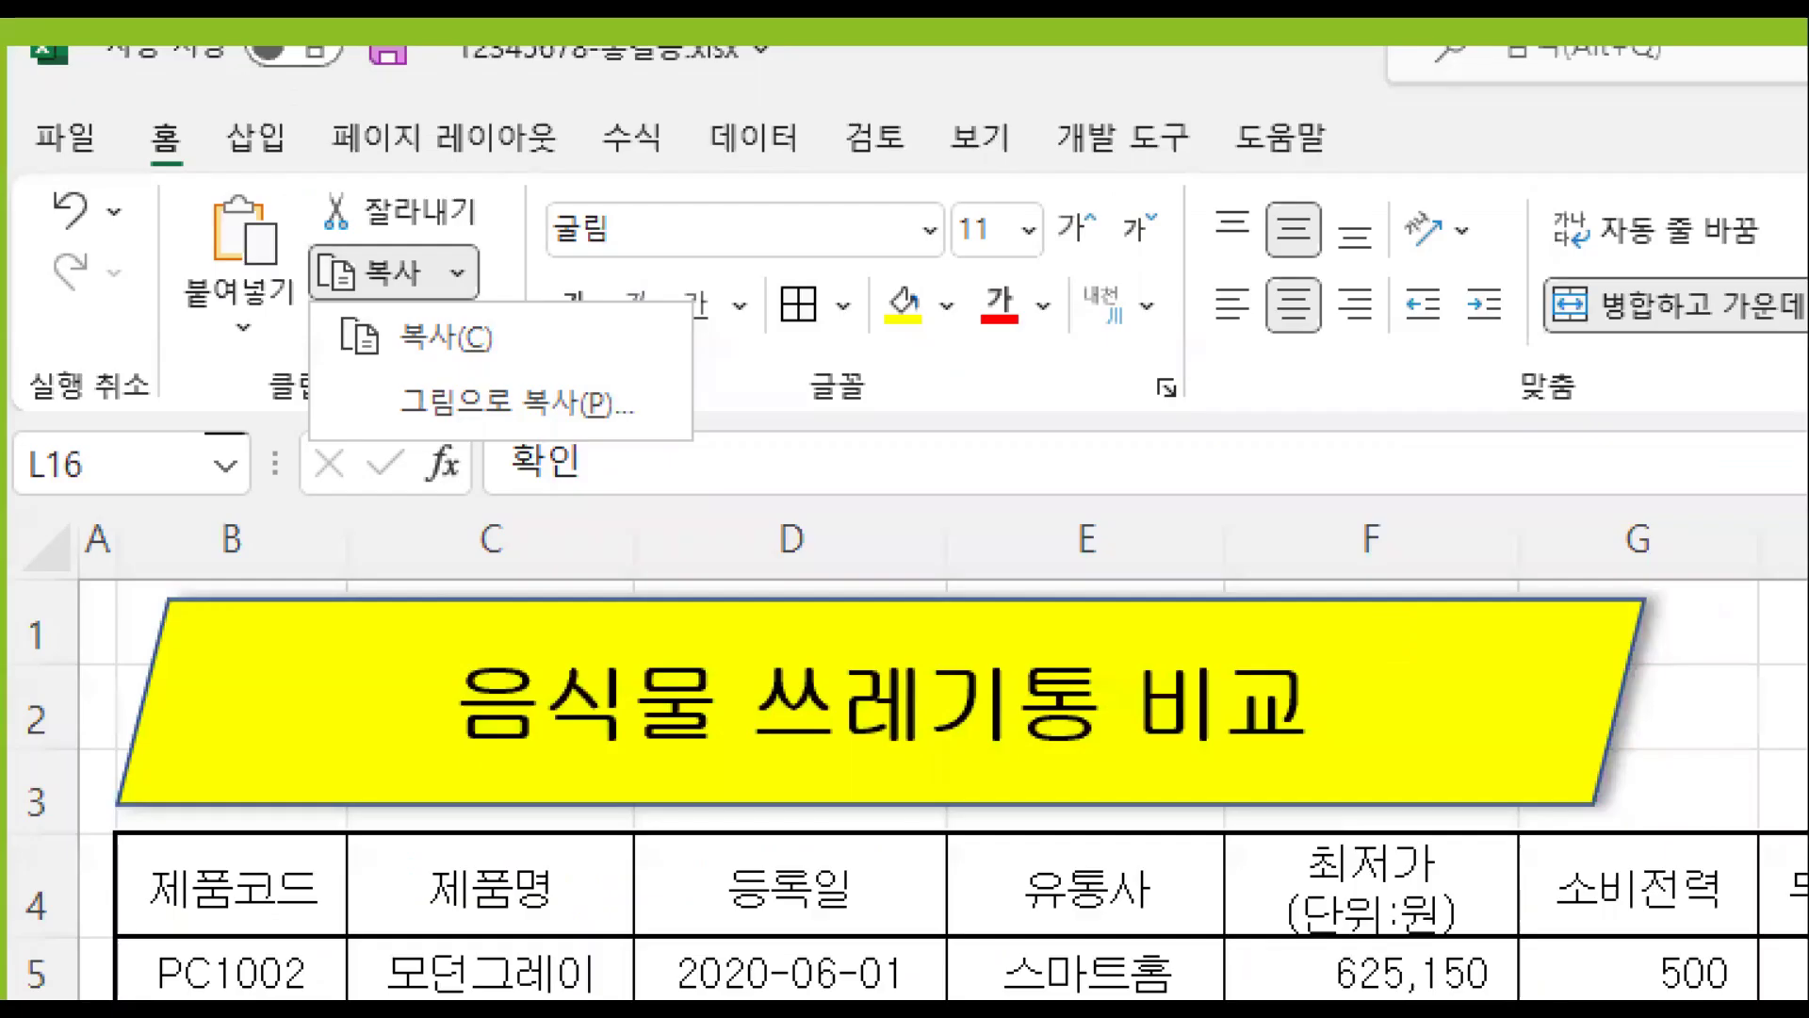
left_click_drag(116, 100, 217, 186)
left_click_drag(434, 242, 492, 293)
mouse_move(376, 370)
left_mouse_down()
mouse_move(542, 427)
mouse_move(664, 433)
left_mouse_up()
left_click_drag(497, 432, 422, 596)
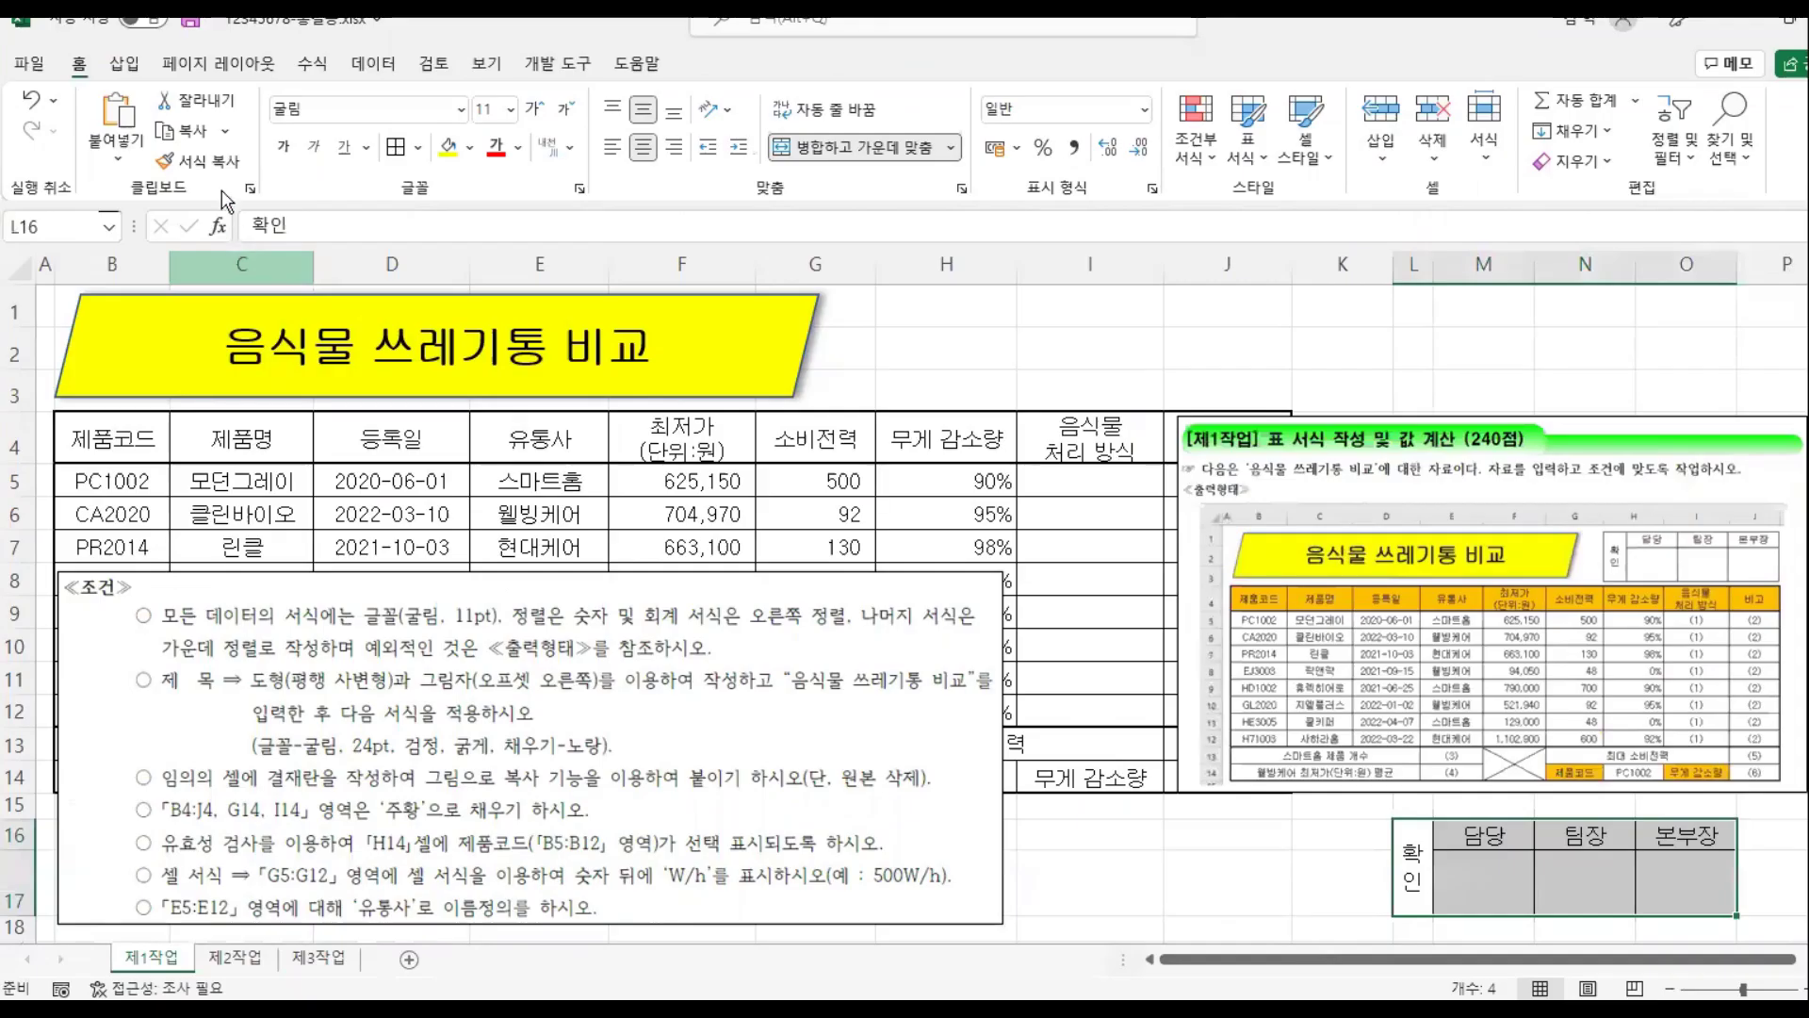
left_click(237, 198)
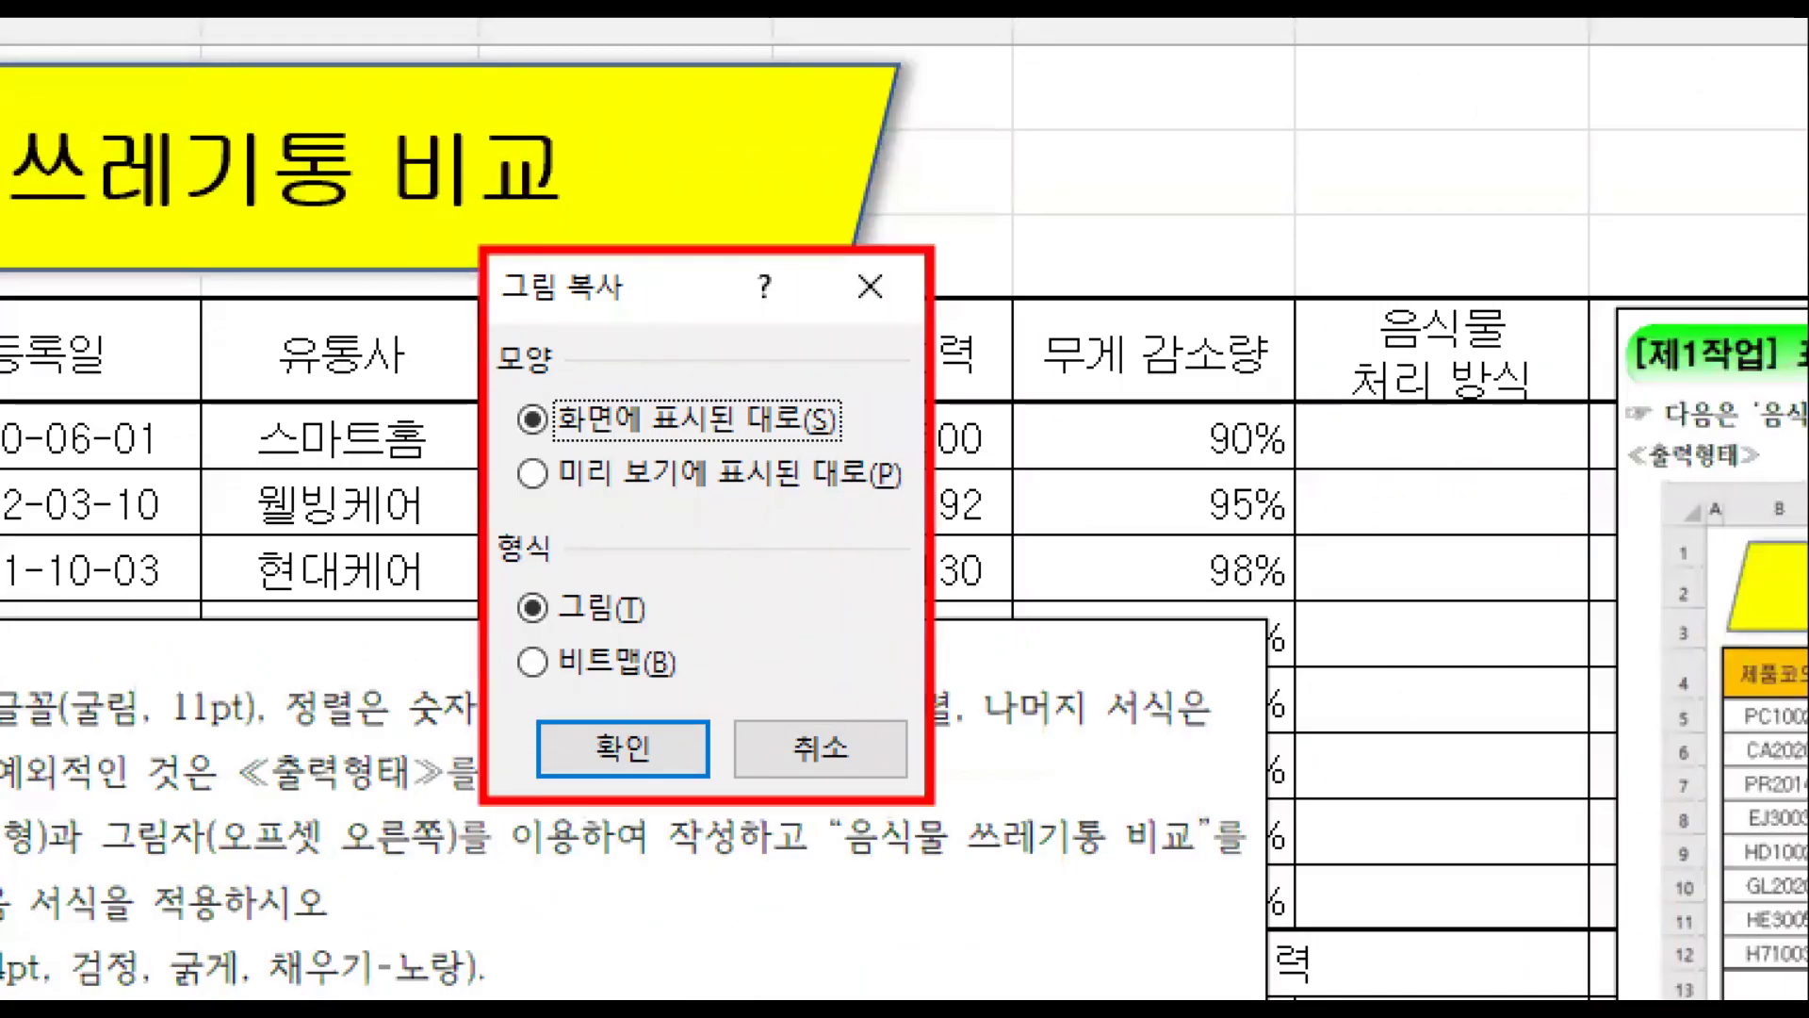
left_click_drag(551, 439, 837, 436)
left_click_drag(552, 627, 659, 629)
mouse_move(514, 699)
left_mouse_down()
mouse_move(599, 782)
mouse_move(732, 794)
left_mouse_up()
left_click_drag(600, 781, 534, 933)
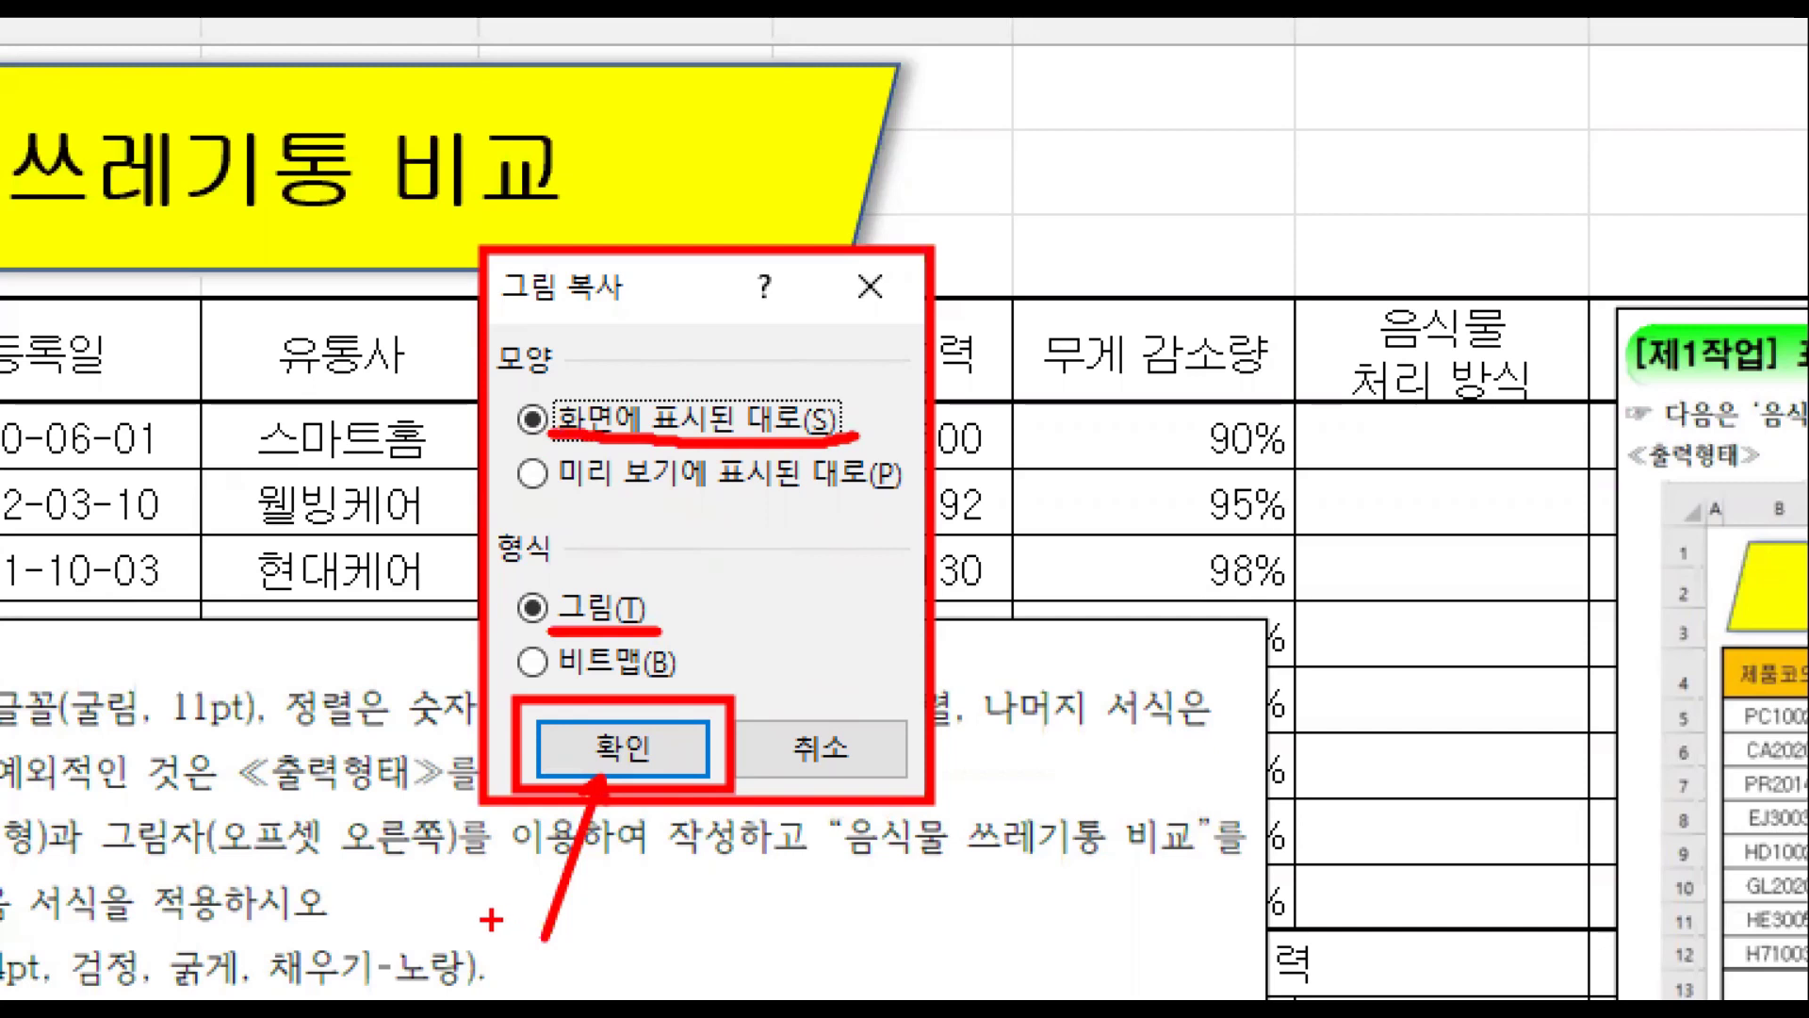
key("Escape")
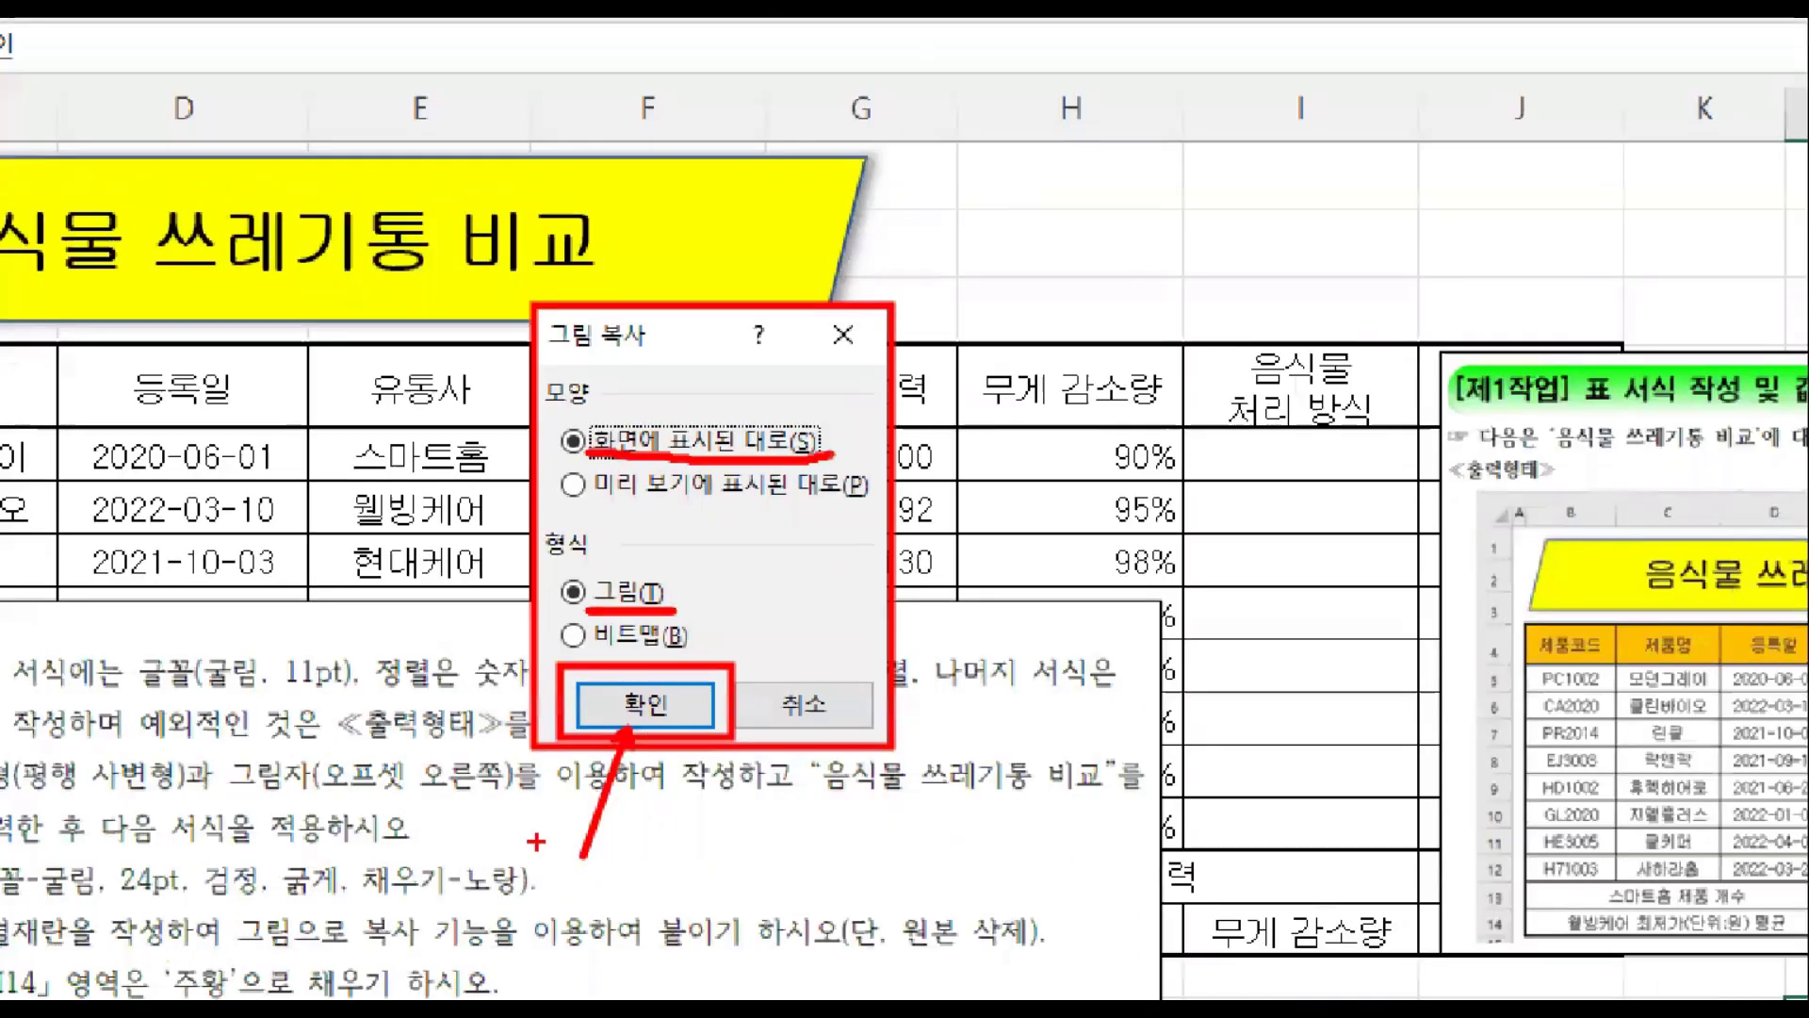
left_click(680, 634)
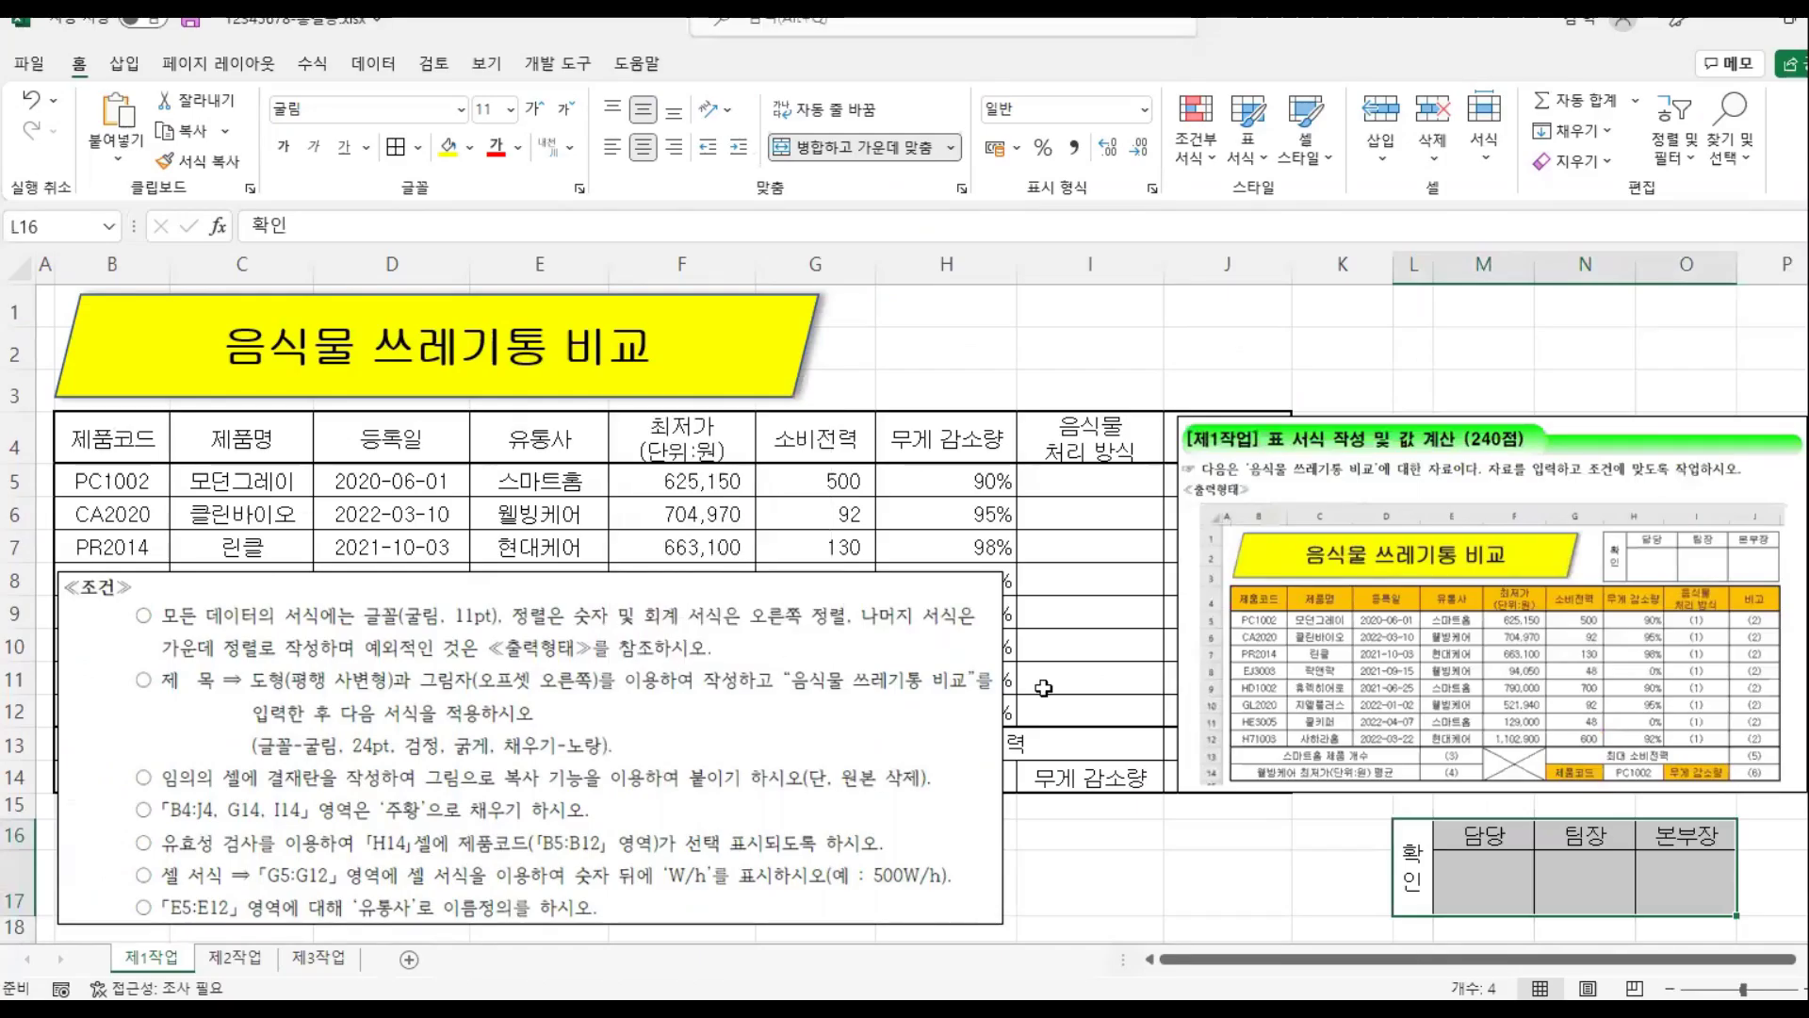
Step: Paste the approval box picture at H1 and fit it across columns H to J in rows 1 to 3, above the table
left_click(933, 311)
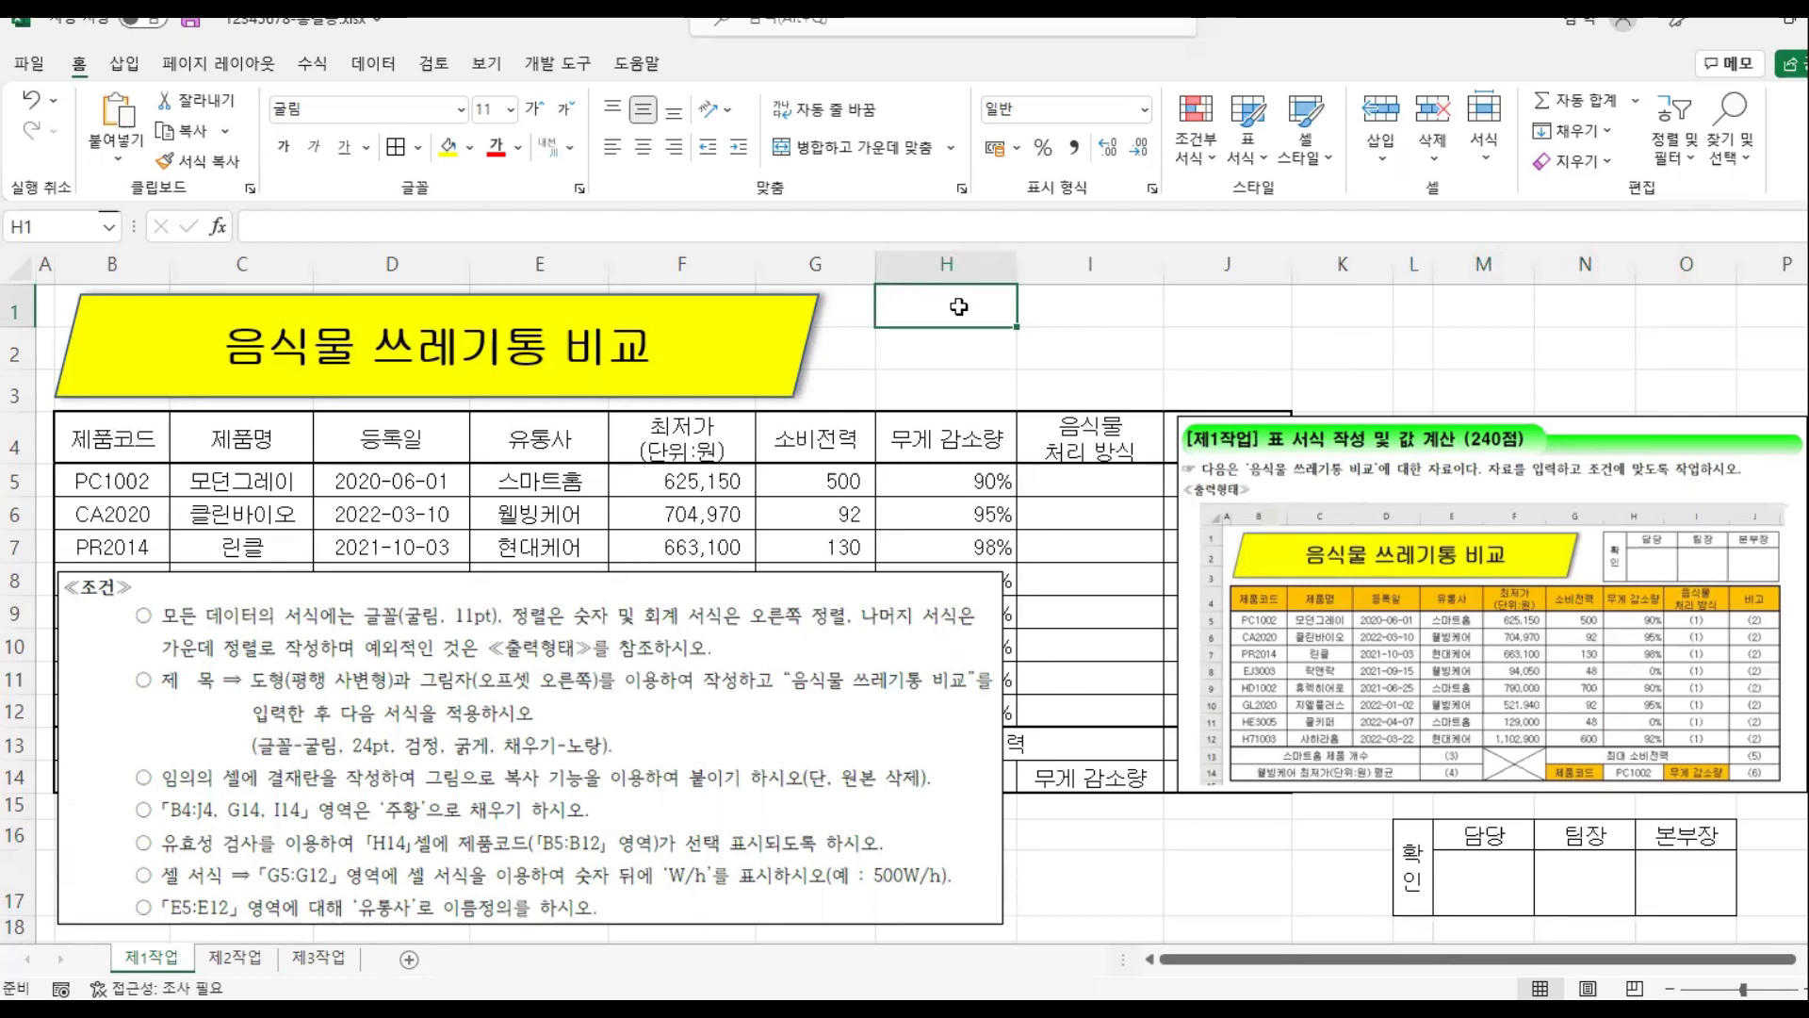
key("ctrl+v")
left_click_drag(1128, 335, 1199, 351)
left_click_drag(943, 348, 874, 349)
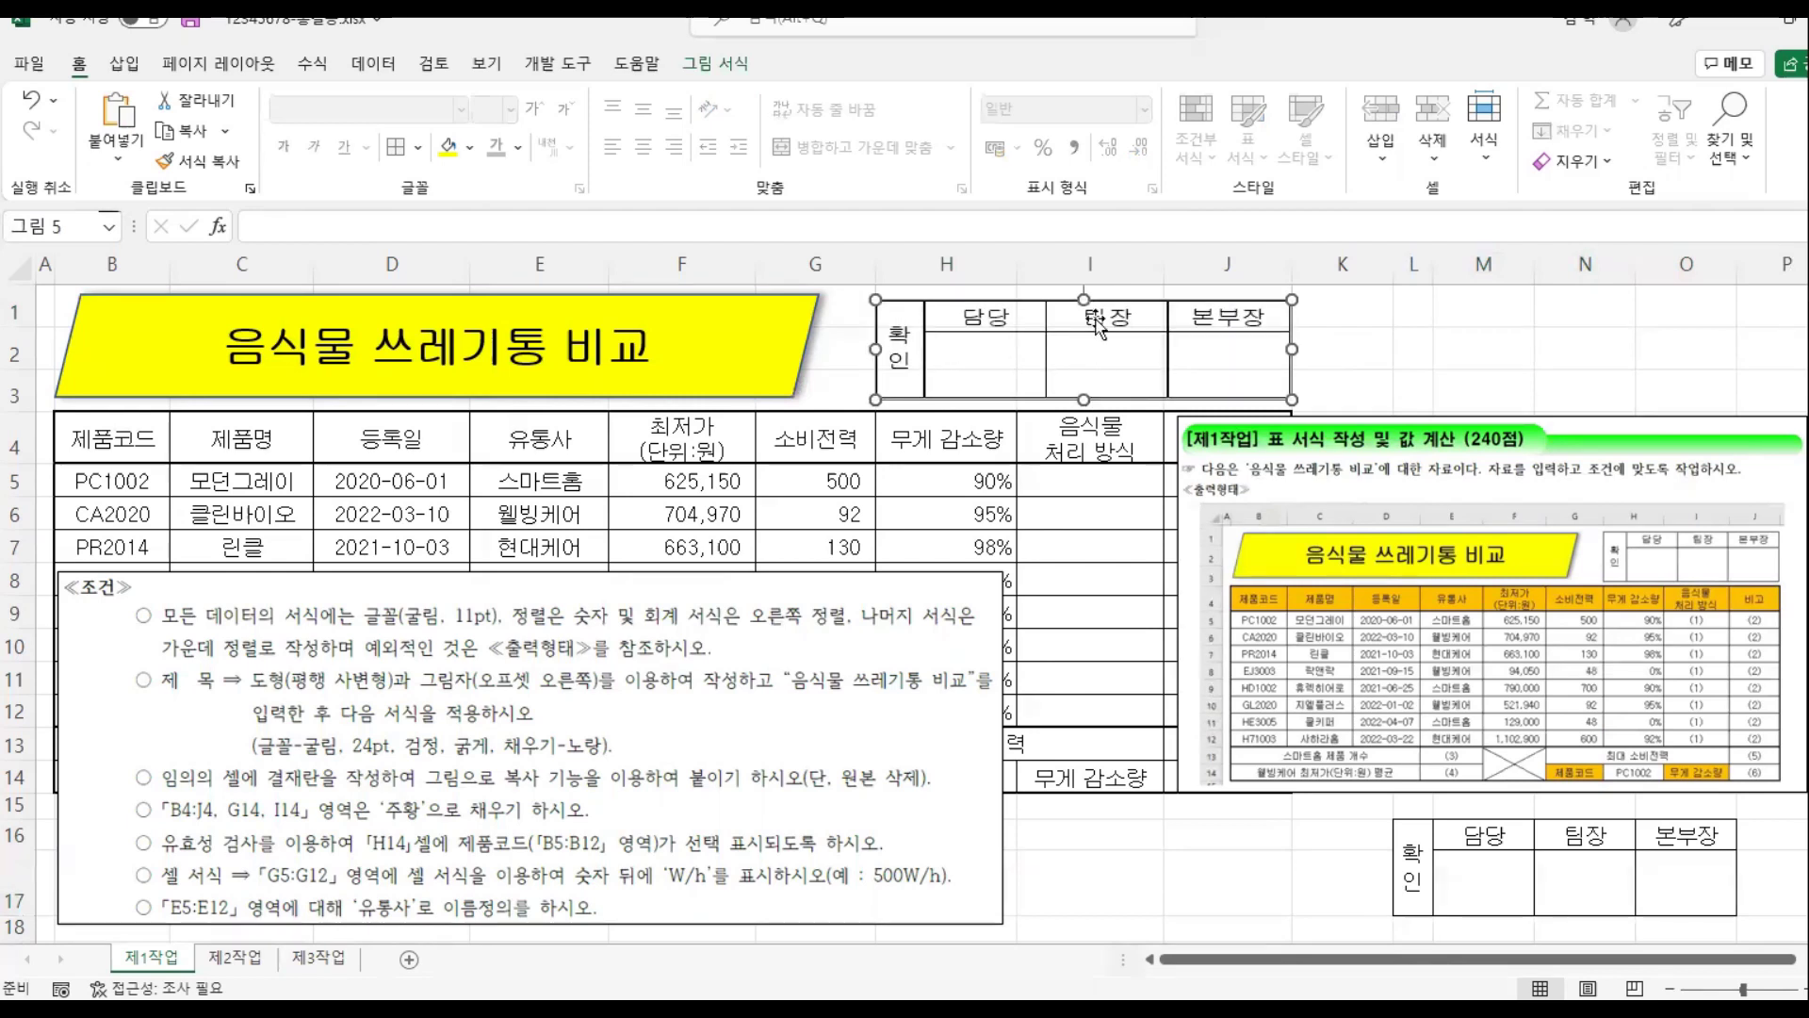
left_click_drag(1089, 295, 1089, 291)
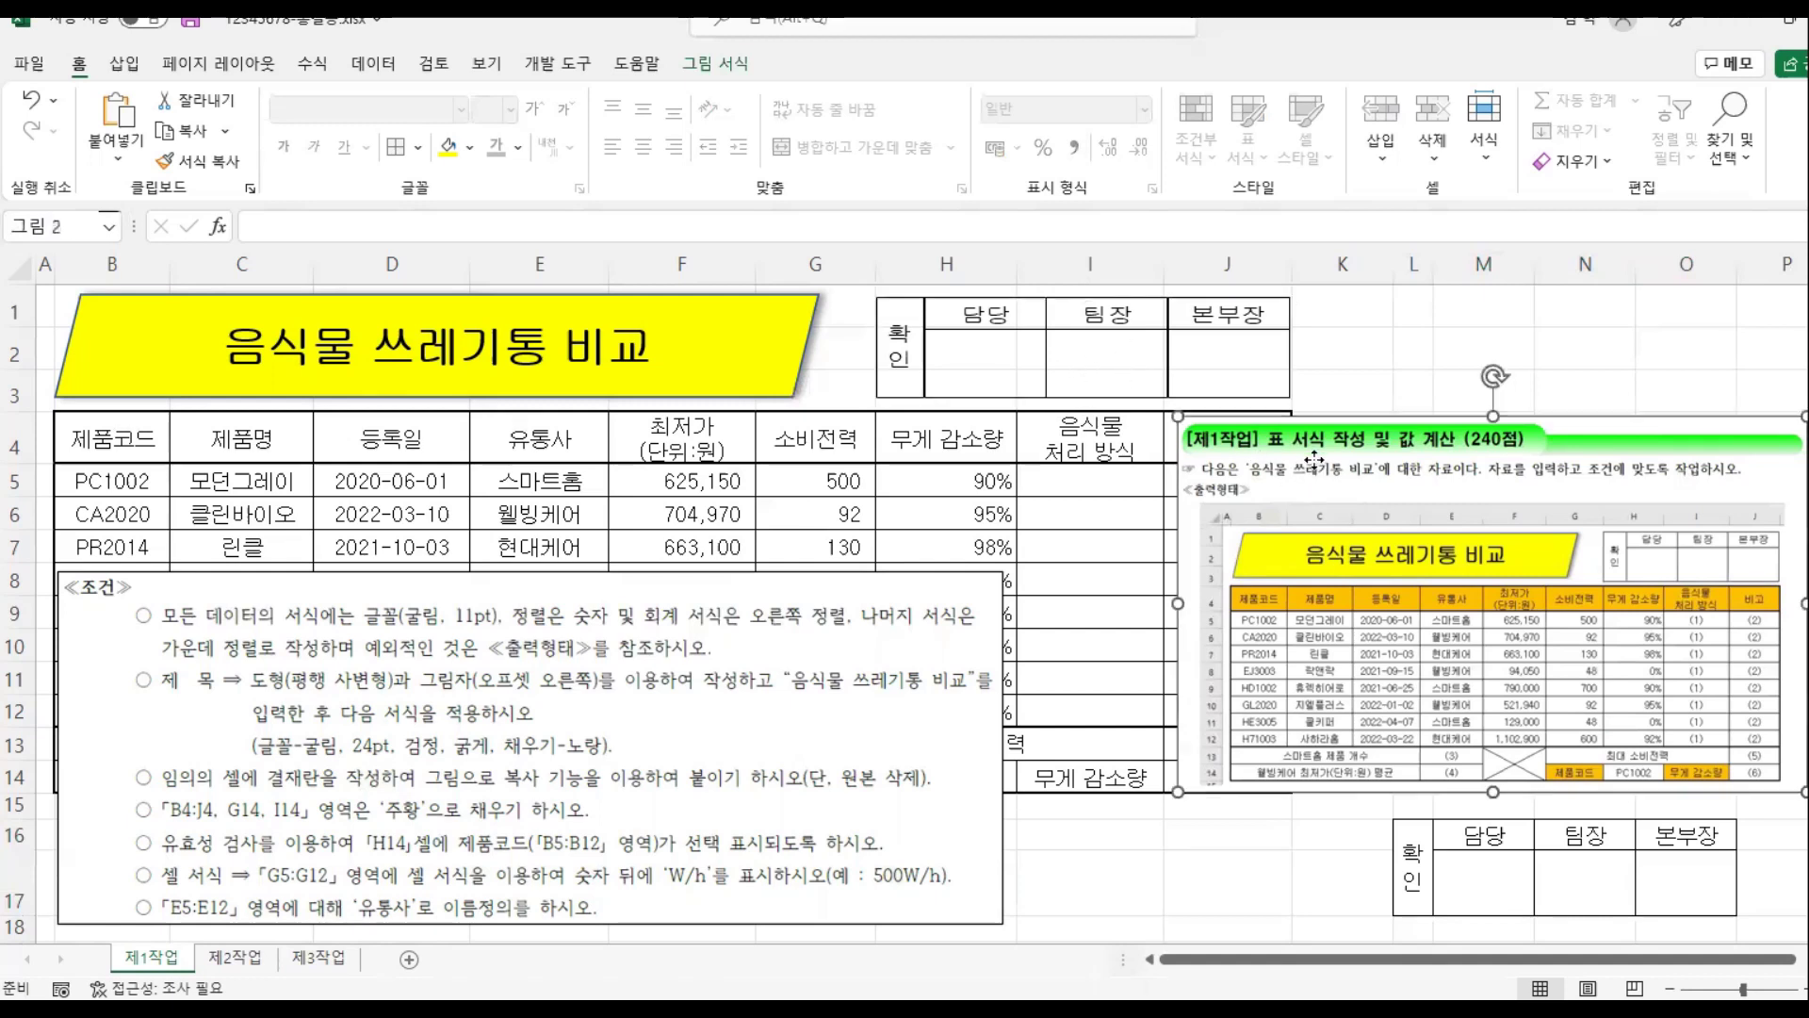
left_click_drag(1315, 462, 1316, 465)
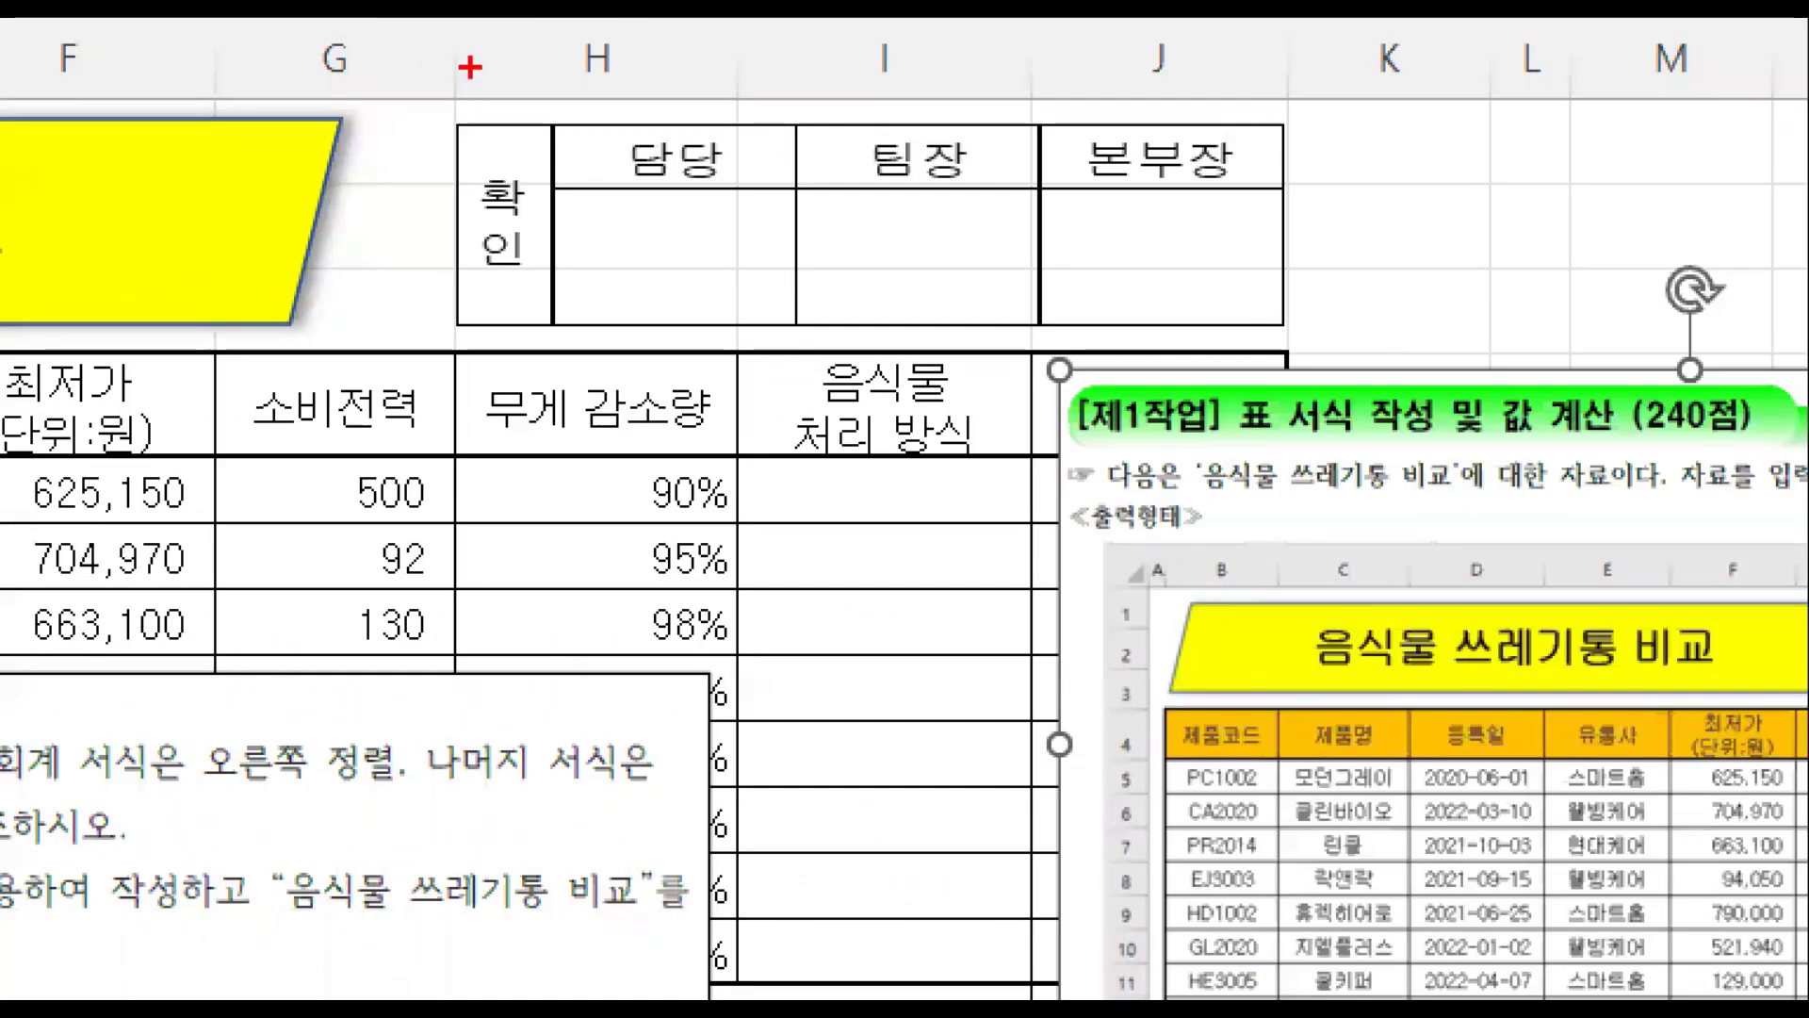
left_click_drag(837, 243, 833, 429)
left_click_drag(1290, 66, 1288, 391)
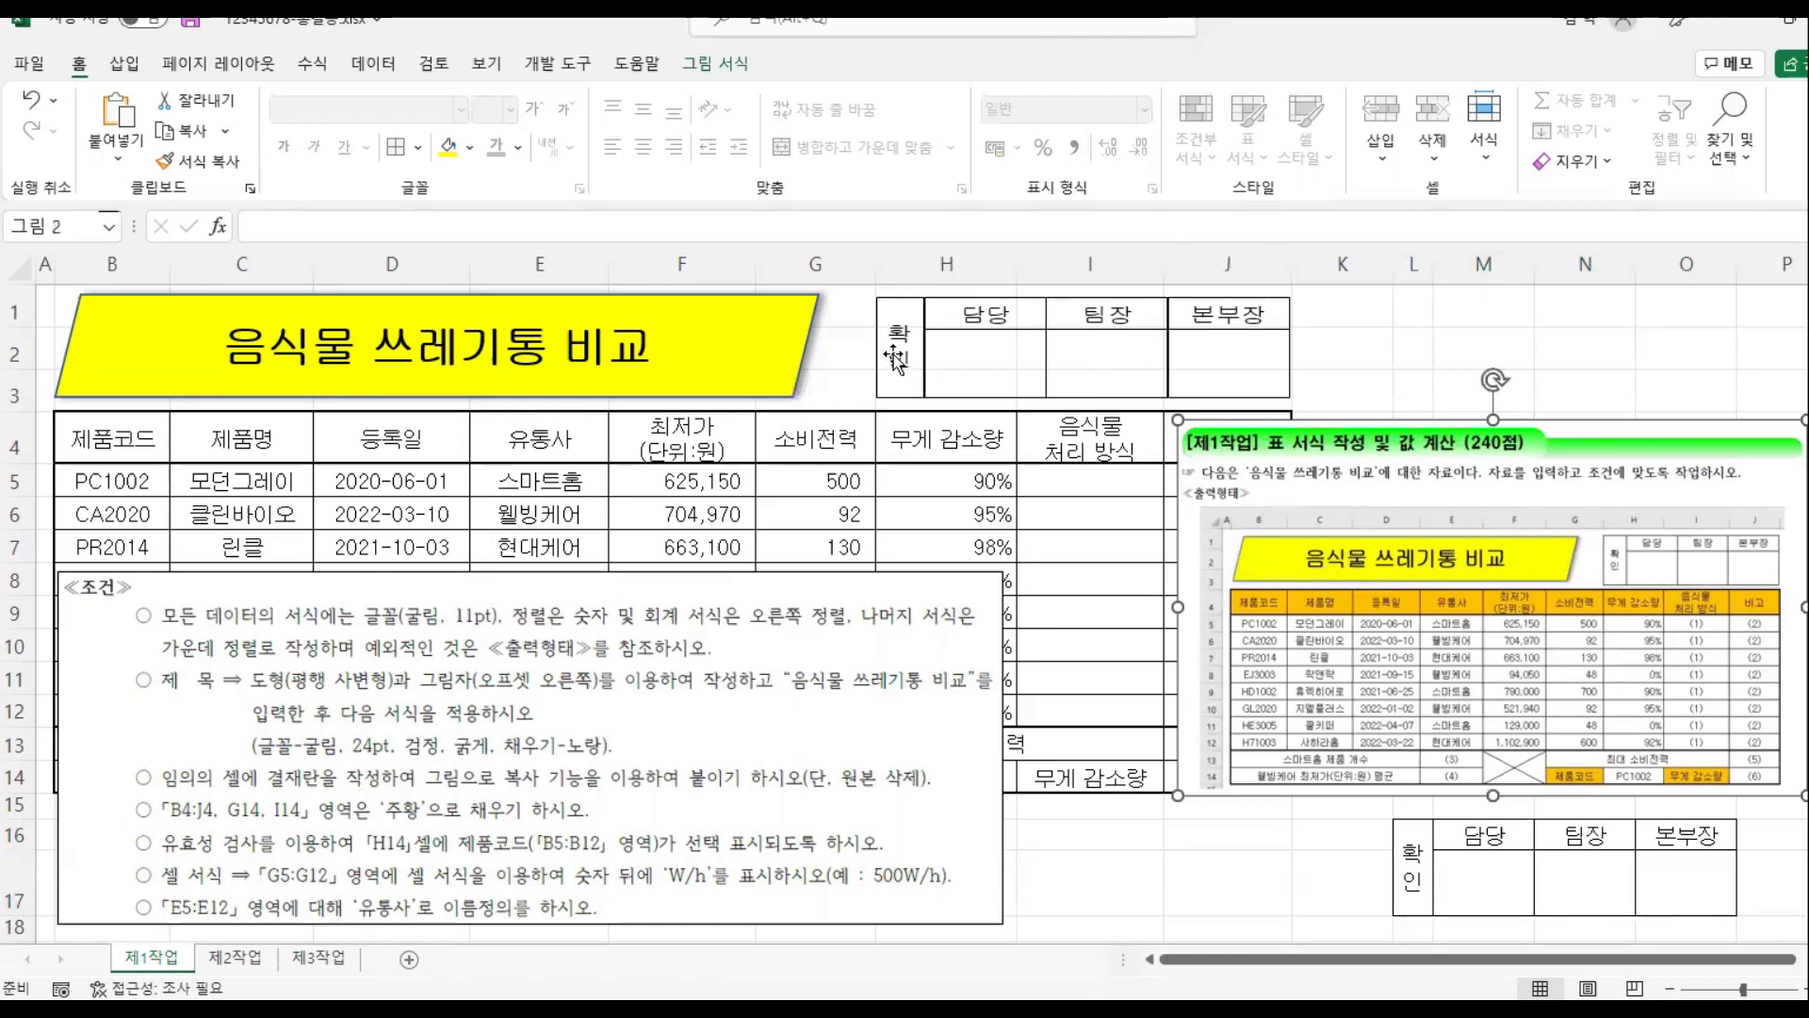
left_click(1281, 353)
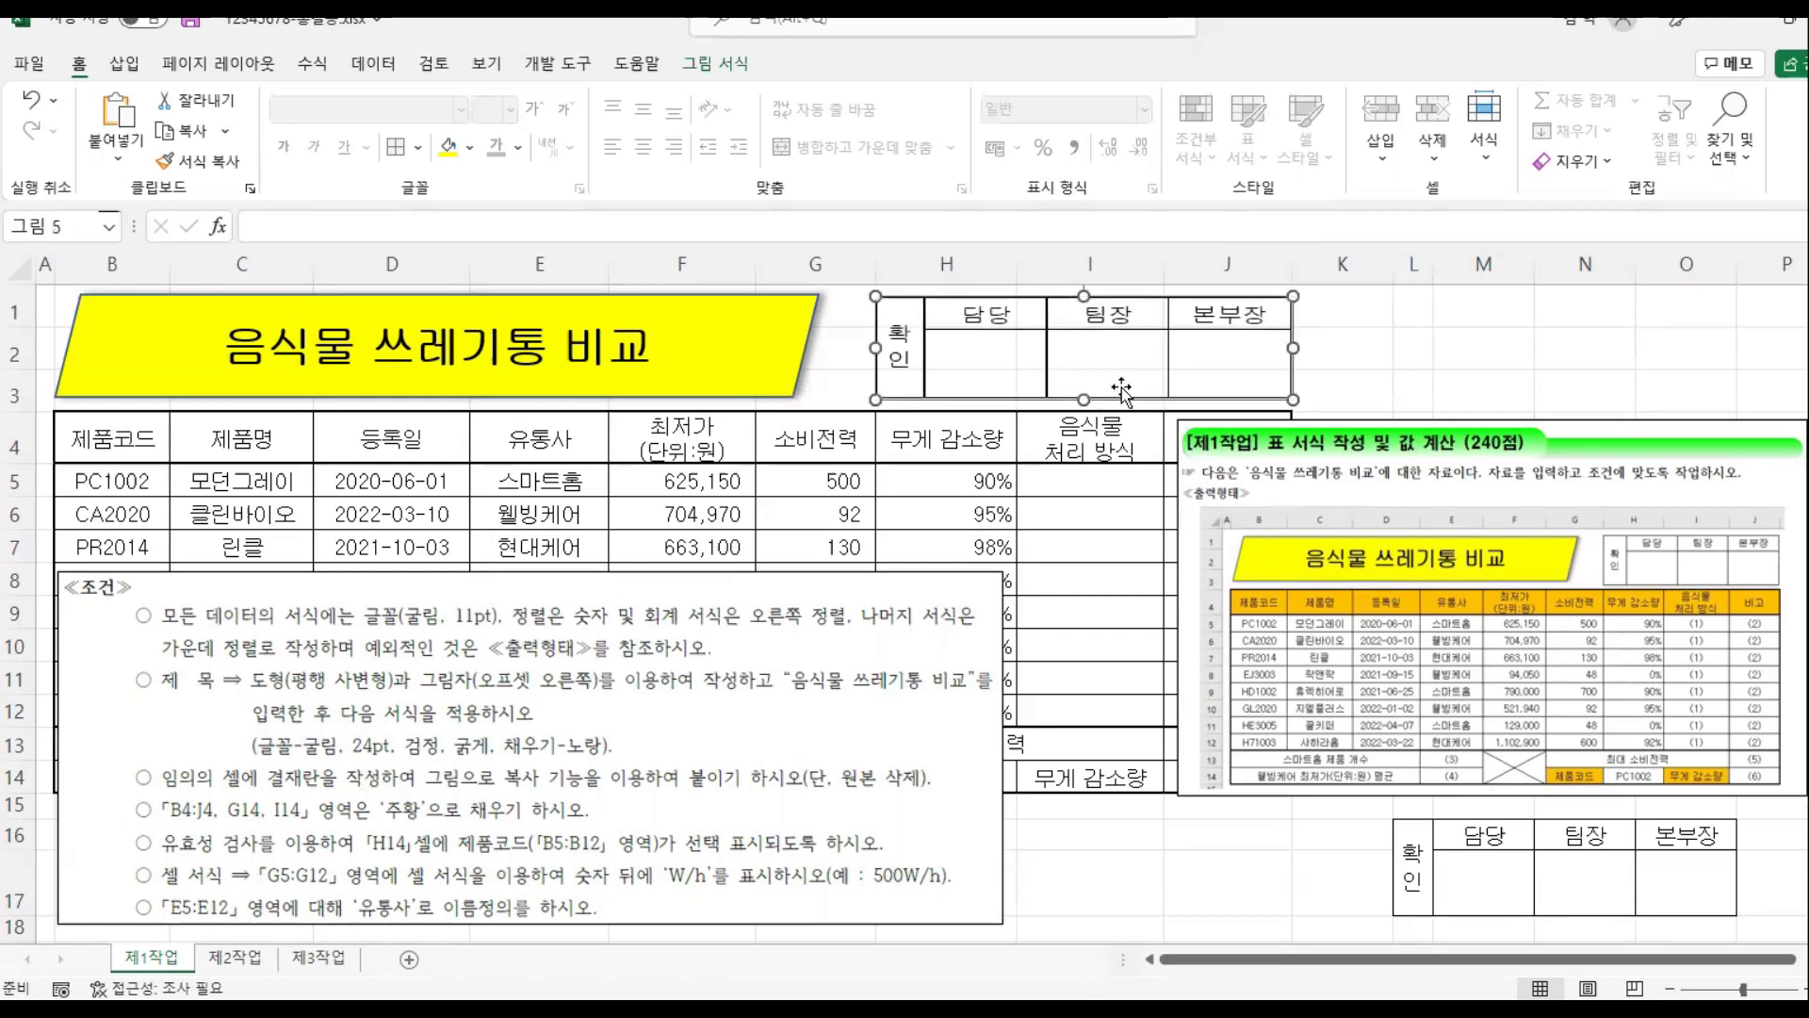
Step: Delete columns L through O, which hold the original approval box
left_click(1131, 852)
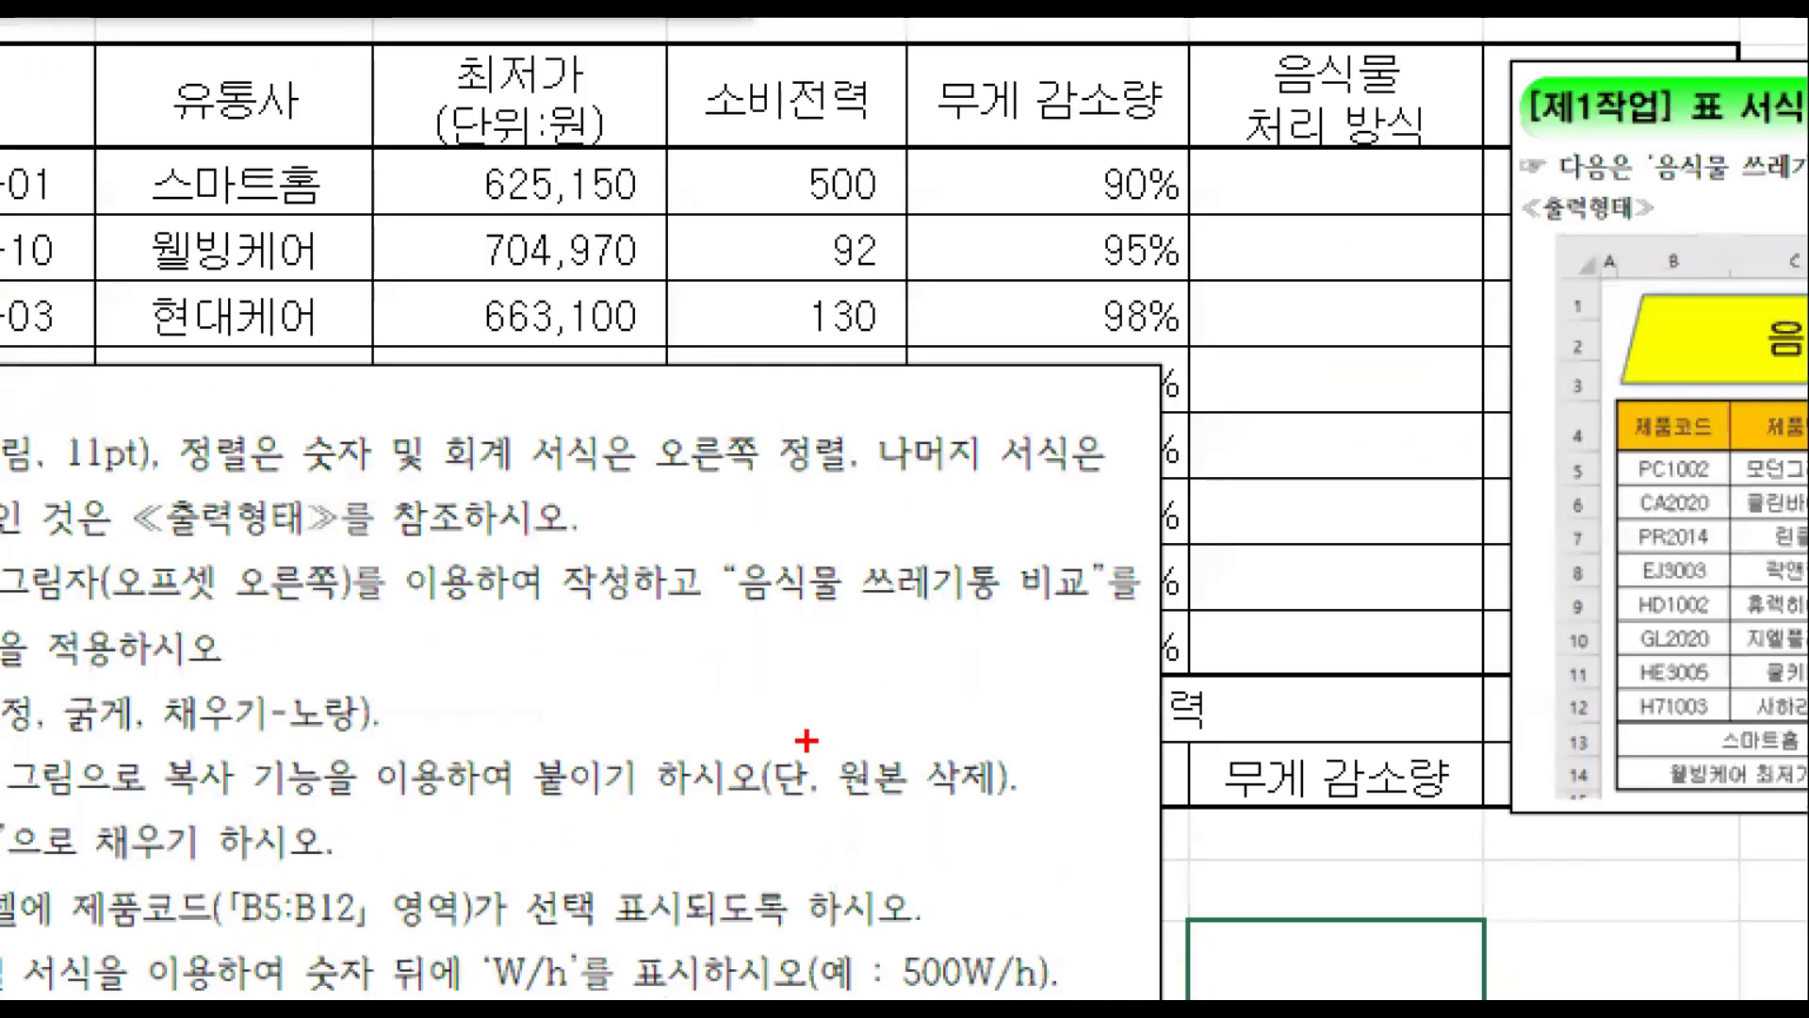
left_click_drag(823, 745, 942, 797)
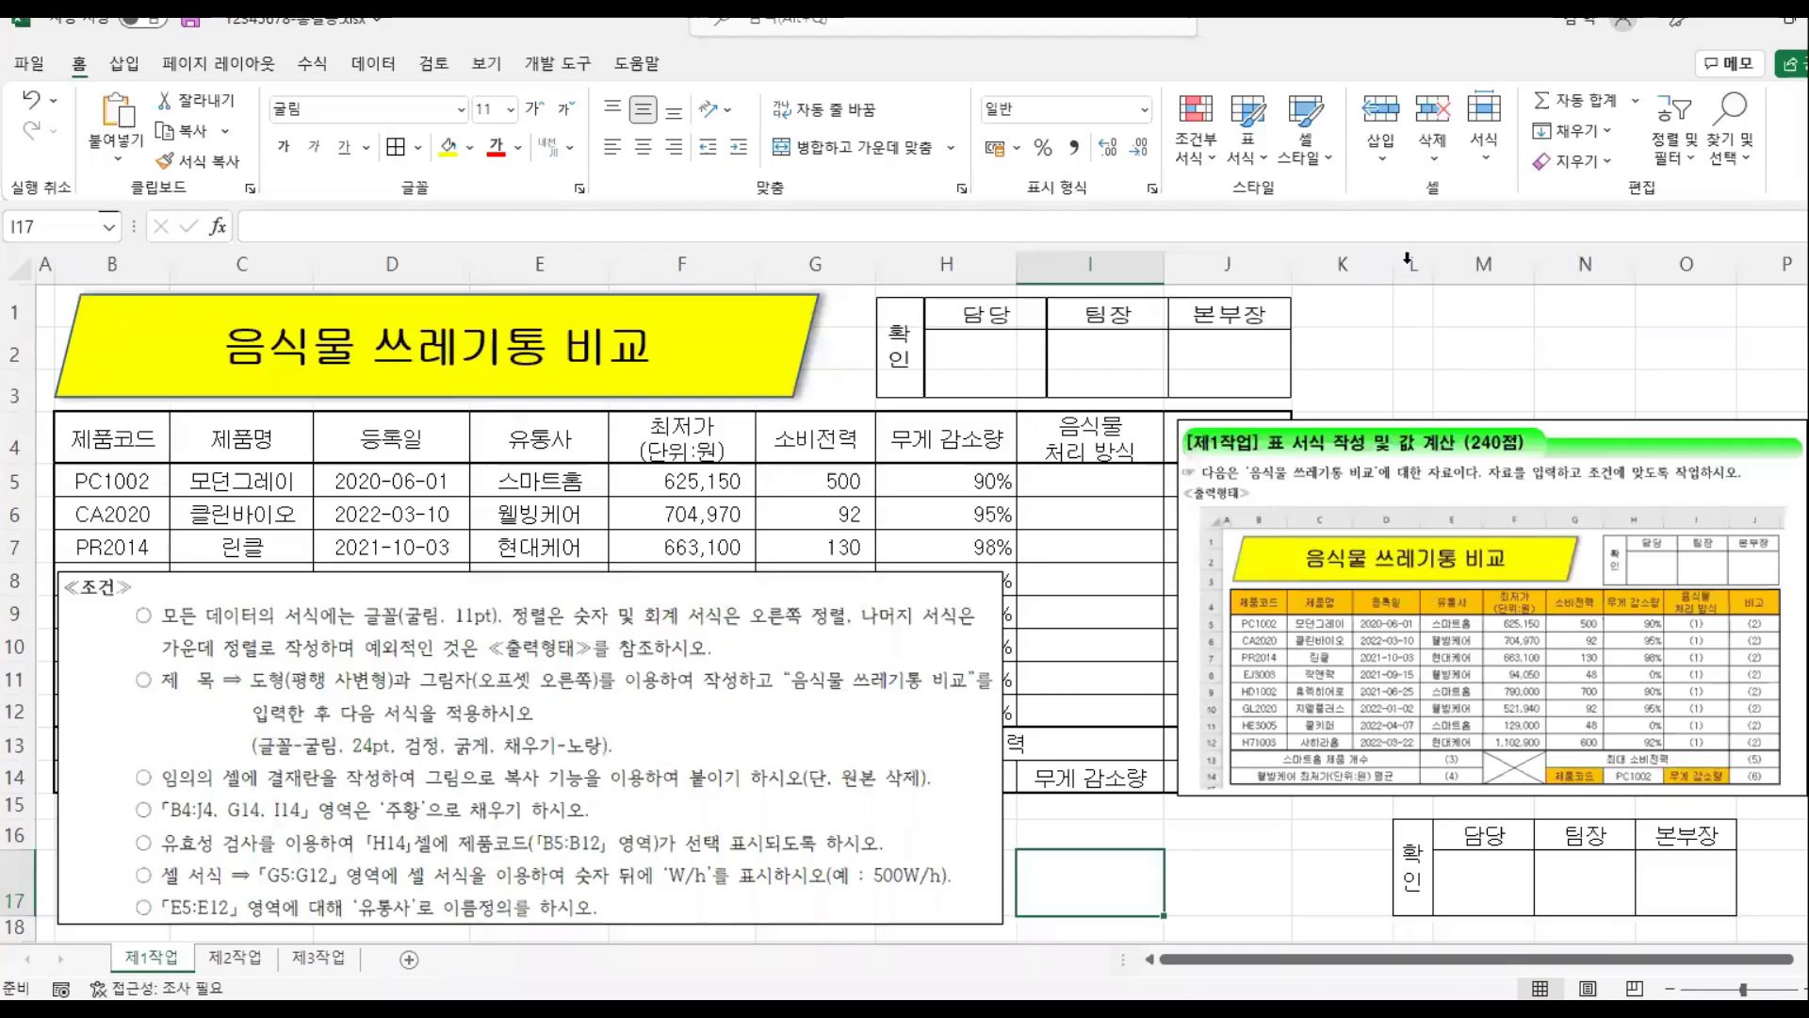
left_click_drag(1407, 259, 1678, 273)
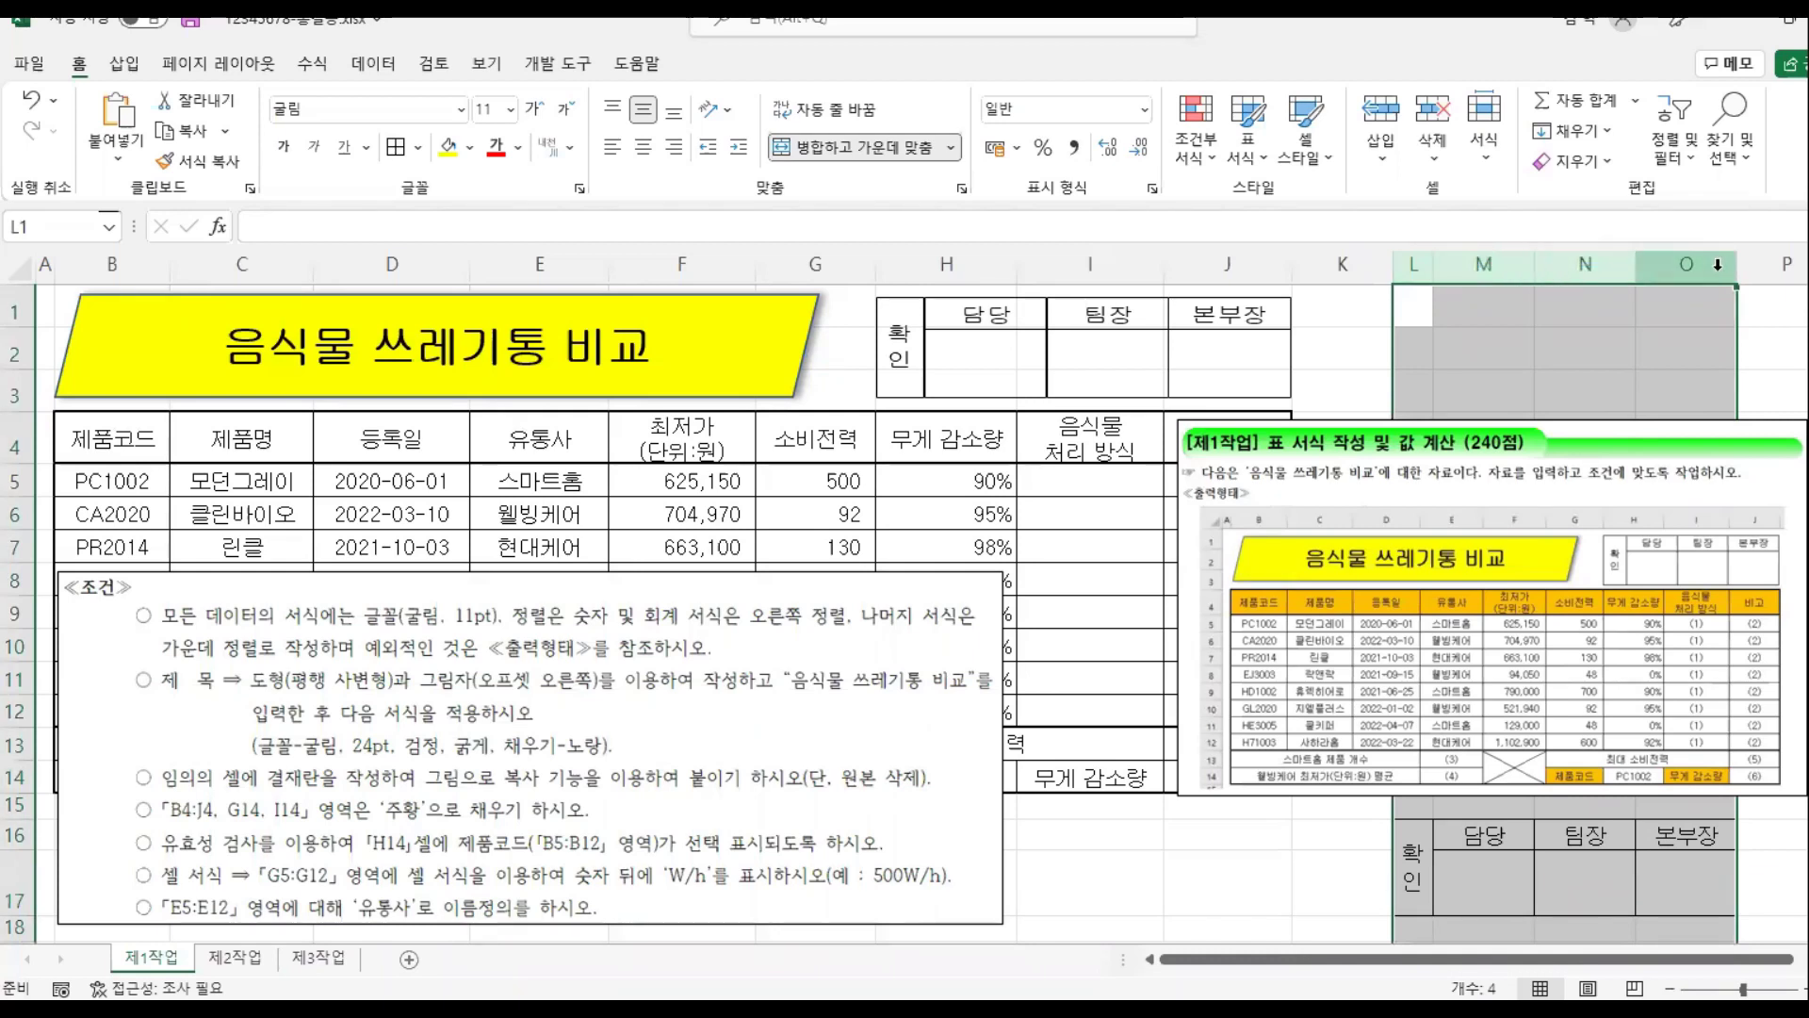
right_click(1572, 267)
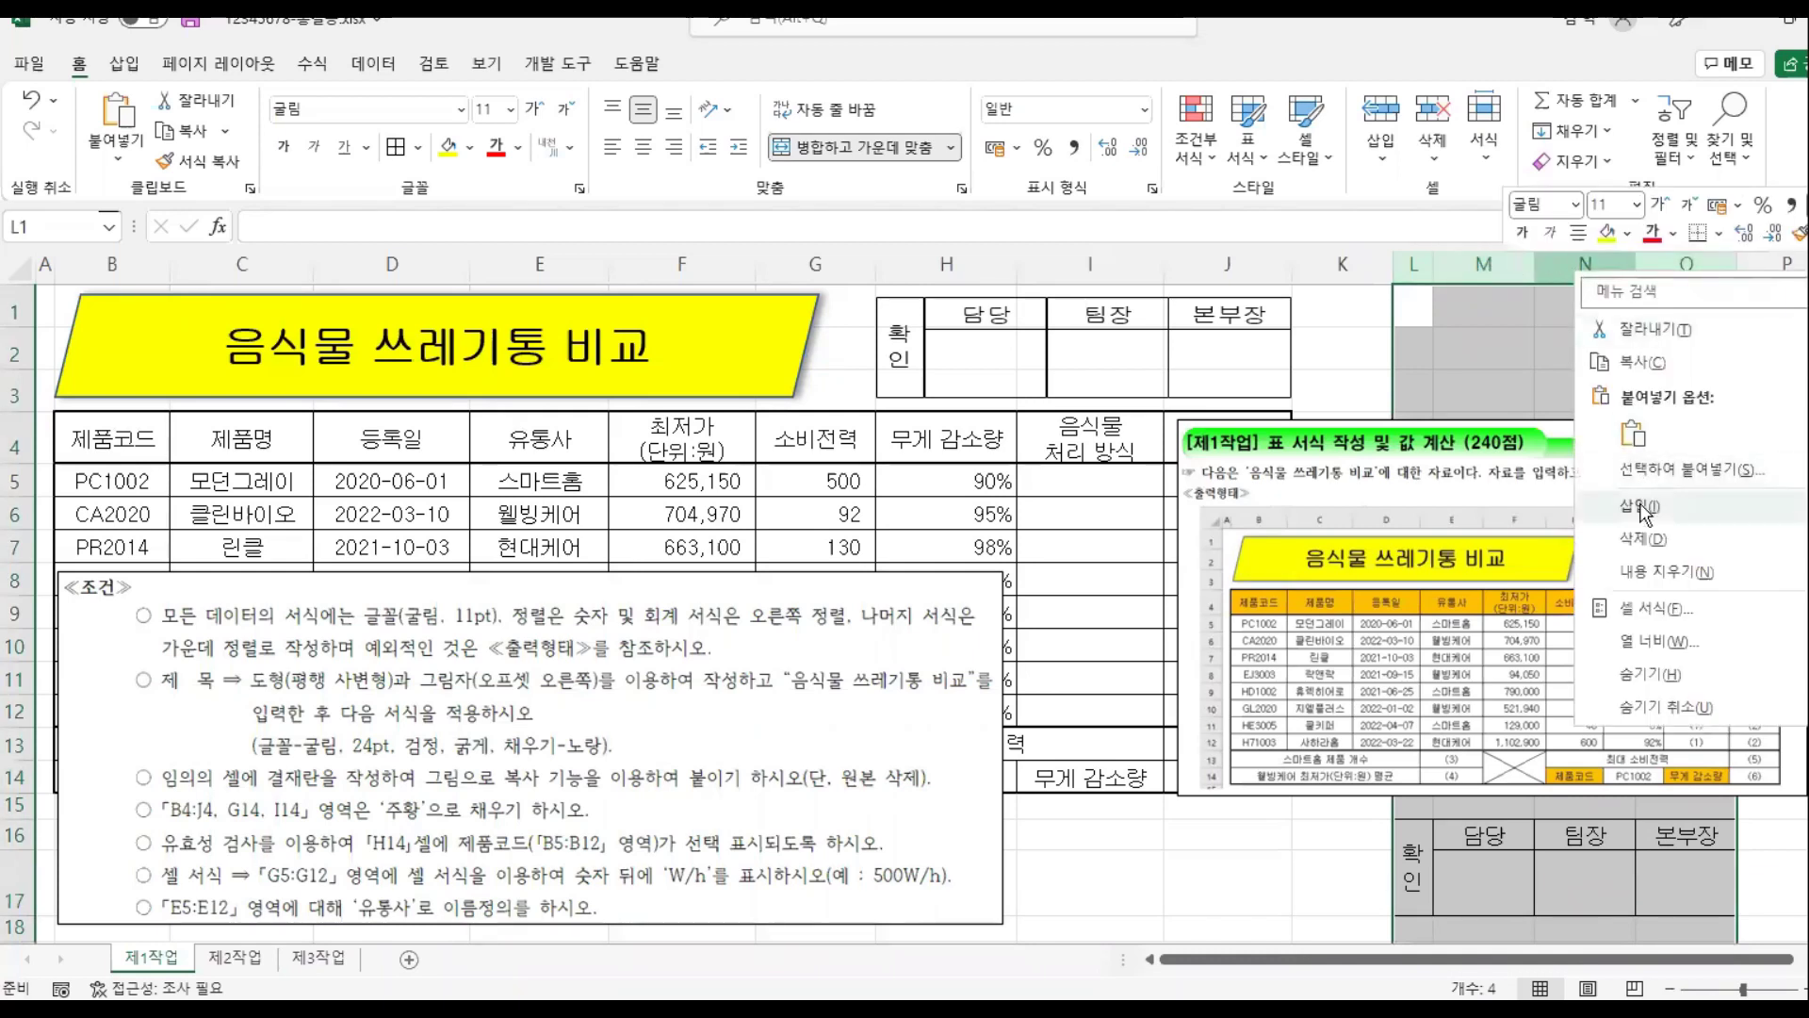
left_click(1625, 539)
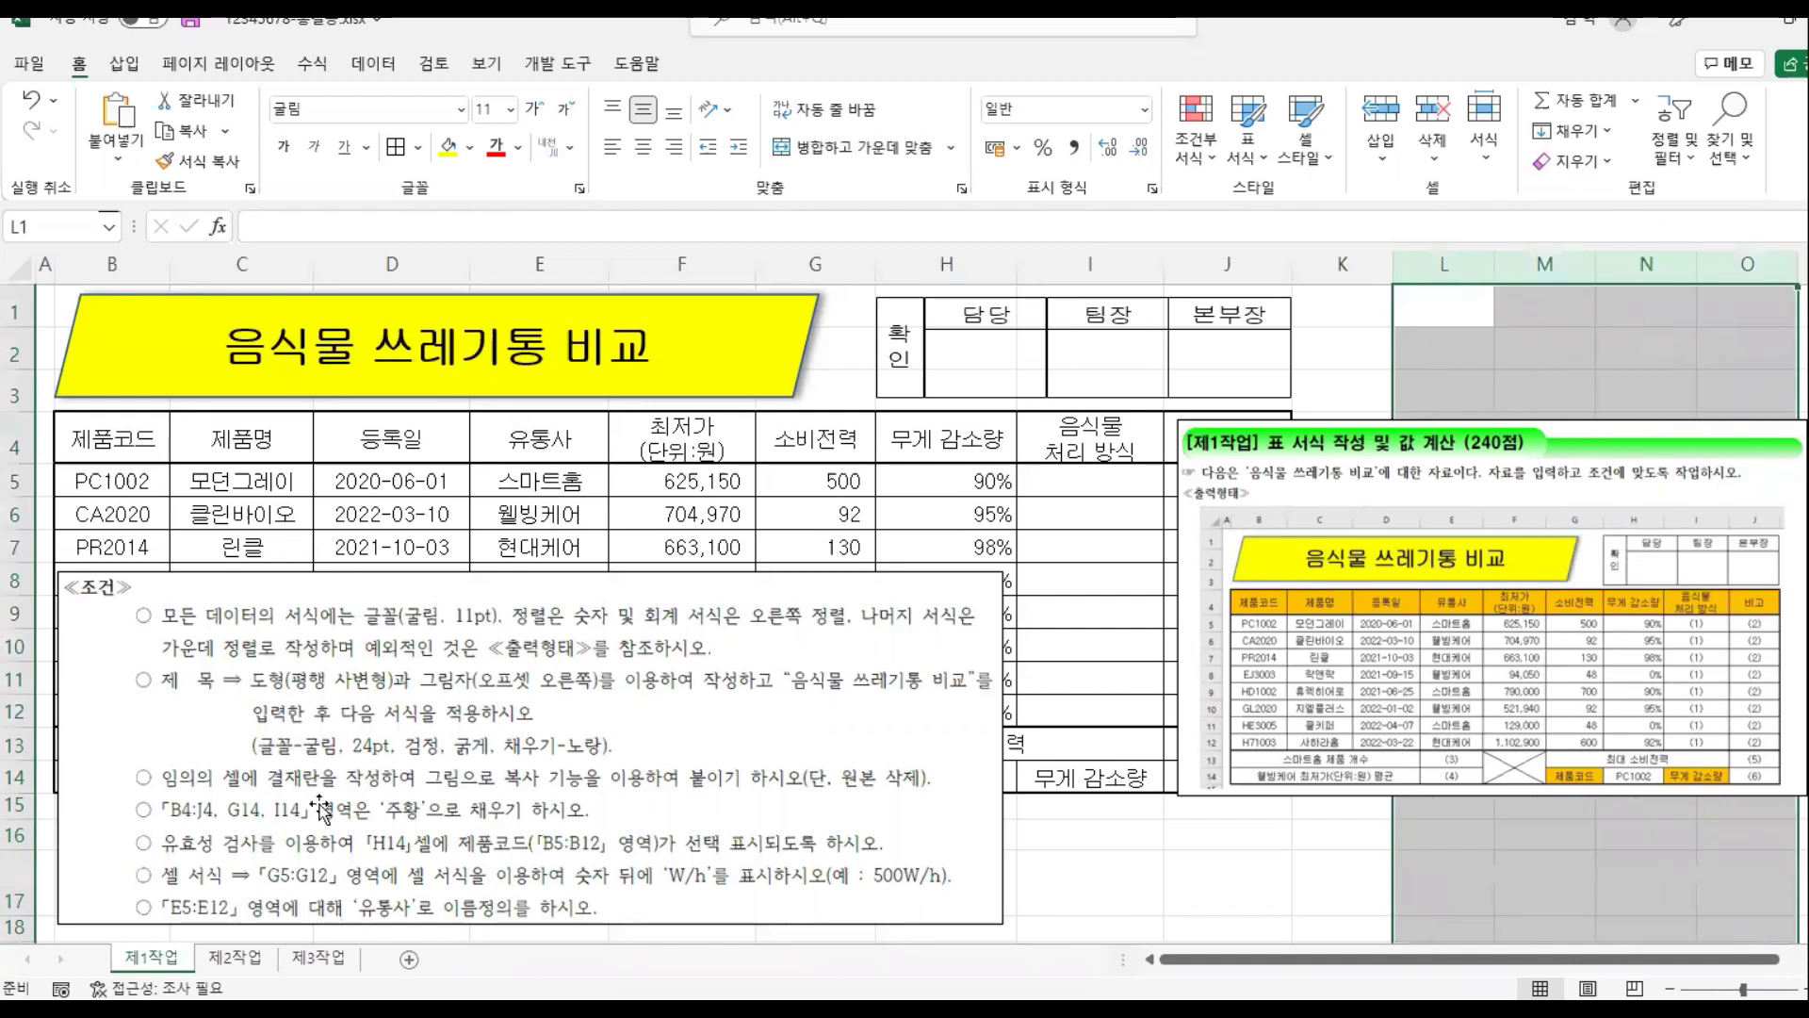
Step: Delete rows 16 and 17, where the original approval box was built
left_click(17, 834)
left_click_drag(17, 834, 17, 881)
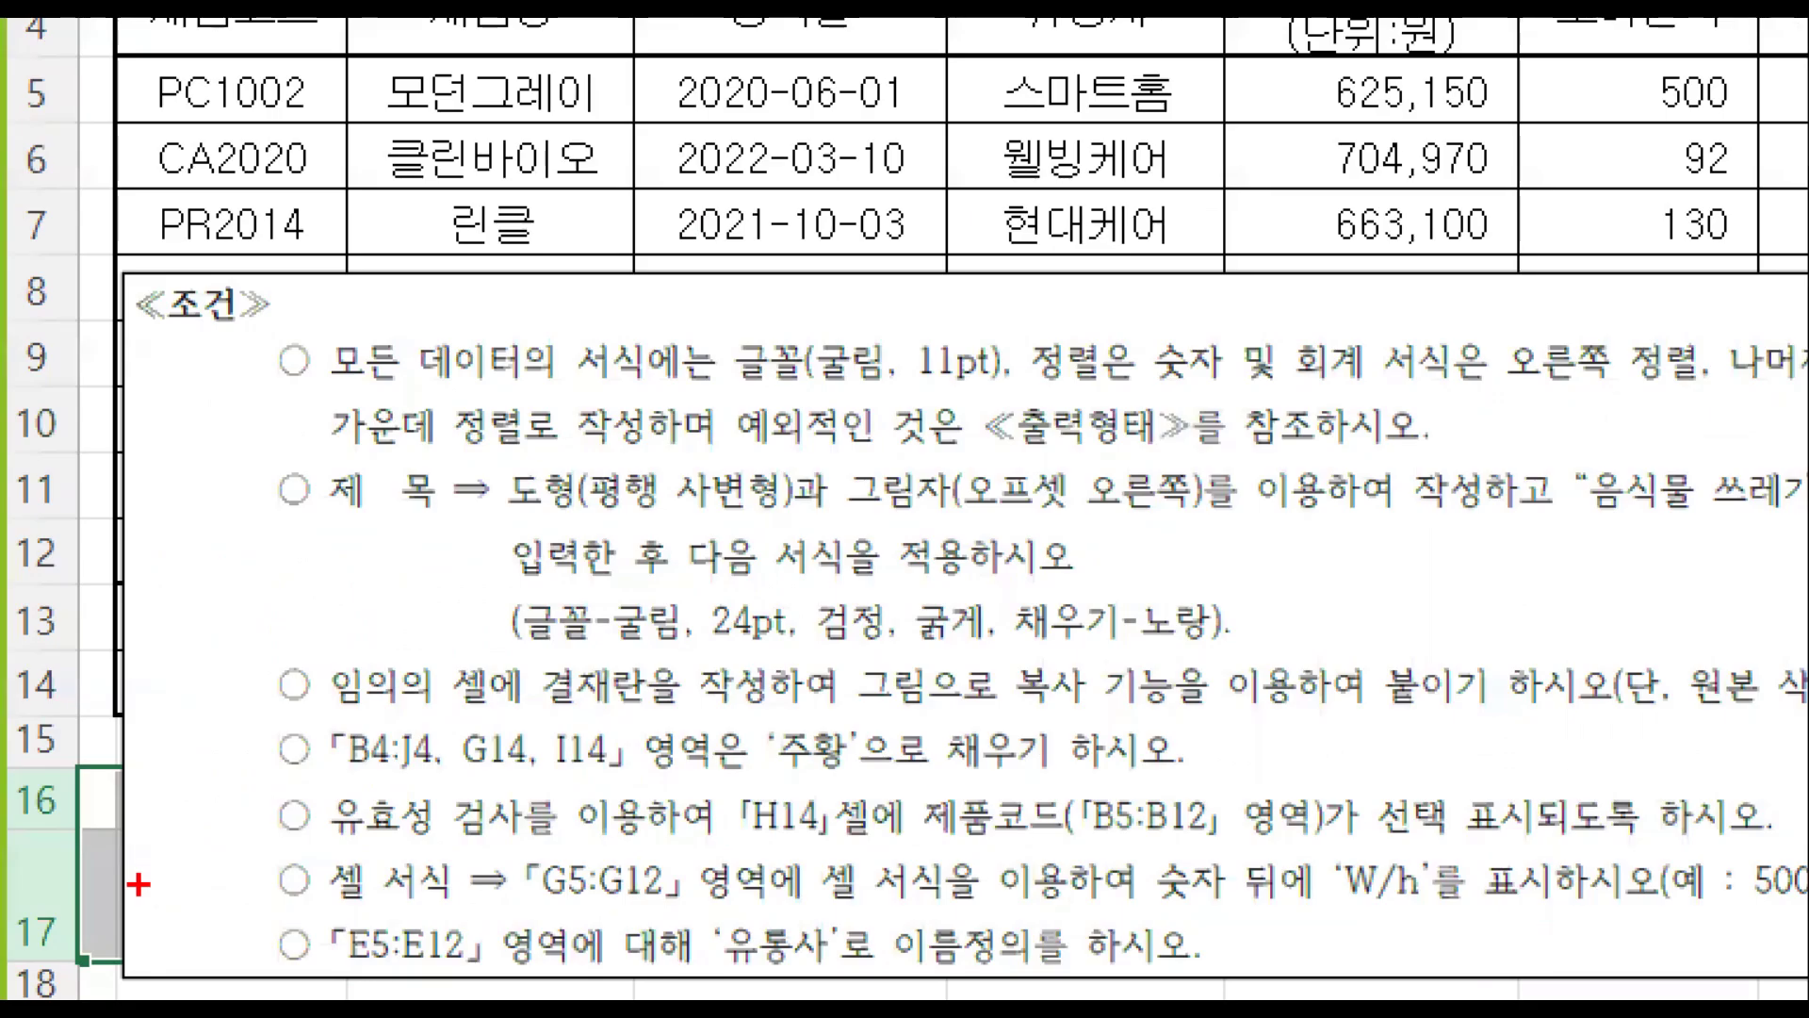
left_click_drag(6, 772, 84, 965)
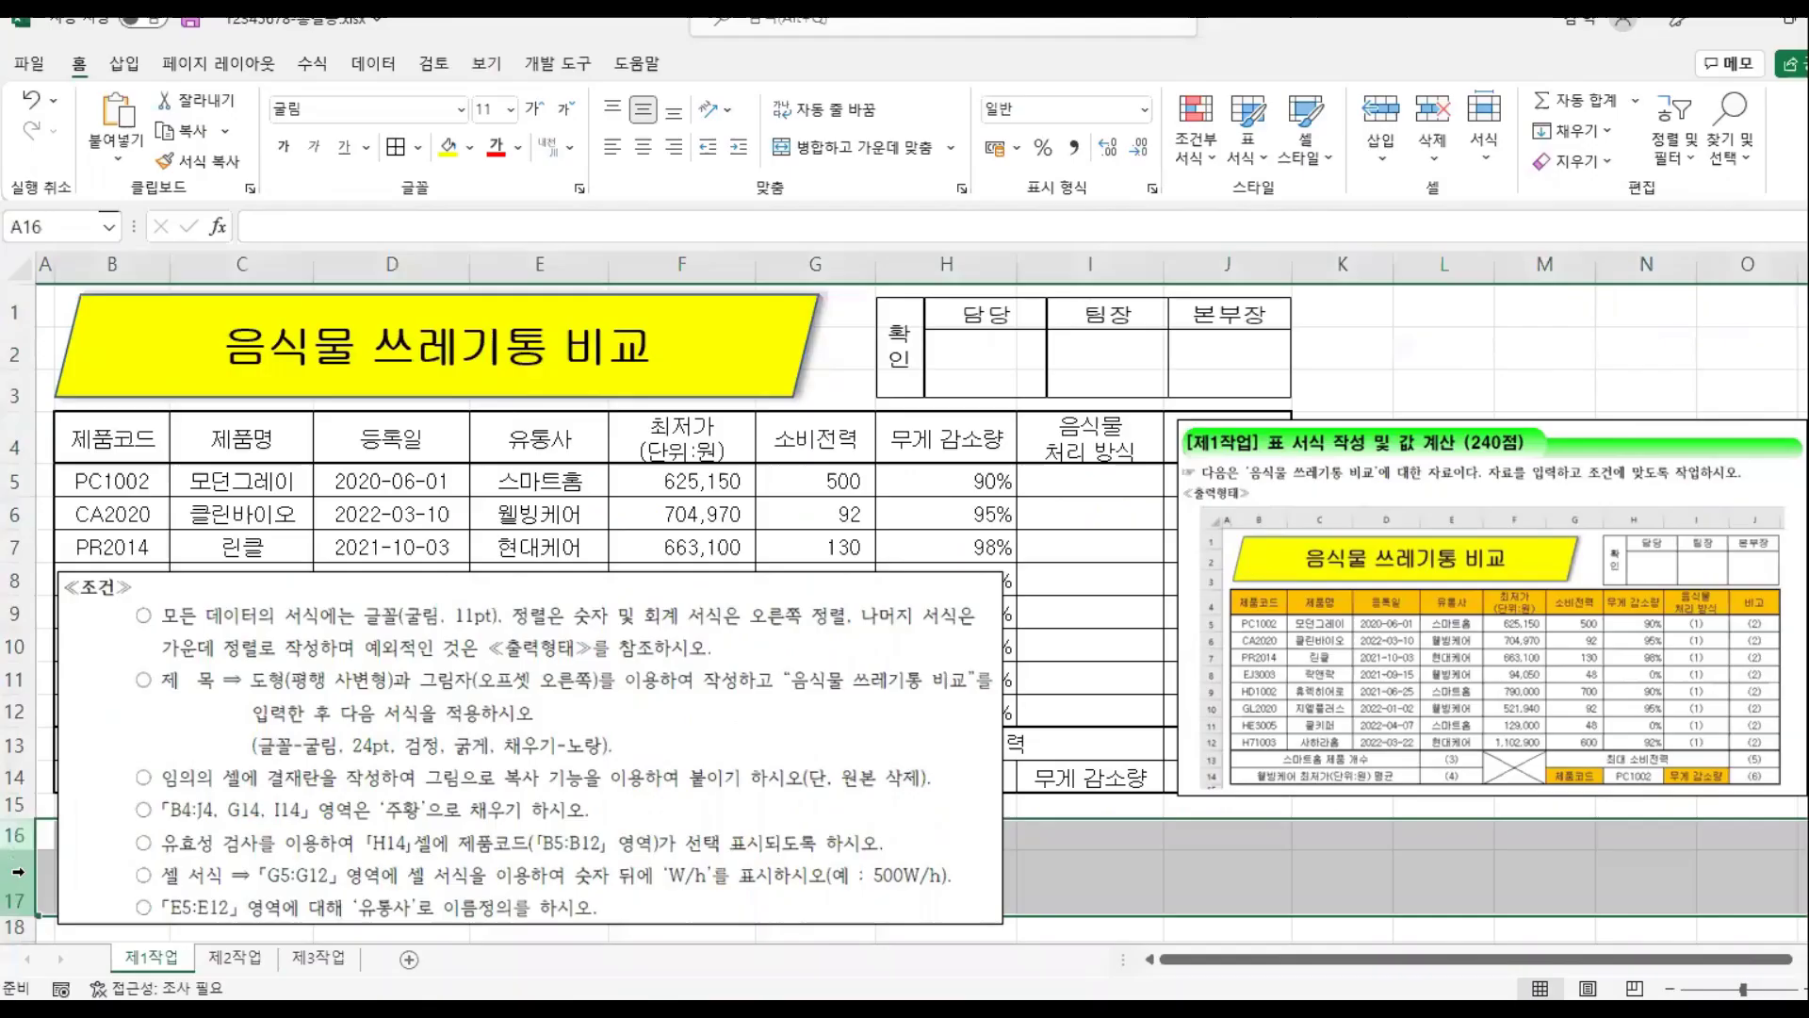
right_click(38, 877)
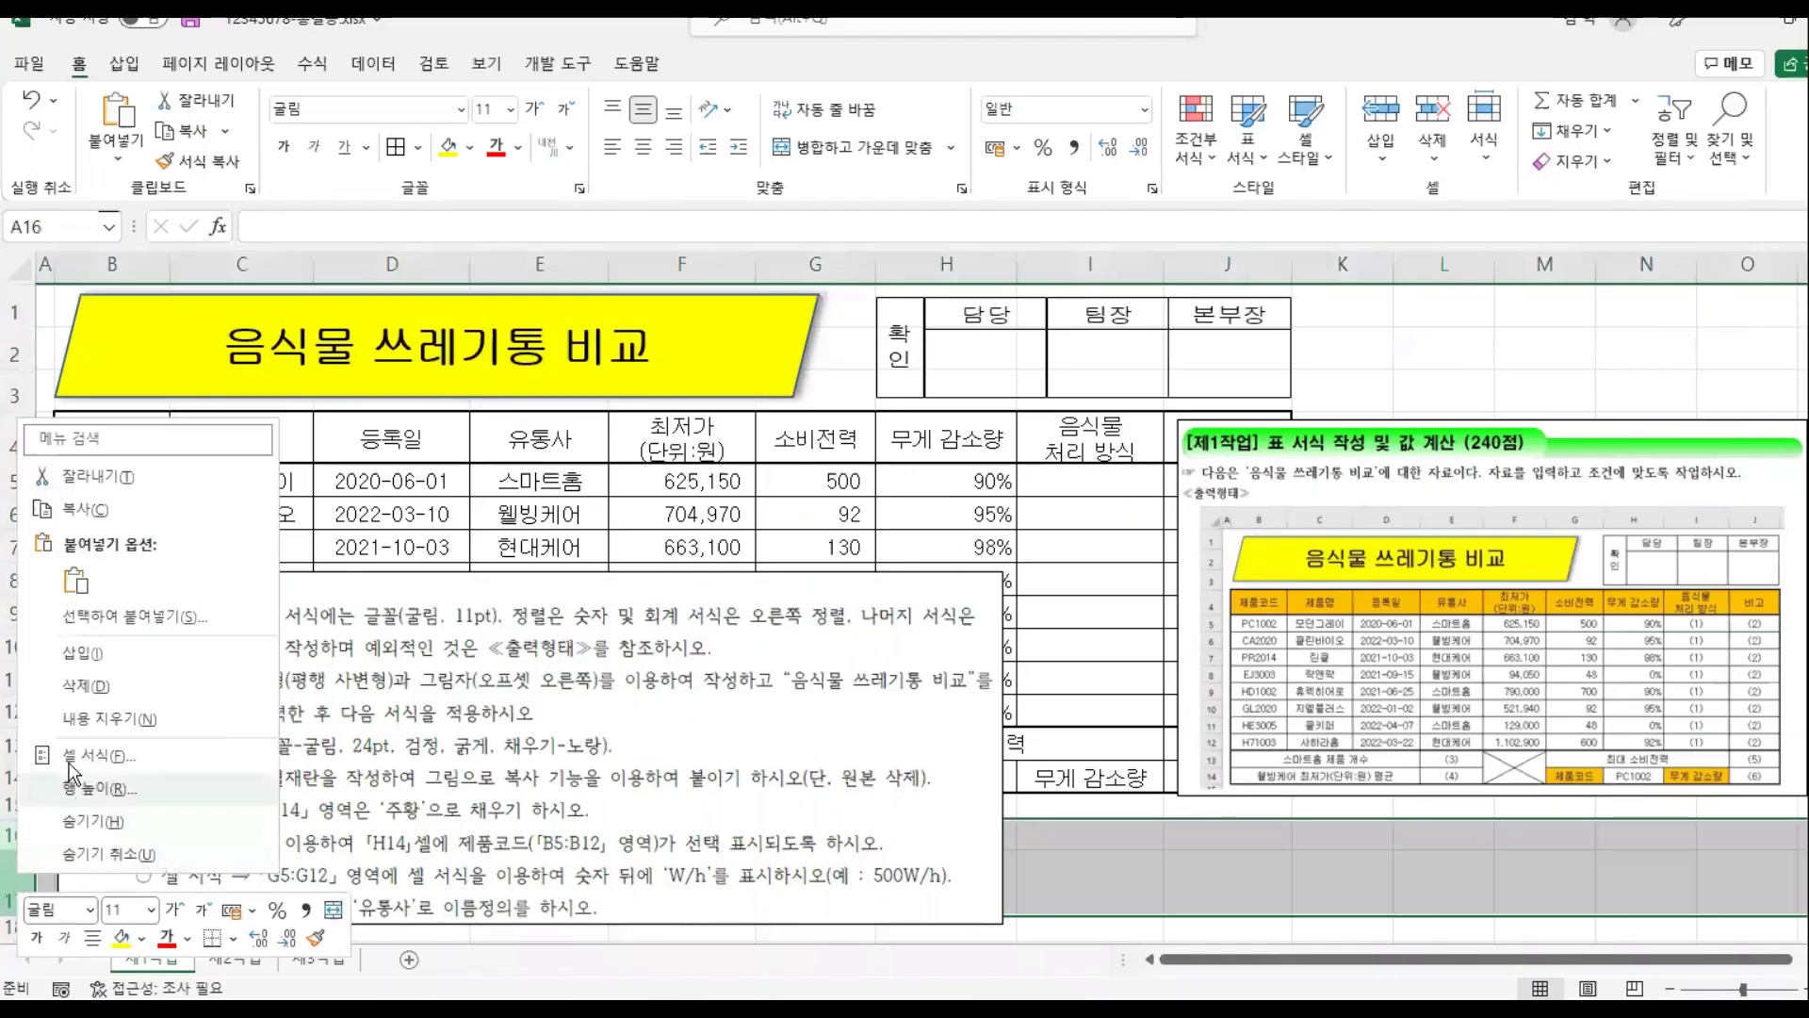
left_click(95, 690)
Step: Move the conditions picture below the table and the sample output picture to the right of it, uncovering the whole table
mouse_move(744, 682)
left_mouse_down()
mouse_move(773, 754)
mouse_move(761, 712)
left_mouse_up()
left_click_drag(1500, 641, 1594, 625)
left_click_drag(846, 760, 833, 846)
scroll(936, 747, "up", 1)
left_click_drag(1314, 660, 977, 700)
left_click_drag(1349, 629, 1677, 596)
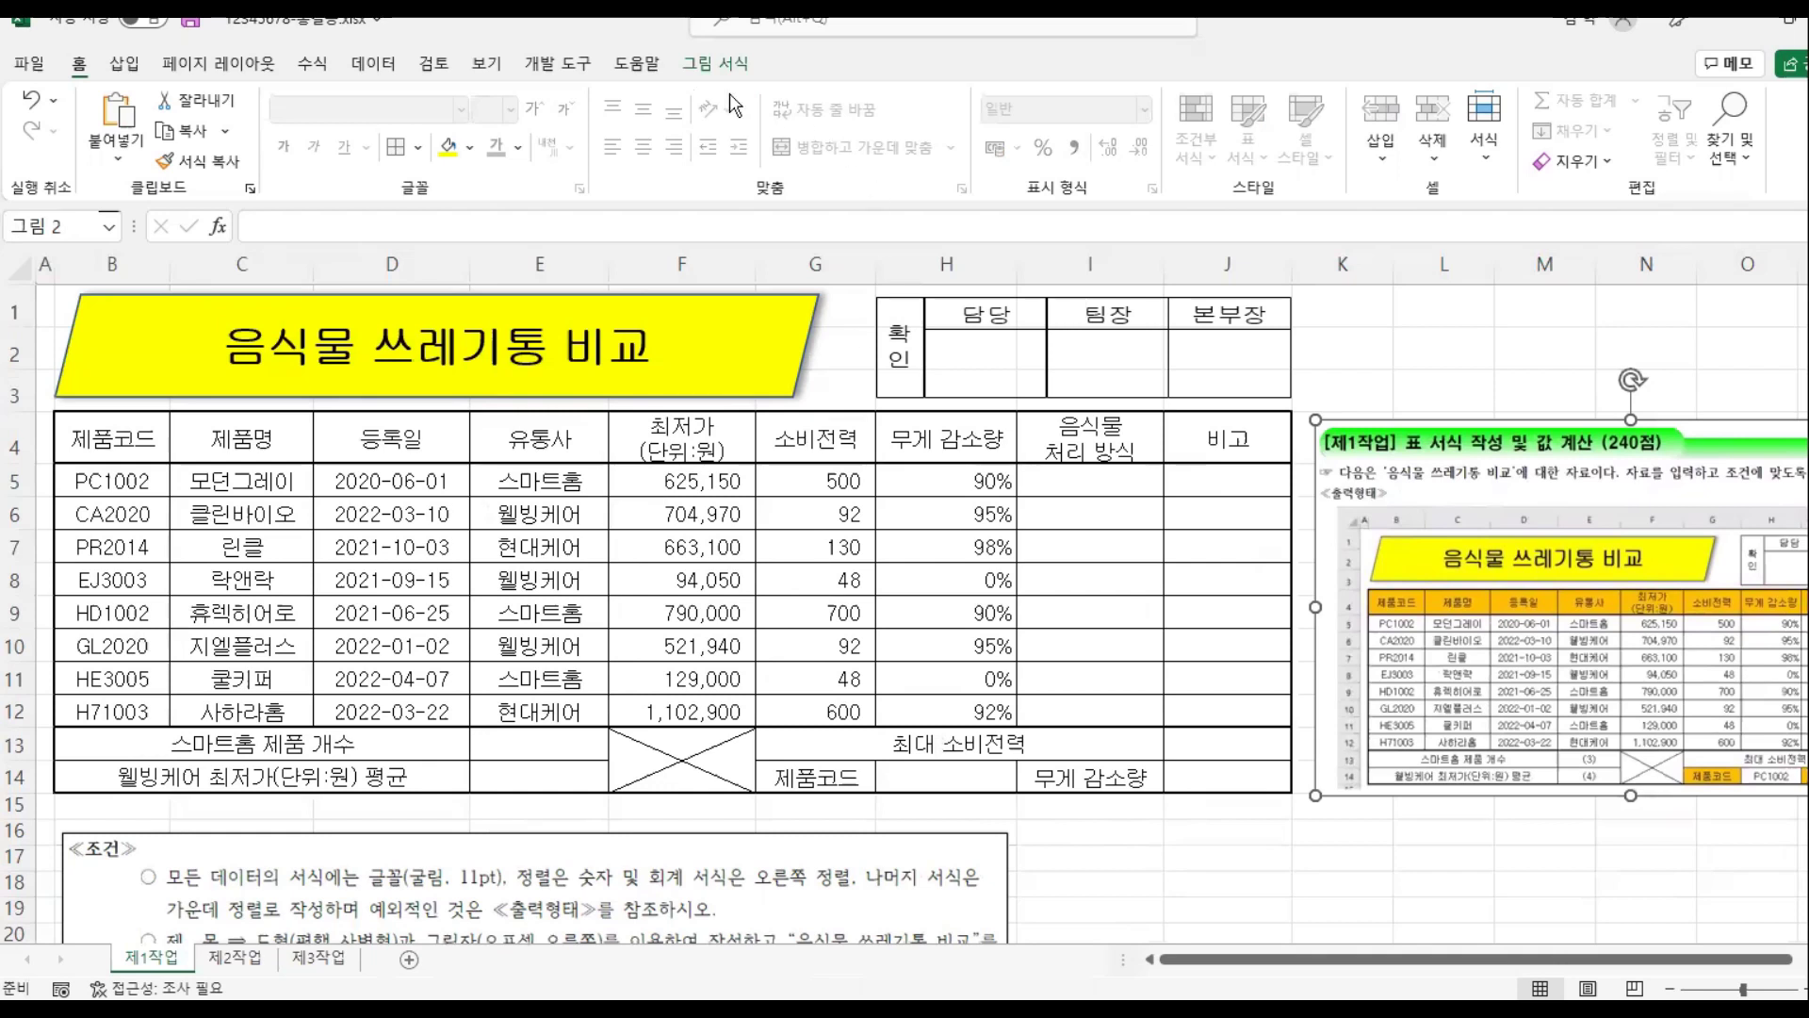
Step: Hide the gridlines on the 제1작업 sheet
left_click(488, 66)
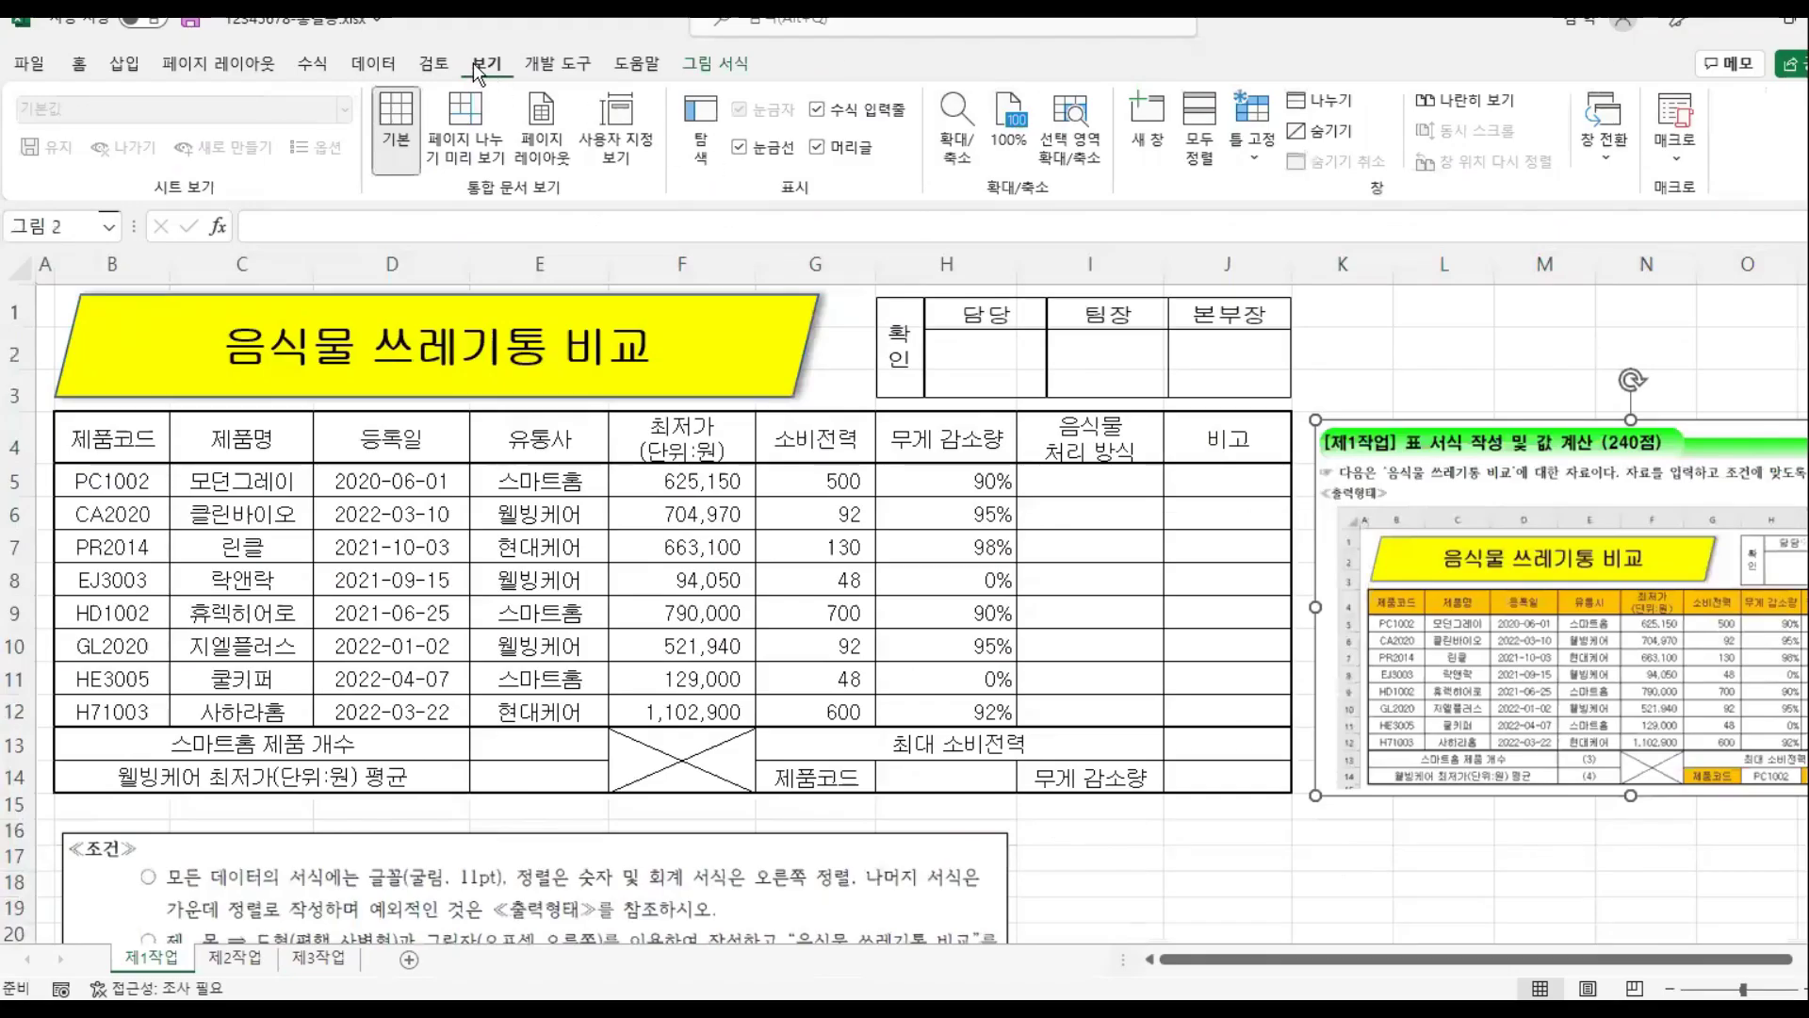
left_click(738, 149)
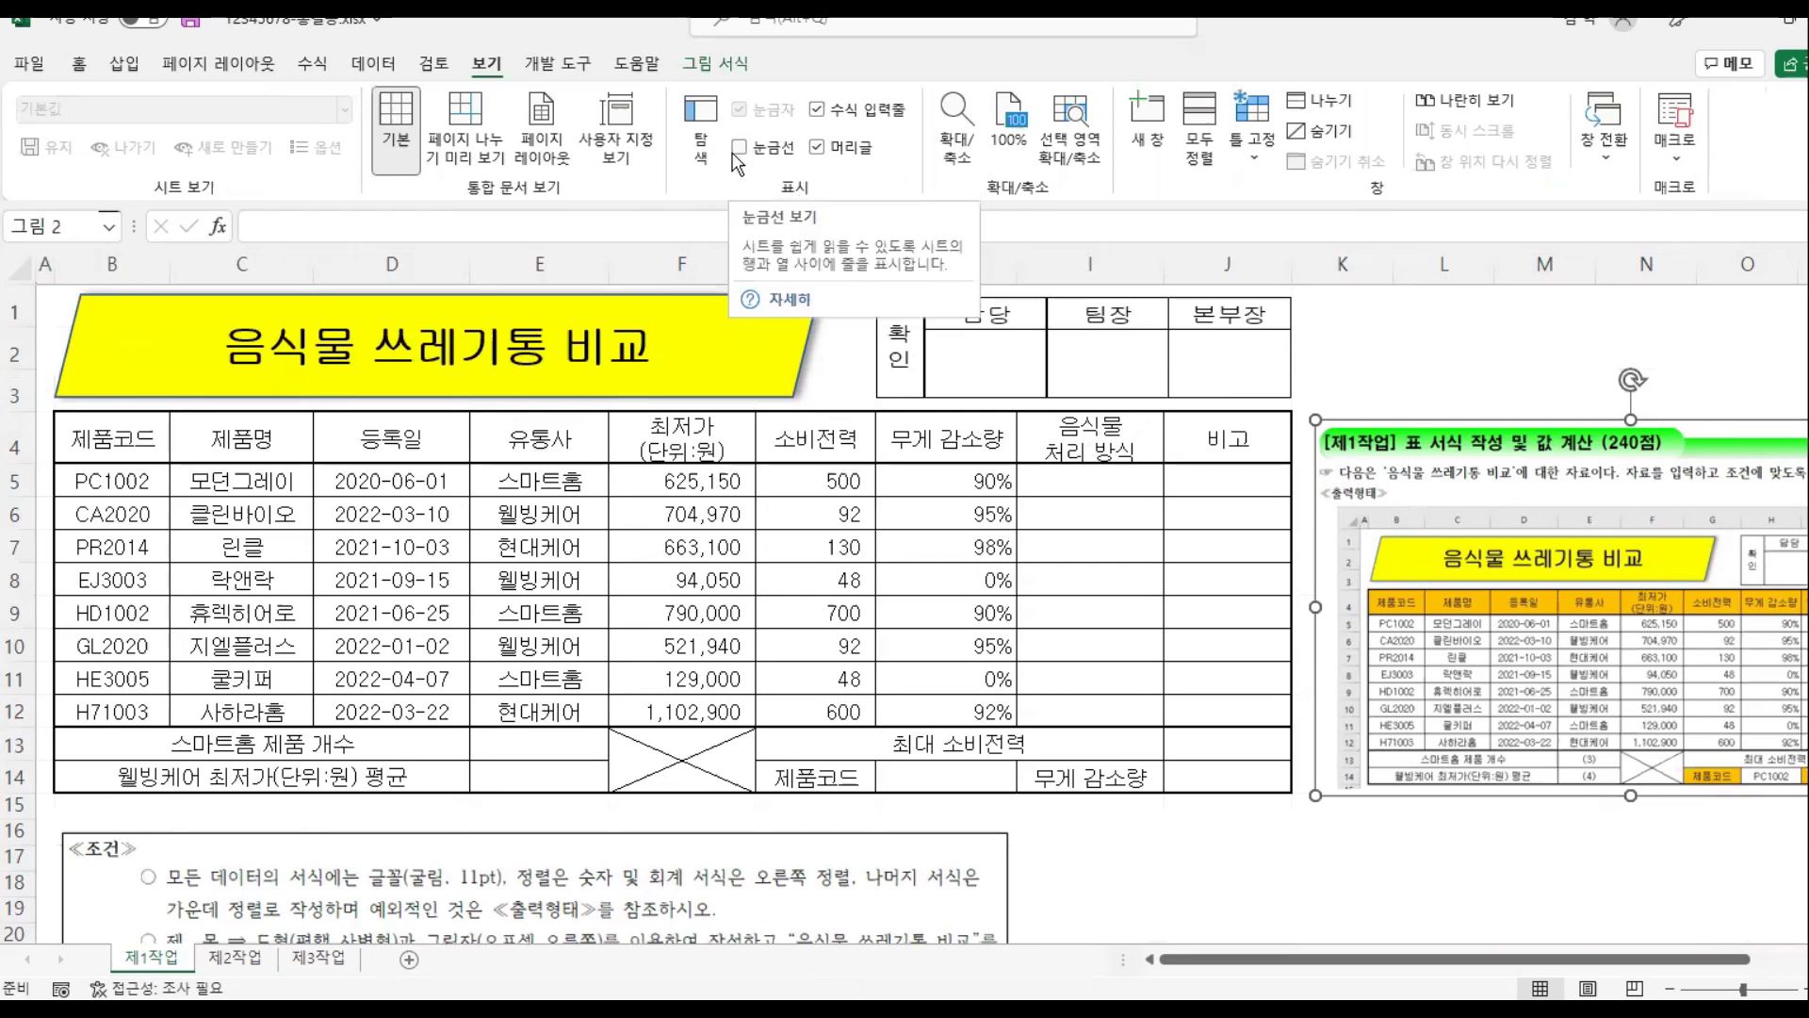
left_click_drag(737, 909, 729, 702)
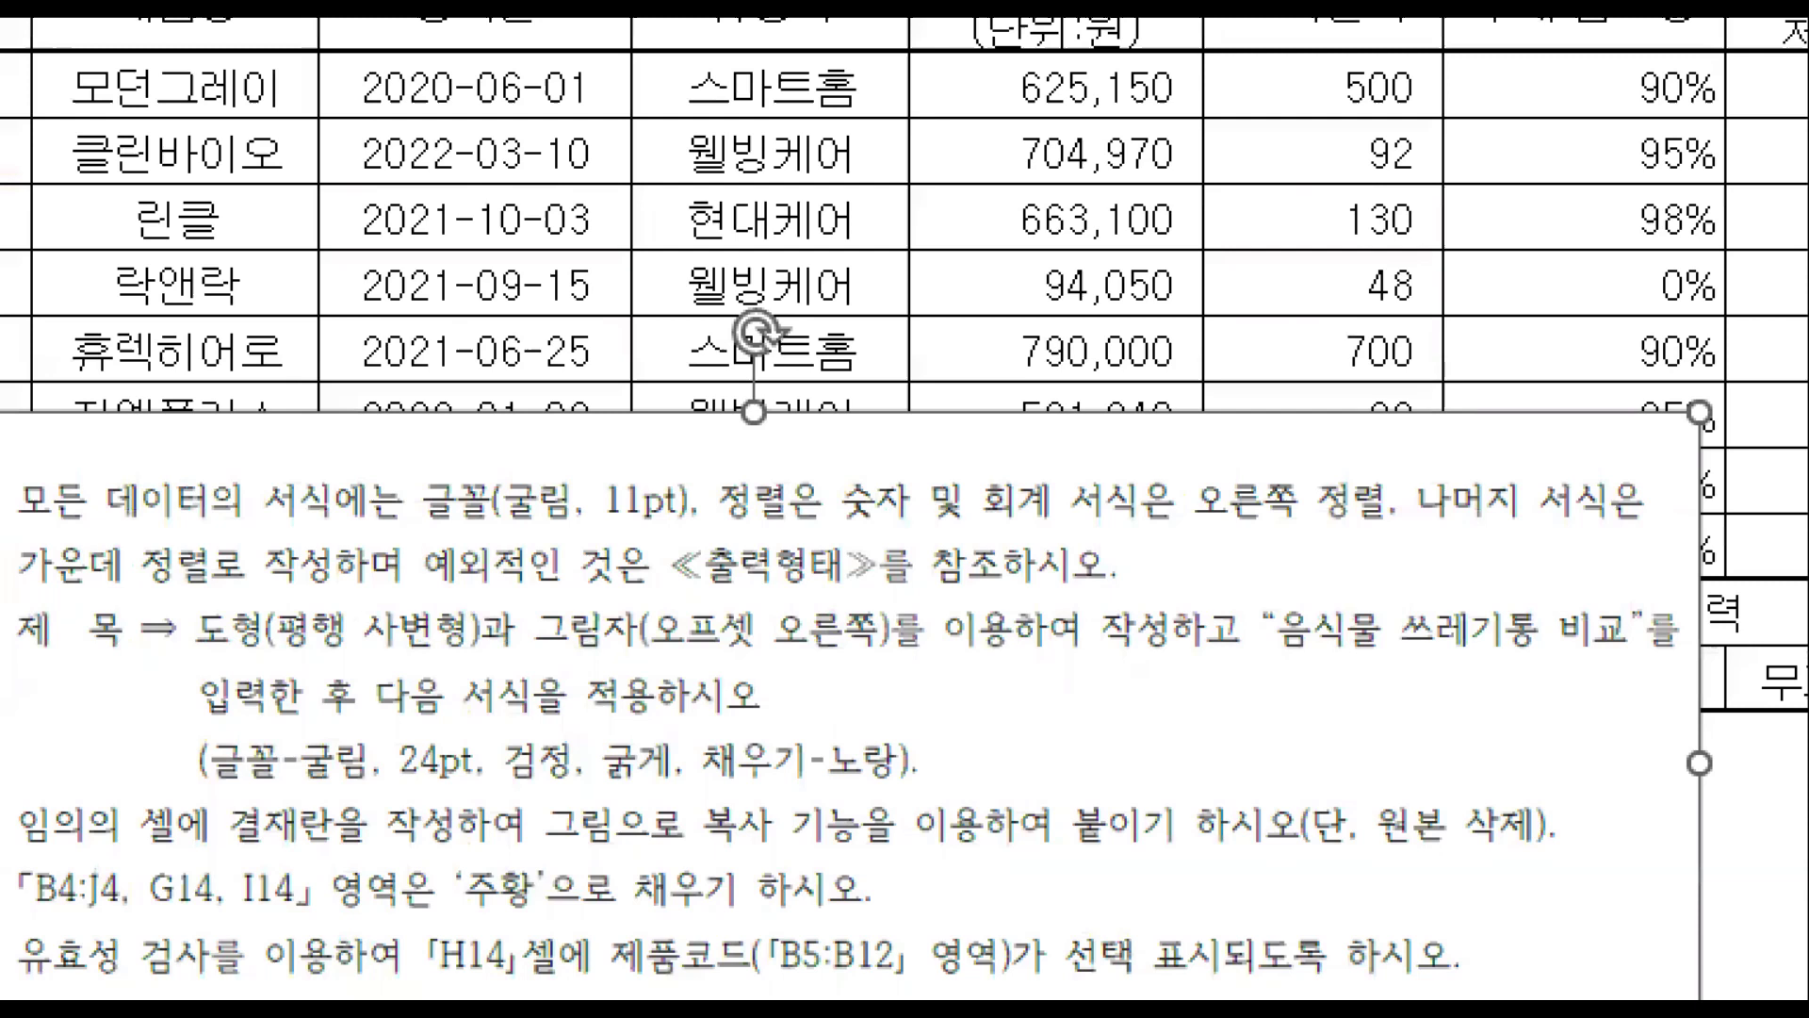
left_click_drag(65, 775, 328, 847)
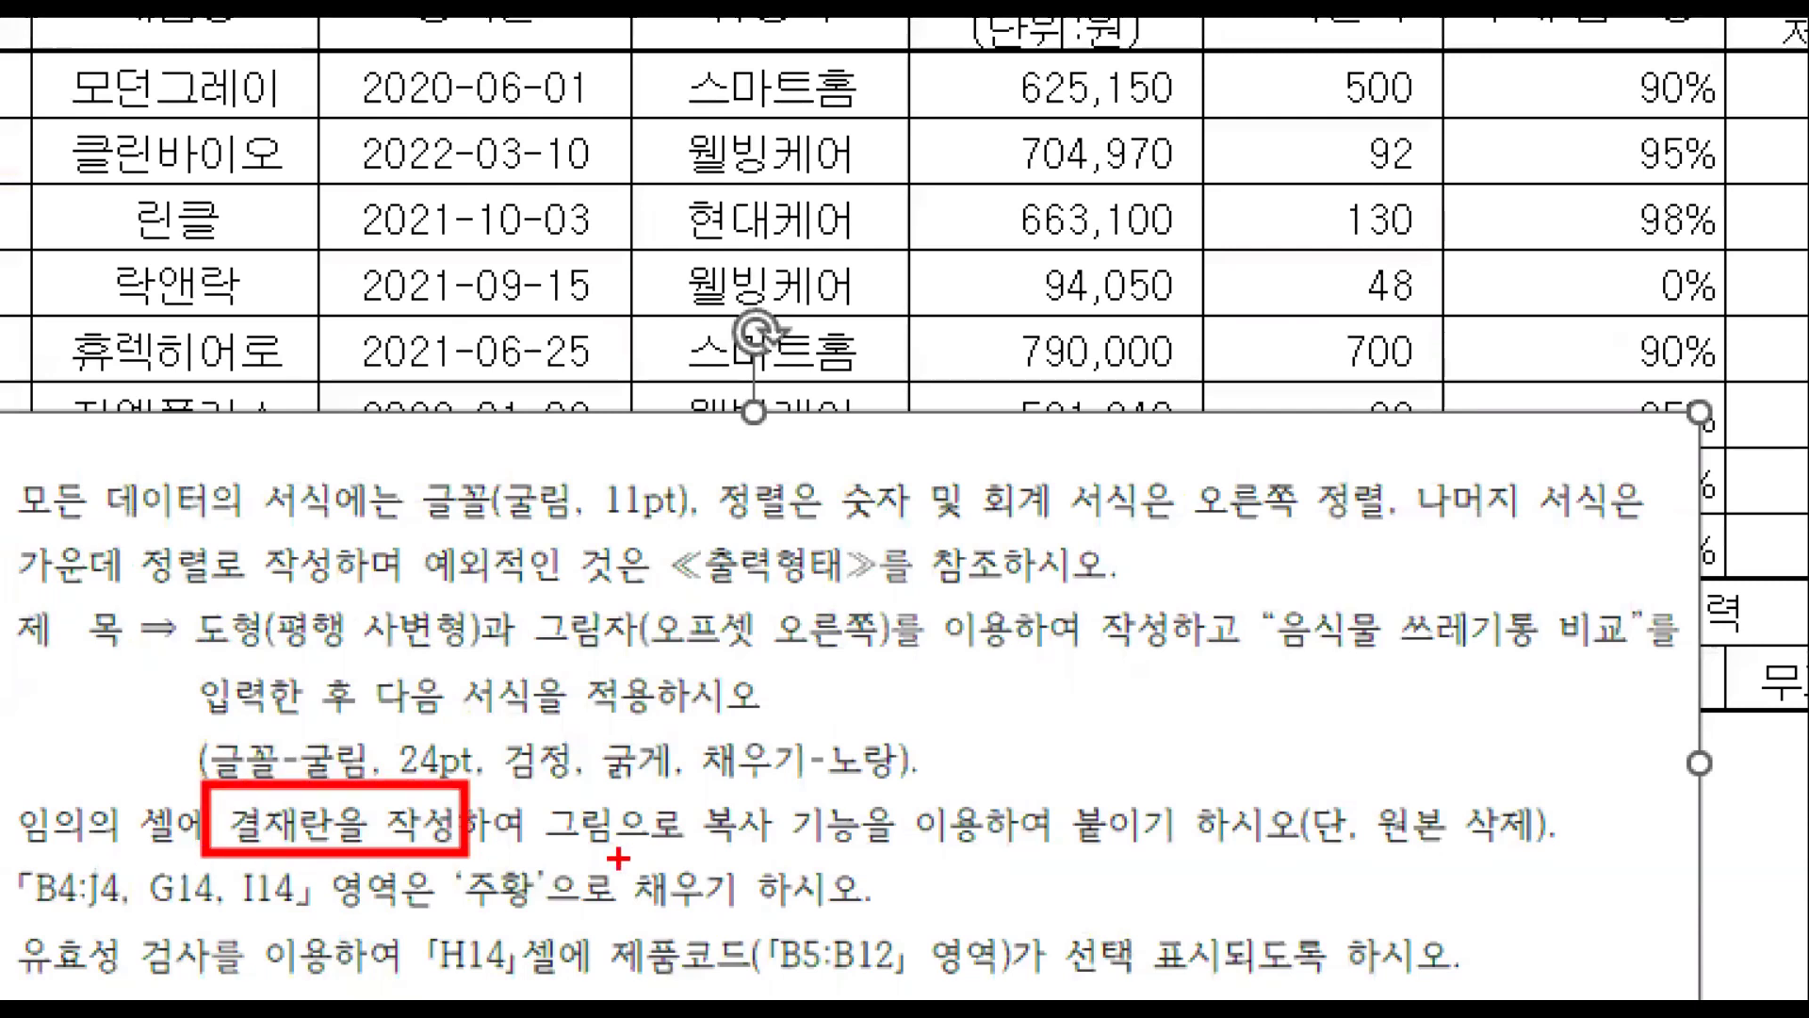
left_click_drag(539, 788, 786, 853)
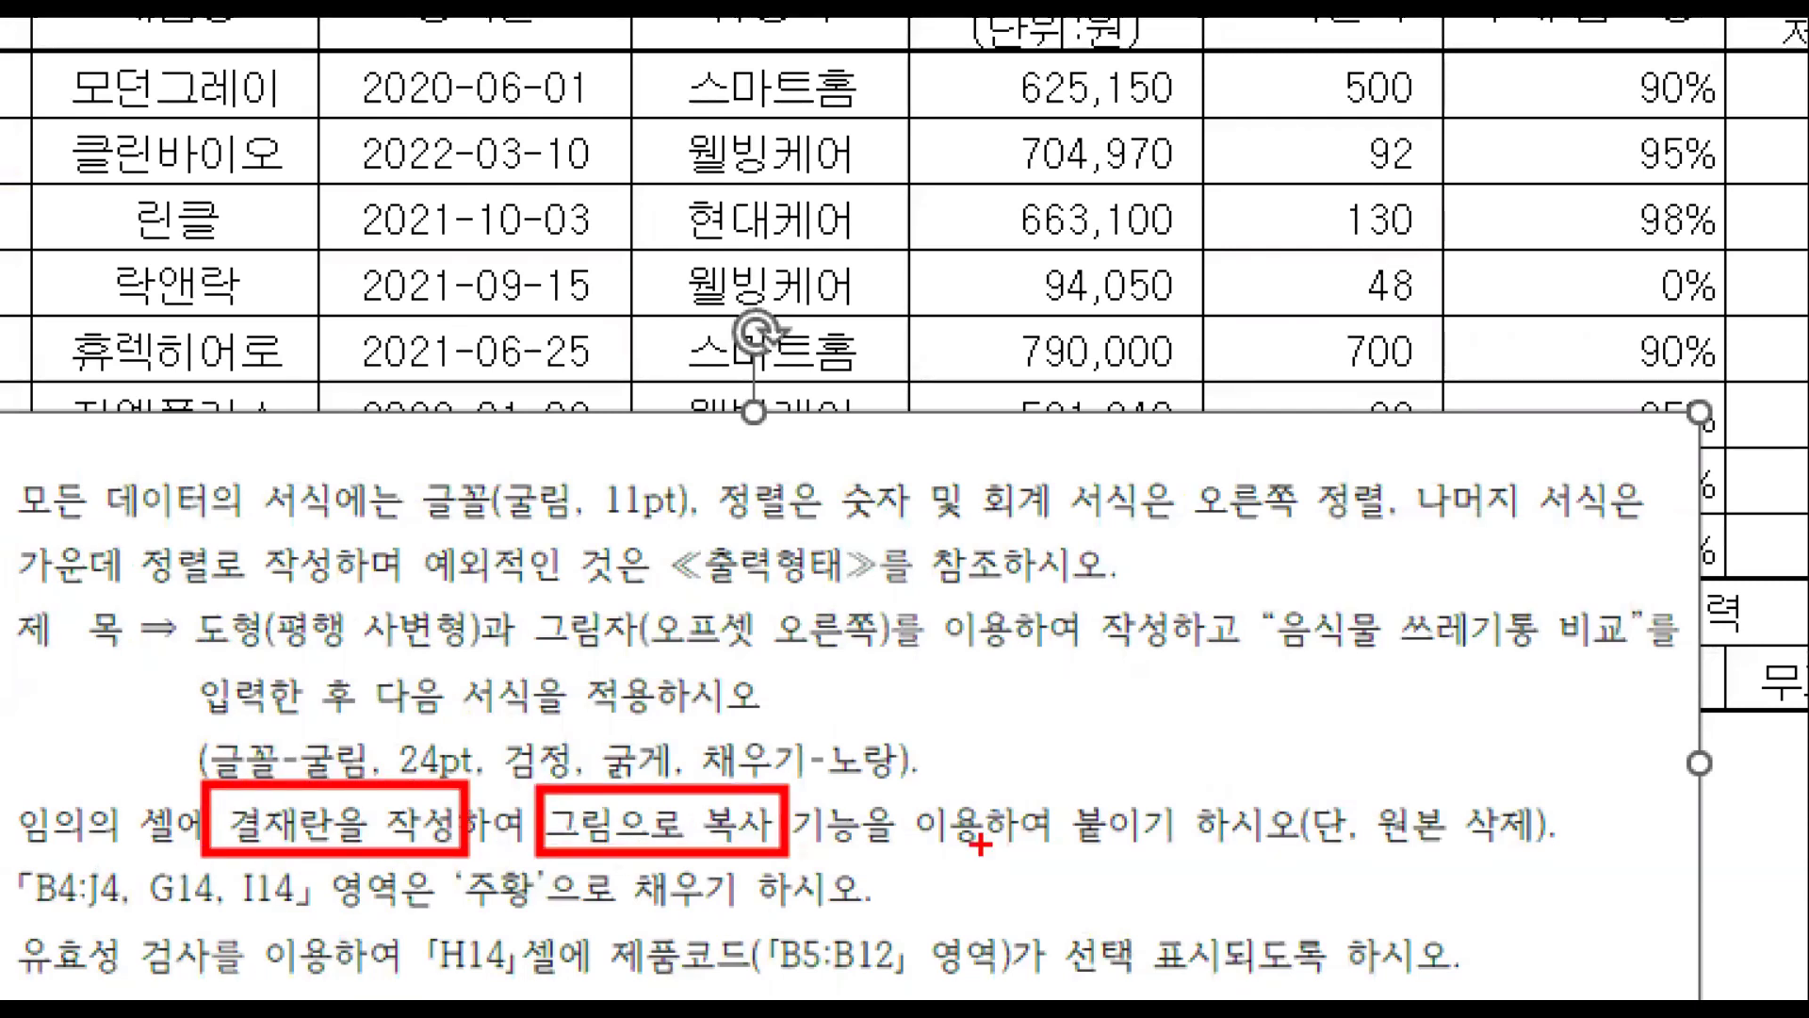
left_click_drag(1050, 792, 1183, 865)
mouse_move(1381, 790)
left_mouse_down()
mouse_move(1534, 882)
mouse_move(1602, 883)
left_mouse_up()
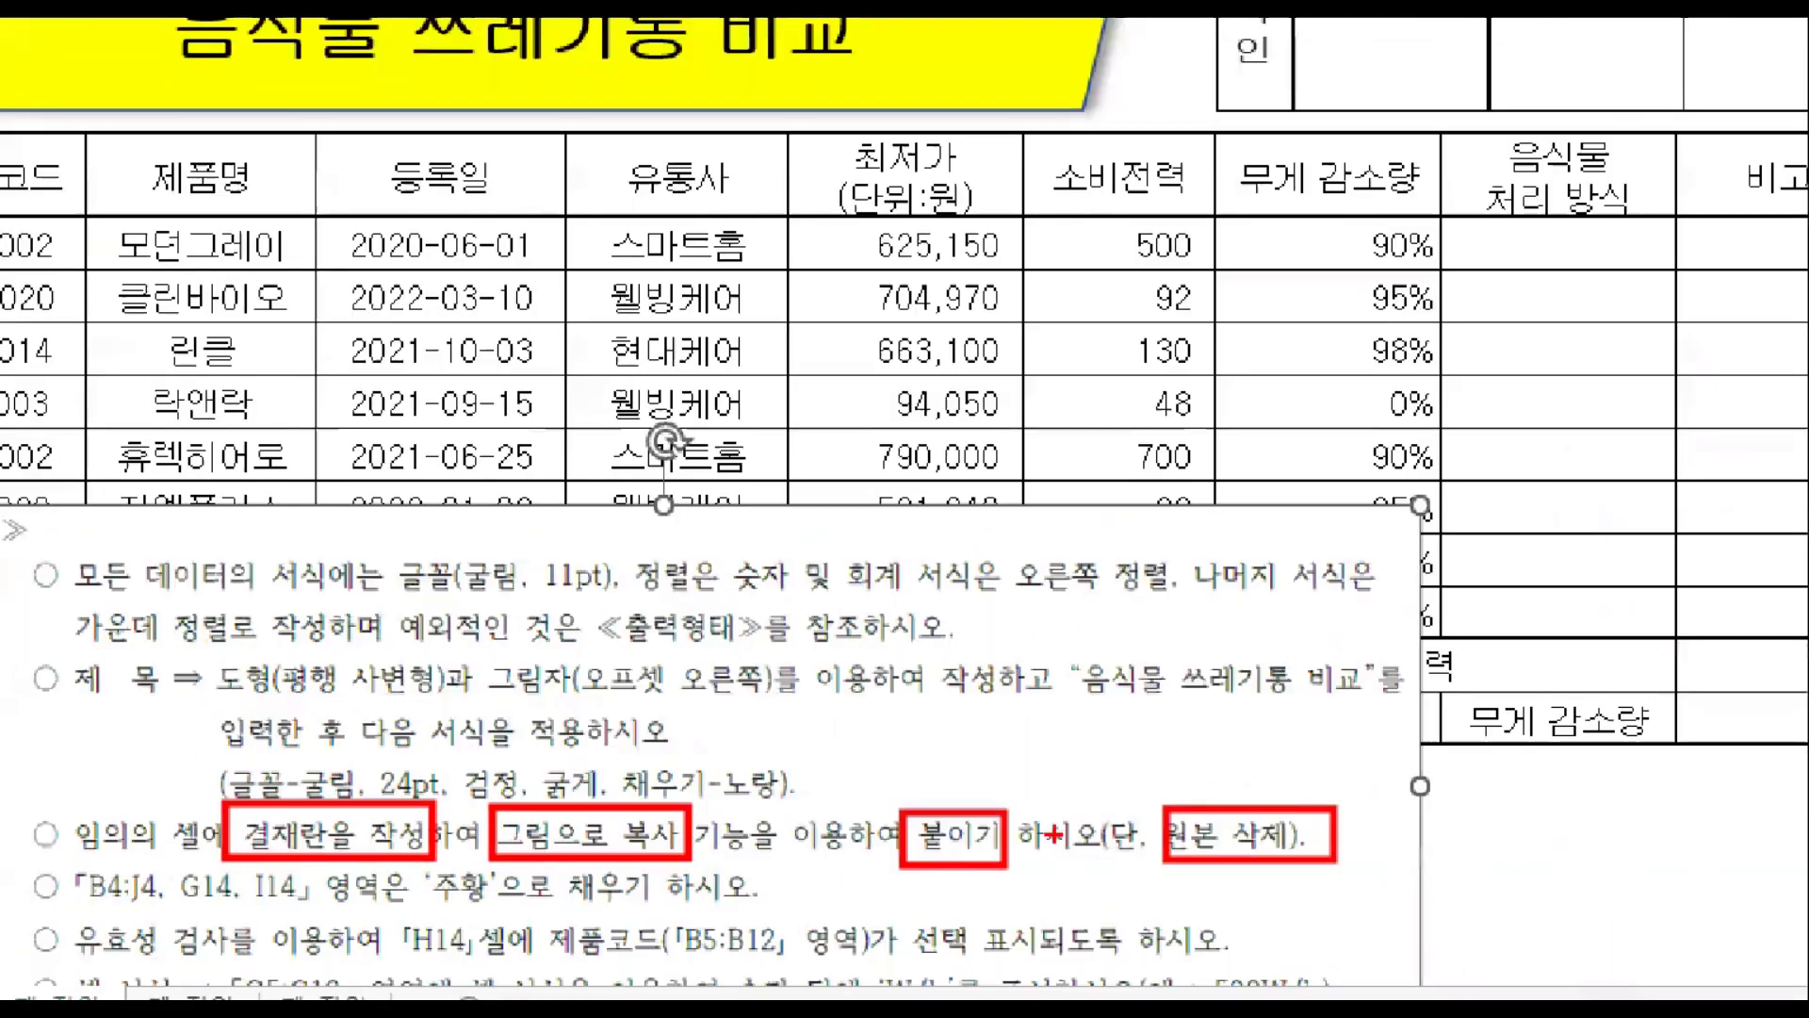
Step: Crop the completed items off the conditions picture so it starts at the B4:J4 fill item, and place it just below the table
left_click_drag(633, 682, 720, 673)
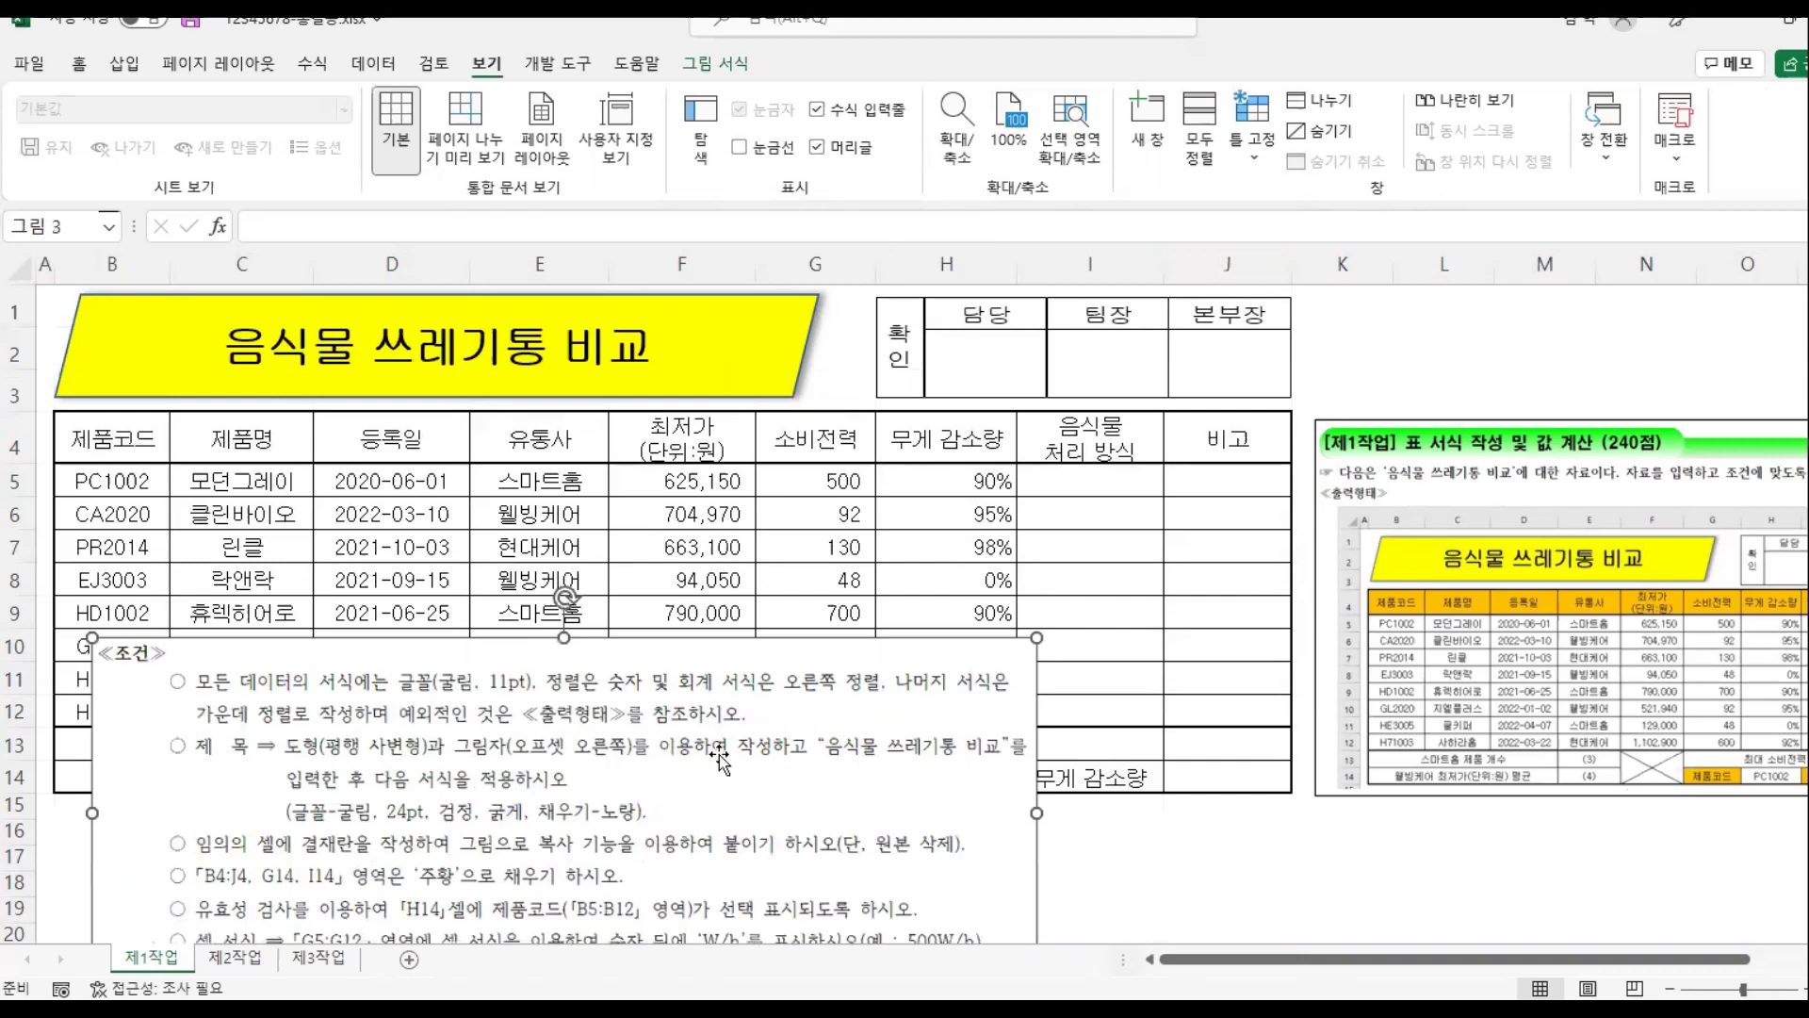
left_click(715, 63)
left_click(1635, 119)
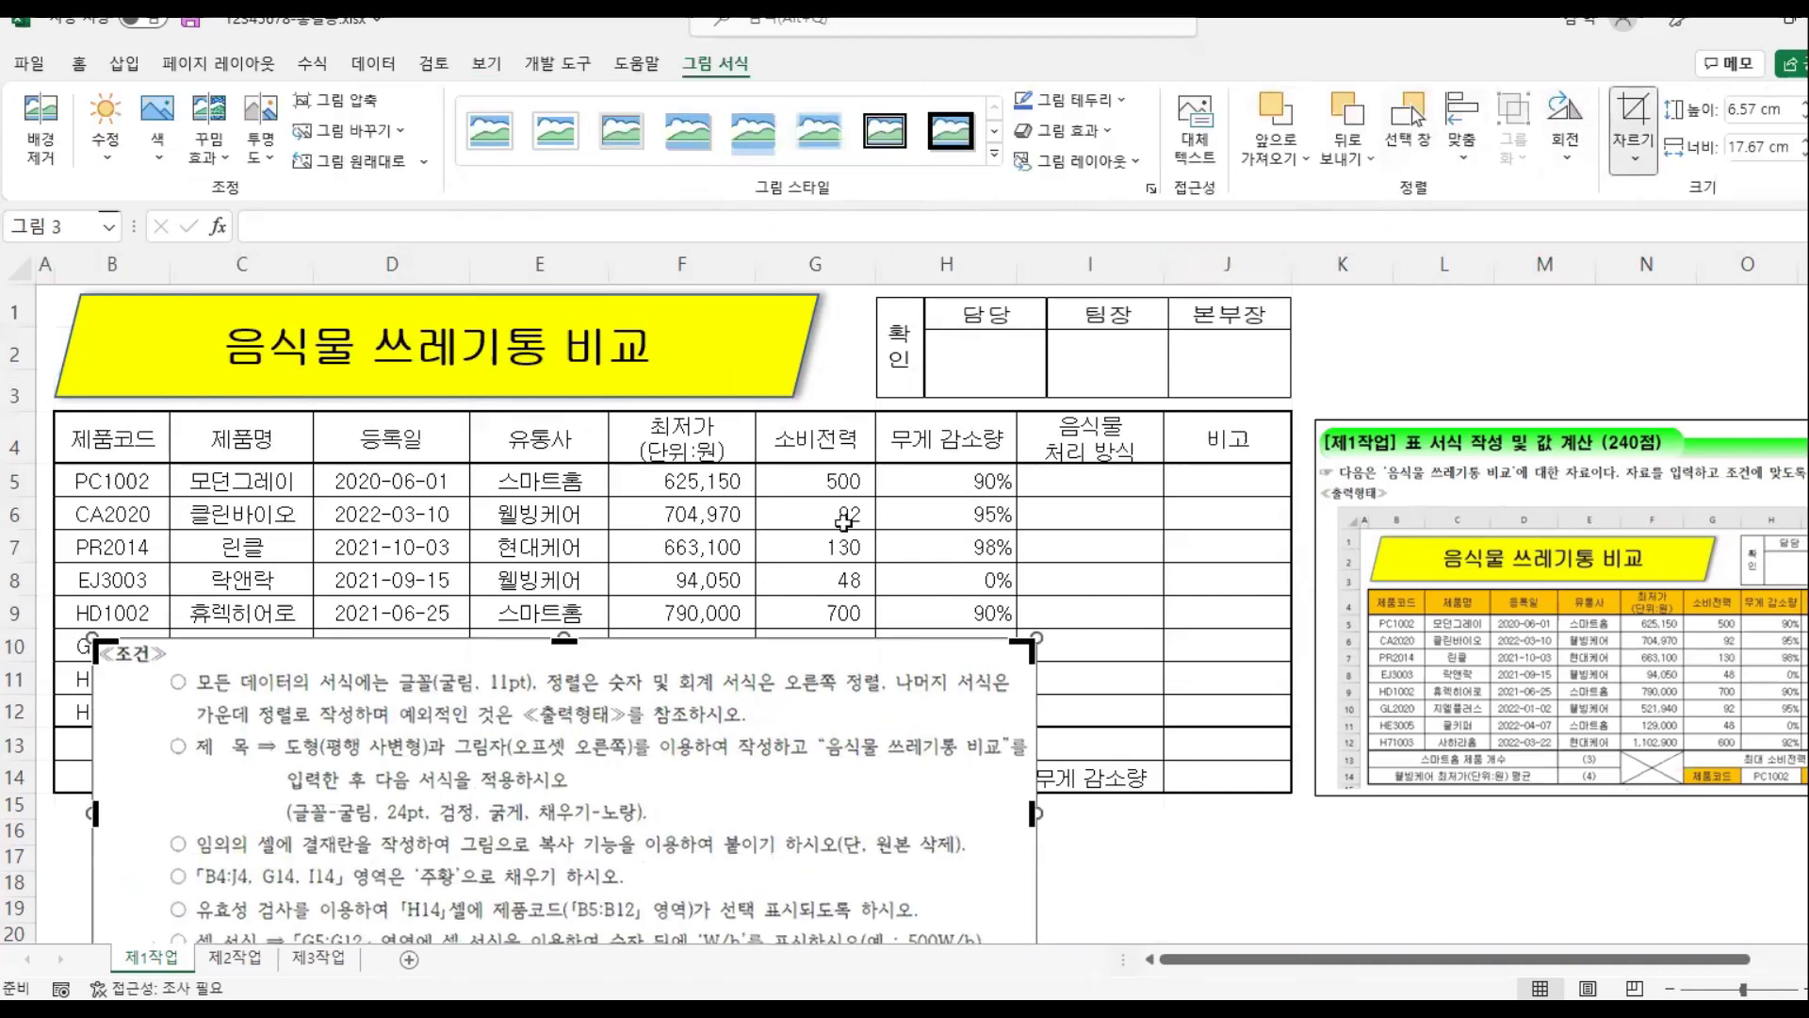
left_click_drag(568, 653, 565, 864)
left_click(1155, 867)
left_click_drag(459, 915, 433, 872)
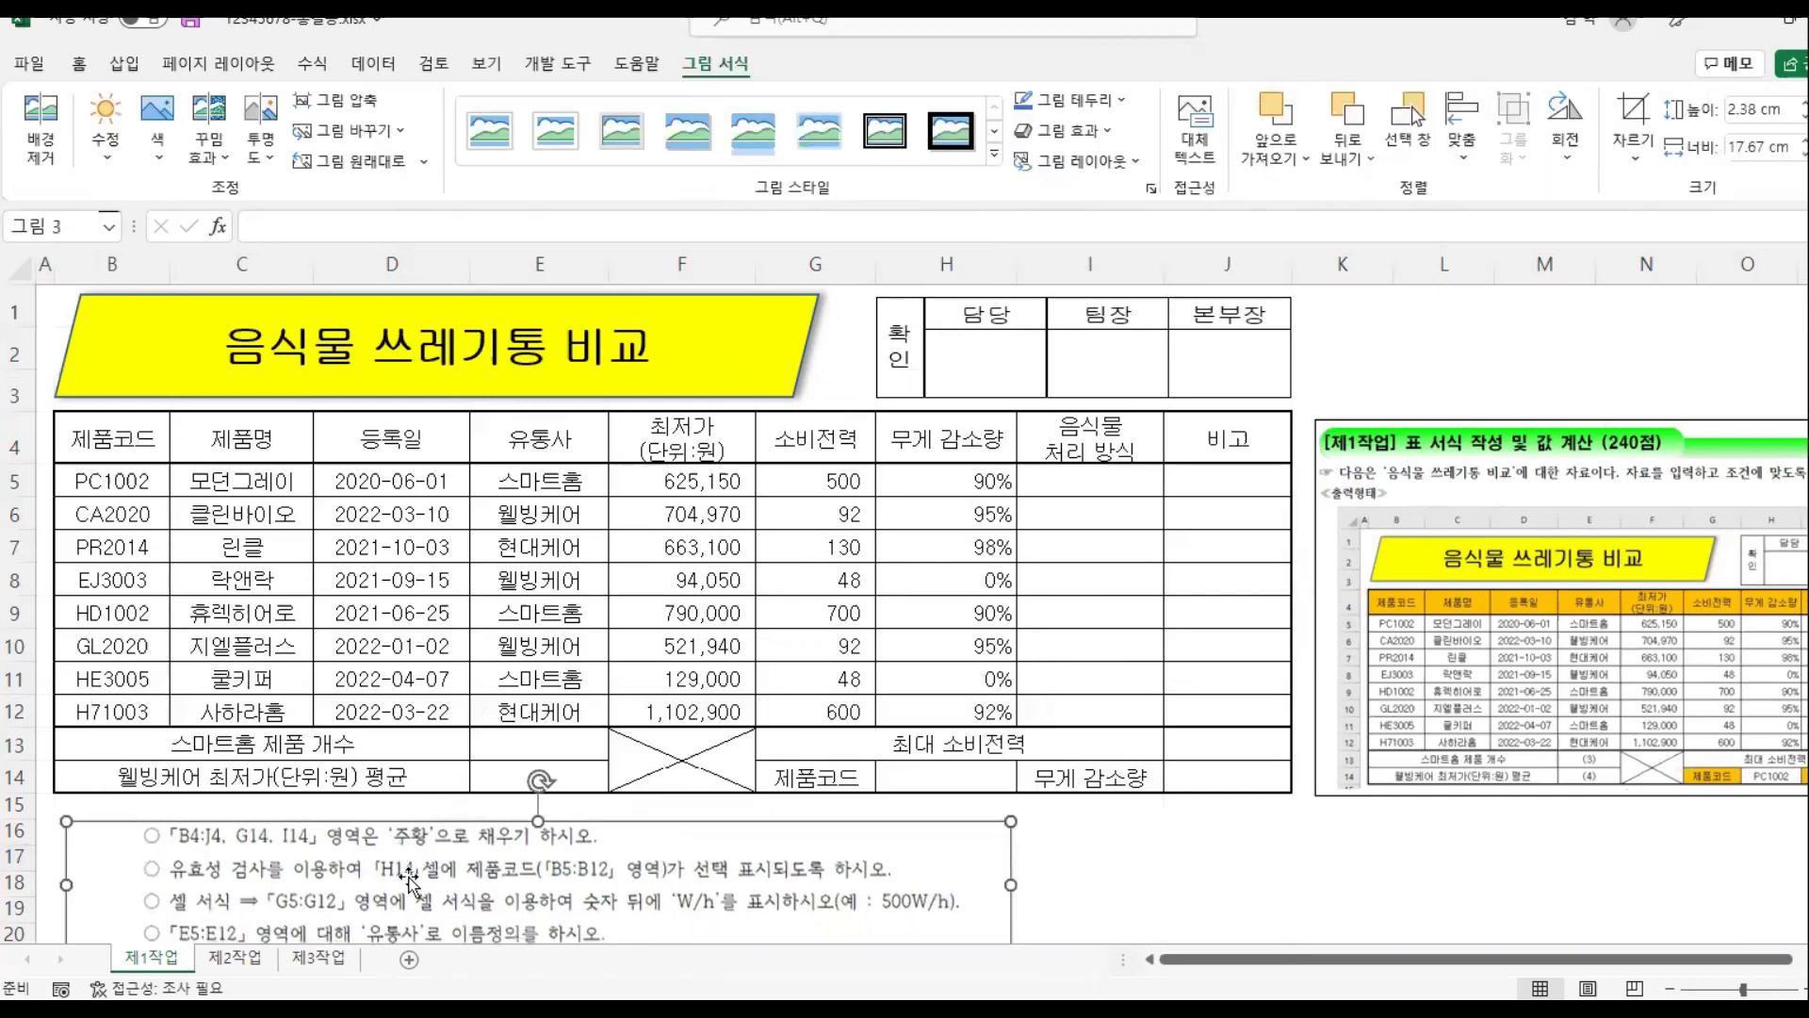
Step: Check in the sample output picture which cells are filled with orange, and return the picture to the right of the table
left_click(417, 645)
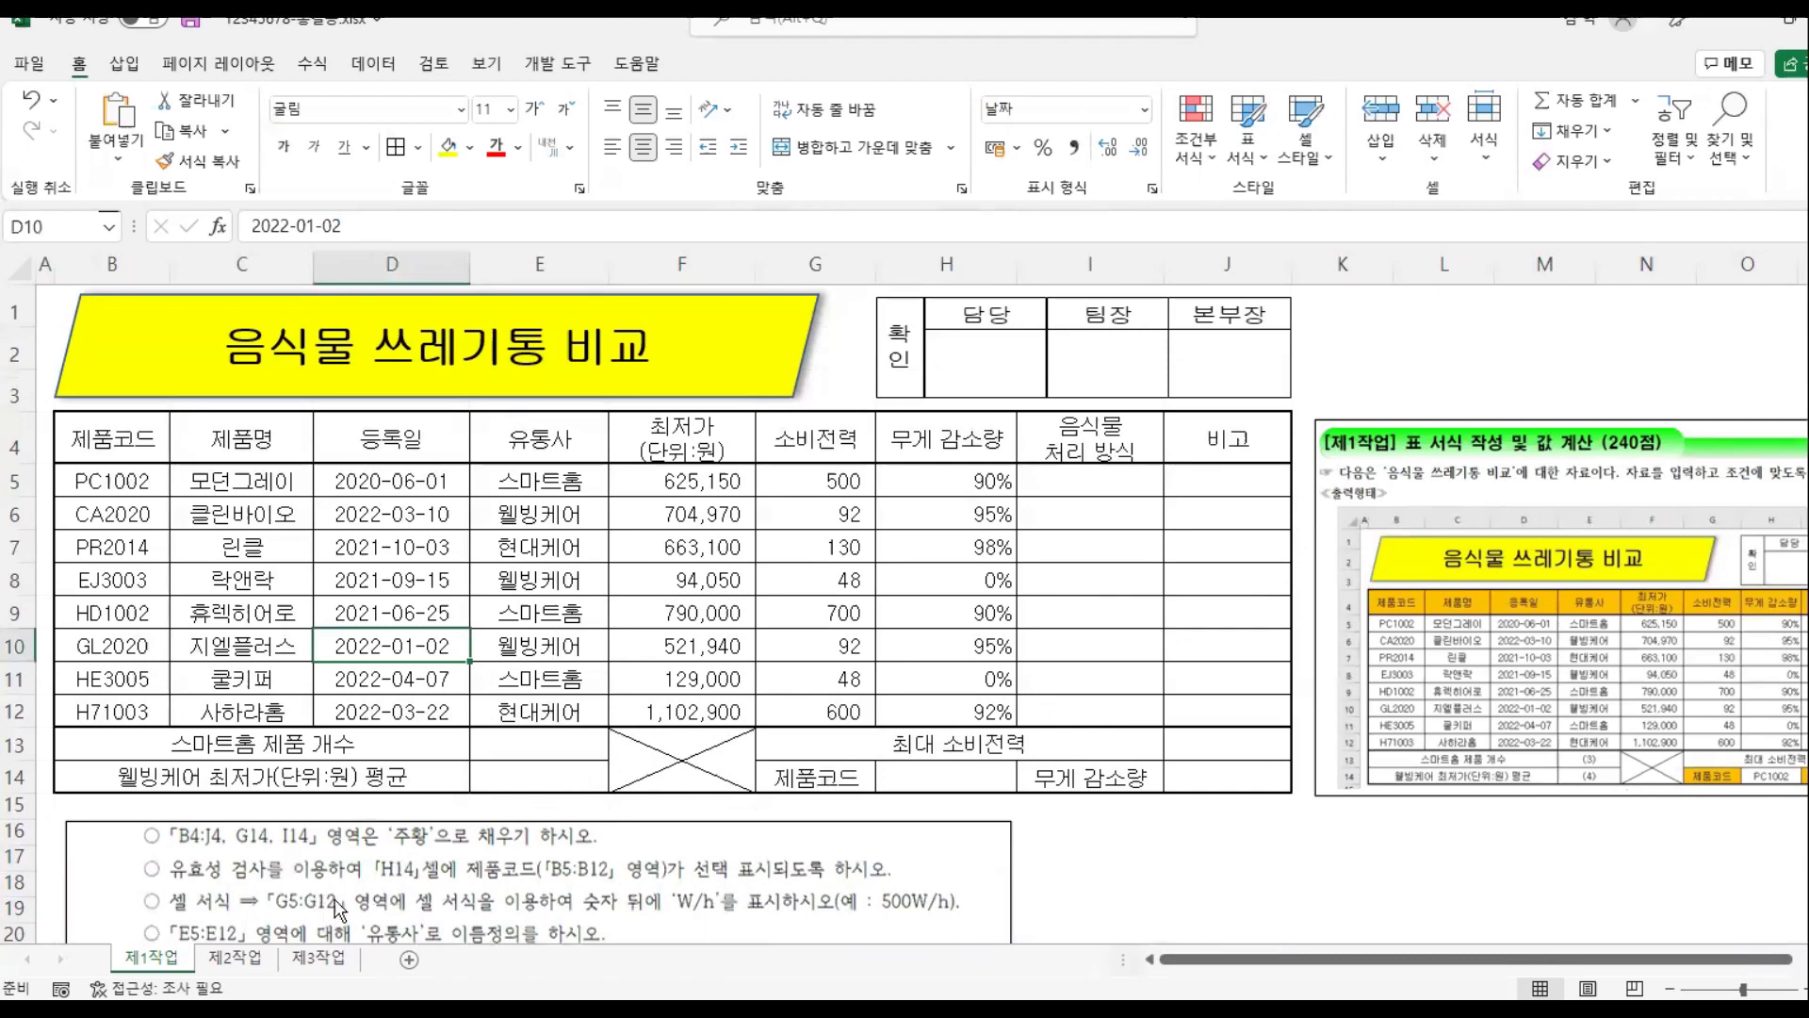
mouse_move(387, 814)
left_mouse_down()
mouse_move(428, 855)
mouse_move(551, 857)
left_mouse_up()
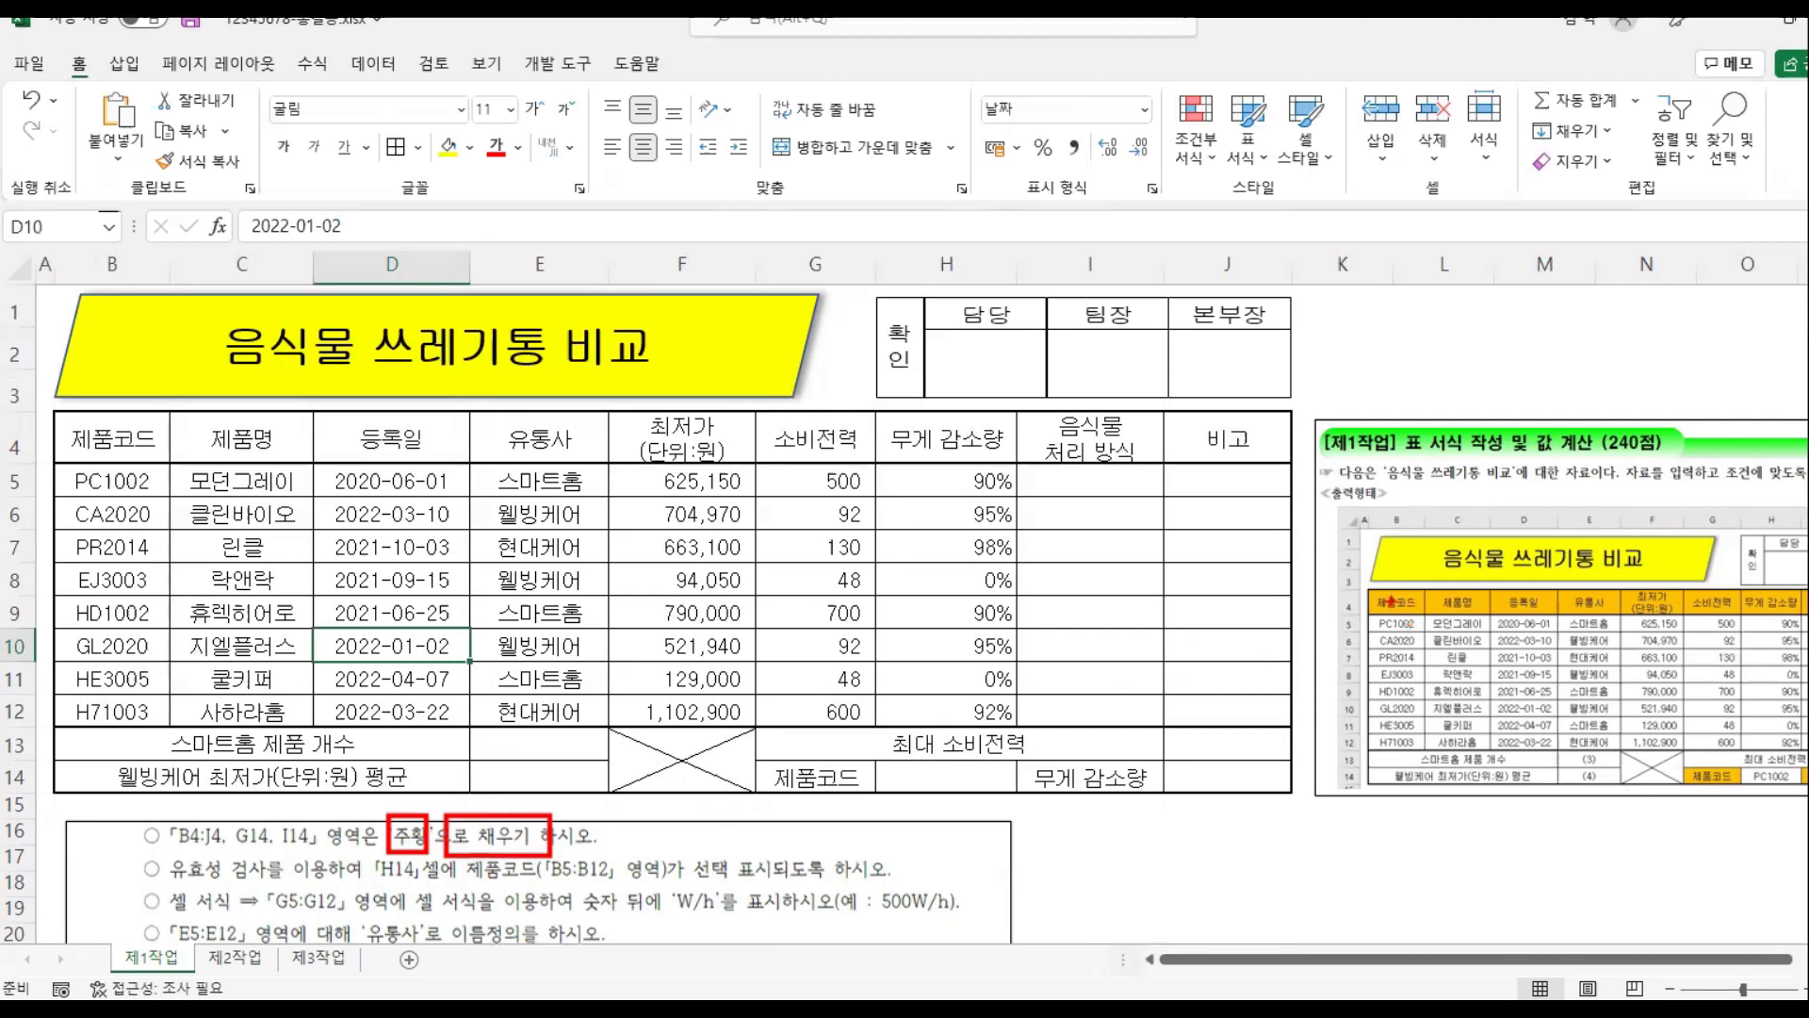
left_click_drag(1474, 711, 1192, 747)
mouse_move(1093, 629)
left_mouse_down()
mouse_move(1142, 664)
mouse_move(1637, 655)
left_mouse_up()
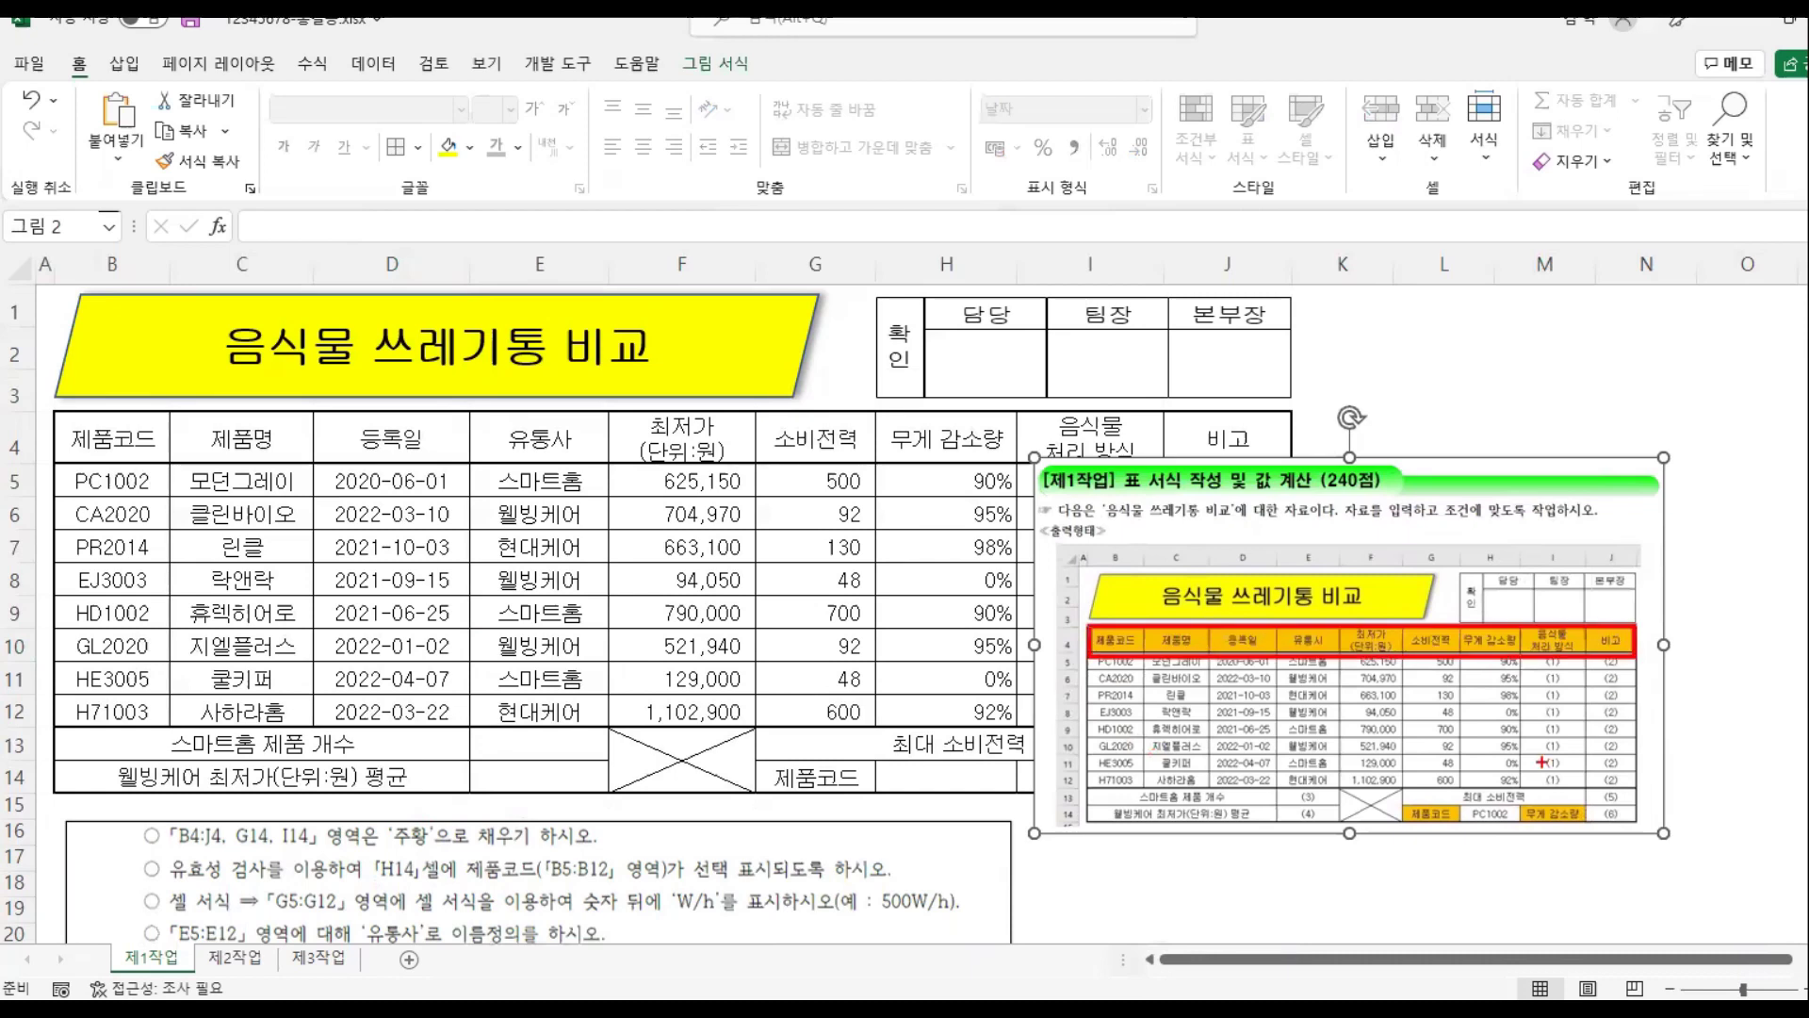
mouse_move(1394, 811)
left_mouse_down()
mouse_move(1456, 837)
mouse_move(1397, 802)
left_mouse_up()
left_click_drag(1506, 805, 1602, 835)
left_click_drag(1466, 816, 1756, 848)
Step: Fill cells B4:J4, G14 and I14 with the standard colour orange (주황)
left_click_drag(118, 439, 1178, 438)
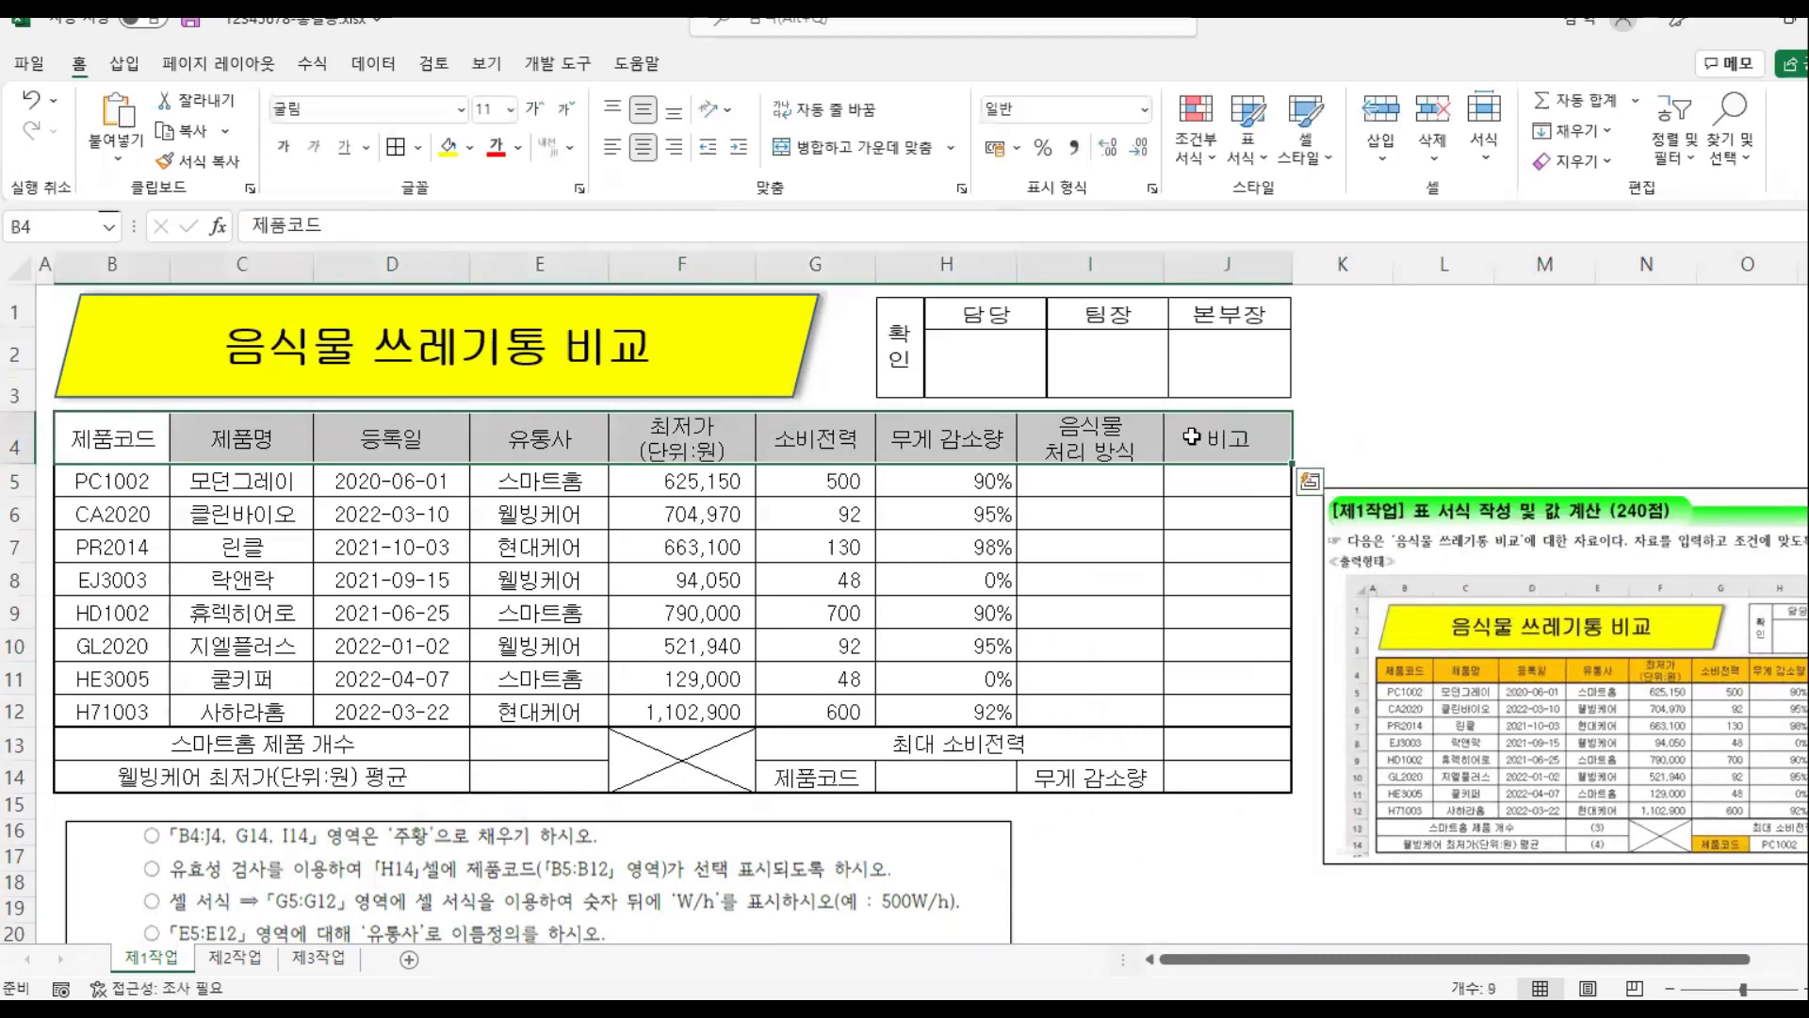
left_click(822, 778, "ctrl")
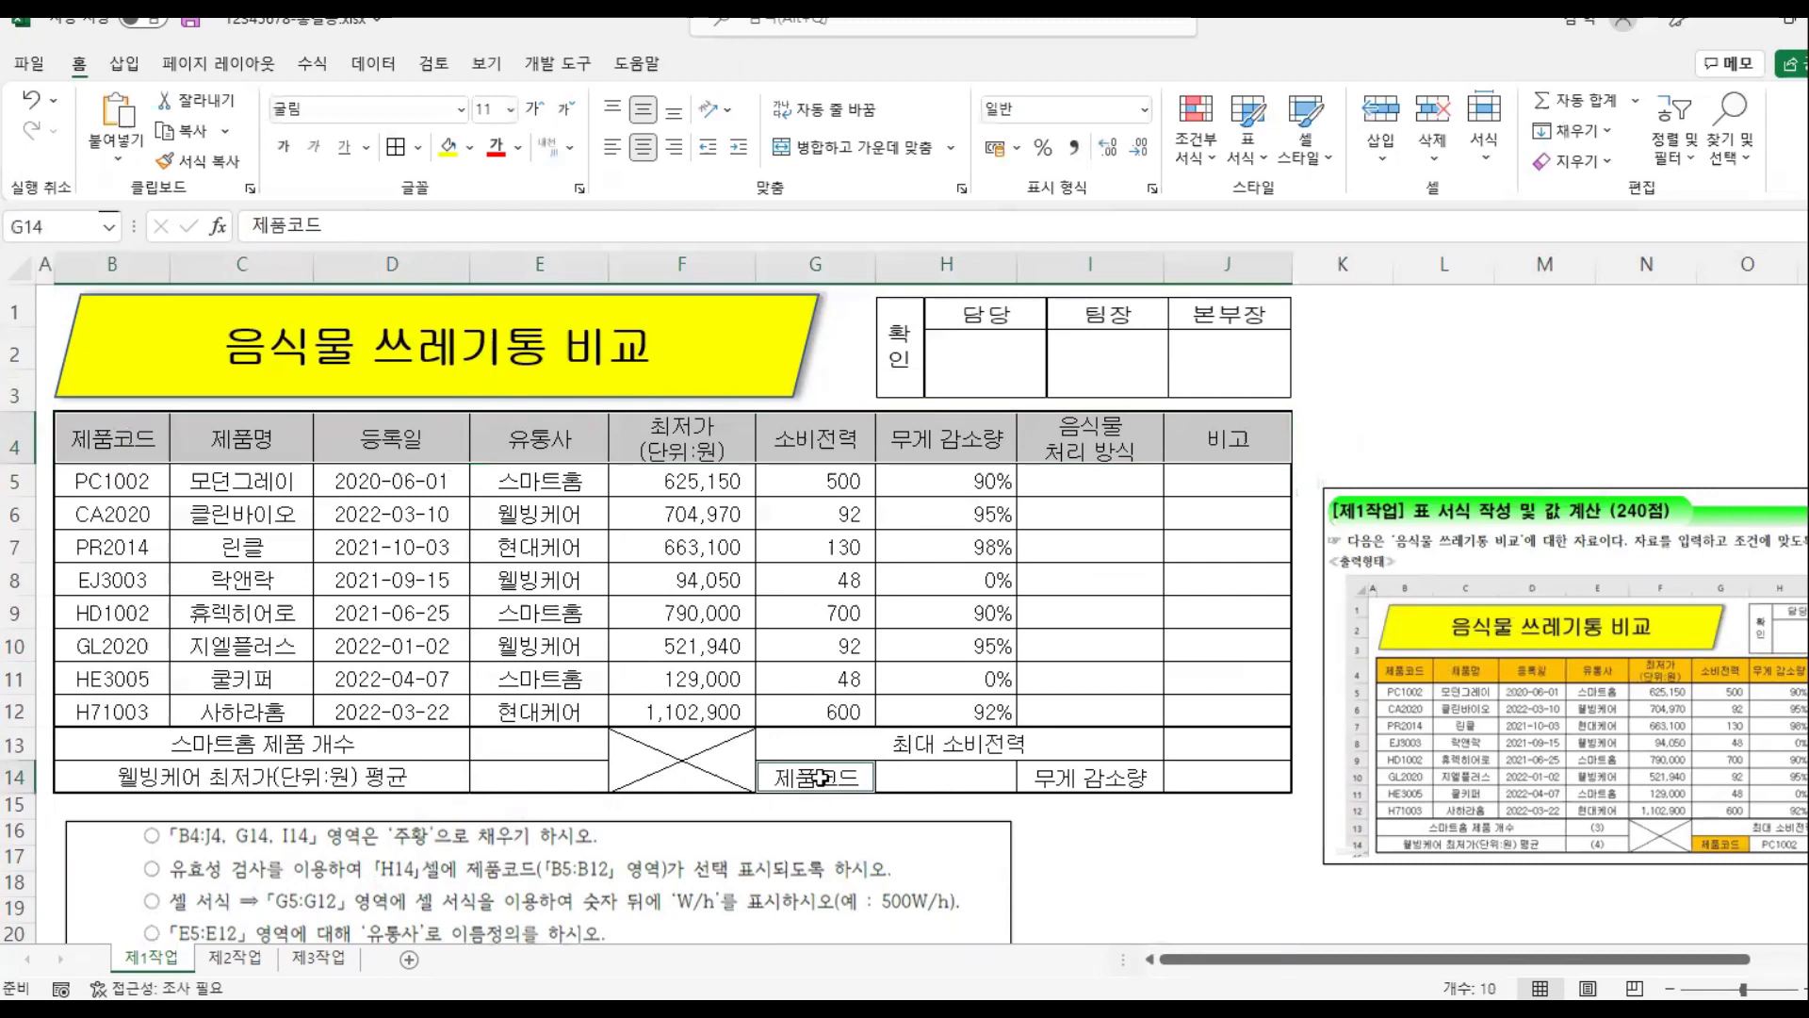
left_click(1103, 775, "ctrl")
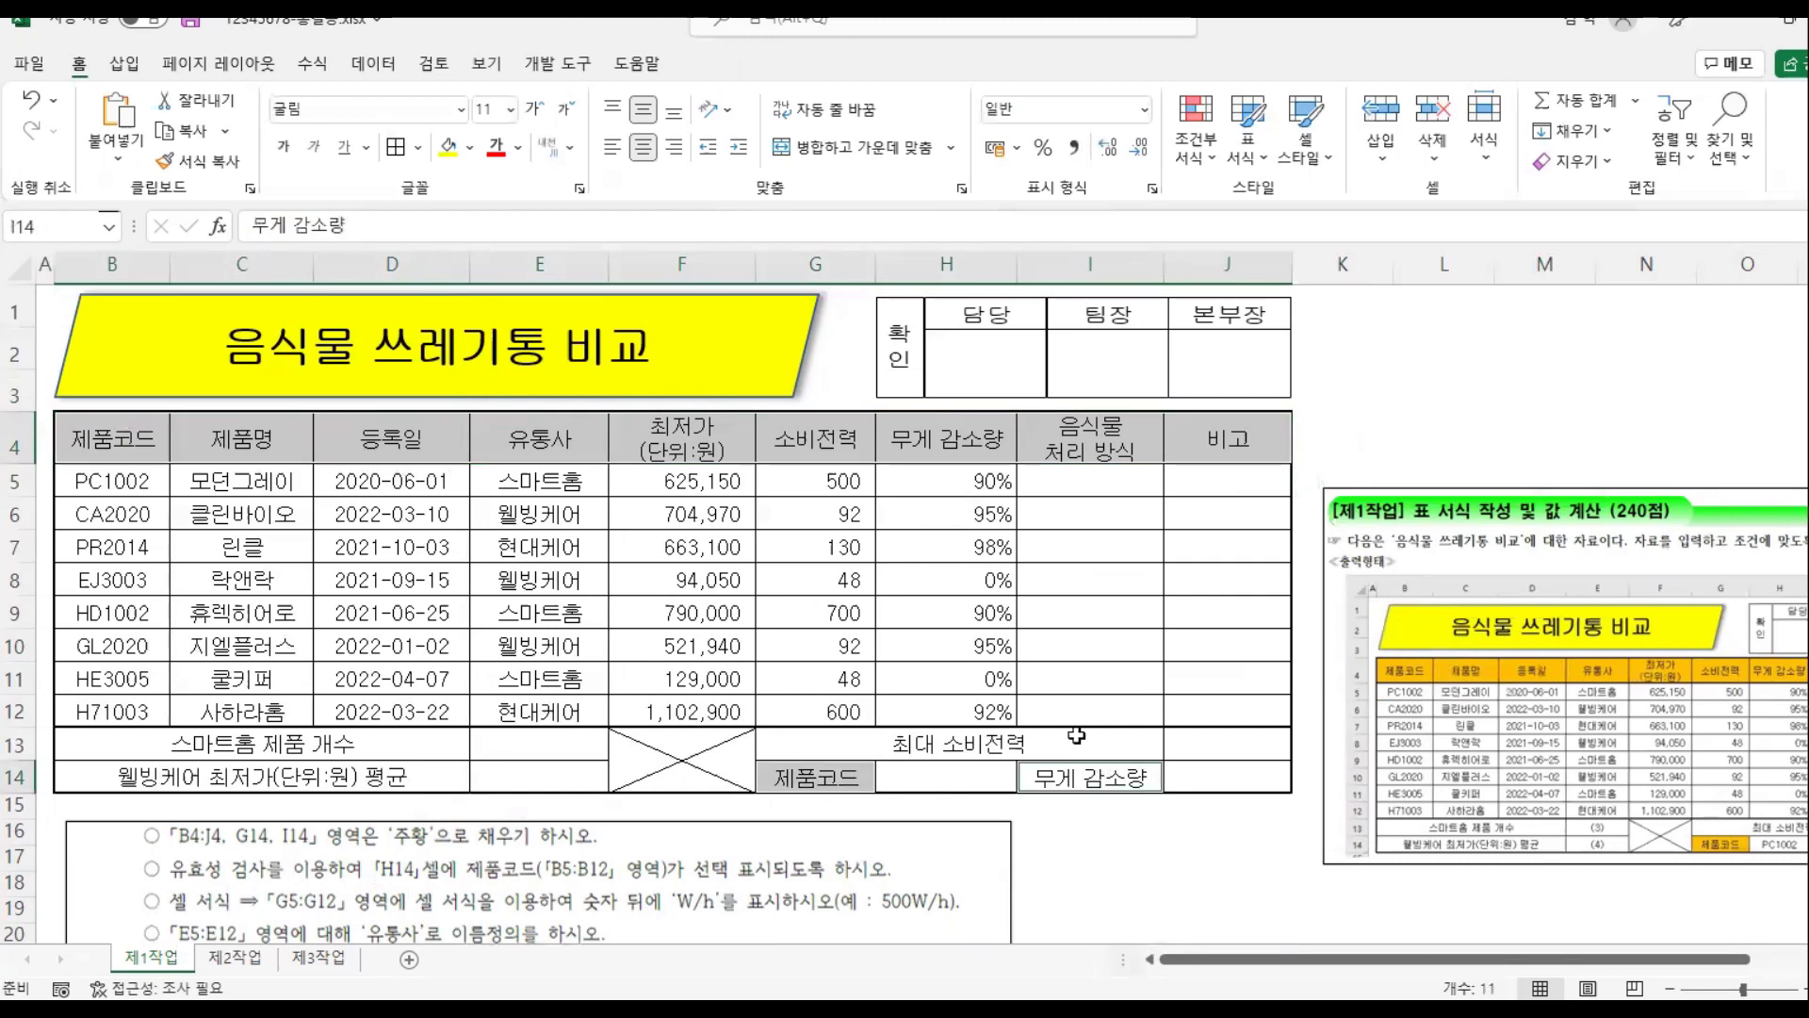
left_click(471, 148)
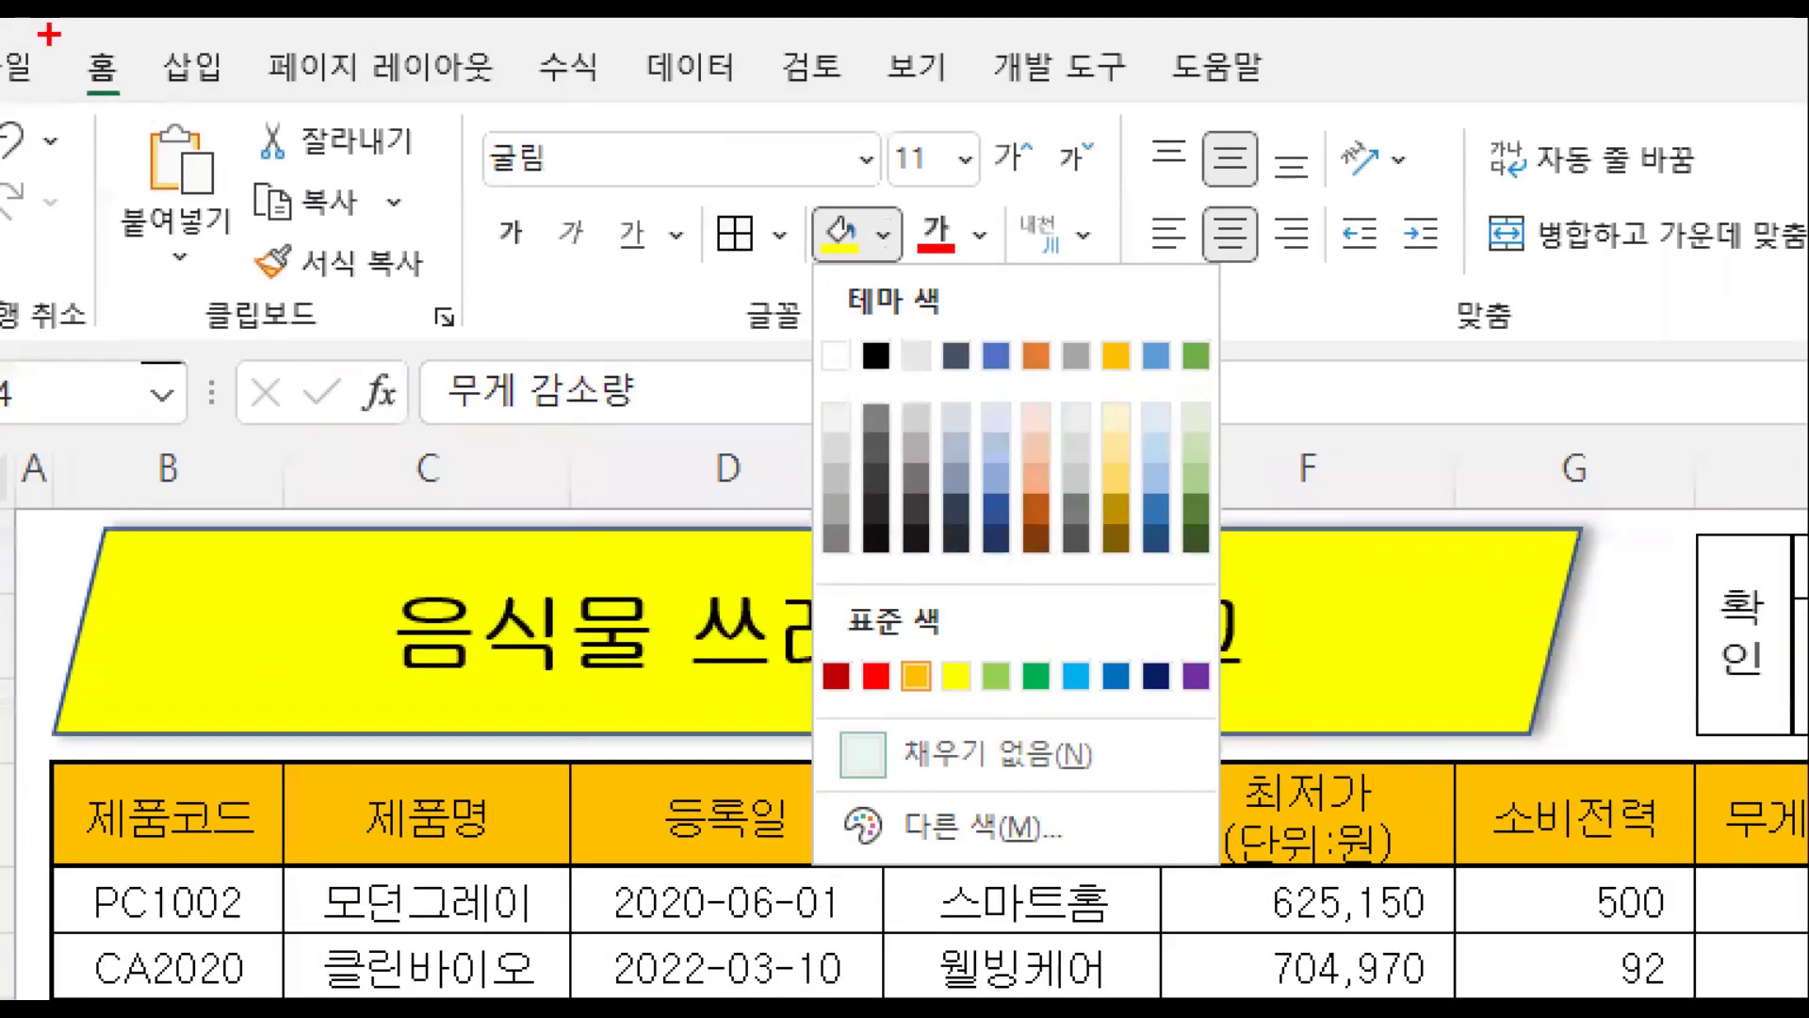
left_click_drag(49, 32, 146, 110)
mouse_move(874, 195)
left_mouse_down()
mouse_move(936, 266)
mouse_move(914, 266)
left_mouse_up()
left_click_drag(895, 644, 949, 713)
left_click_drag(921, 713, 921, 890)
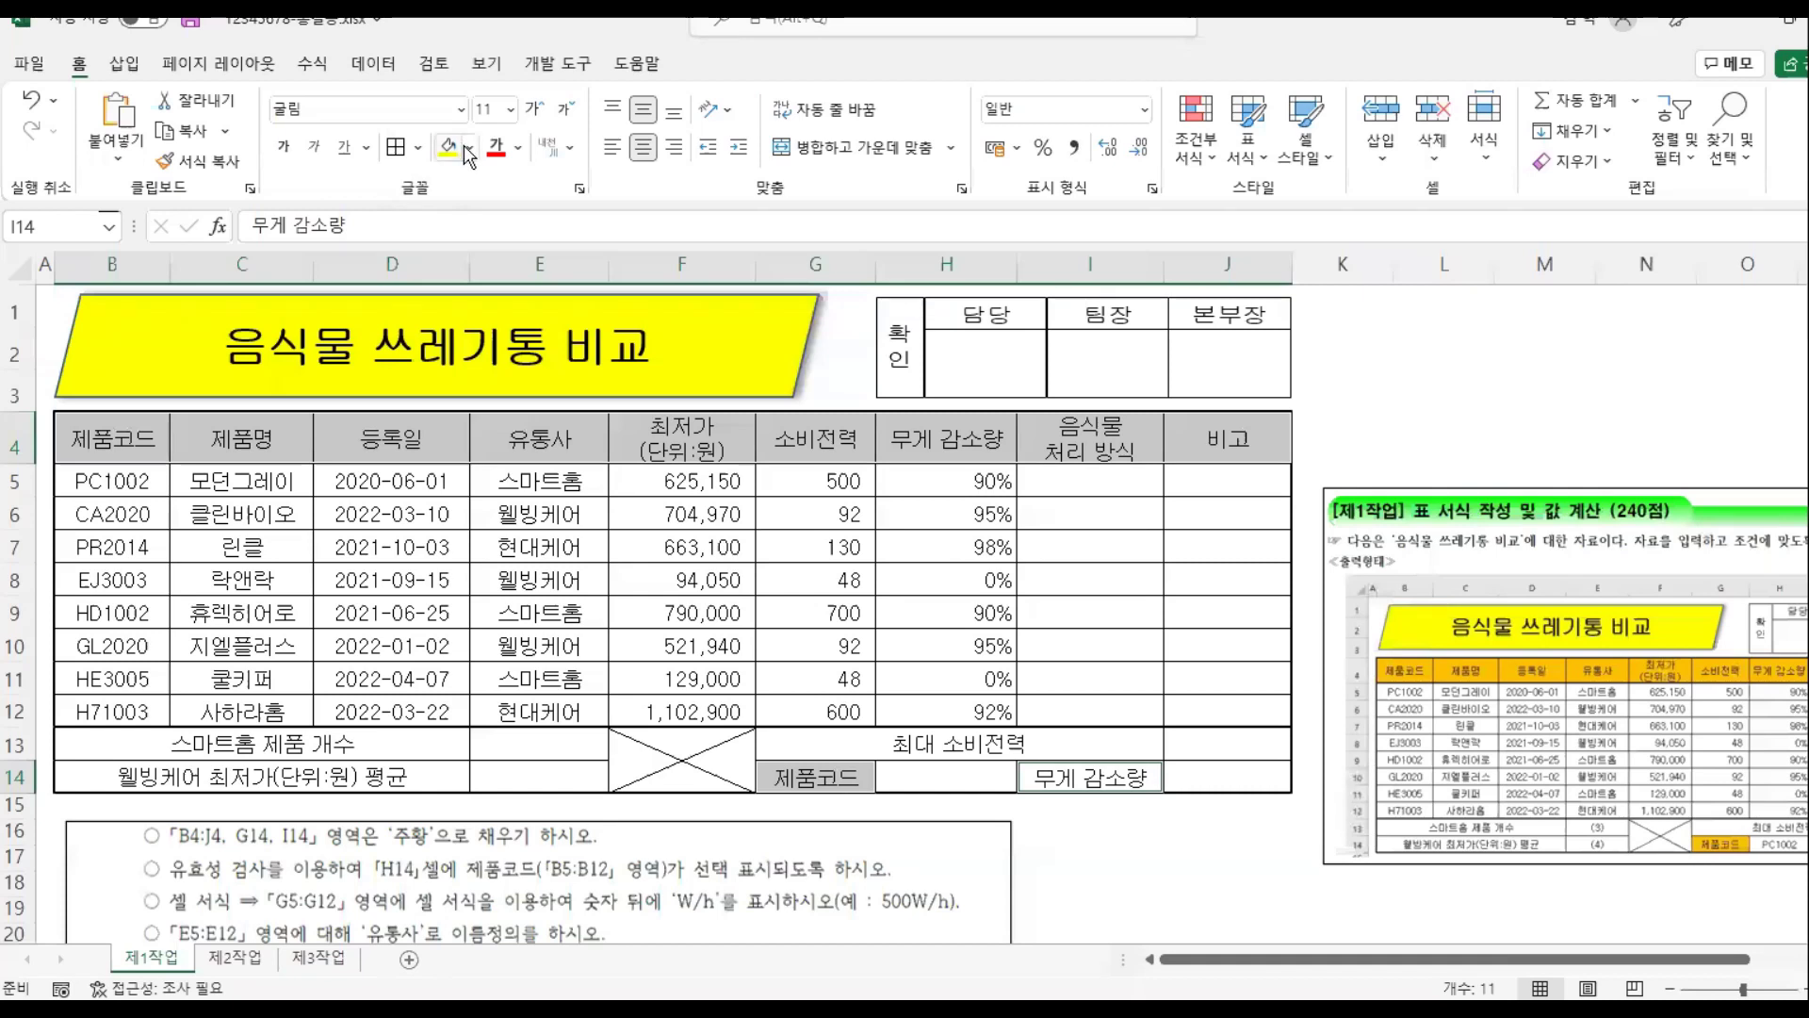
left_click(887, 239)
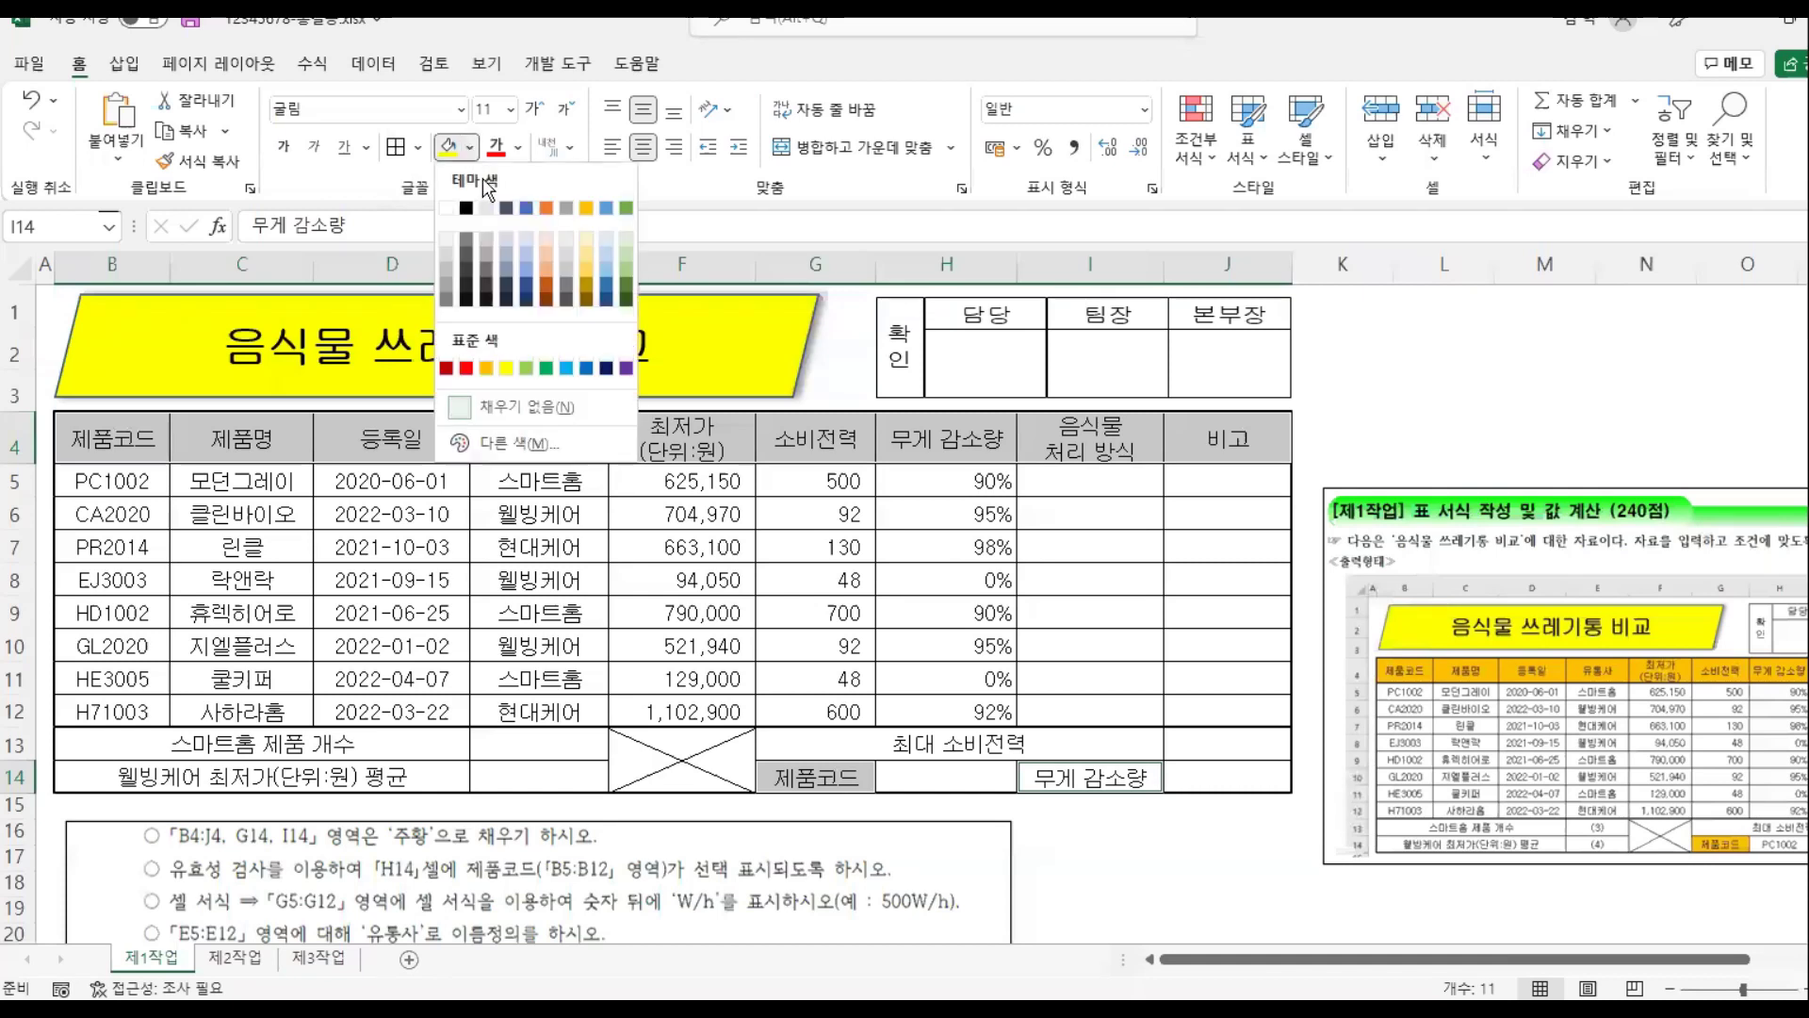
left_click(487, 369)
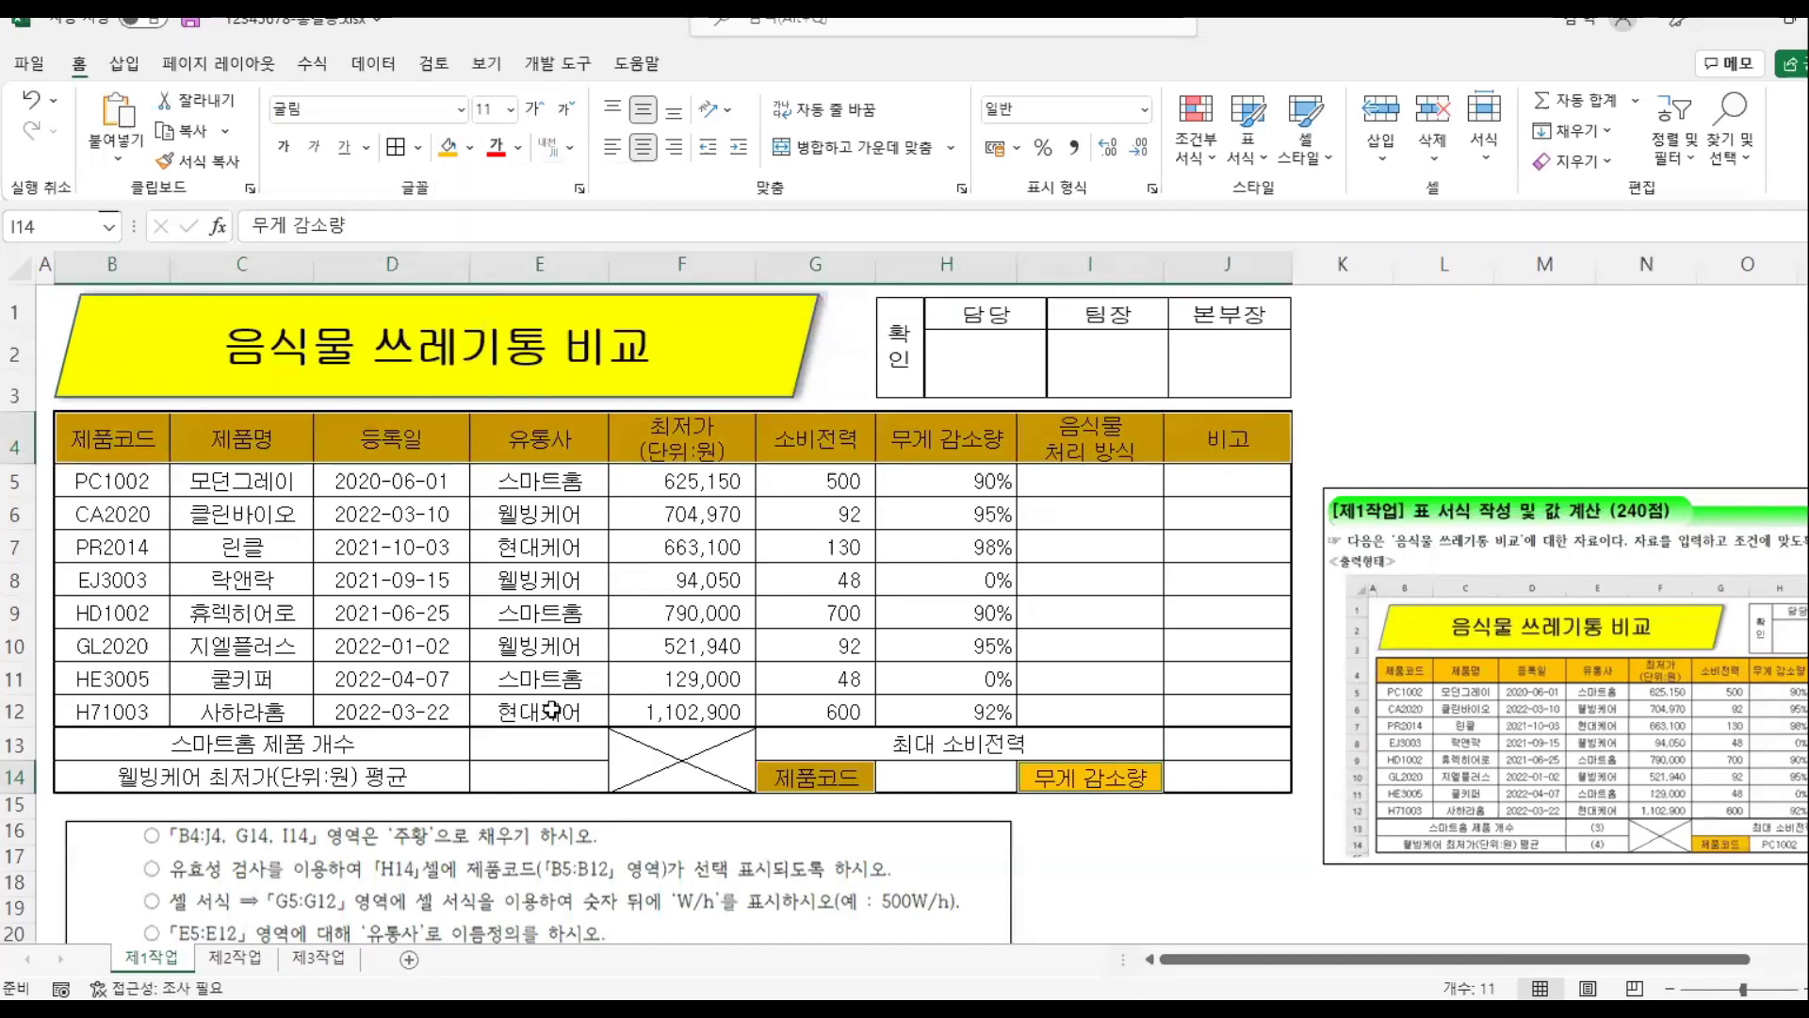
Step: Start a data validation rule for cell H14 and set its allowed type to a list (목록)
left_click(377, 872)
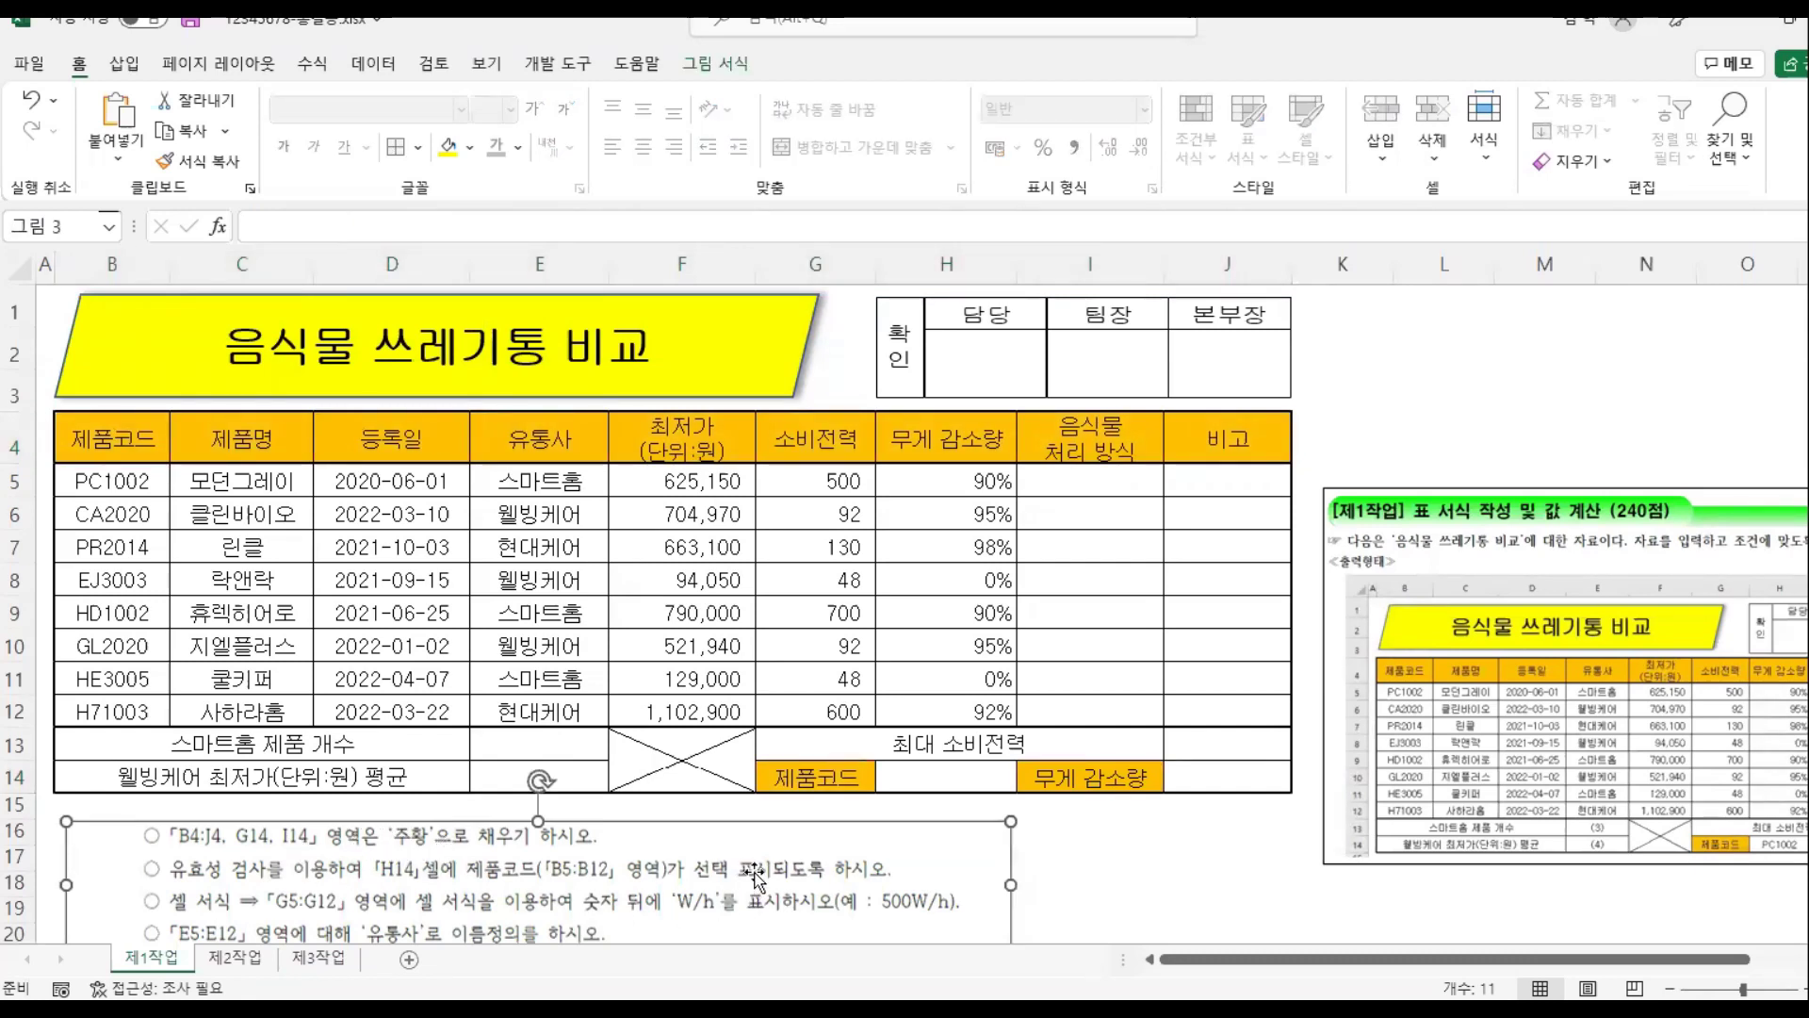
left_click(971, 778)
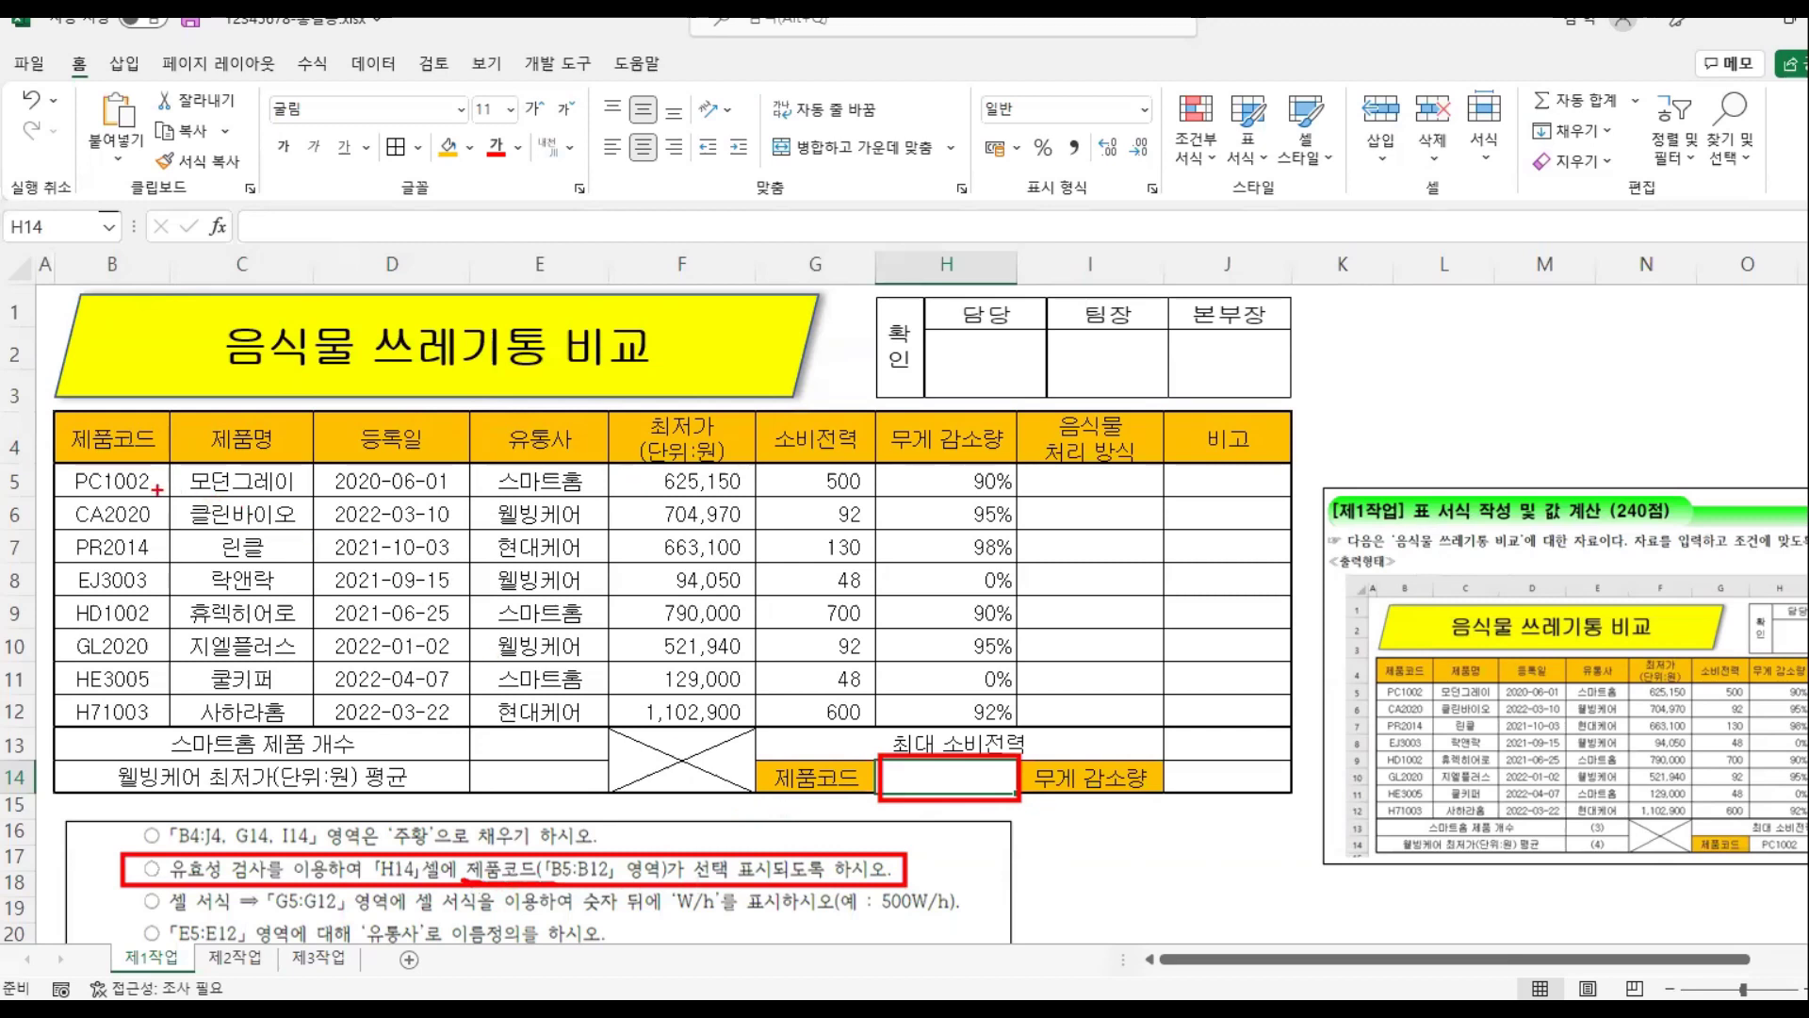
left_click_drag(59, 467, 173, 723)
mouse_move(130, 652)
left_mouse_down()
mouse_move(735, 605)
mouse_move(948, 768)
left_mouse_up()
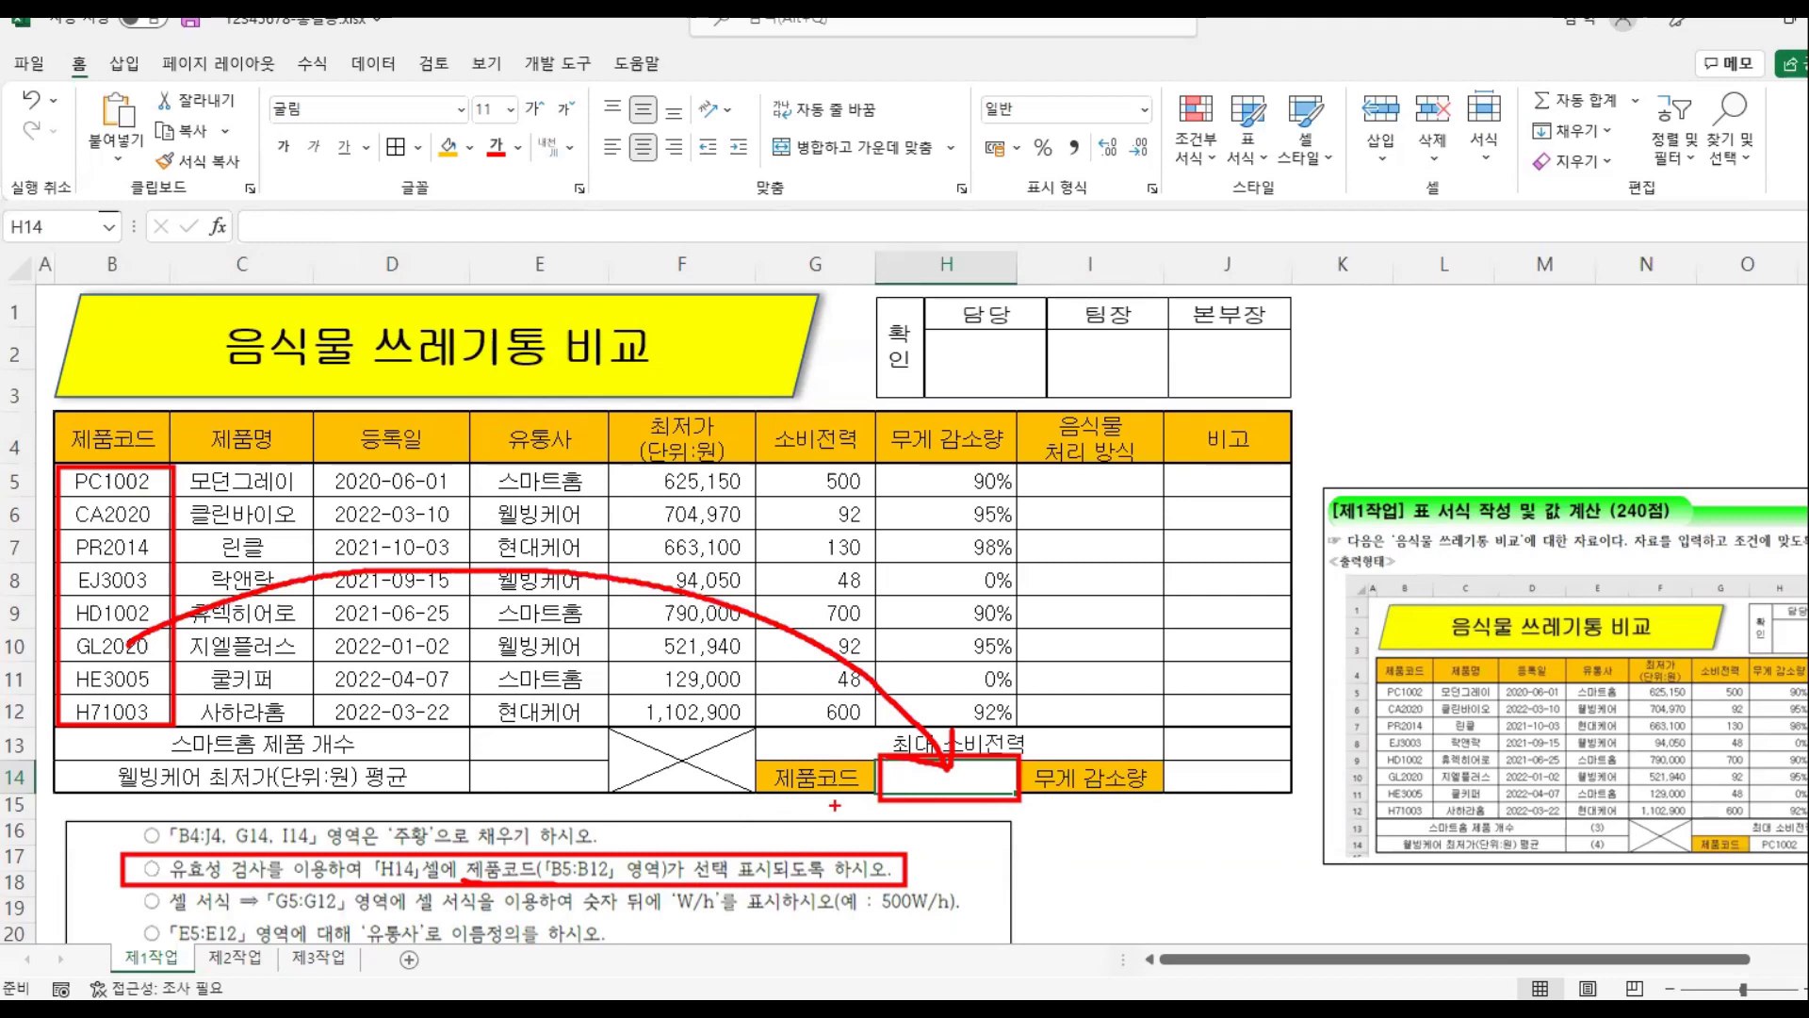
left_click_drag(96, 415, 141, 406)
key("Escape")
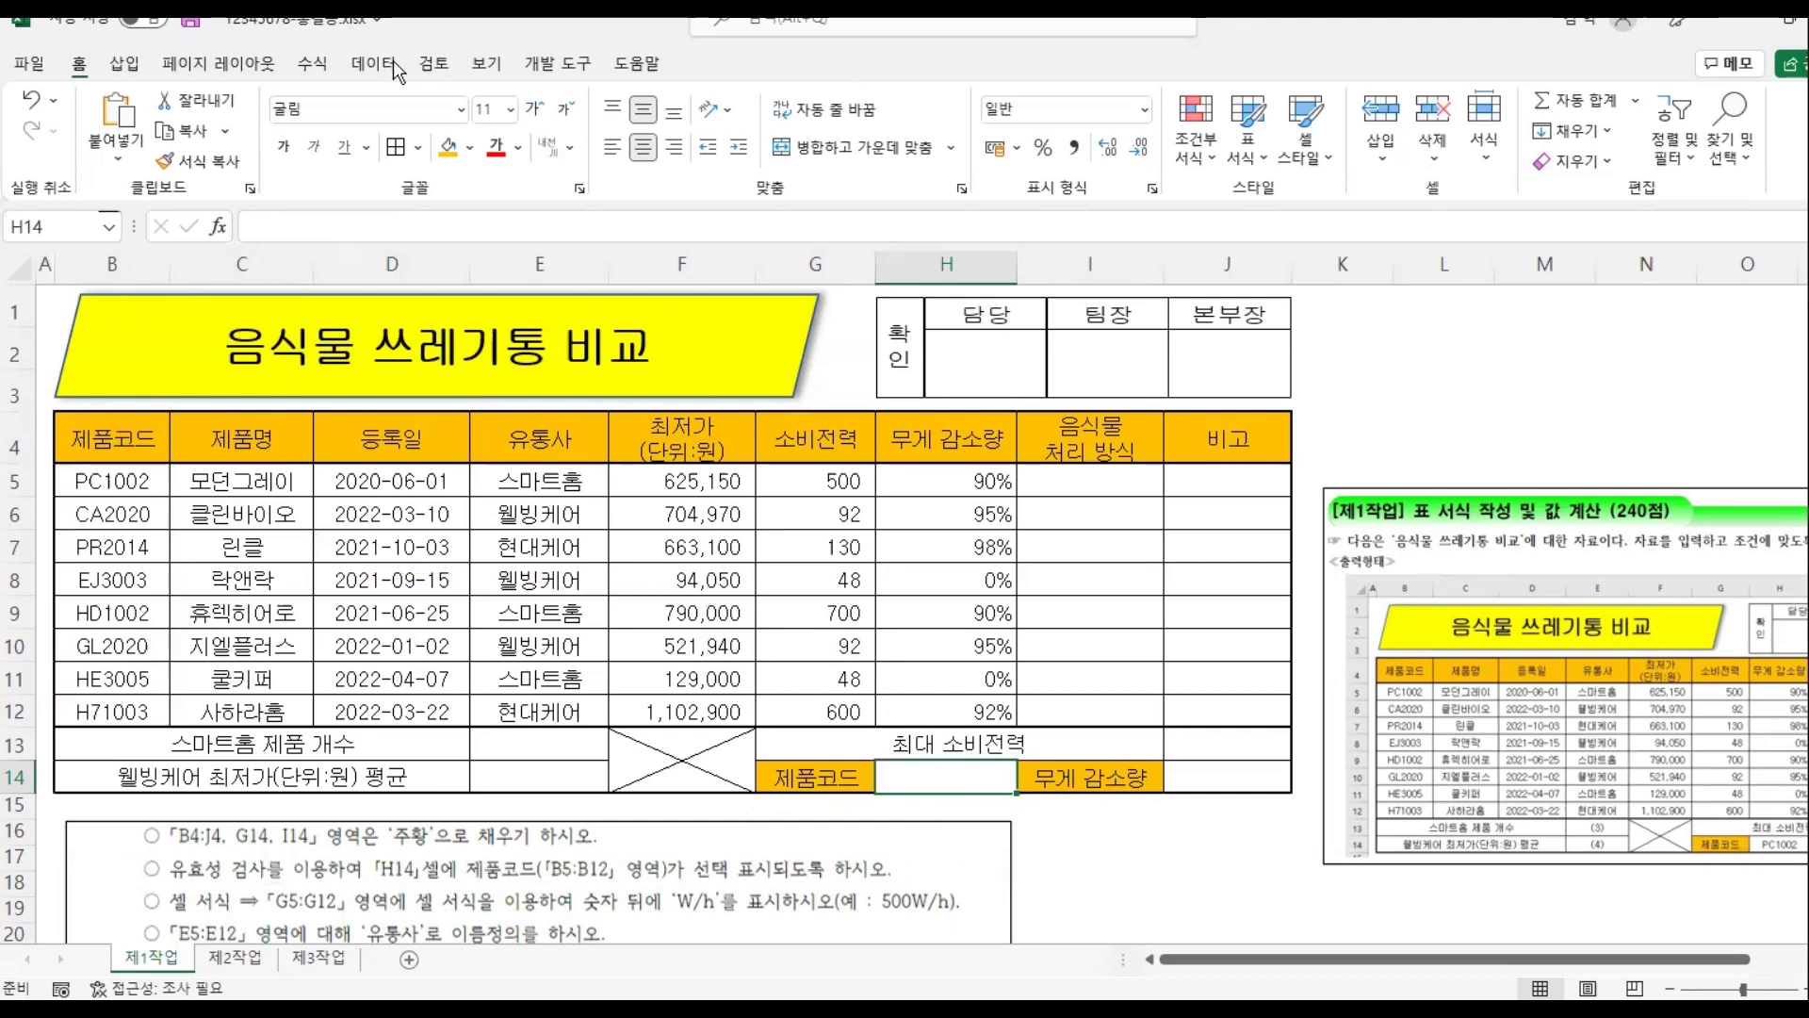
left_click(375, 64)
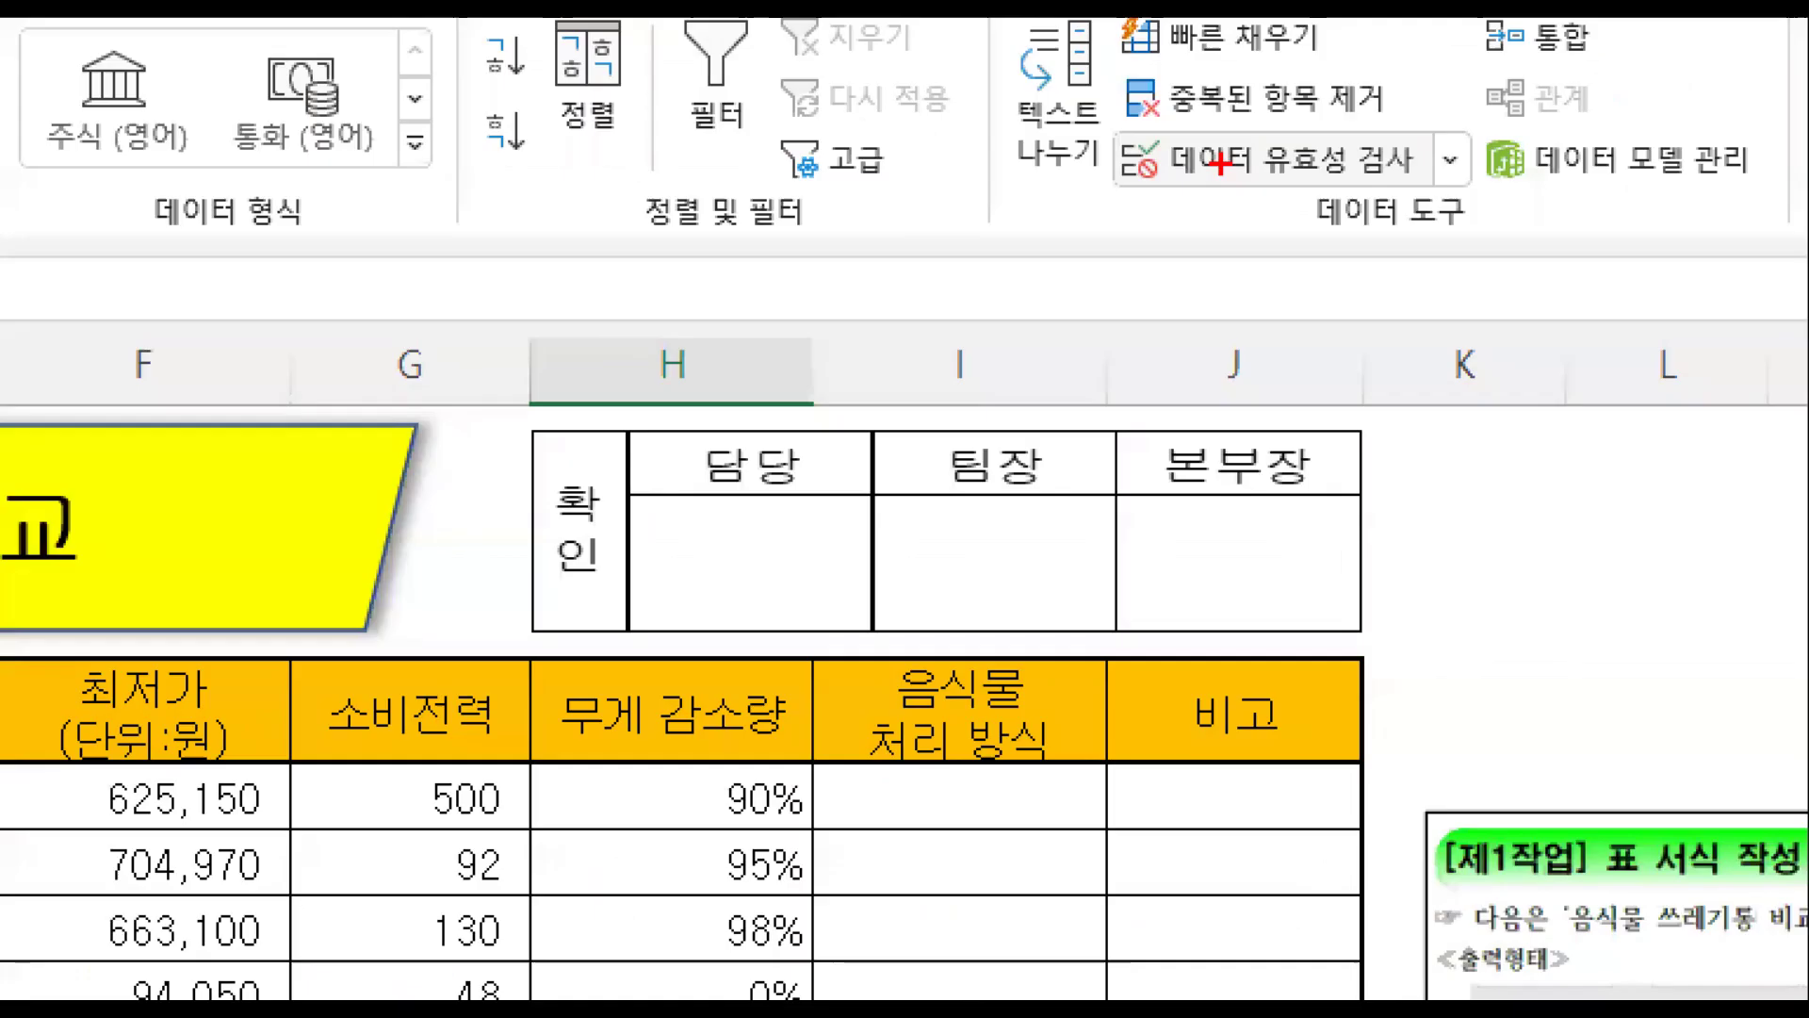
mouse_move(1104, 122)
left_mouse_down()
mouse_move(1232, 194)
mouse_move(1438, 196)
left_mouse_up()
left_click_drag(1243, 172, 1183, 330)
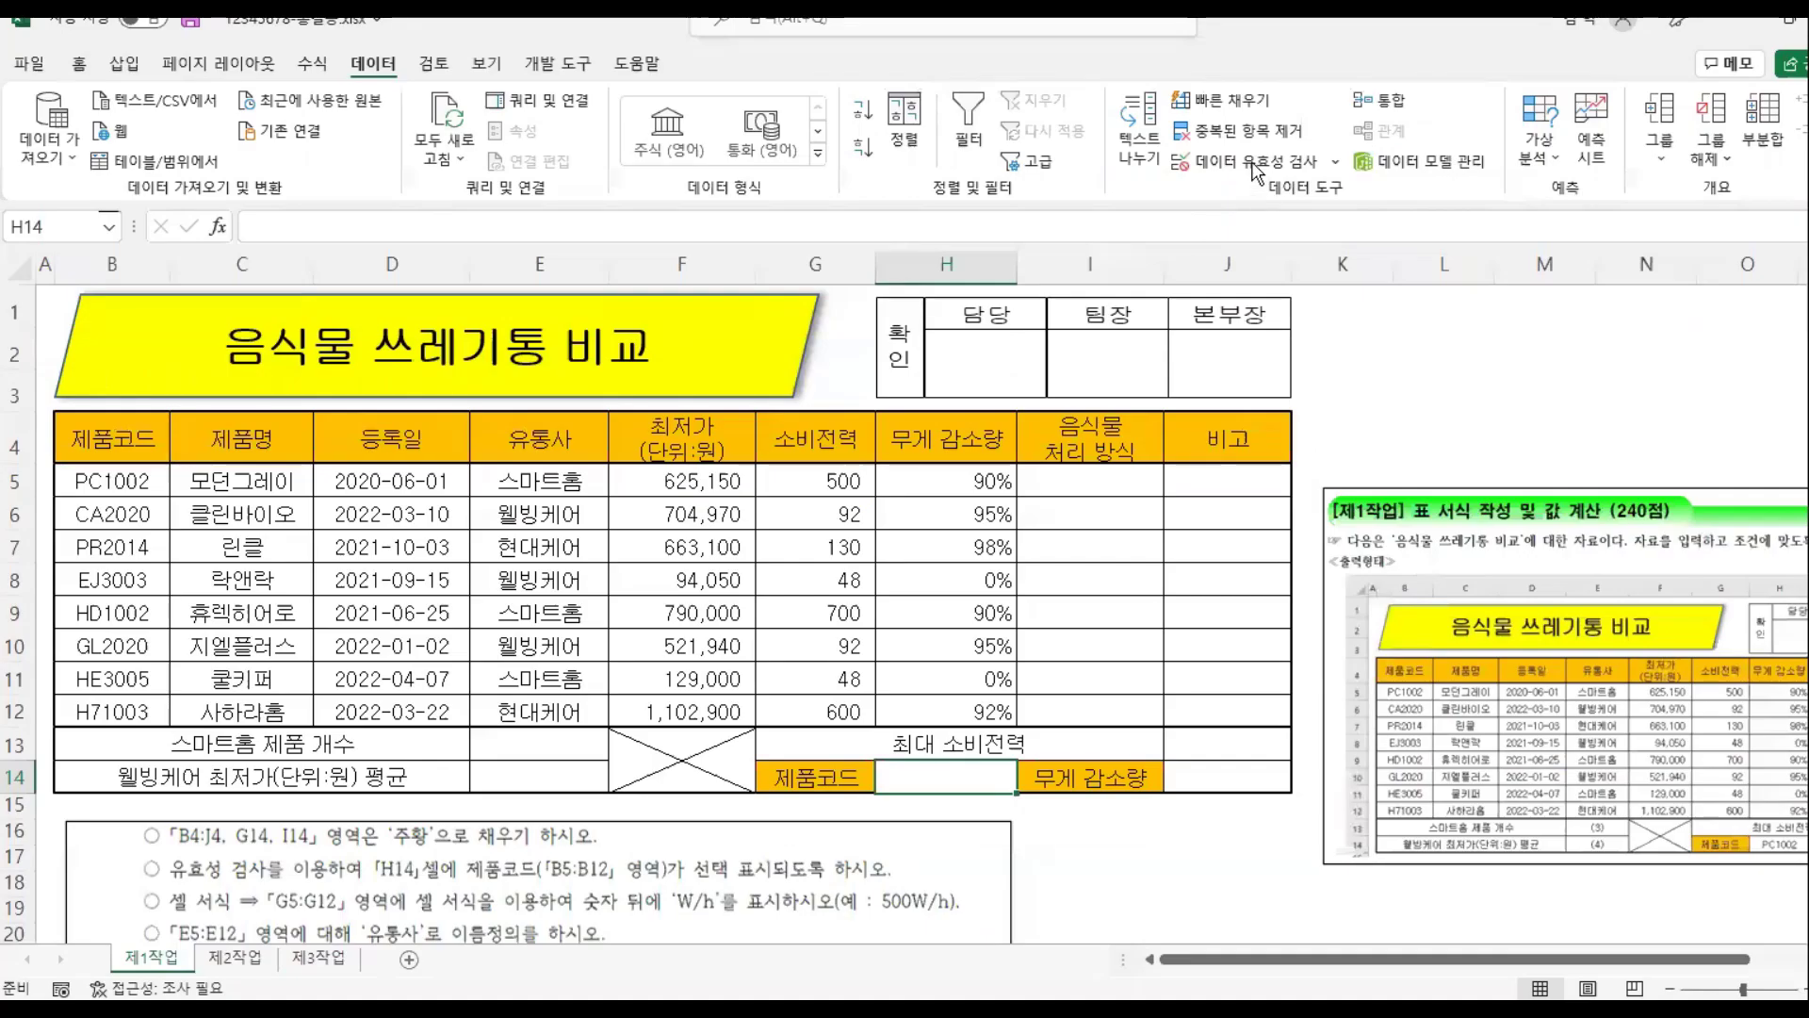
left_click(1263, 158)
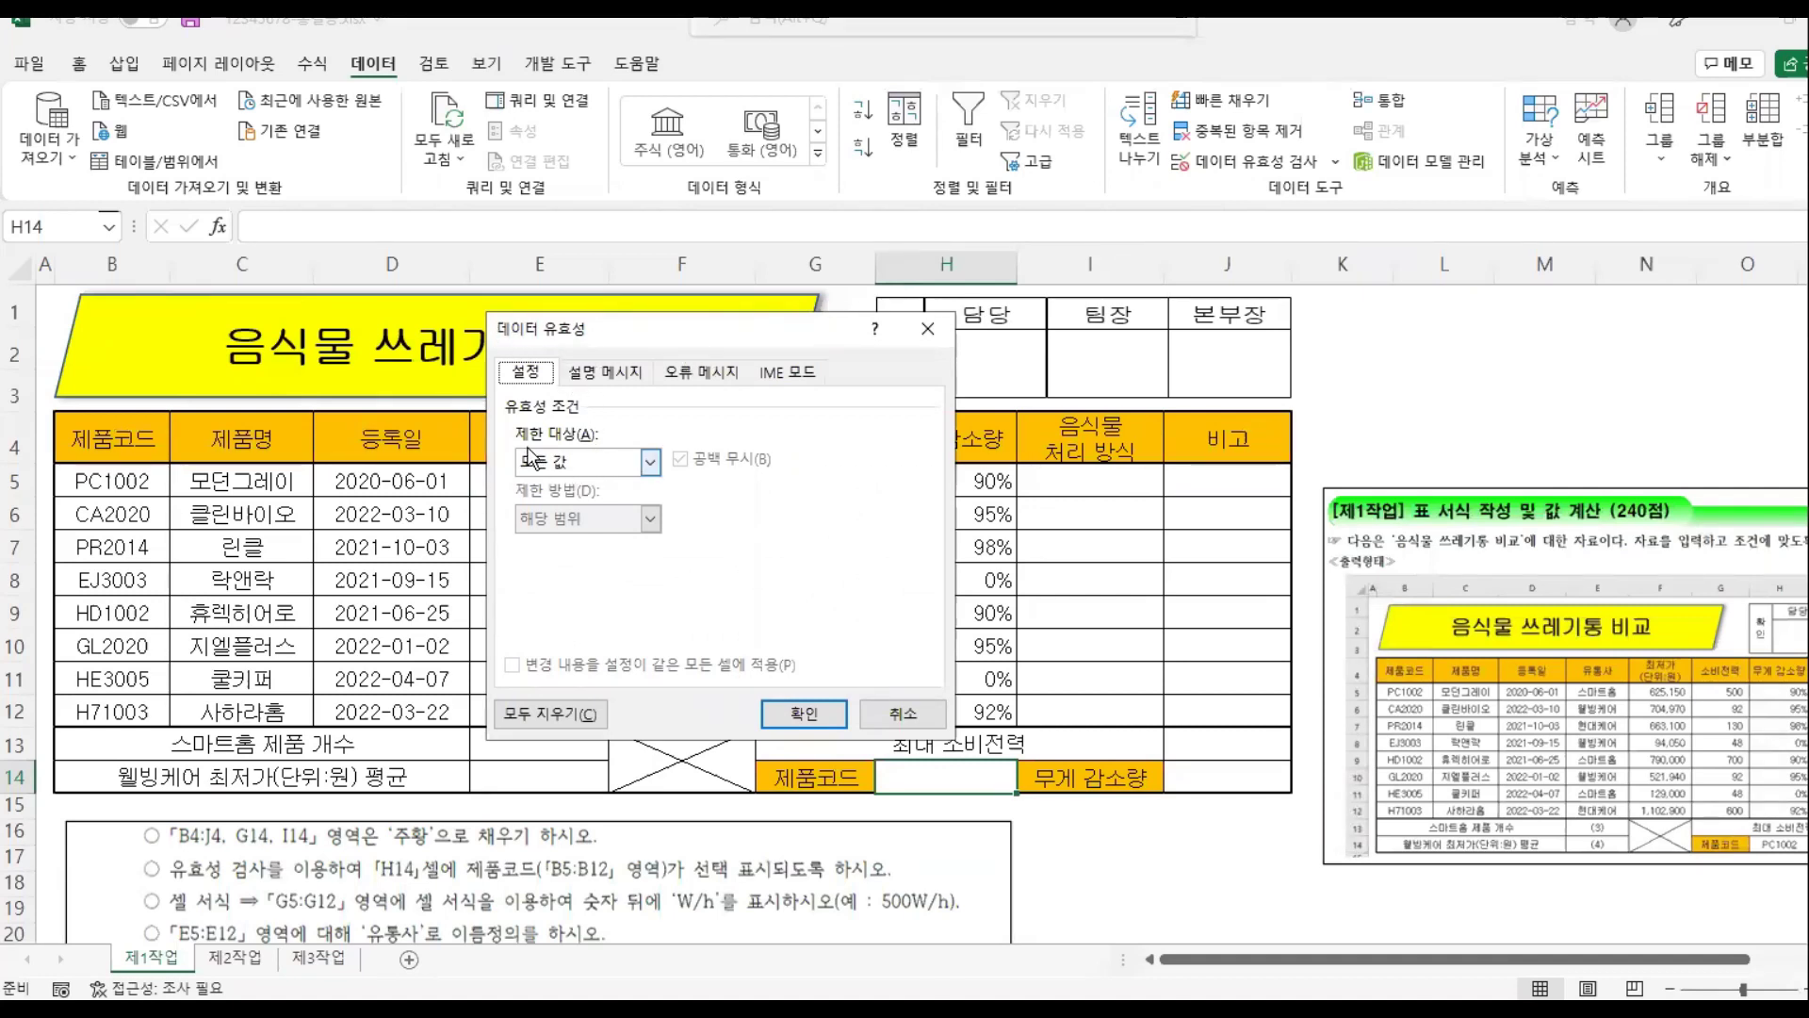
left_click(652, 462)
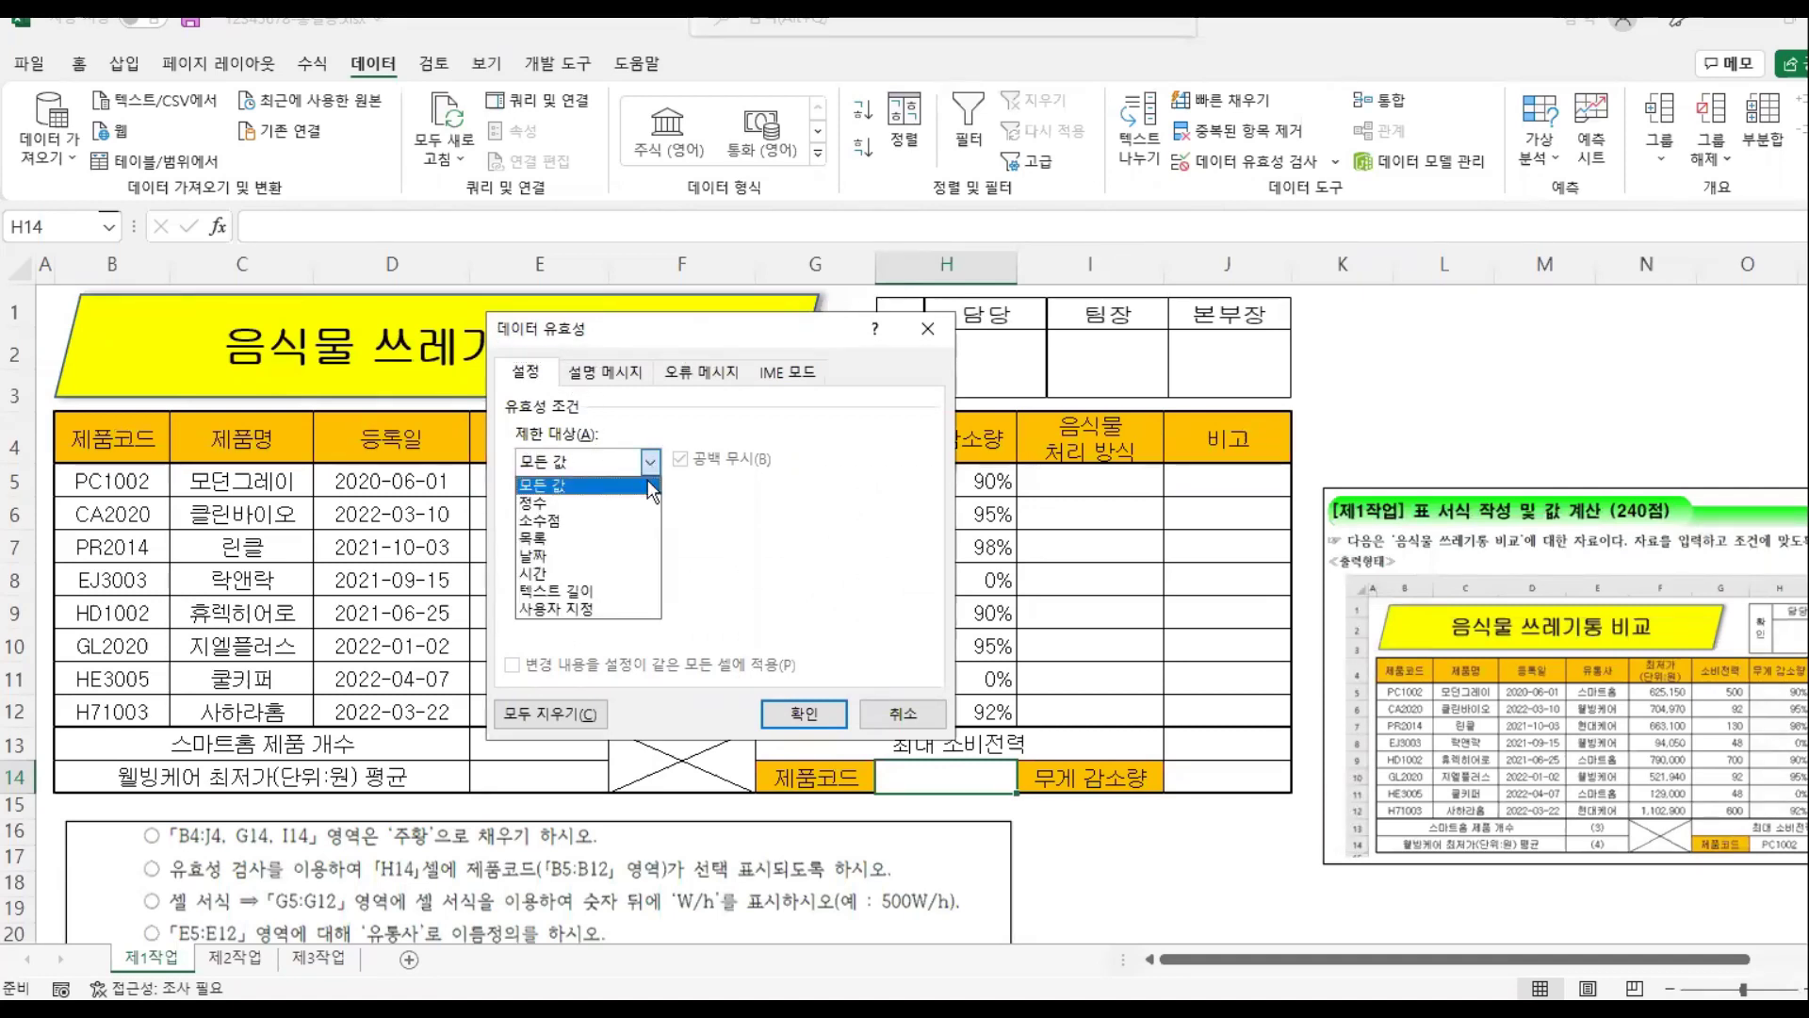
left_click(543, 541)
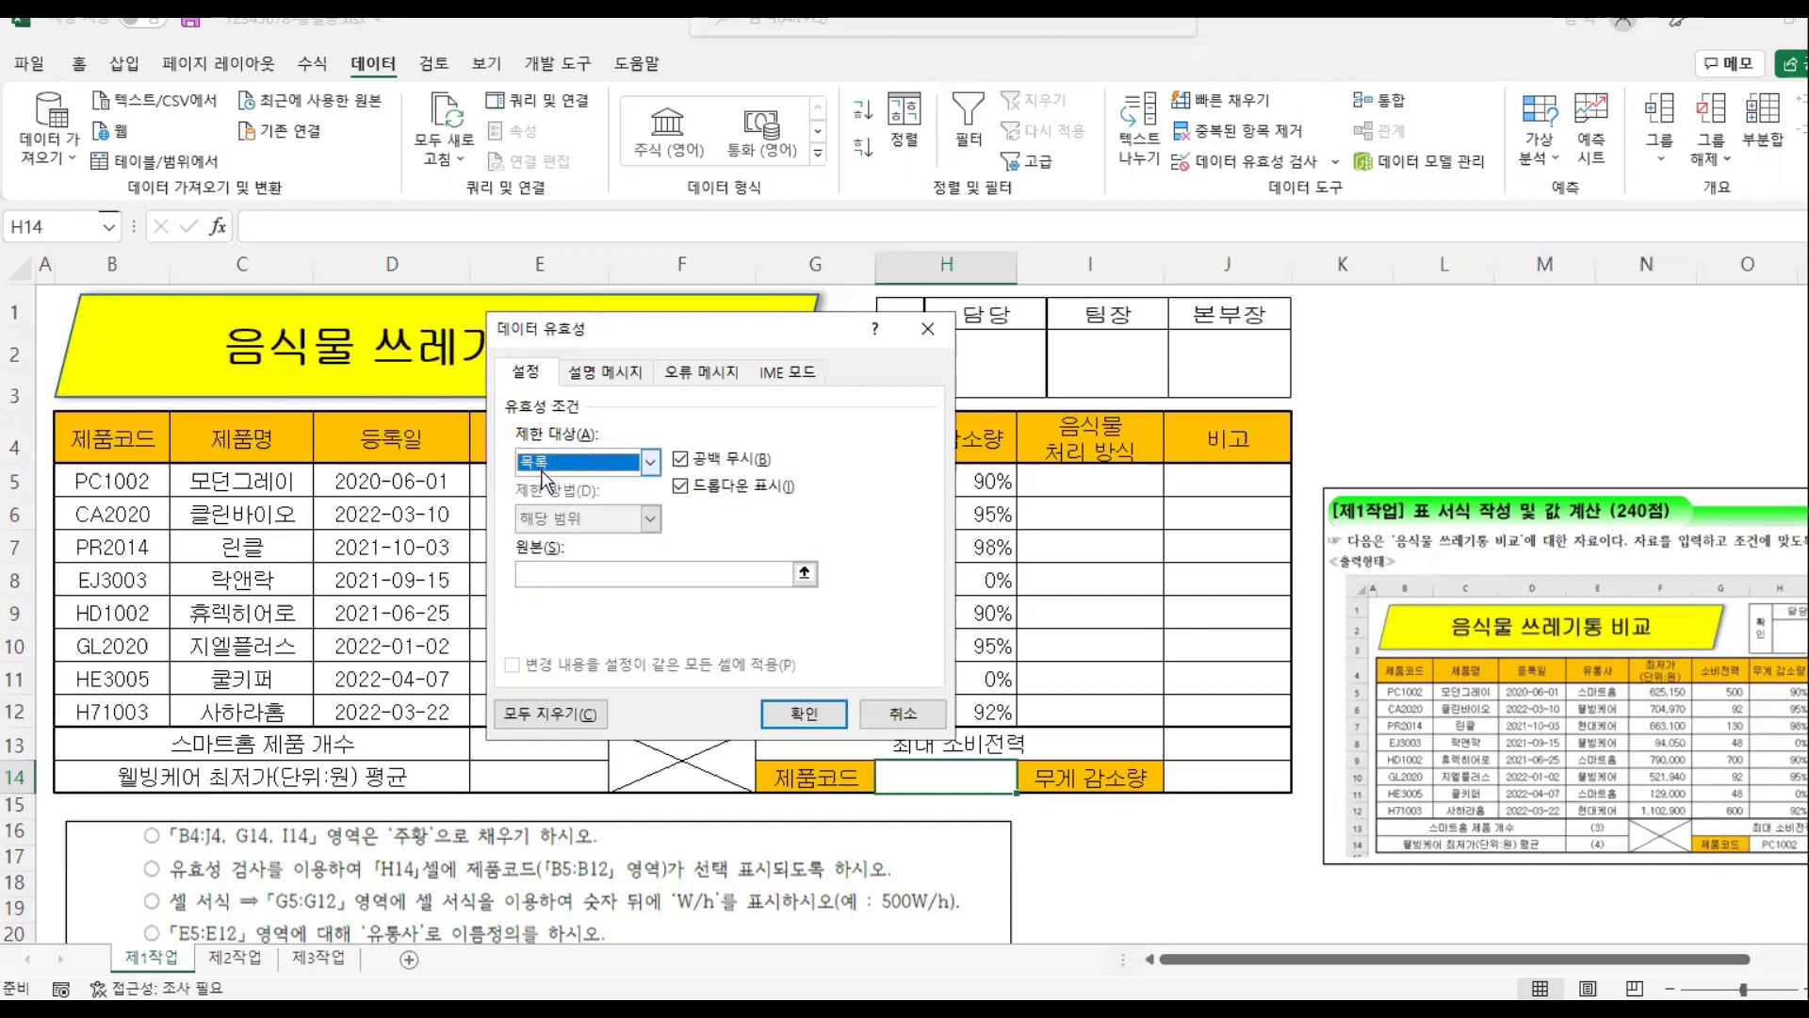
Step: Set the validation list's source to $B$5:$B$12, apply the rule, and choose PC1002 from the list in H14
left_click(530, 573)
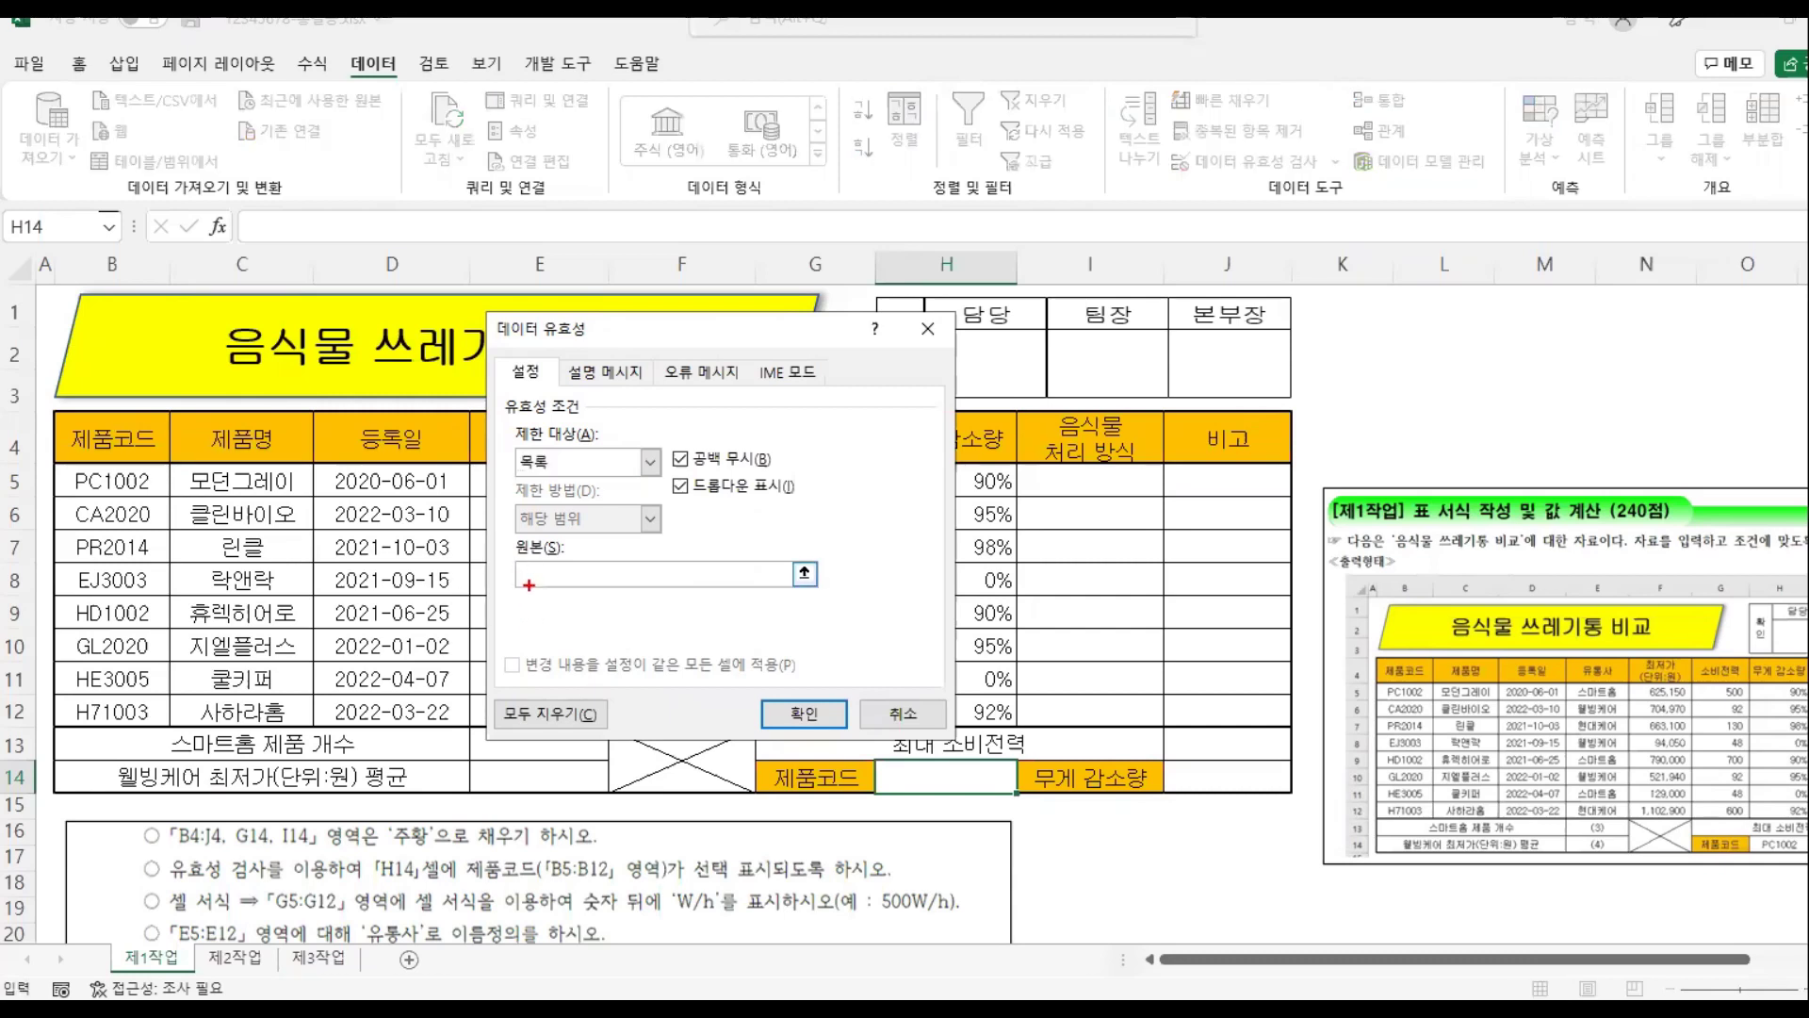
mouse_move(66, 469)
left_mouse_down()
mouse_move(158, 636)
mouse_move(157, 725)
left_mouse_up()
mouse_move(118, 671)
left_mouse_down()
mouse_move(174, 685)
mouse_move(504, 596)
mouse_move(500, 660)
left_mouse_up()
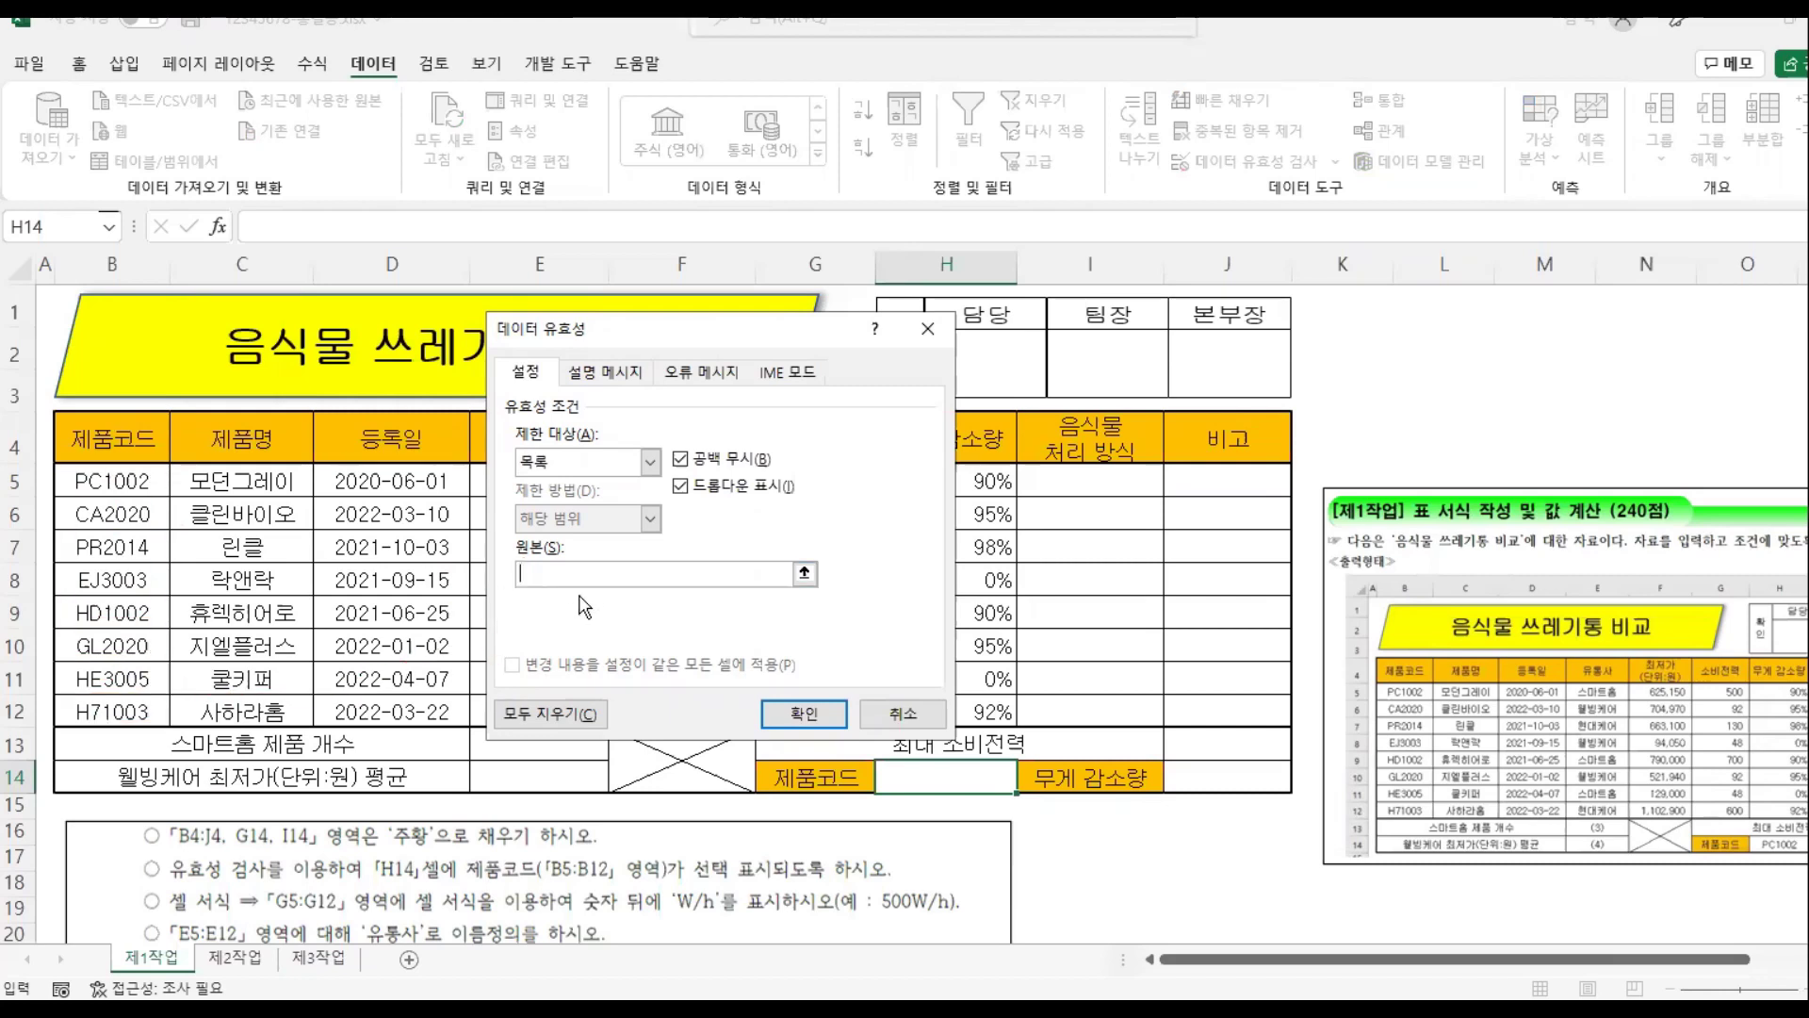
mouse_move(80, 483)
left_mouse_down()
mouse_move(113, 546)
mouse_move(115, 716)
left_mouse_up()
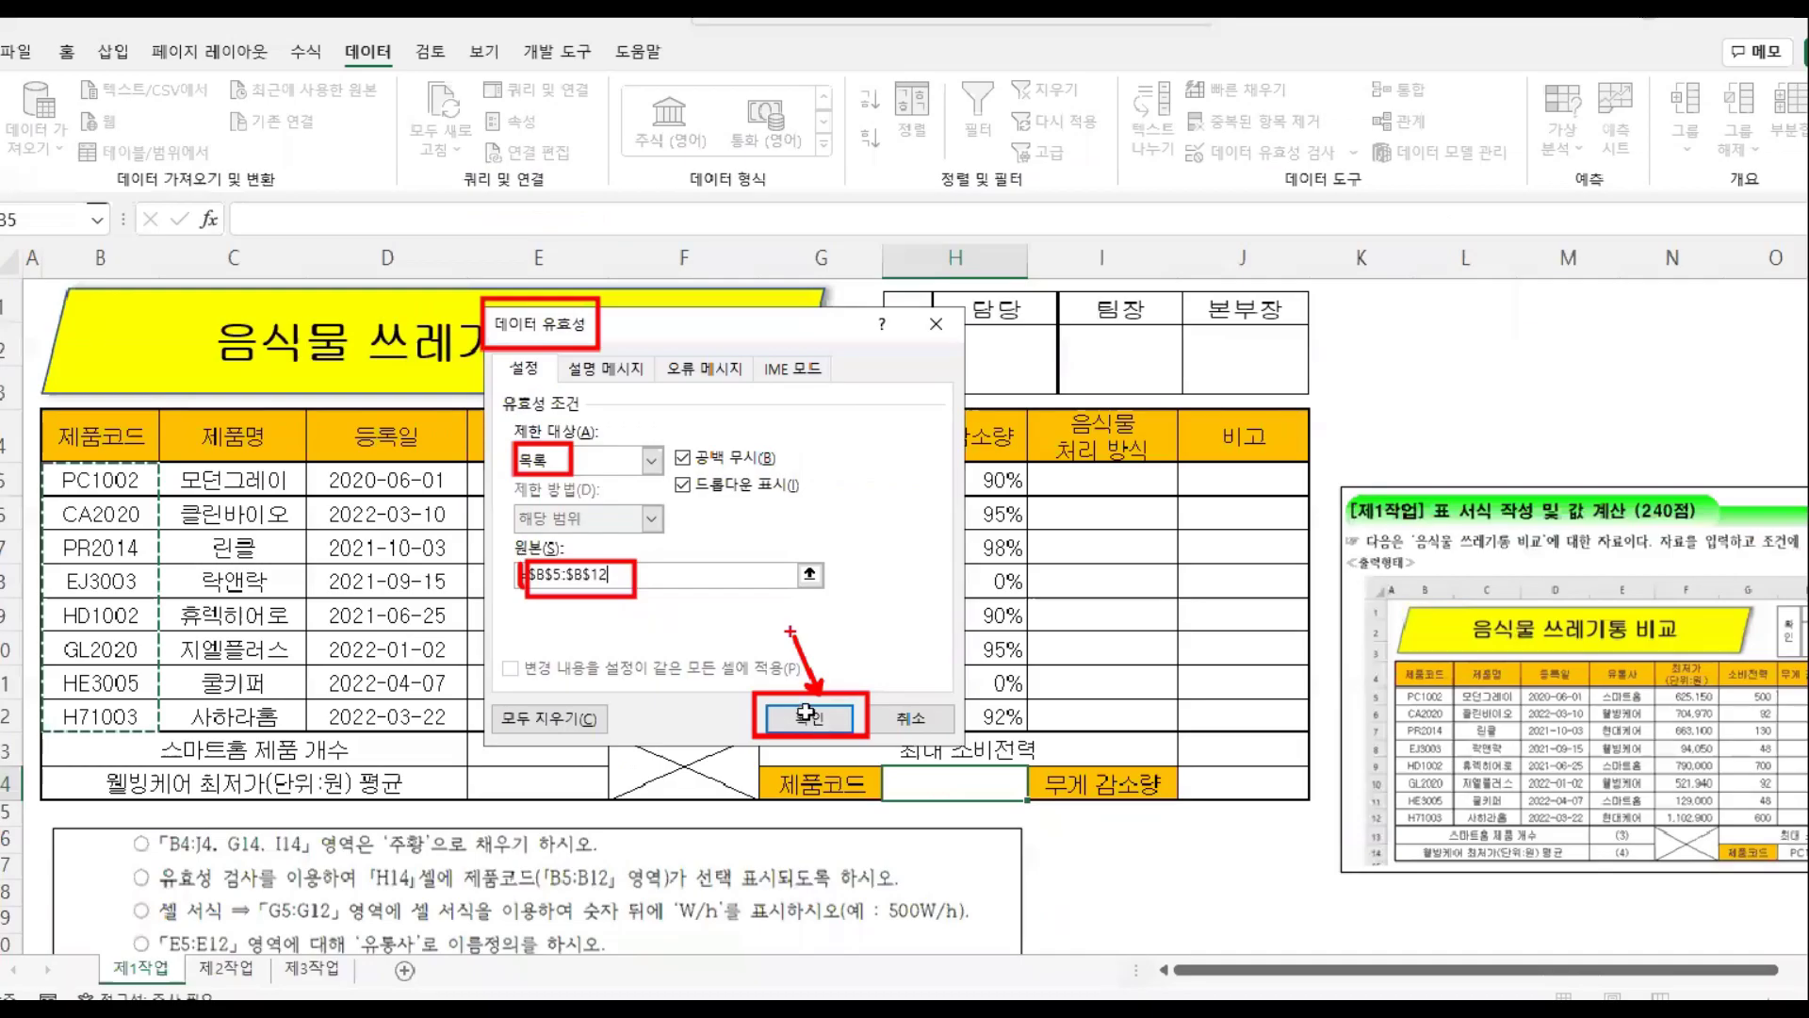
left_click(805, 713)
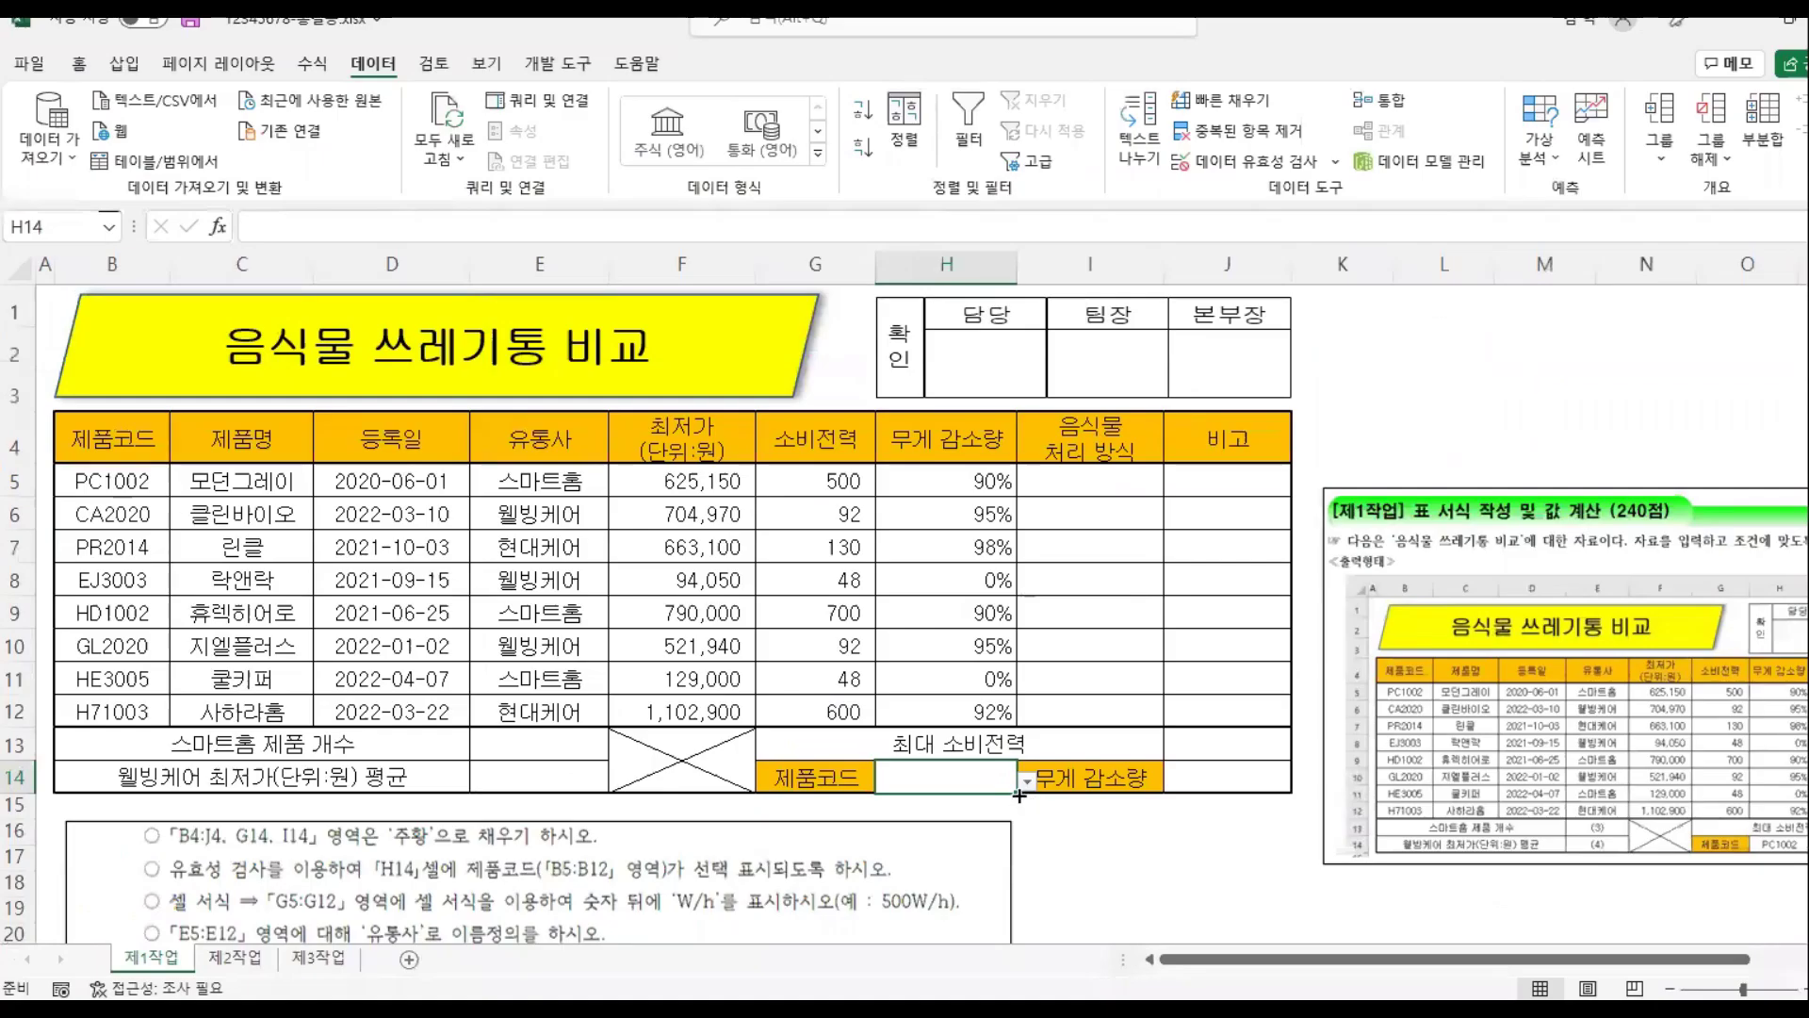
left_click(1031, 766)
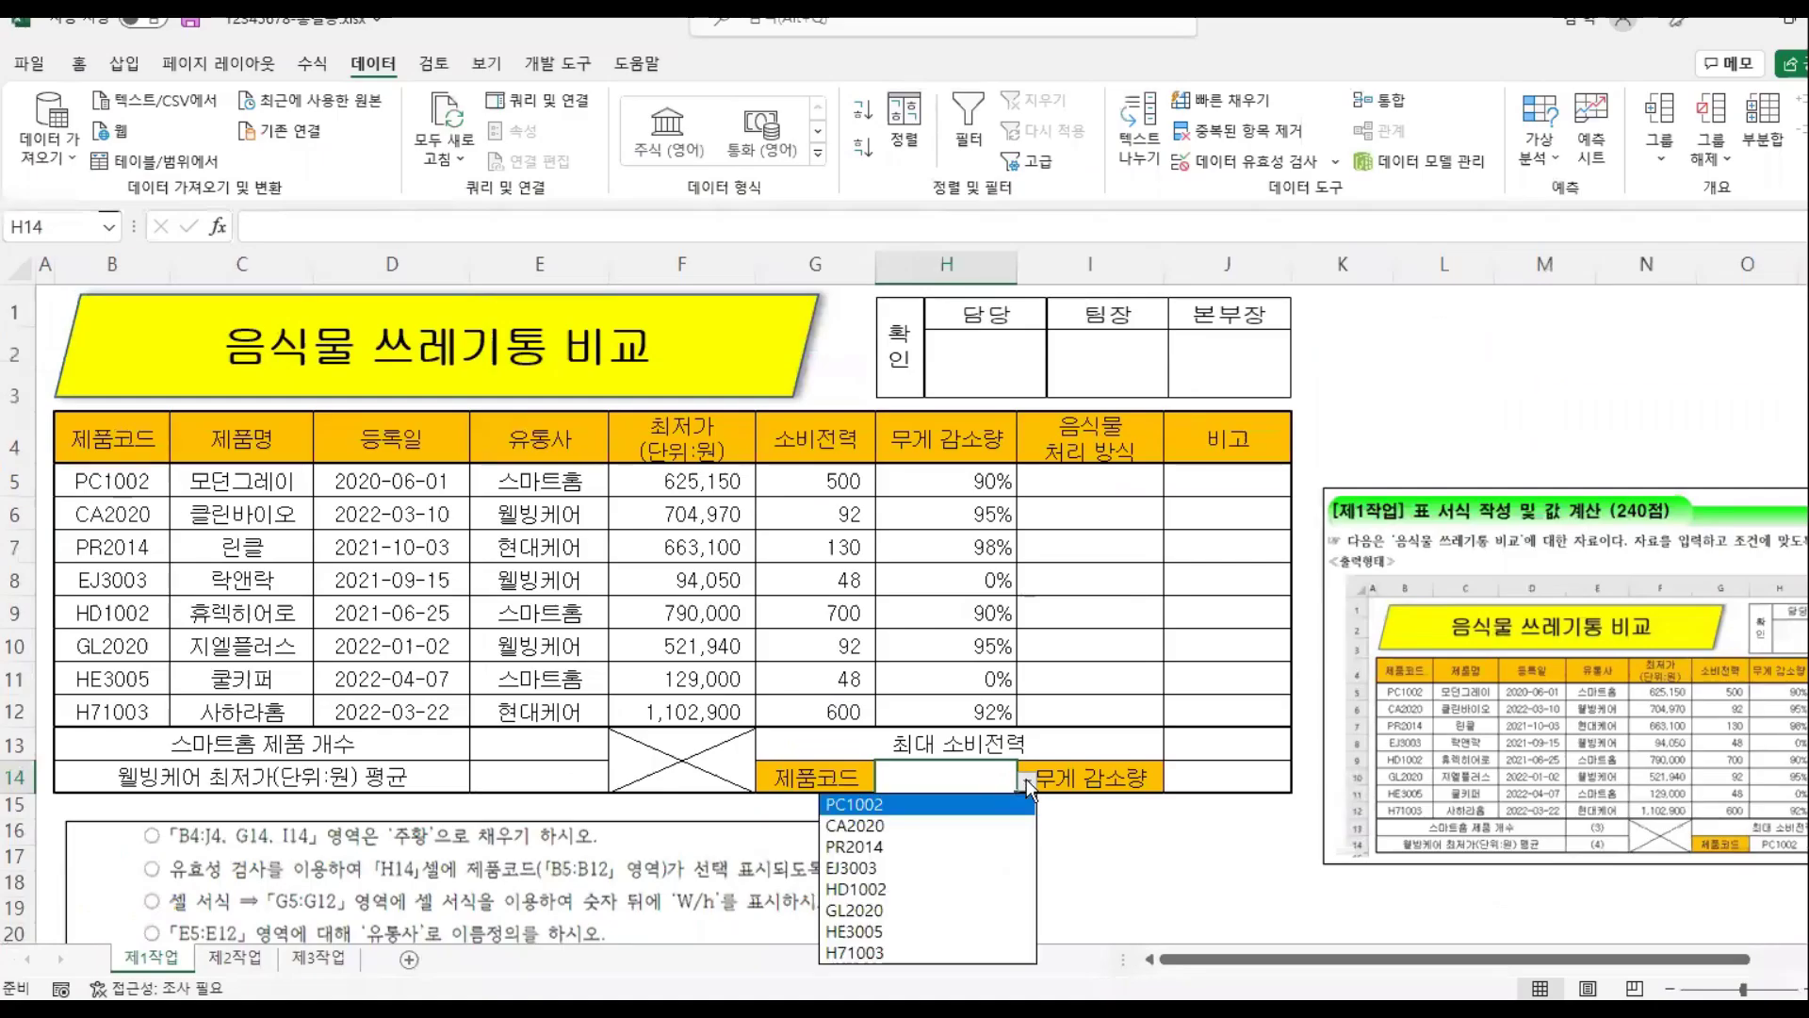
left_click(844, 806)
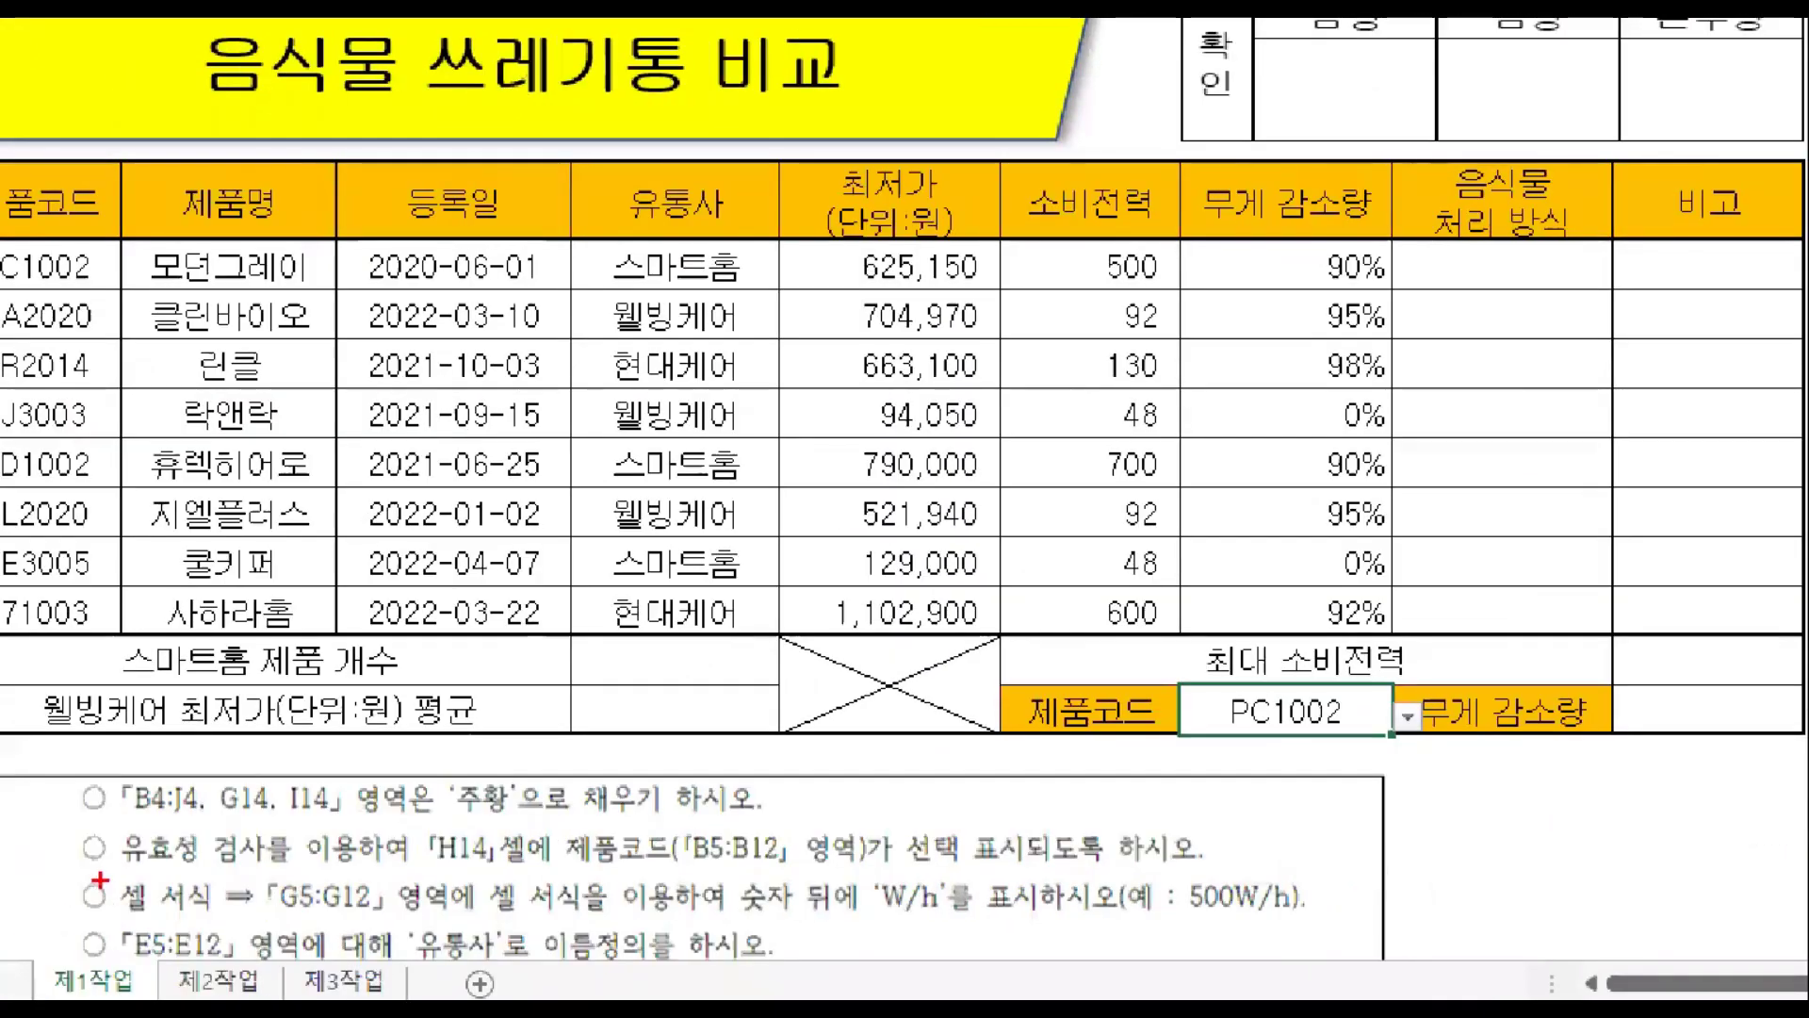
left_click_drag(98, 879, 237, 920)
left_click_drag(835, 921, 978, 919)
mouse_move(1235, 924)
left_mouse_down()
mouse_move(1214, 939)
mouse_move(1174, 872)
mouse_move(1350, 912)
mouse_move(1190, 931)
left_mouse_up()
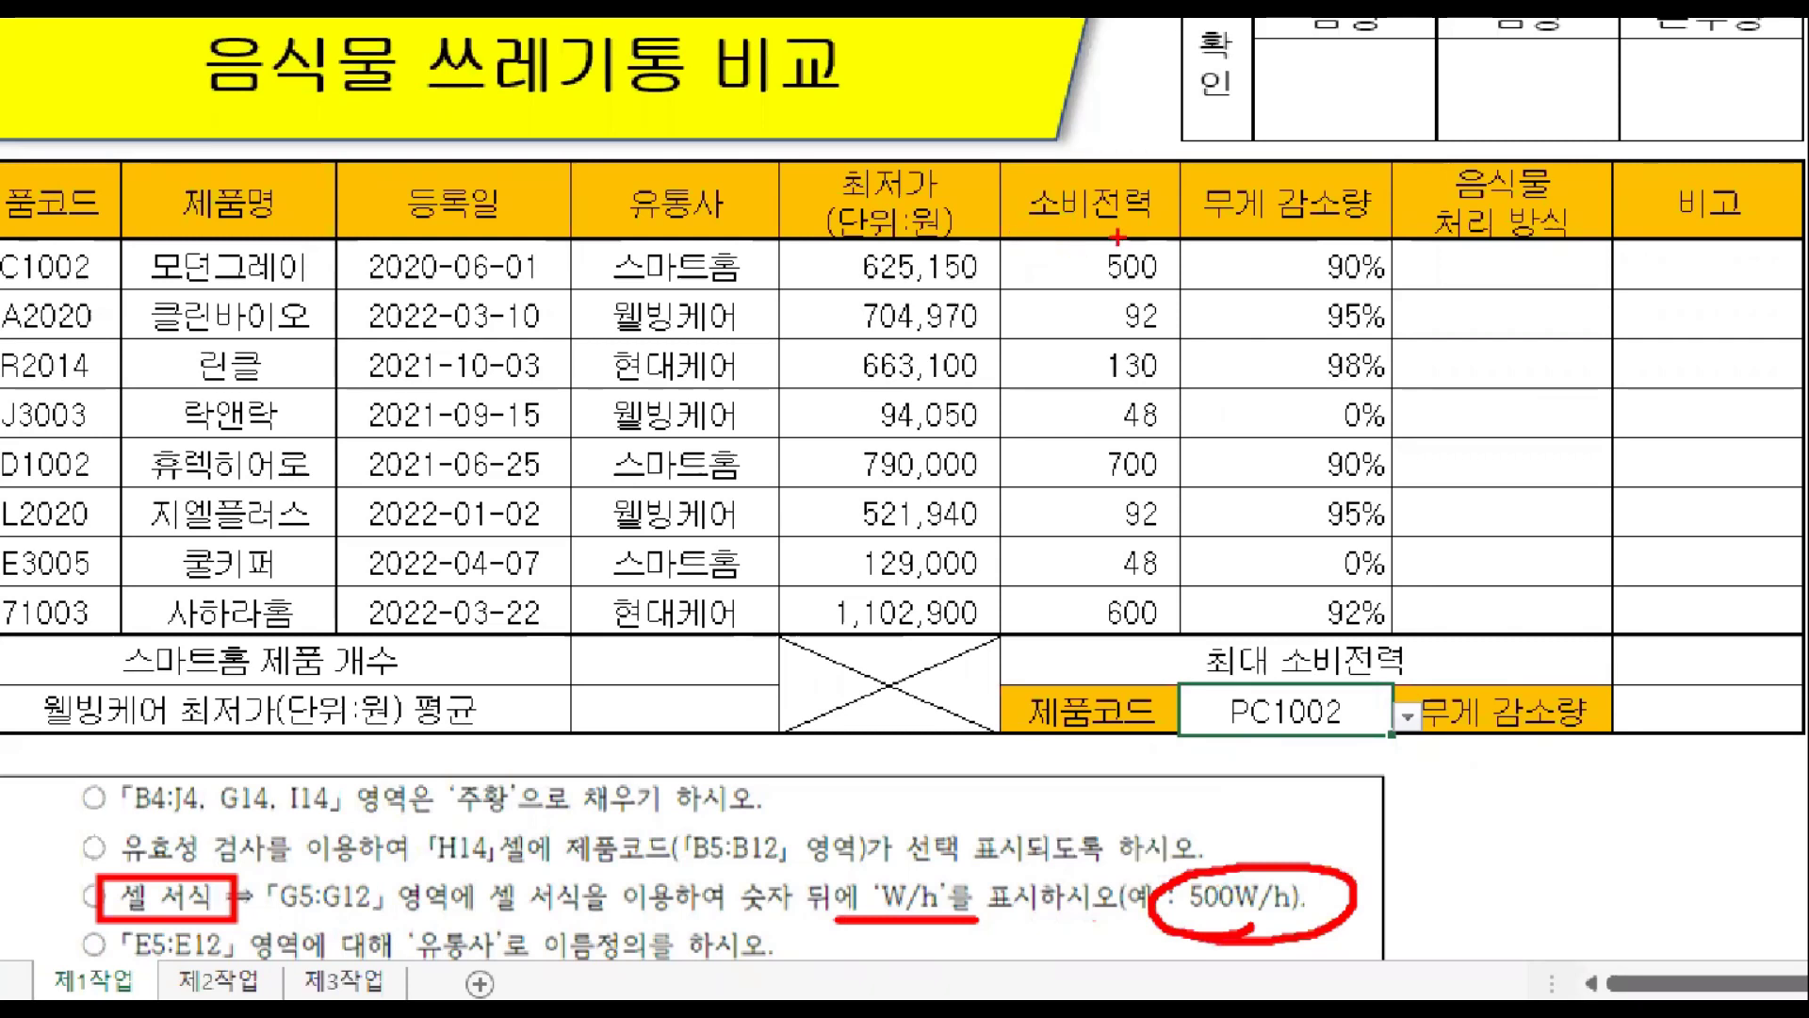
mouse_move(1005, 243)
left_mouse_down()
mouse_move(1174, 528)
mouse_move(1183, 630)
left_mouse_up()
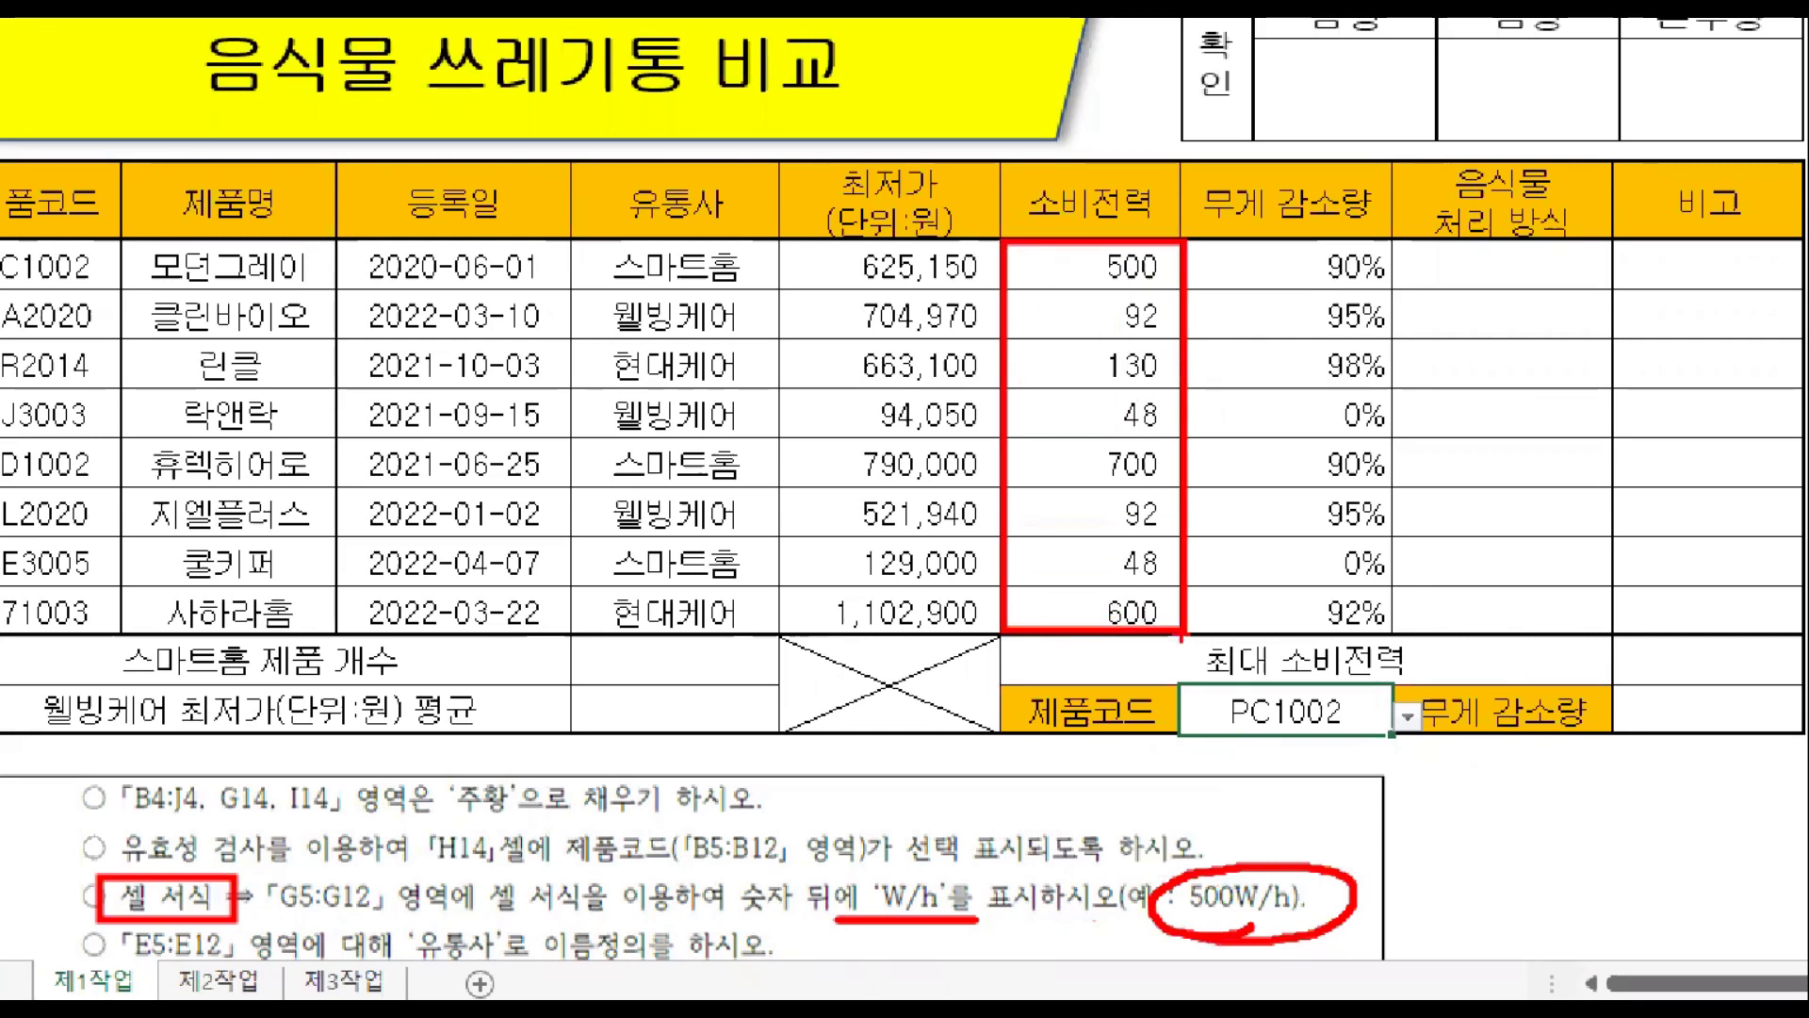
key("Escape")
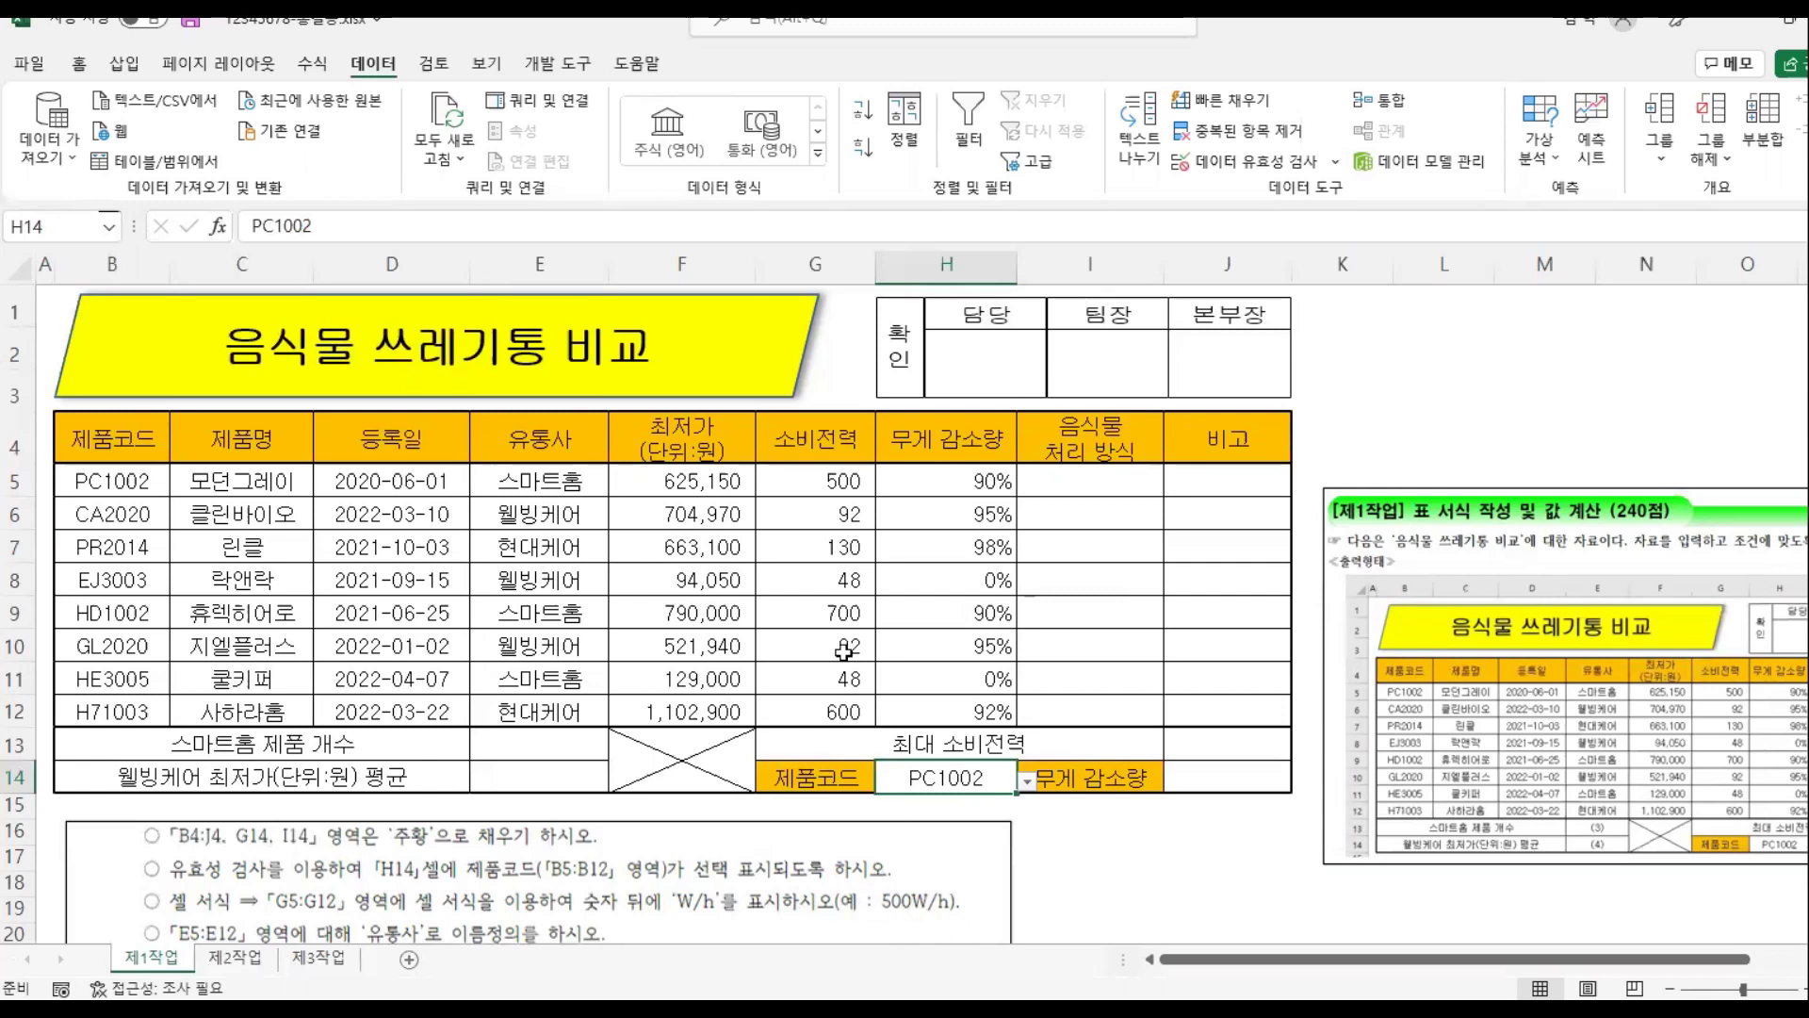
left_click_drag(759, 468, 874, 725)
mouse_move(846, 501)
left_mouse_down()
mouse_move(865, 469)
mouse_move(806, 702)
left_mouse_up()
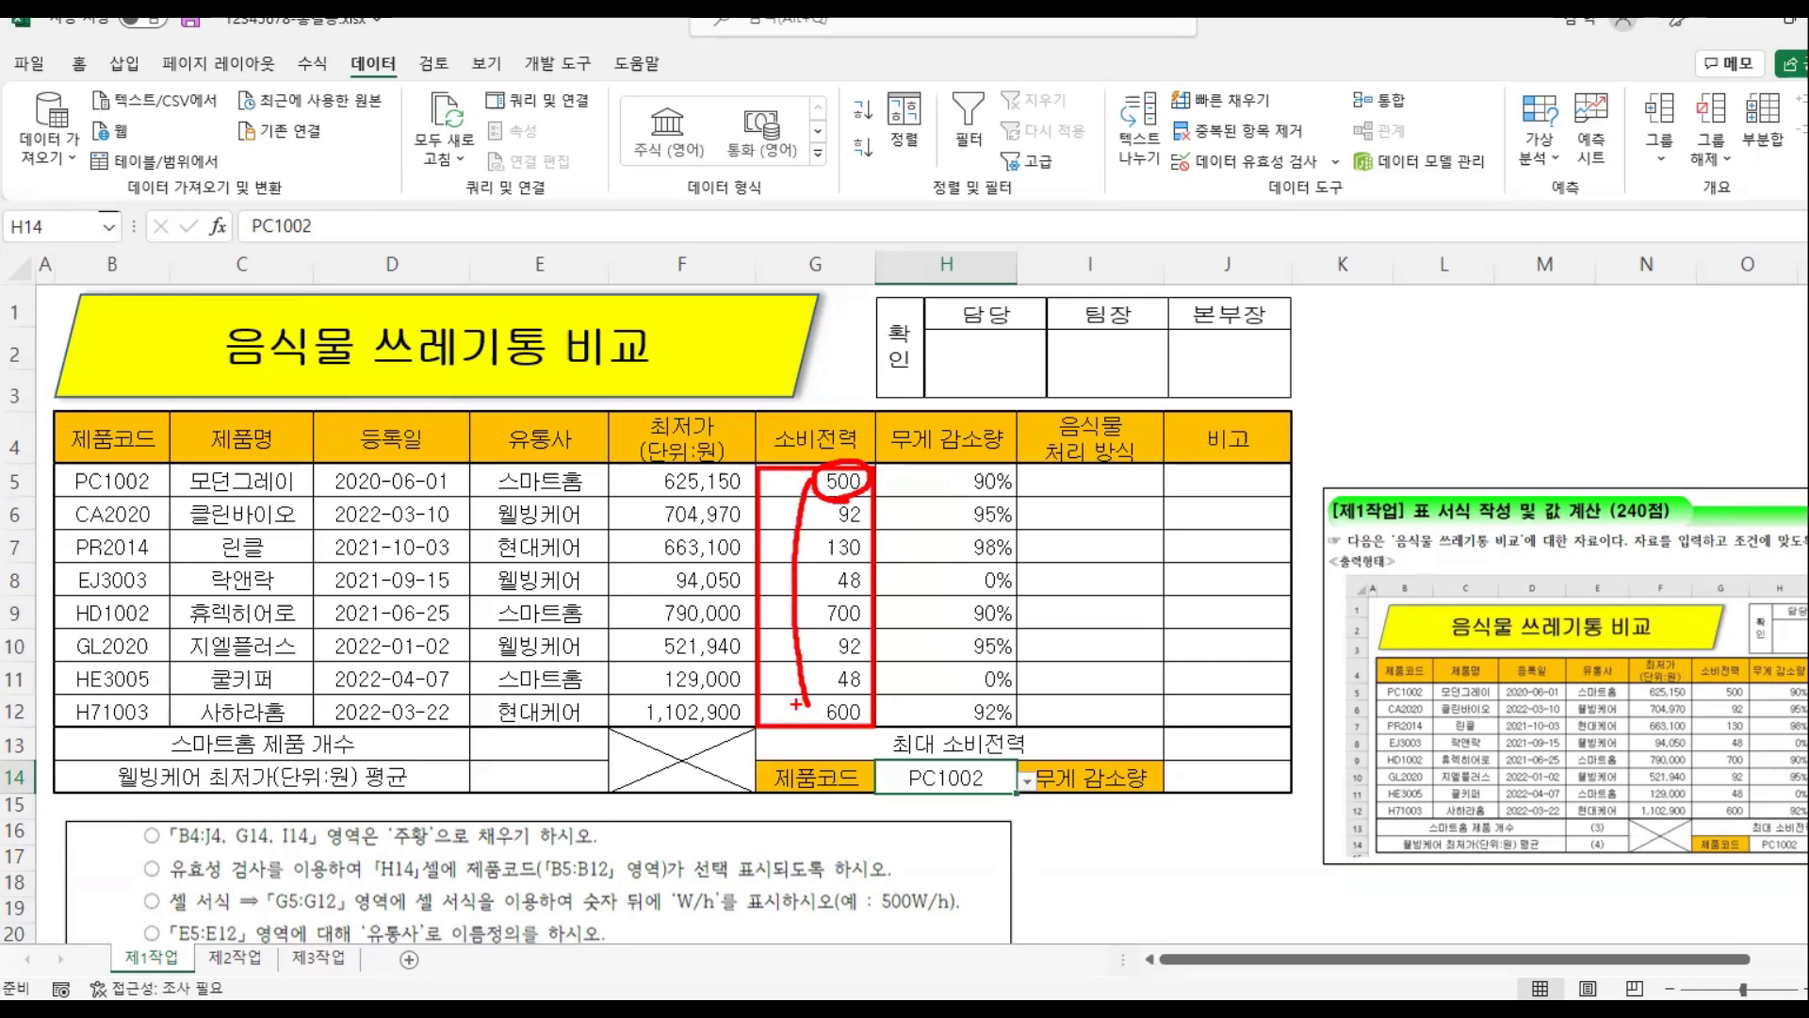
key("Escape")
Step: Apply the custom number format #,##0"W/h" to the power consumption values in G5:G12
left_click_drag(794, 482, 801, 711)
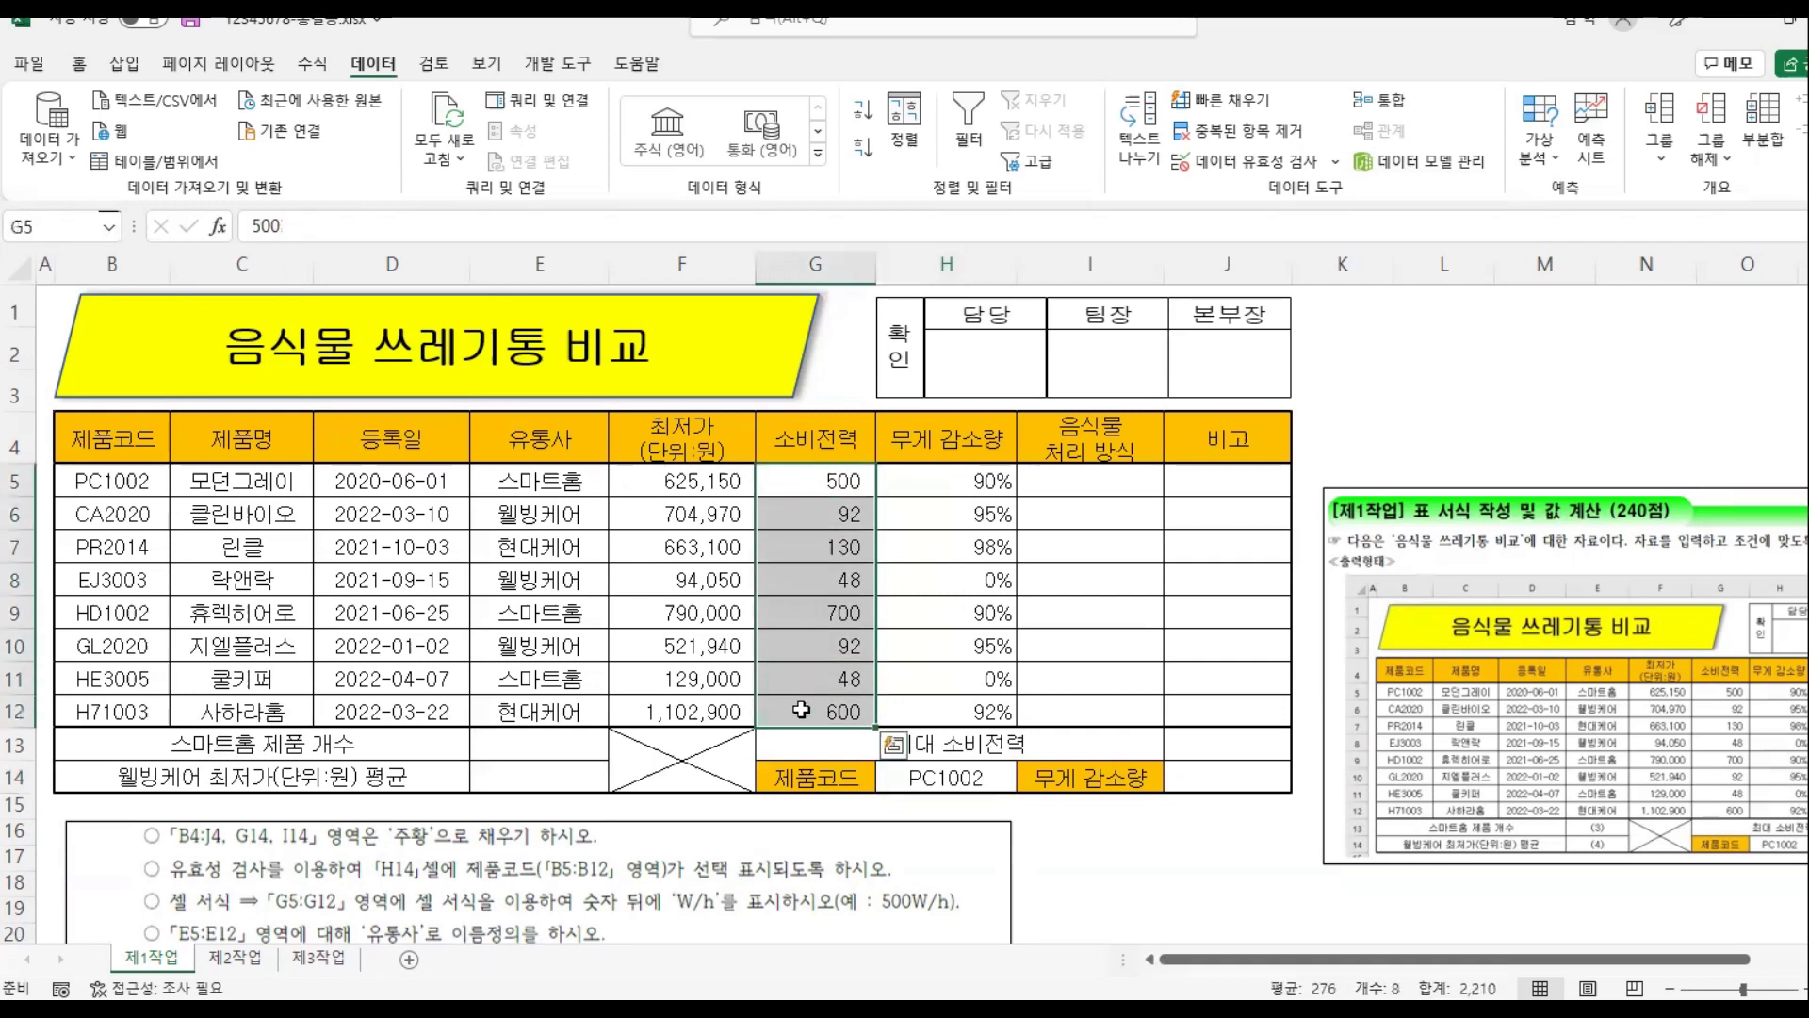
left_click(81, 66)
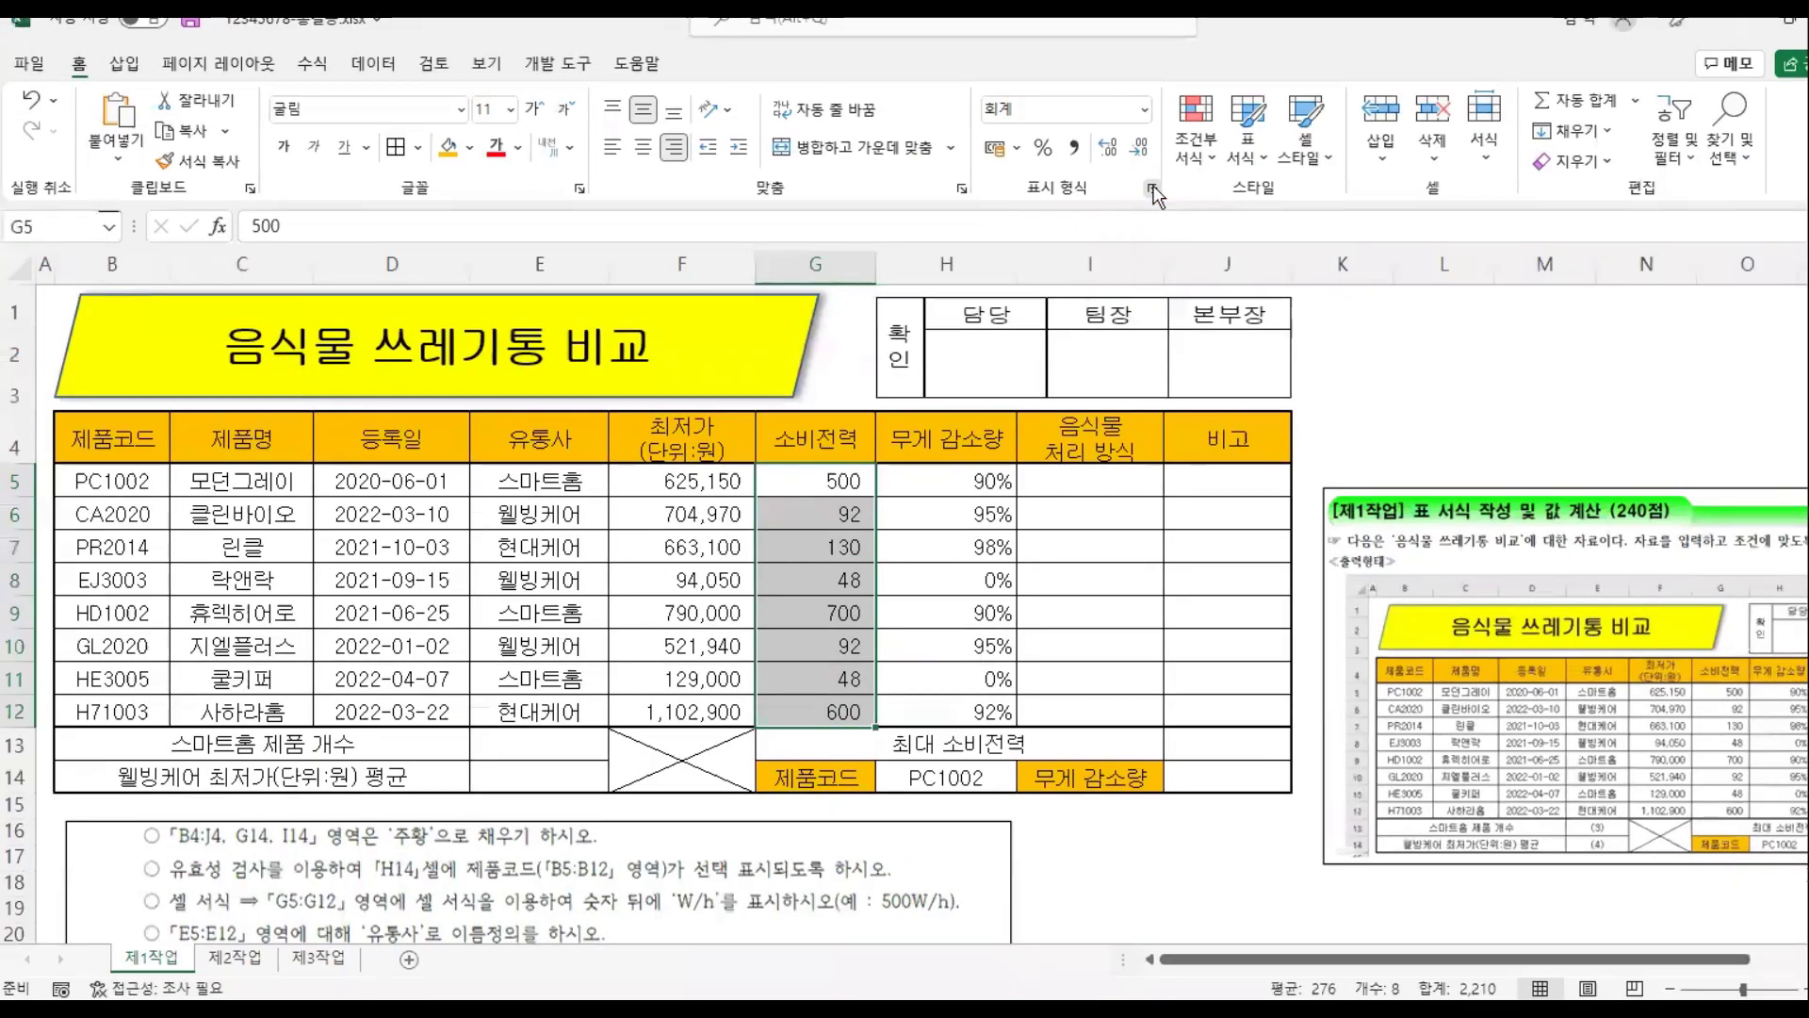
left_click(1152, 188)
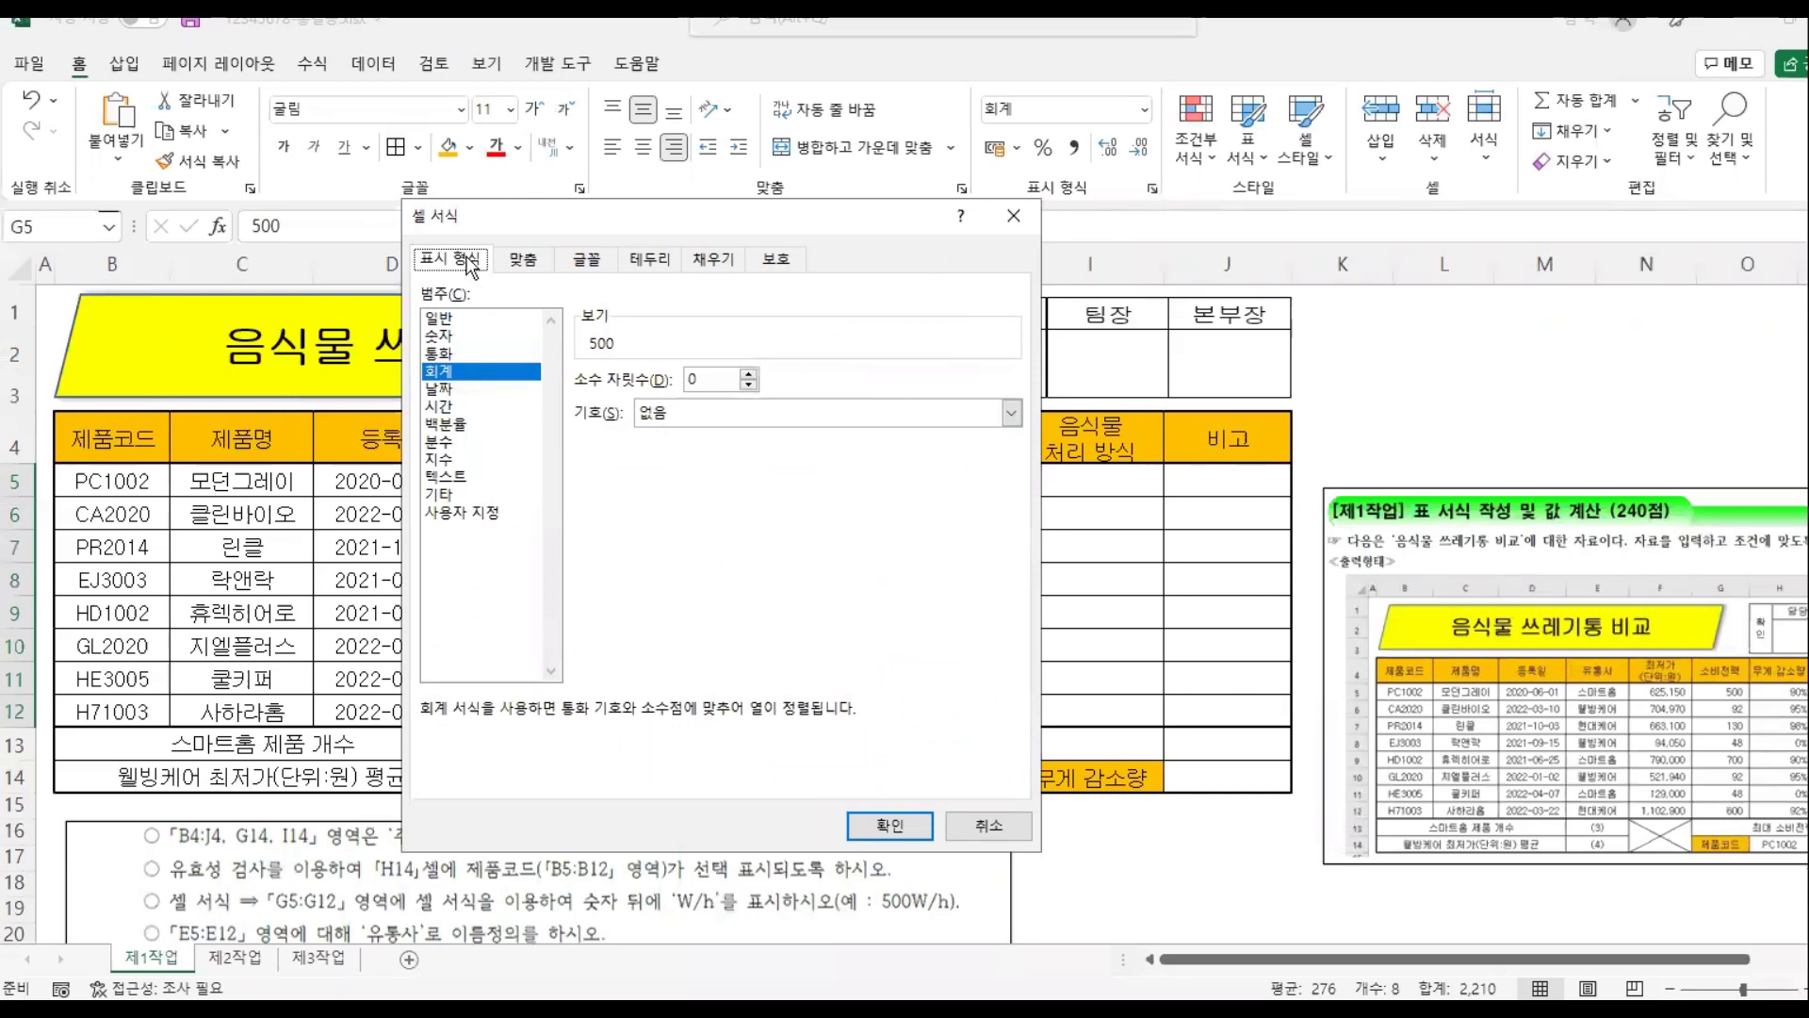
left_click(456, 514)
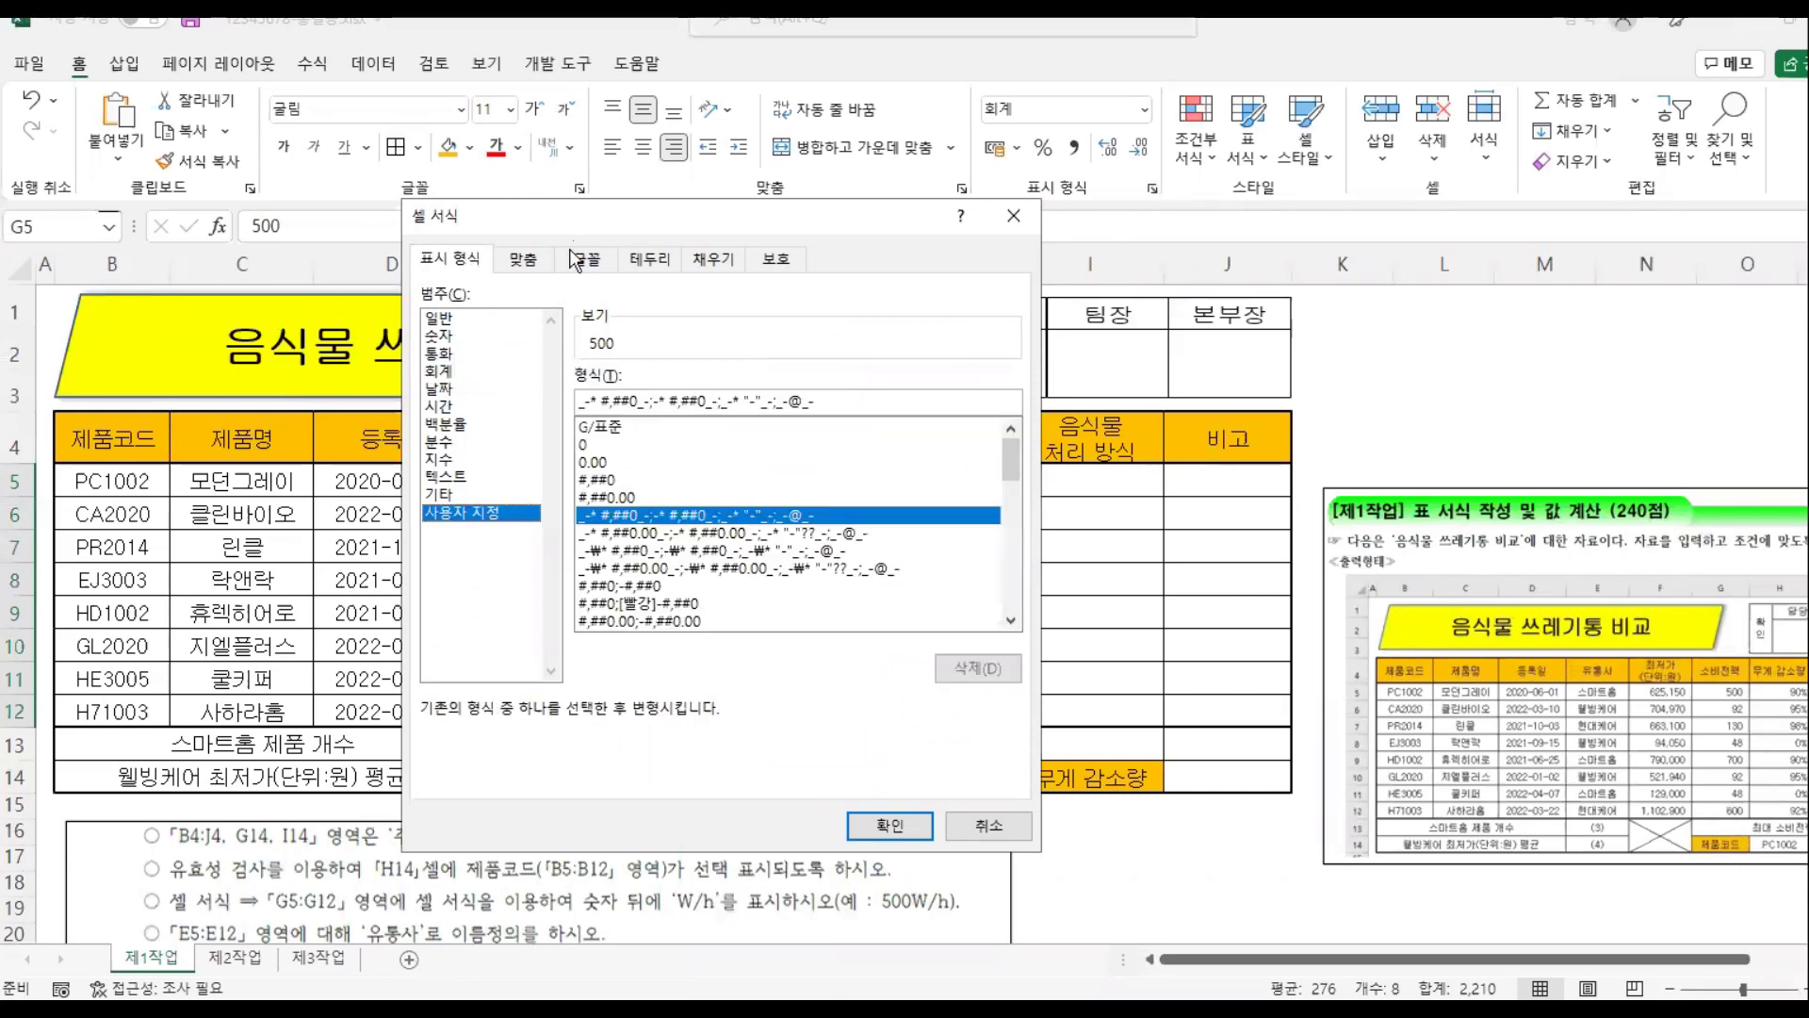
left_click_drag(565, 231, 404, 222)
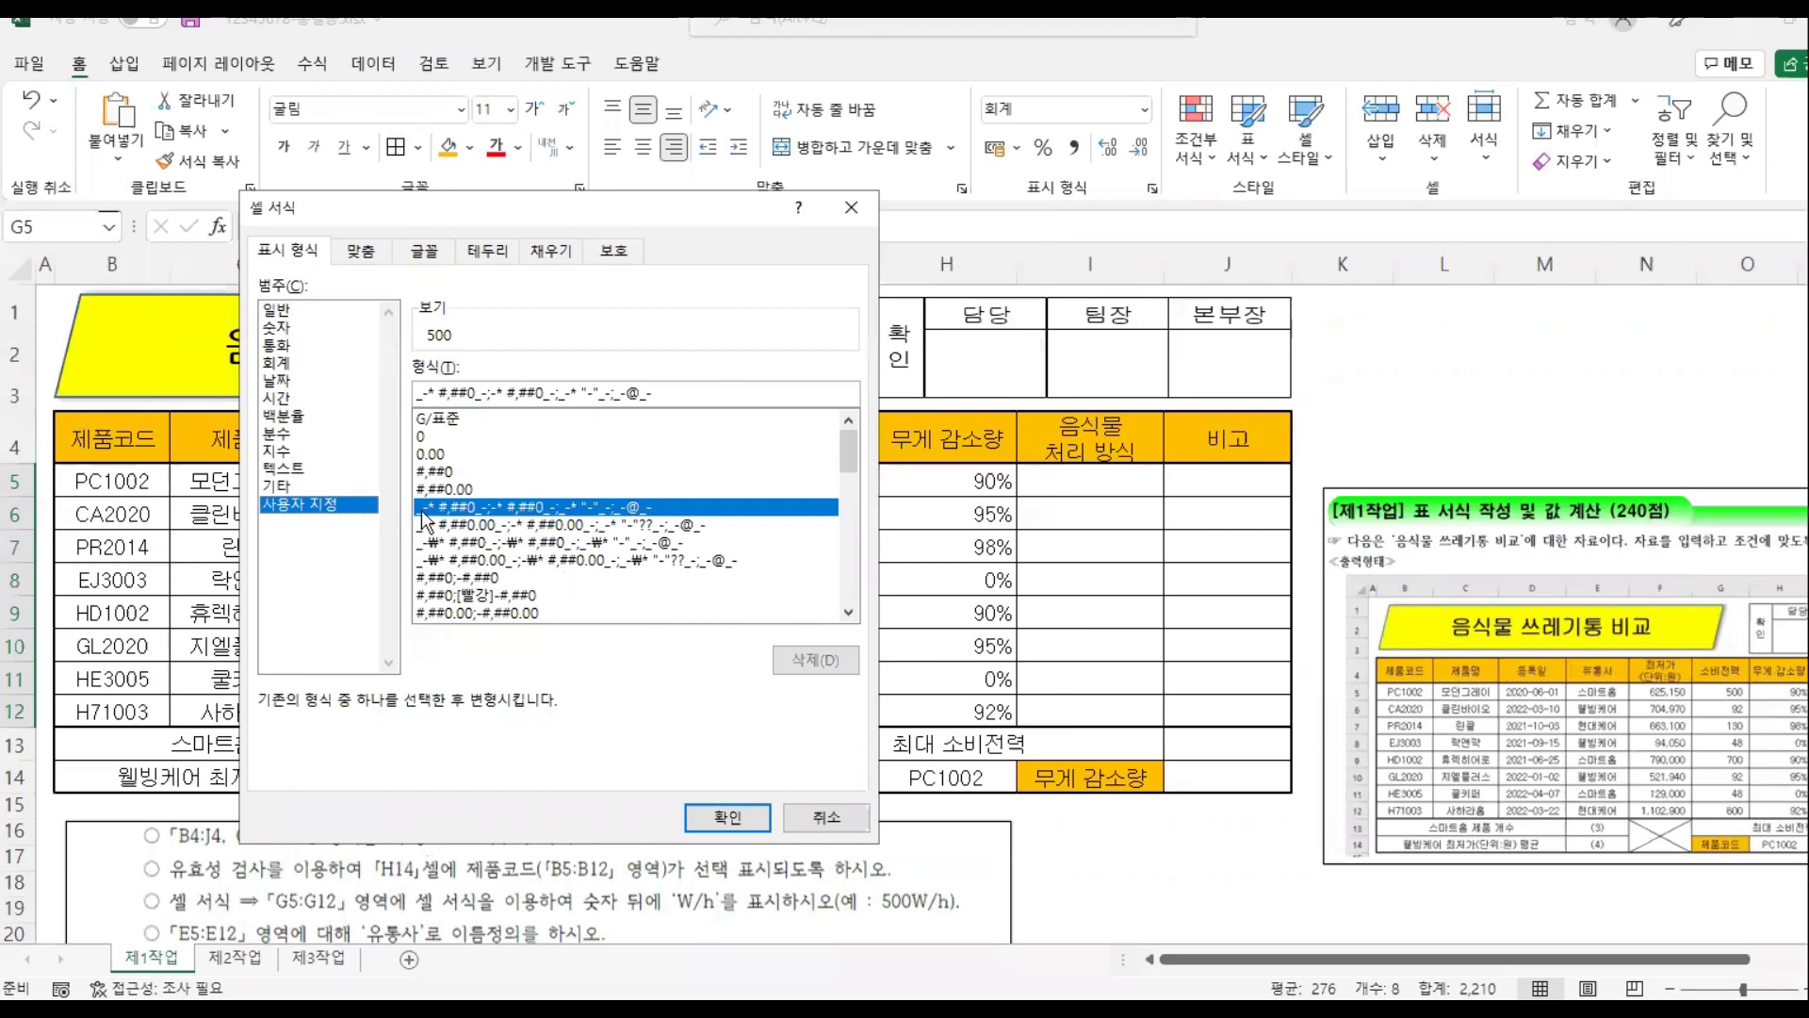
left_click(424, 473)
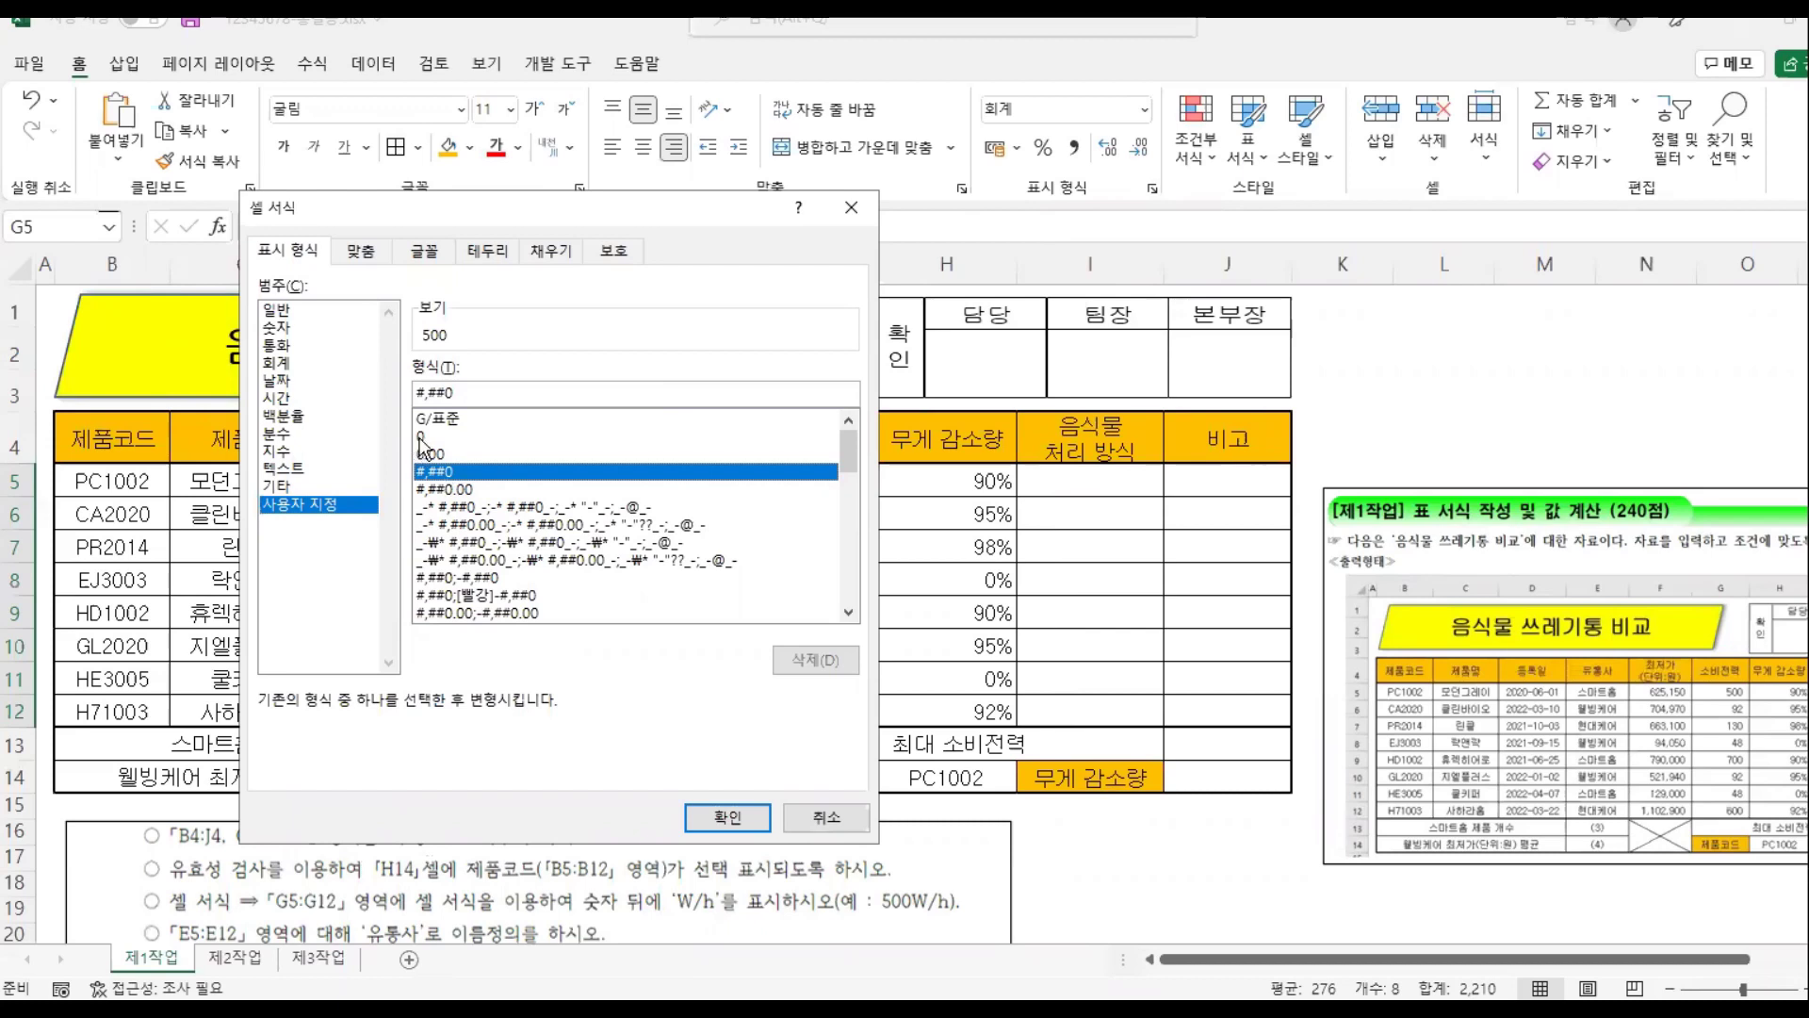
left_click(422, 438)
left_click(442, 474)
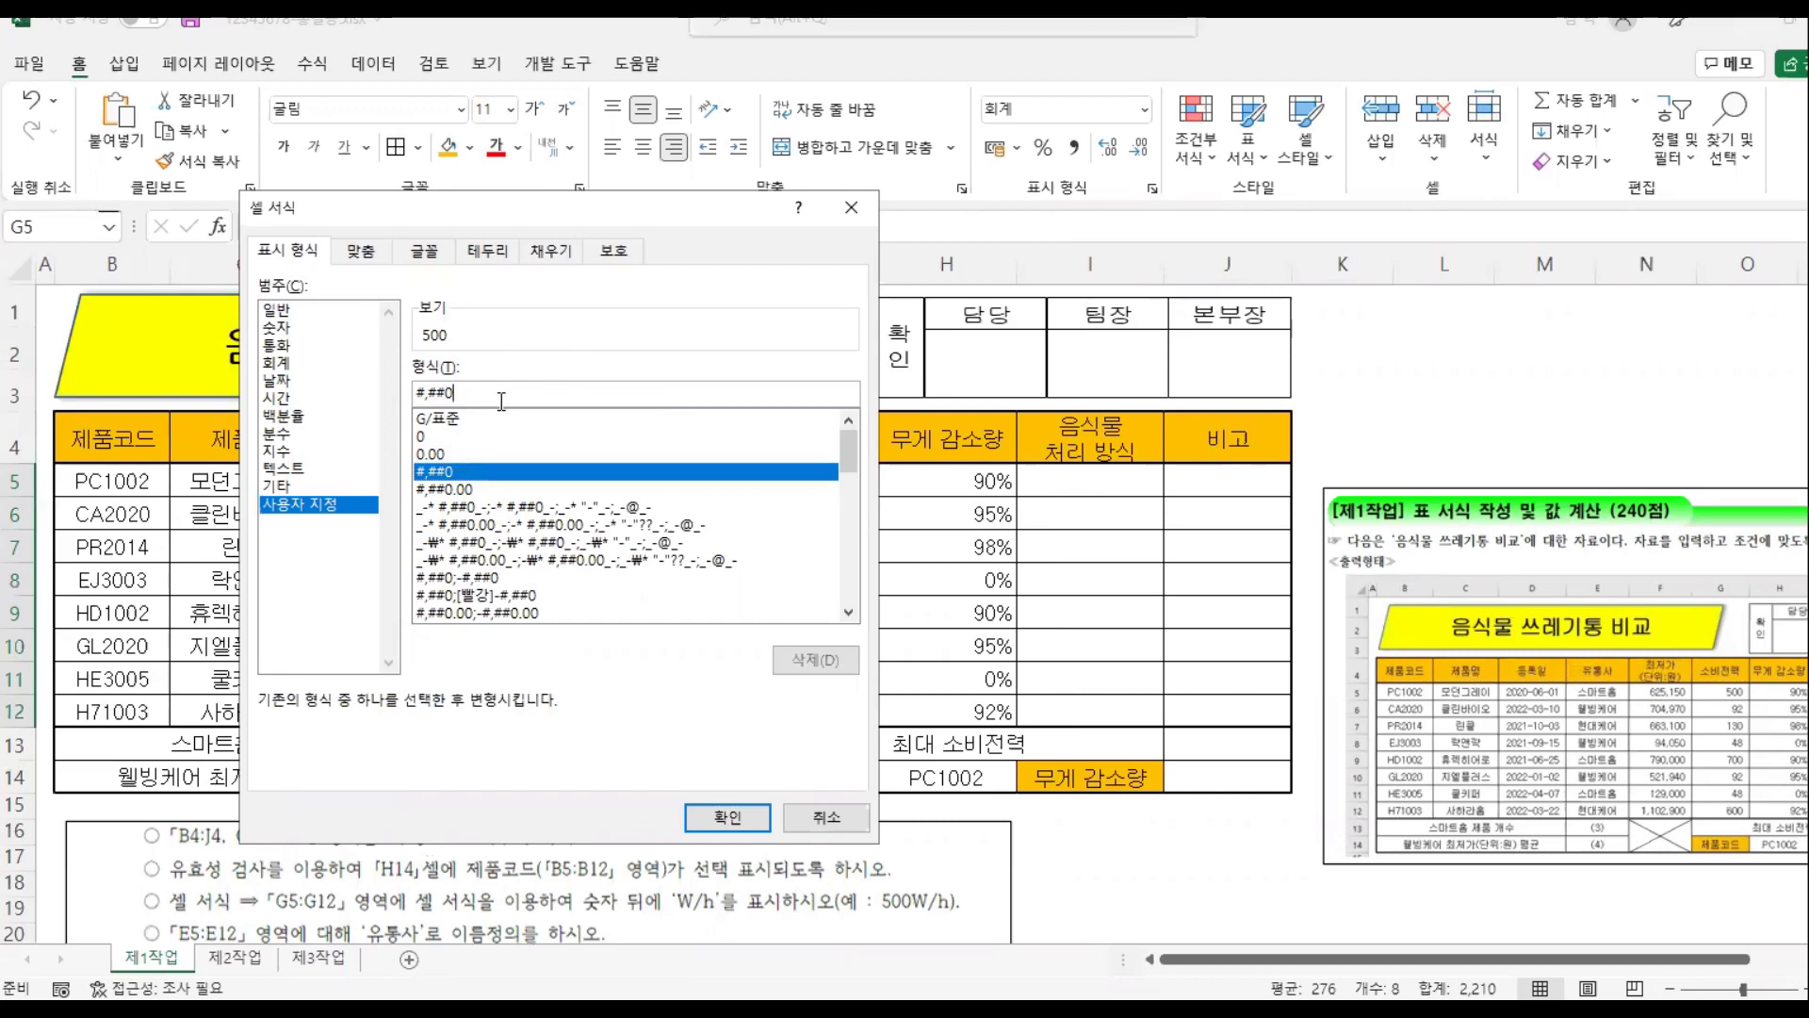
type("\"")
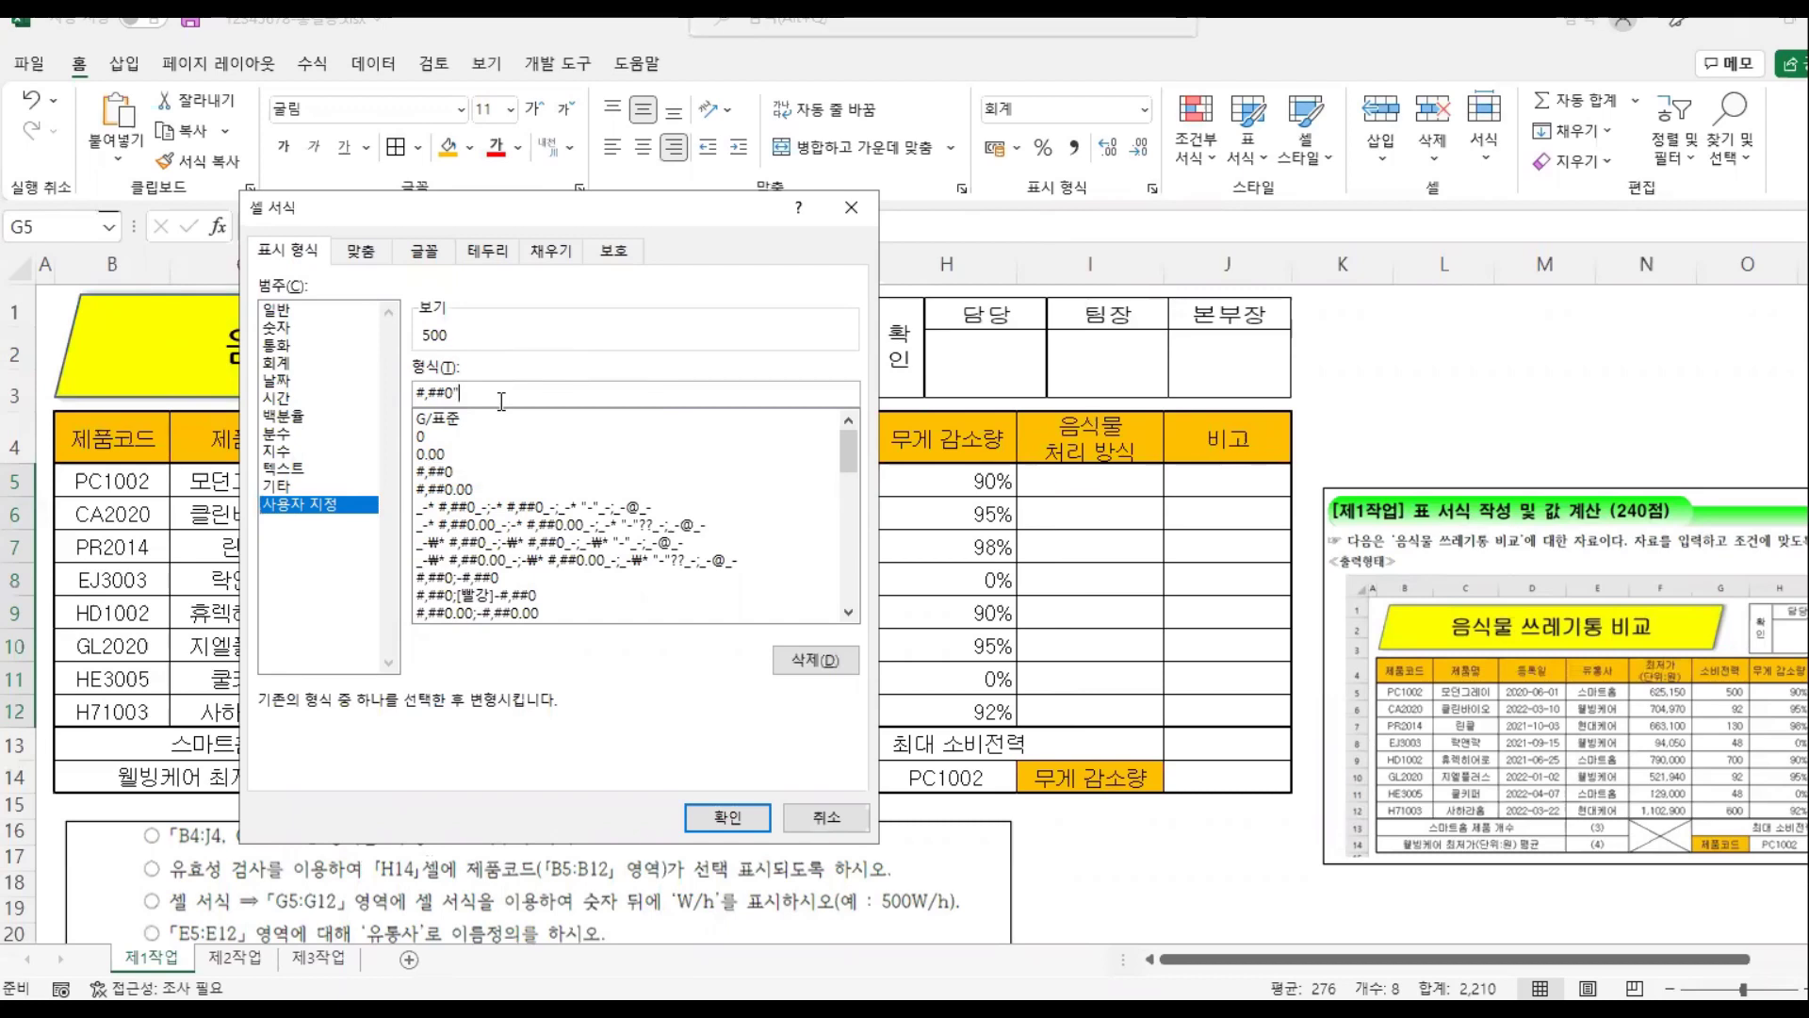
type("W")
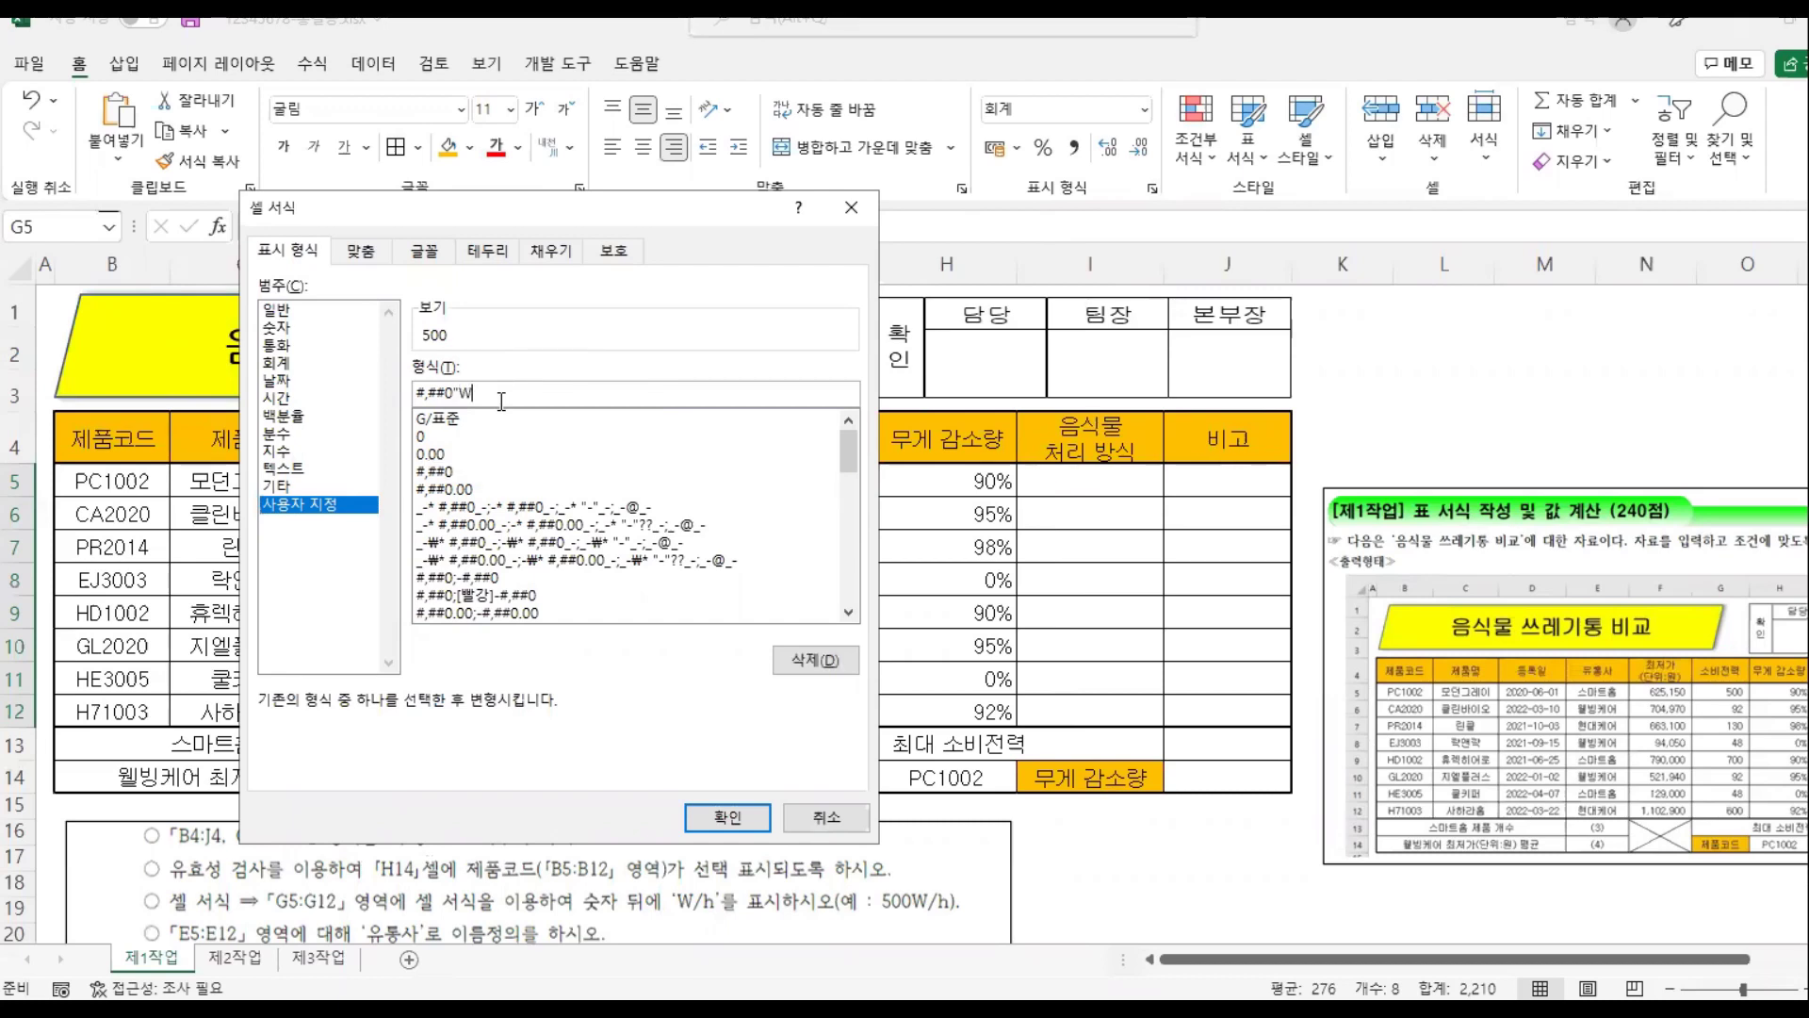
type("/h\"")
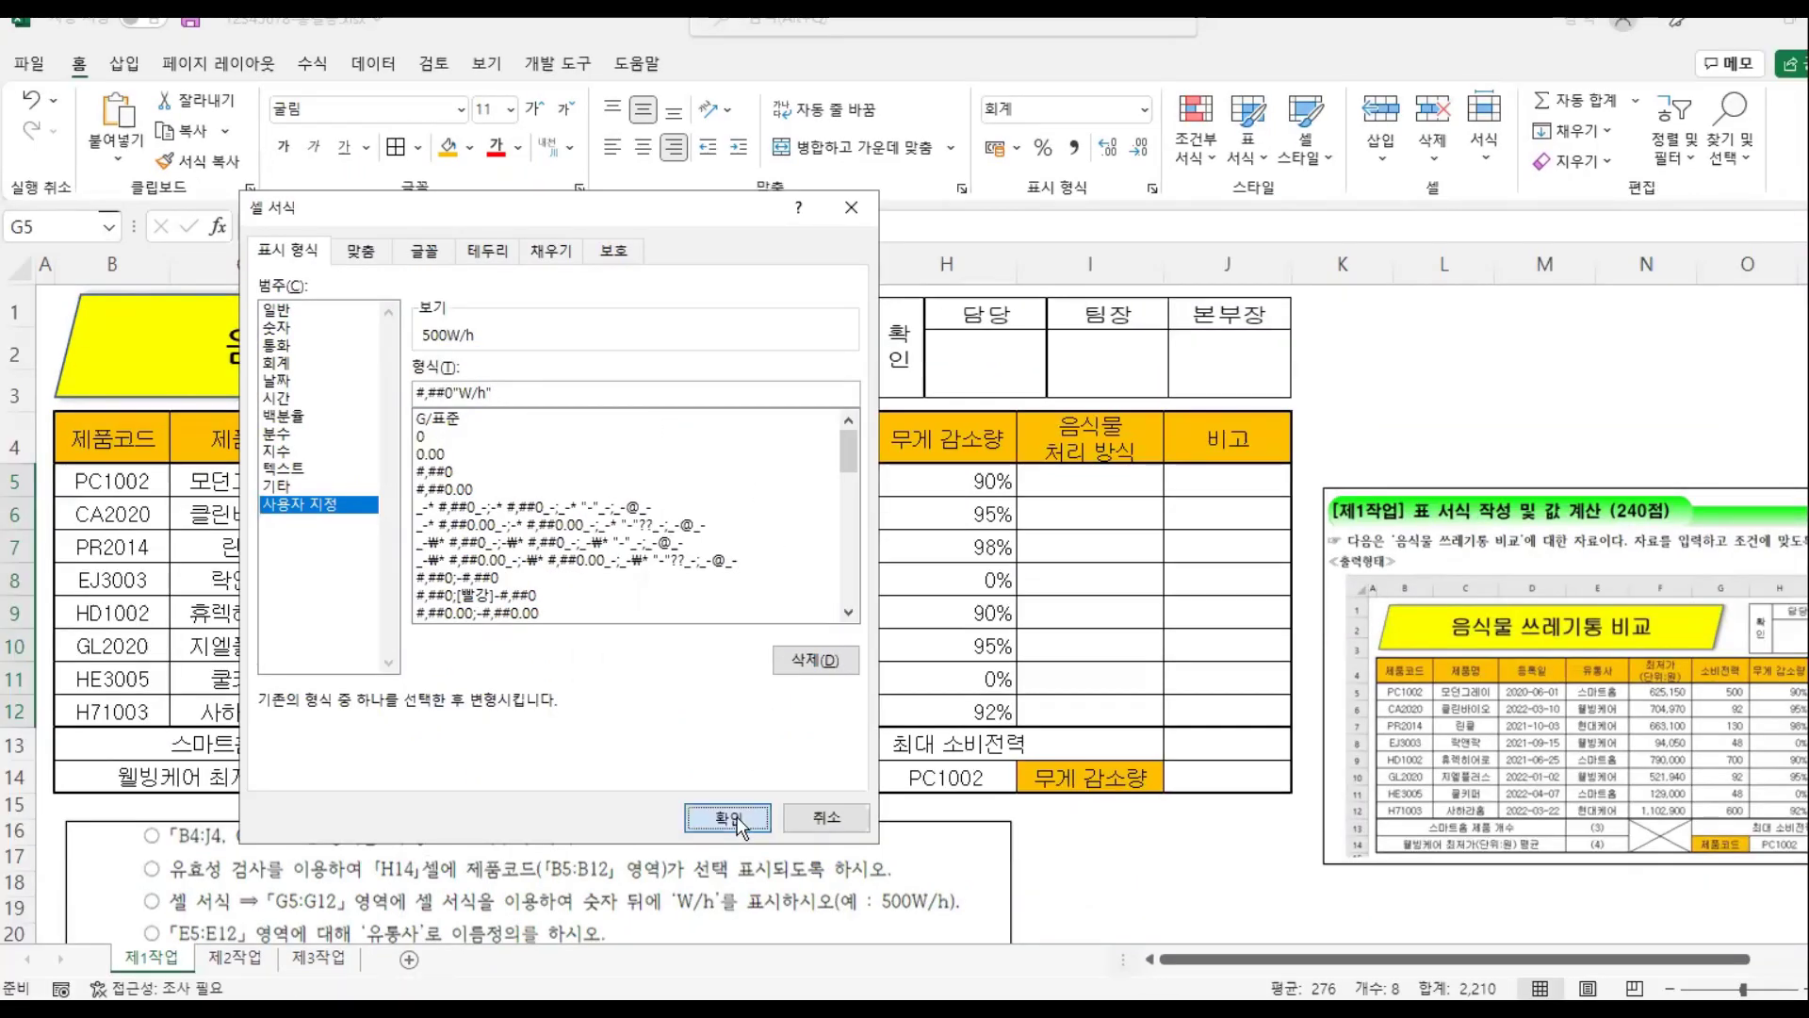
left_click(727, 816)
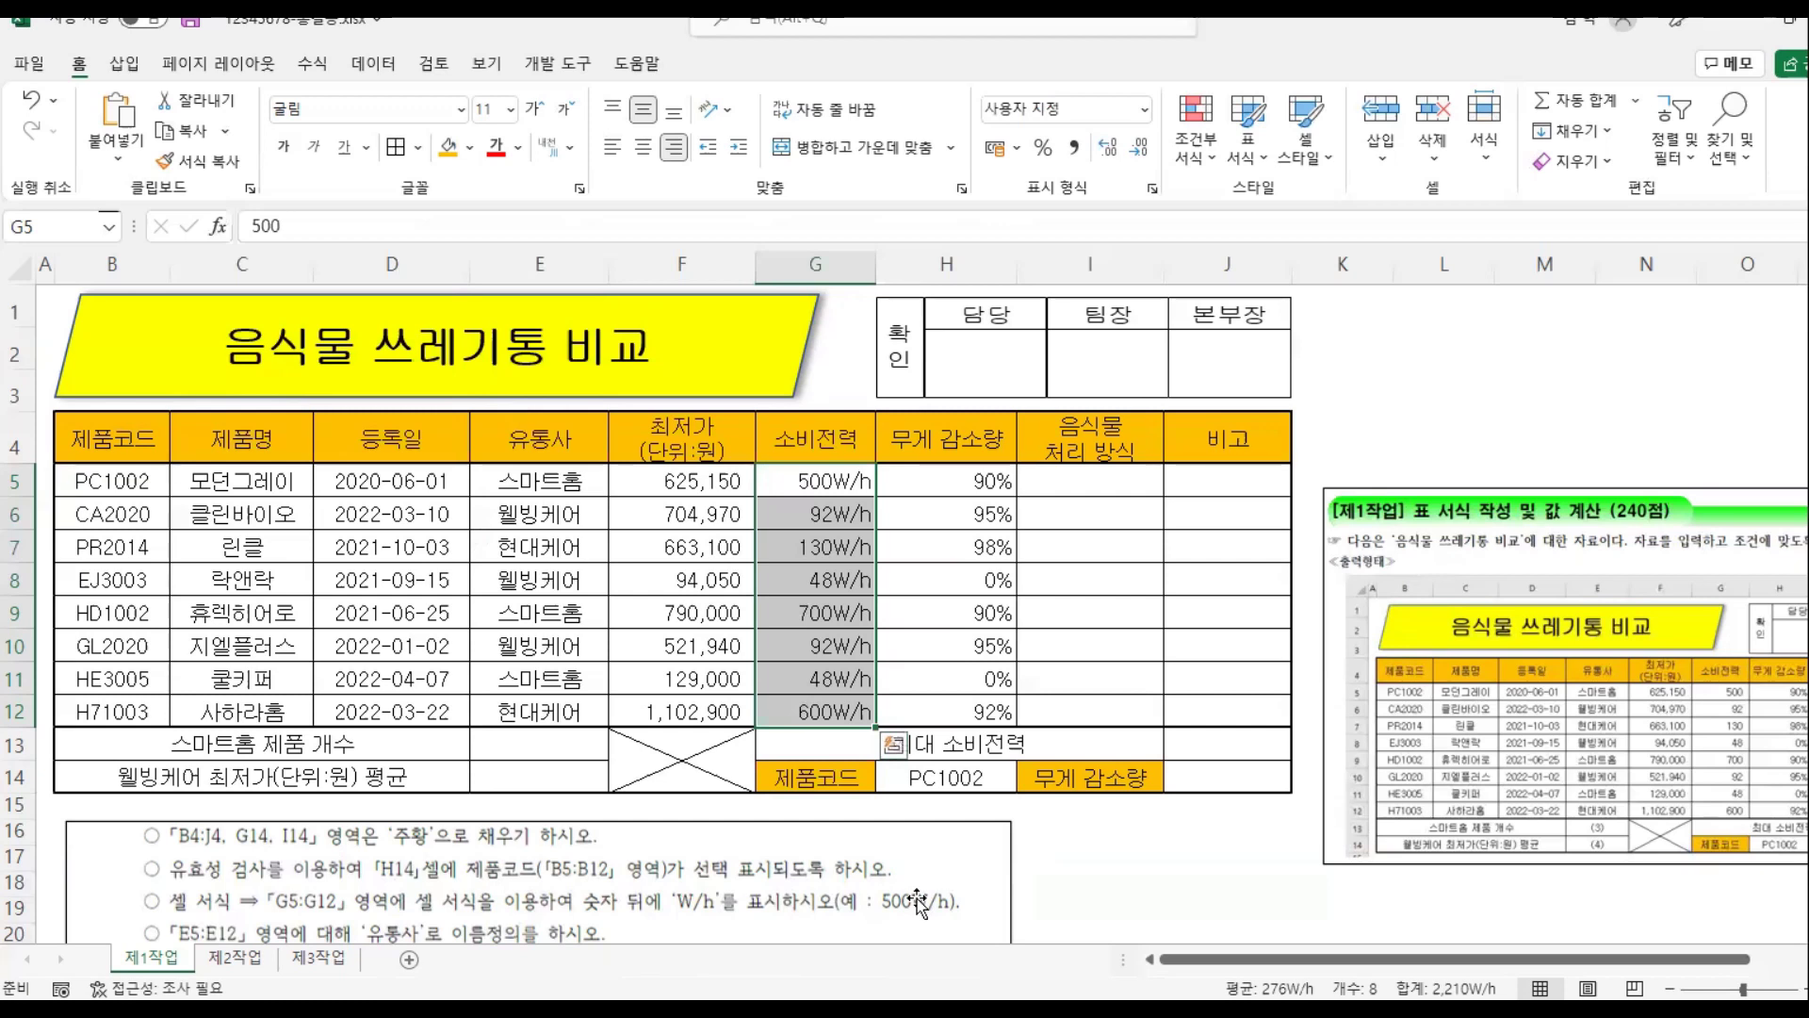
Step: Move the conditions picture slightly up so its last item, the name definition for E5:E12, is fully readable
left_click(825, 575)
left_click_drag(511, 868, 508, 855)
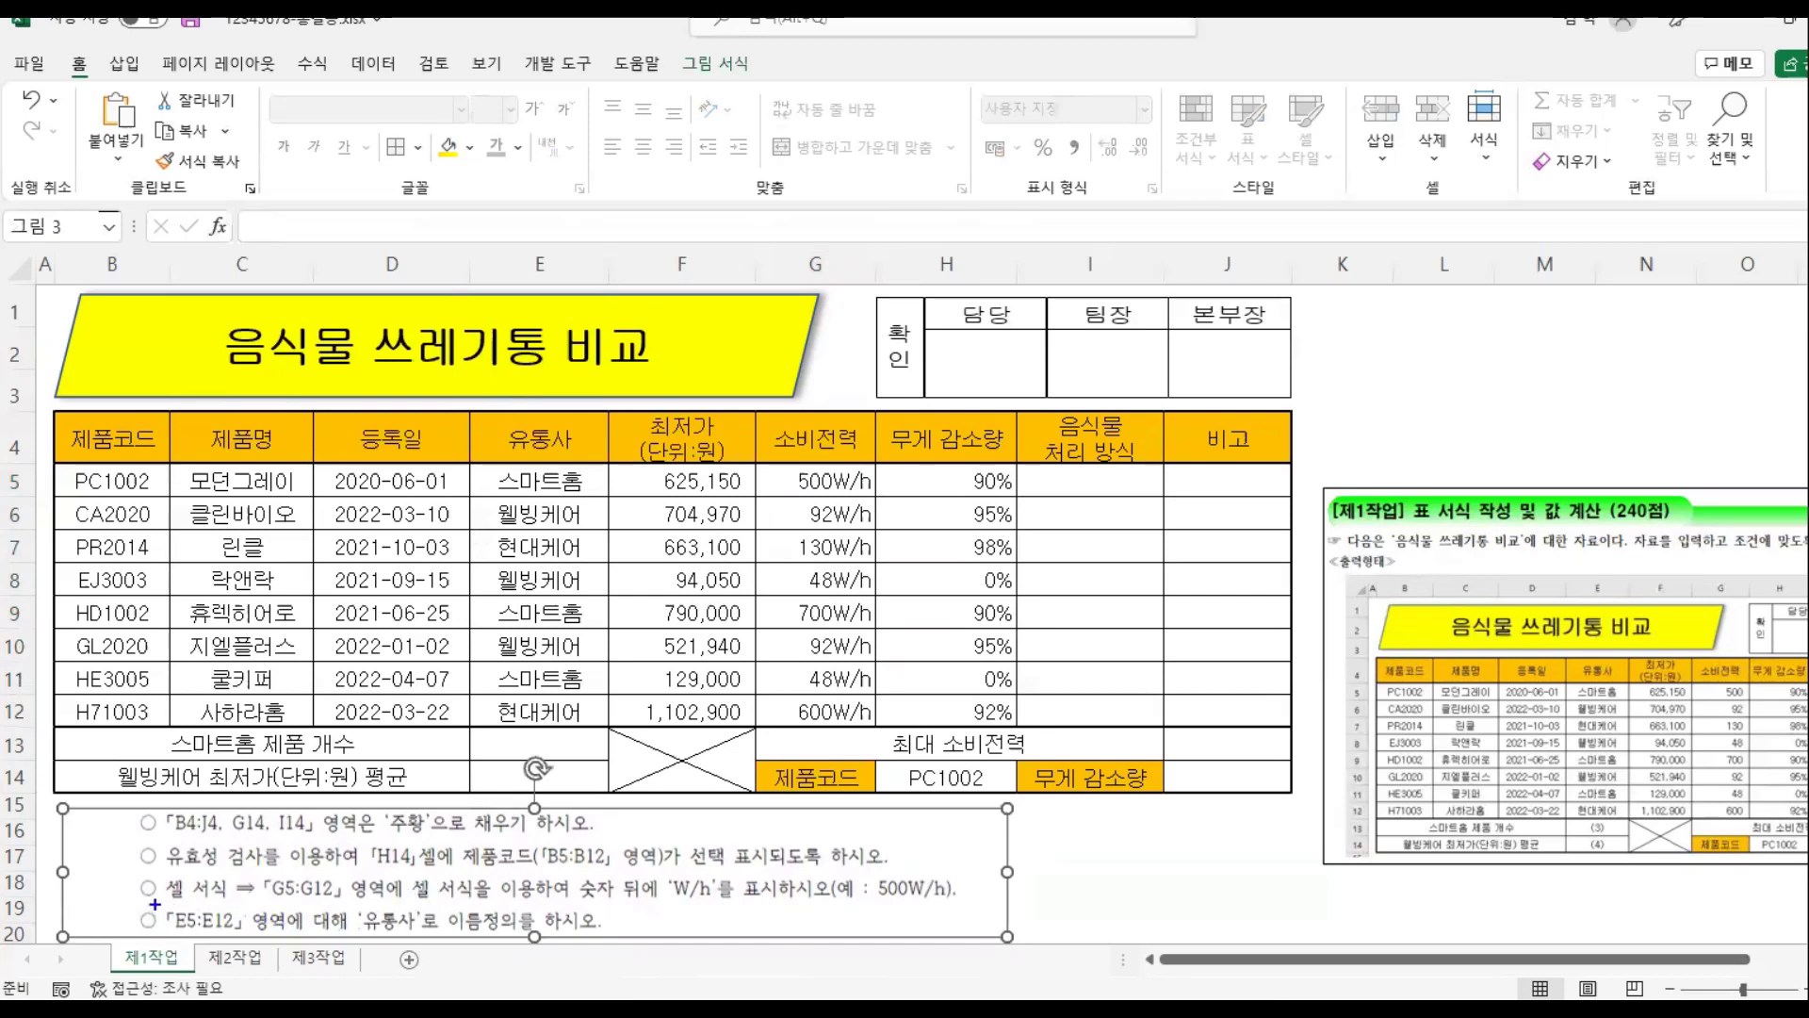
mouse_move(148, 903)
left_mouse_down()
mouse_move(195, 938)
mouse_move(637, 944)
left_mouse_up()
left_click_drag(319, 919, 534, 938)
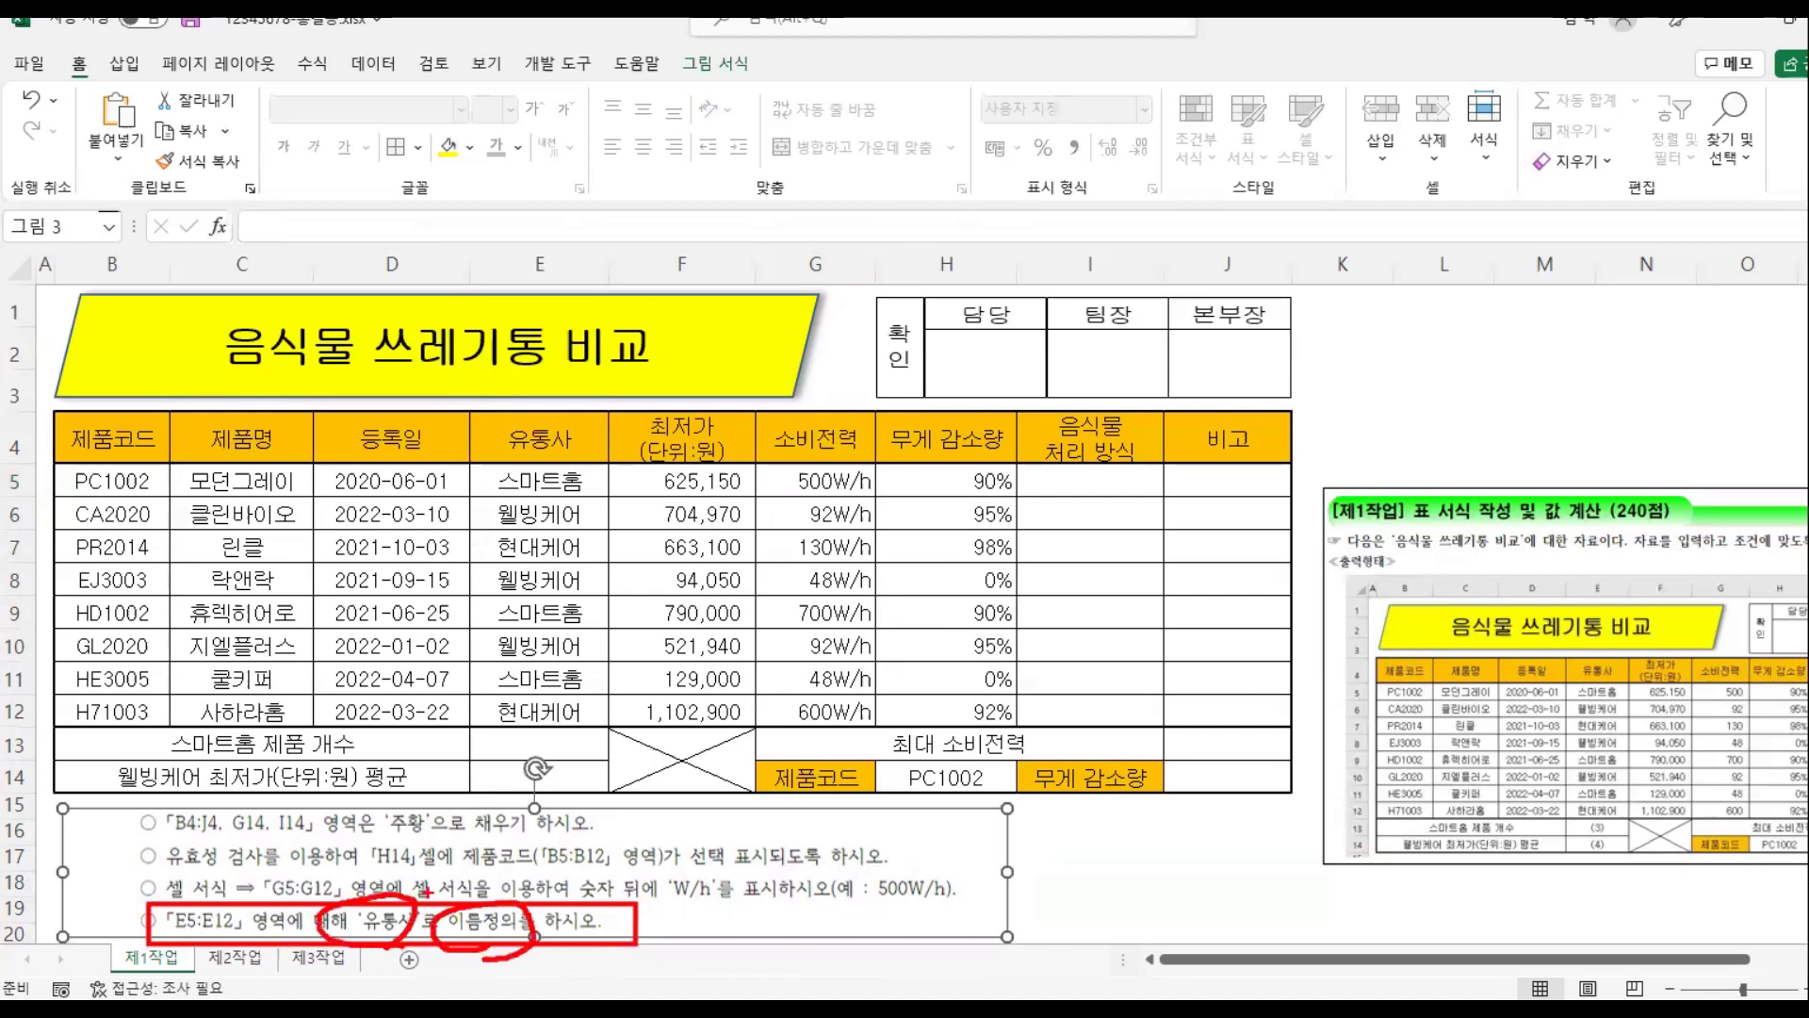
mouse_move(476, 473)
left_mouse_down()
mouse_move(582, 605)
mouse_move(608, 727)
left_mouse_up()
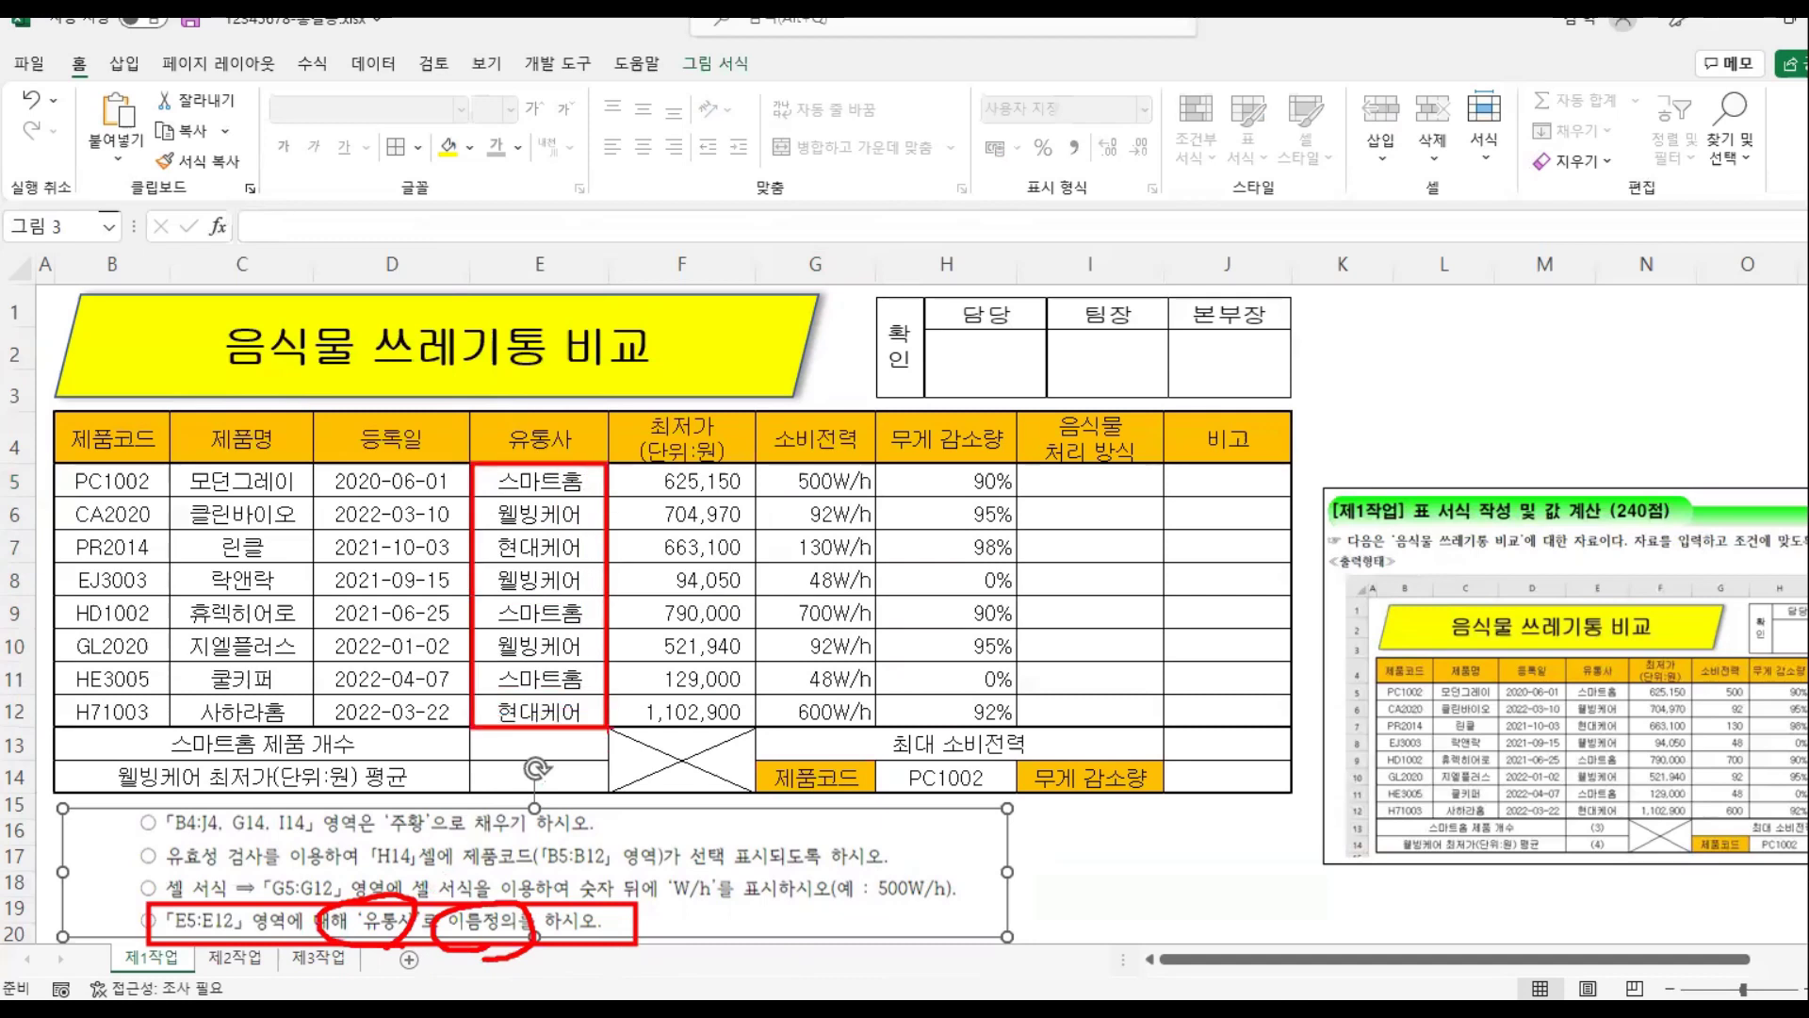
key("Escape")
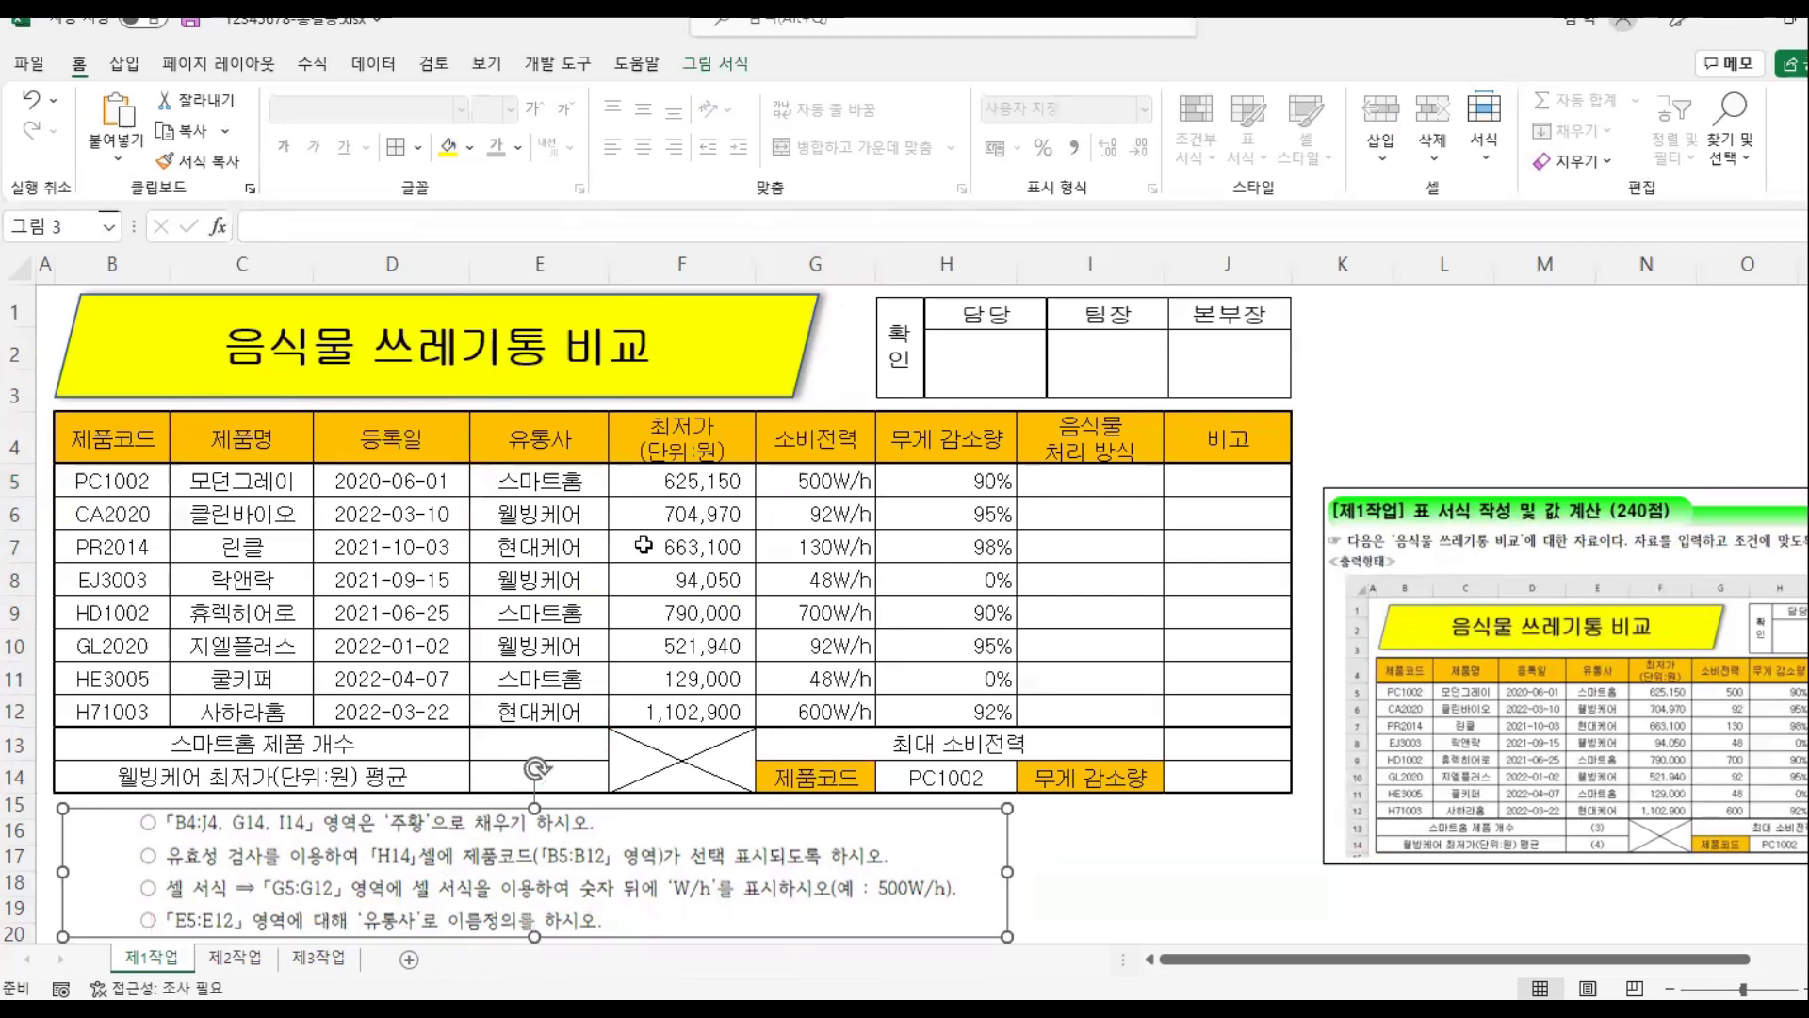
Step: Define the name 유통사 for the distributor cells E5:E12
left_click_drag(540, 492, 560, 702)
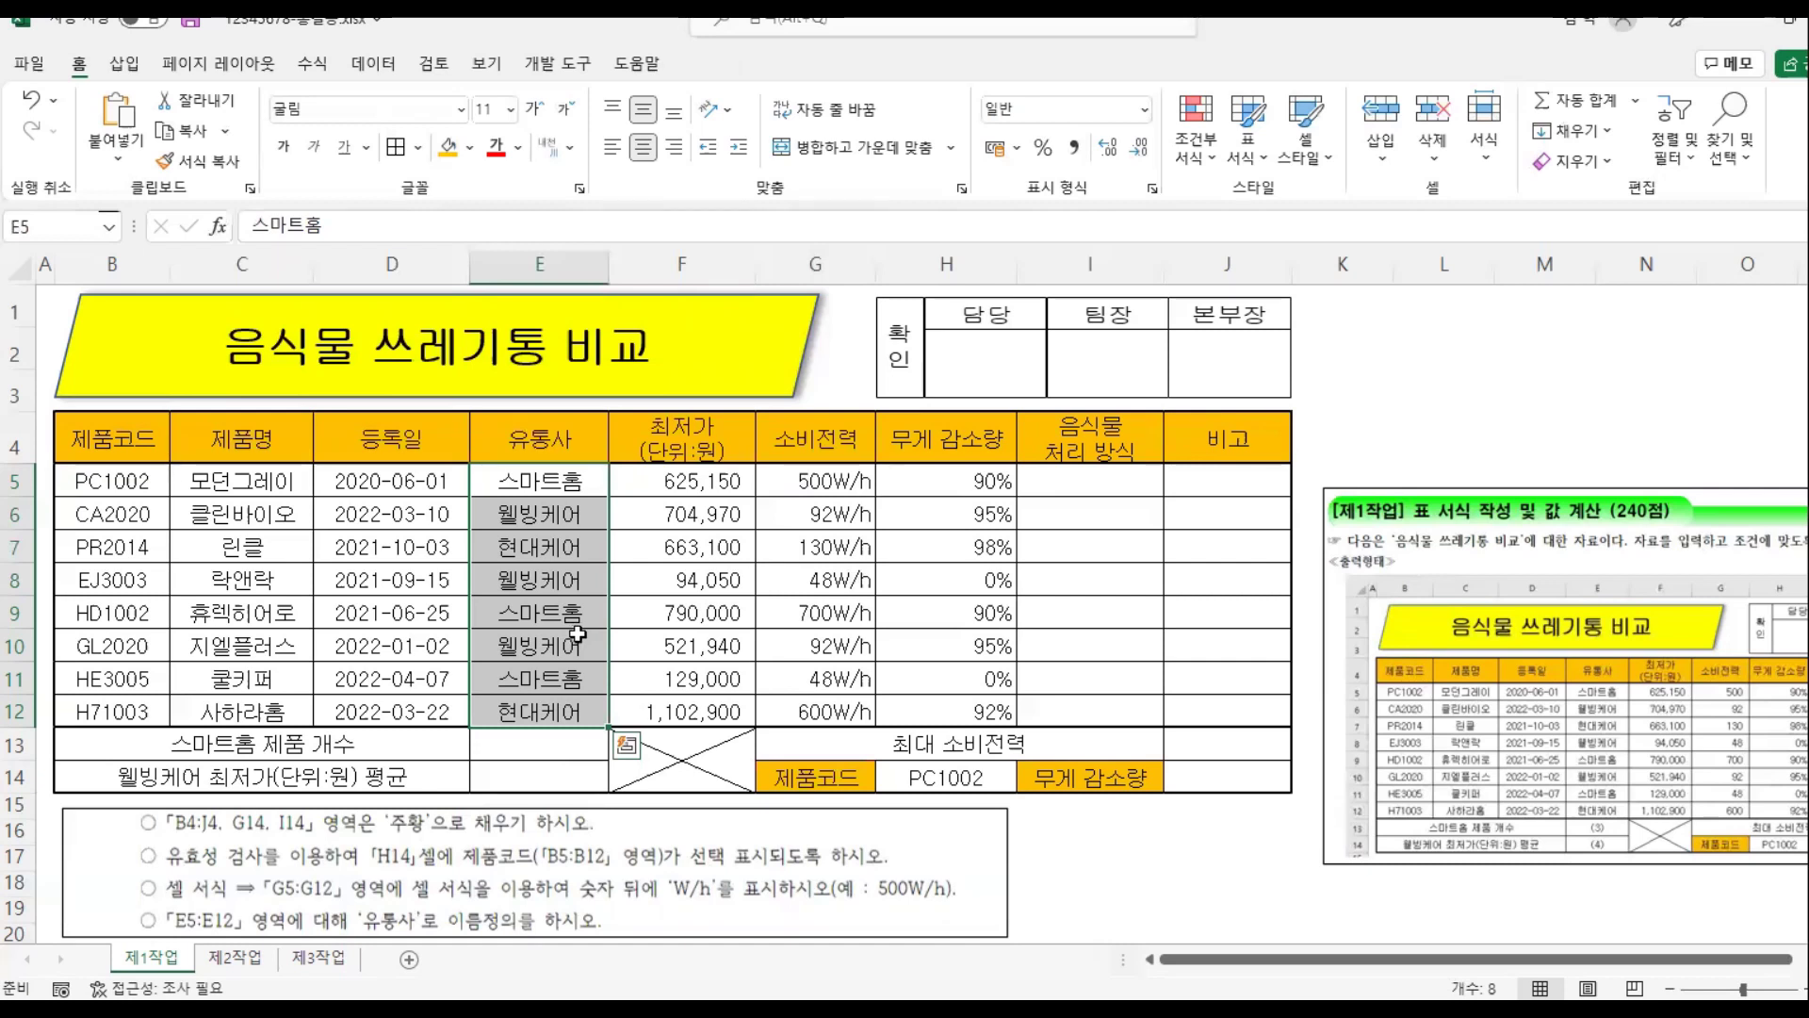
left_click(40, 228)
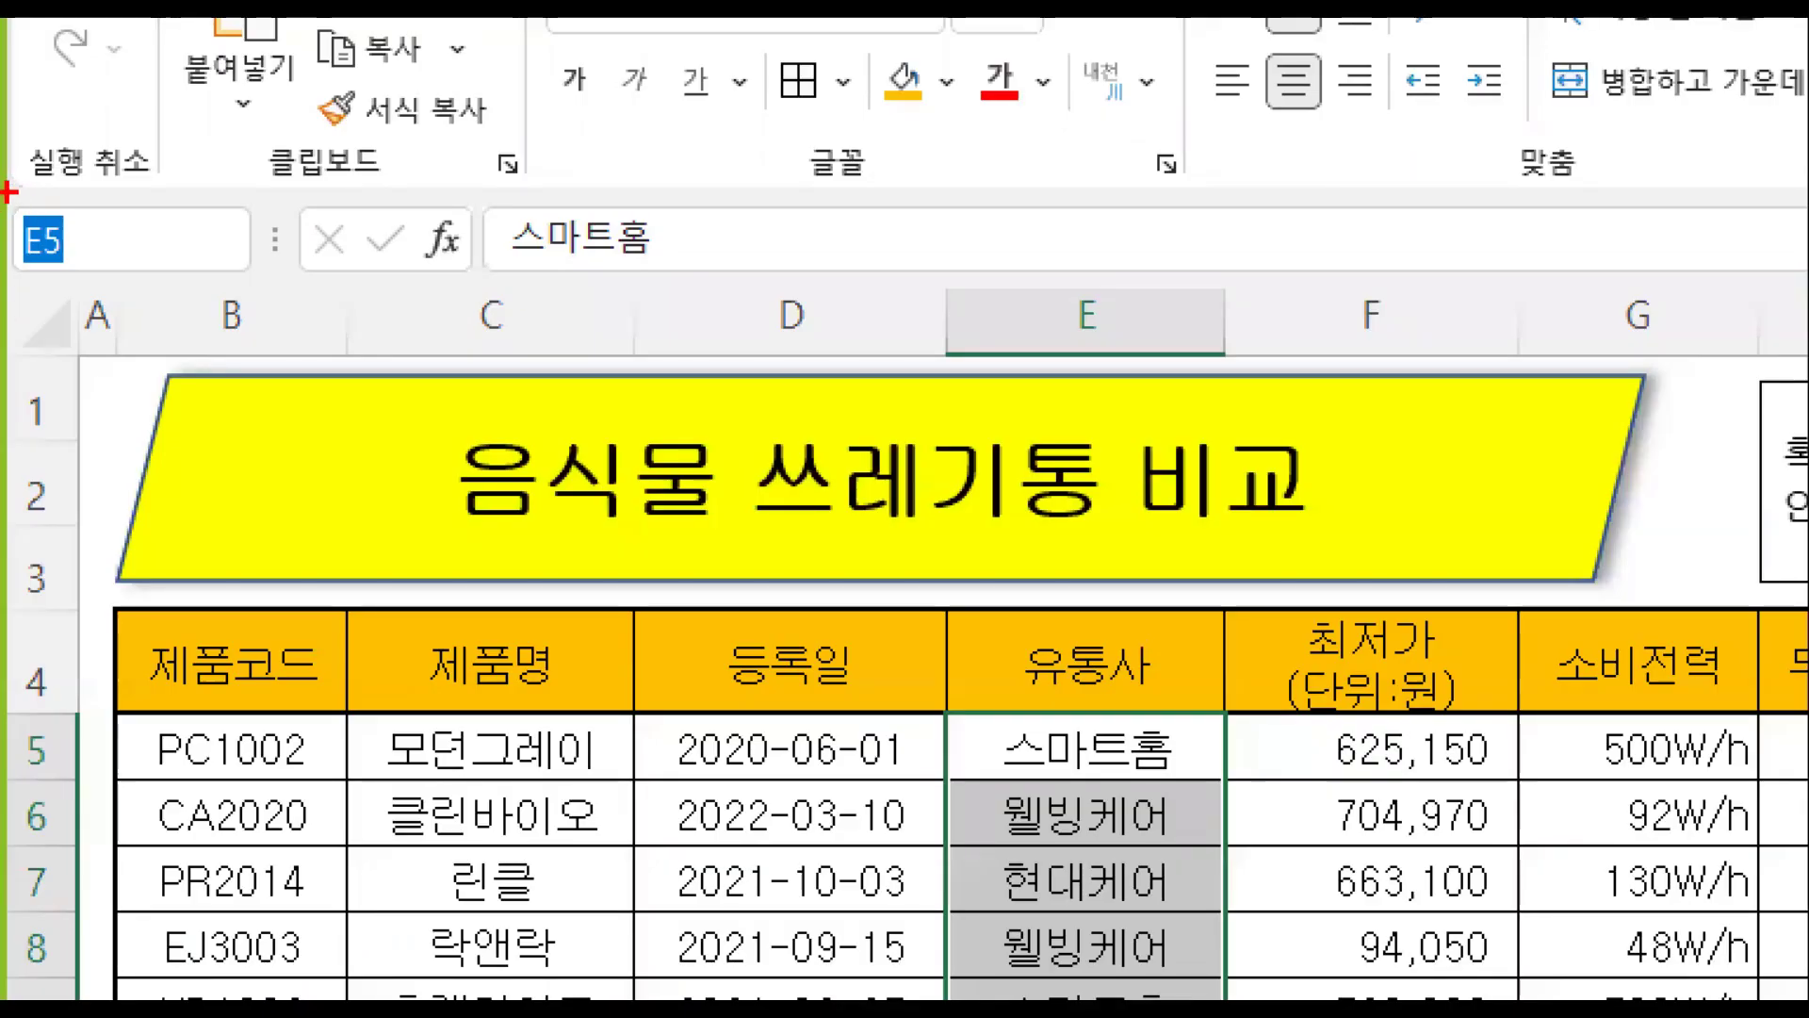
left_click_drag(9, 193, 265, 274)
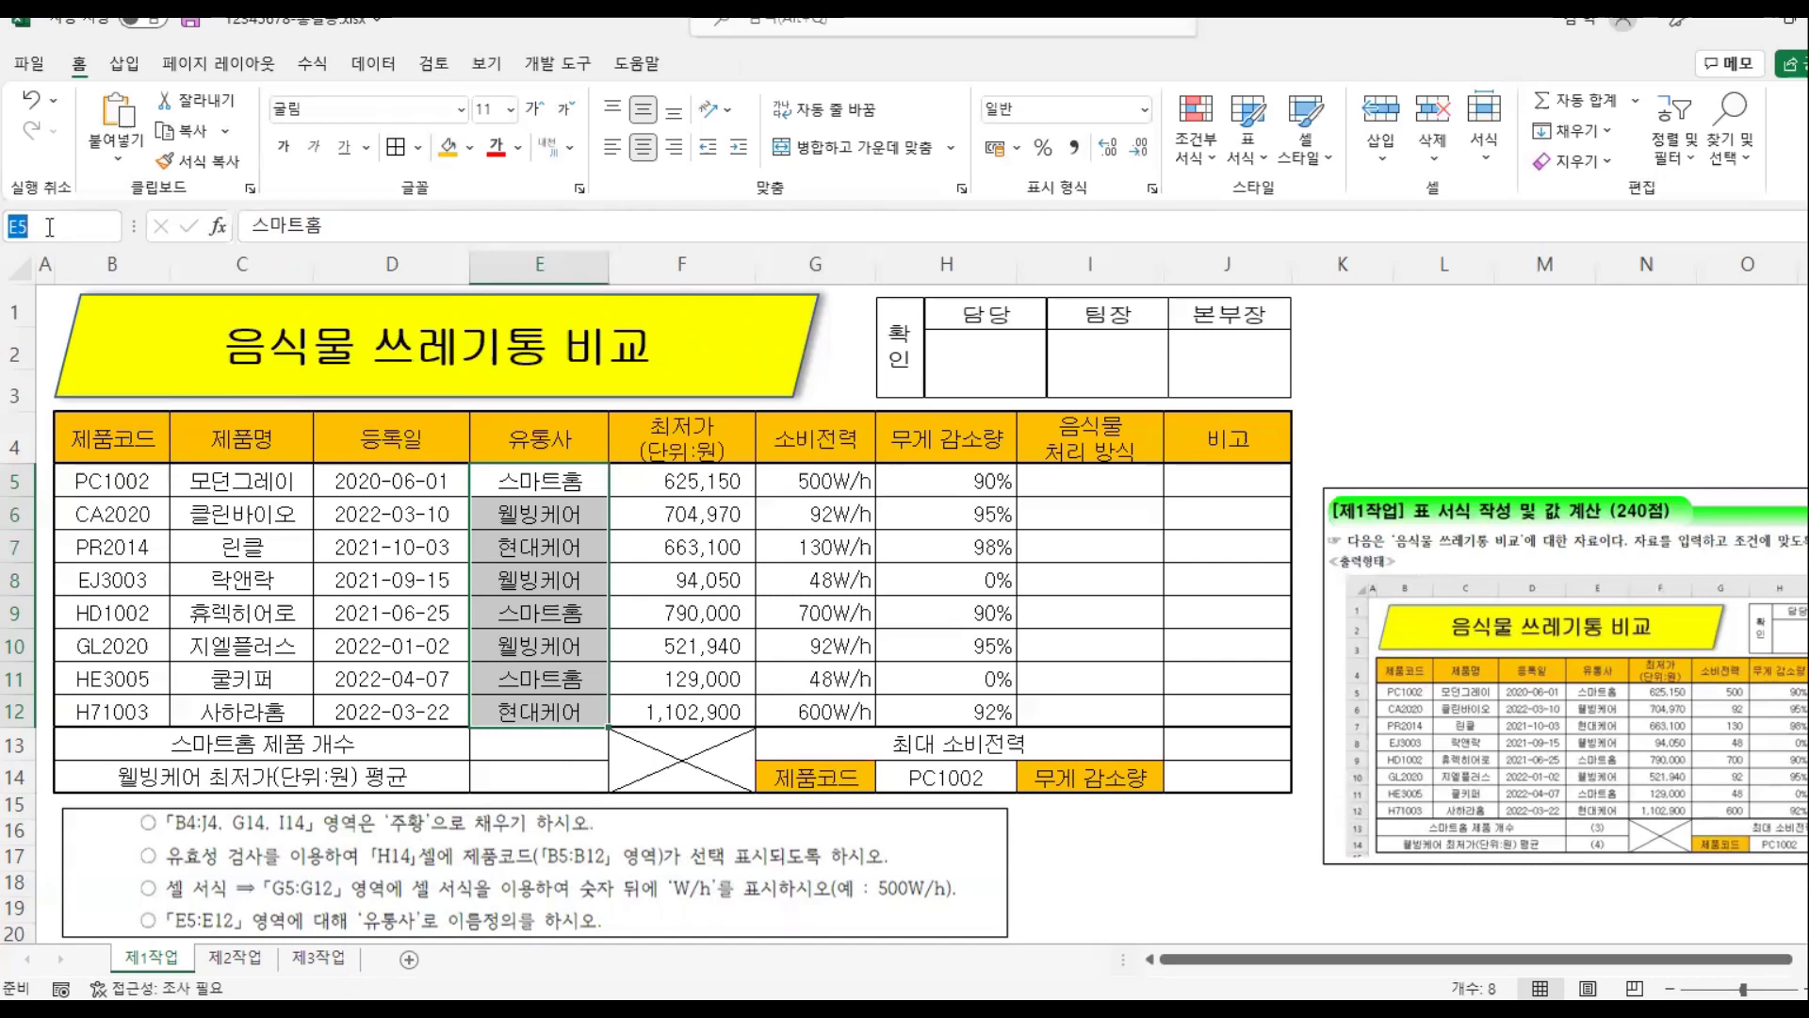
type("유통사")
key("Return")
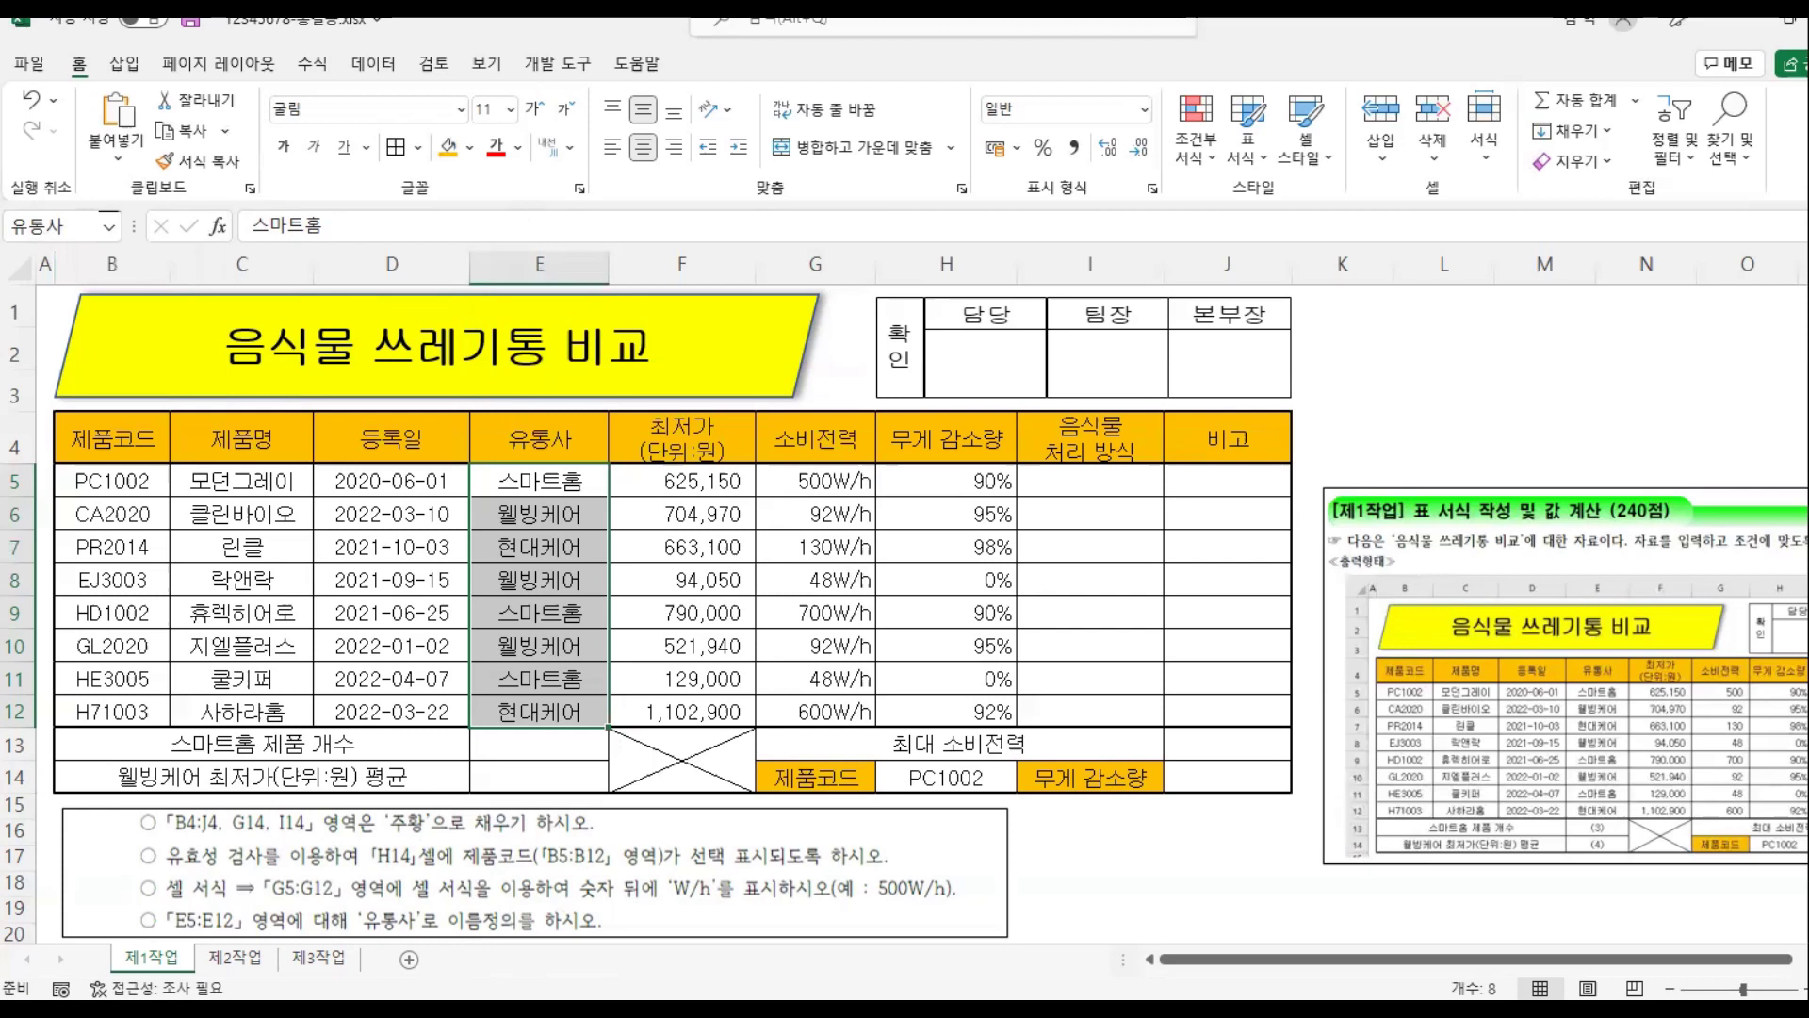
Step: Check the 유통사 entry and its cell reference in the Name Manager, leaving the definition as it is
left_click(316, 65)
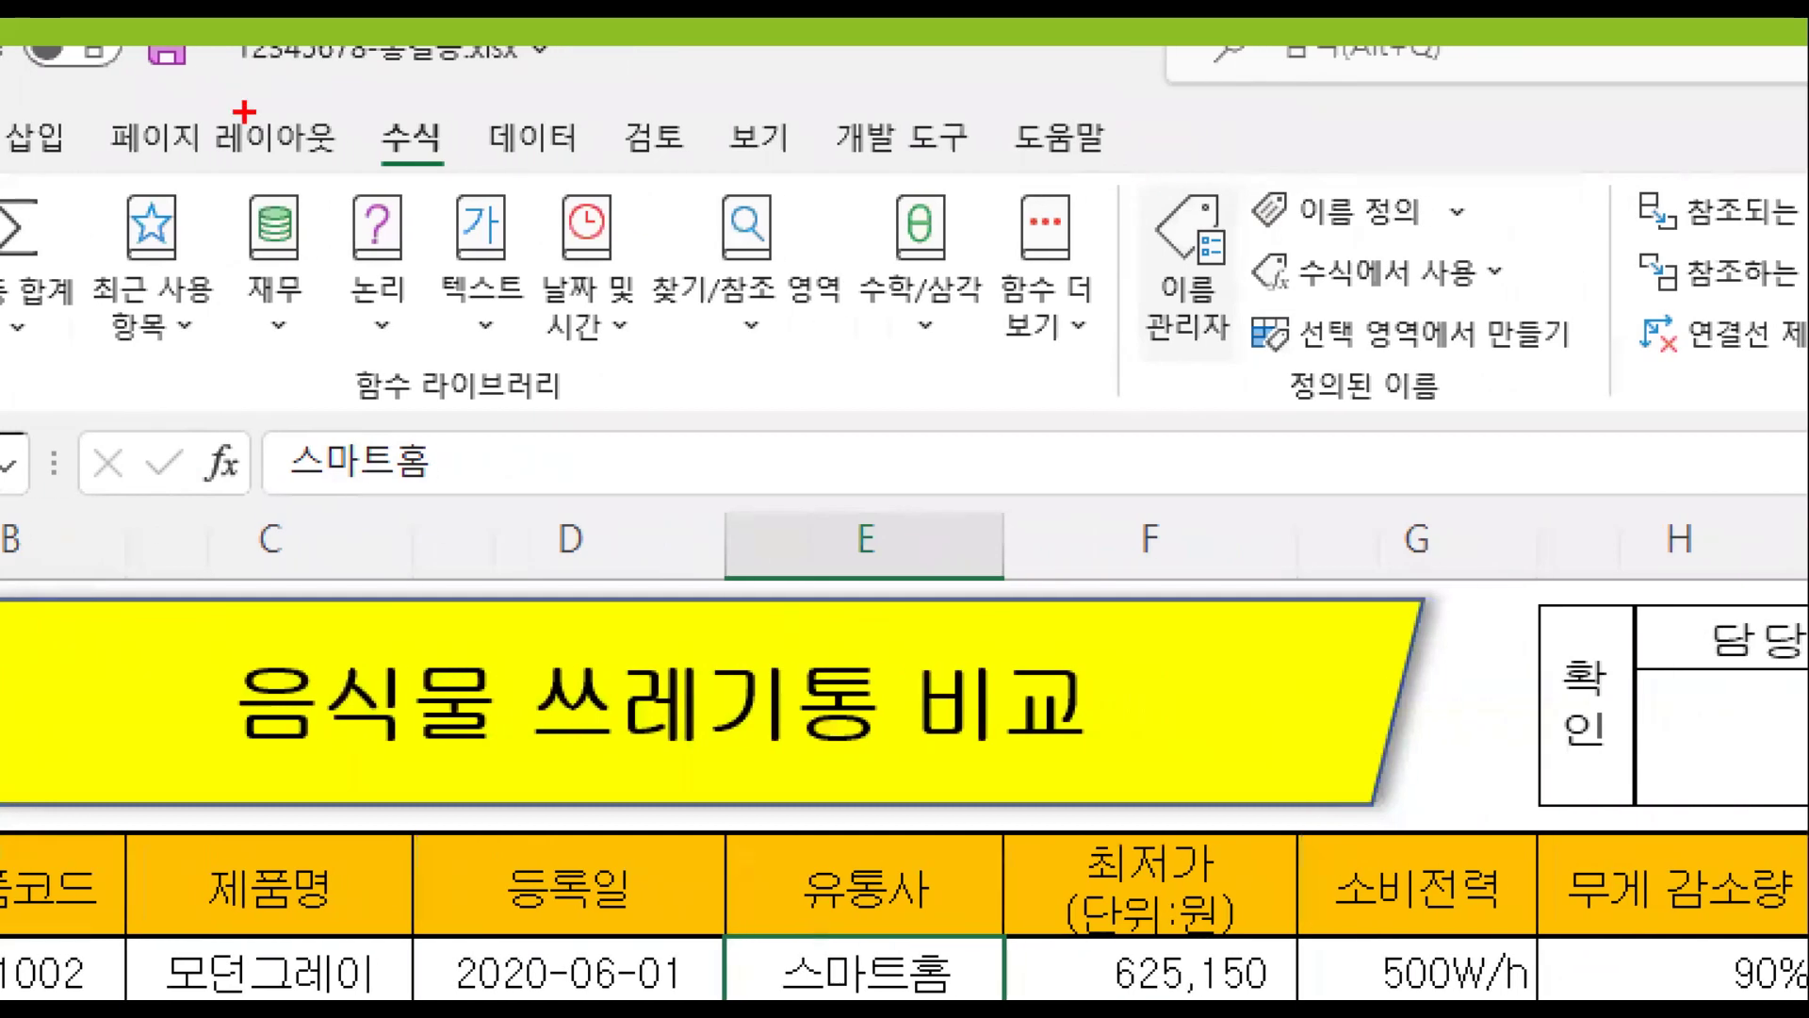
left_click_drag(358, 104, 460, 181)
mouse_move(1138, 179)
left_mouse_down()
mouse_move(1252, 372)
mouse_move(1157, 509)
left_mouse_up()
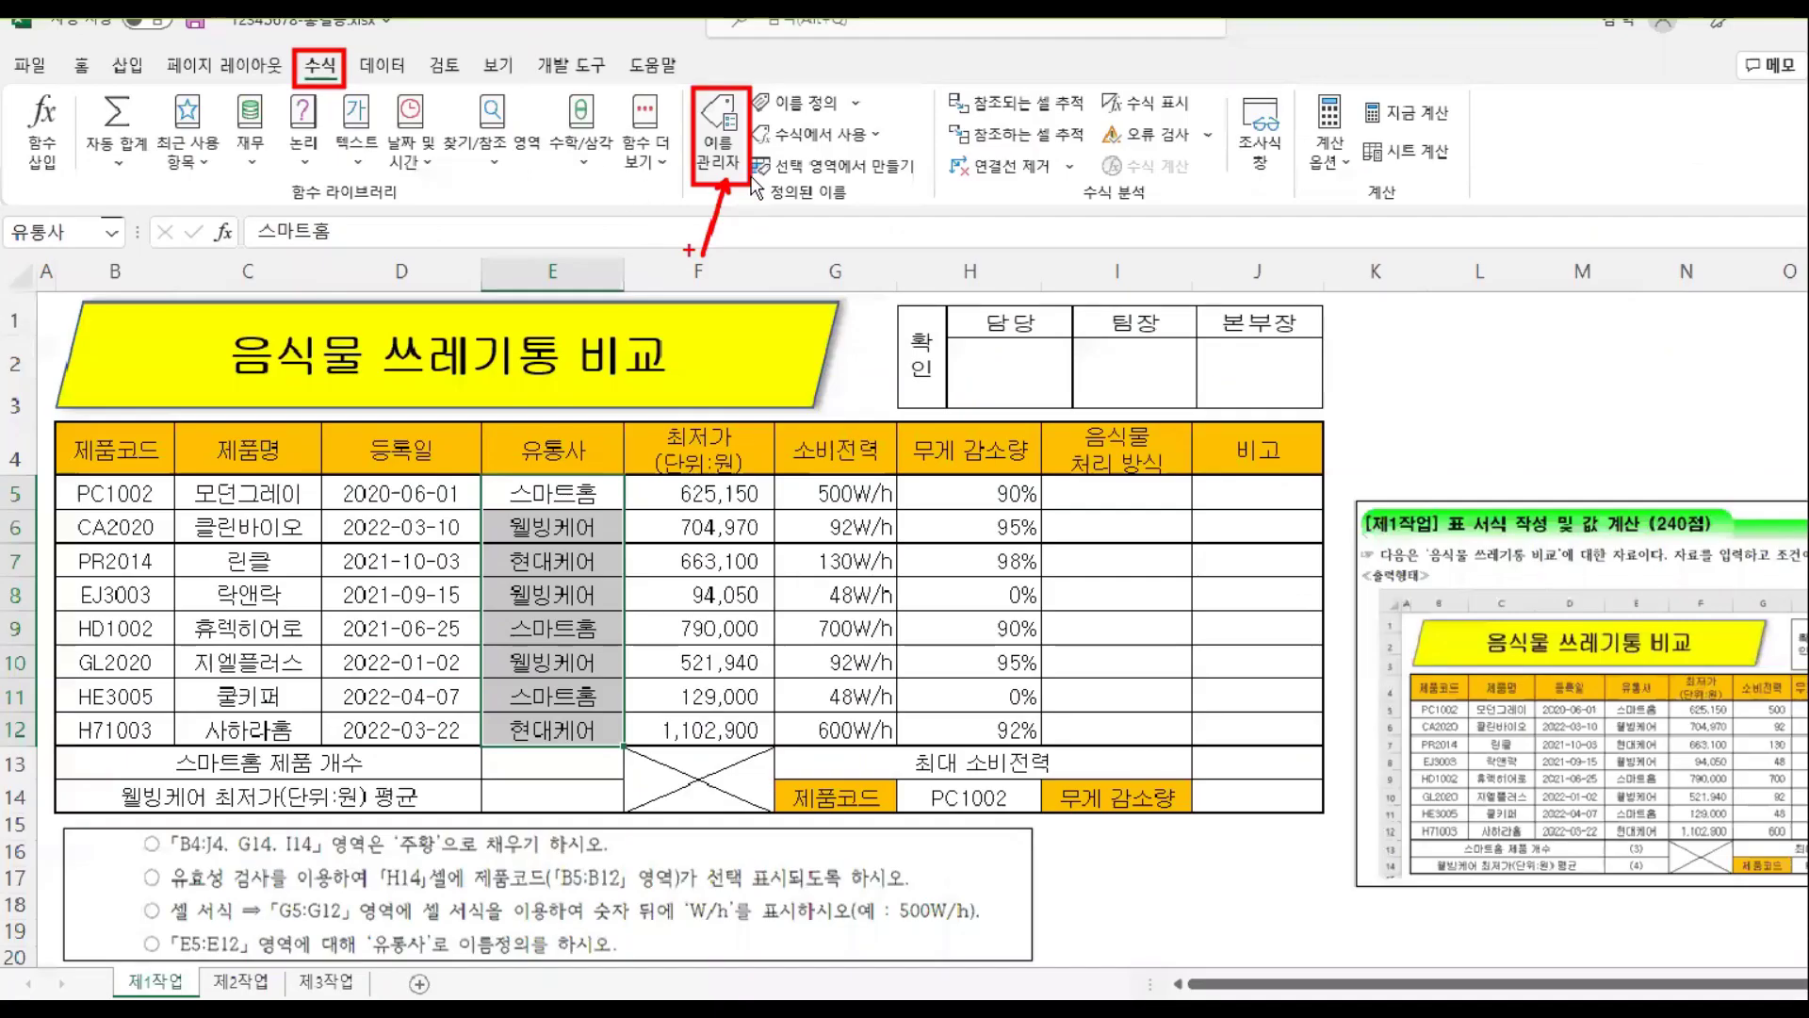
key("Escape")
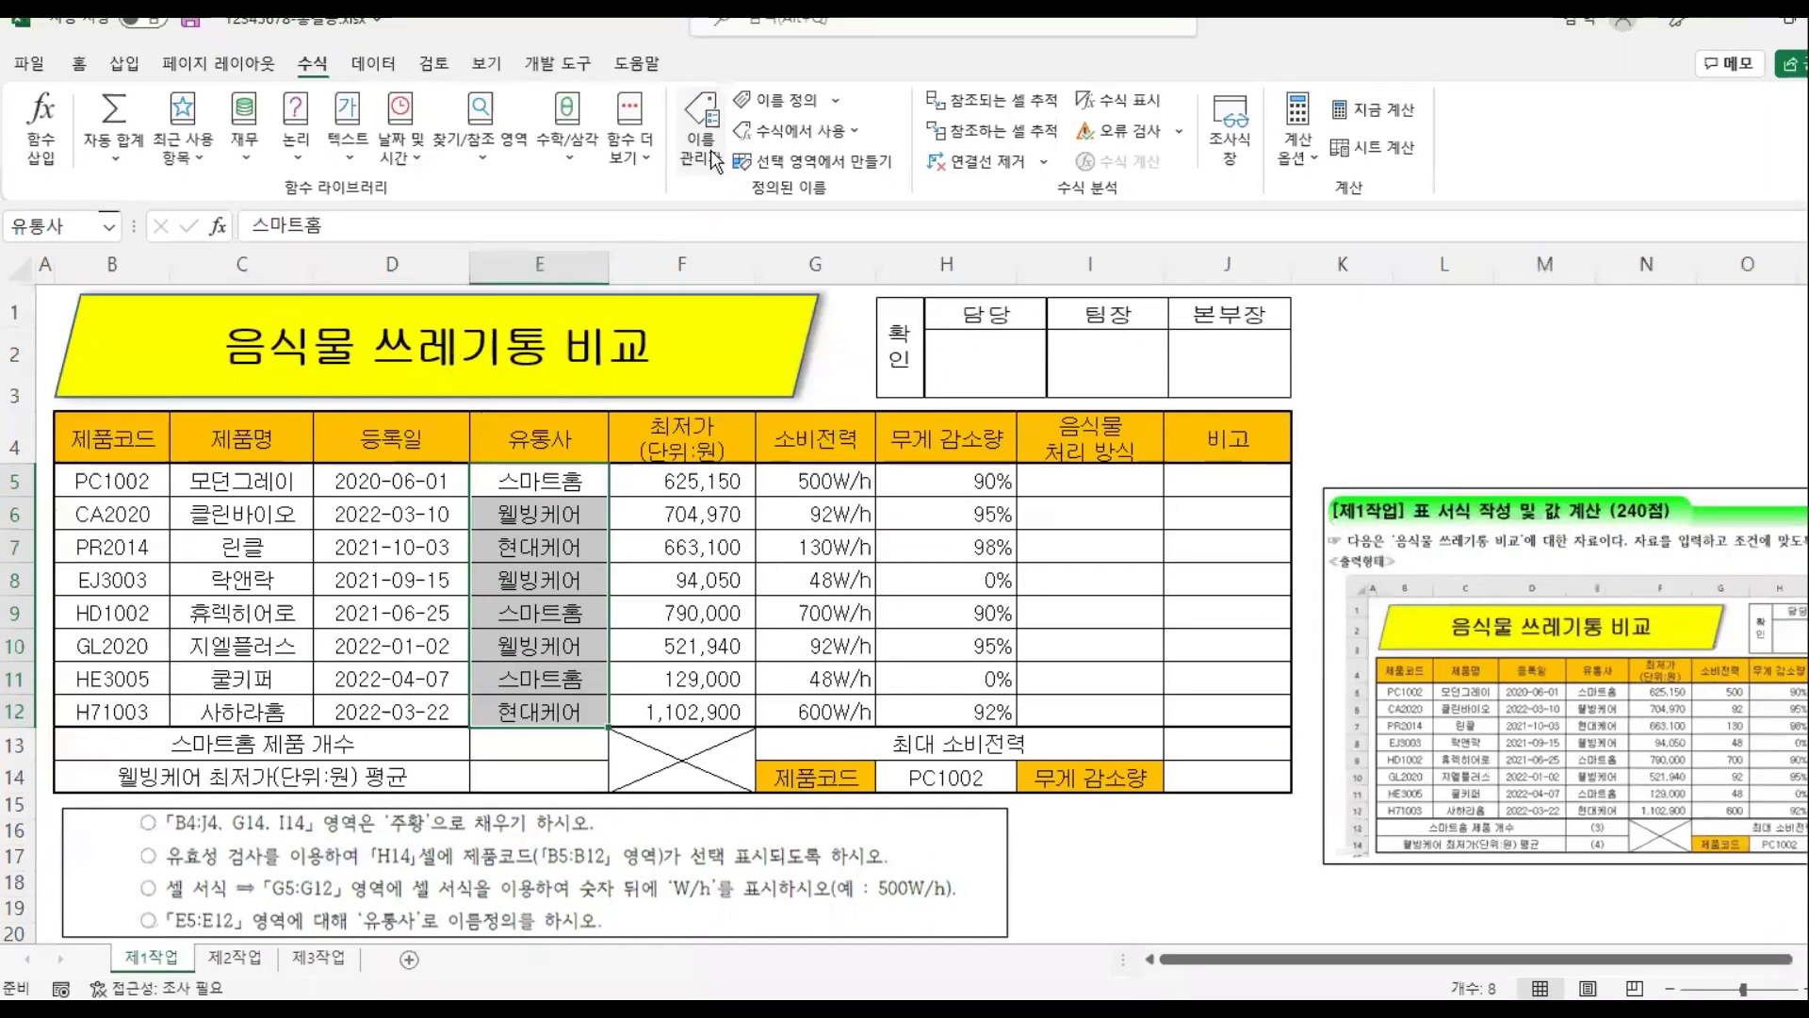
left_click(705, 151)
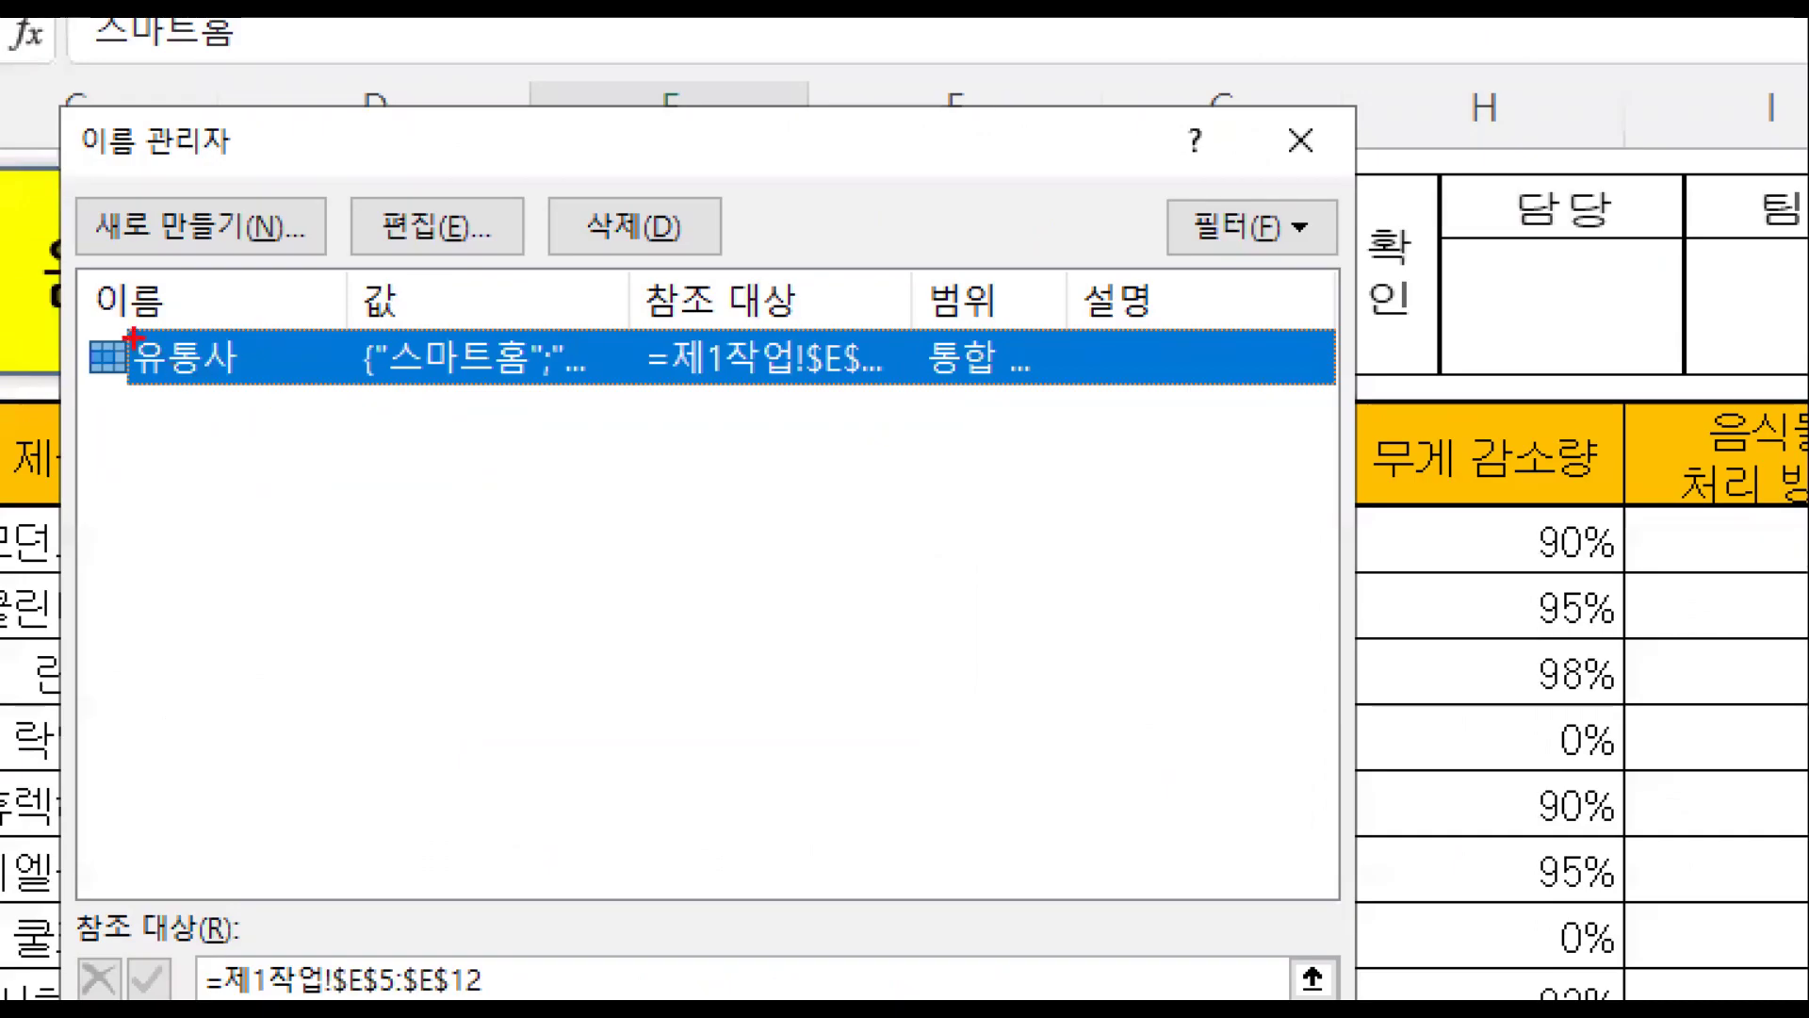
left_click_drag(110, 323, 280, 407)
left_click_drag(347, 189, 515, 257)
mouse_move(543, 179)
left_mouse_down()
mouse_move(625, 251)
mouse_move(744, 263)
left_mouse_up()
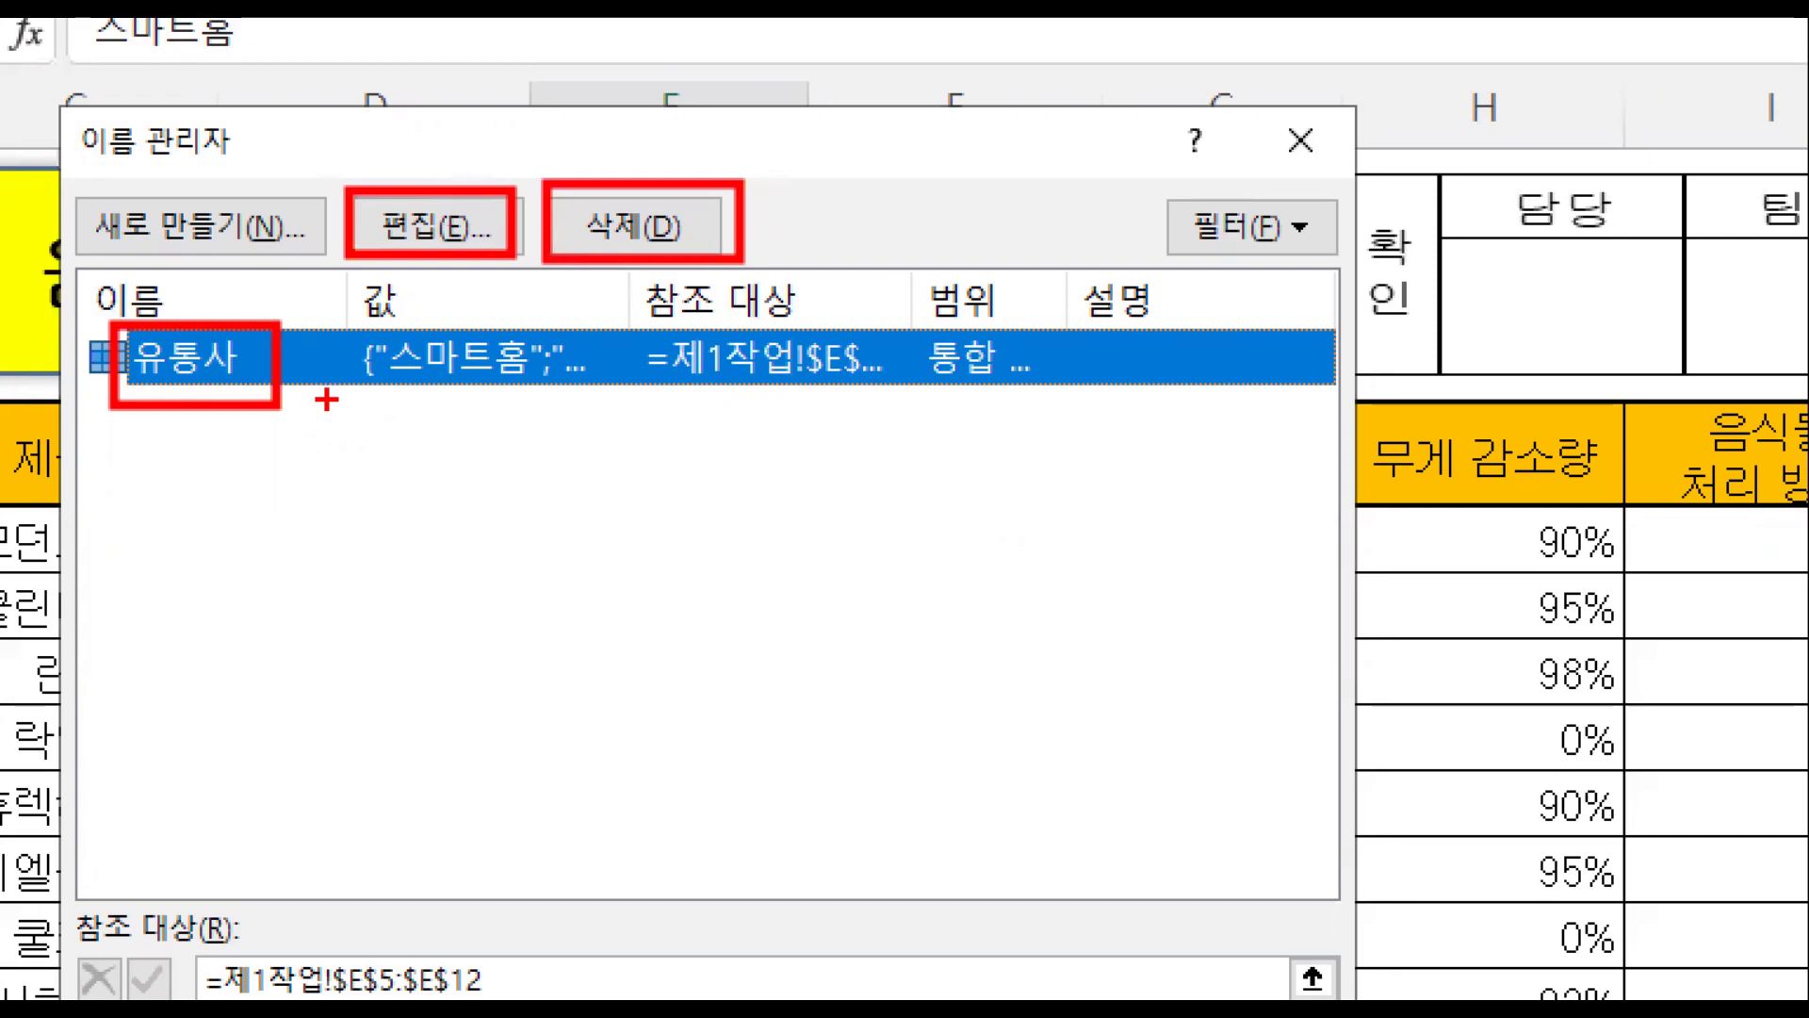
key("Escape")
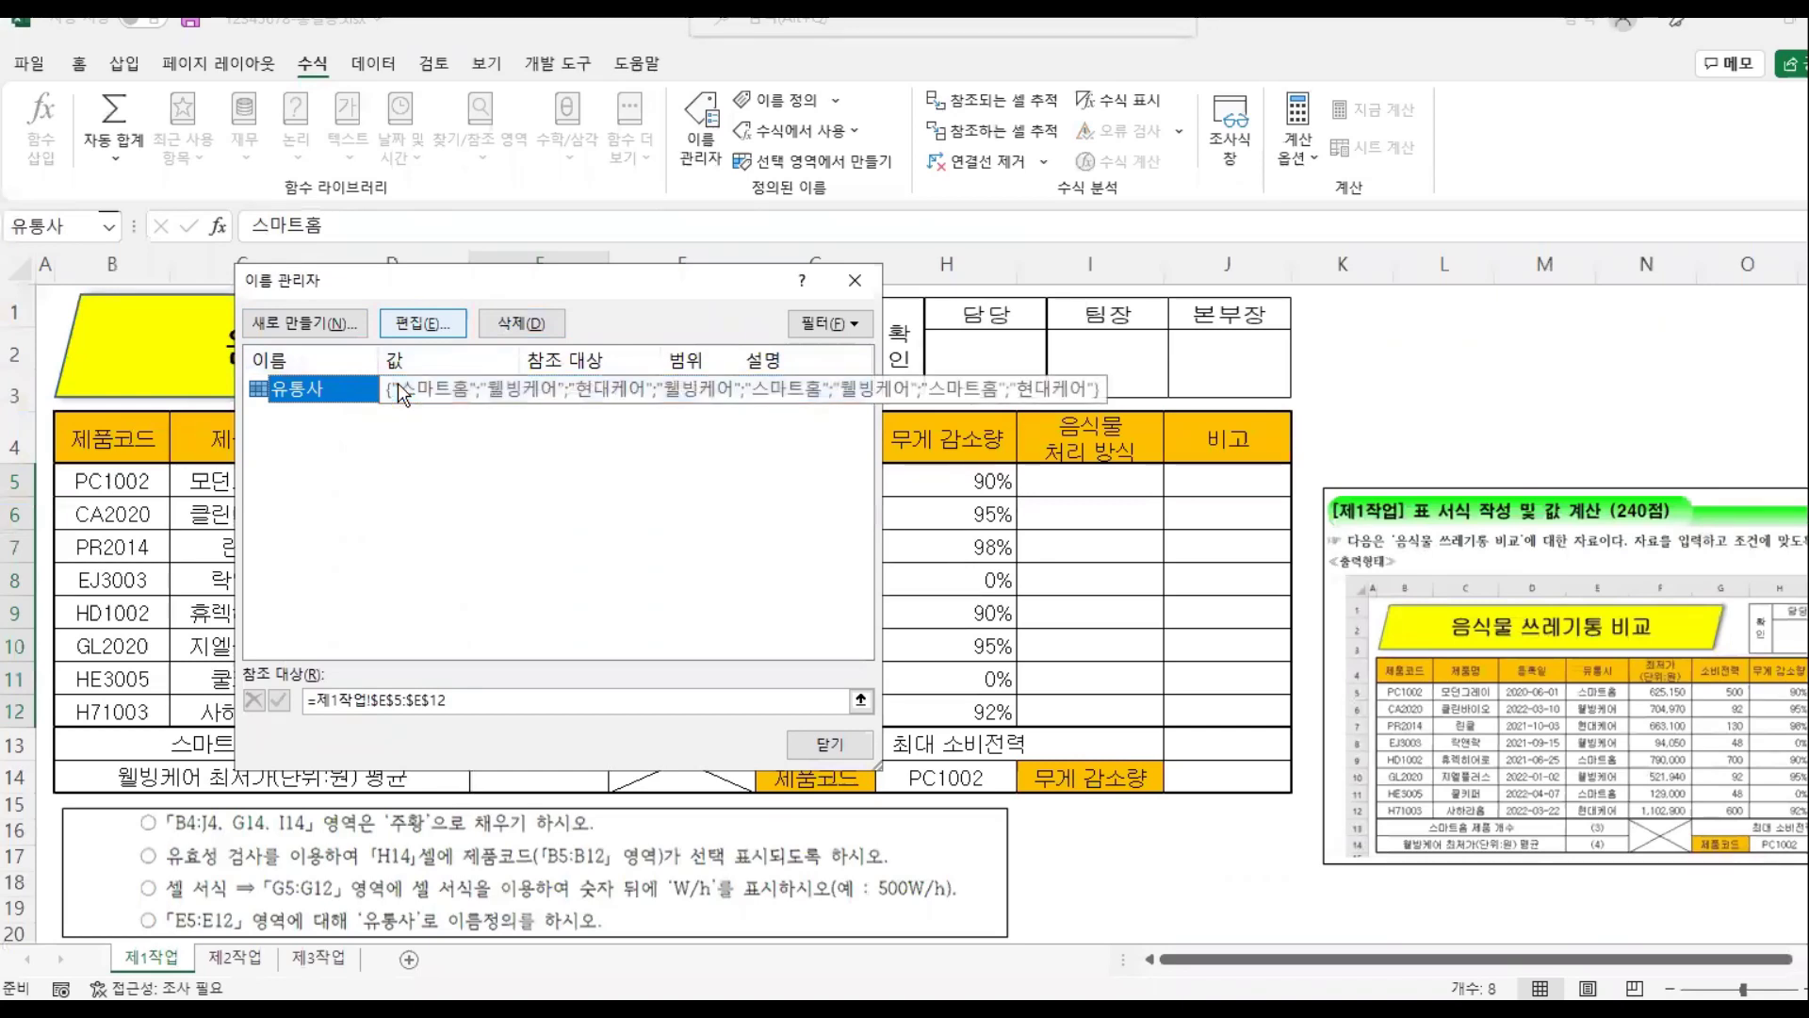
left_click(830, 744)
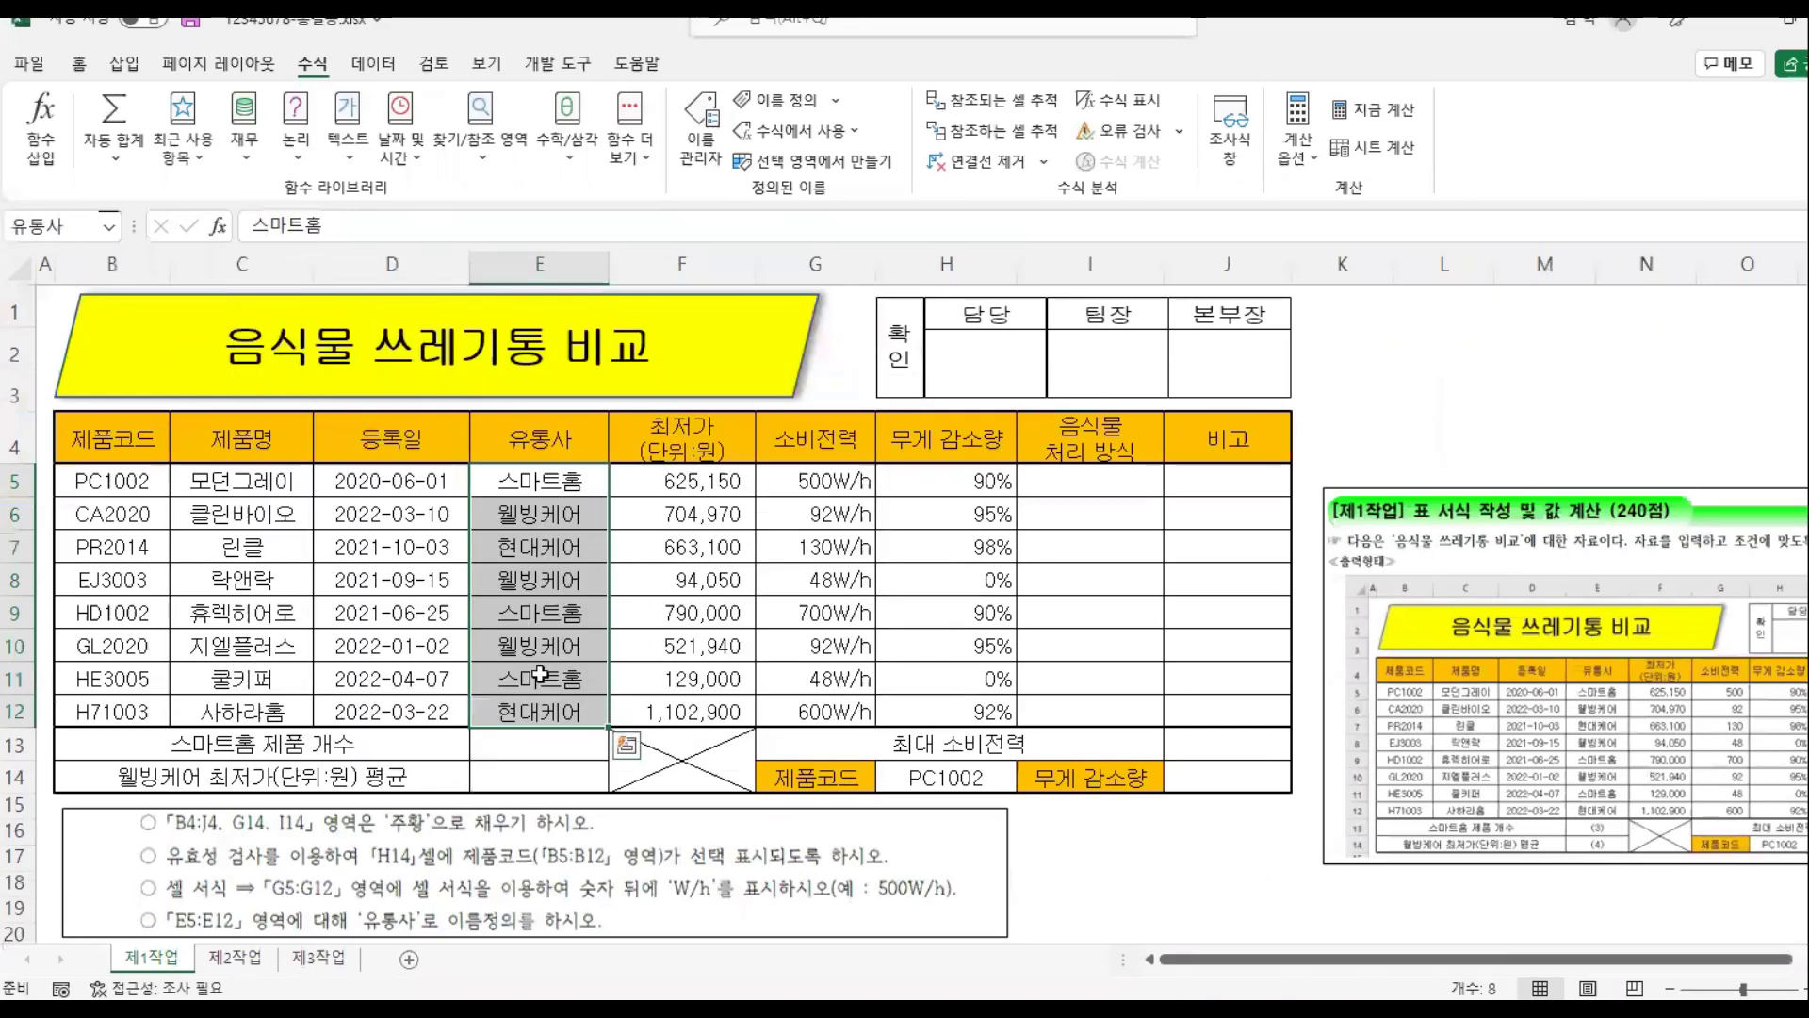
left_click(527, 586)
left_click(443, 575)
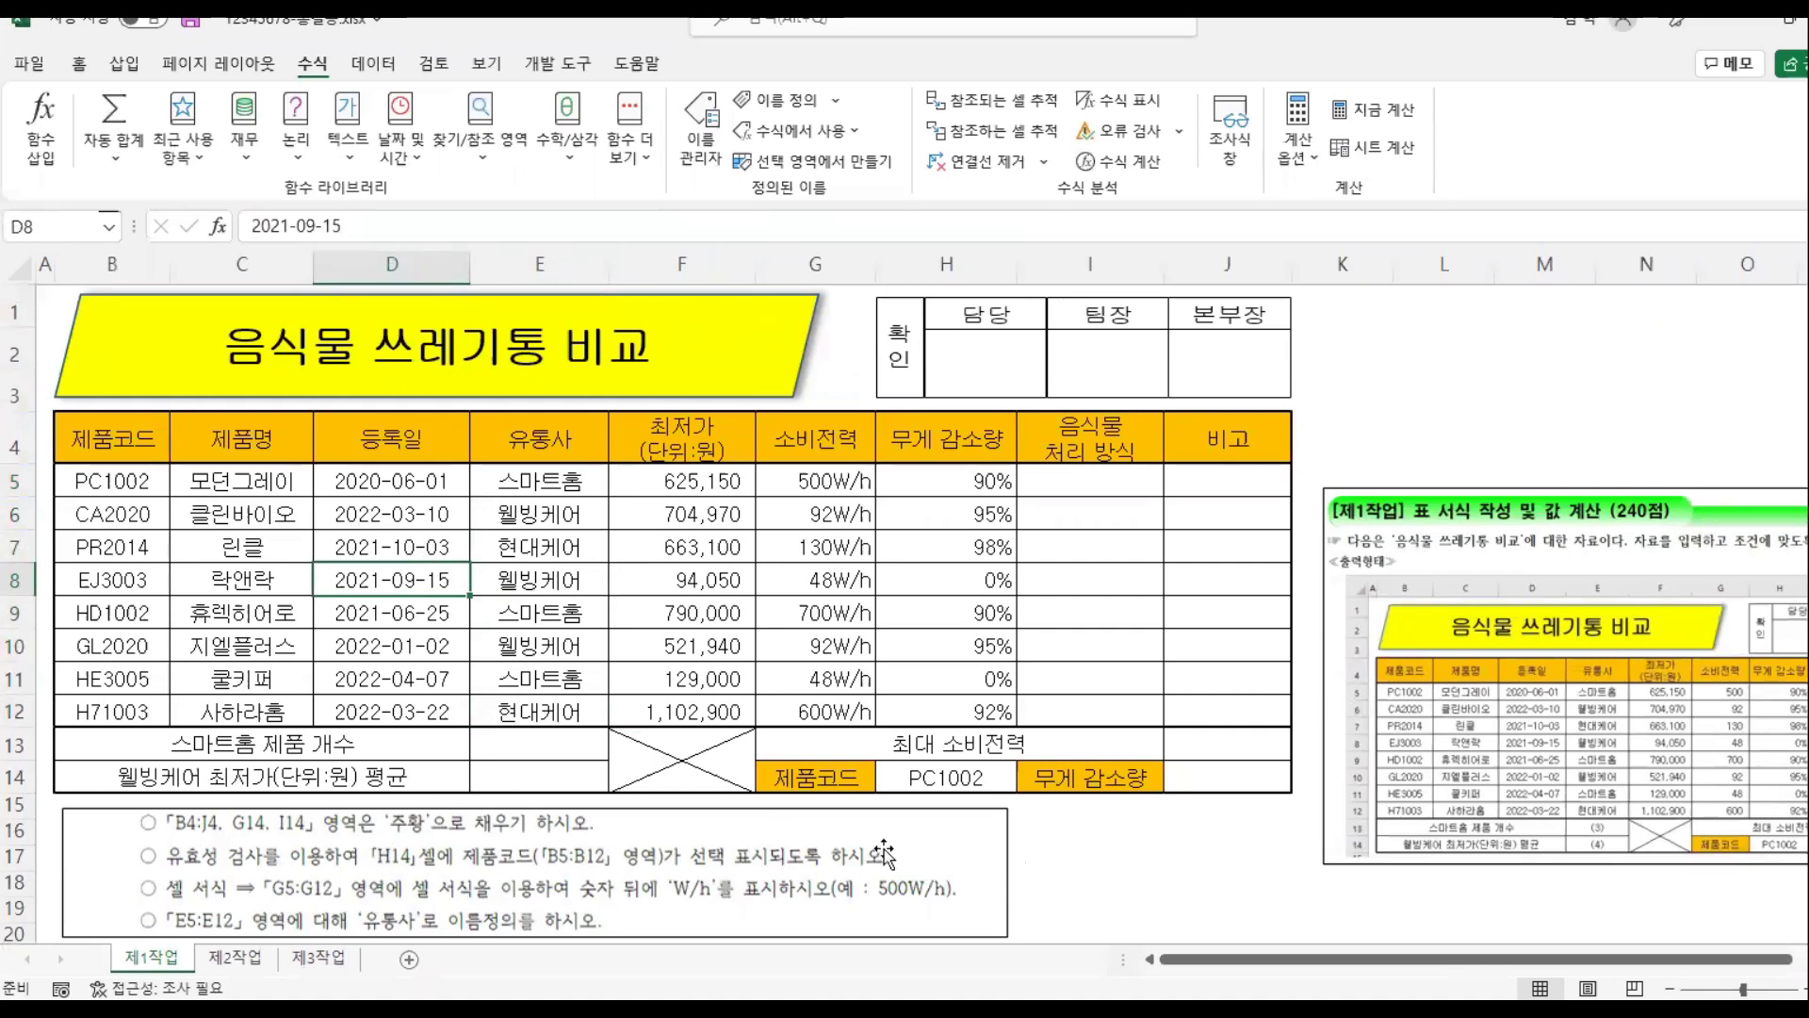
left_click(1250, 810)
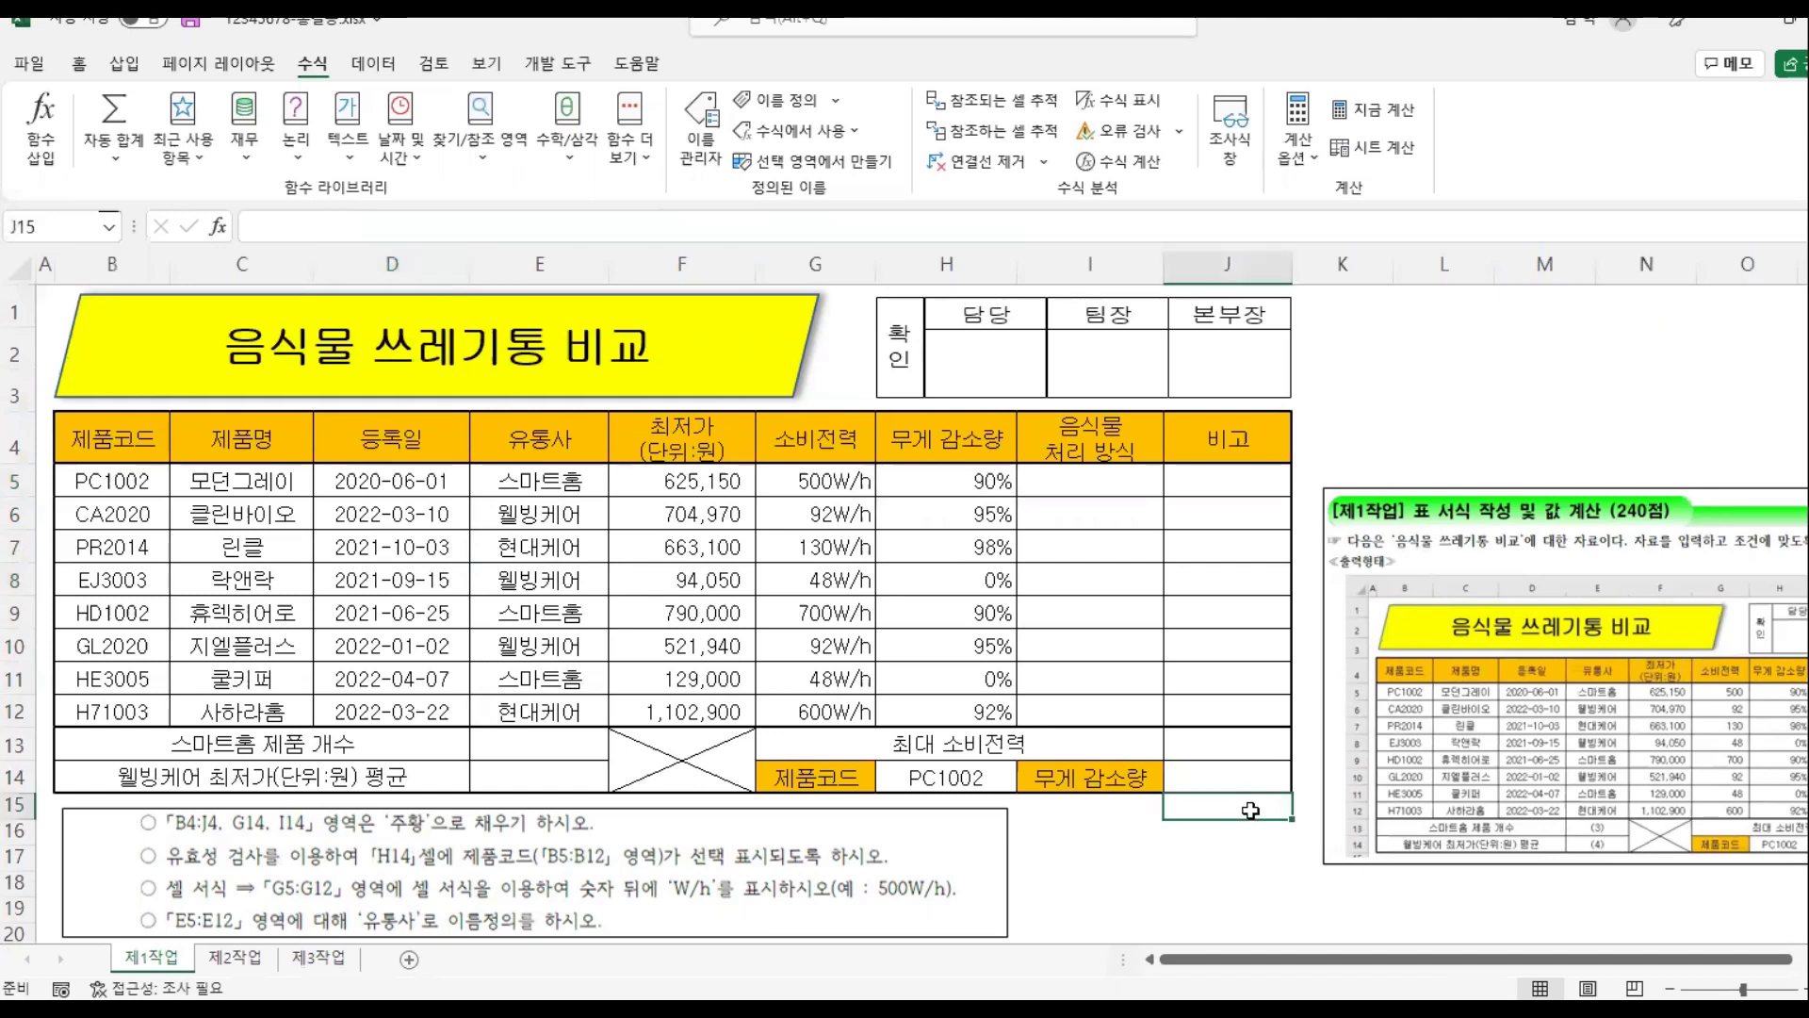